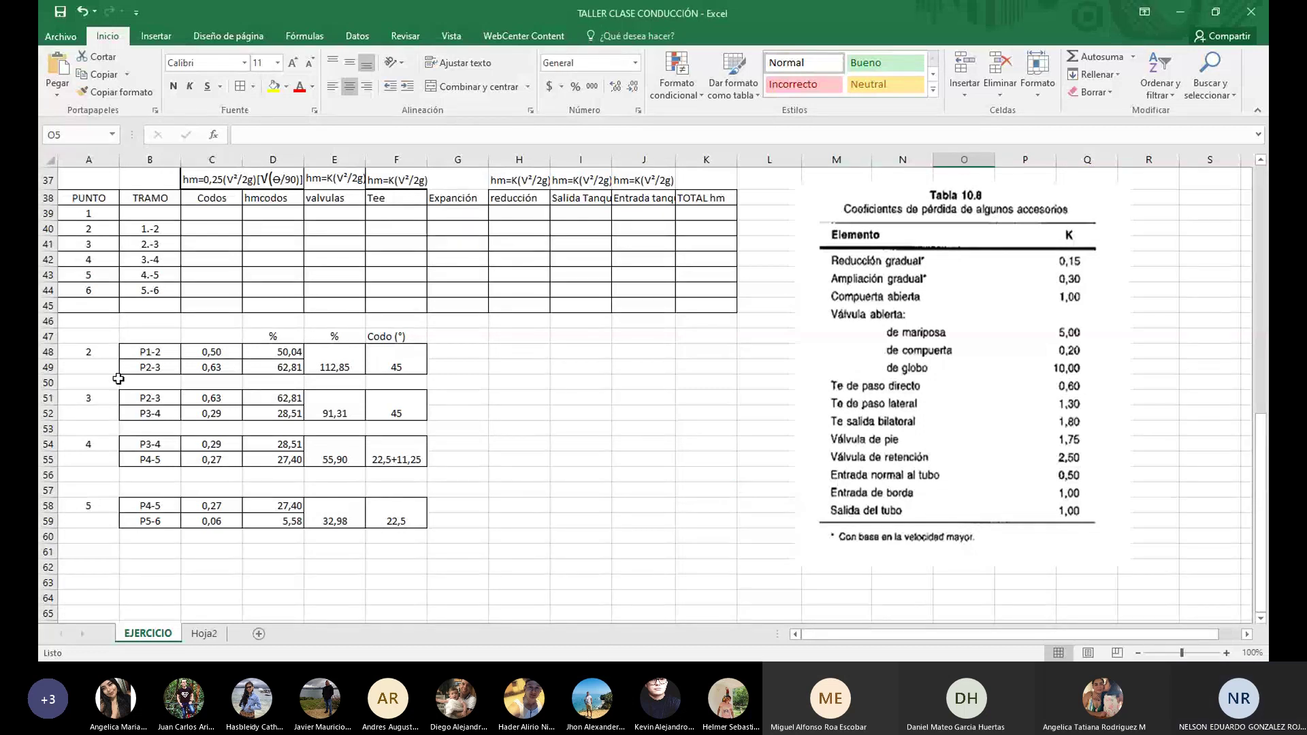
Examine the slope percentages, slope sums and elbow angles for points 2 to 5 alongside the Tabla 10.8 picture
drag(136, 353, 398, 418)
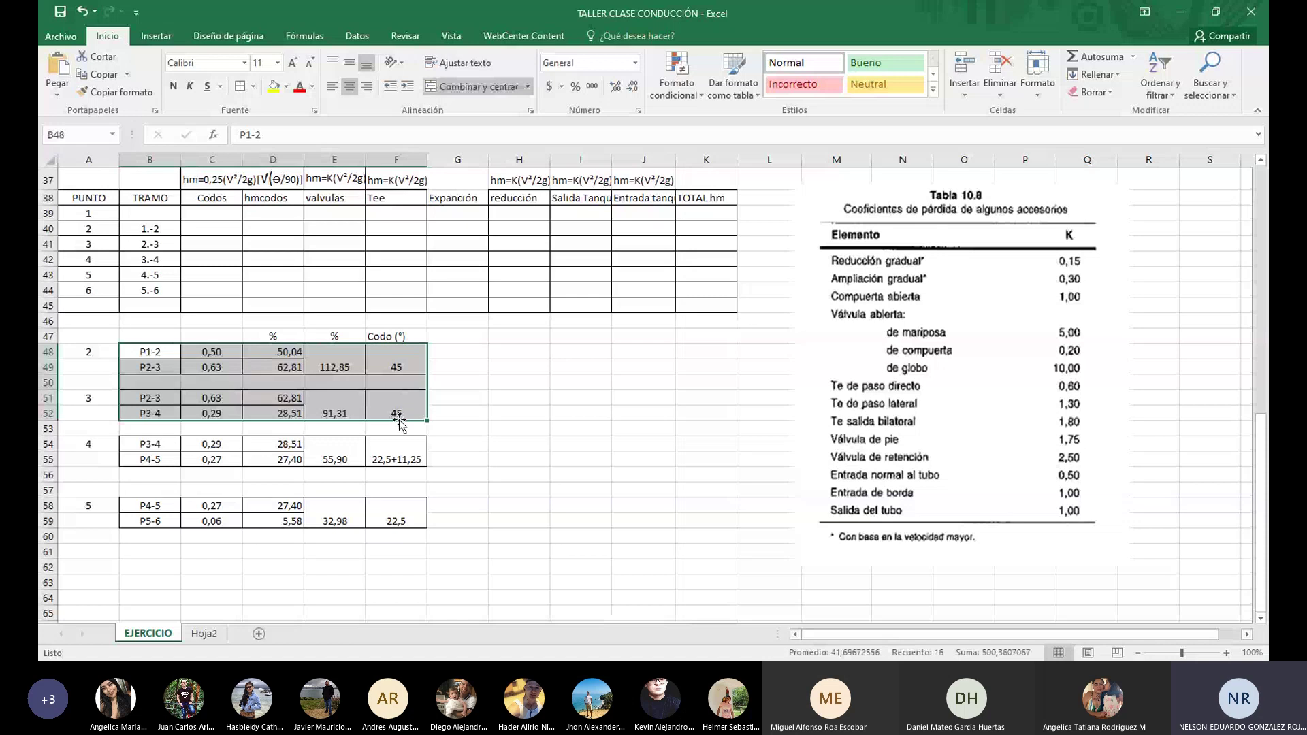
mouse_move(145, 445)
mouse_down()
mouse_move(354, 520)
mouse_move(393, 521)
mouse_up()
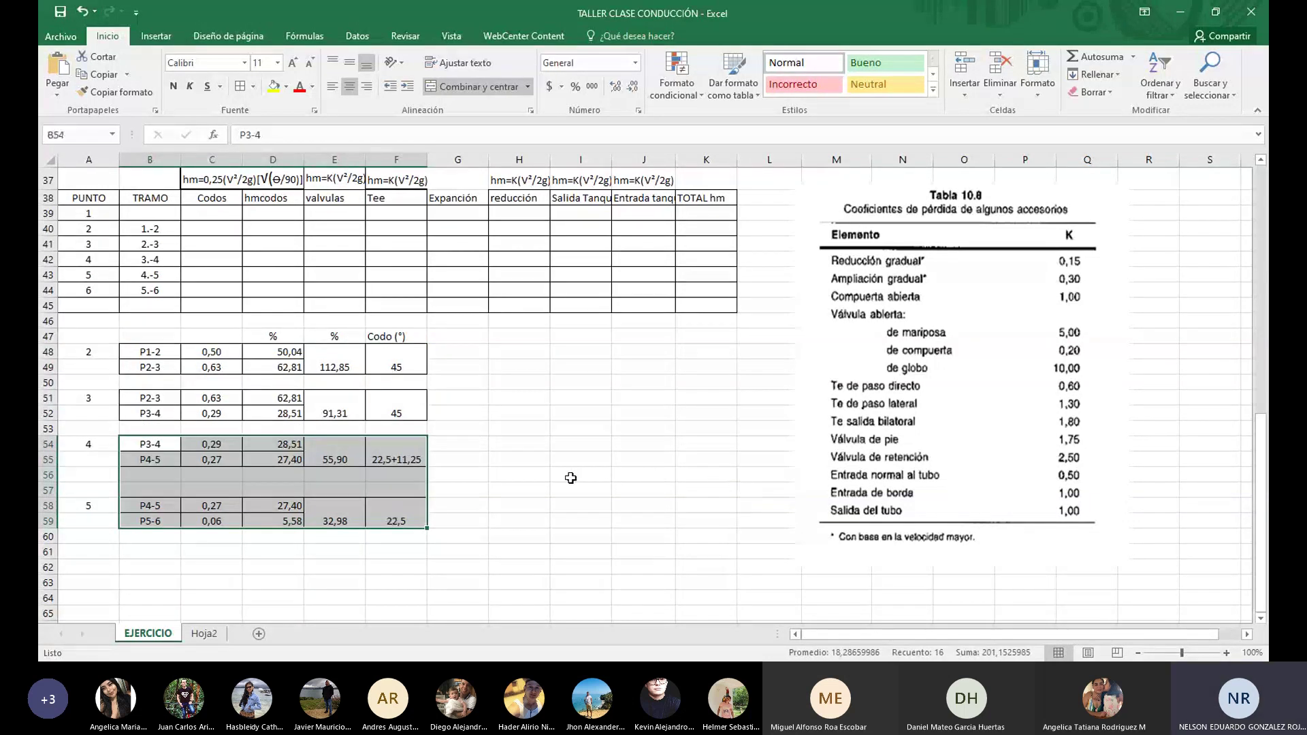
click(514, 444)
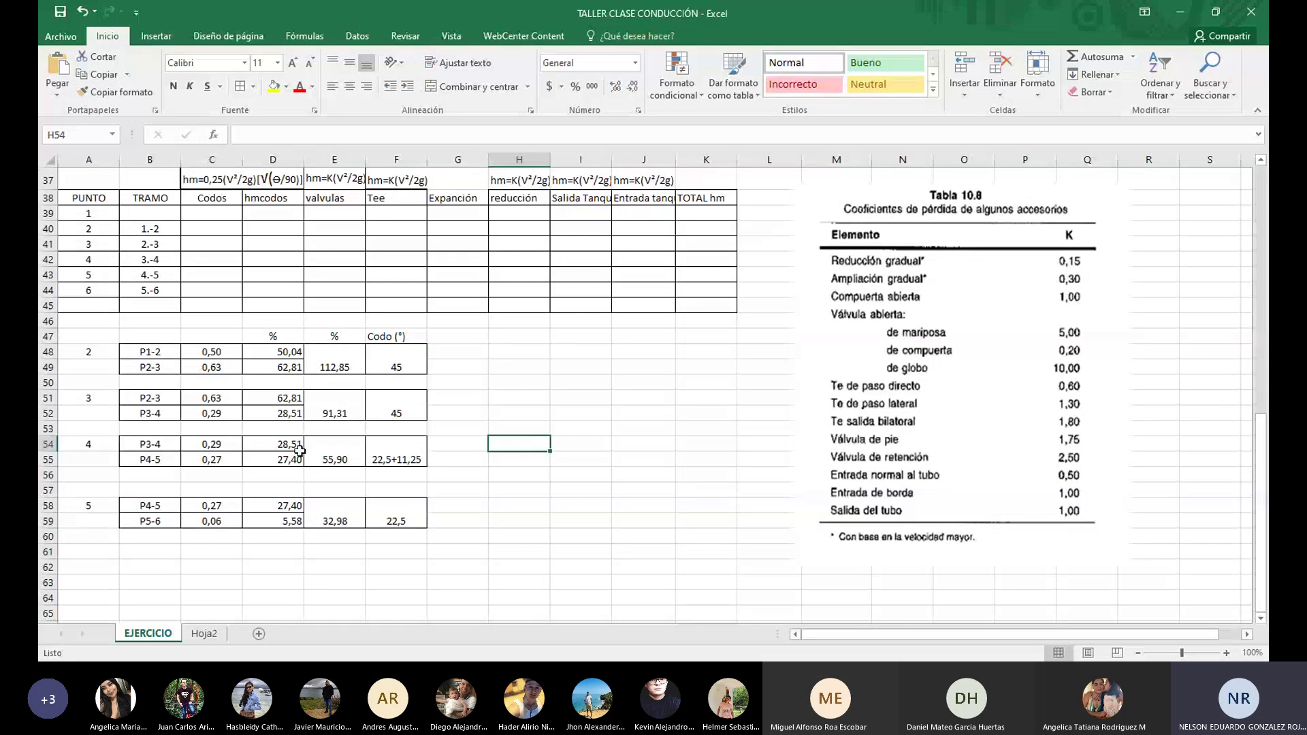
drag(156, 444, 392, 521)
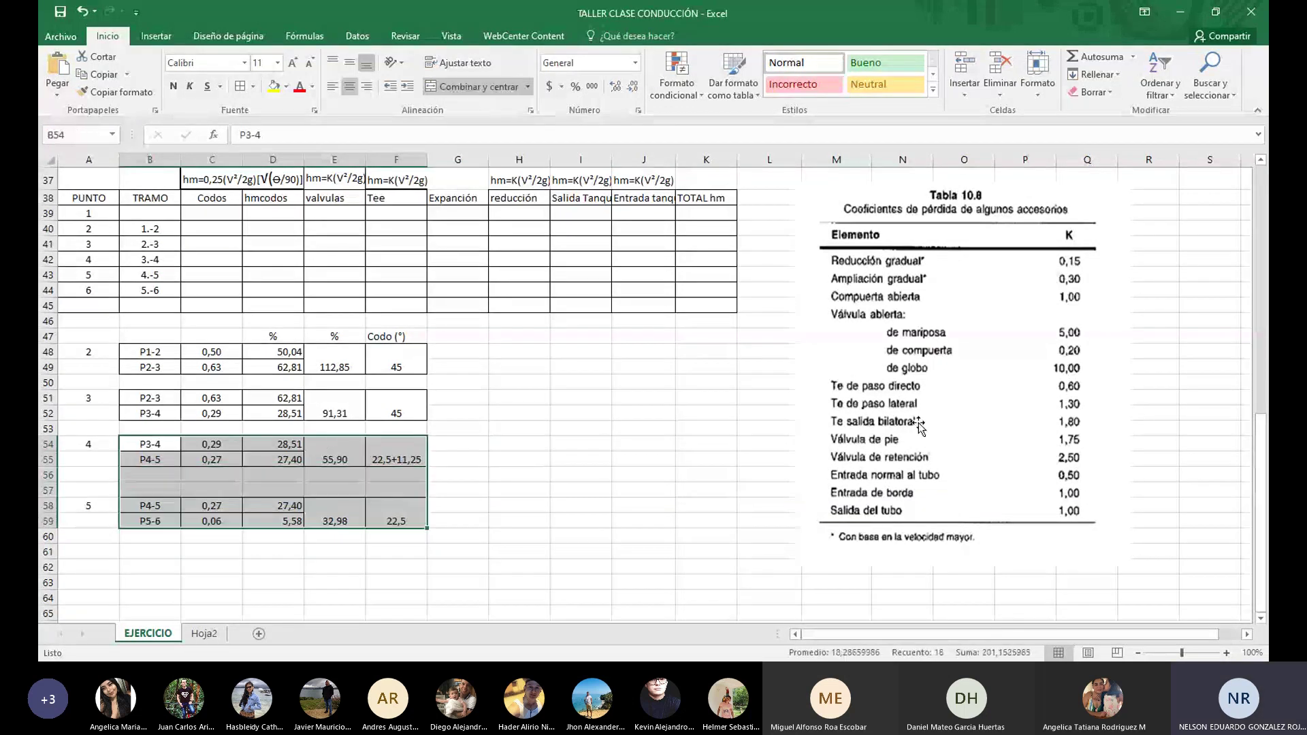
drag(959, 392, 697, 462)
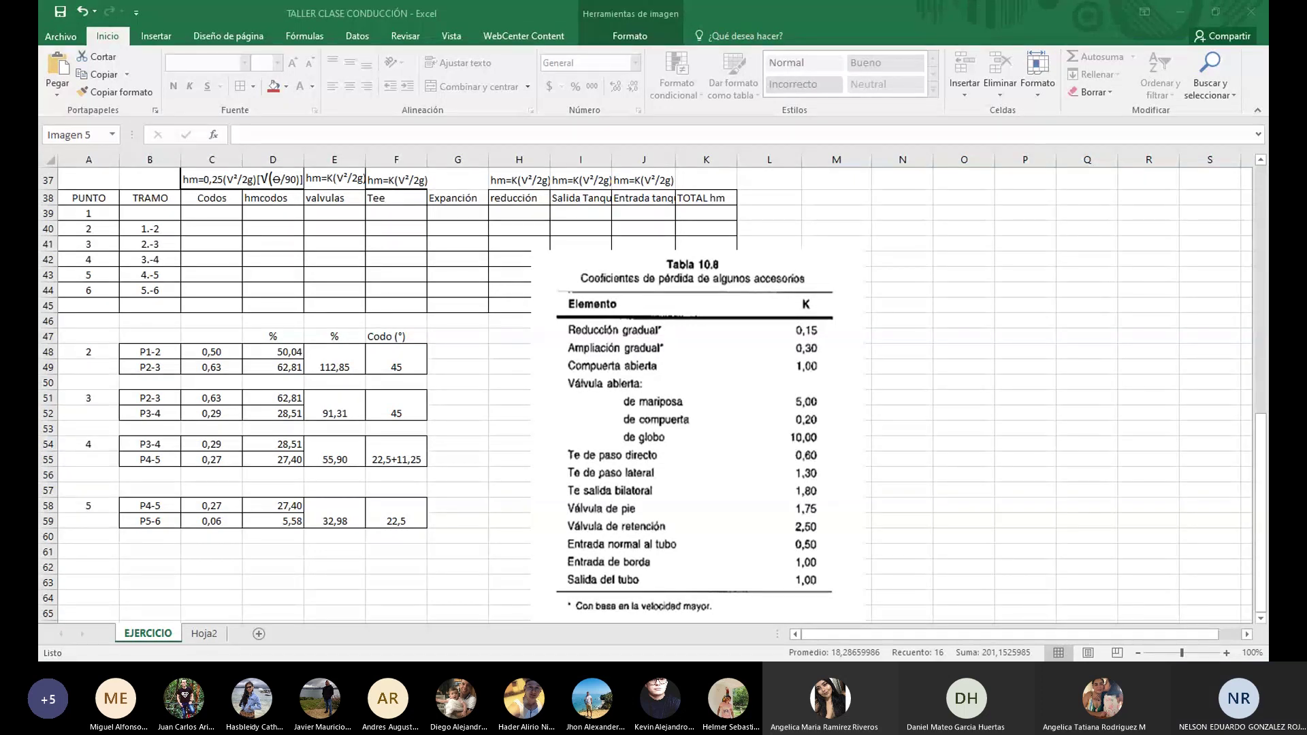
drag(746, 423, 1018, 444)
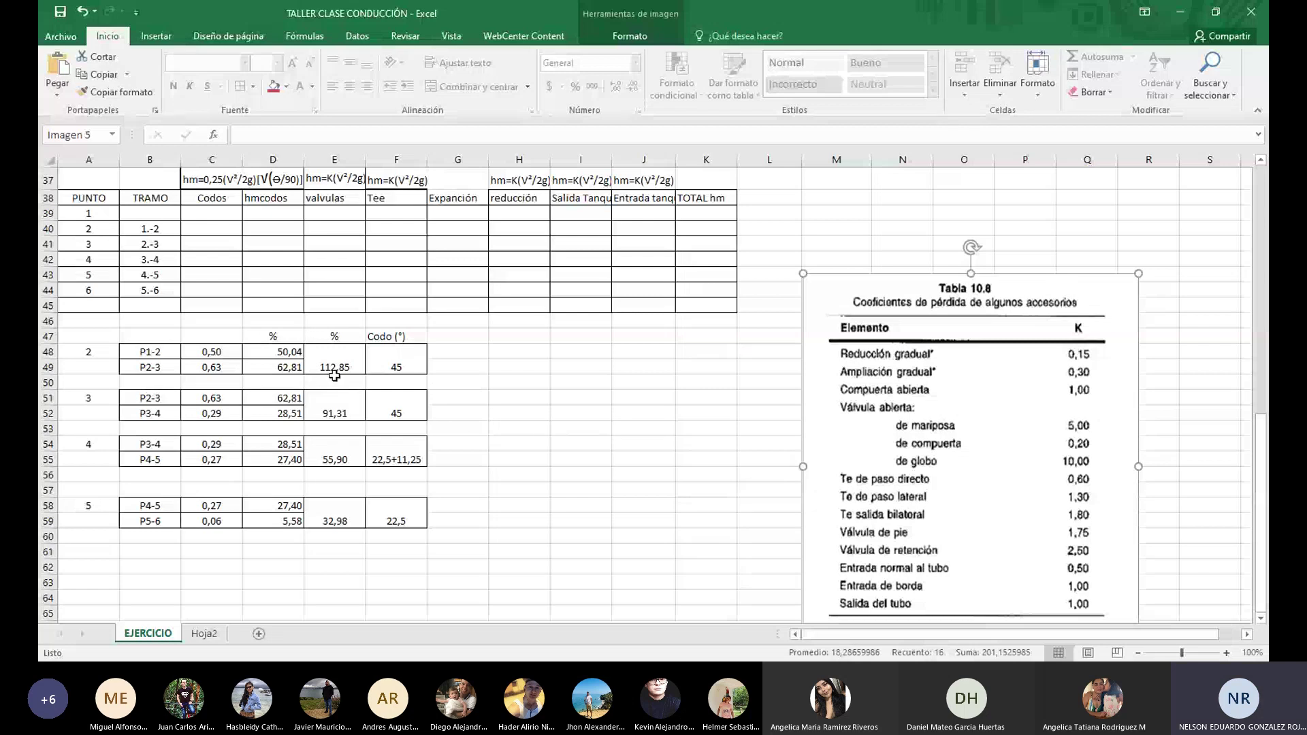
drag(334, 372, 330, 521)
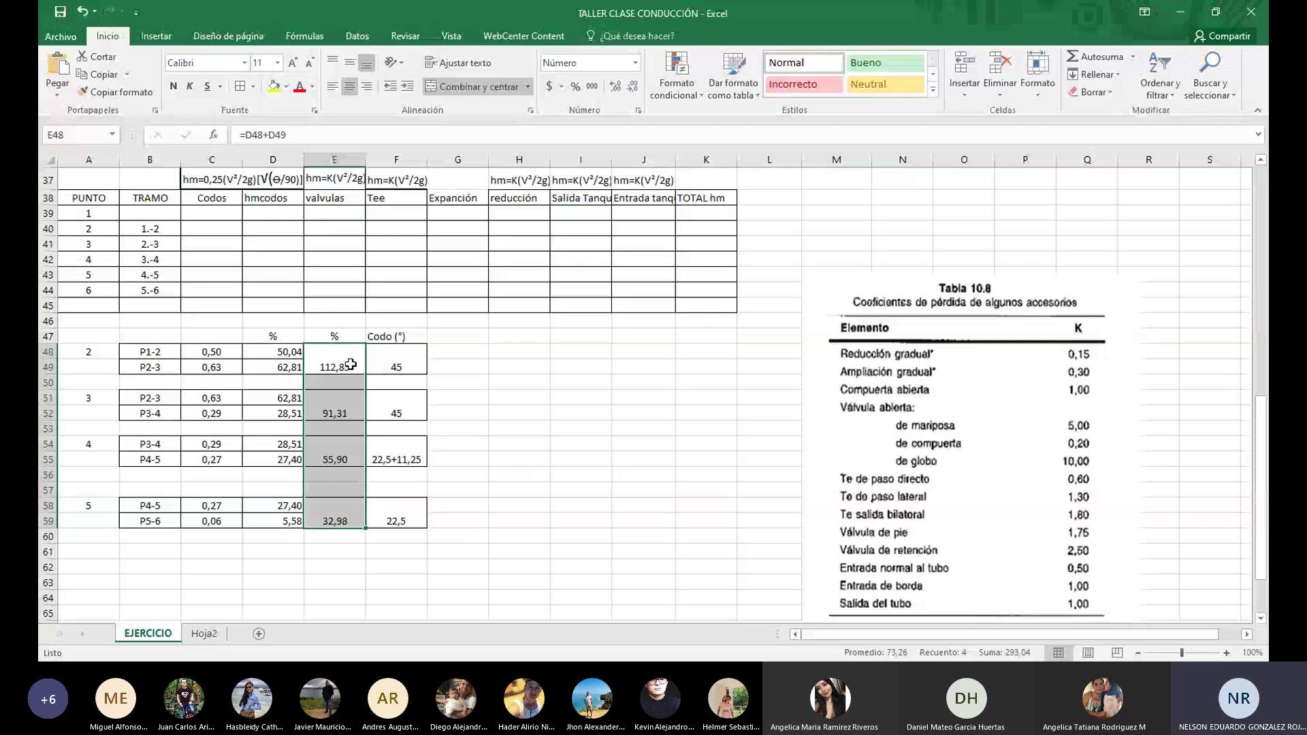
mouse_move(946, 436)
mouse_down()
mouse_move(624, 442)
mouse_move(960, 426)
mouse_up()
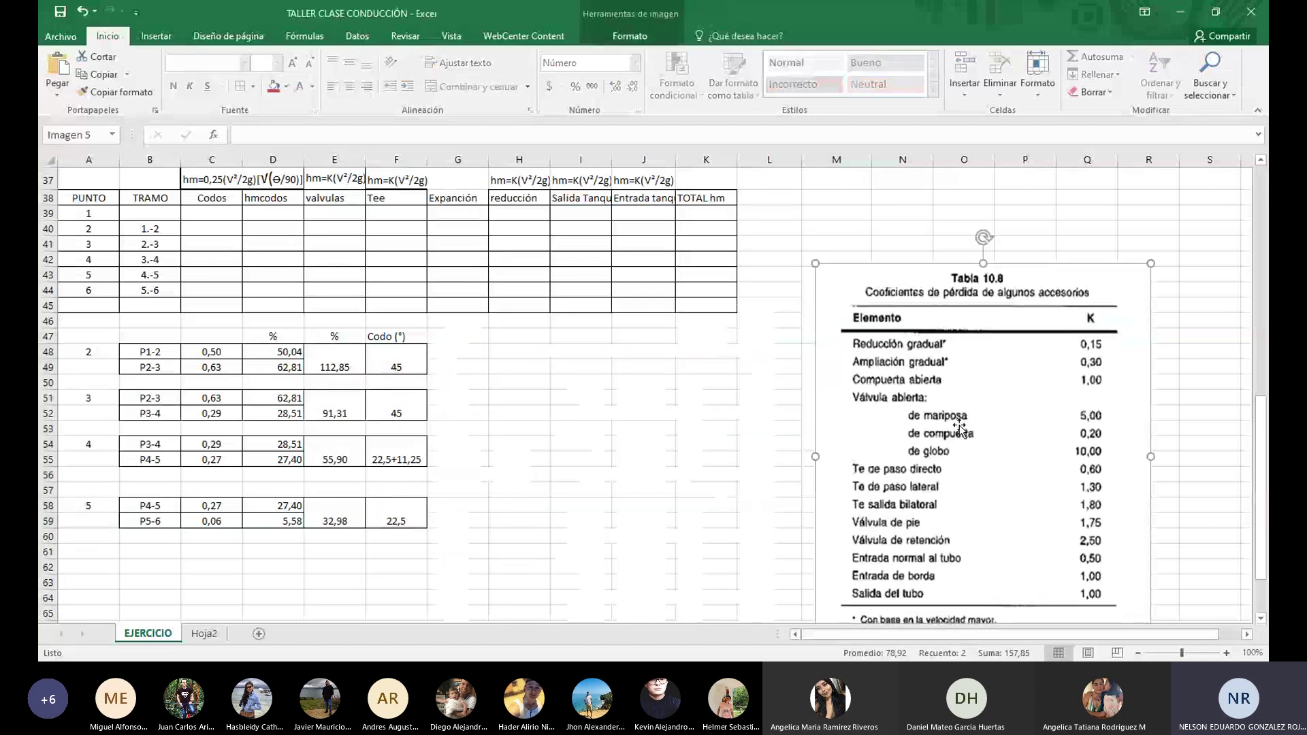
Replace the Tabla 10.8 picture on the EJERCICIO sheet with the Figura 10.13 and Tabla 10.9 picture copied from Hoja2
click(203, 634)
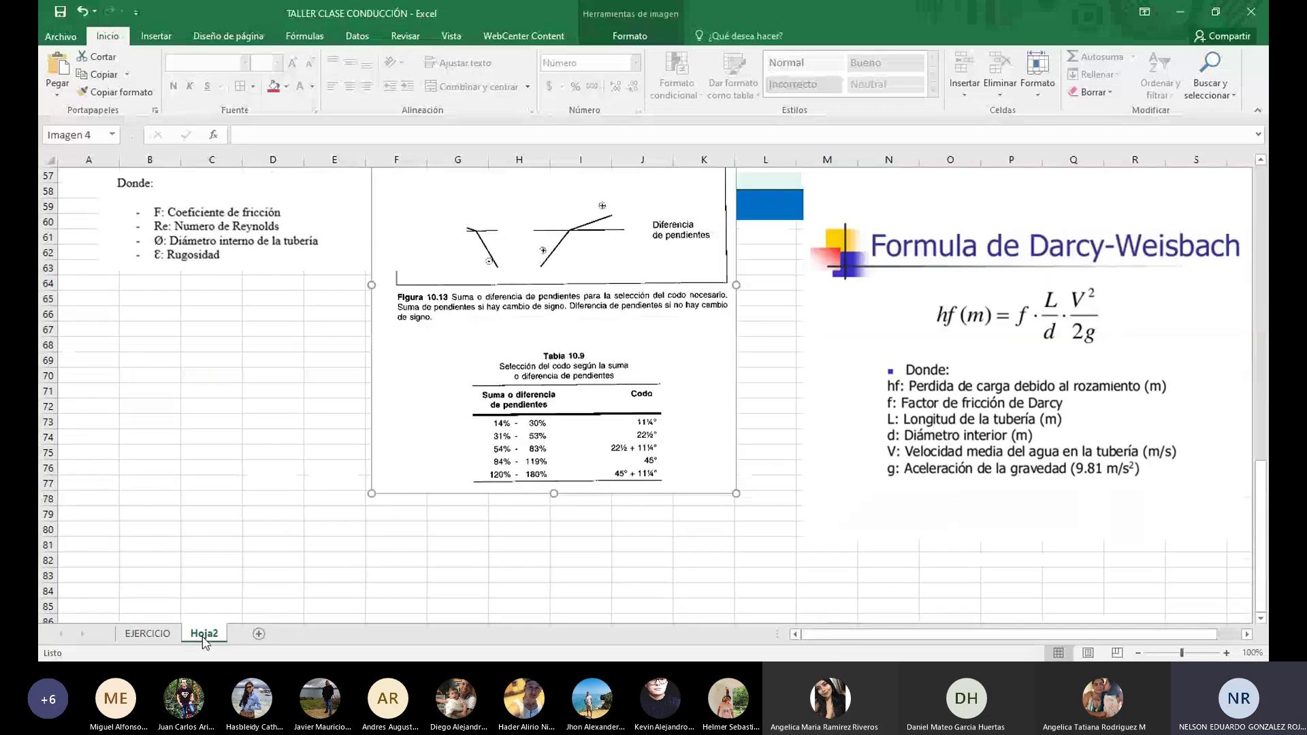
right_click(519, 319)
click(556, 343)
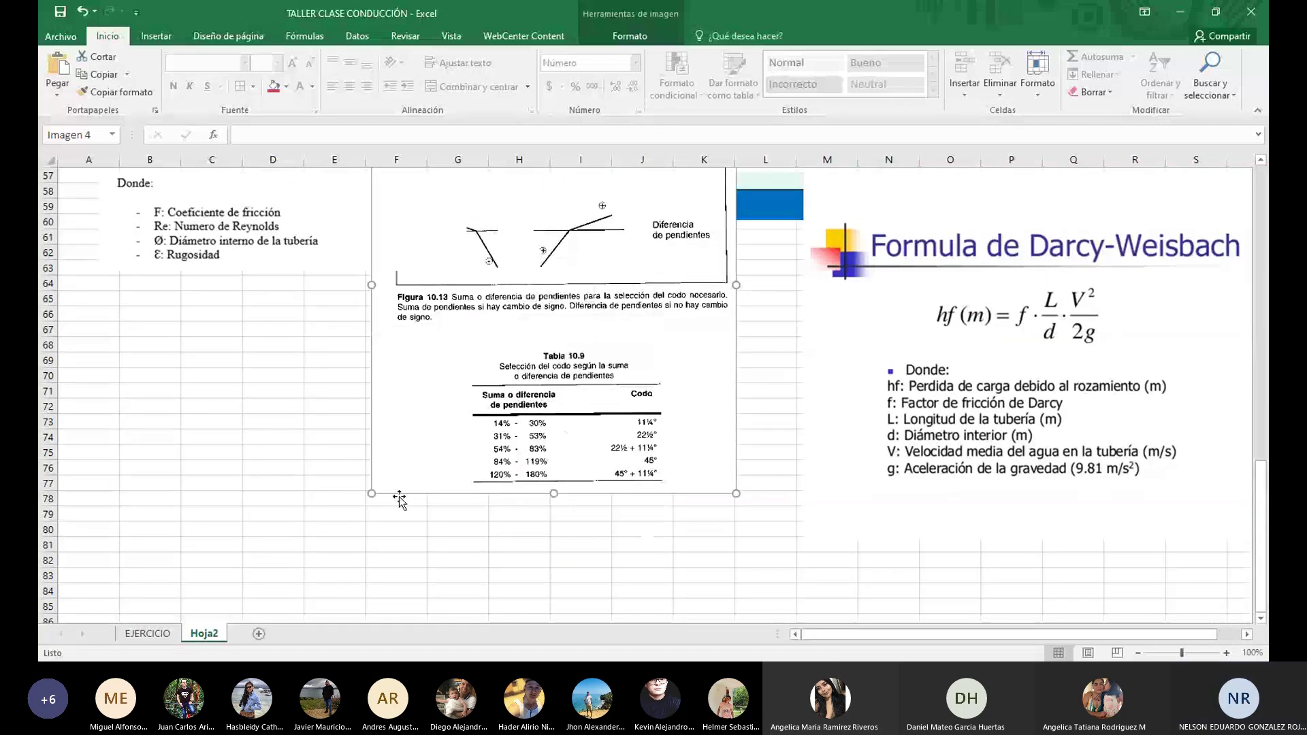
click(147, 633)
click(592, 412)
right_click(601, 374)
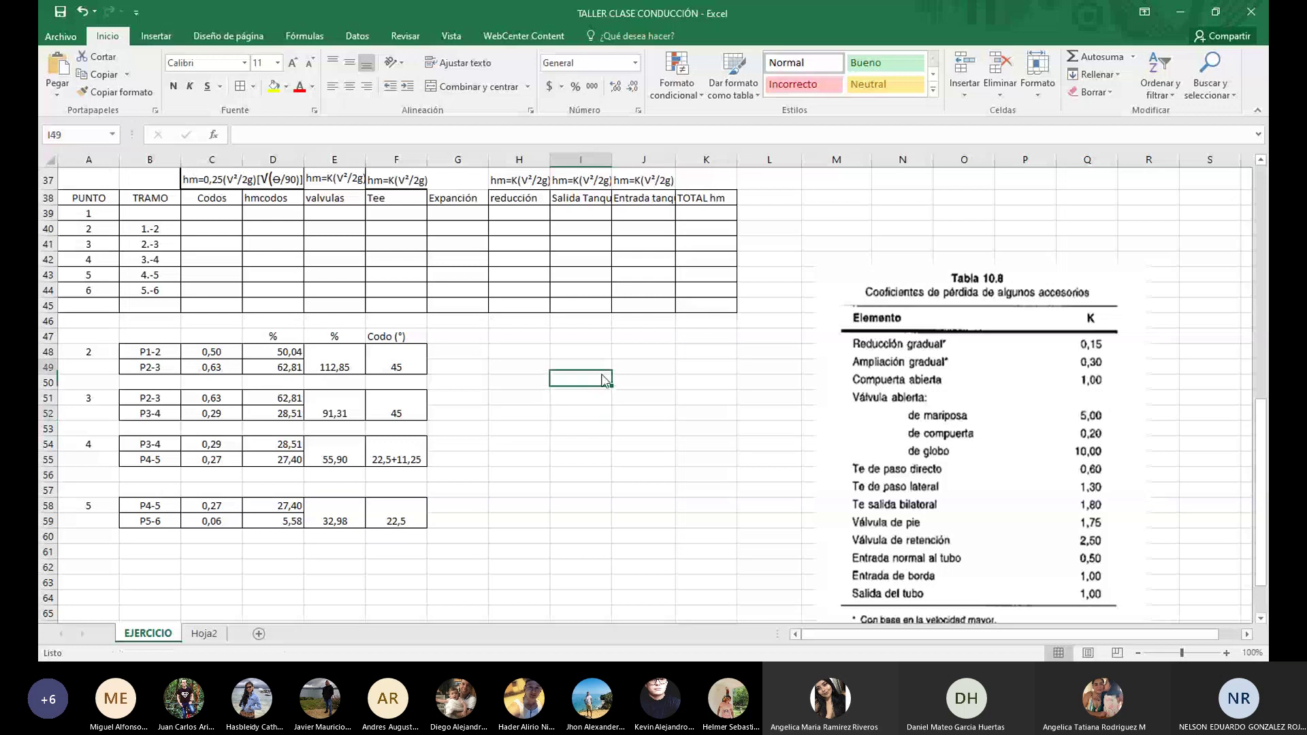
click(681, 97)
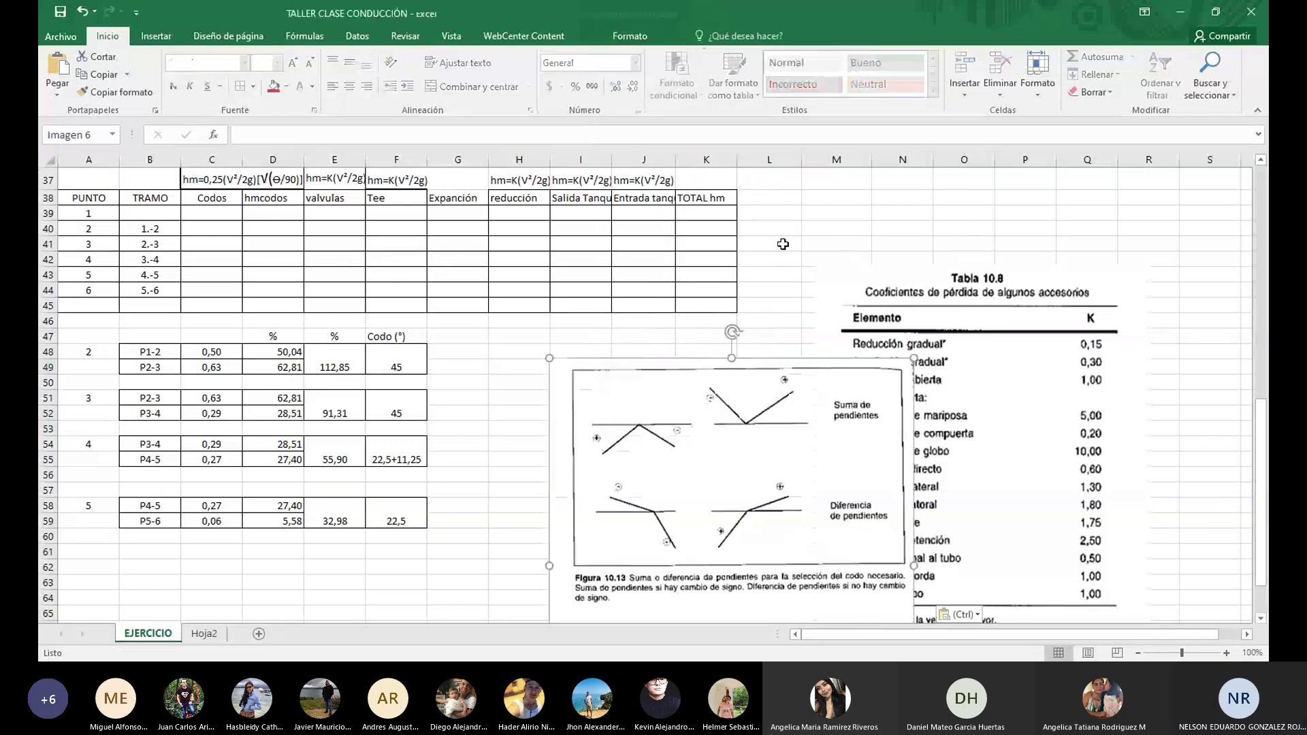
click(982, 374)
key(Delete)
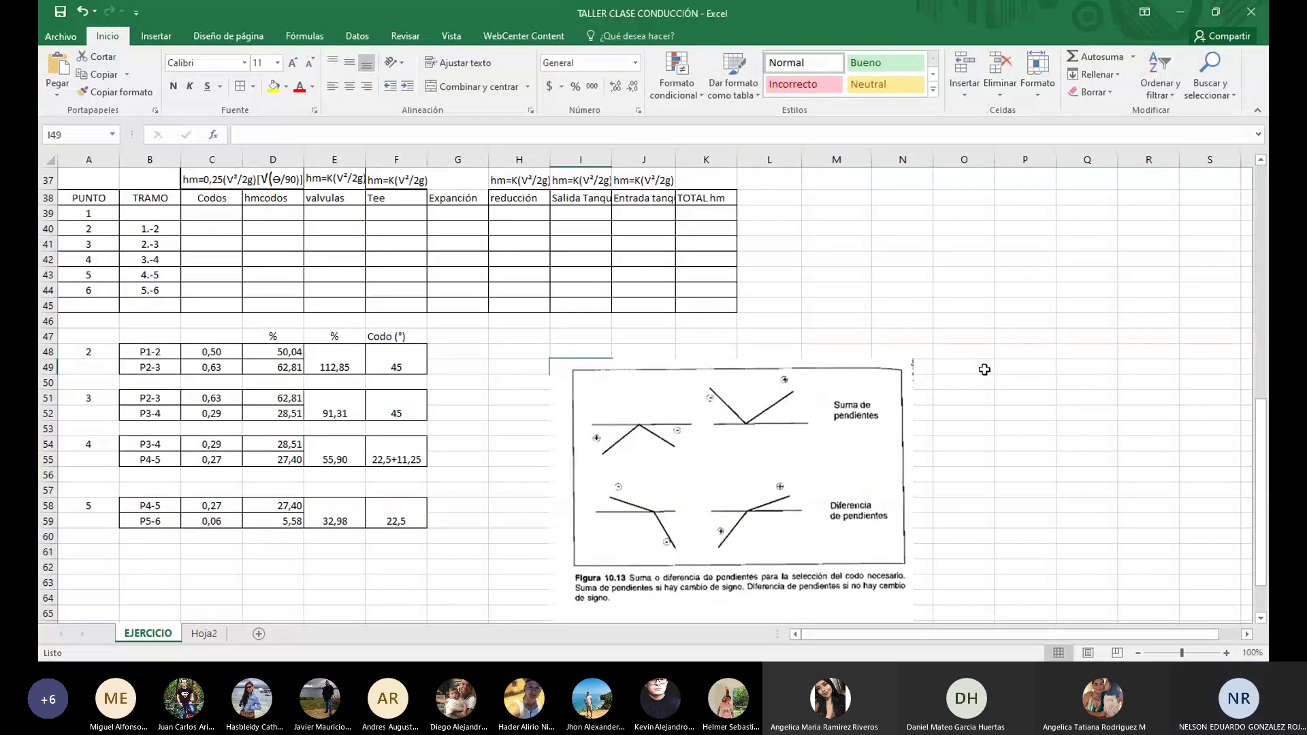
Enlarge the pasted picture and place it so Tabla 10.9 sits beside the elbow calculation blocks
click(766, 462)
drag(766, 462, 679, 381)
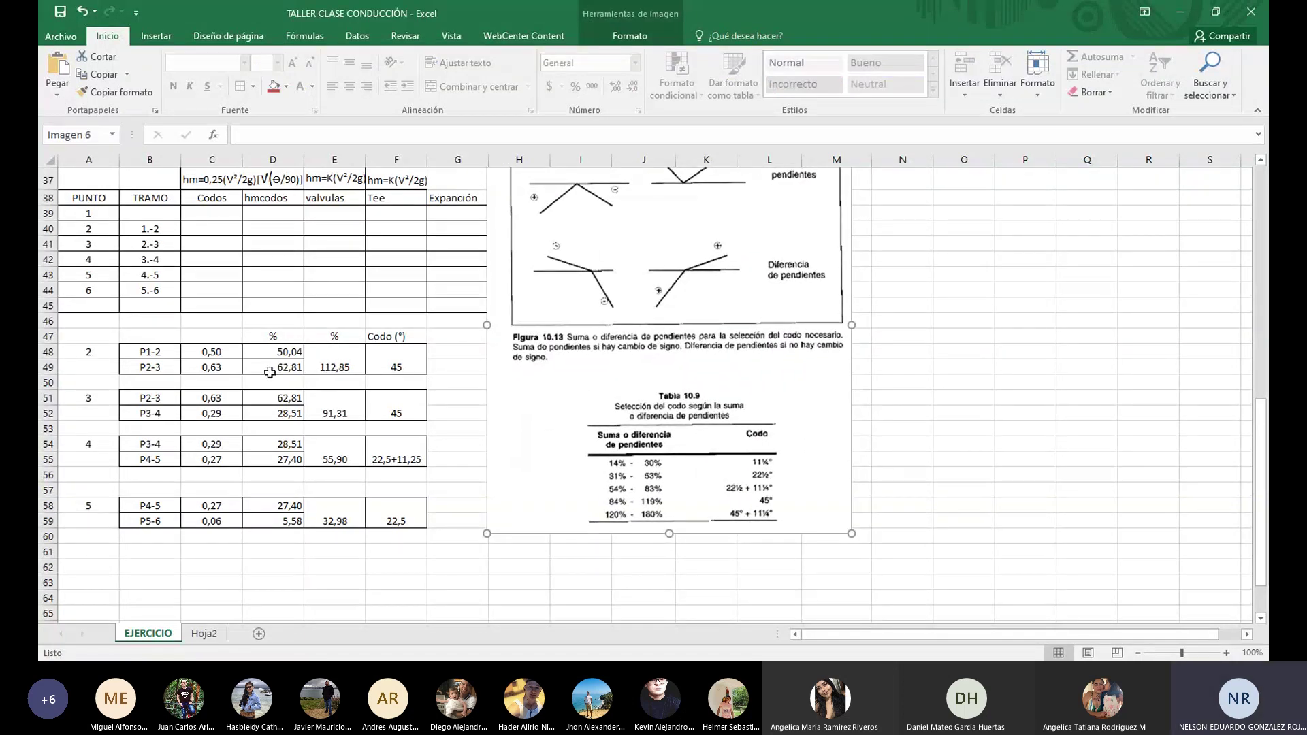
mouse_move(665, 530)
mouse_down()
mouse_move(639, 463)
mouse_move(665, 552)
mouse_up()
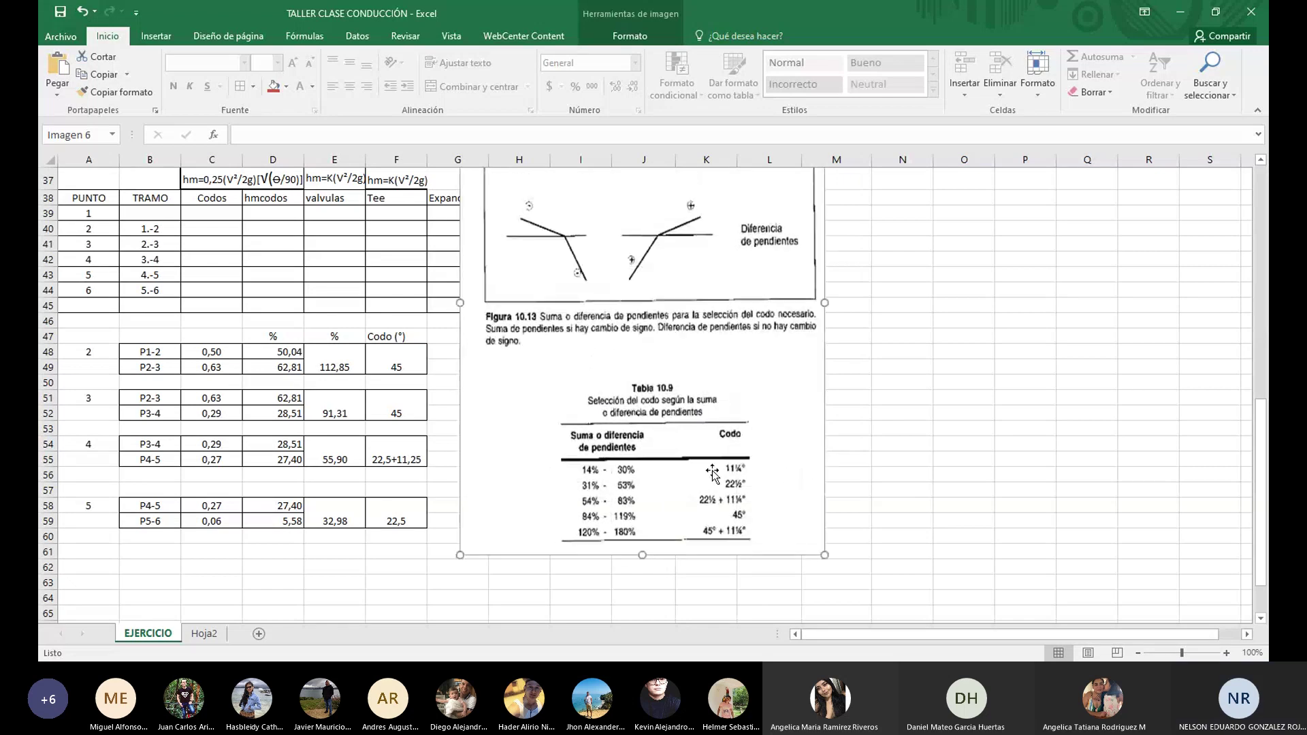
drag(824, 302, 911, 302)
drag(627, 463, 617, 393)
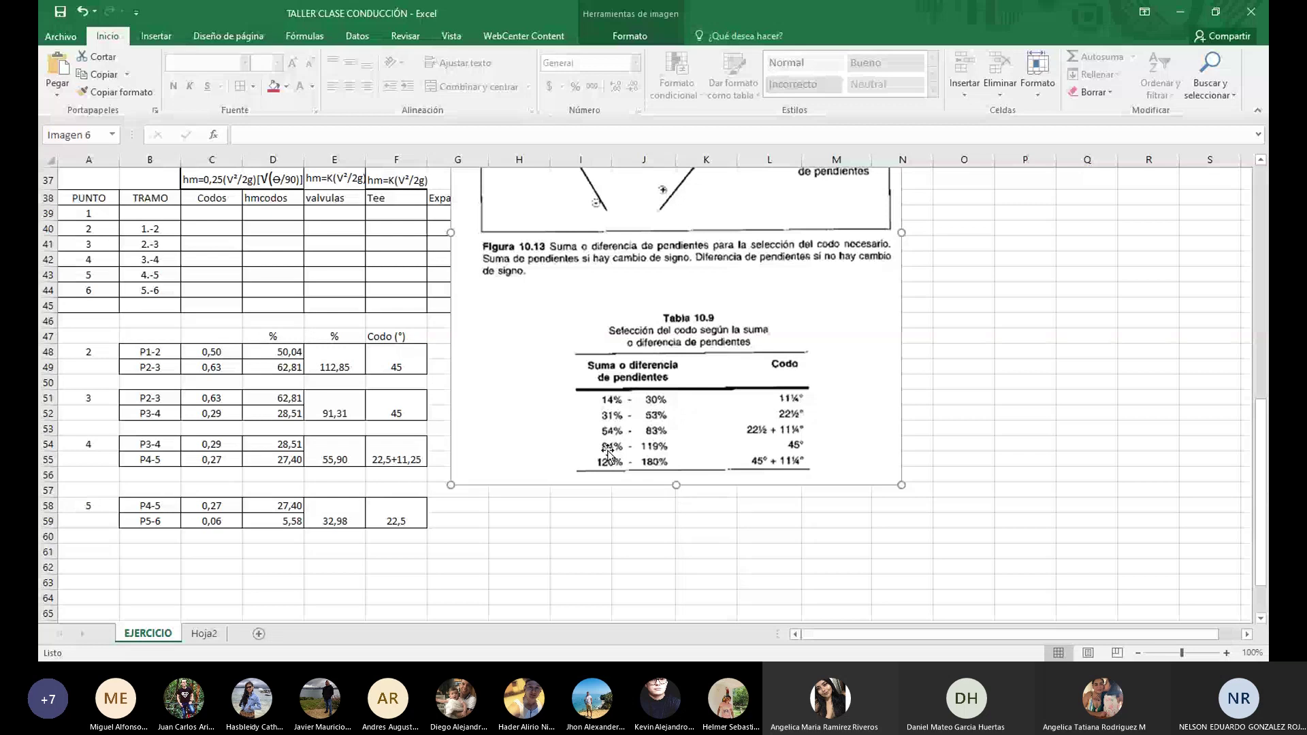
Check the elbow angles and slope sums of points 2 and 4 against Figura 10.13 and Tabla 10.9
click(403, 367)
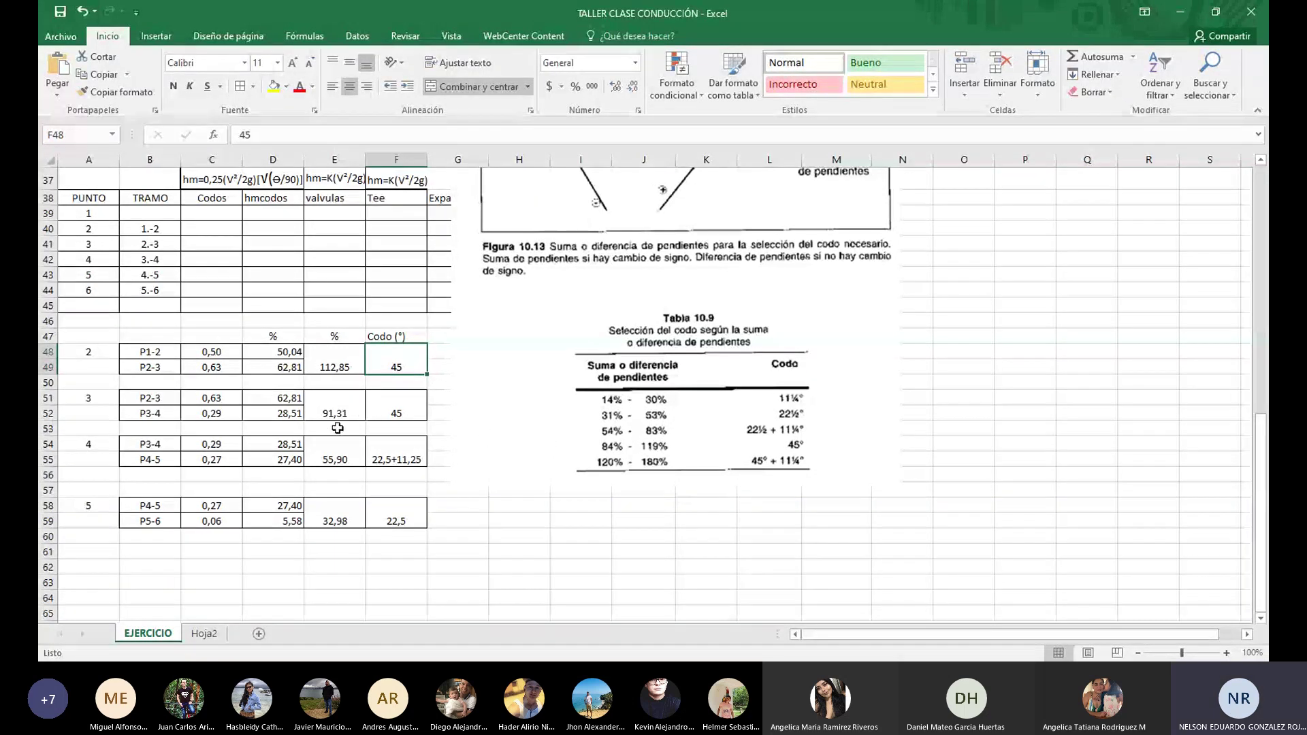
click(355, 463)
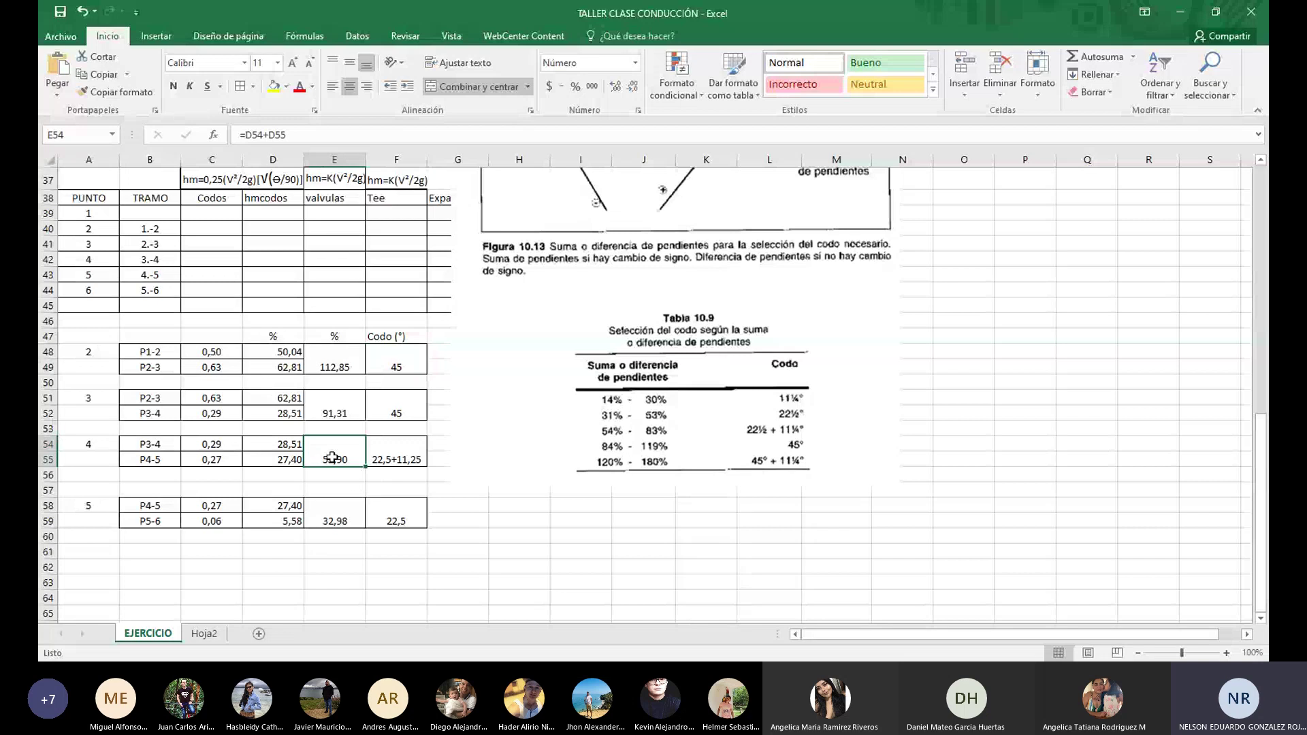
drag(730, 205, 768, 437)
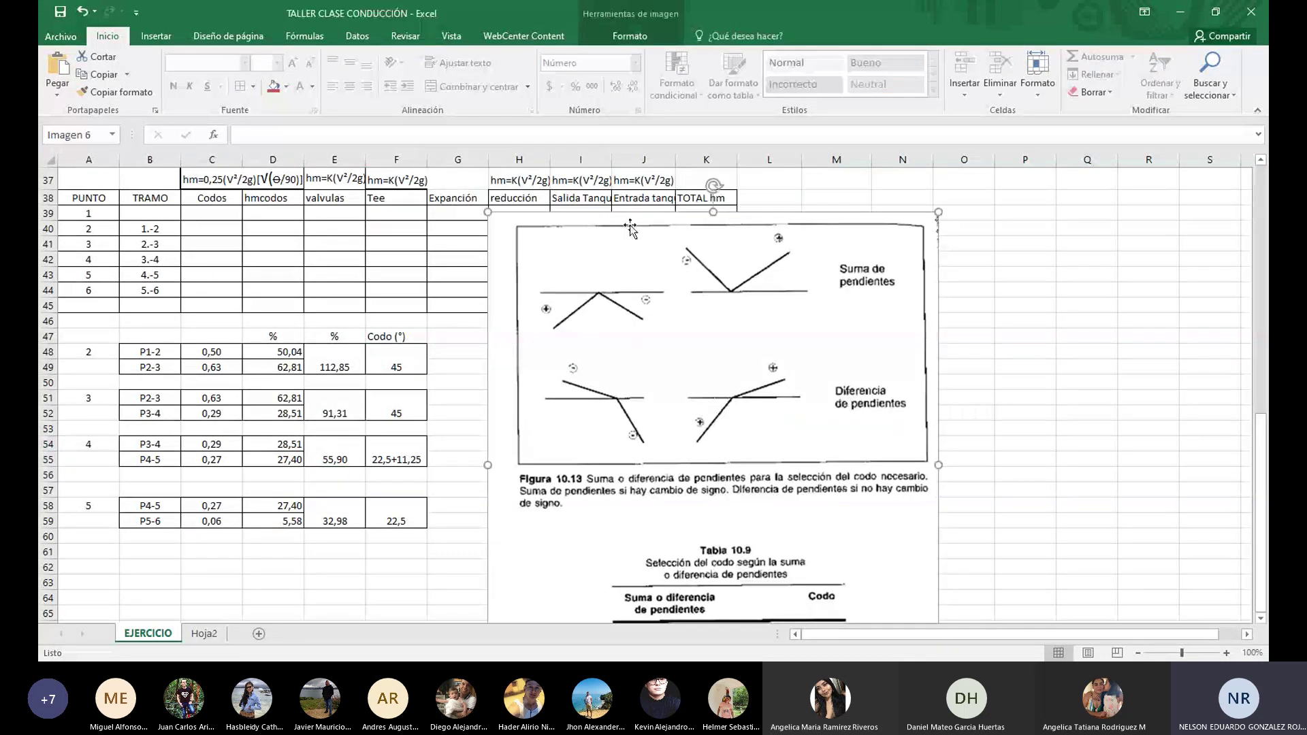
drag(582, 353, 586, 186)
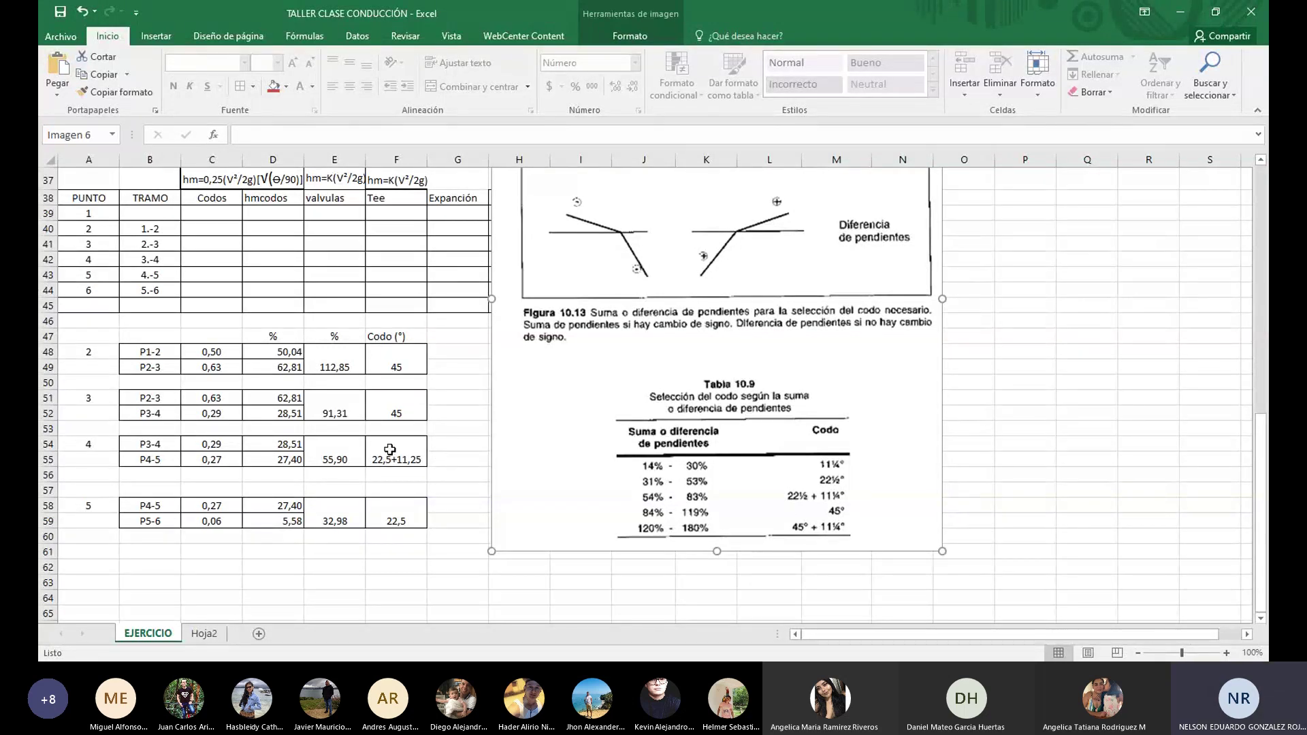
click(413, 457)
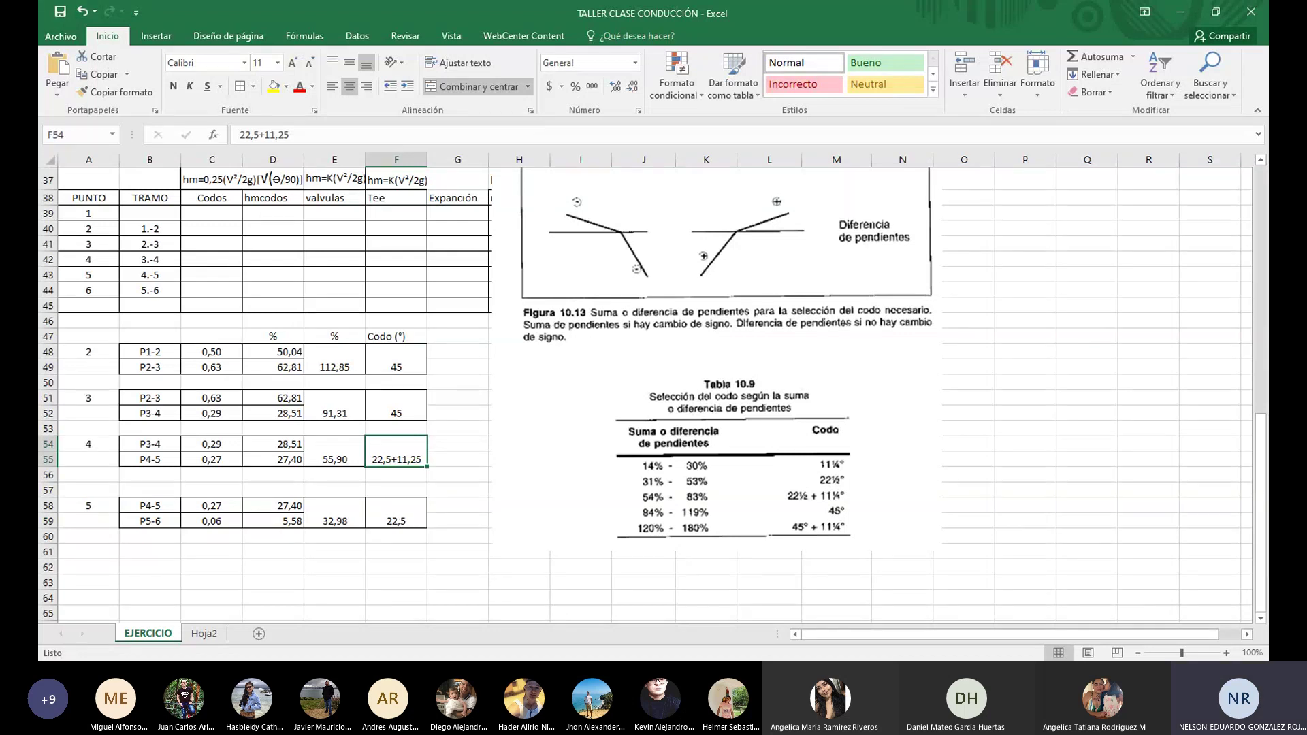
key(alt+Tab)
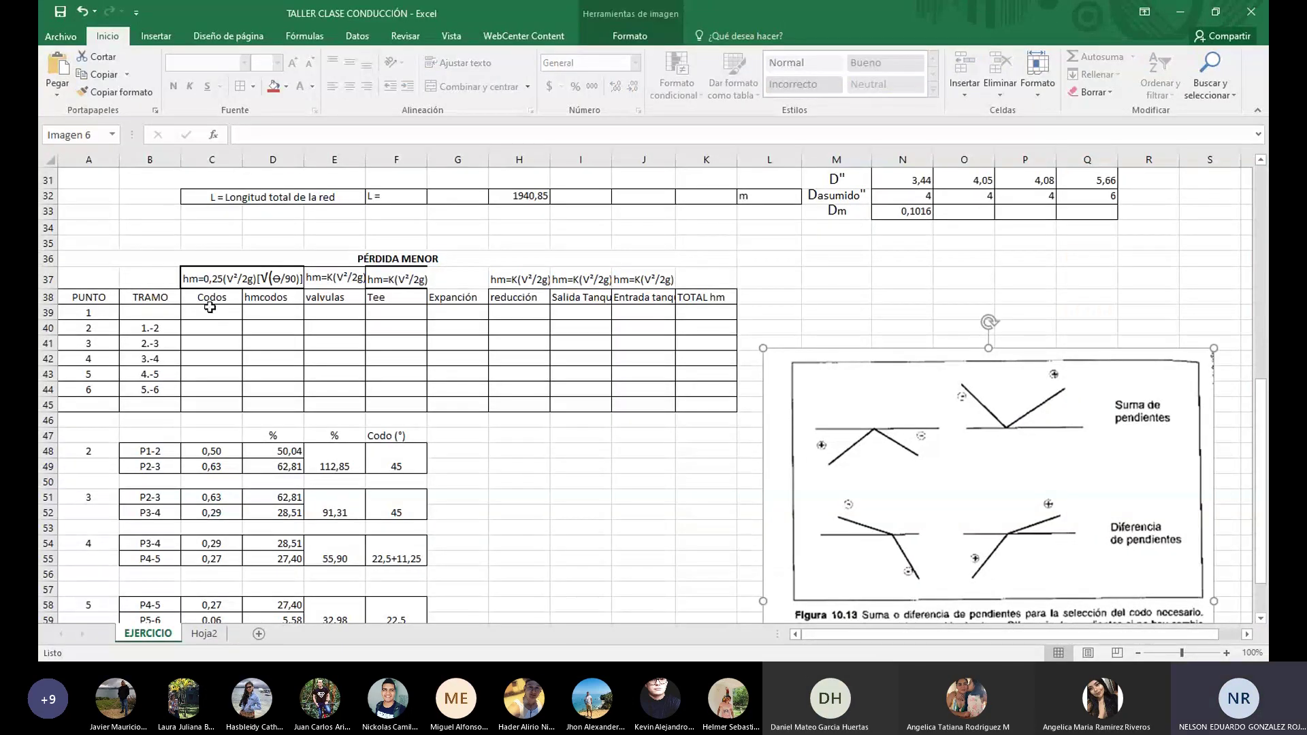
Fill the Codos cells for points 2 and 3 with references to their elbow angles, =F48 in C40 and =F51 in C41
click(211, 328)
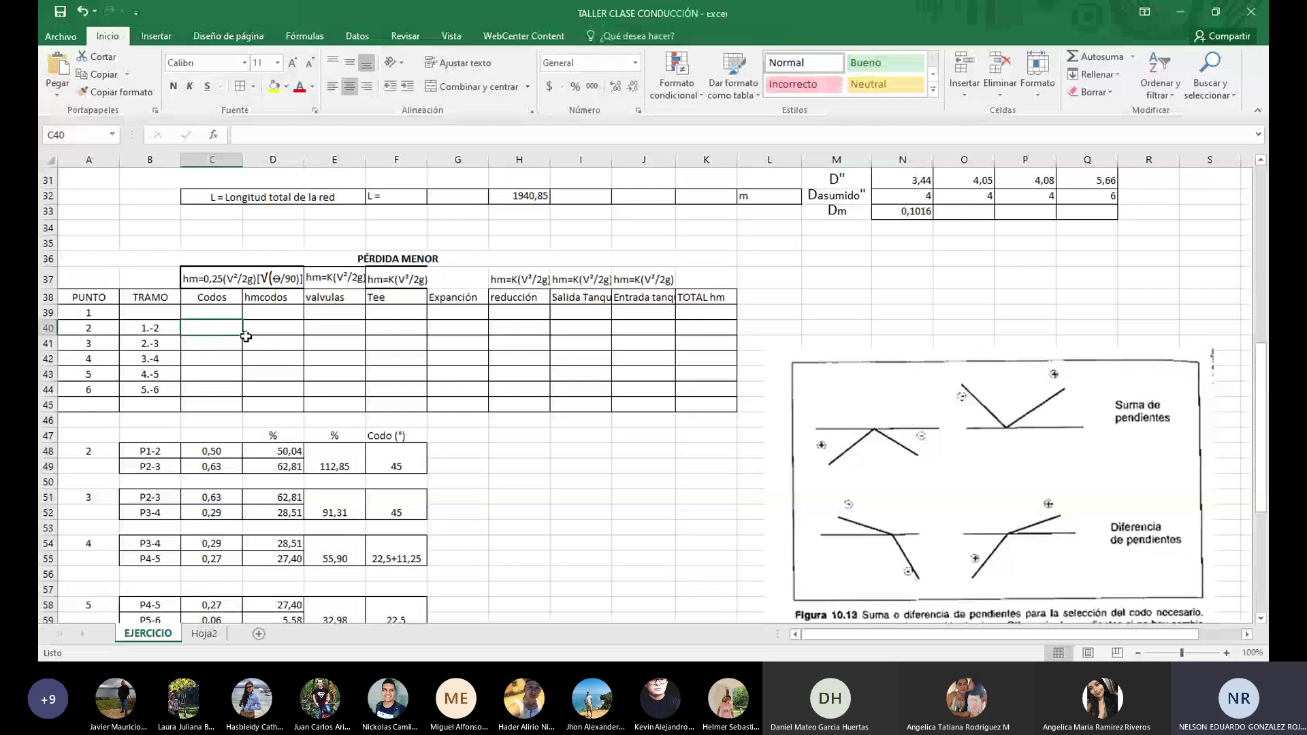
text(=)
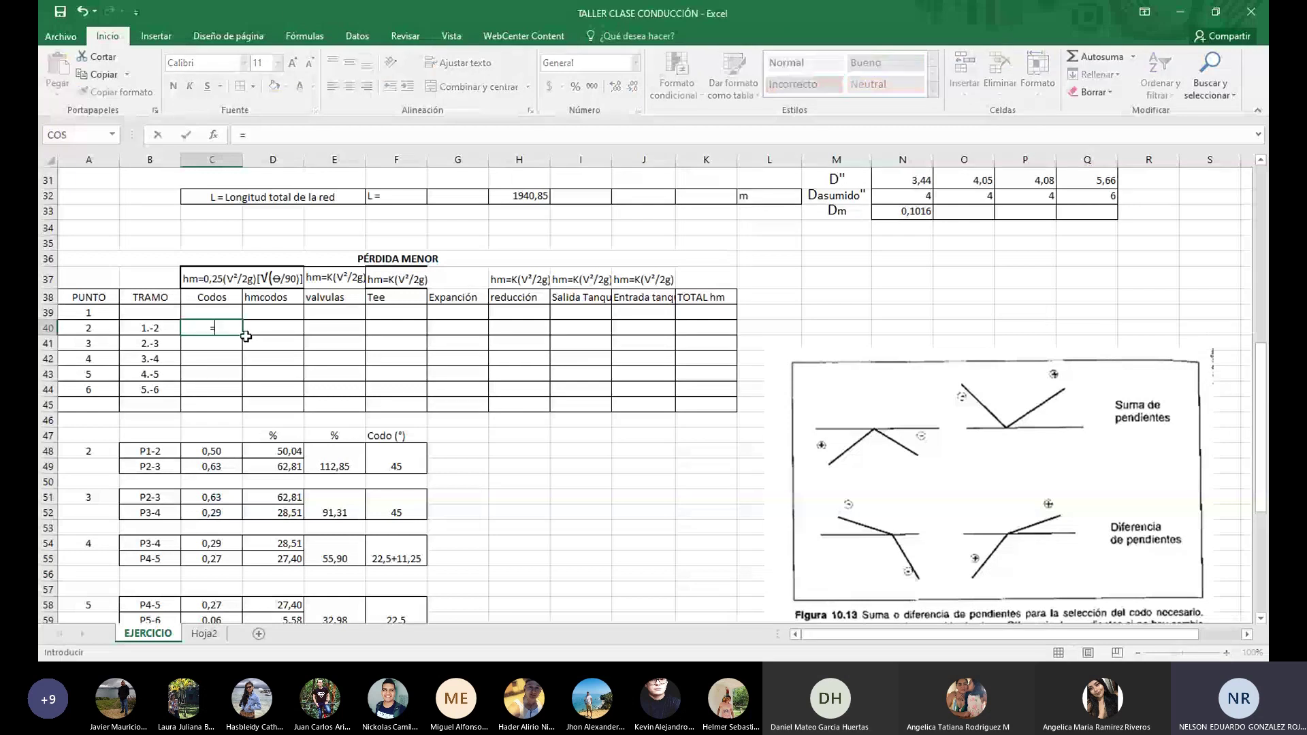
click(403, 467)
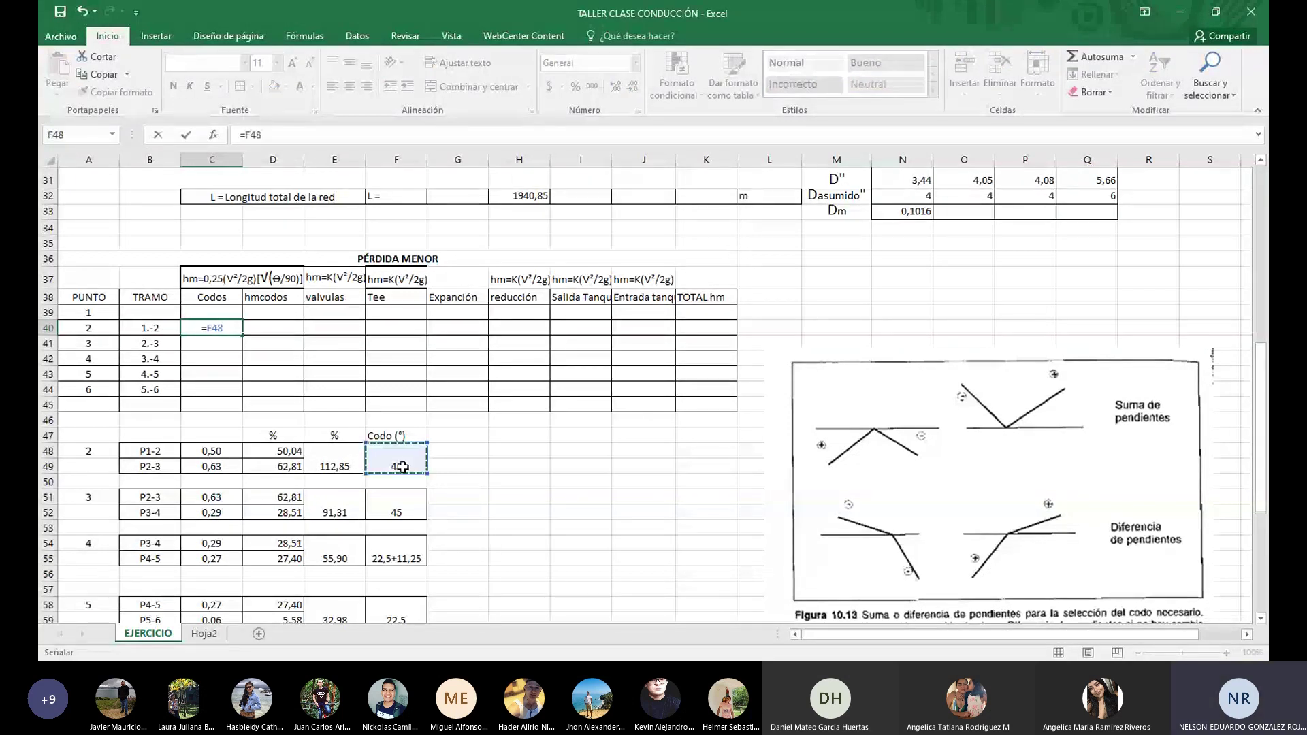
key(Return)
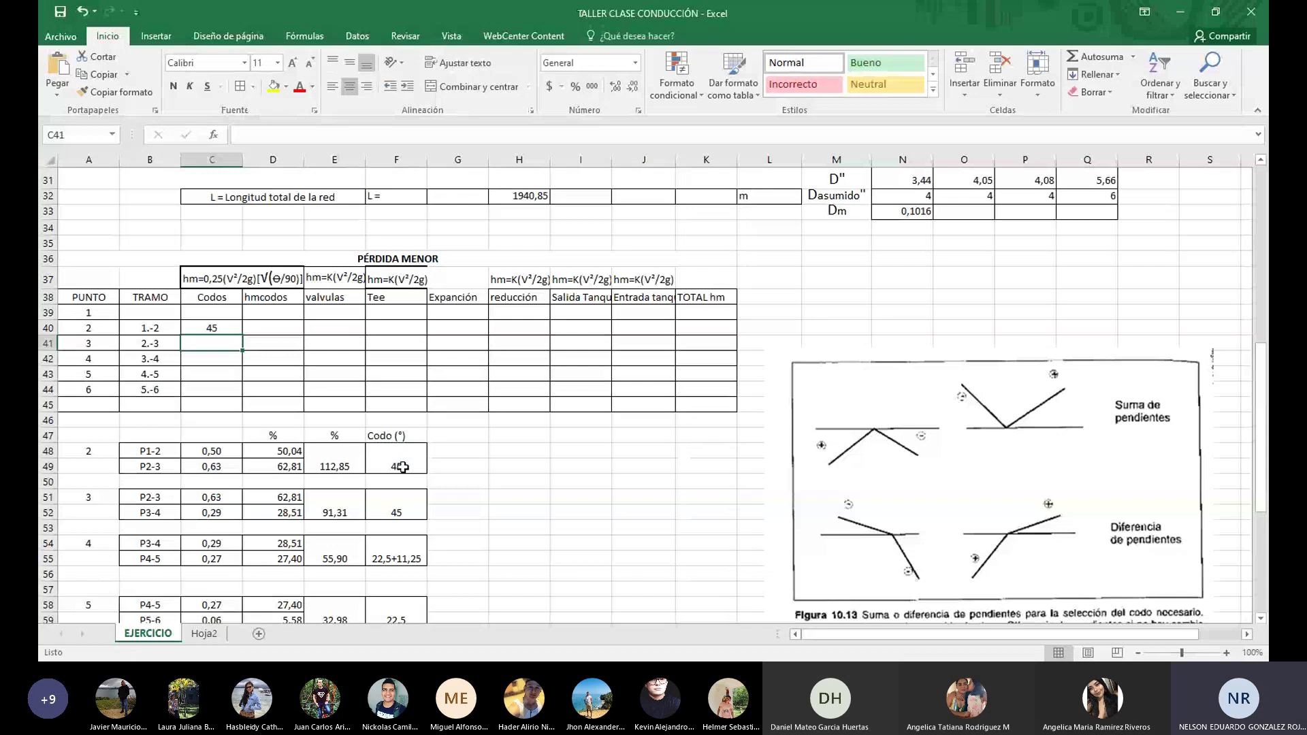
text(=)
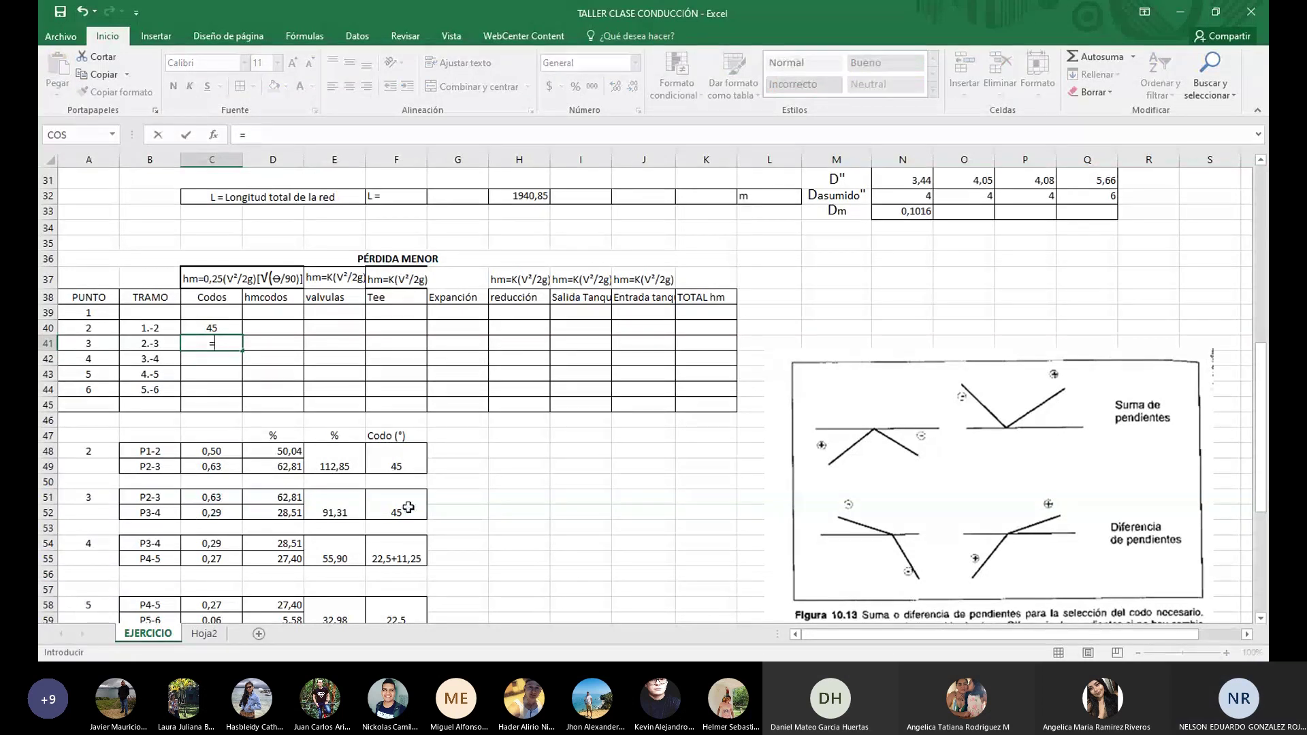
click(410, 506)
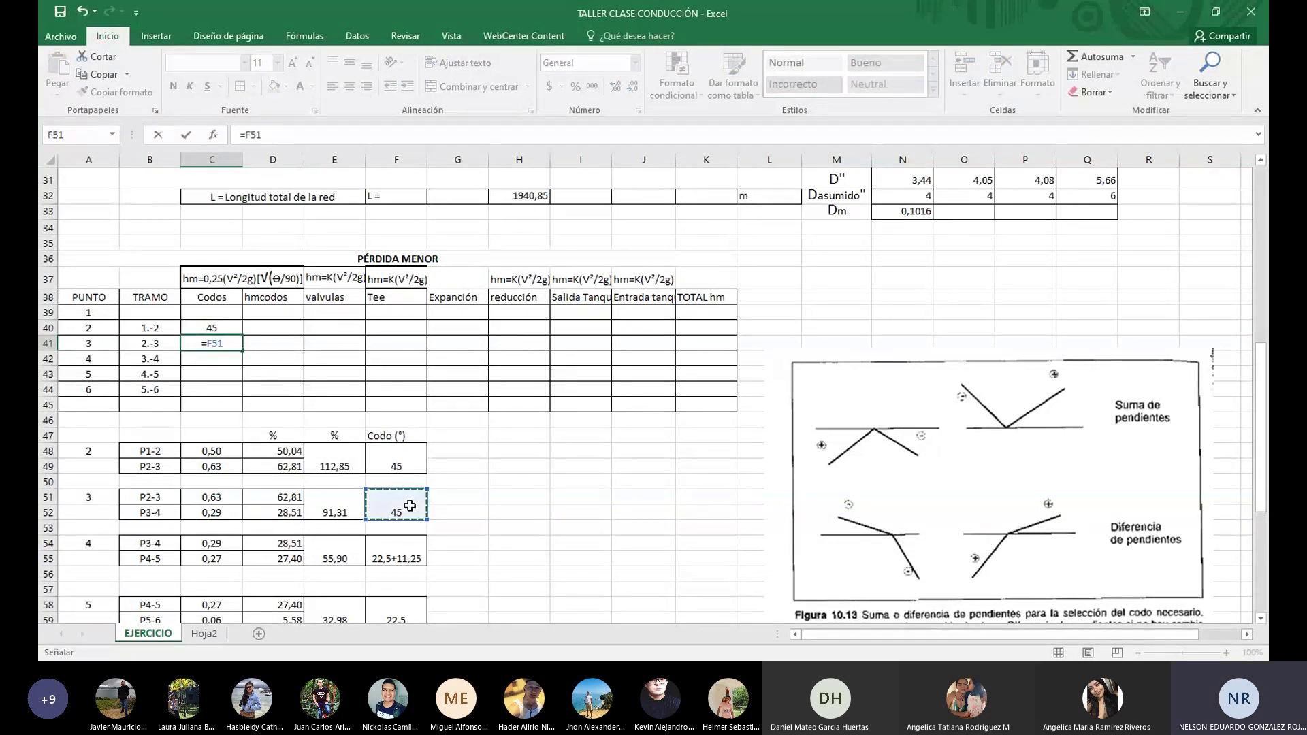
key(Return)
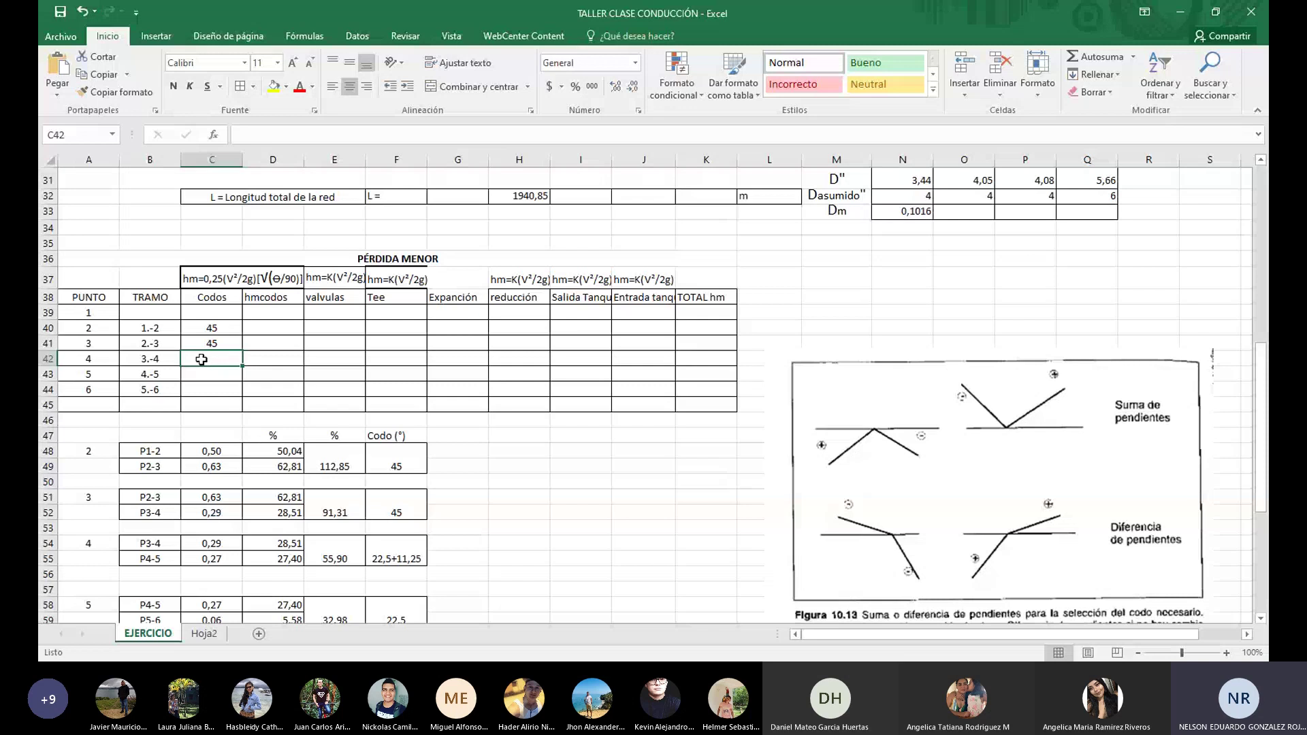
Fill the Codos cells for points 4 and 5 with references to their elbow angles, =F54 in C42 and =F58 in C43
text(=)
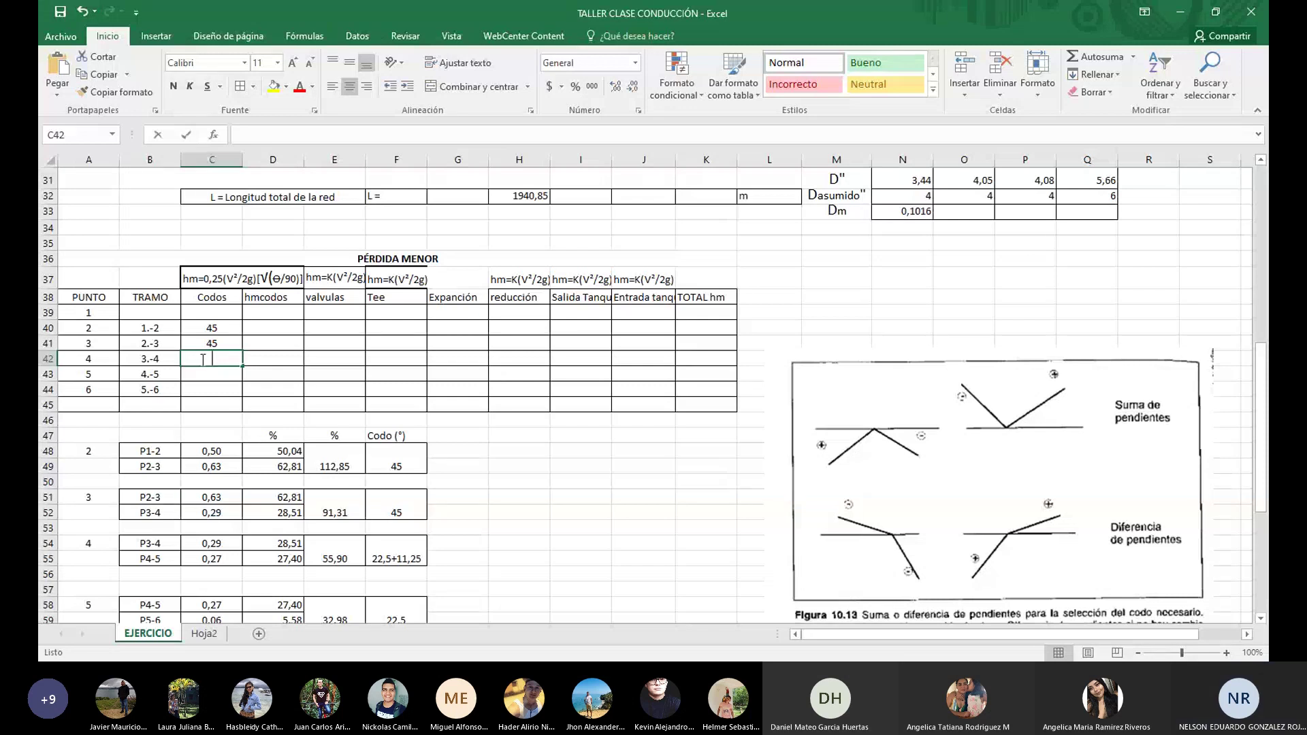
click(392, 552)
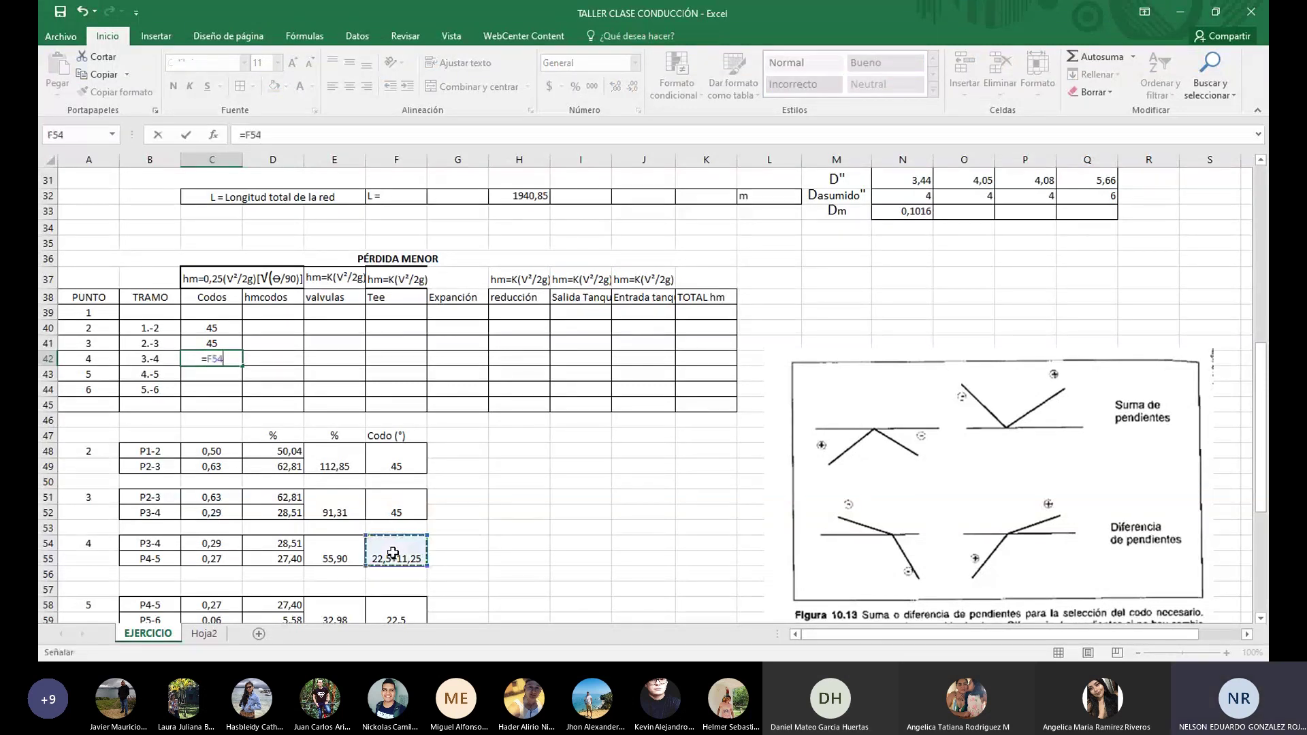
key(Return)
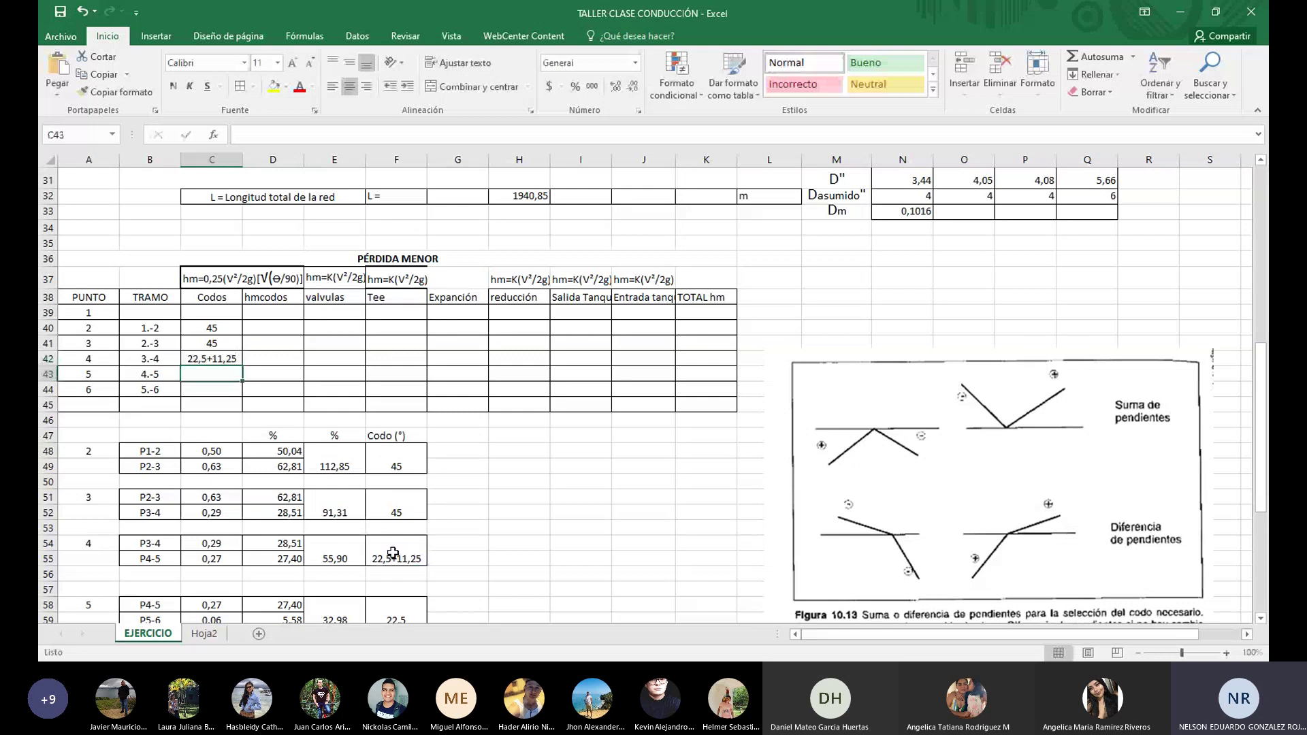
text(=)
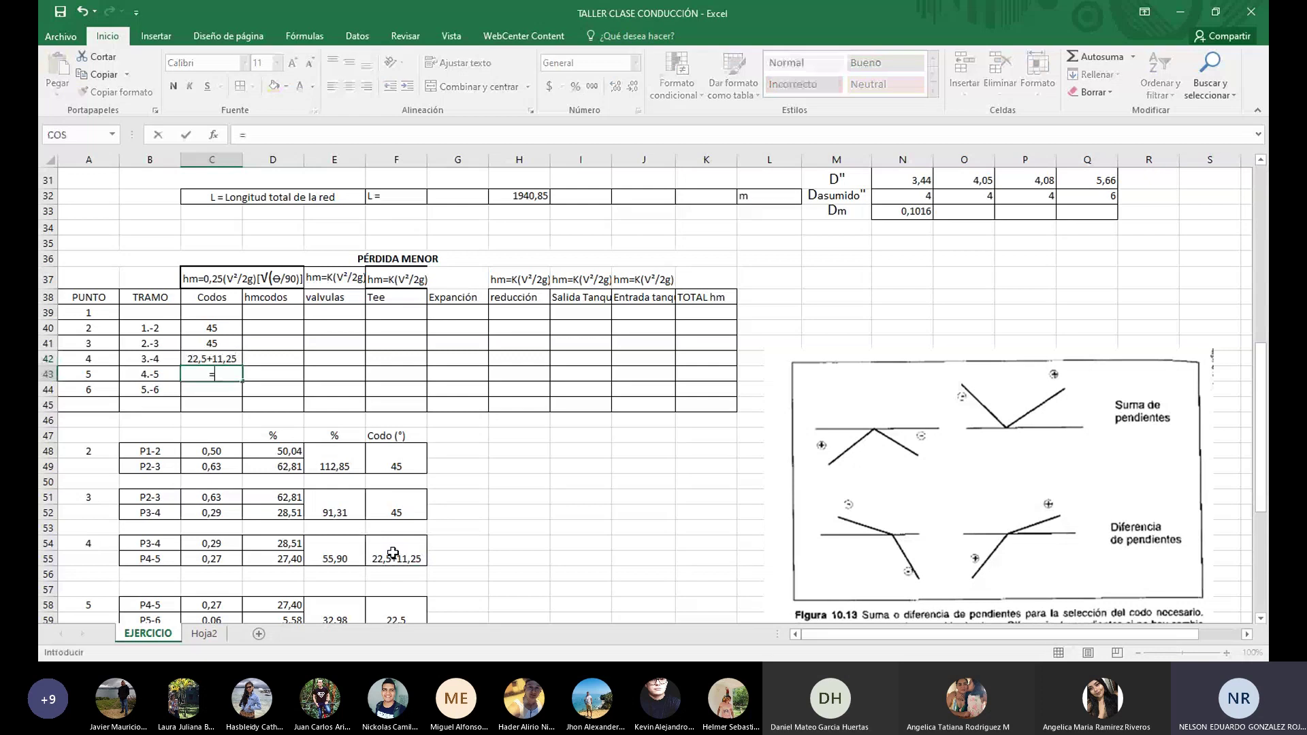
scroll(392, 555, down, 1)
click(392, 560)
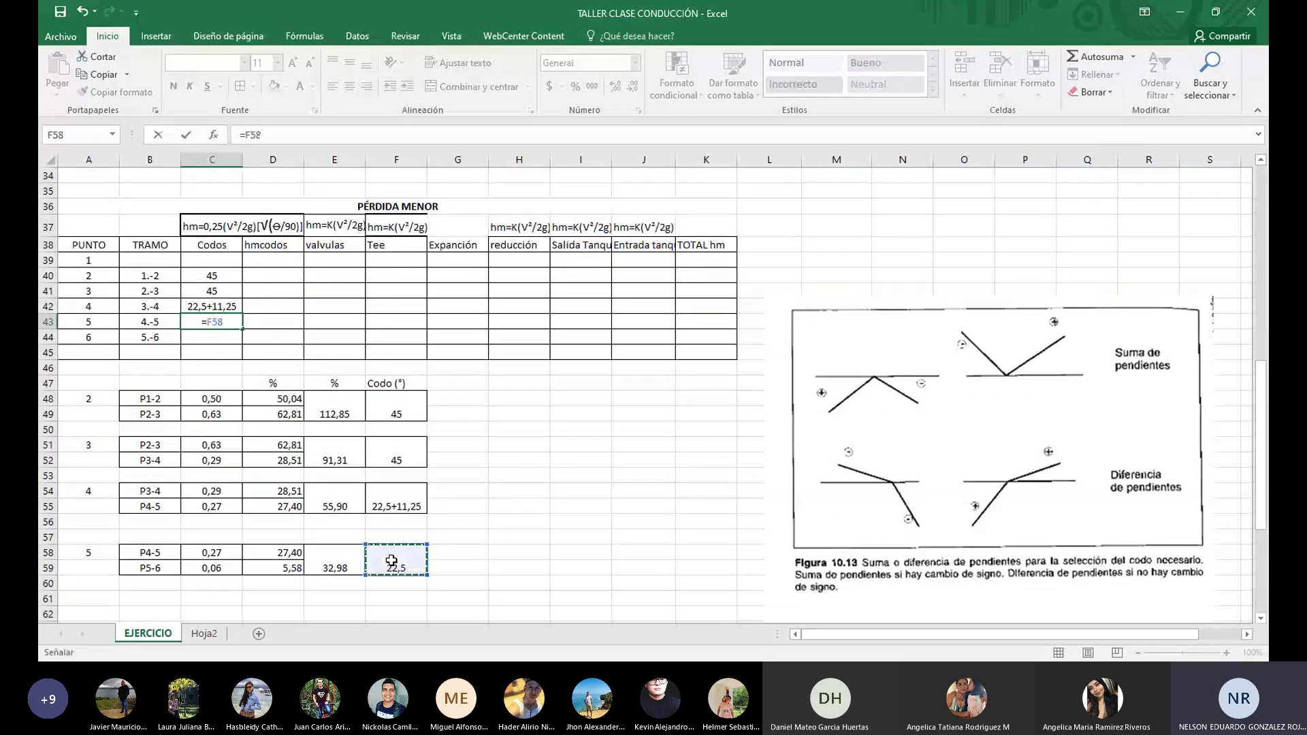
key(Return)
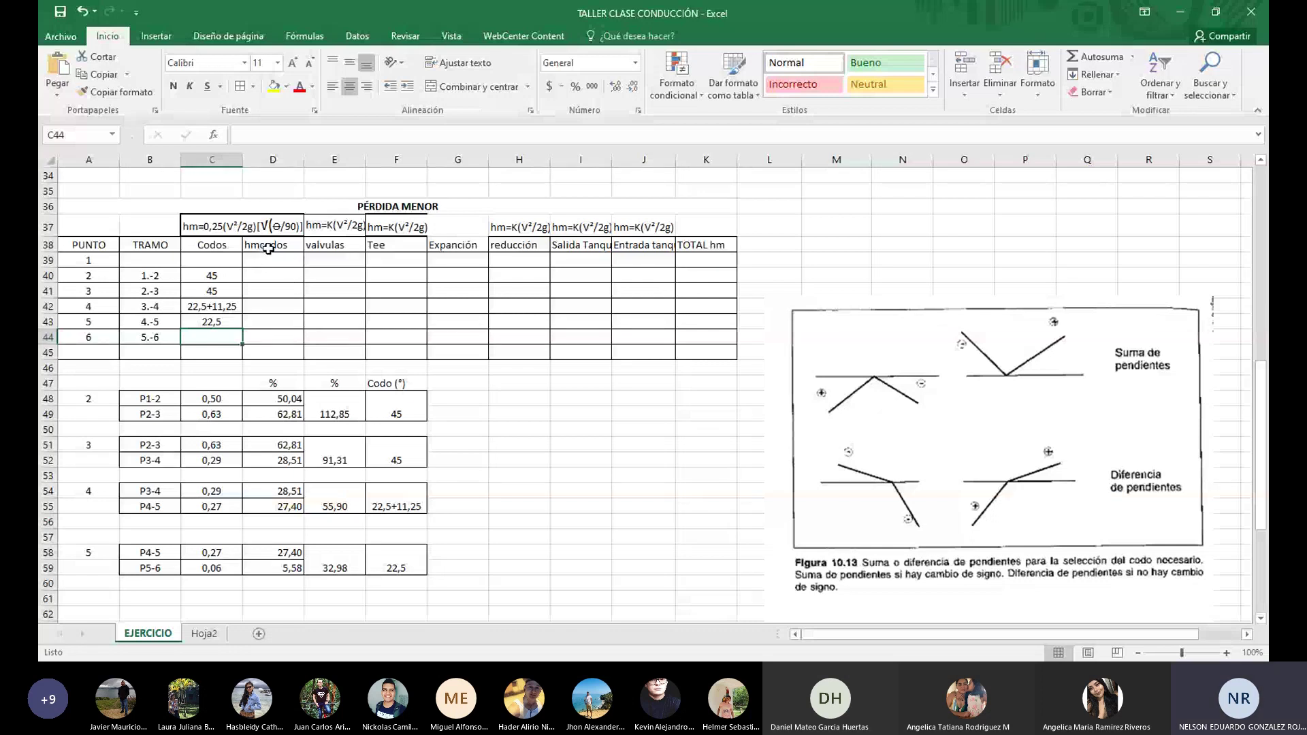
Replace the Figura 10.13 picture beside the PÉRDIDA MENOR table with the Tabla 10.8 loss coefficients picture from Hoja2
click(269, 249)
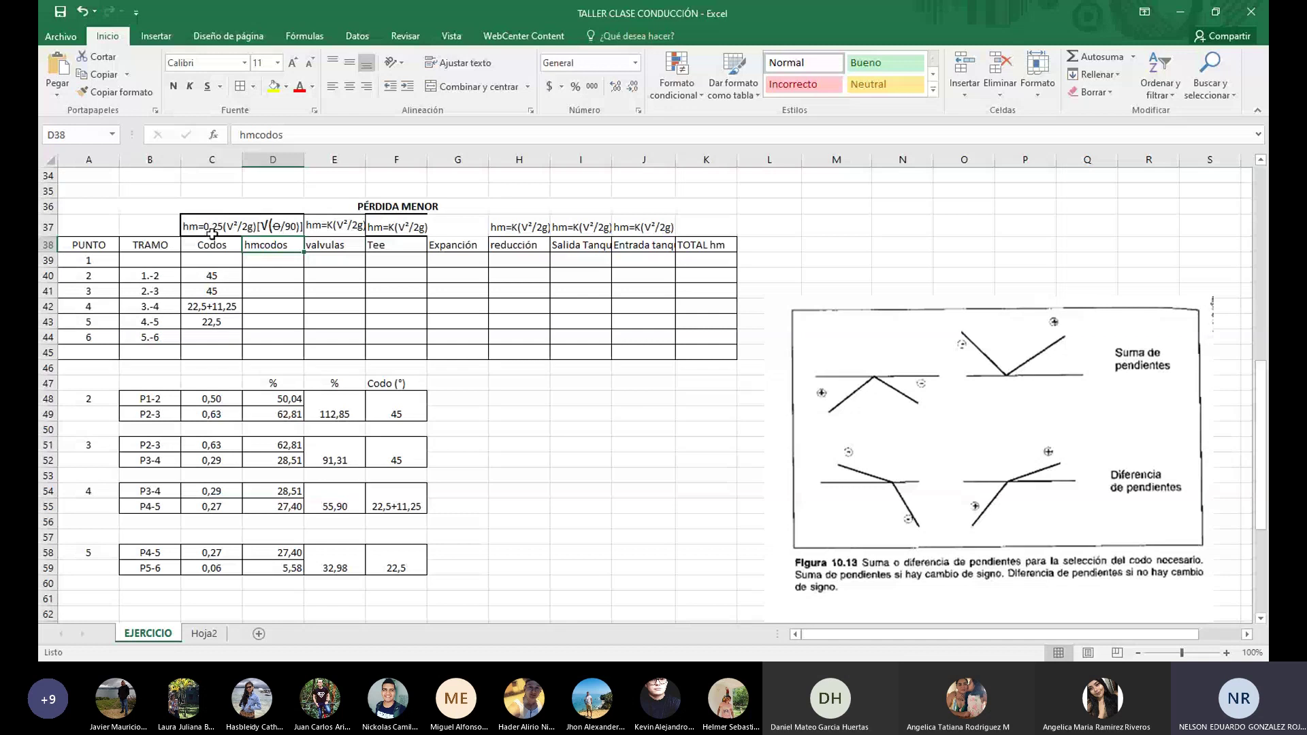
click(985, 432)
key(Delete)
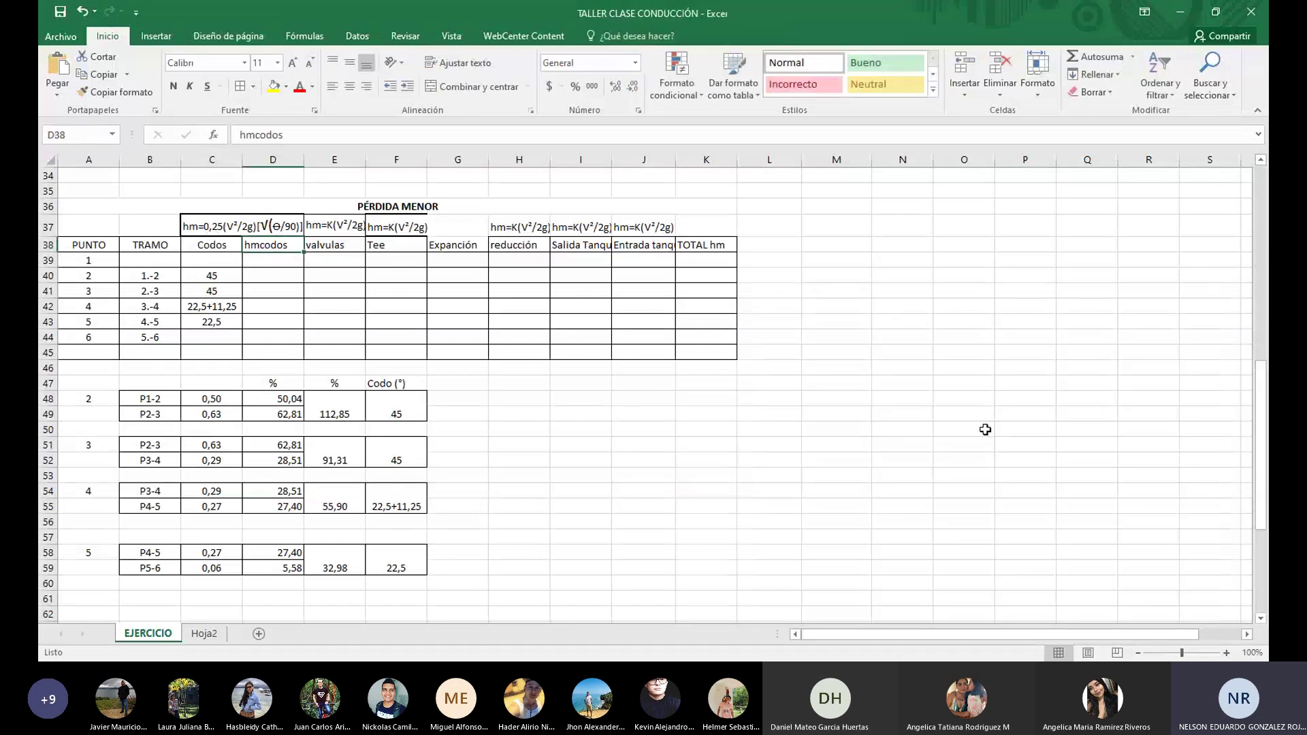
click(205, 634)
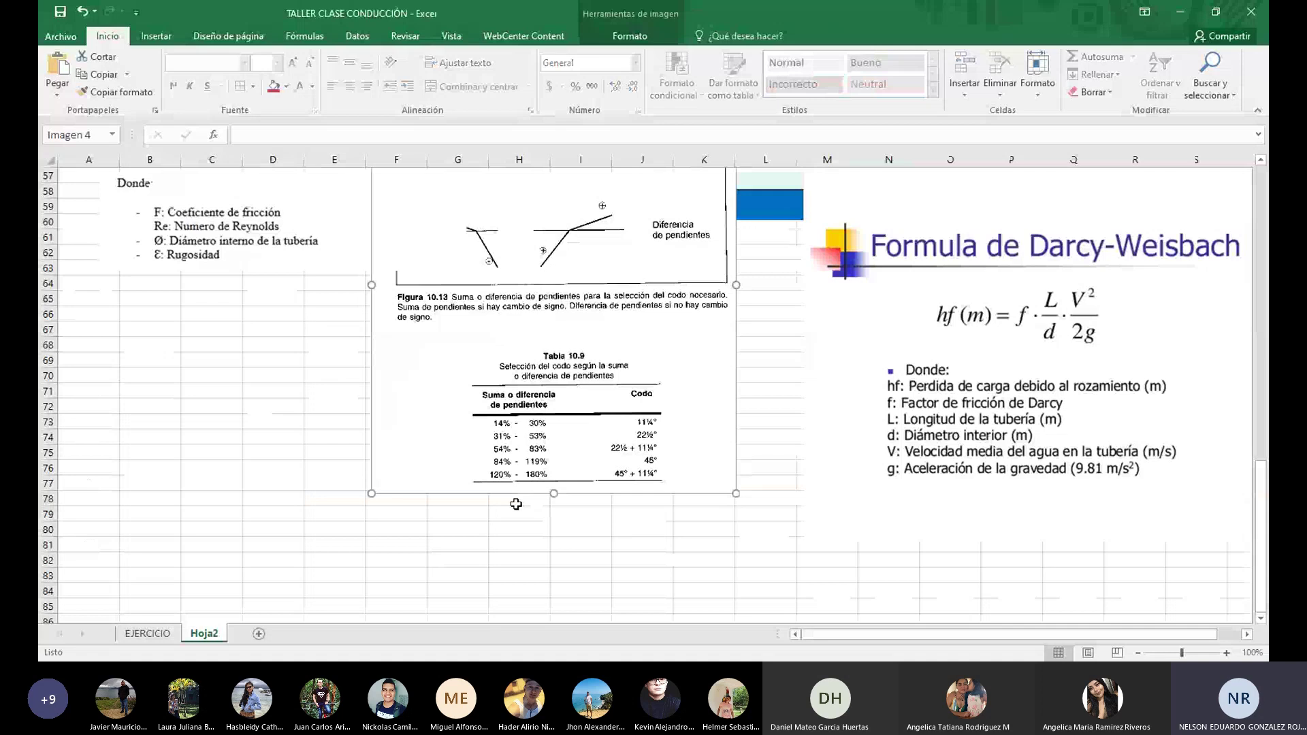
key(ctrl+Page_Up)
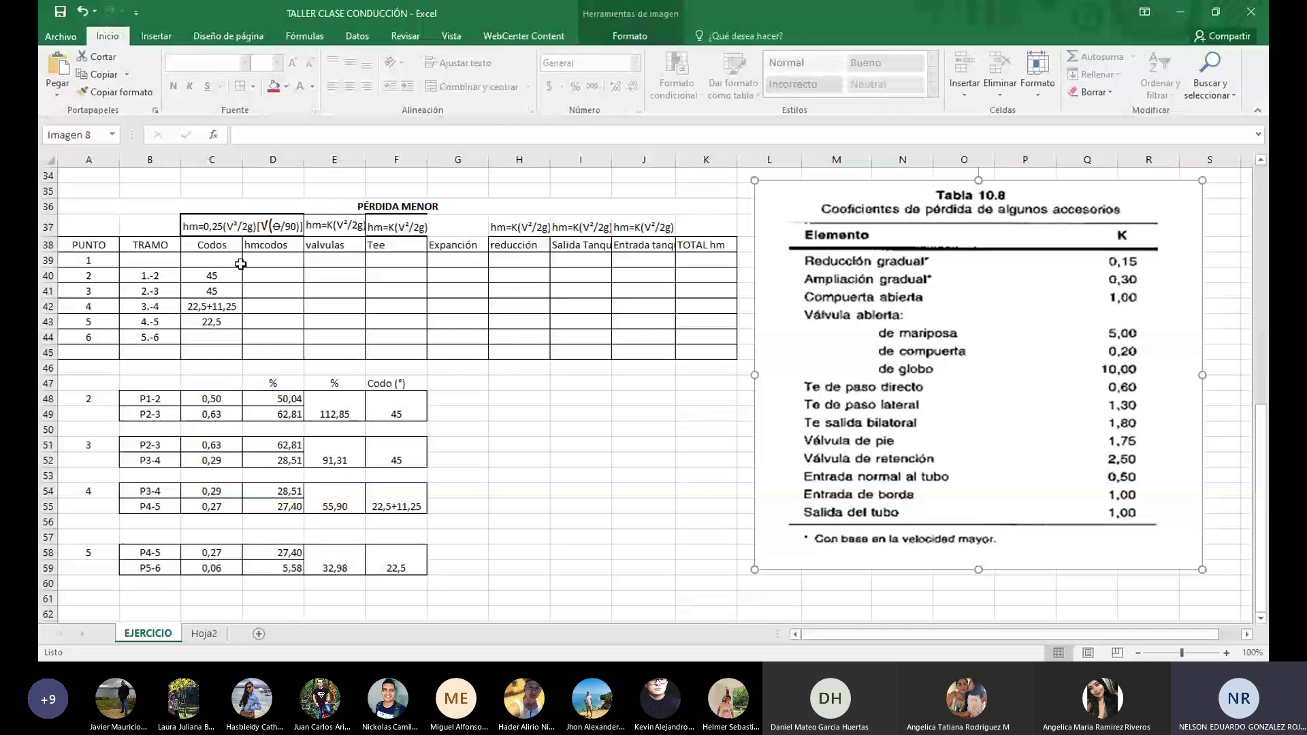
Set the oversized opening parenthesis after the root sign in the elbow loss formula heading in C37 to font size 11
click(273, 225)
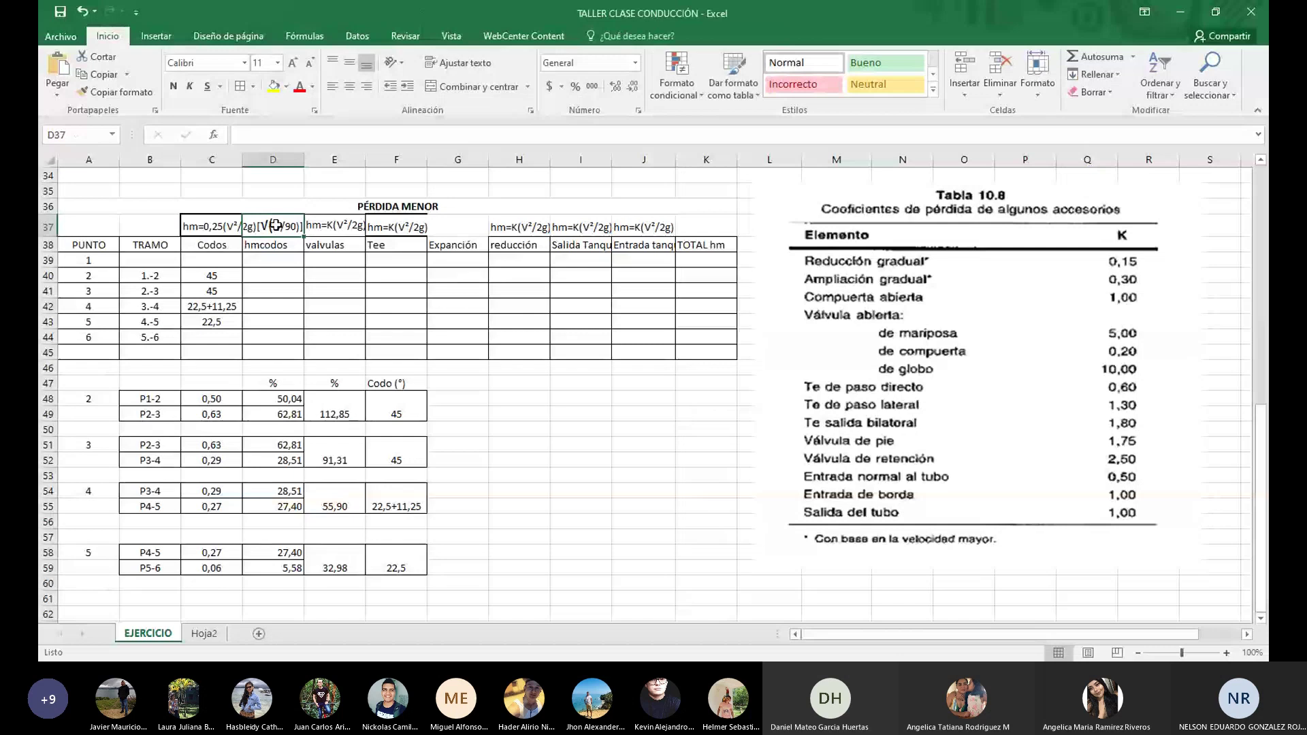
key(BackSpace)
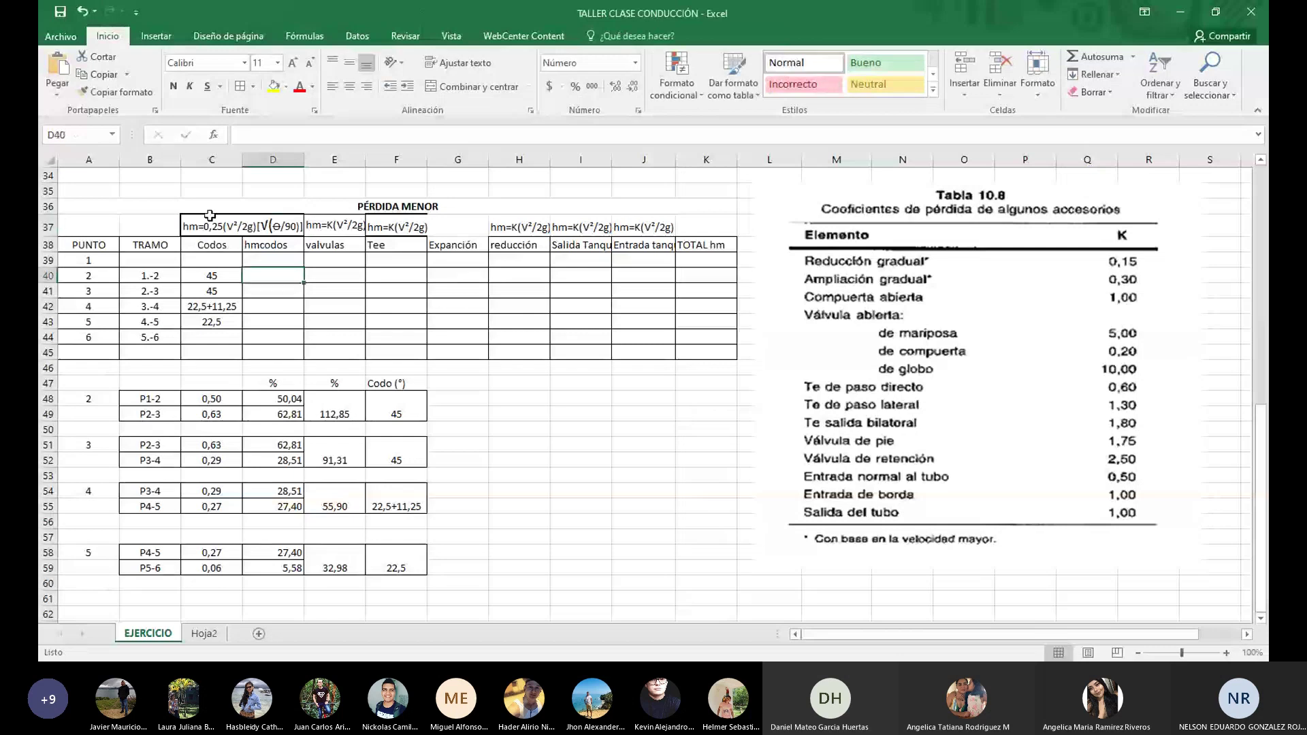
key(Left)
key(F2)
click(274, 225)
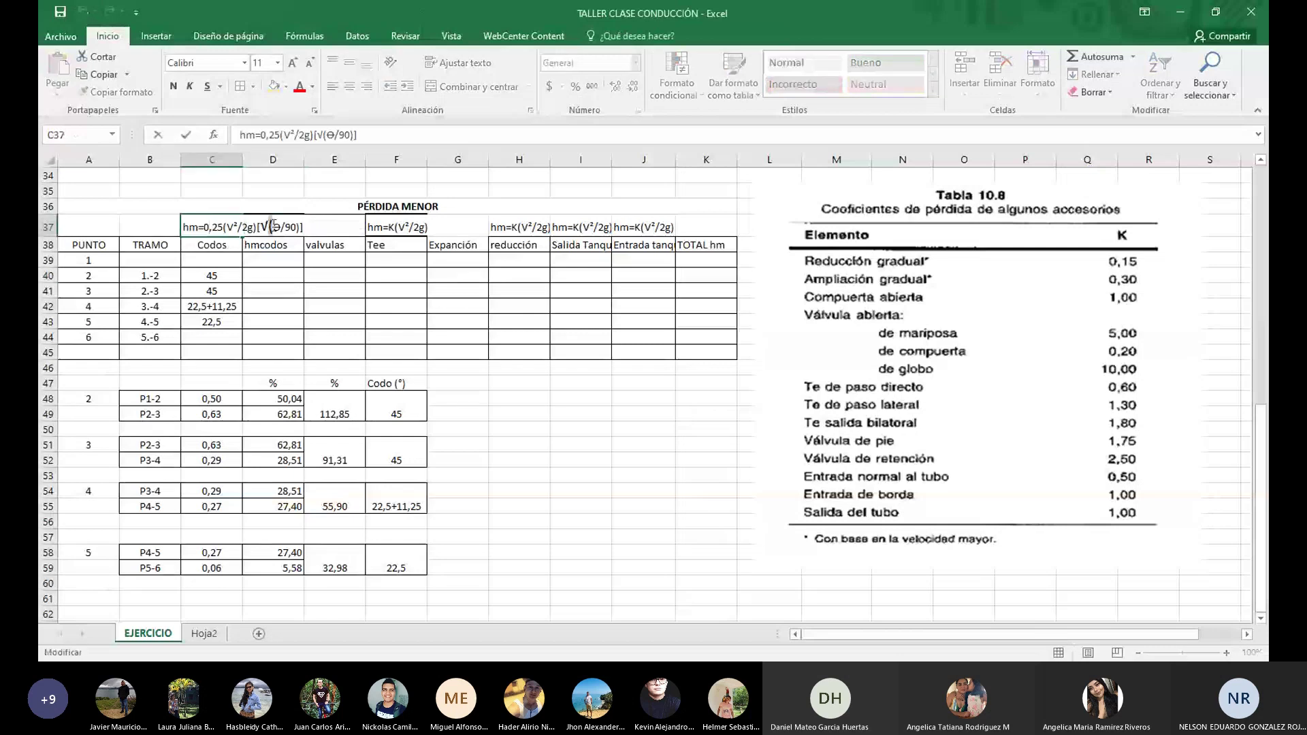
right_click(274, 225)
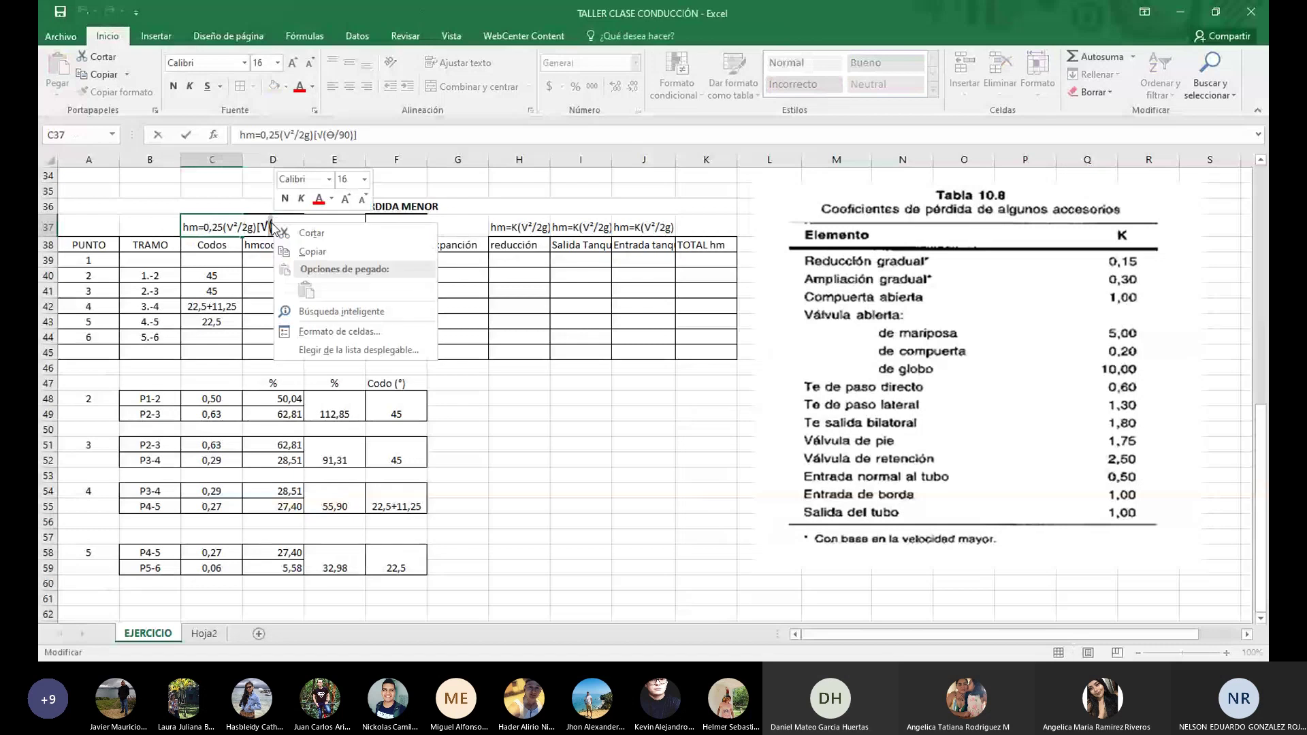
click(364, 179)
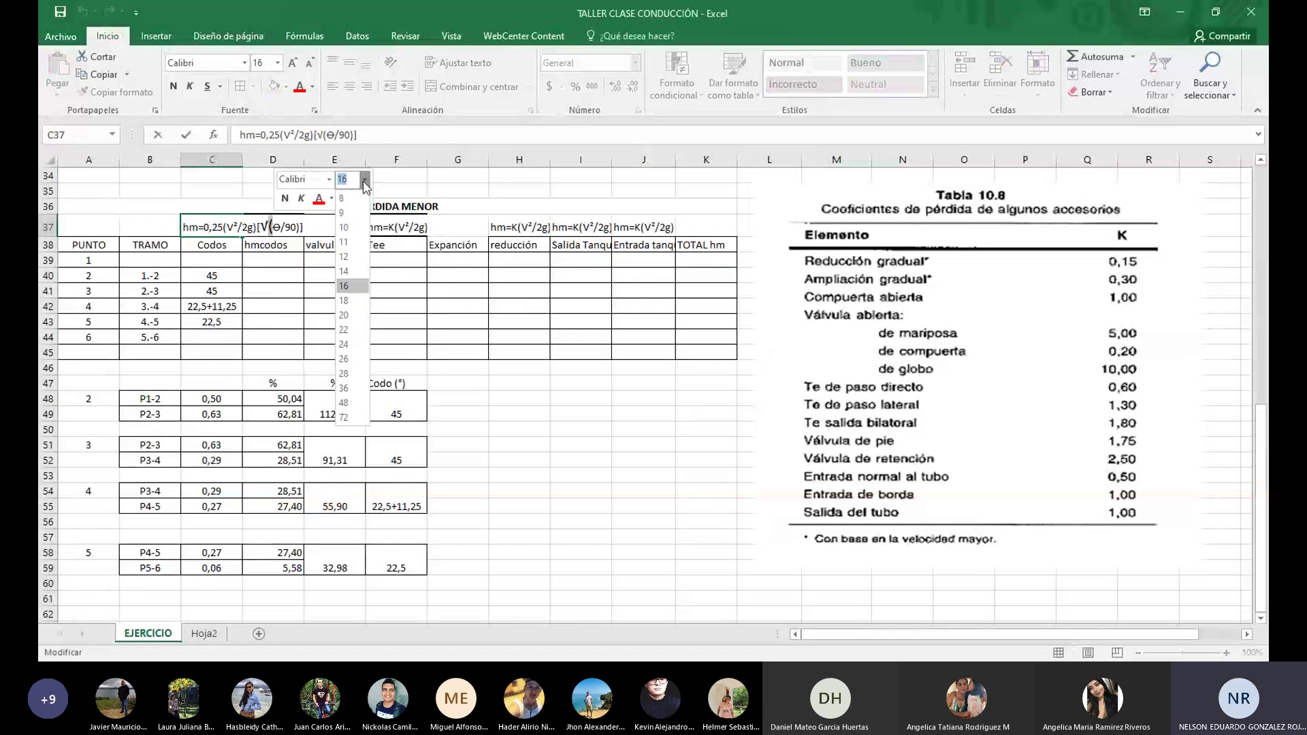
click(346, 243)
click(500, 381)
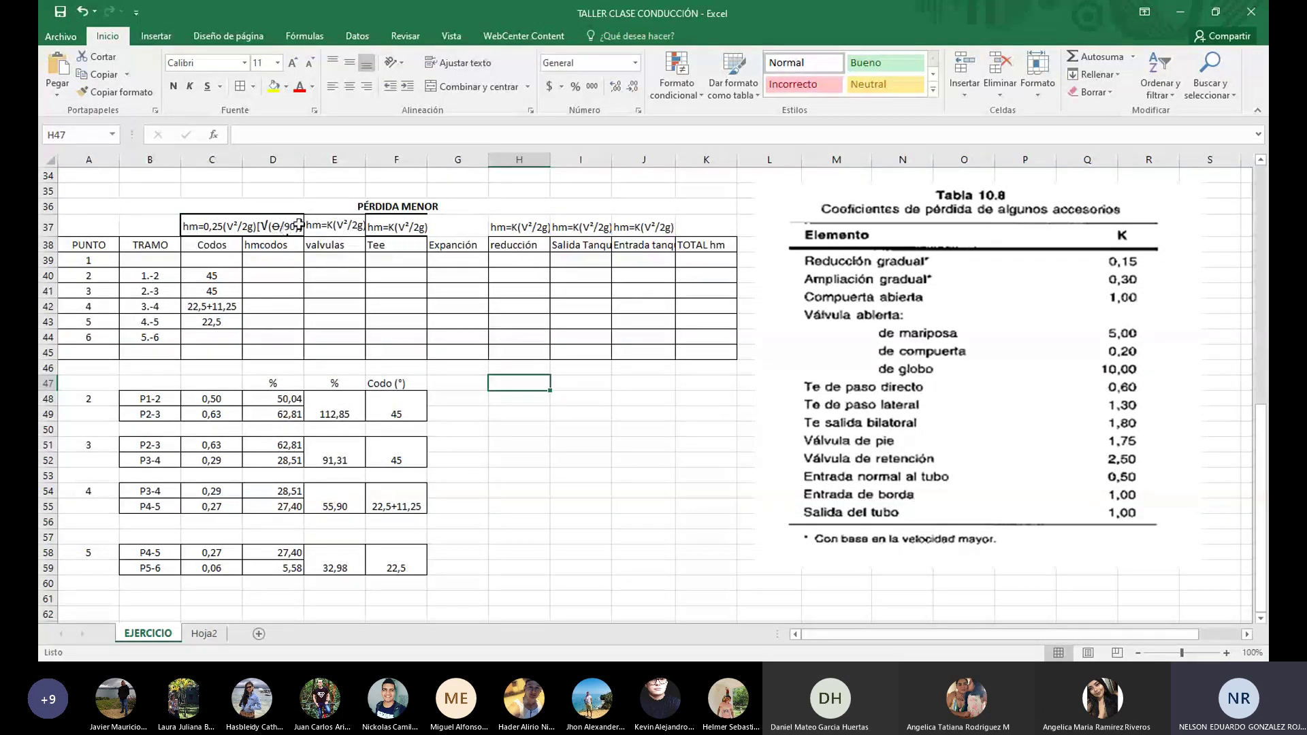
Begin the hmcodos formula for point 2 in D40 as 0,25 multiplied by the V2/2g value of tramo 1-2, =0,25*K7
click(268, 272)
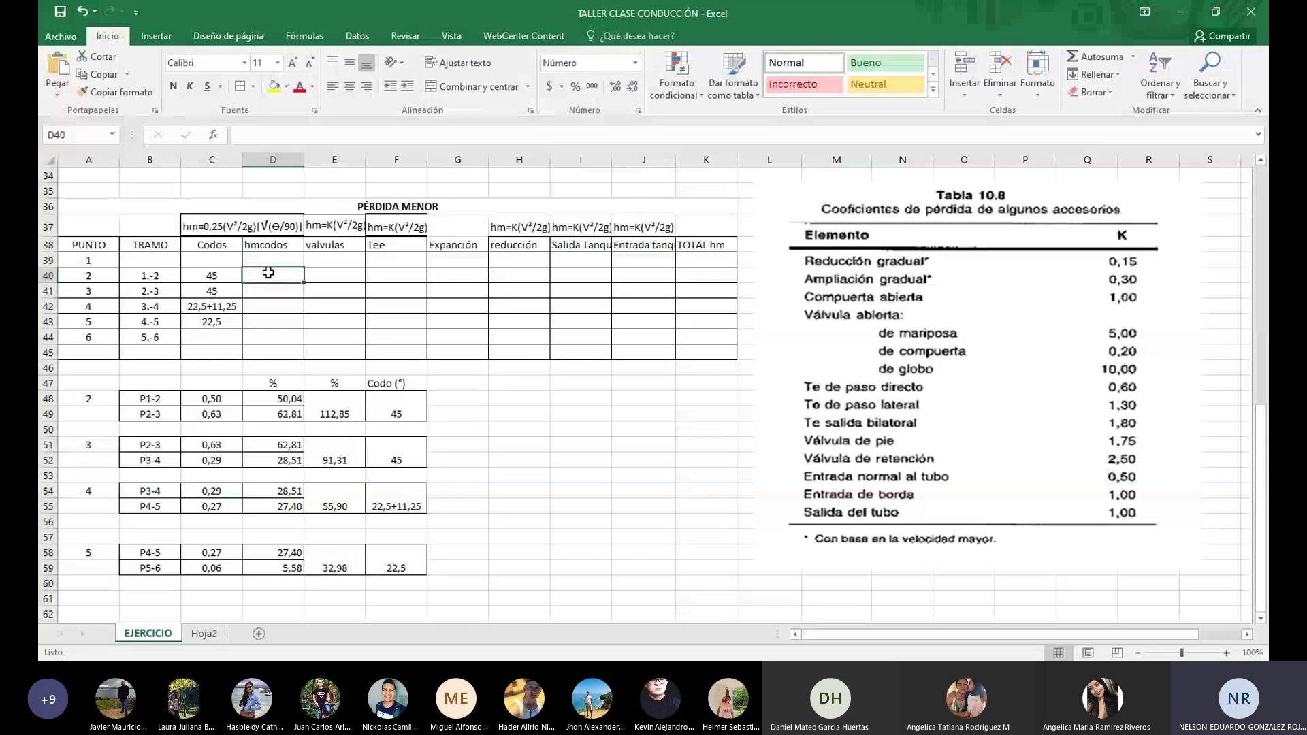
text(=)
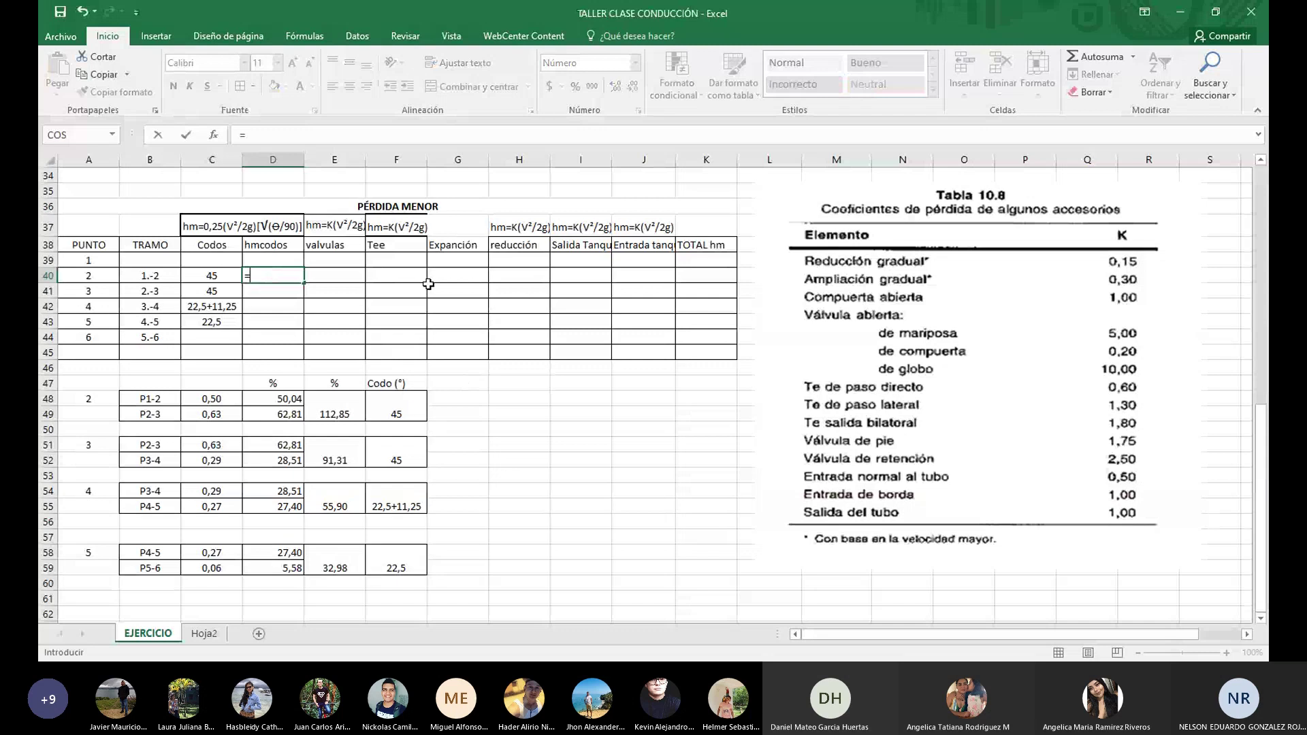
text(0,25)
key(Return)
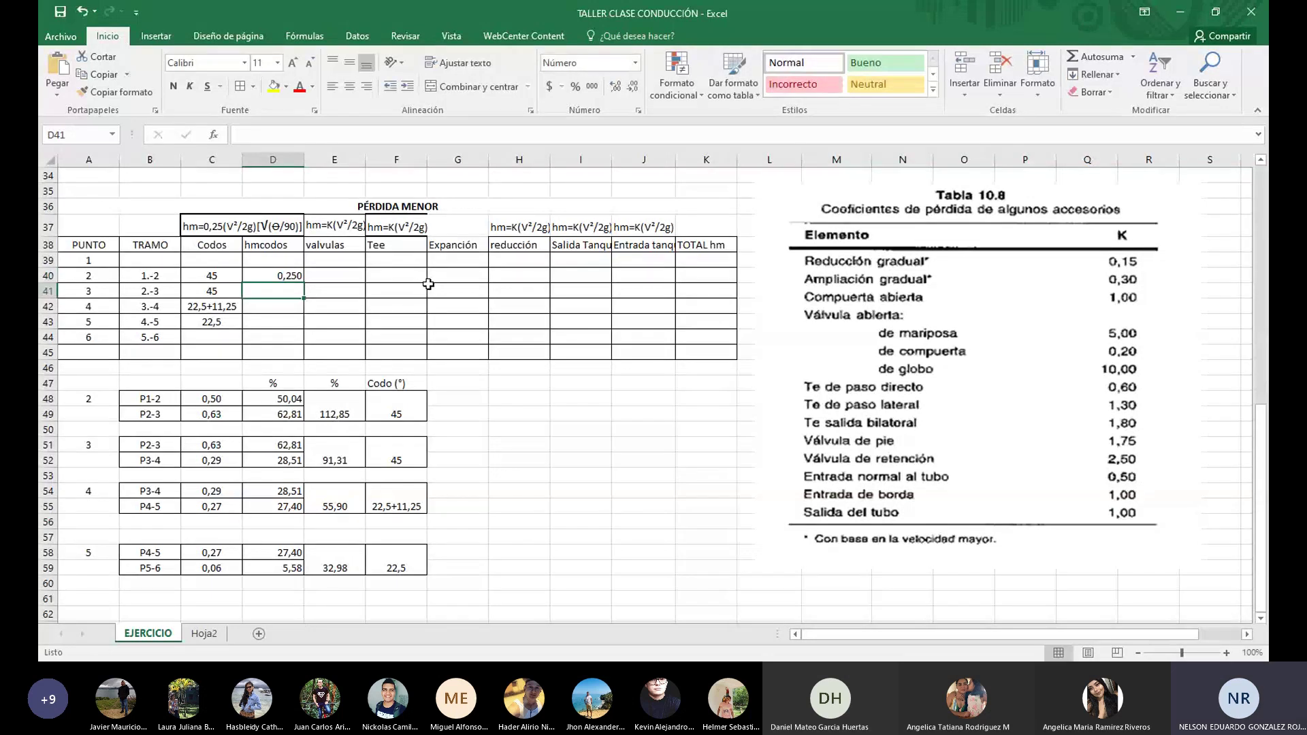
click(292, 274)
text(=0,25)
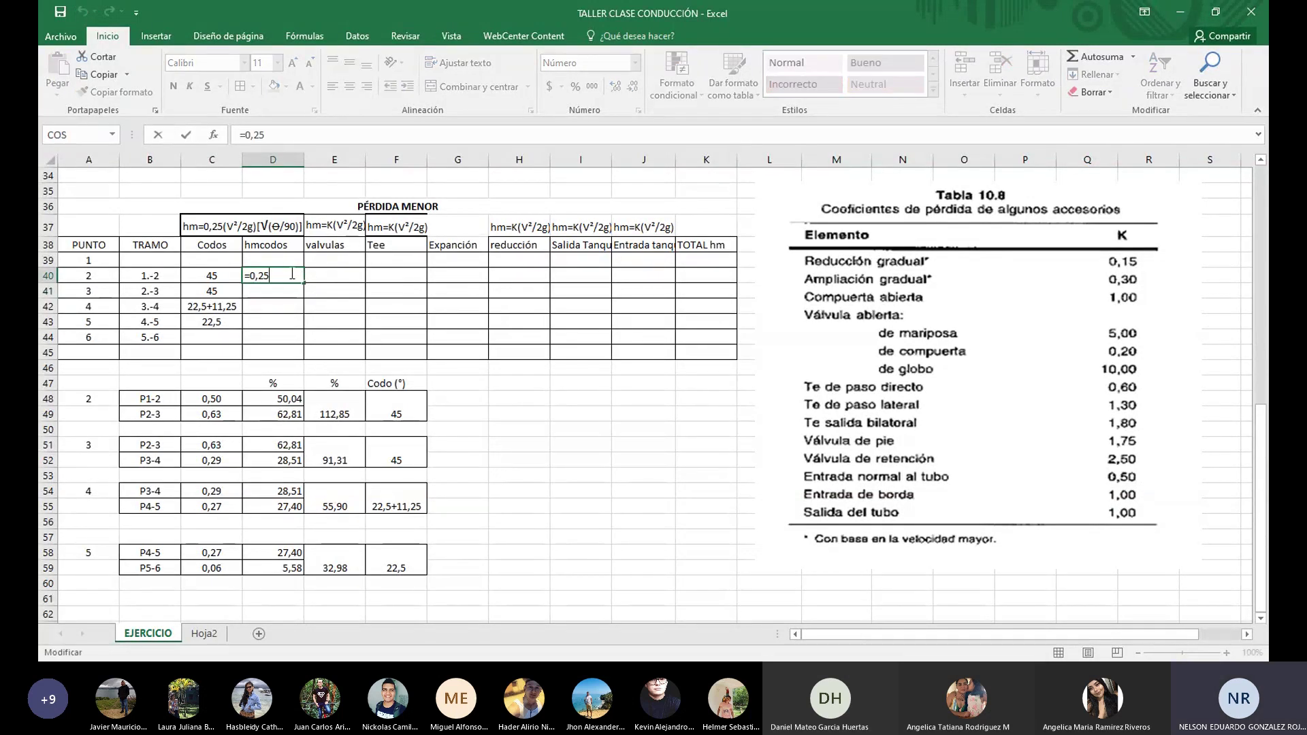
text(*)
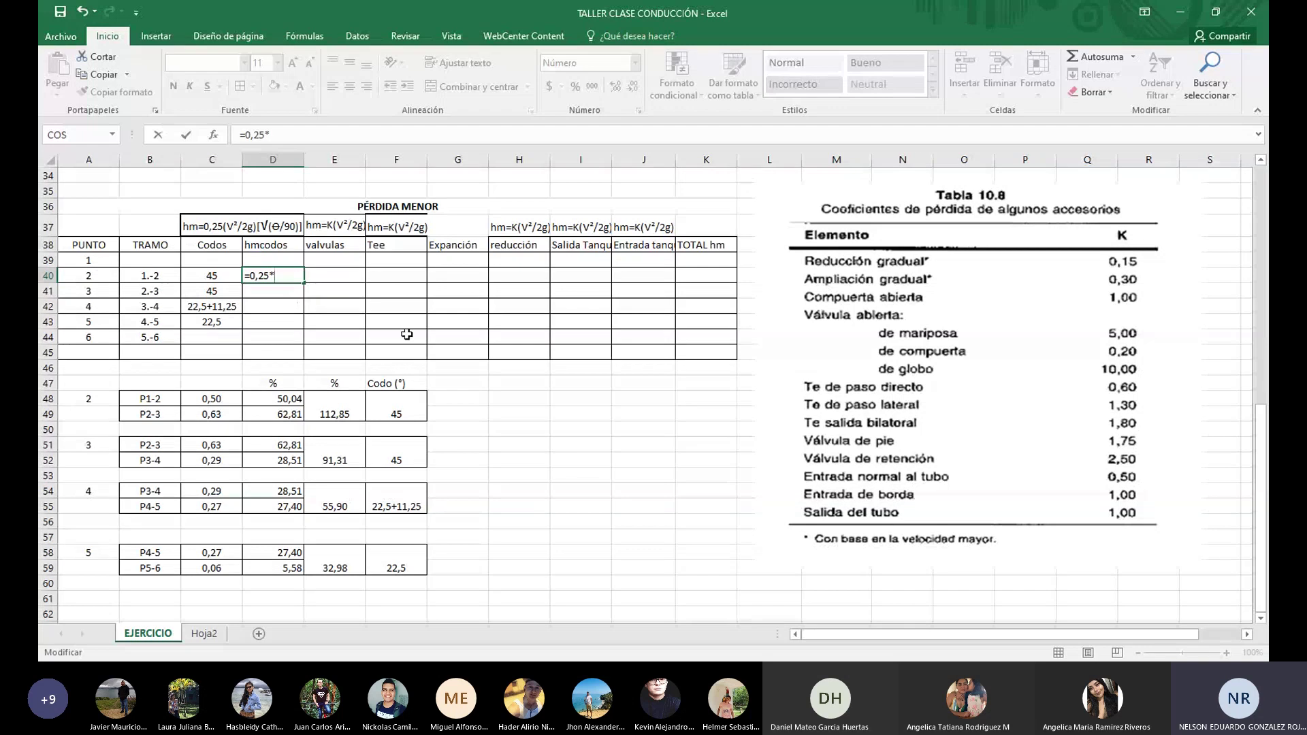
scroll(339, 350, up, 11)
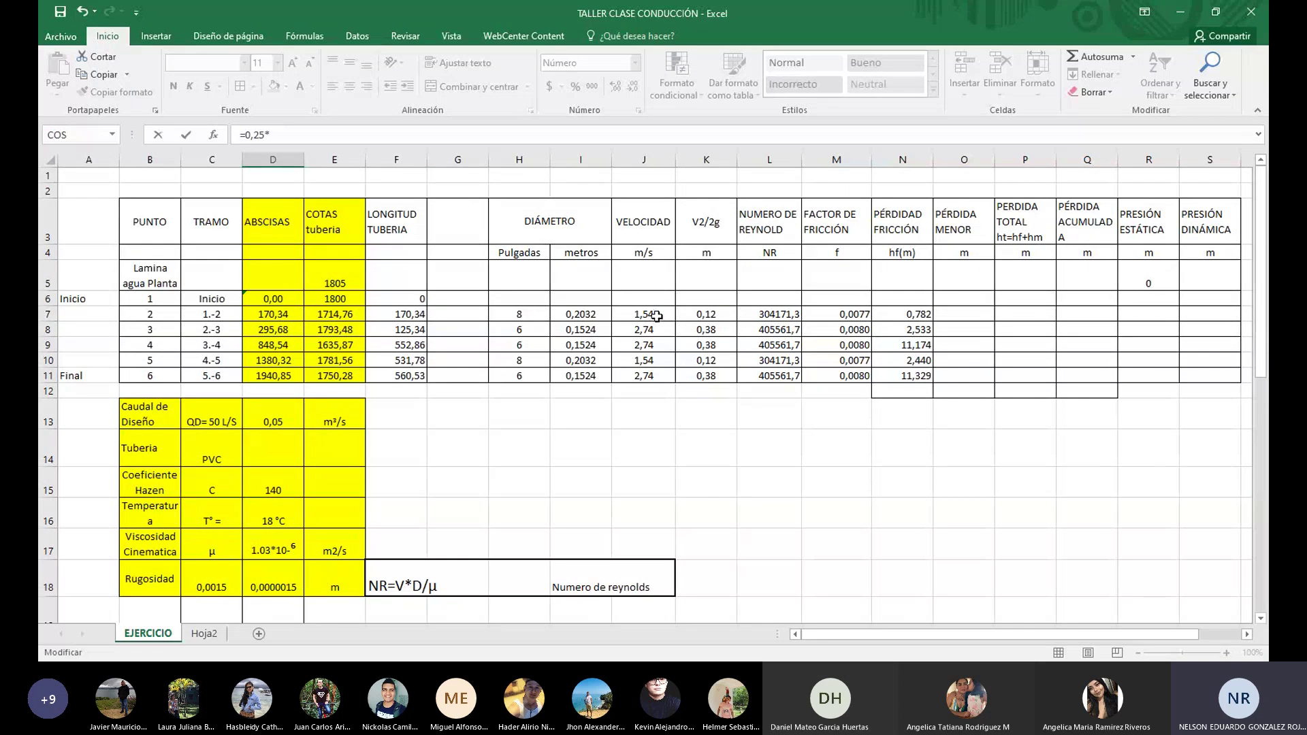
click(714, 314)
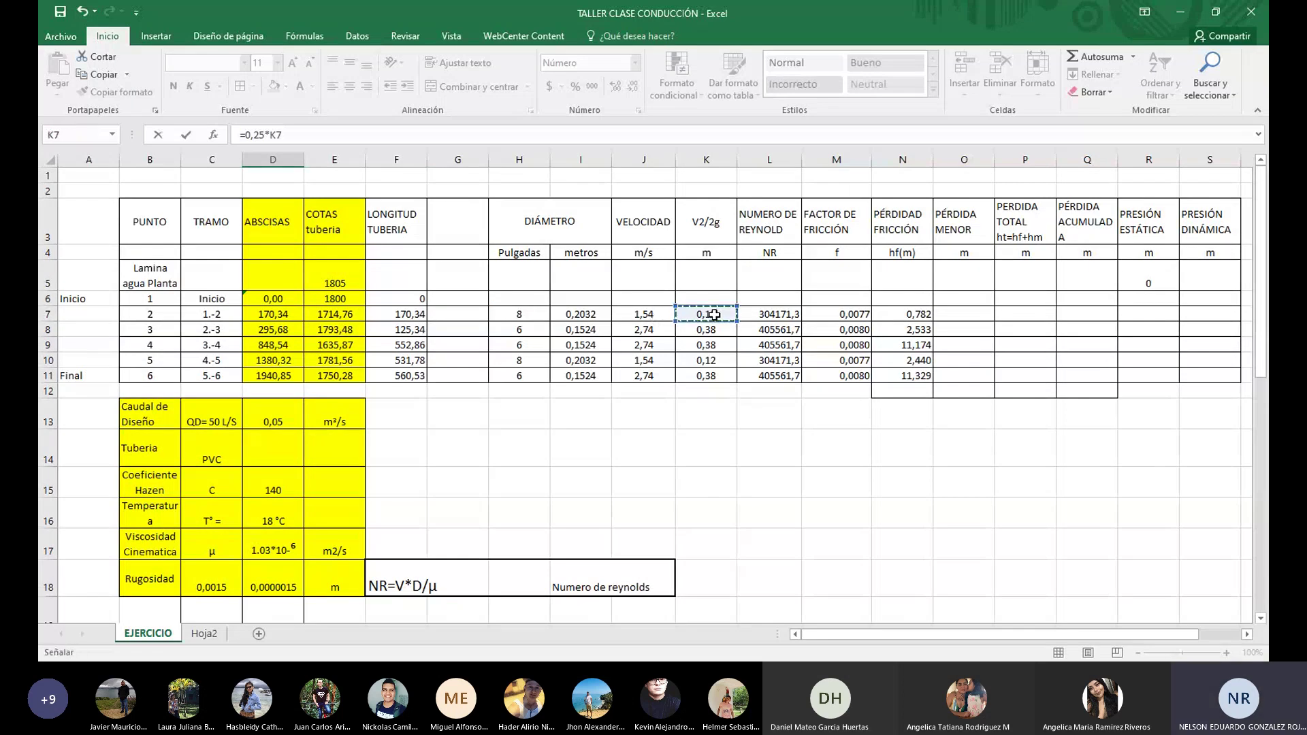
scroll(715, 327, down, 9)
scroll(716, 341, down, 2)
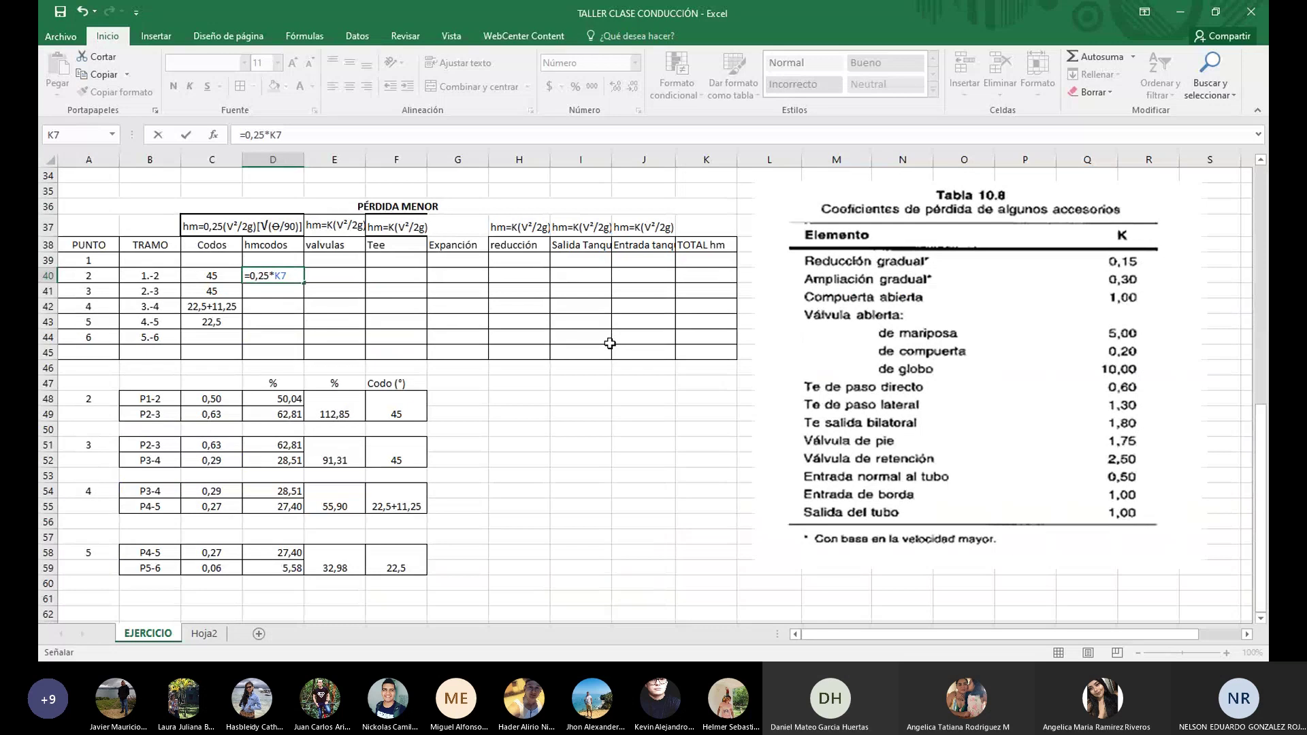
Complete the D40 formula with the square root of the point 2 elbow angle over 90, giving =0,25*K7*(RAIZ(F48/90))
text(*)
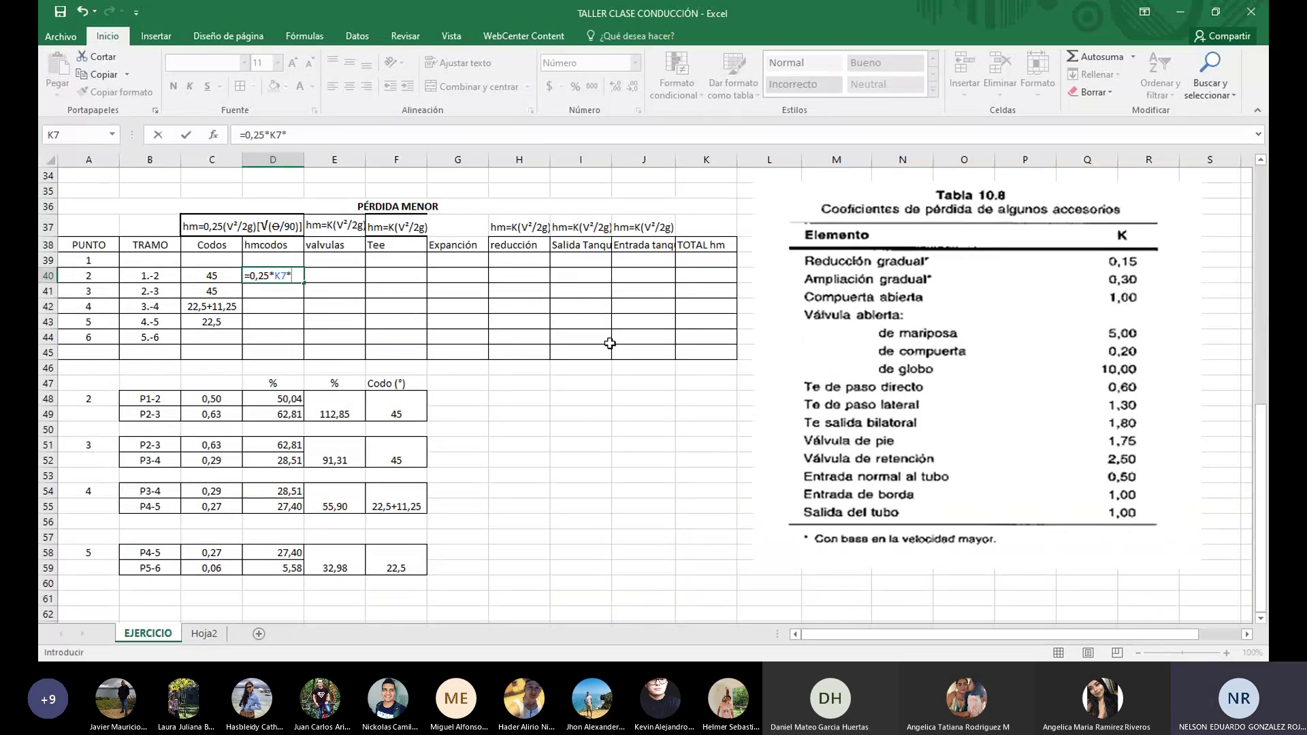
text(8)
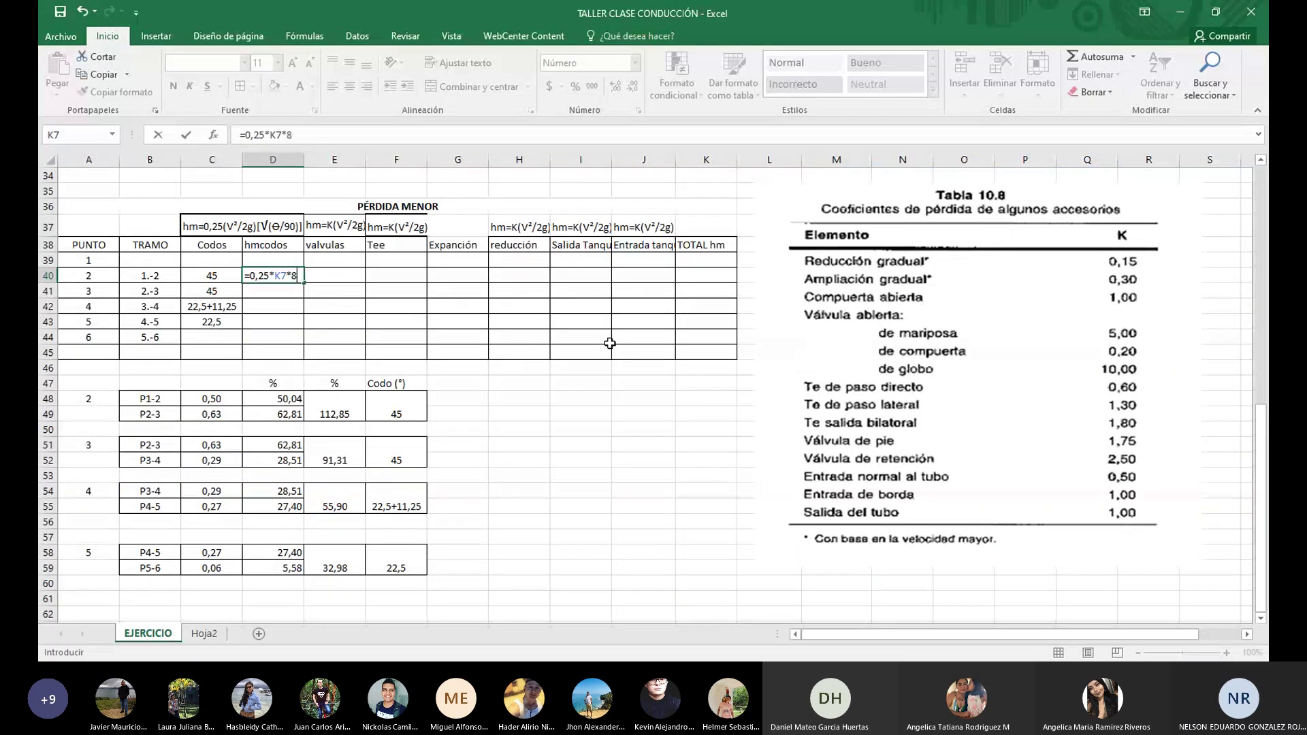
key(BackSpace)
text(()
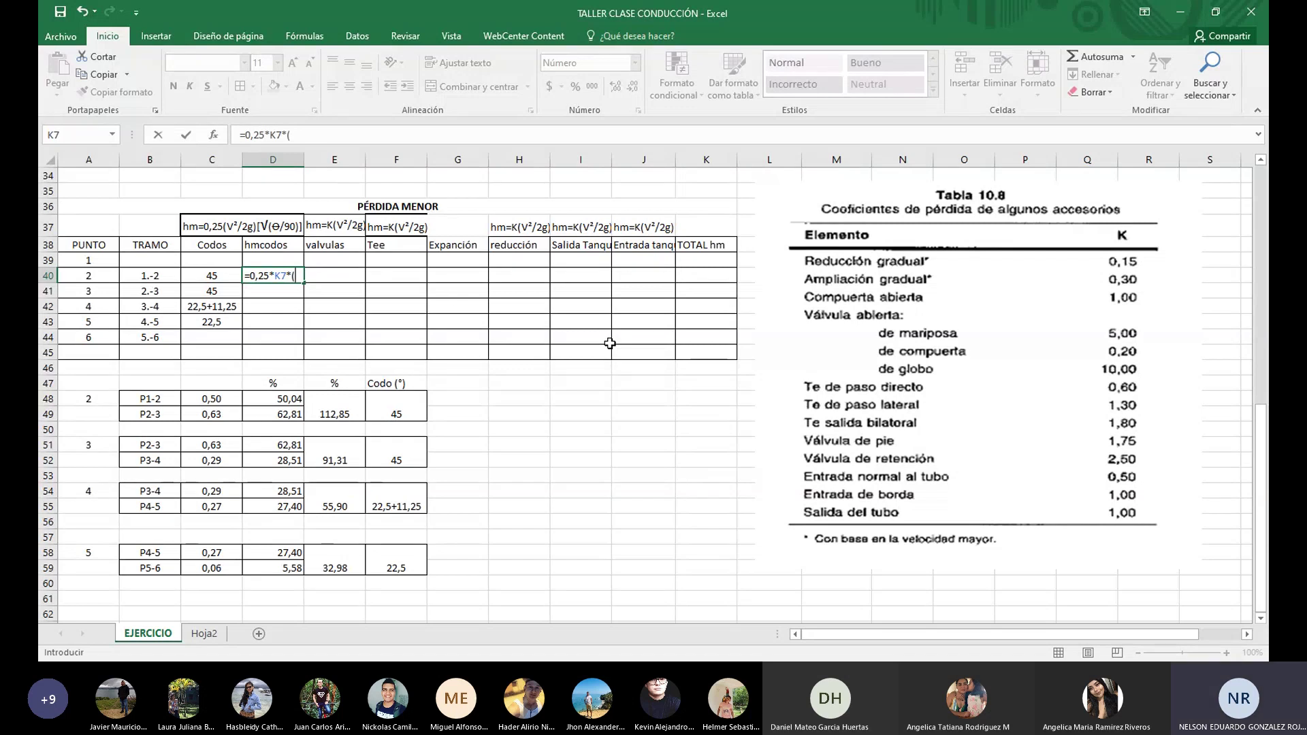
text(raiz)
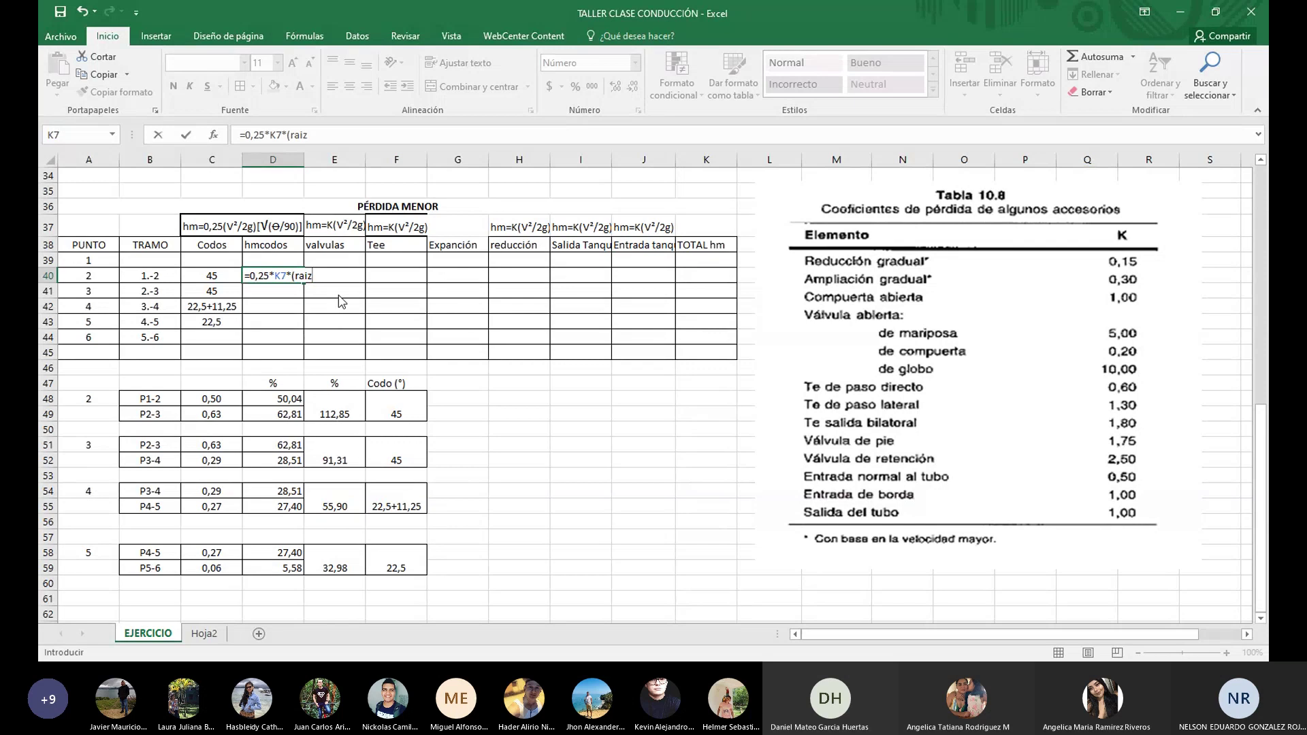
key(Tab)
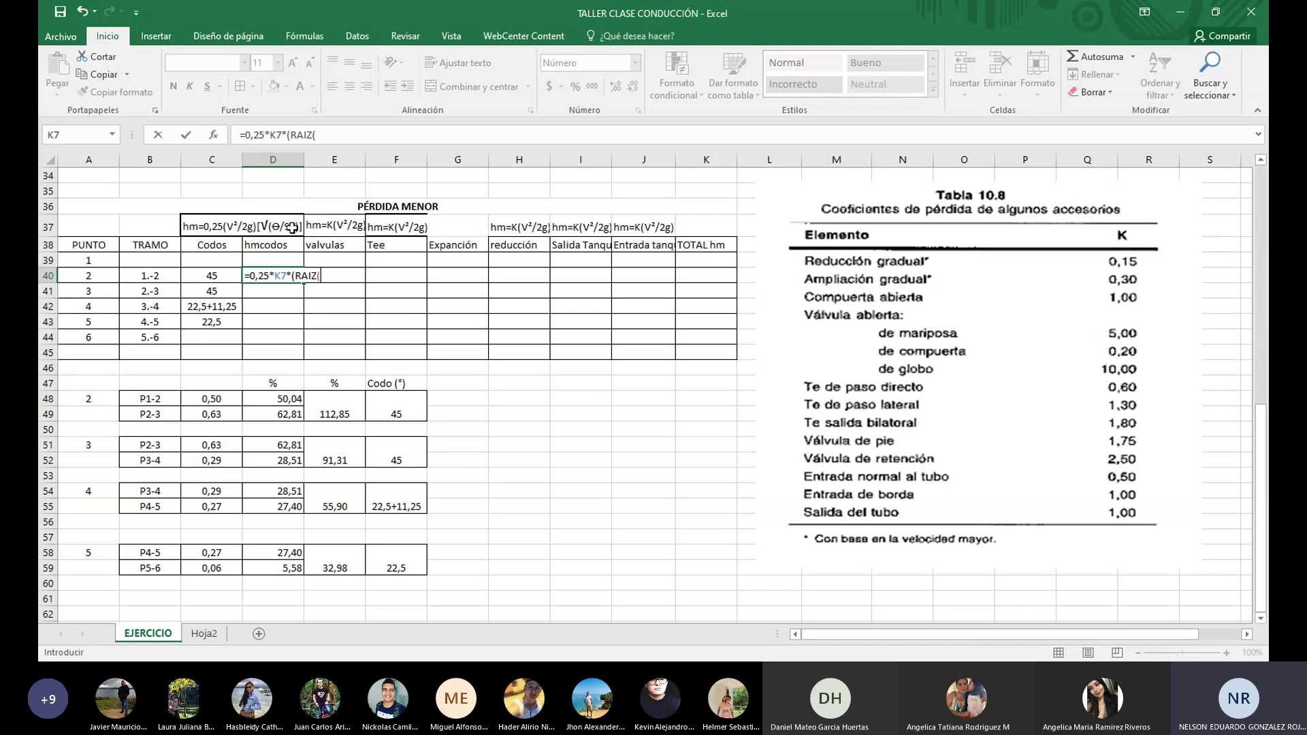
click(395, 411)
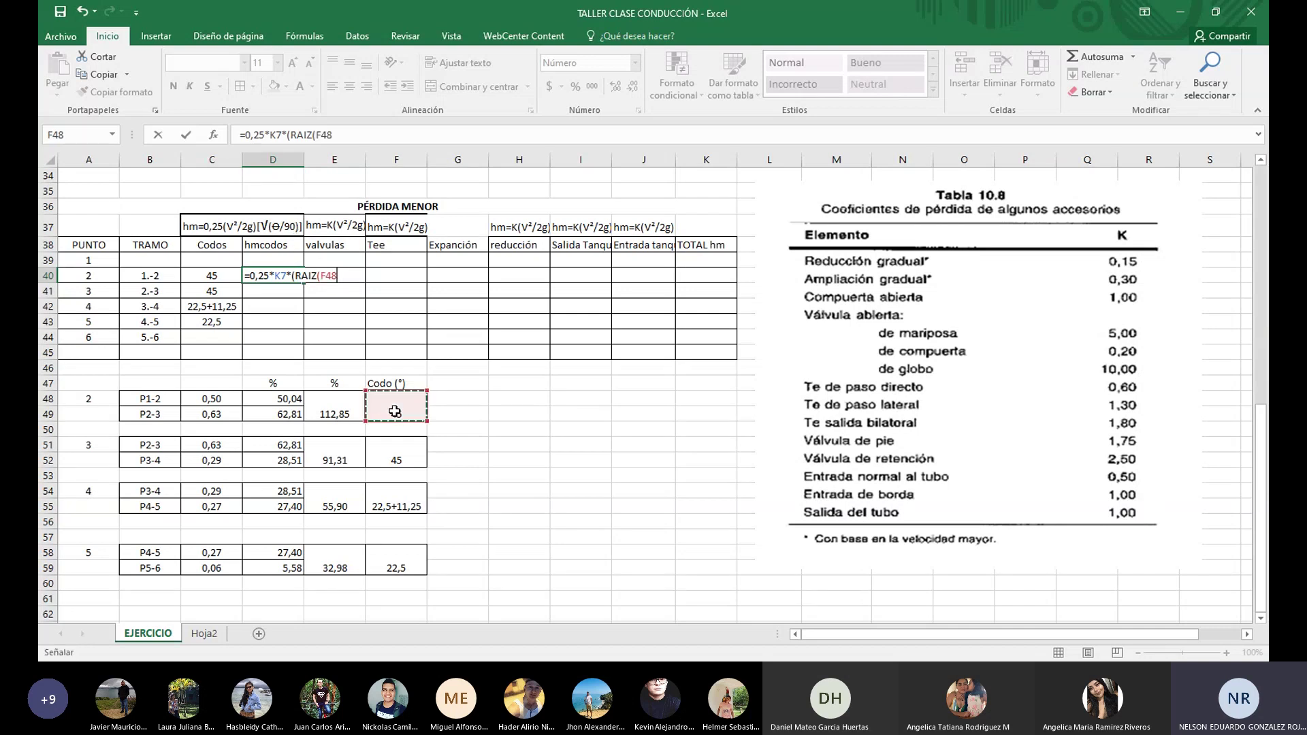
text(/90)
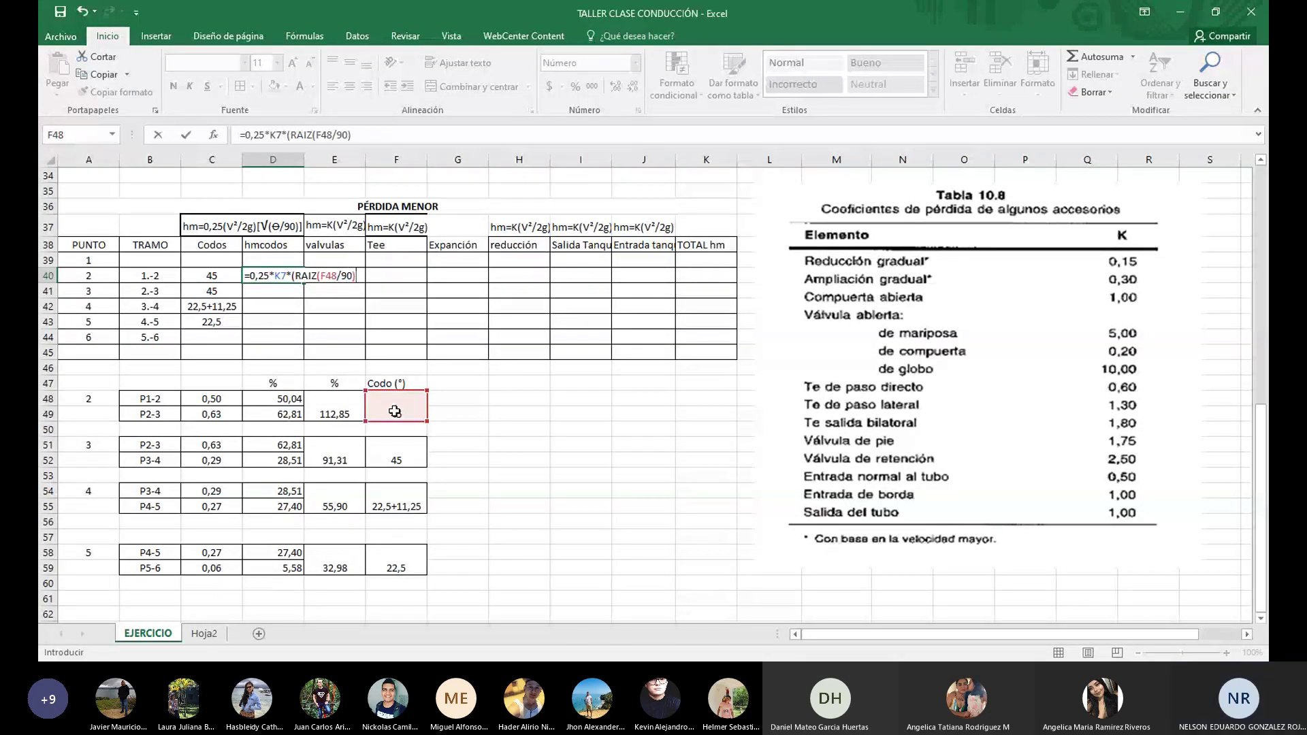
text())
key(Return)
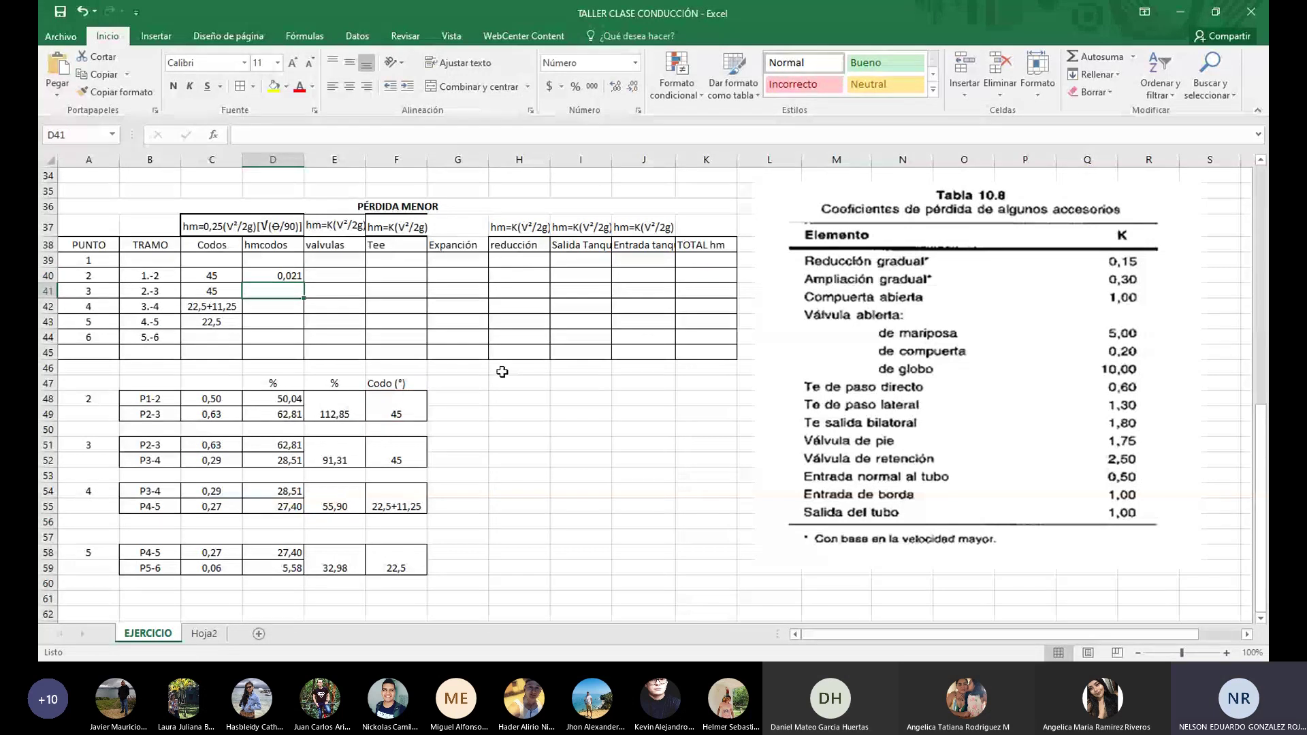
Check the cell references of the D40 elbow loss formula against the V2/2g column and the point 2 elbow angle
click(292, 276)
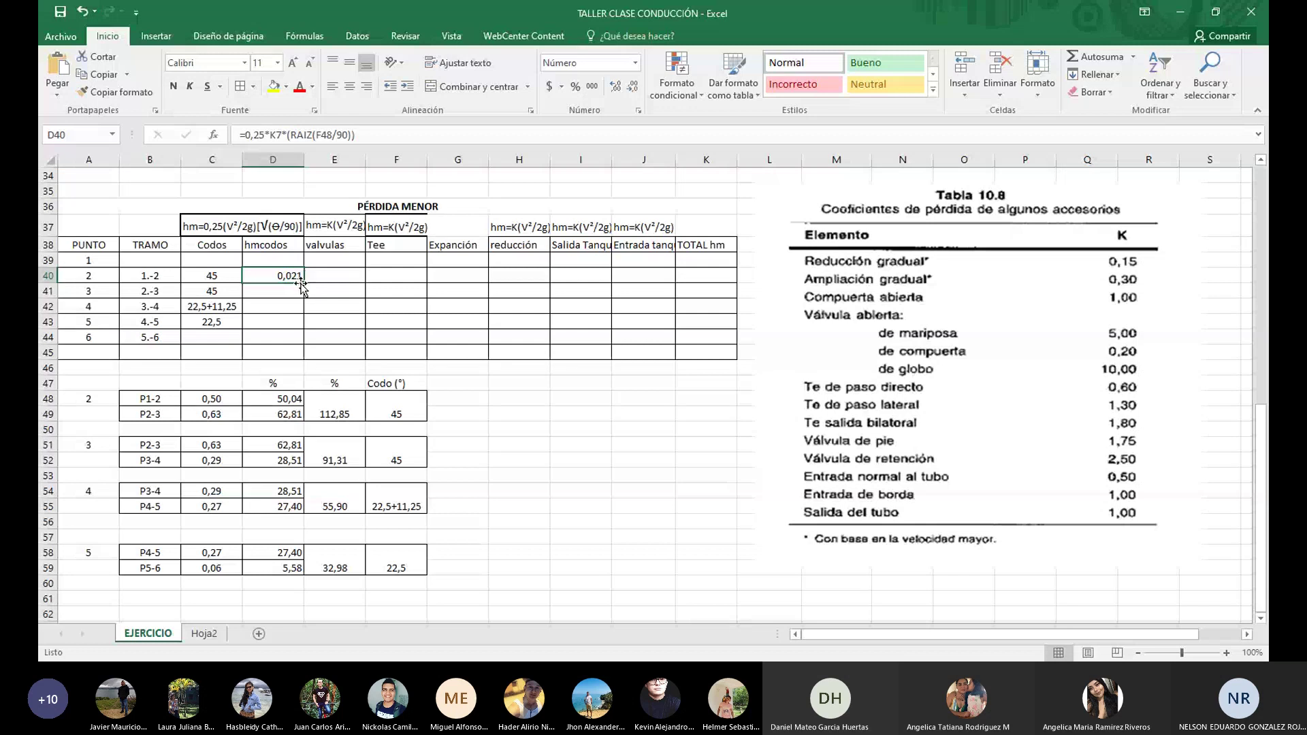
double_click(287, 276)
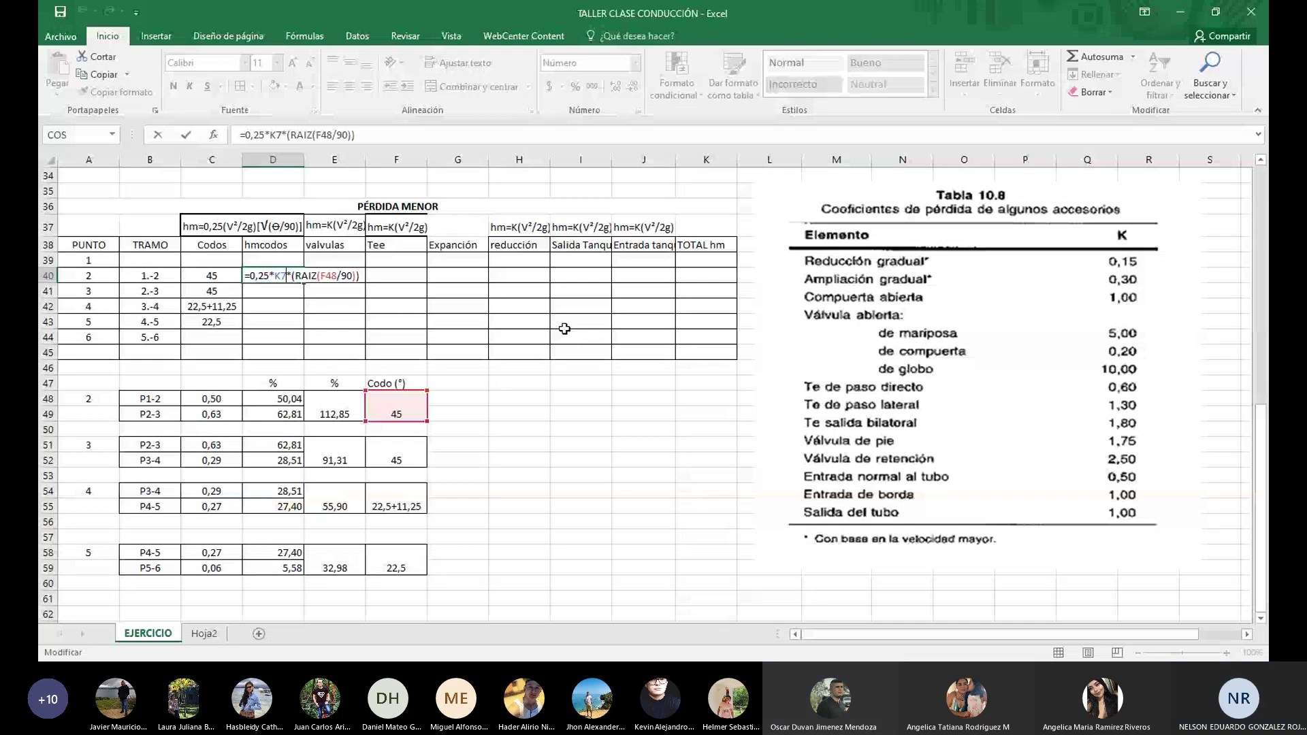
scroll(564, 329, up, 11)
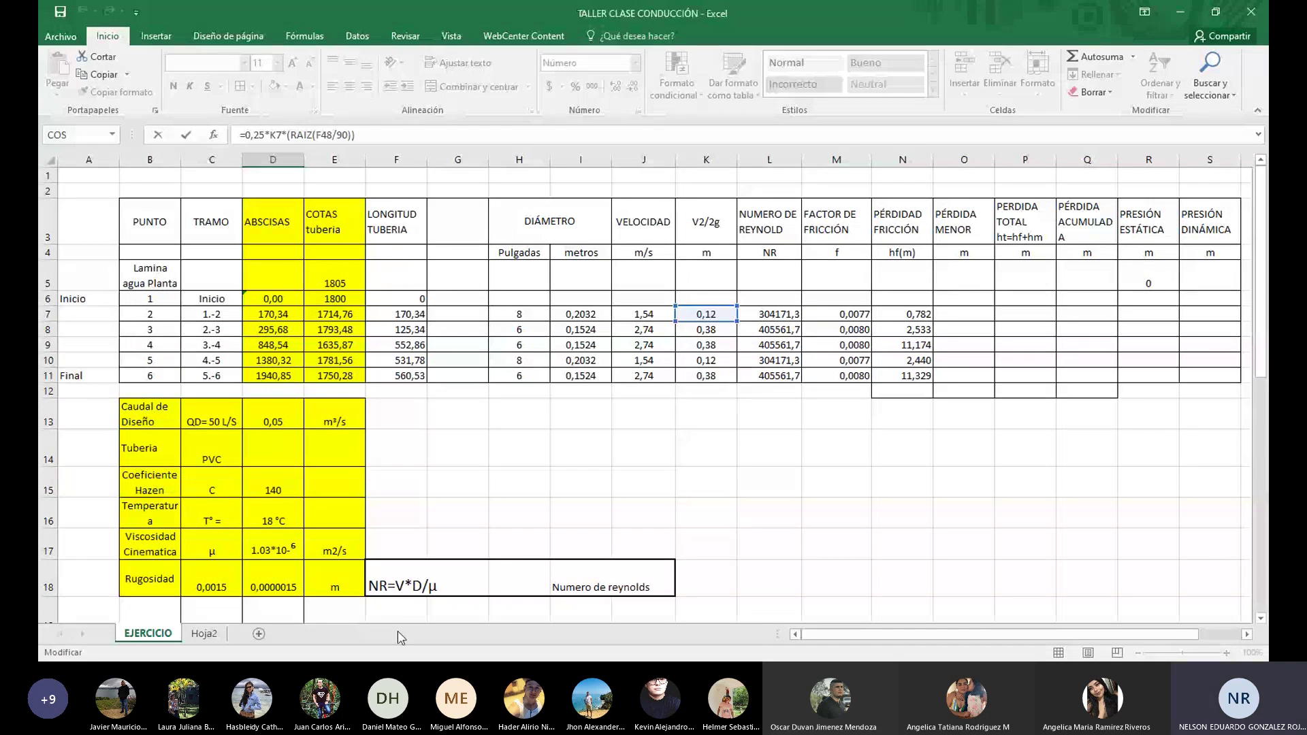
scroll(539, 526, down, 11)
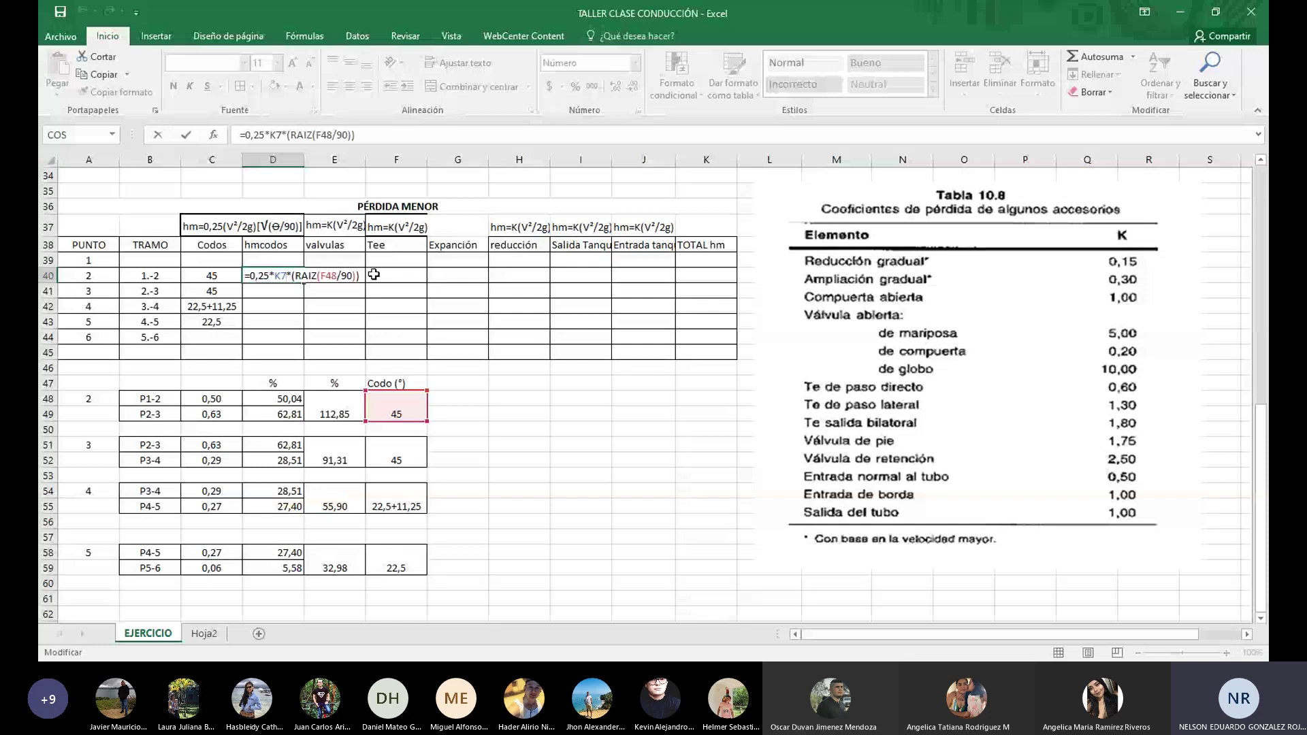
key(Return)
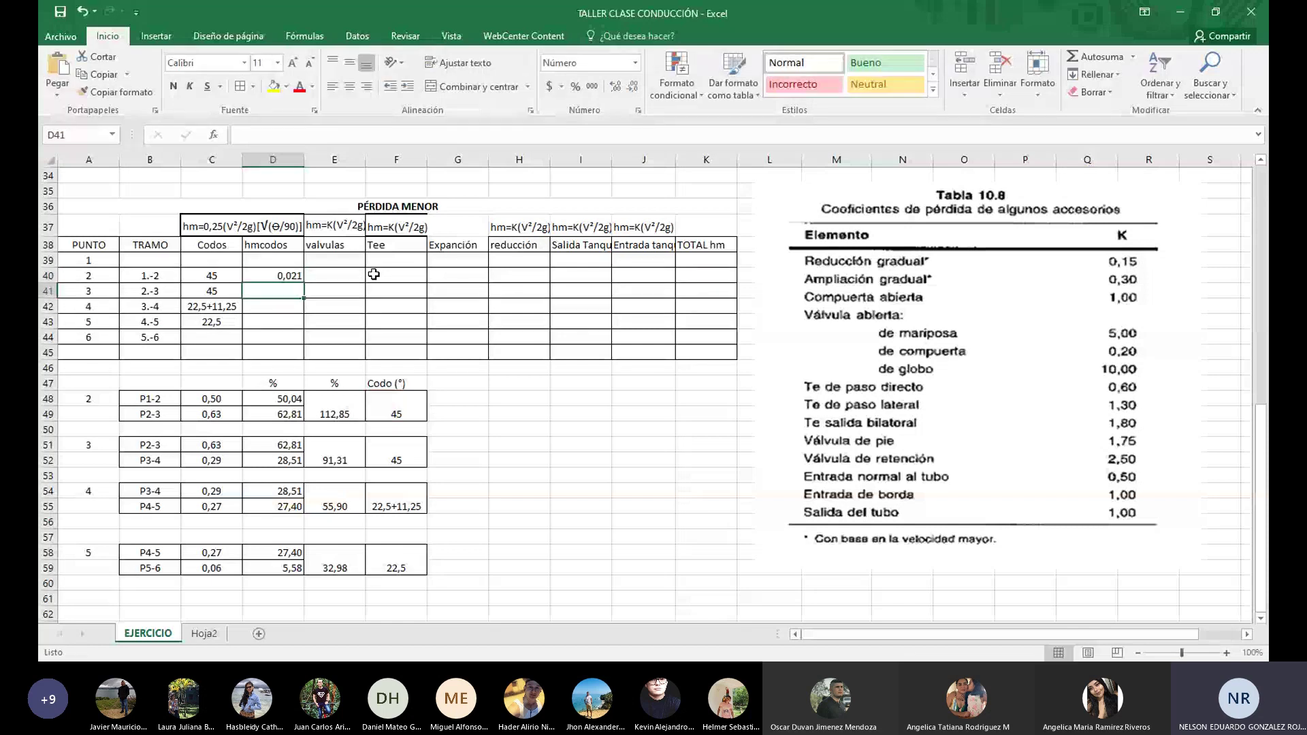
Fill the point 2 hmcodos formula in D40 down to D41 for point 3
click(292, 276)
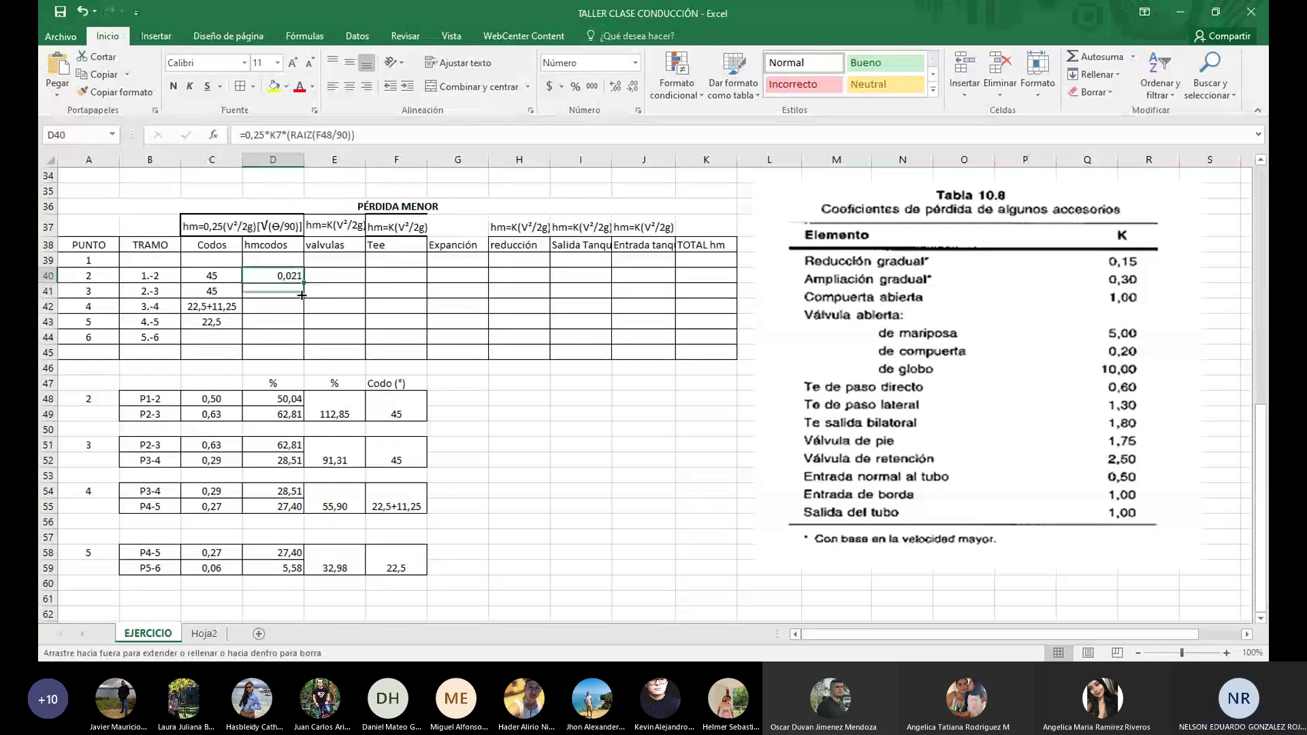
drag(301, 295, 326, 296)
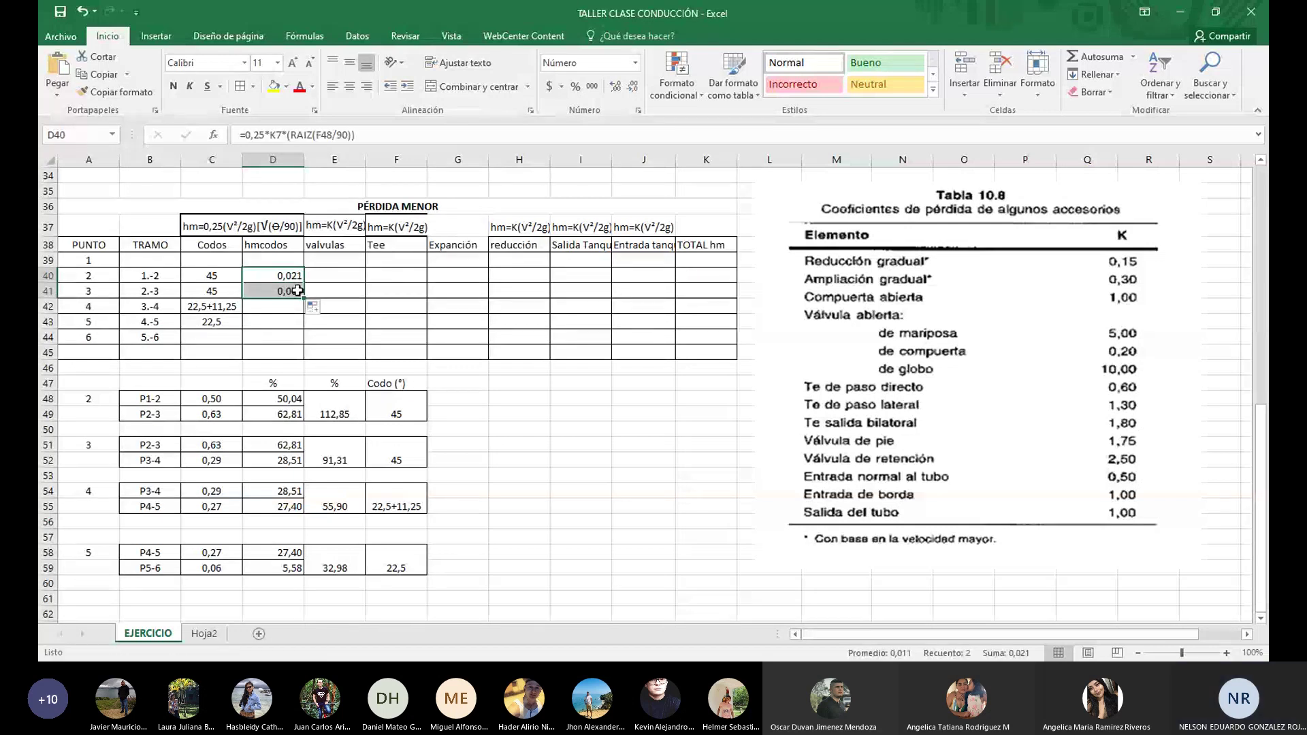
click(298, 290)
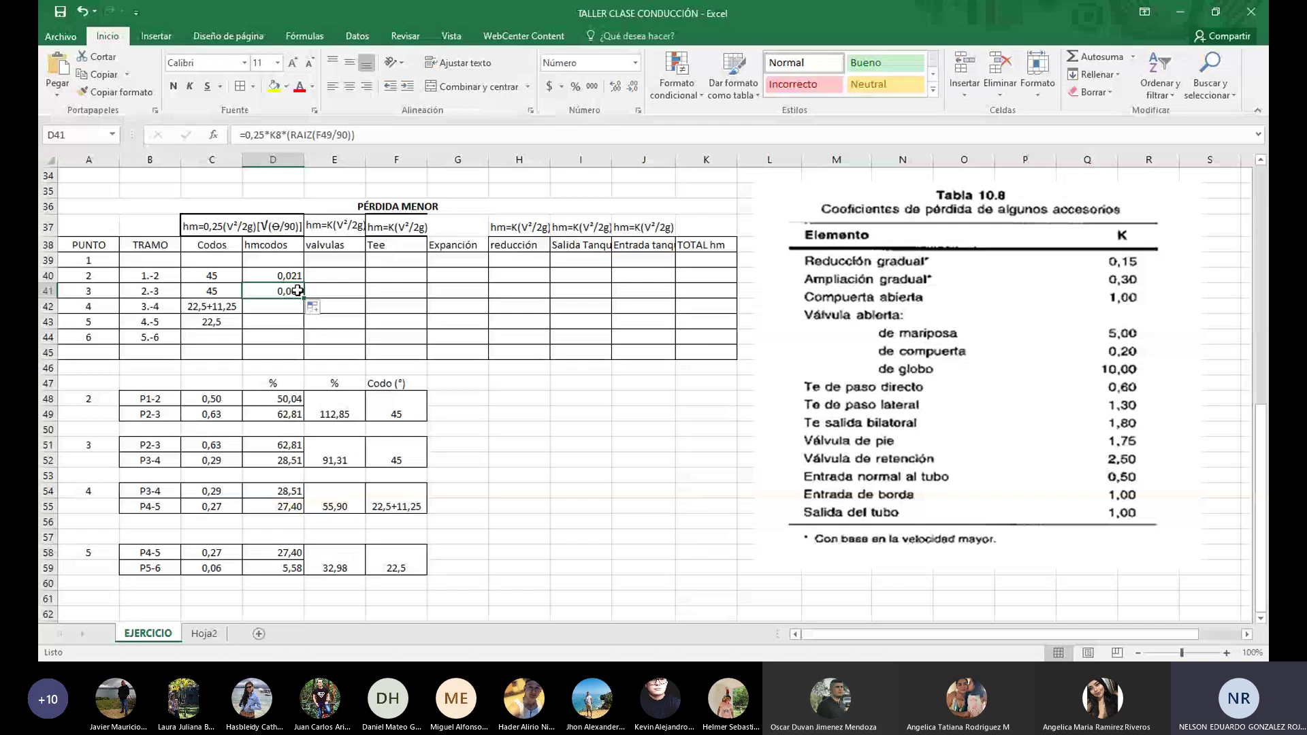
Correct the D41 formula to use the V2/2g value of tramo 2-3 and the point 3 elbow angle, =0,25*K8*(RAIZ(F51/90))
double_click(298, 291)
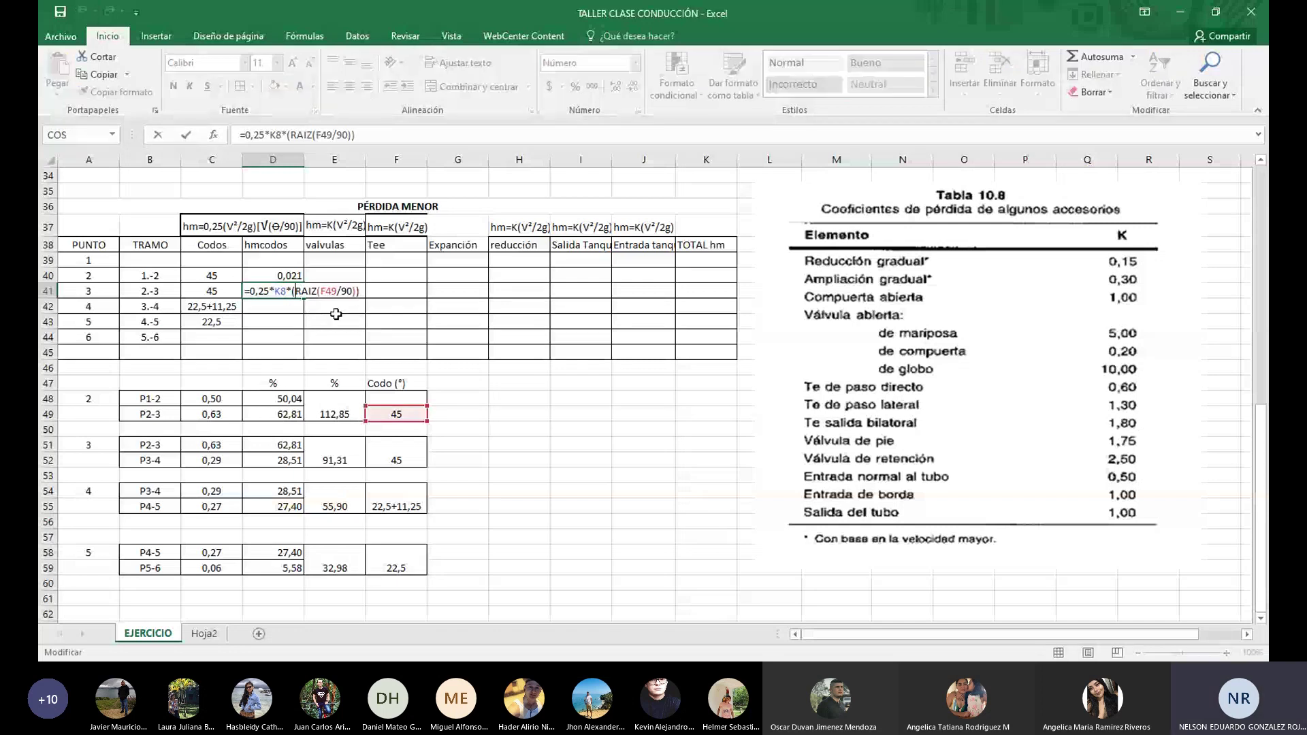
double_click(278, 291)
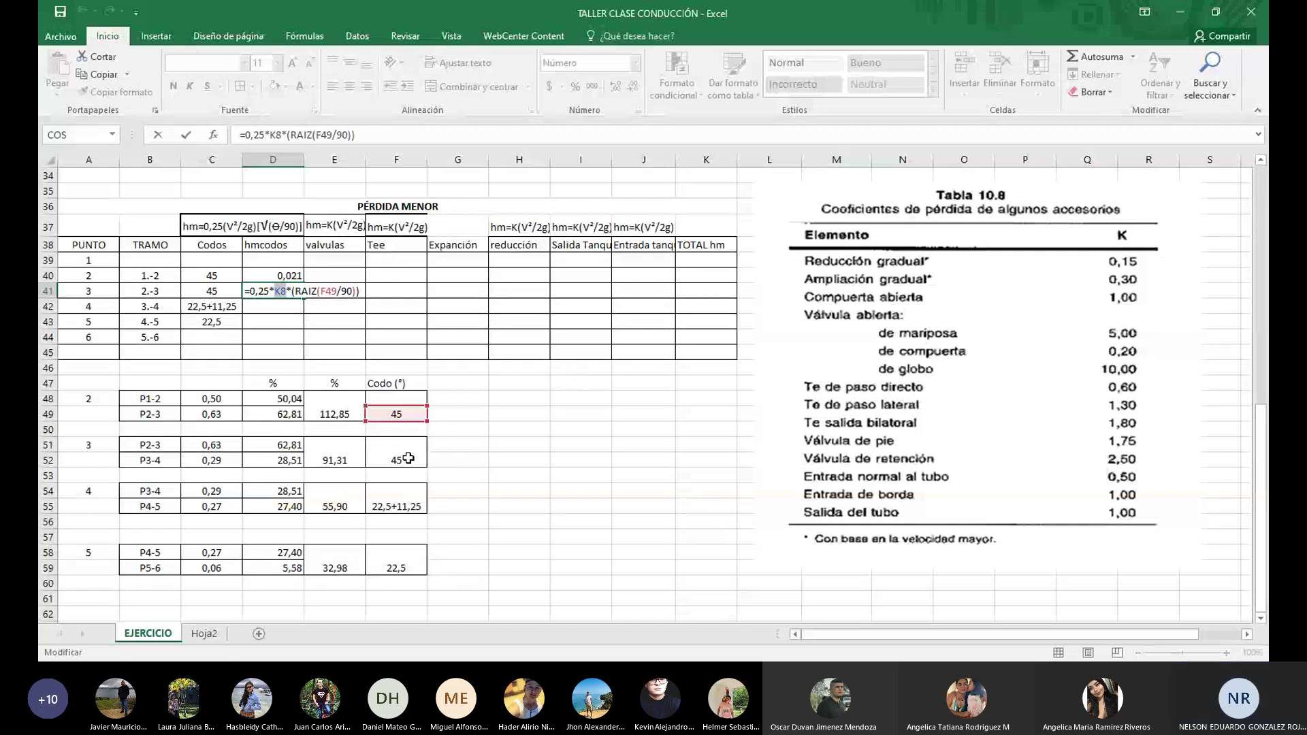
scroll(558, 419, up, 6)
scroll(559, 420, up, 5)
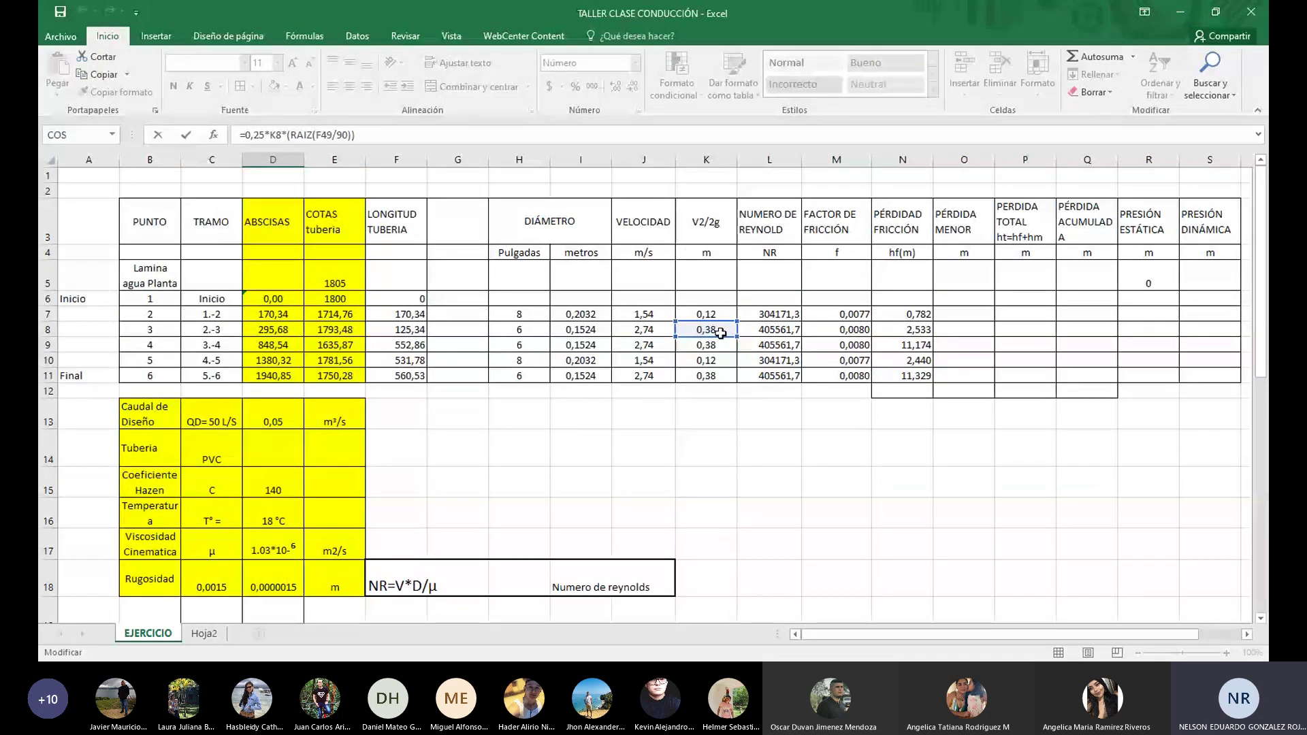
click(720, 332)
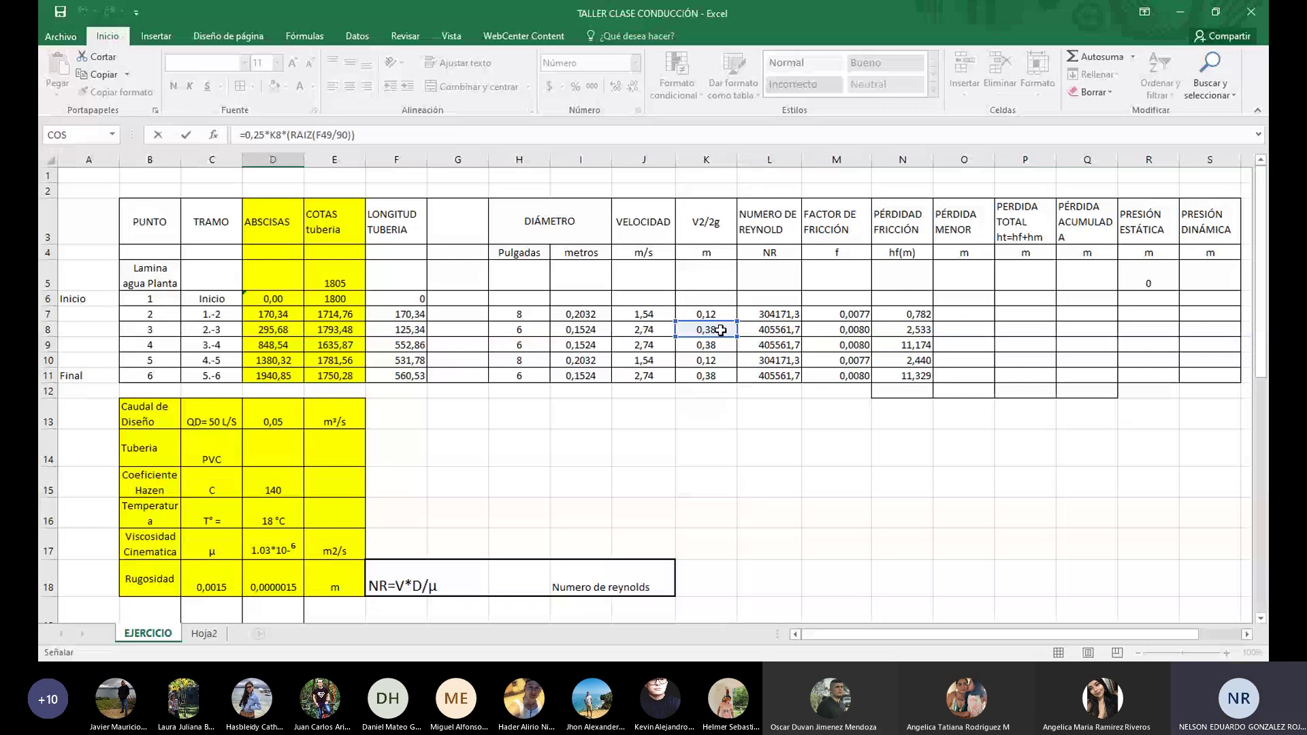
scroll(721, 330, down, 12)
click(409, 409)
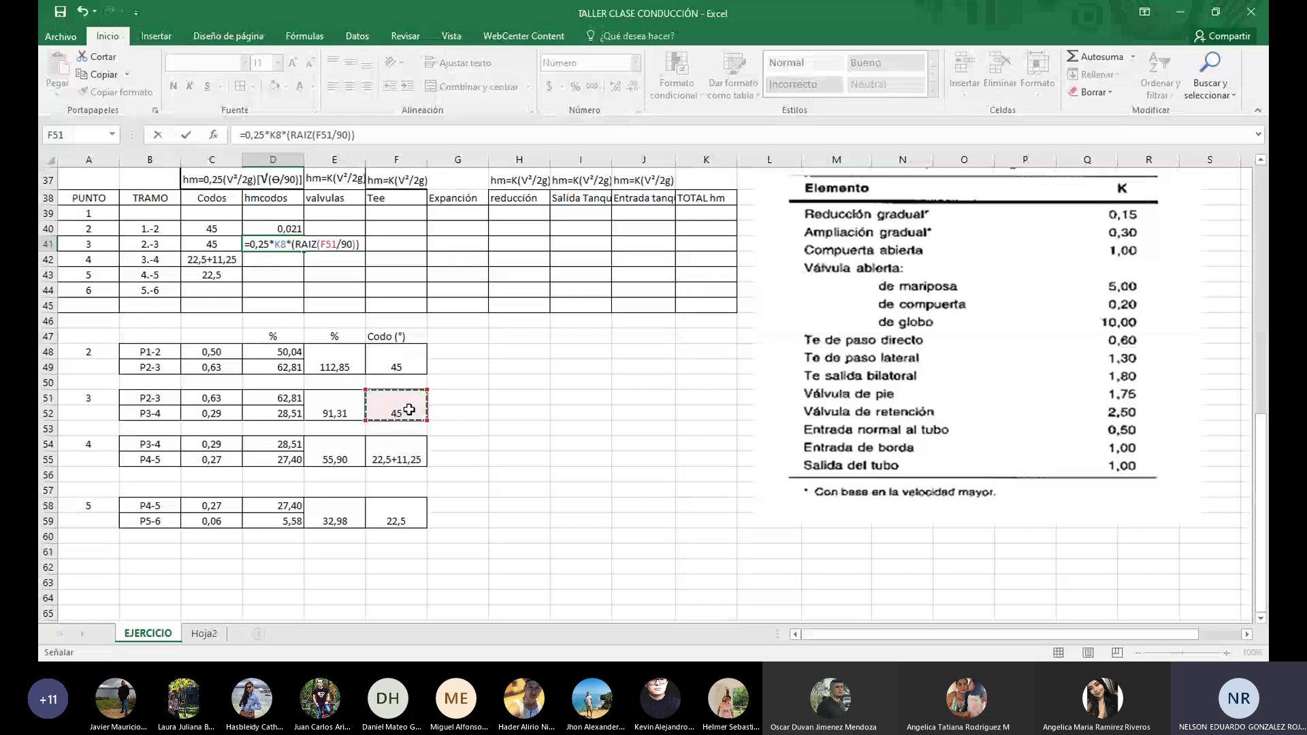
key(ctrl+Return)
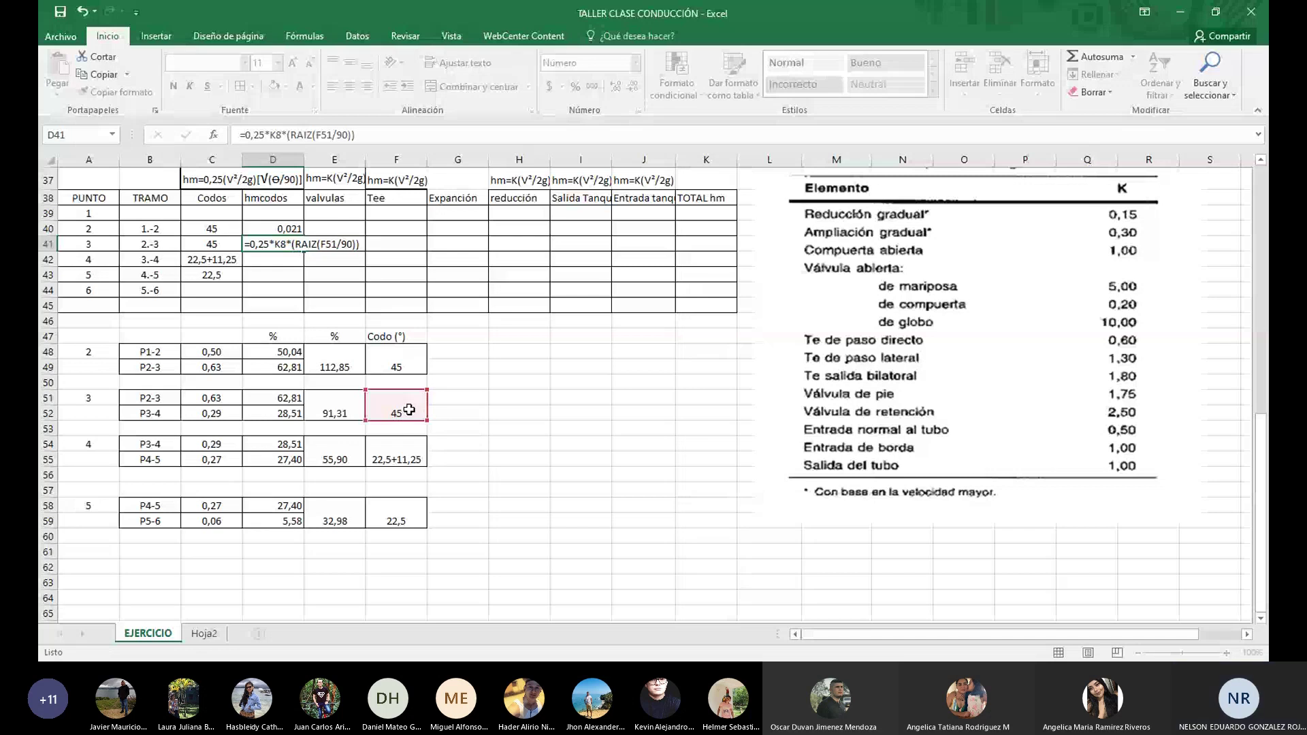
key(Return)
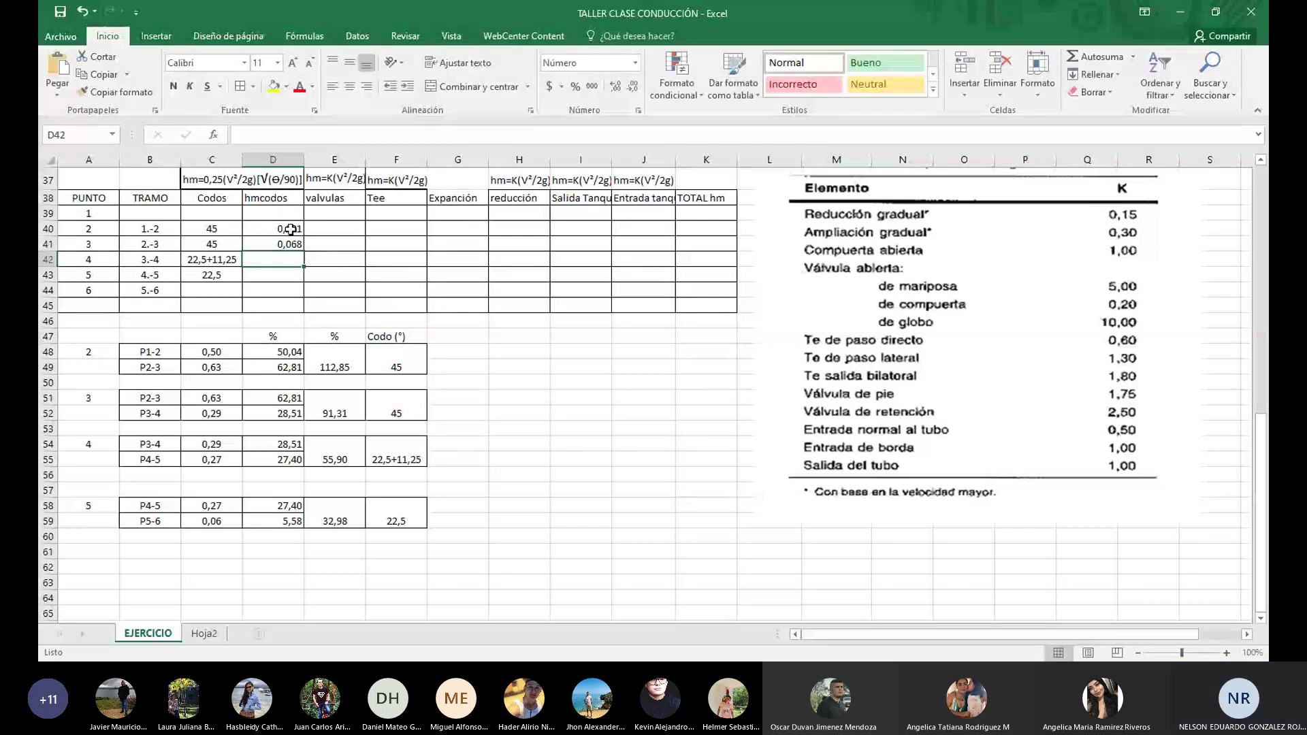
double_click(294, 244)
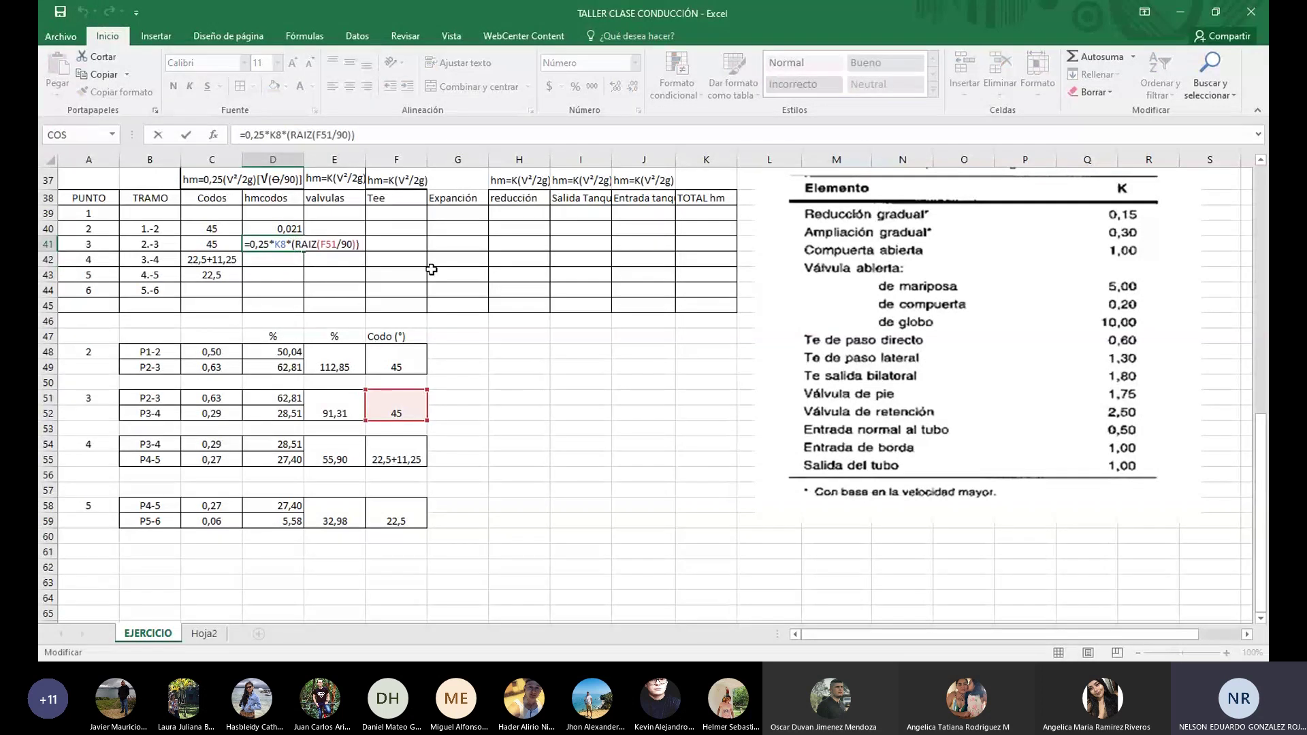
click(272, 260)
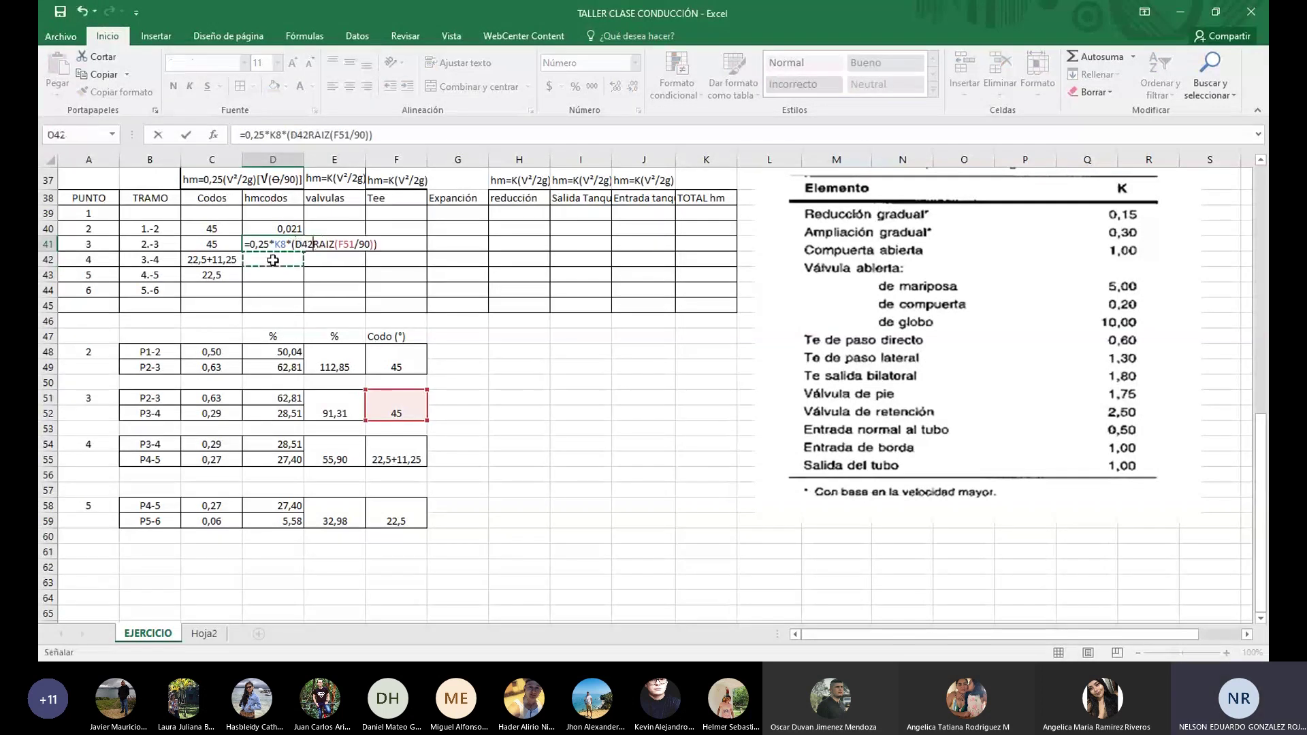
key(Escape)
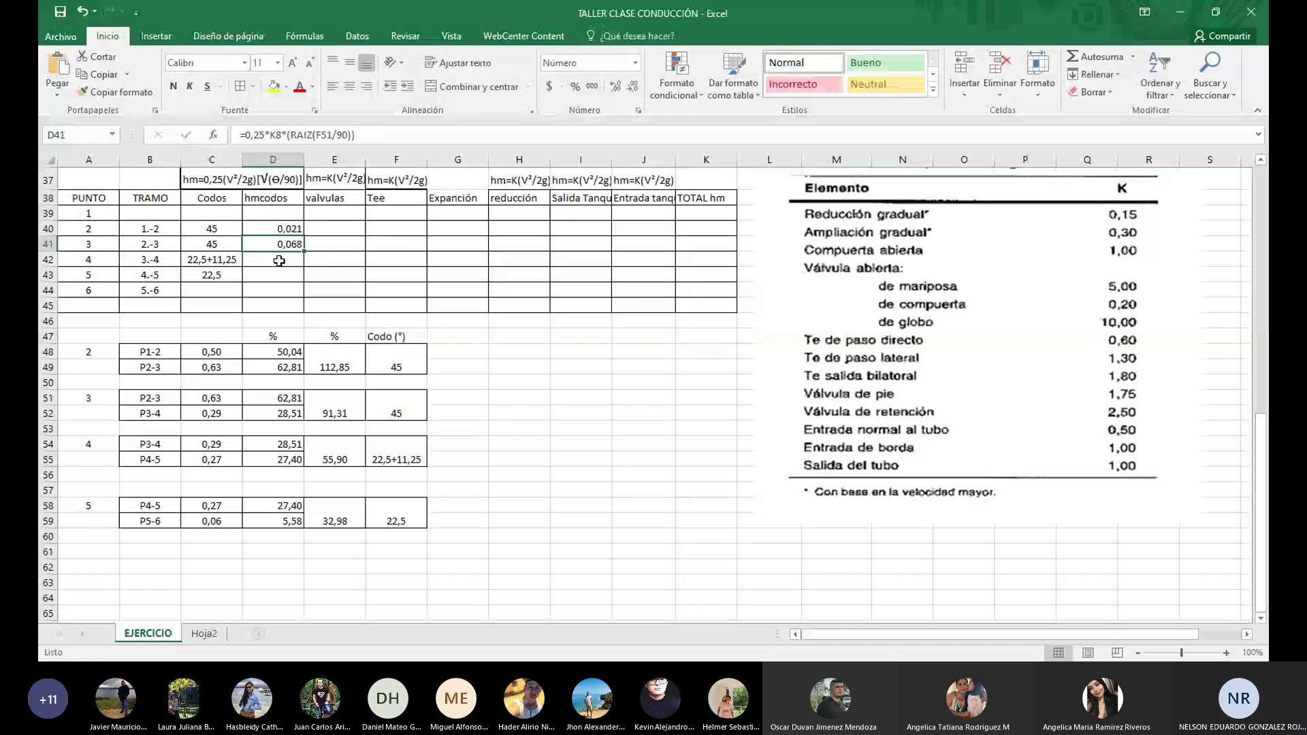
Begin the hmcodos formula for point 4 in D42 with the factors 2 and 0,25, =2*0,25*
double_click(279, 260)
text(=)
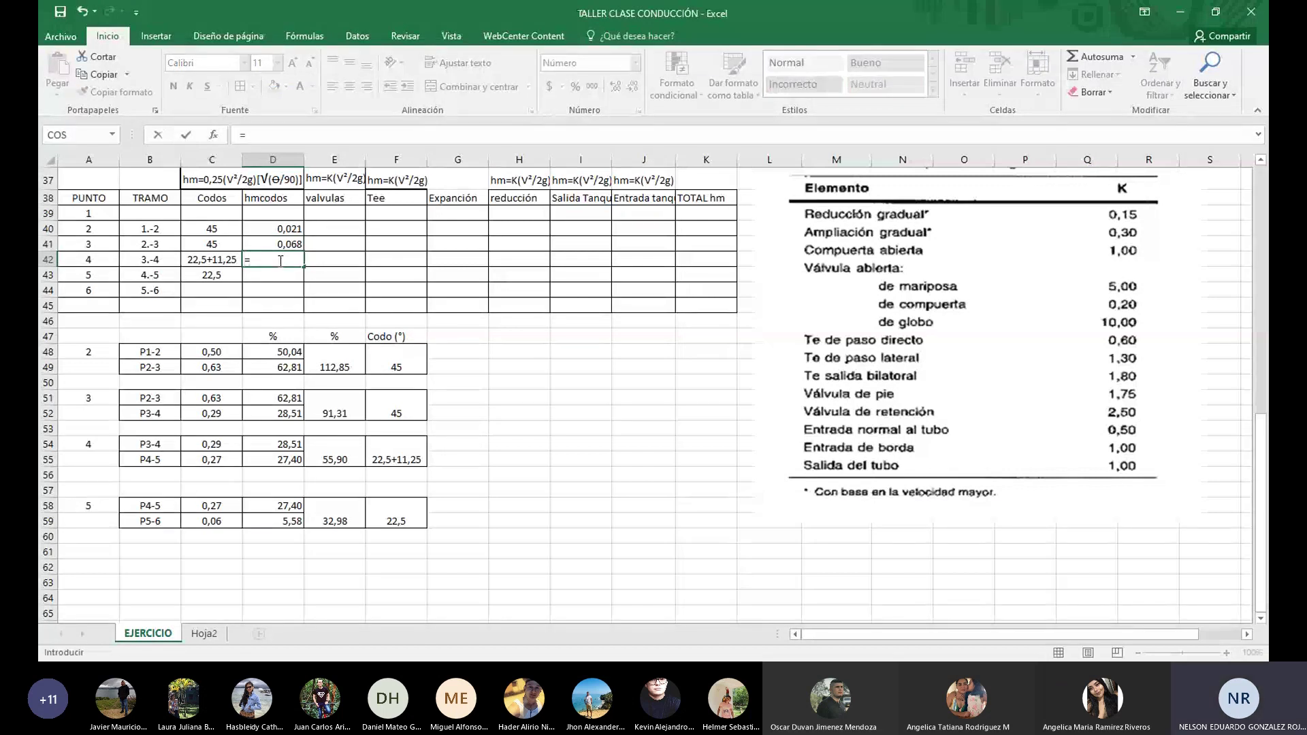
text(0,)
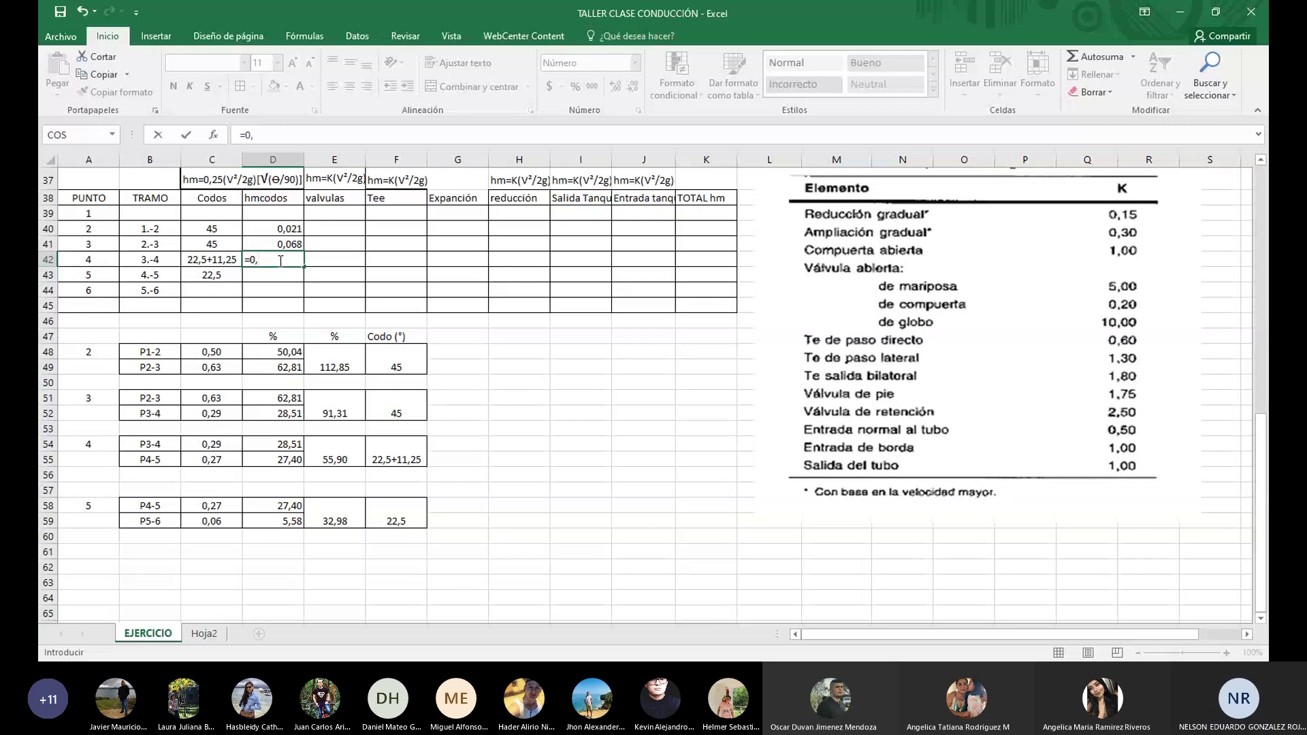
key(BackSpace)
key(BackSpace)
text(2)
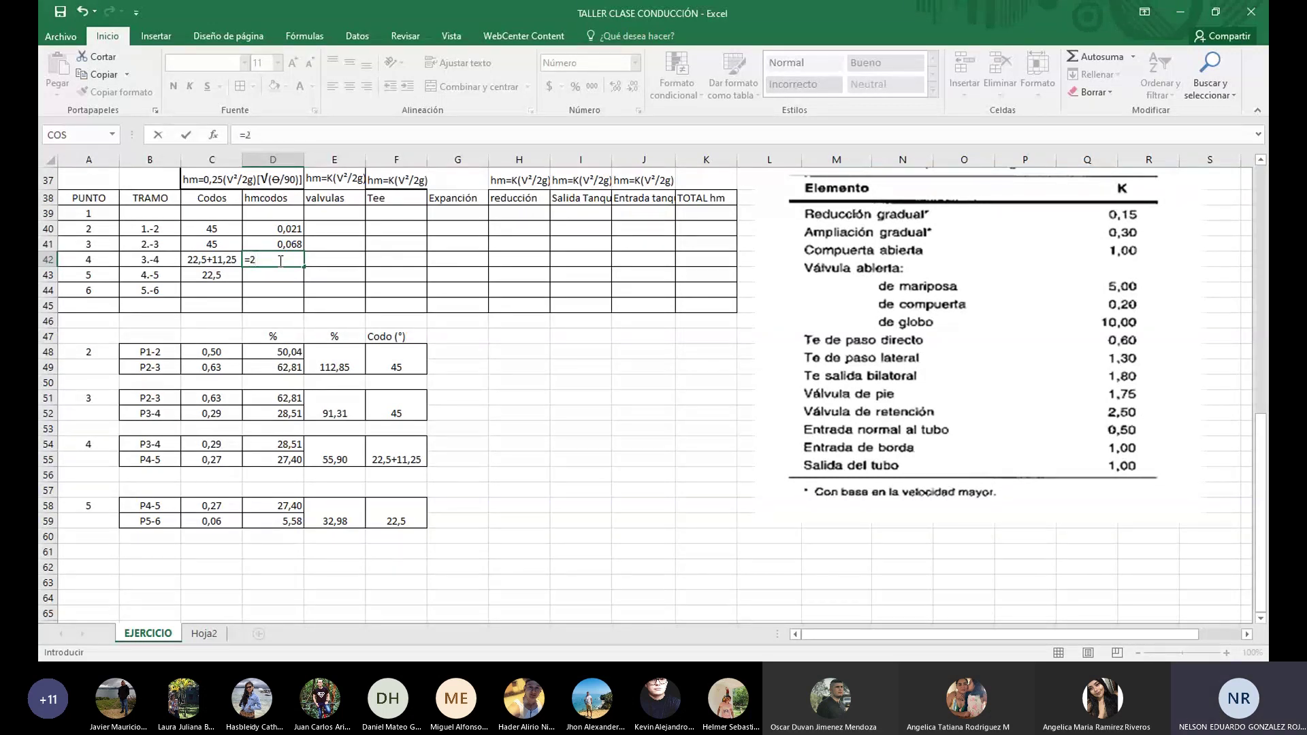
text(+)
text(0,)
text(25)
key(BackSpace)
key(BackSpace)
key(BackSpace)
key(BackSpace)
key(BackSpace)
text(*)
text(0,25*)
Add the V2/2g value of tramo 3-4 to the D42 formula, giving =2*0,25*K9
scroll(563, 269, up, 6)
scroll(563, 270, up, 6)
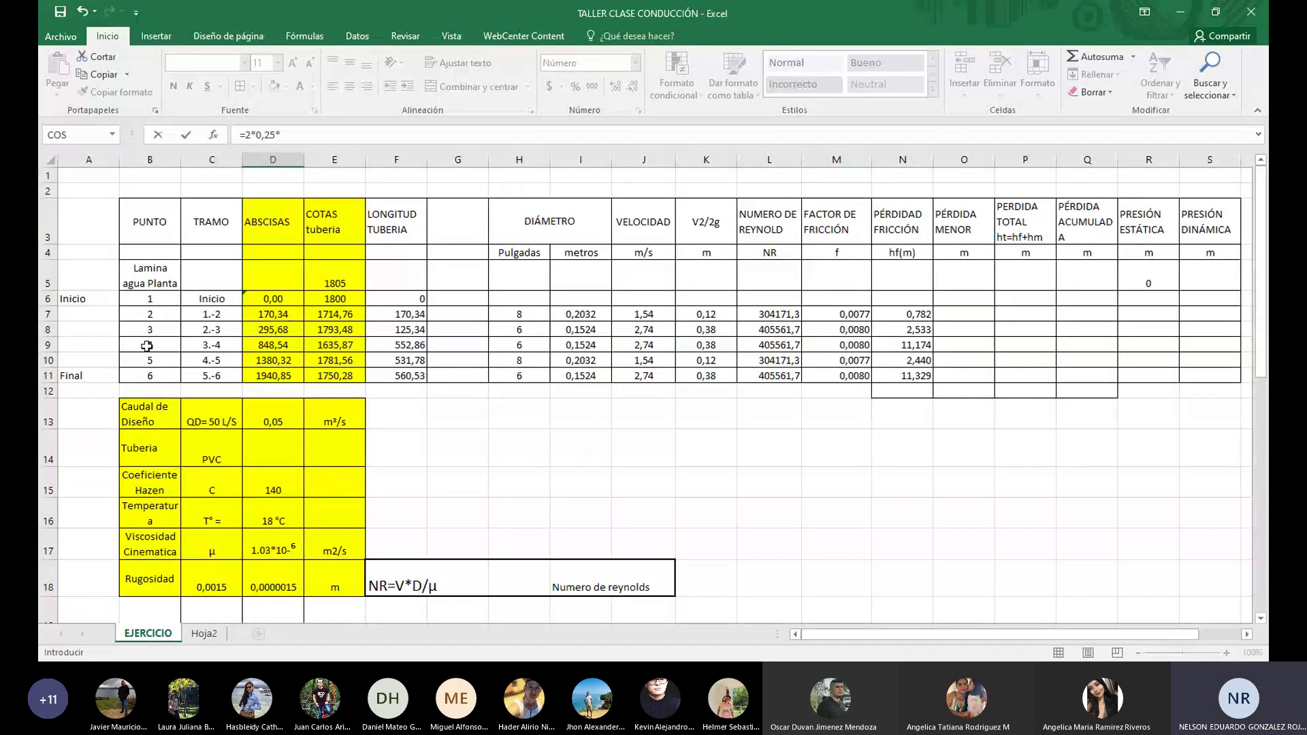
click(708, 346)
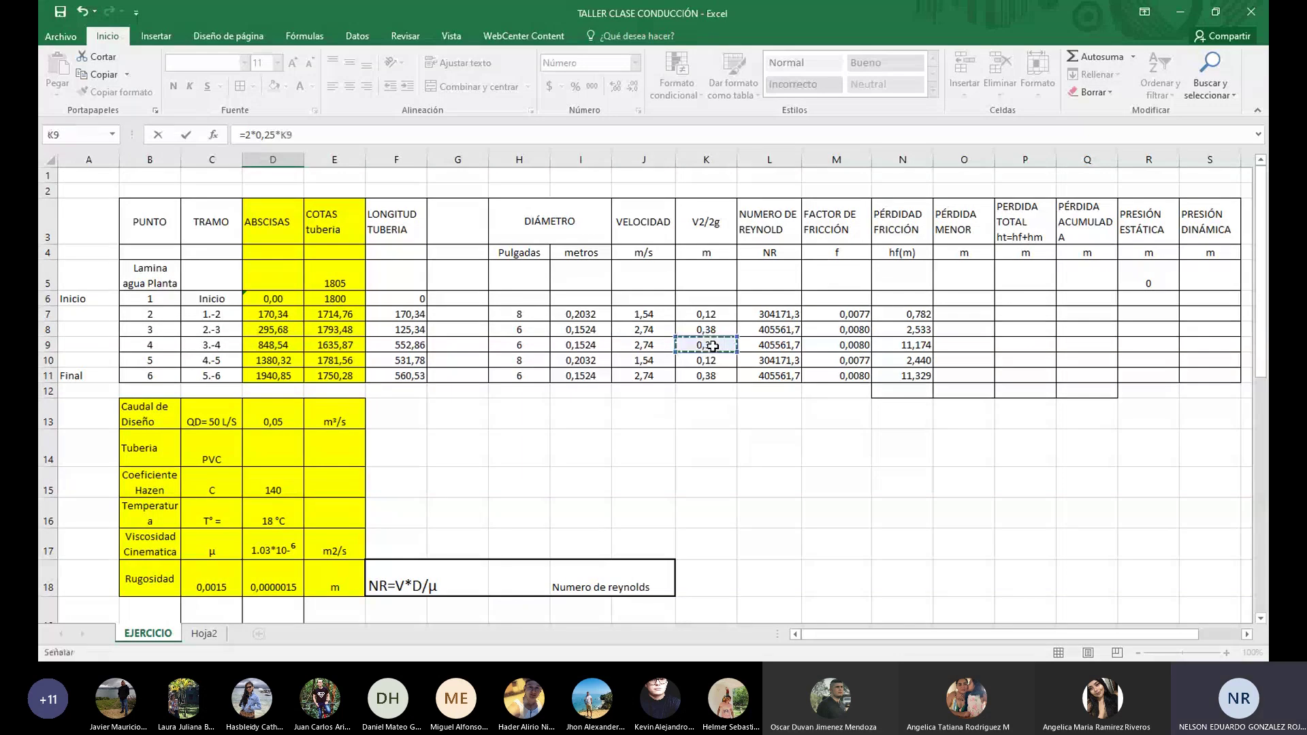
scroll(686, 361, down, 12)
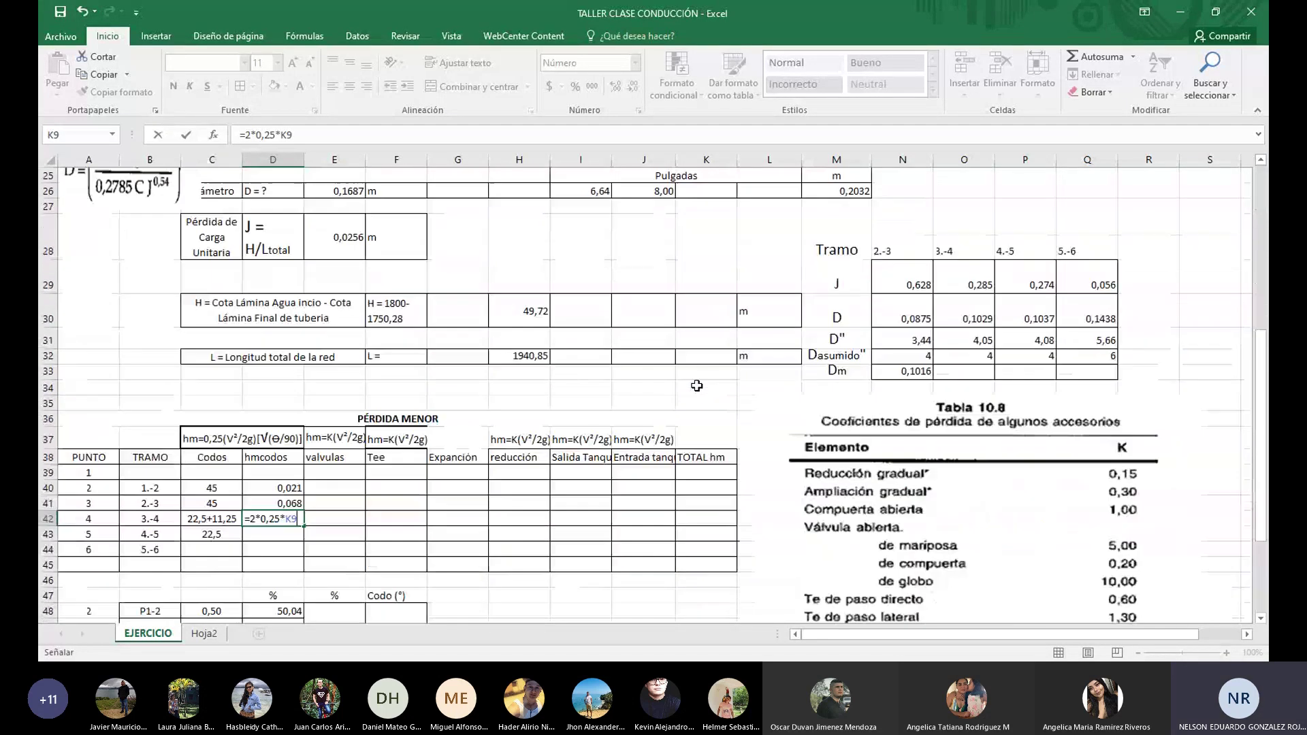
scroll(682, 385, down, 1)
scroll(679, 385, up, 1)
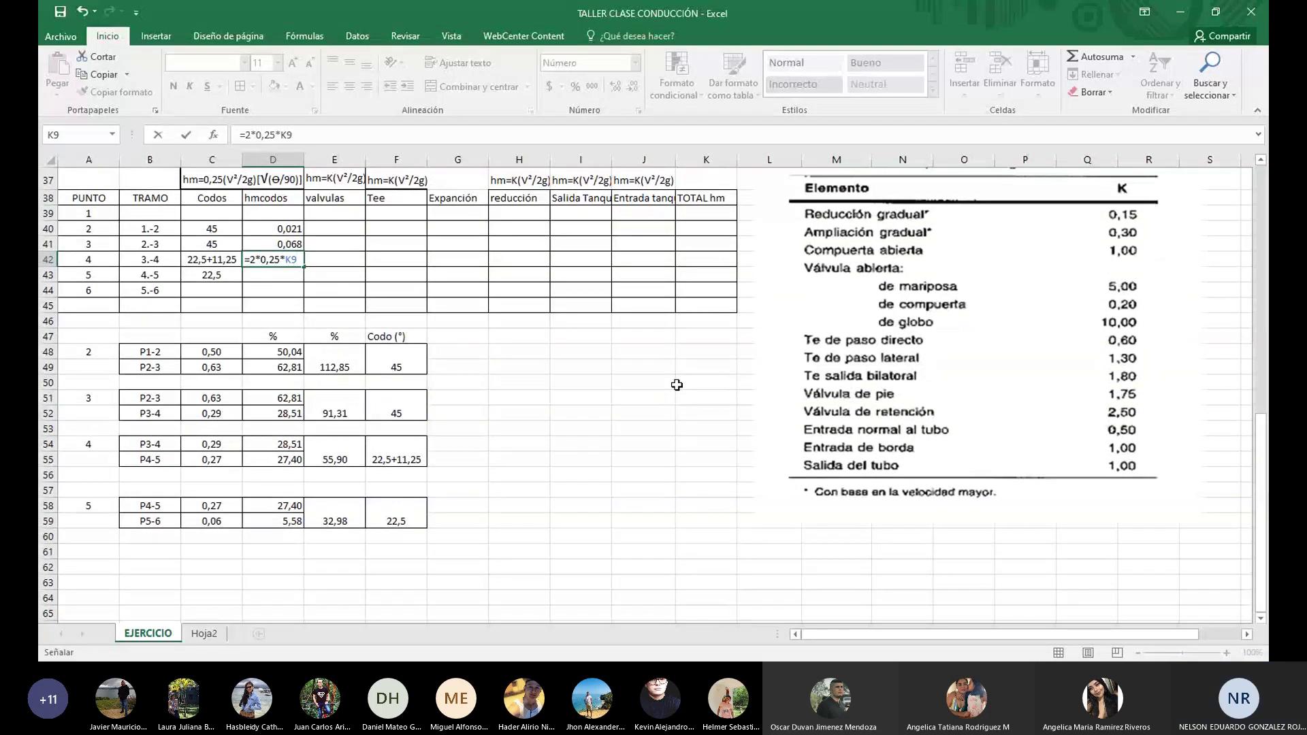
Complete the D42 formula with the sum of both elbow angle roots, giving =2*0,25*K9*(RAIZ(22,5/90)+RAIZ(11,25/90))
text(*8)
key(BackSpace)
text((raiz)
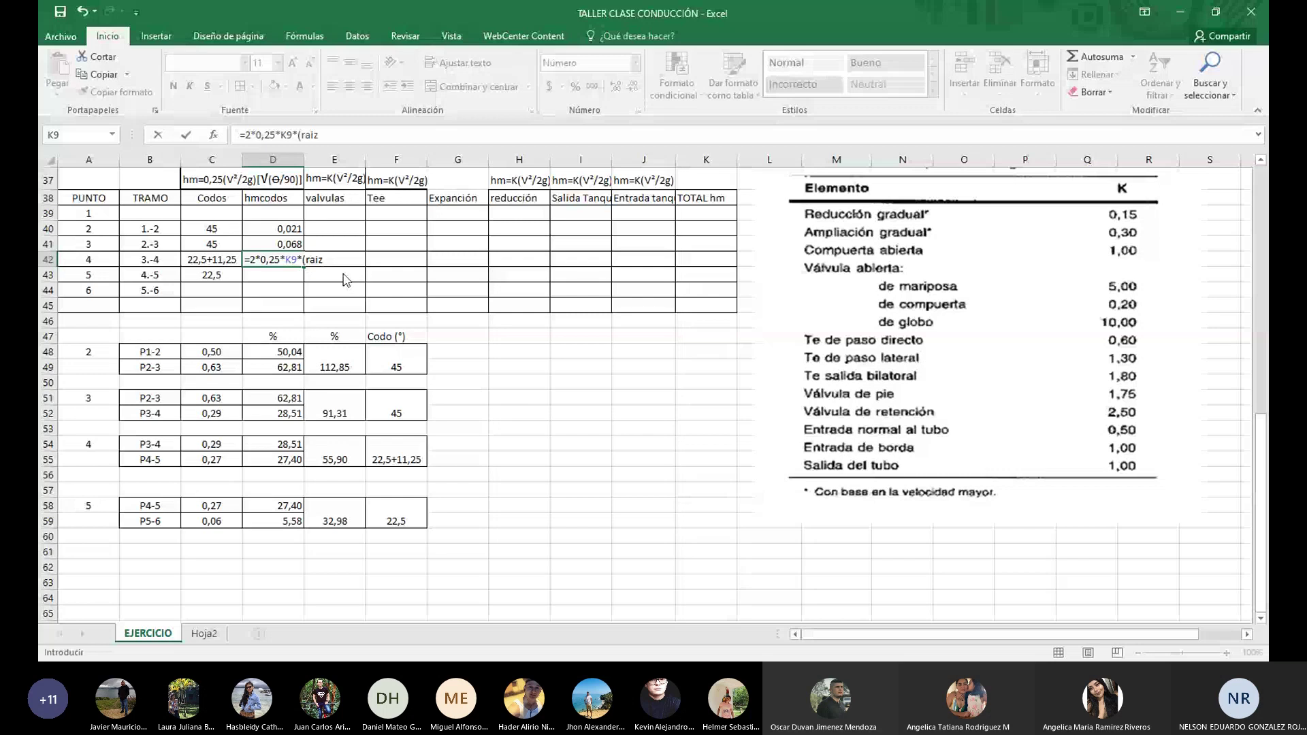
key(Tab)
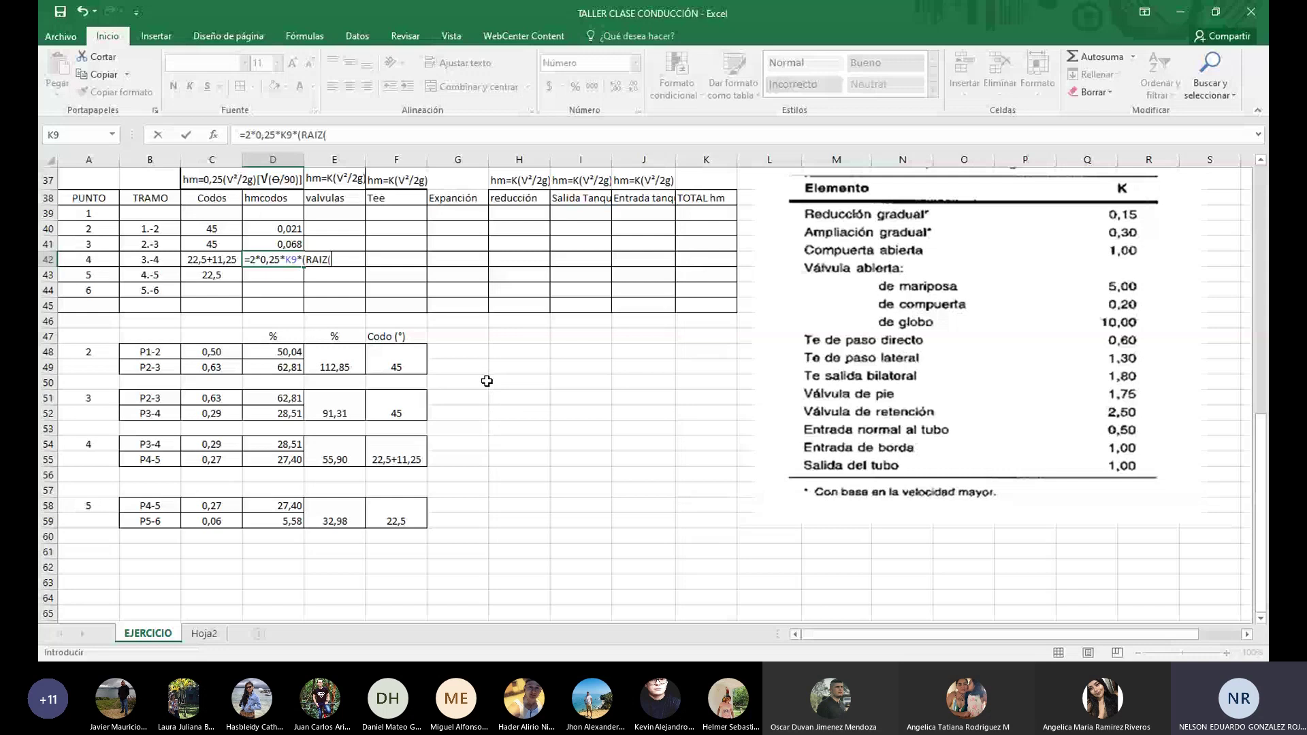
text(22,5)
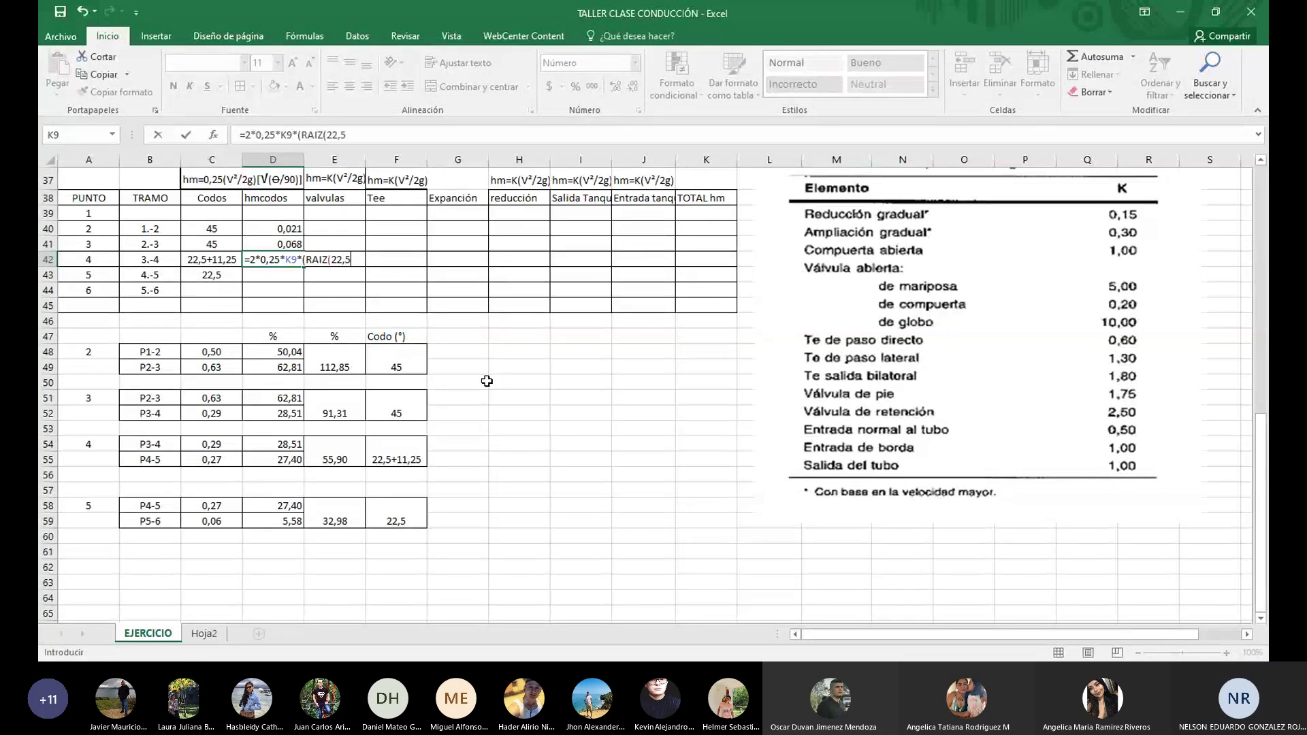
text(/90)
text(+)
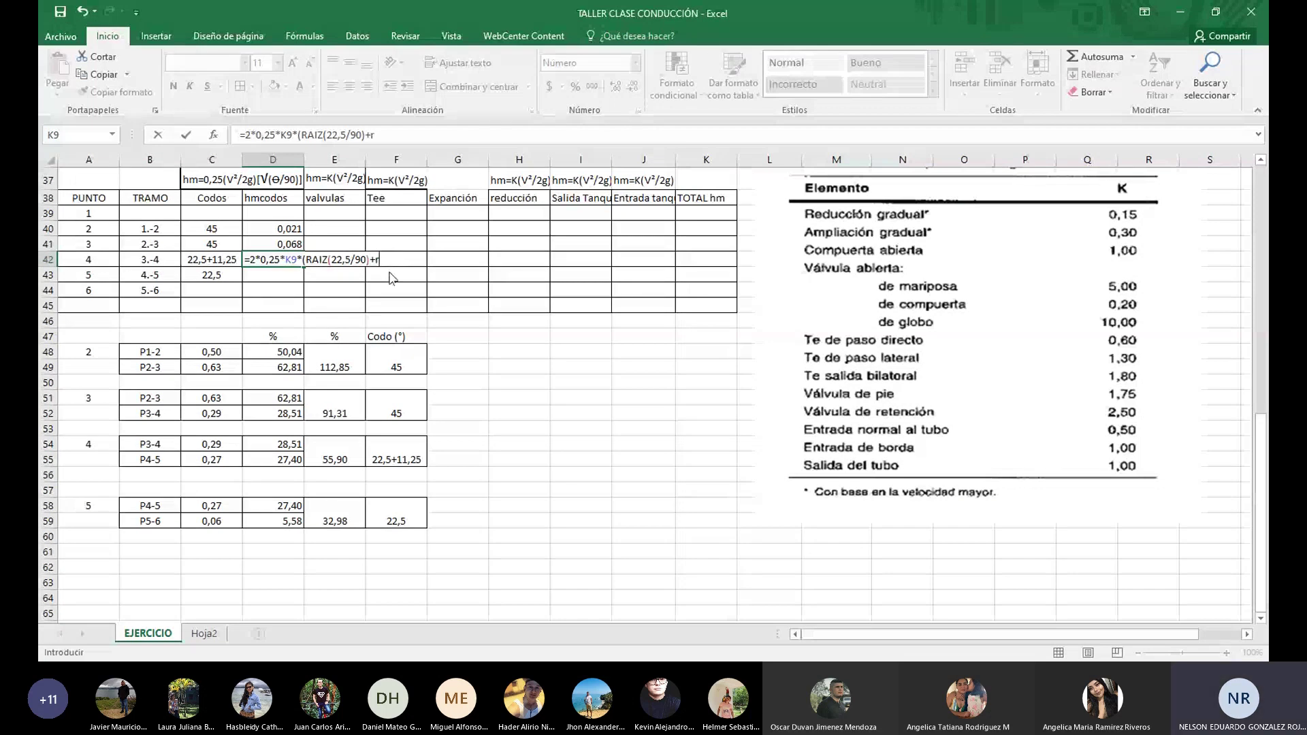
text(raiz)
key(Tab)
text(11,25)
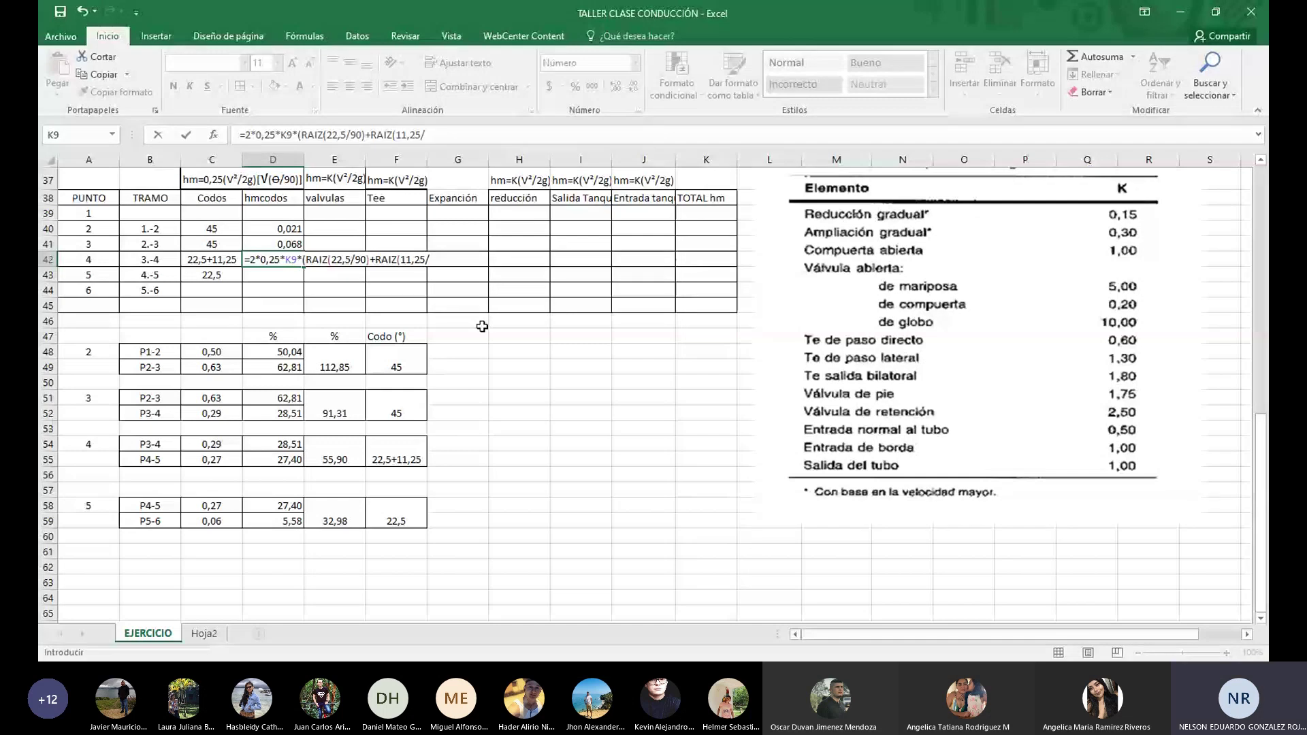
text(/90))
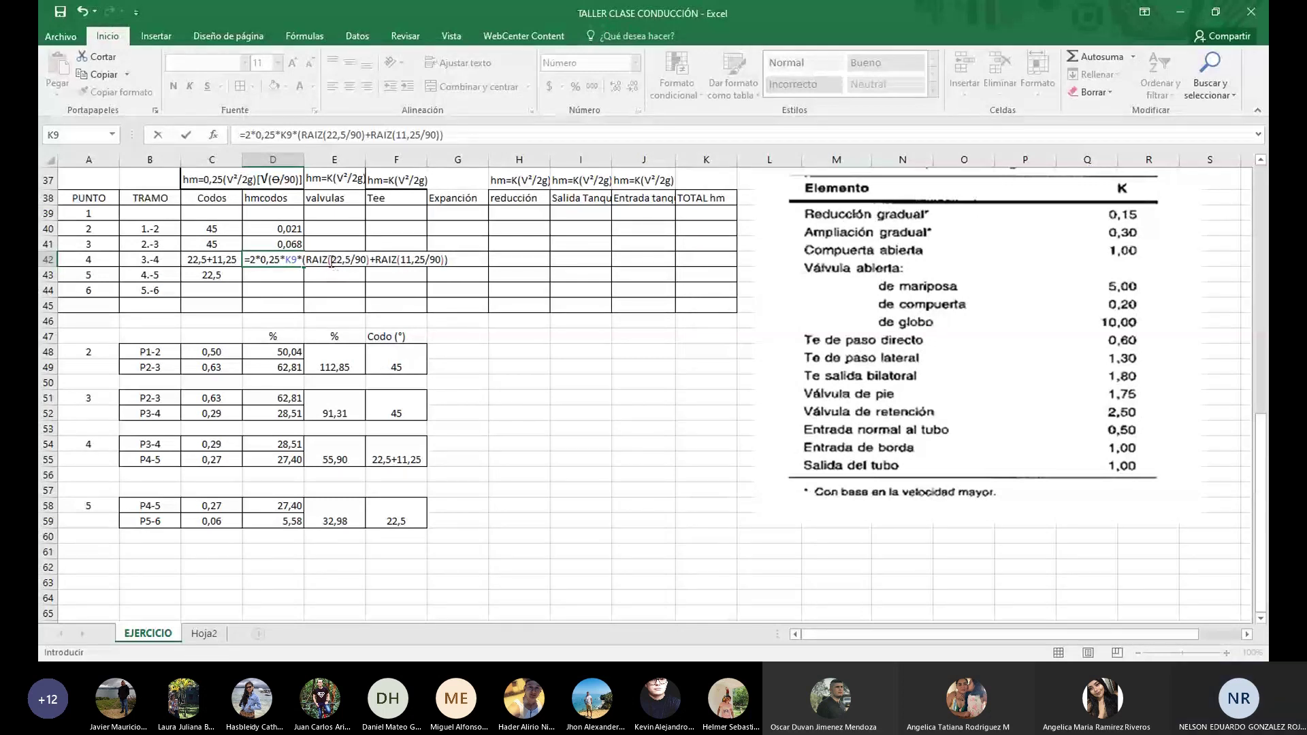
Go through the D42 formula term by term from the 0,25 factor to the end and enter it
click(259, 258)
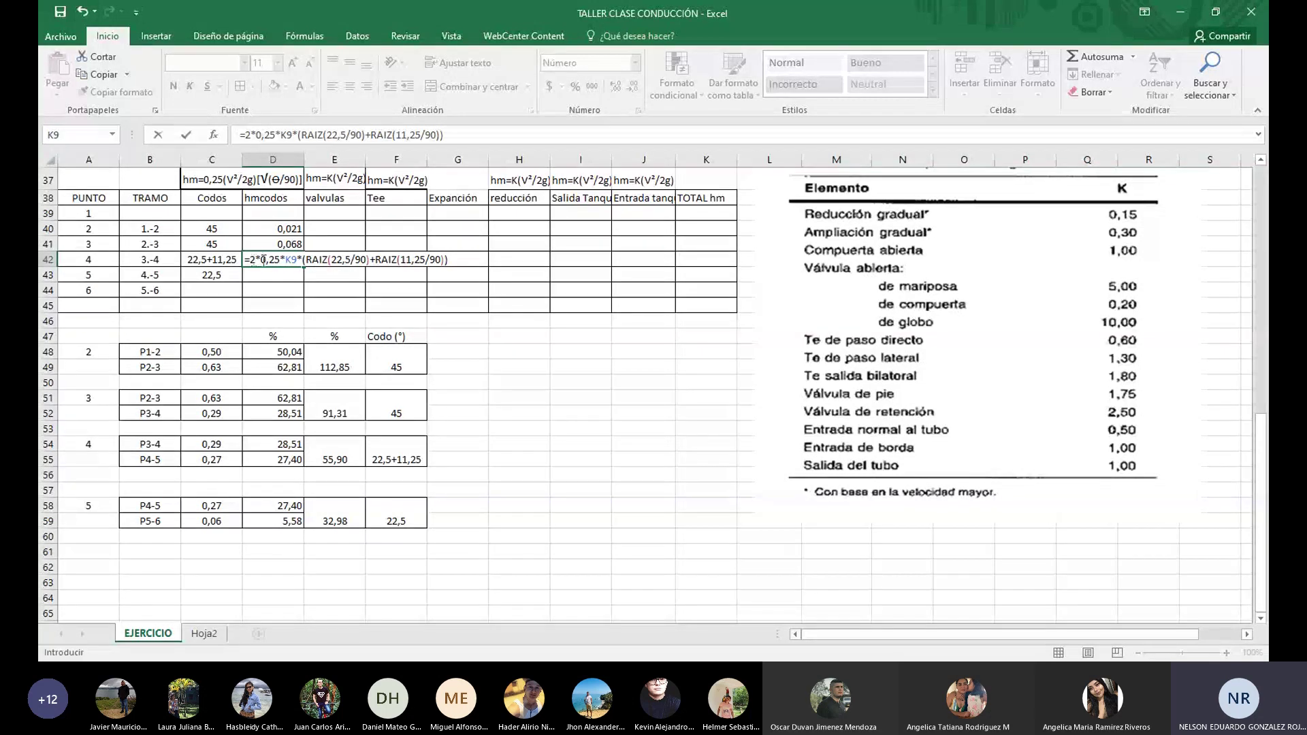
key(Right)
key(Right)
key(Right)
key(Right)
key(Right)
key(Right)
key(Right)
key(Right)
key(Right)
key(Right)
key(Right)
key(Right)
key(Right)
key(Right)
key(Right)
key(Right)
key(Right)
key(Right)
key(Right)
key(Right)
key(Return)
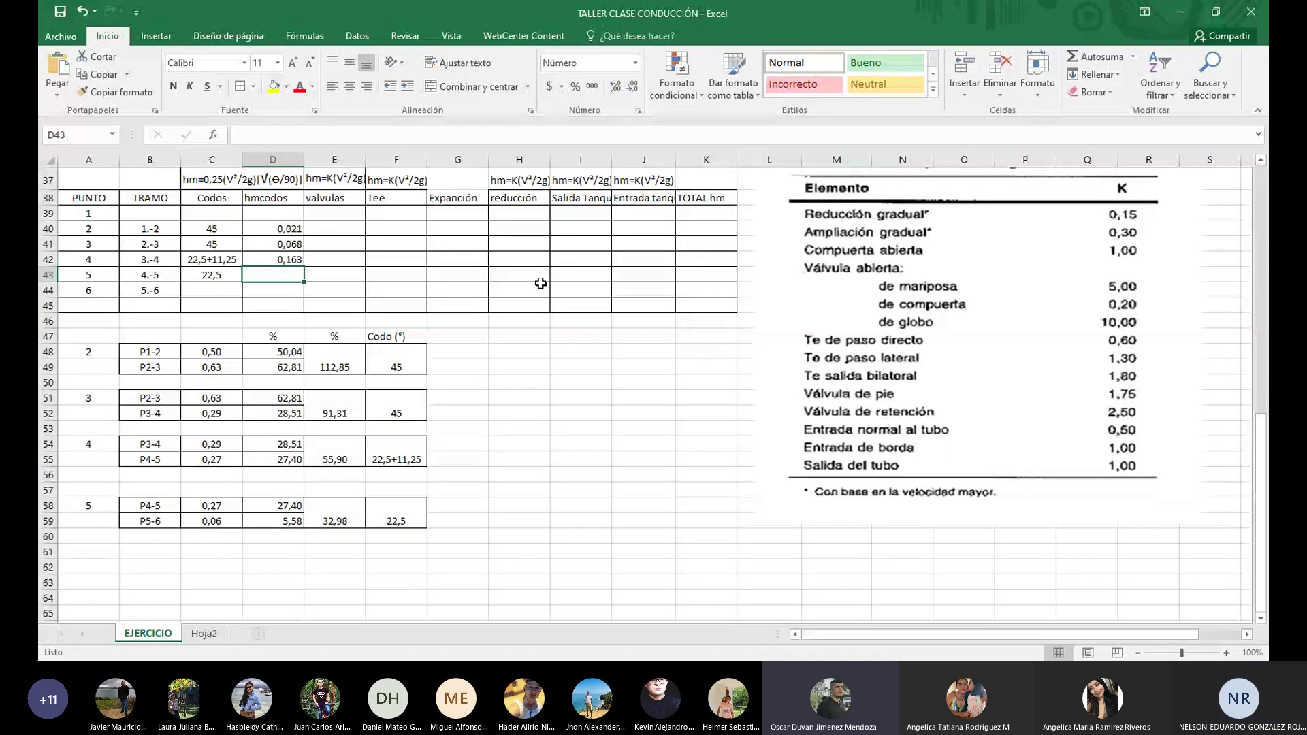
Reopen the point 4 elbow loss formula in D42 to examine its factors and the two square root terms
key(Up)
key(F2)
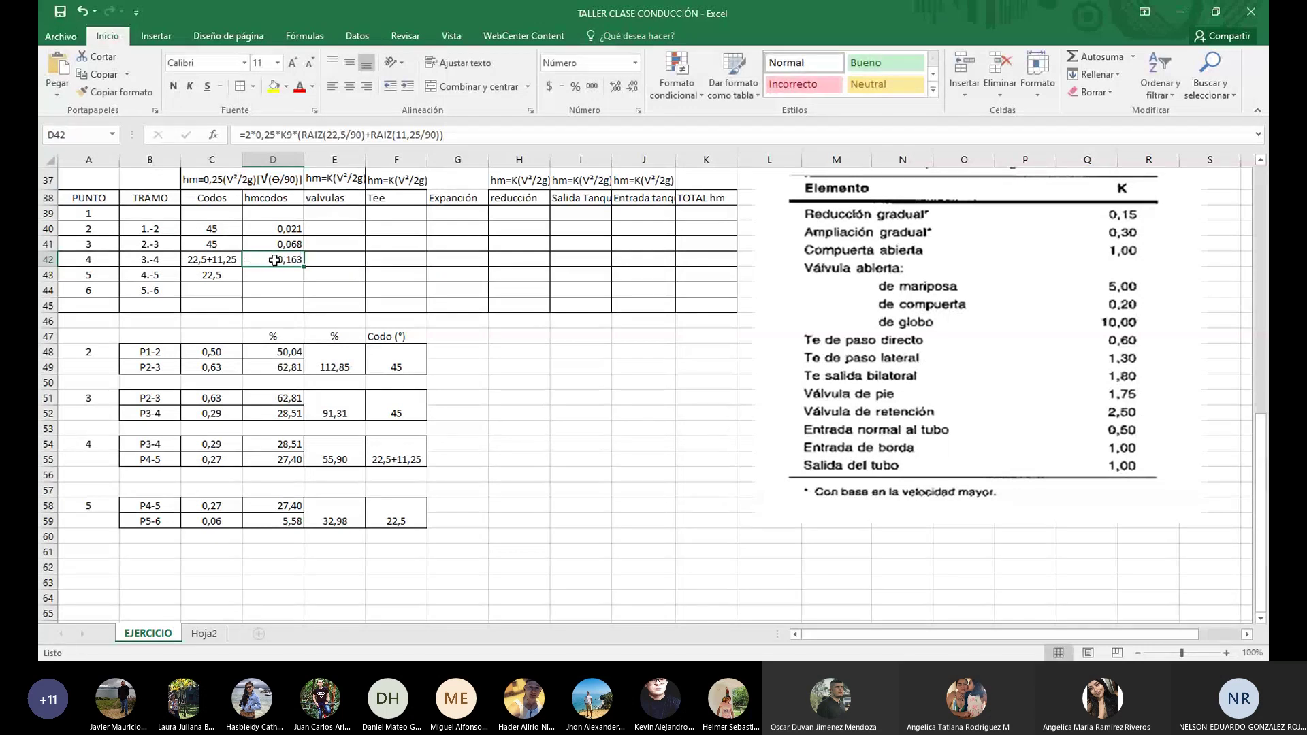
key(alt+Tab)
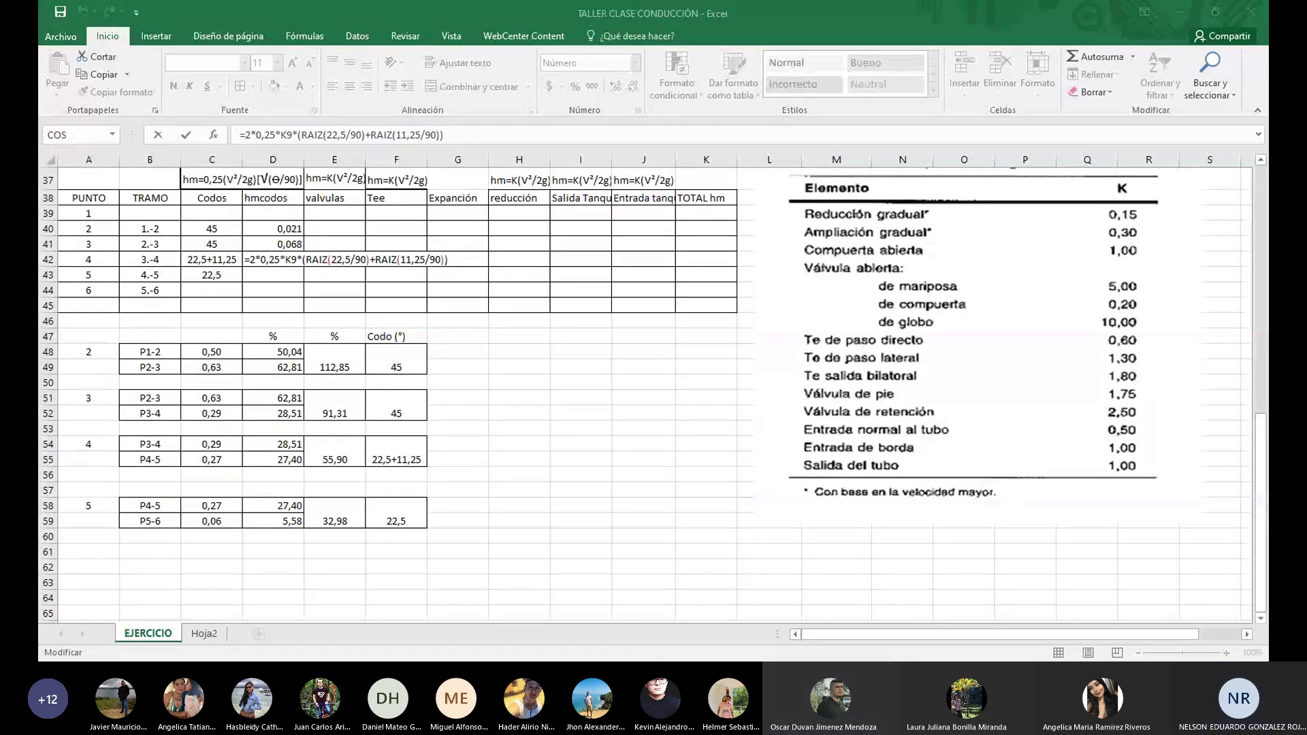
click(497, 353)
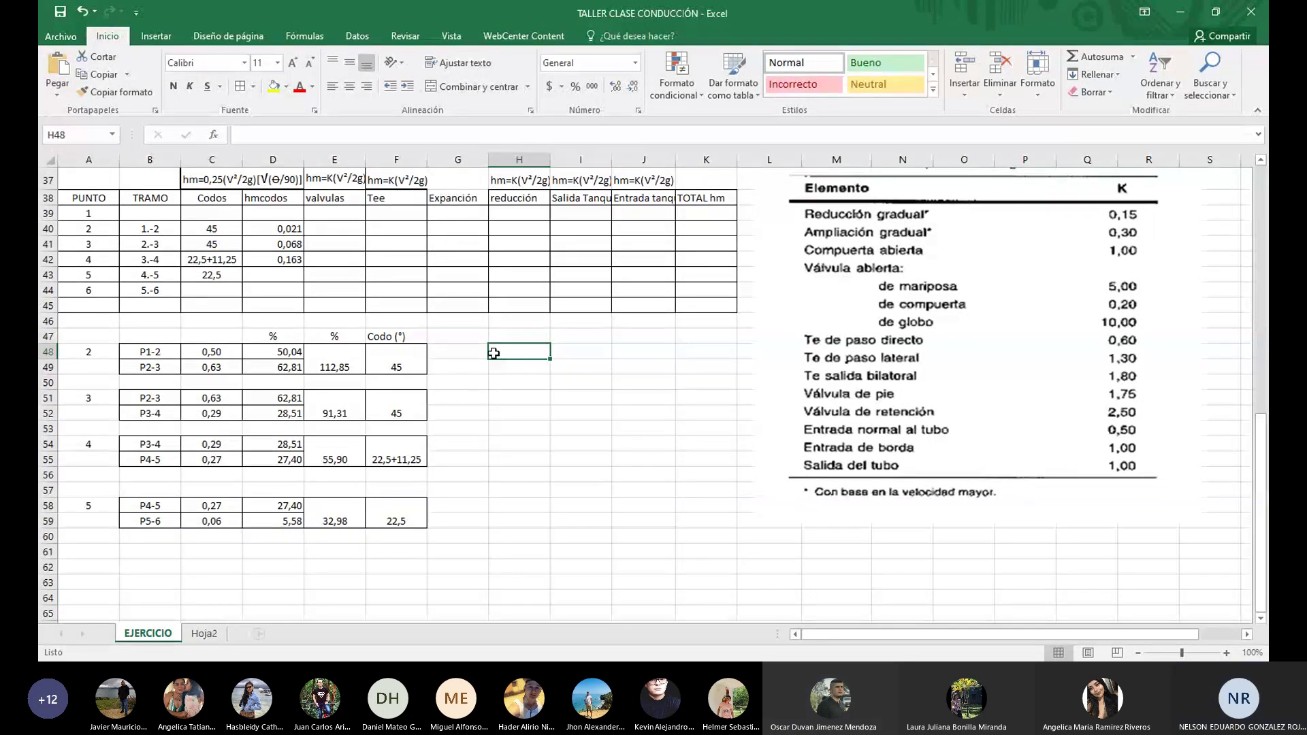
click(271, 272)
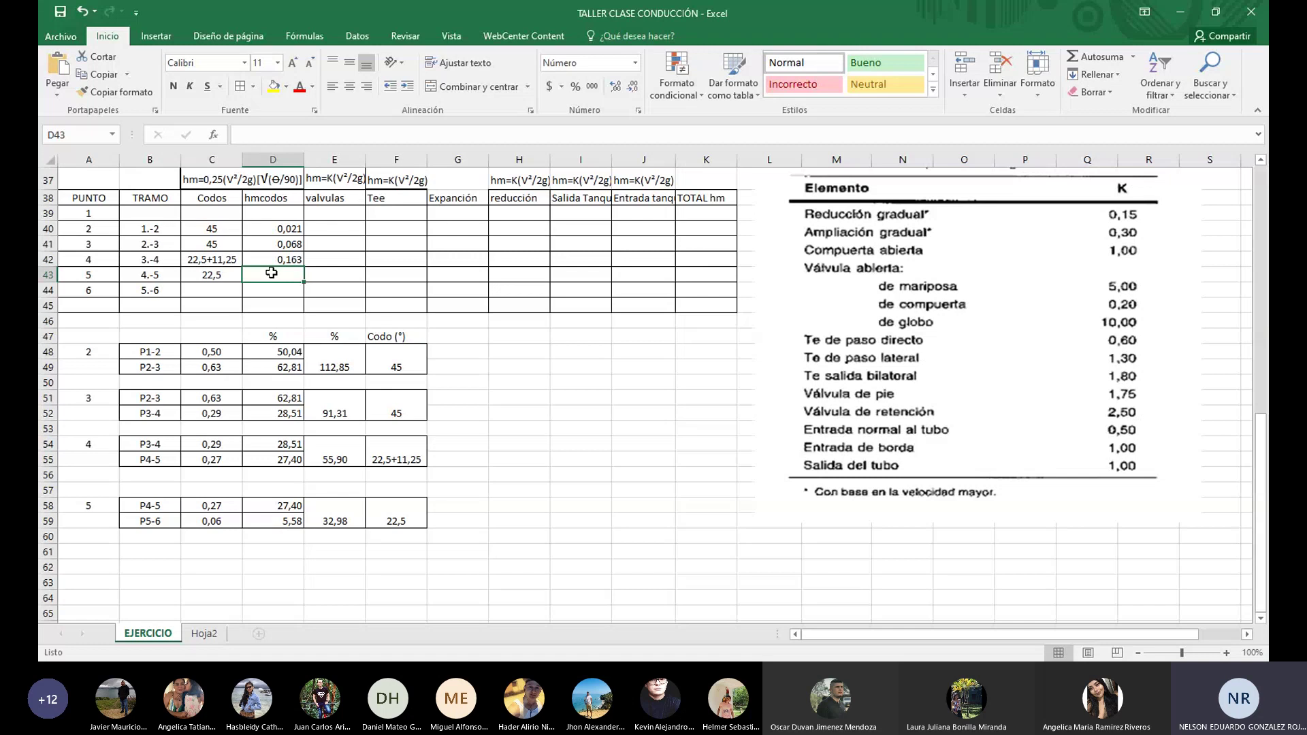
text(=)
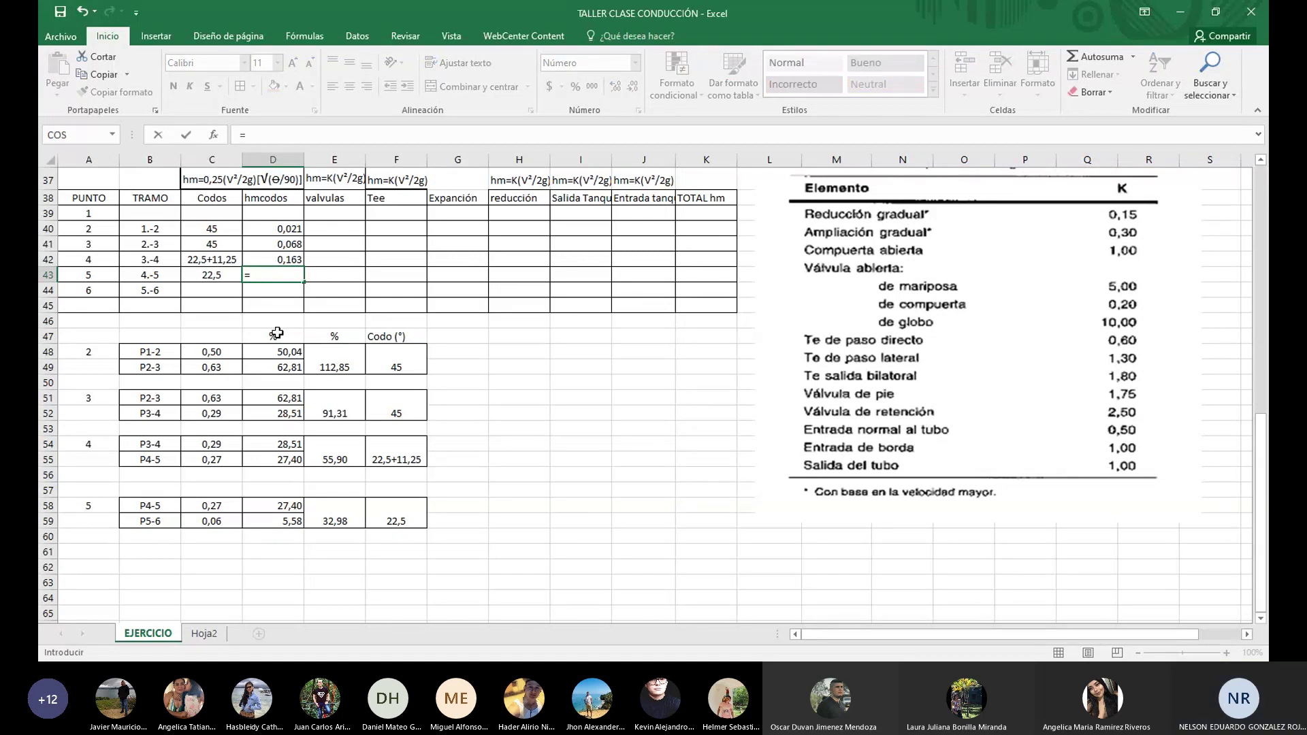
text(0,25*)
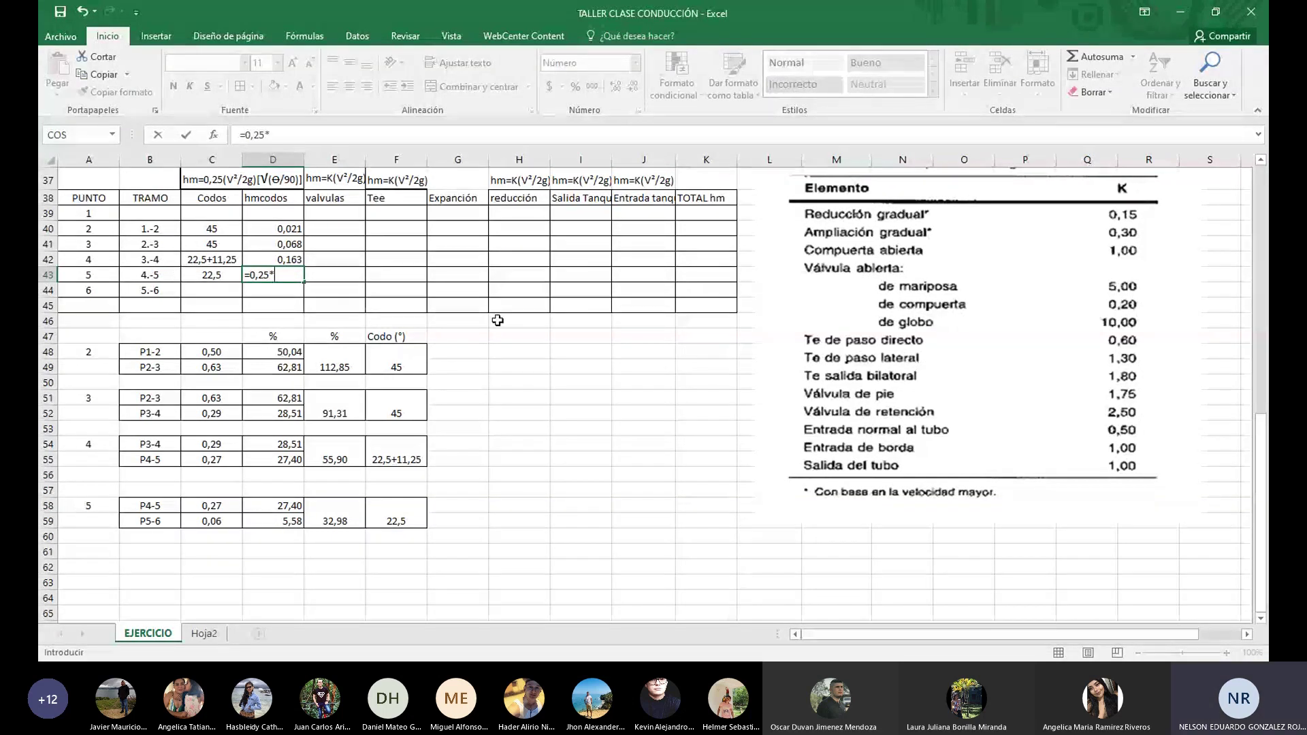
scroll(371, 309, up, 12)
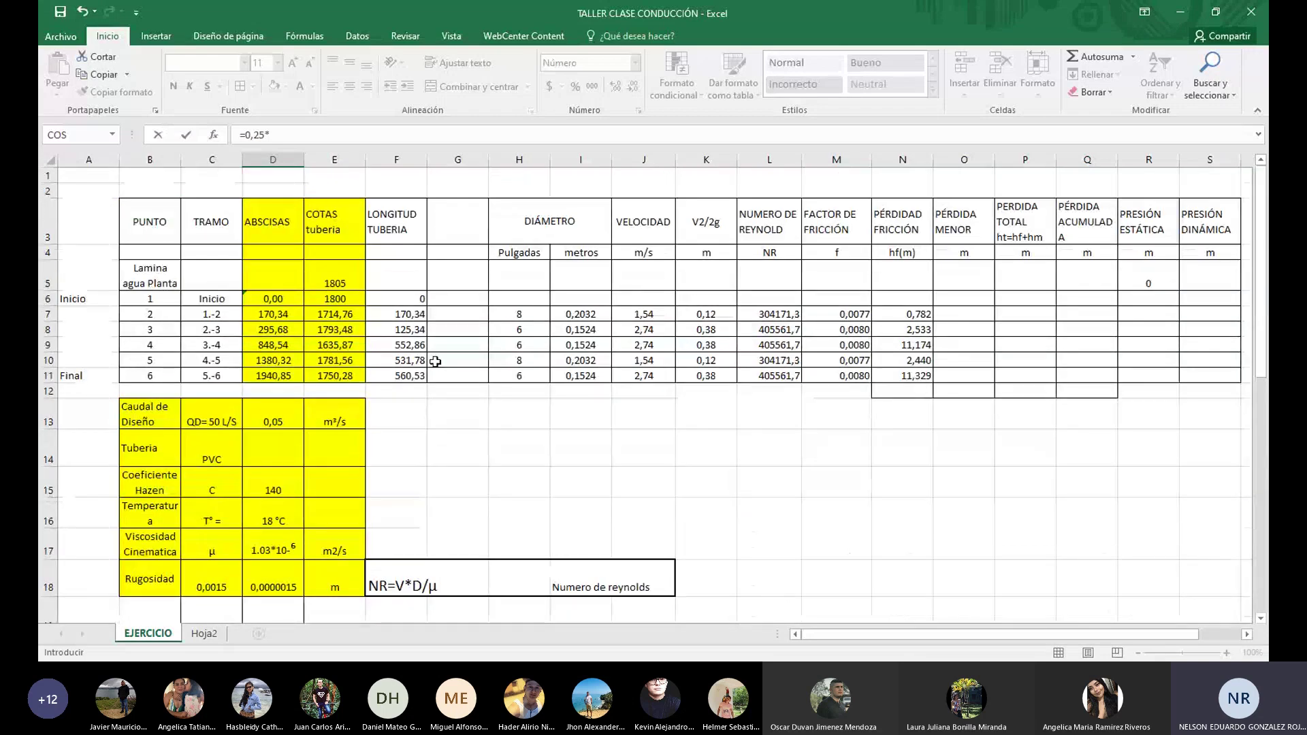
click(709, 361)
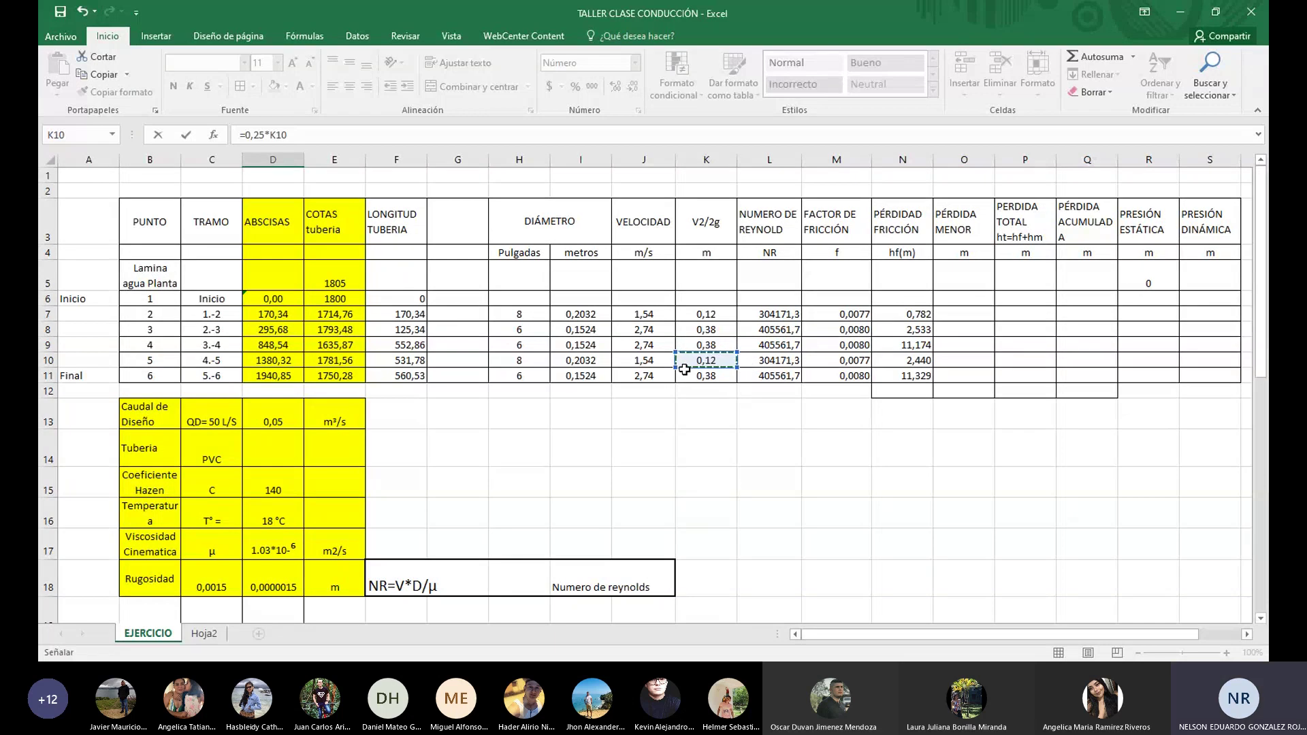
key(Escape)
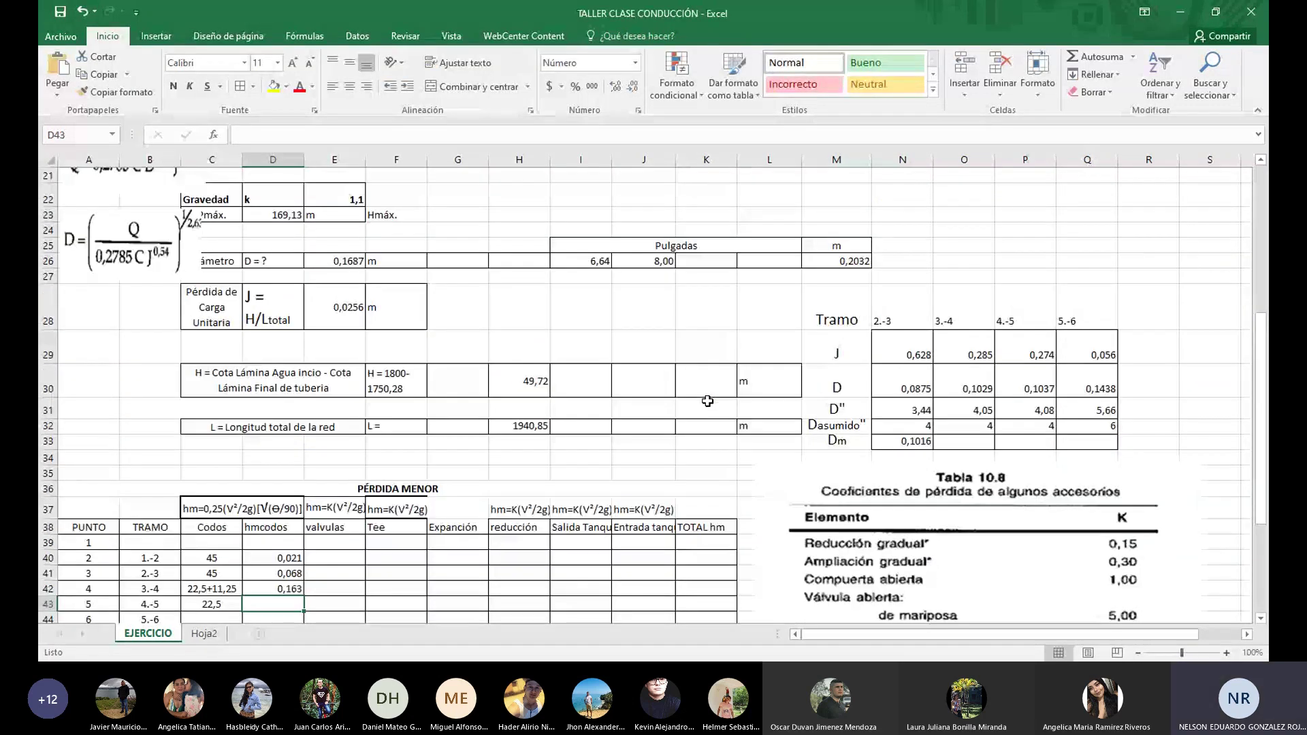
Set the diameter of tramo 4-5 in H10 to 6 inches
scroll(560, 334, up, 7)
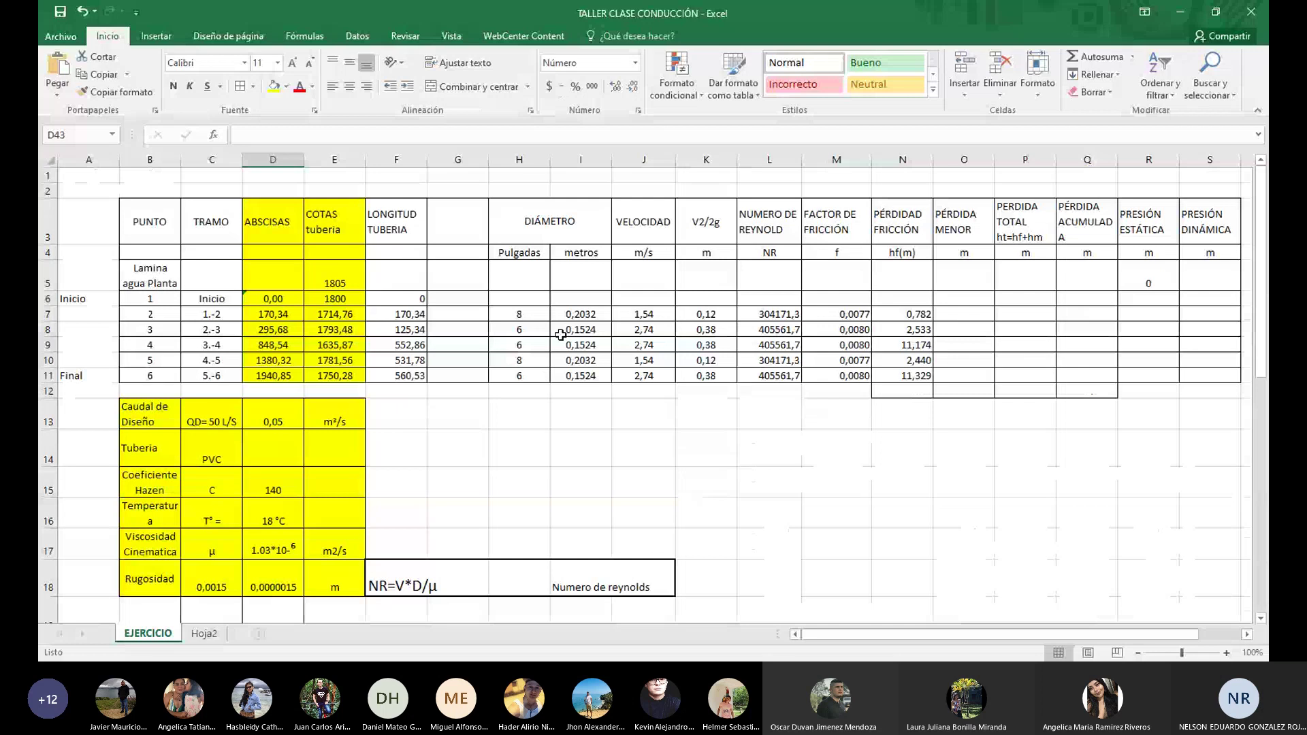
click(547, 360)
text(6)
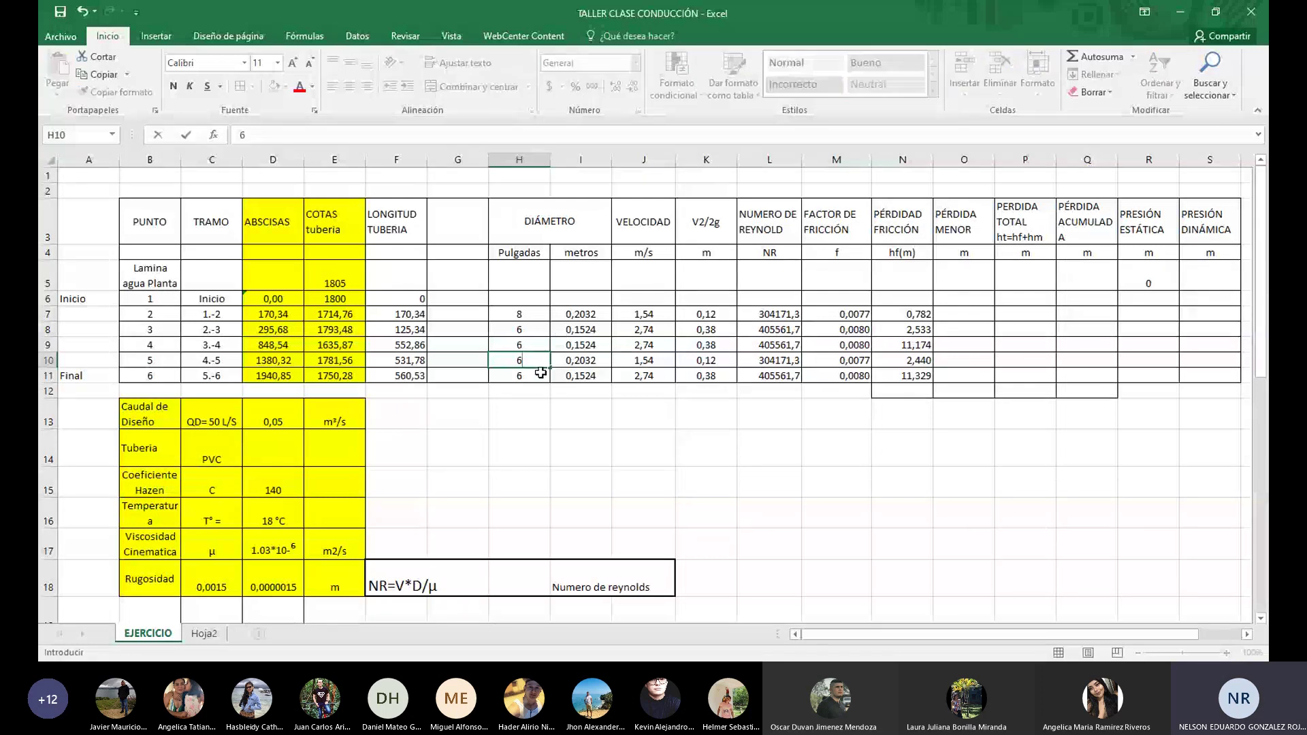
scroll(540, 373, down, 11)
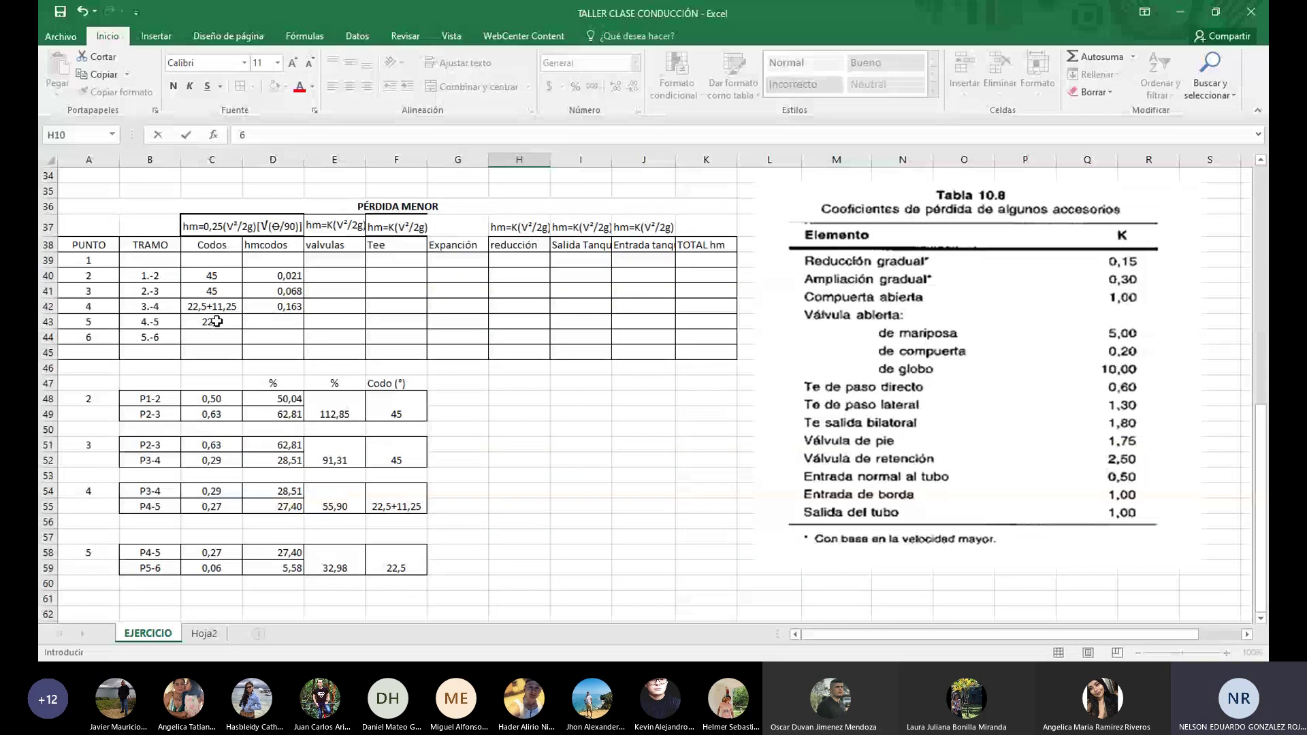
Start the point 5 elbow loss formula in D43 with the V2/2g value of tramo 4-5, giving =0,25*K10*
click(290, 323)
text(=)
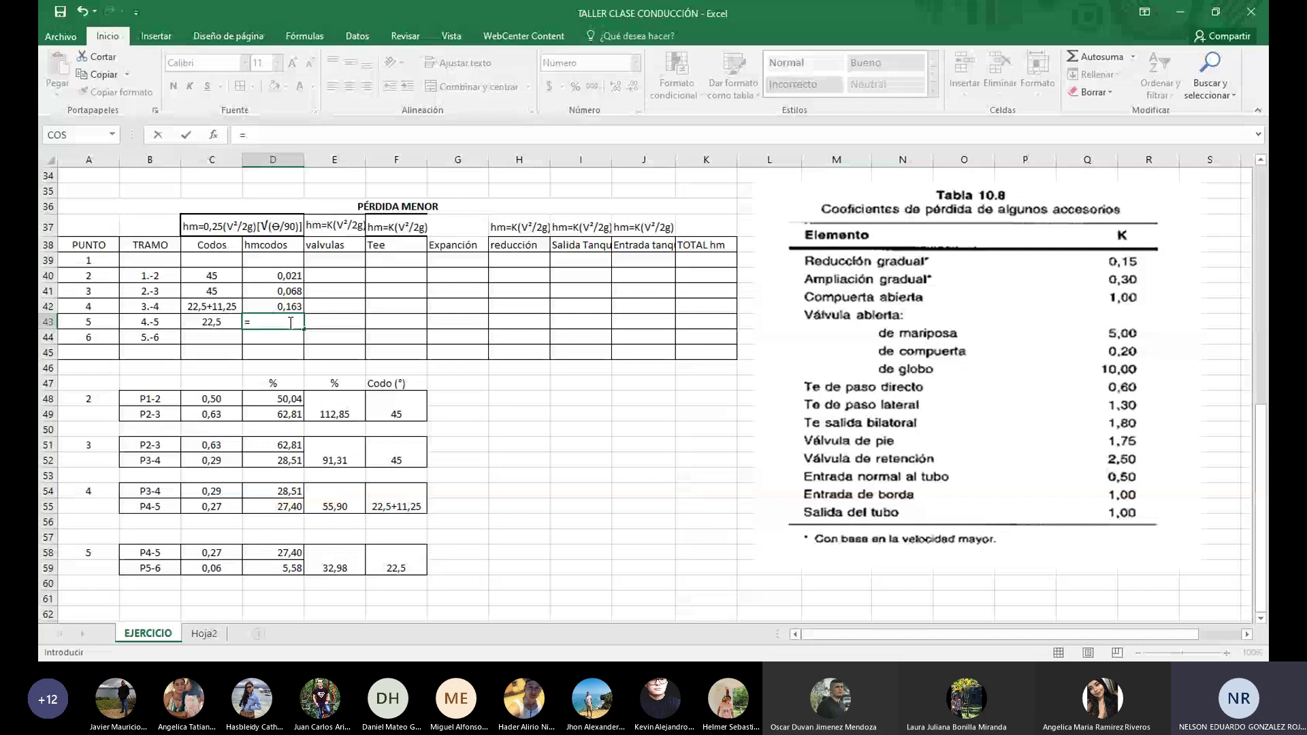
text(0,25*)
scroll(300, 320, up, 11)
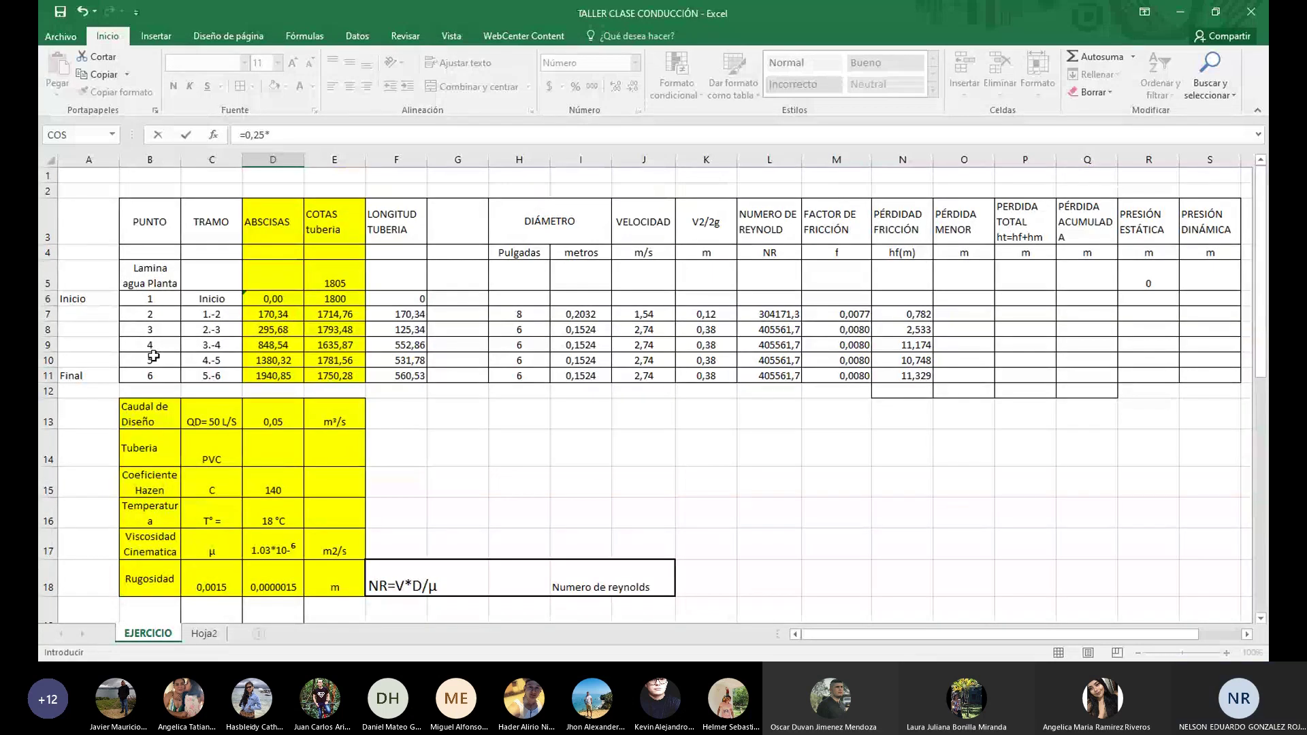
click(721, 360)
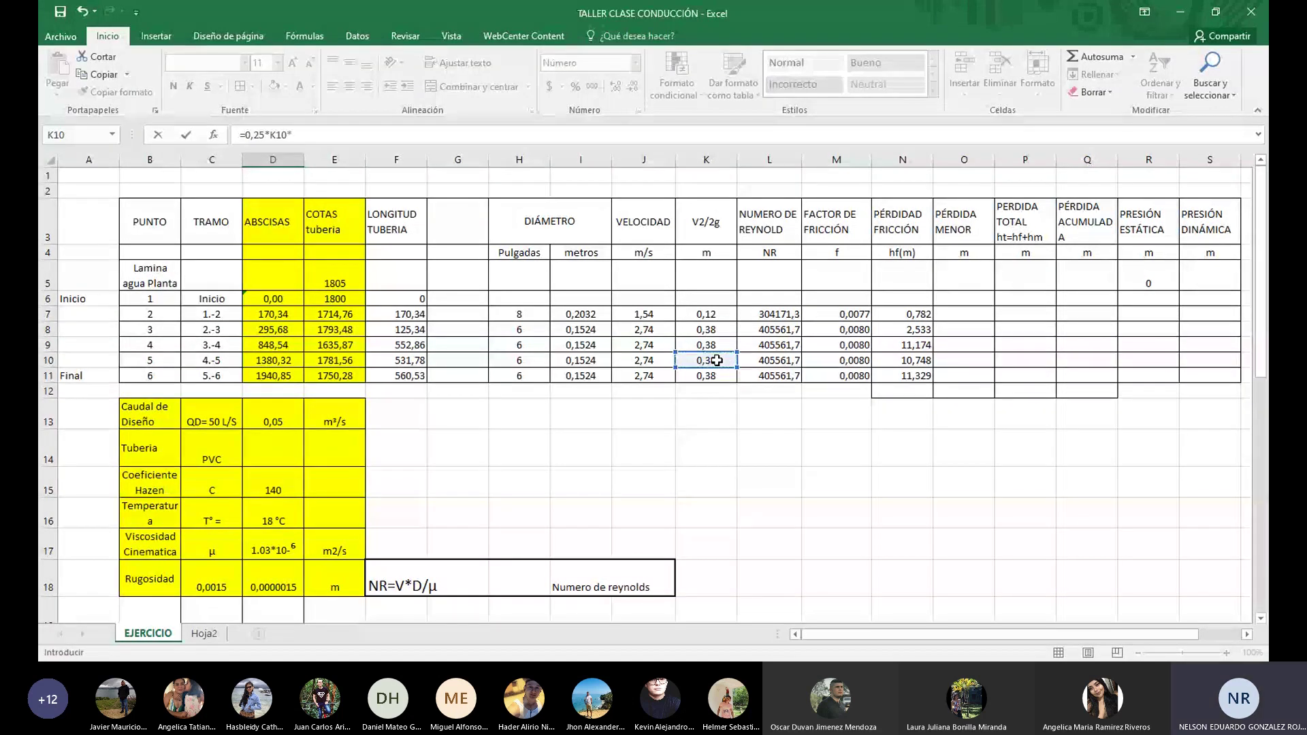
scroll(680, 371, down, 13)
text(*)
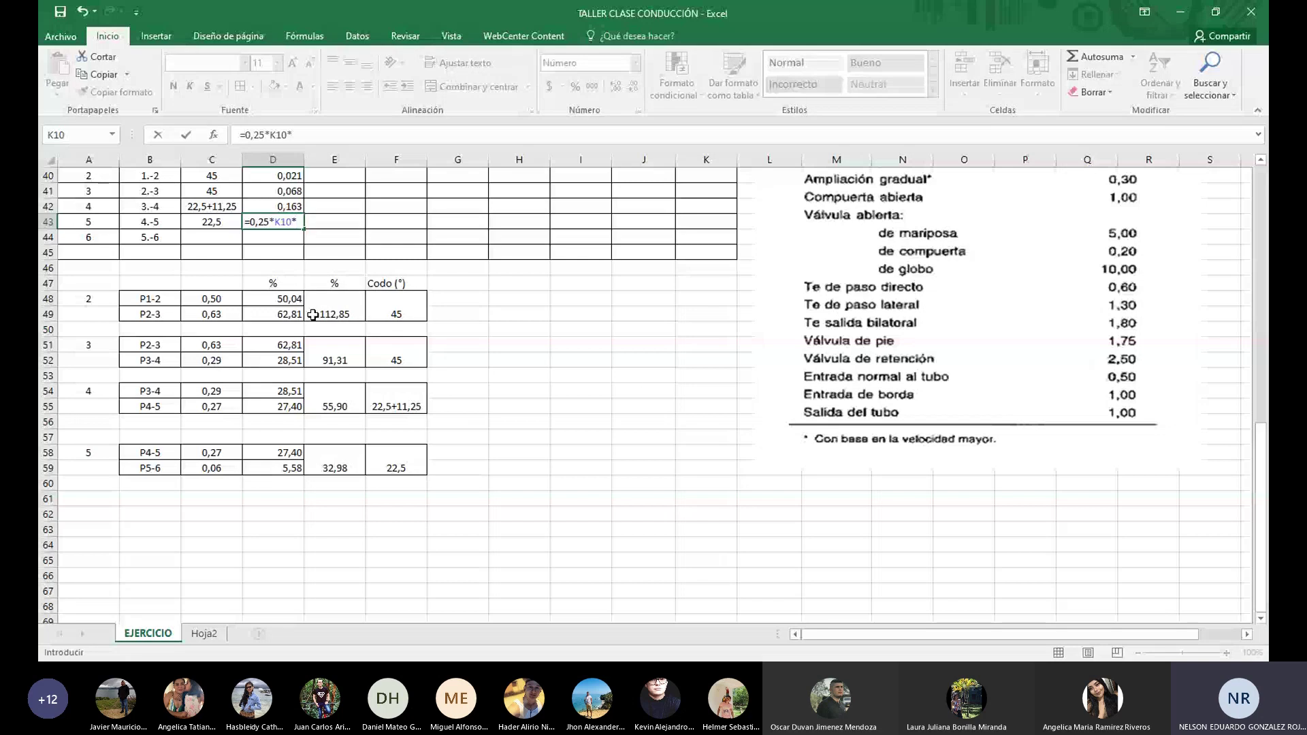
Complete the D43 formula with the elbow angle root, giving =0,25*K10*RAIZ(F58/90), enter it and save the workbook
scroll(323, 309, up, 1)
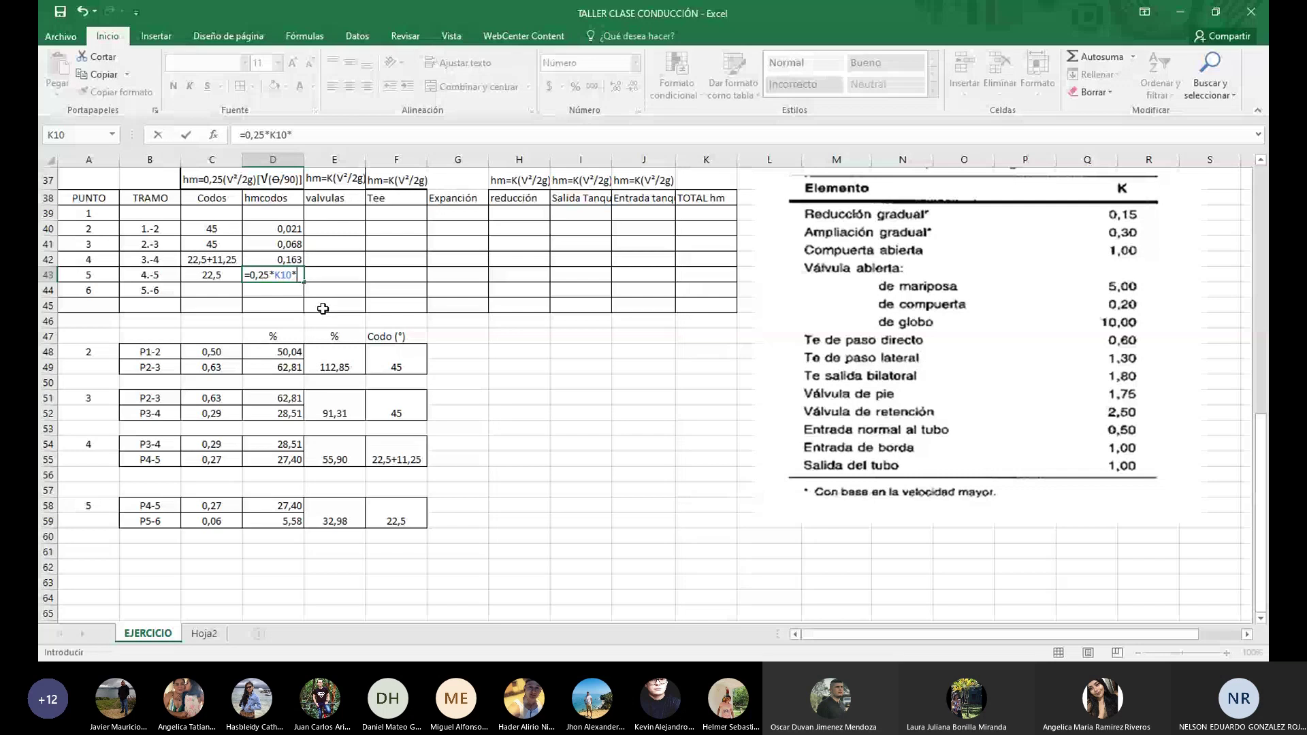
text(rai)
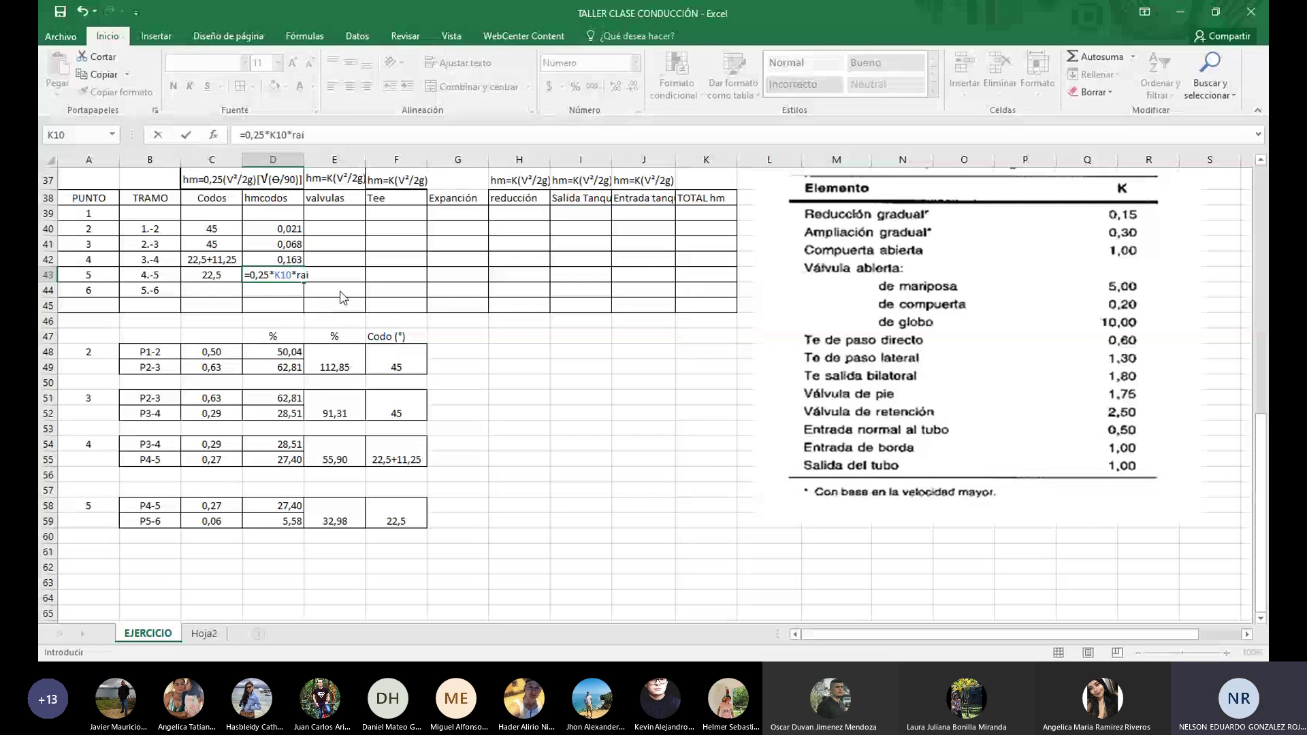
key(Tab)
click(391, 519)
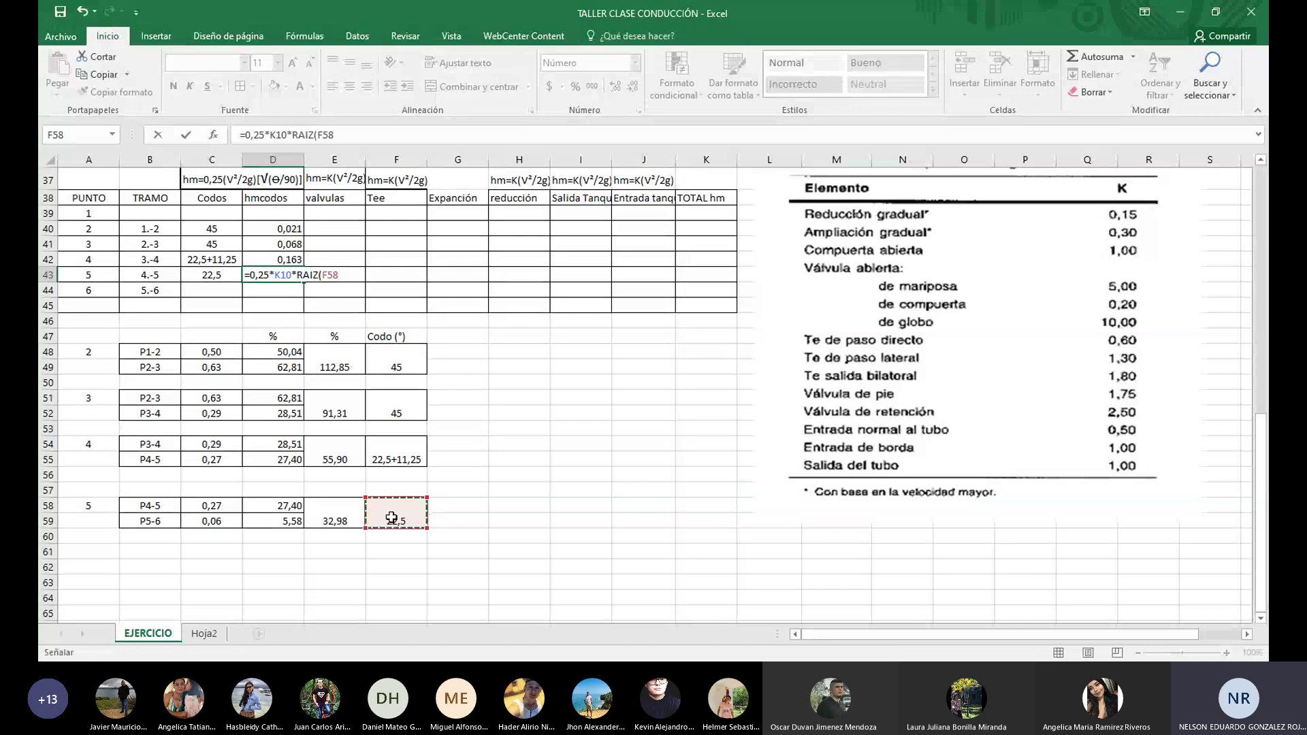
text(/90)
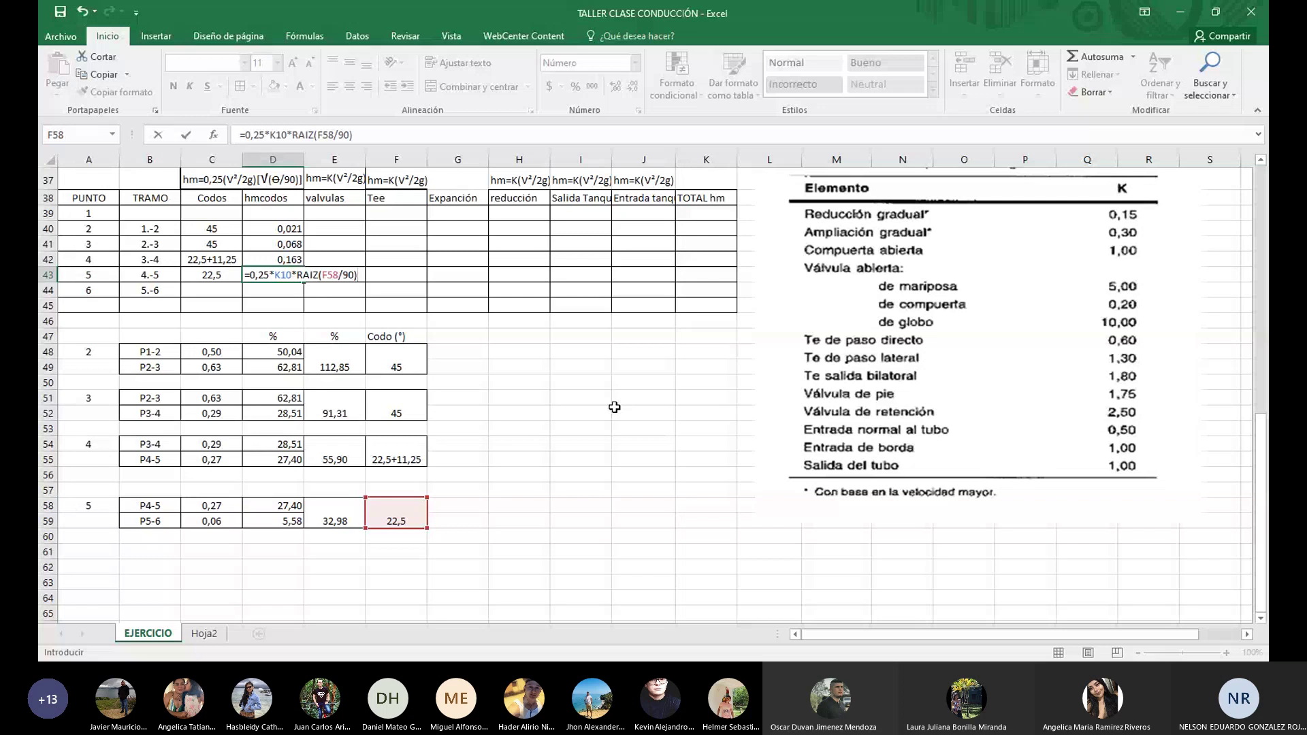
text())
key(Return)
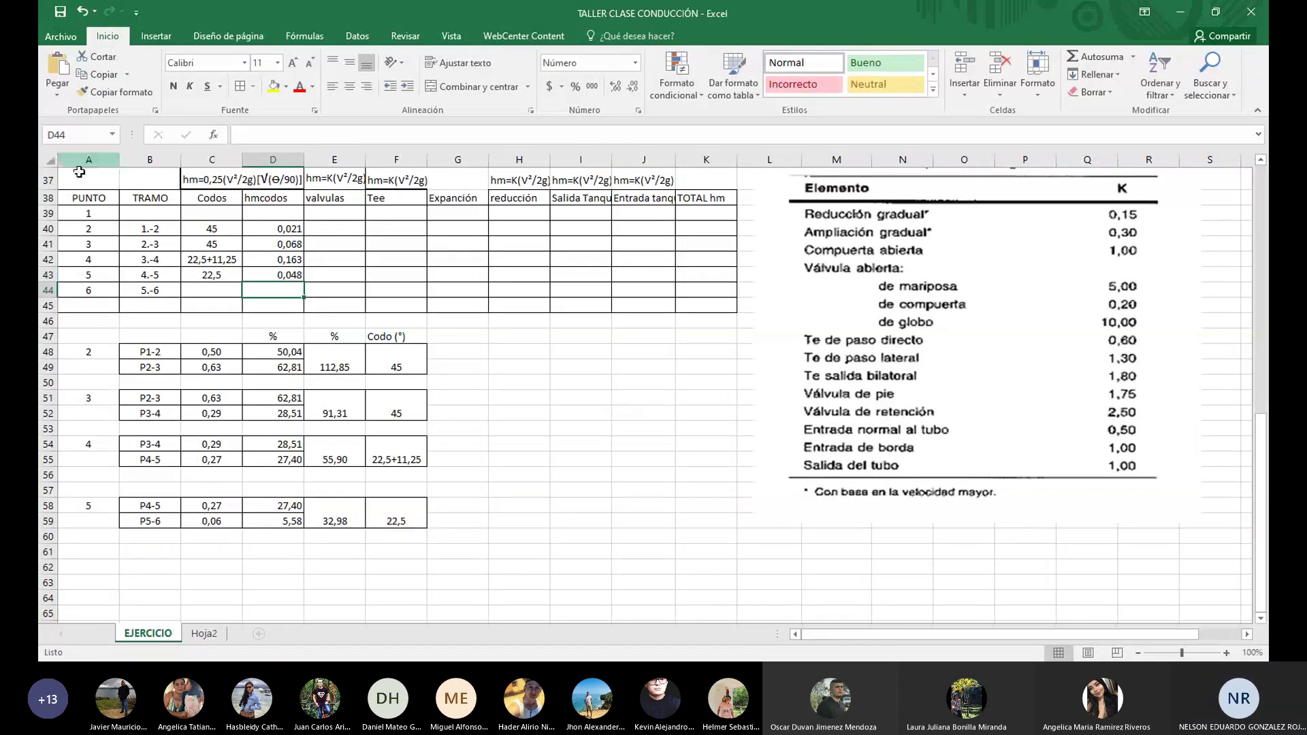
click(60, 13)
Review the elbow losses of points 2 to 5 in D40:D43 and the valvulas column's formula heading
drag(271, 226, 273, 275)
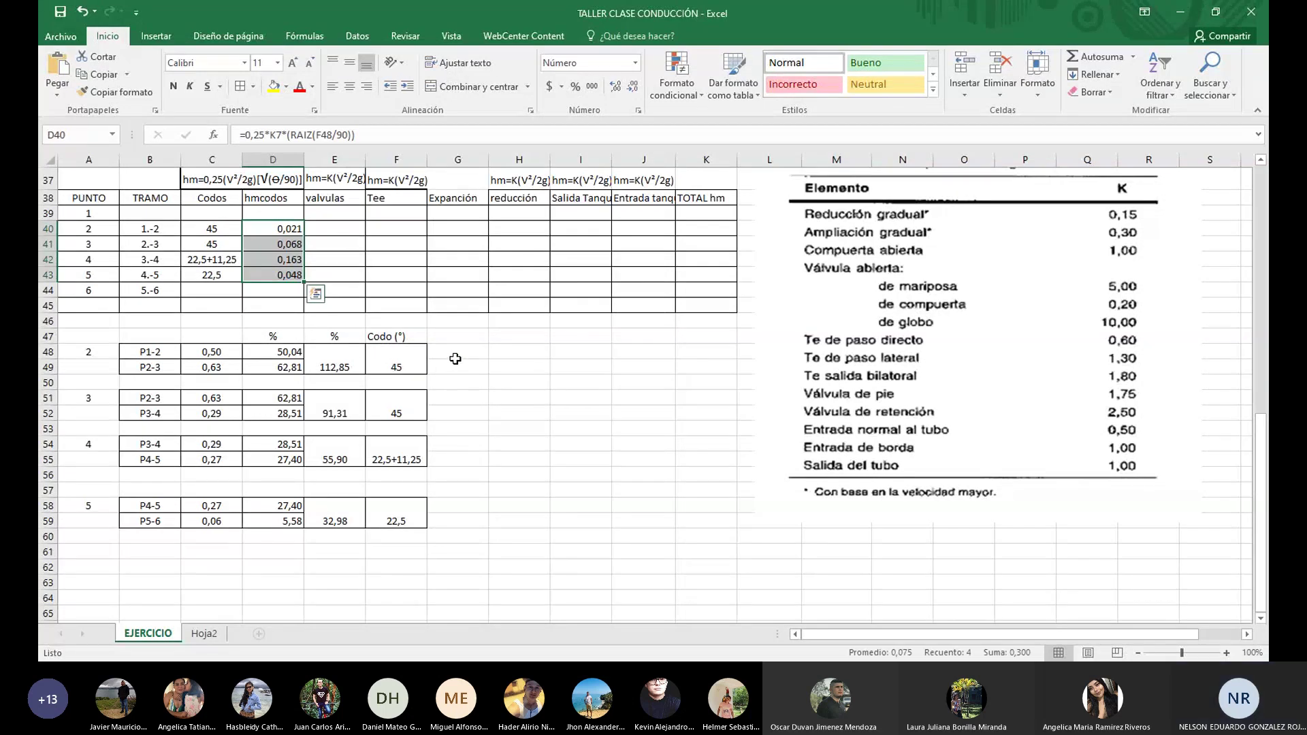
scroll(455, 359, up, 1)
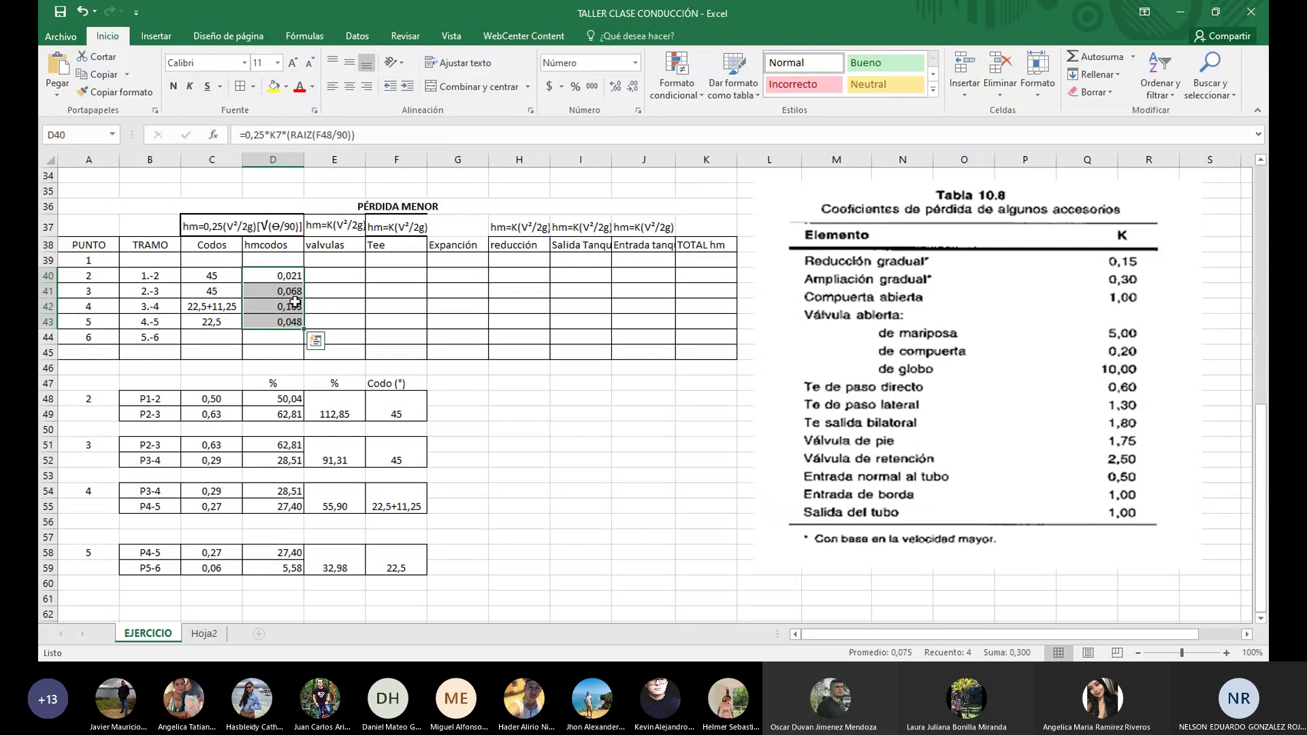
drag(291, 276, 291, 322)
click(558, 462)
click(333, 246)
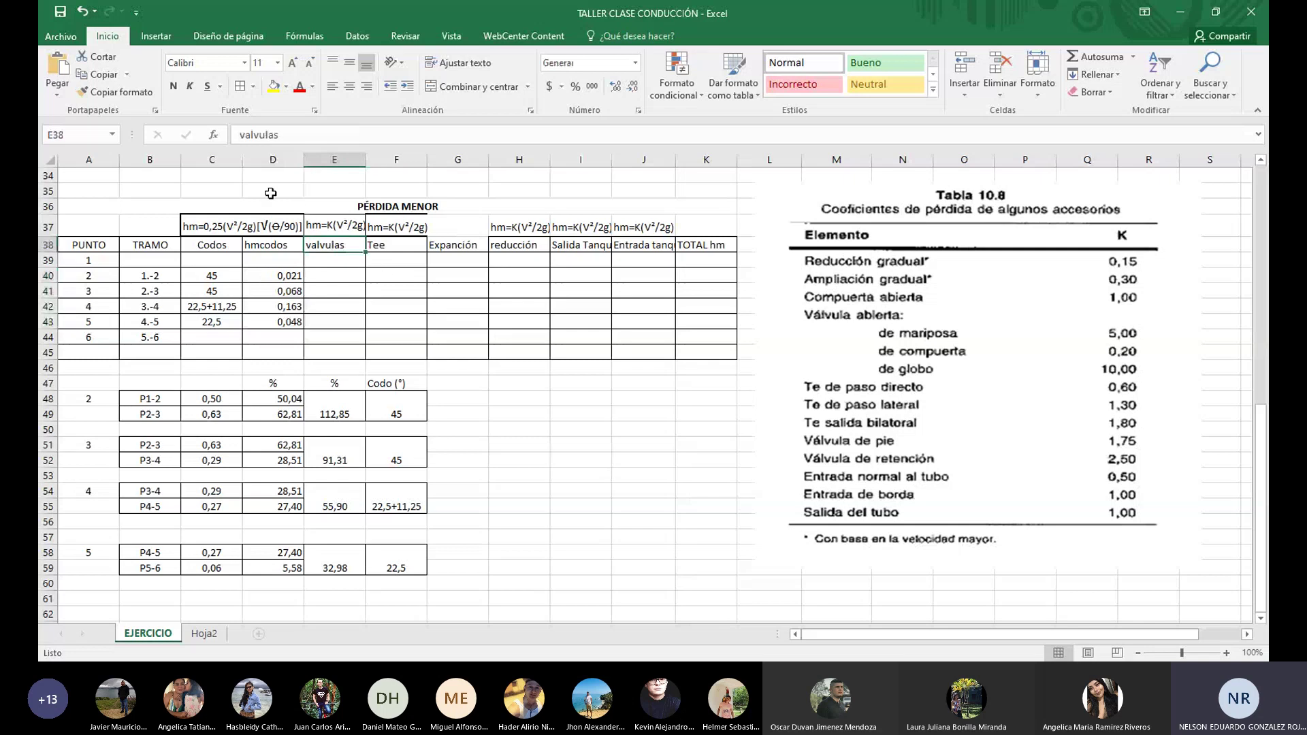
double_click(329, 231)
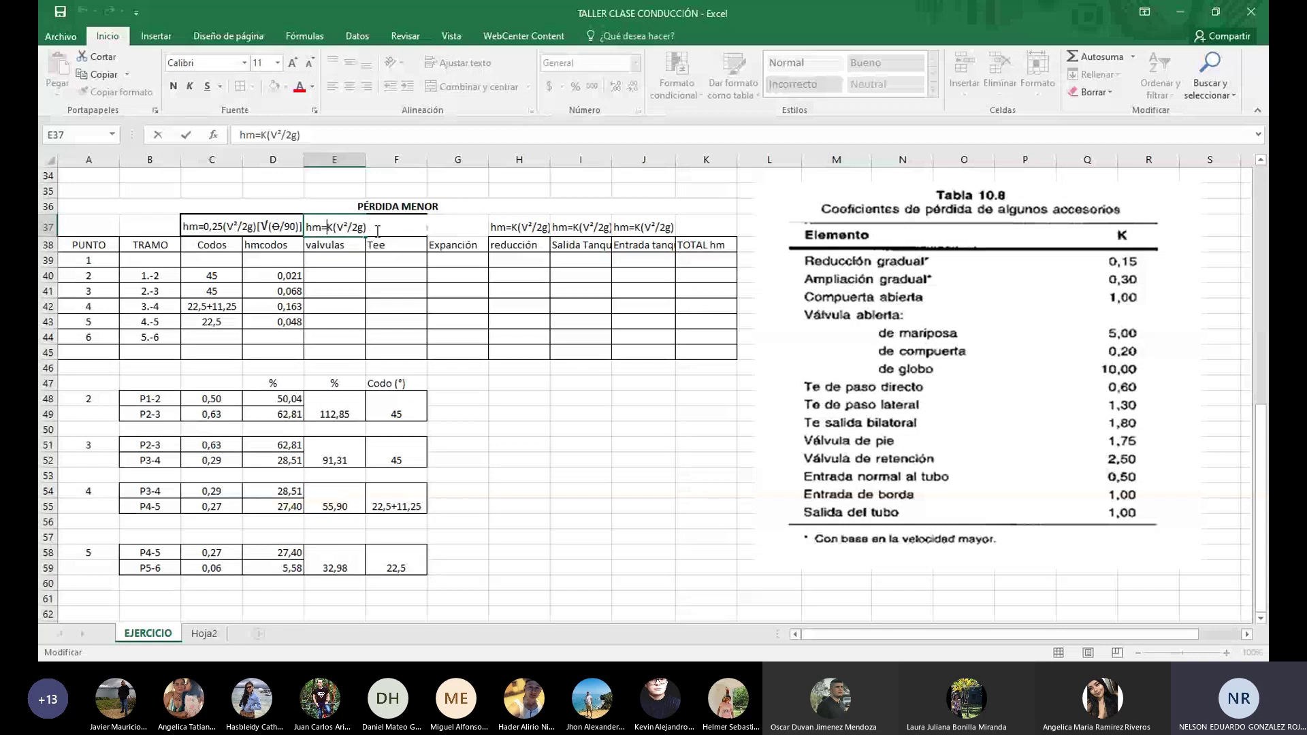
click(346, 272)
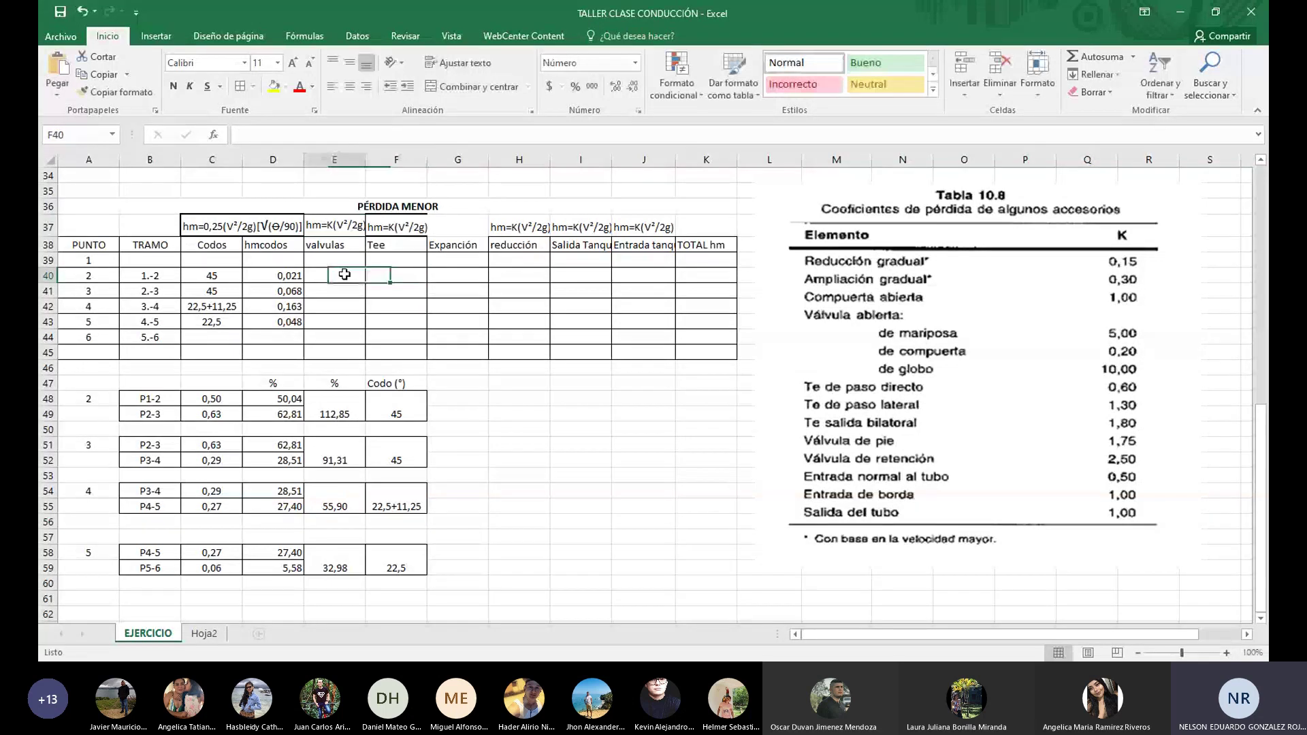
Move the Tabla 10.8 coefficients image closer to the minor loss table and examine the valve coefficients and the tramo data
drag(984, 418, 778, 410)
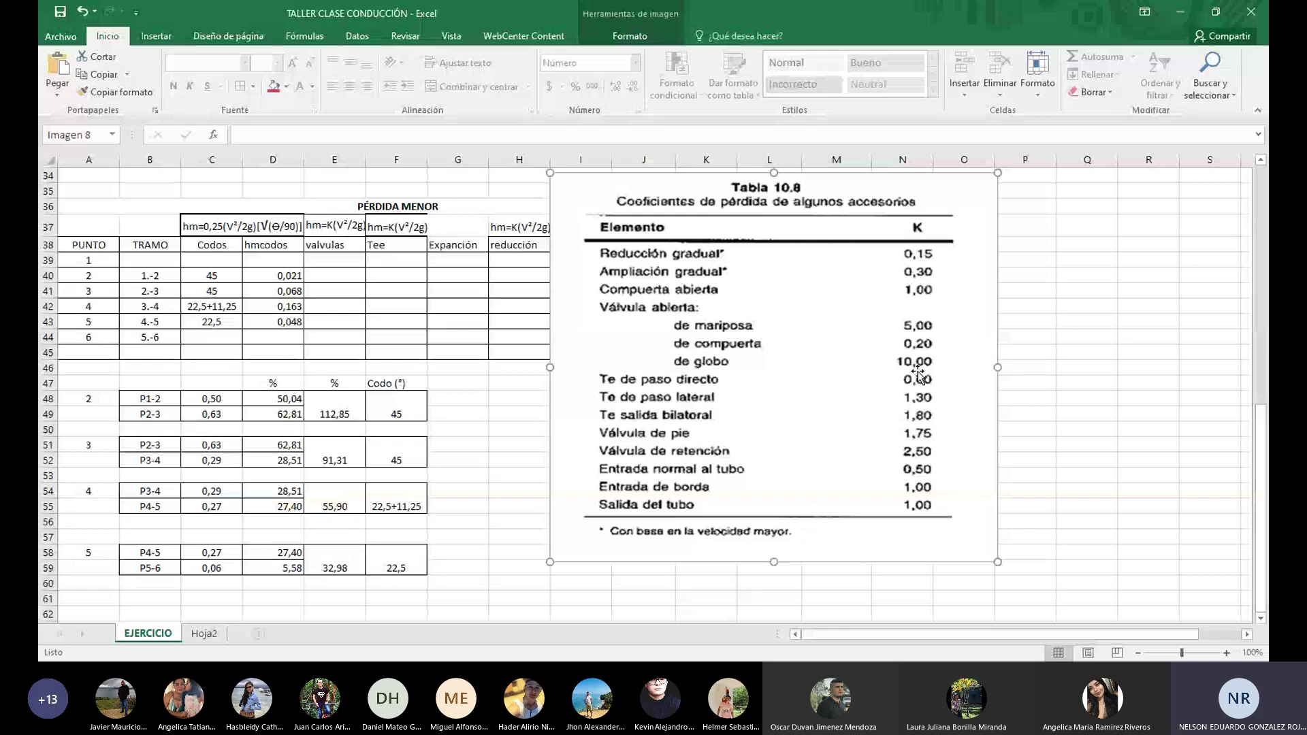
drag(918, 373, 1010, 369)
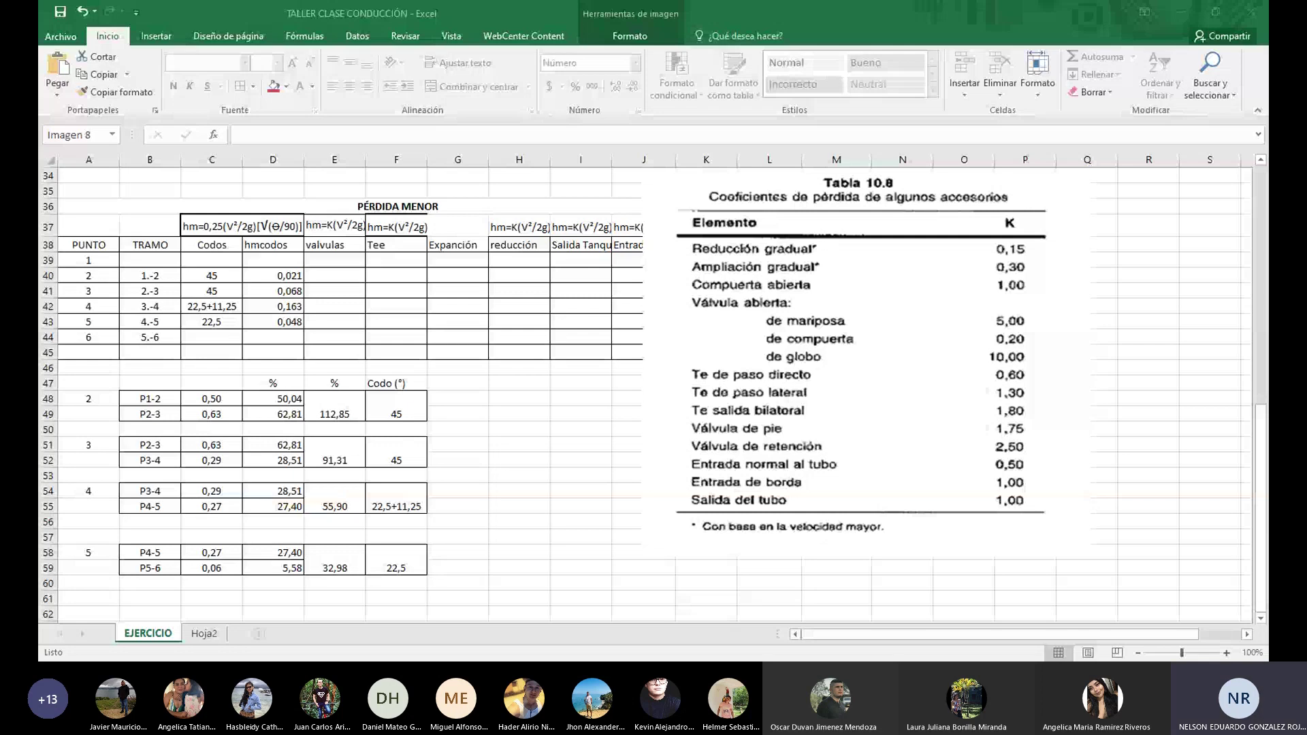
click(784, 326)
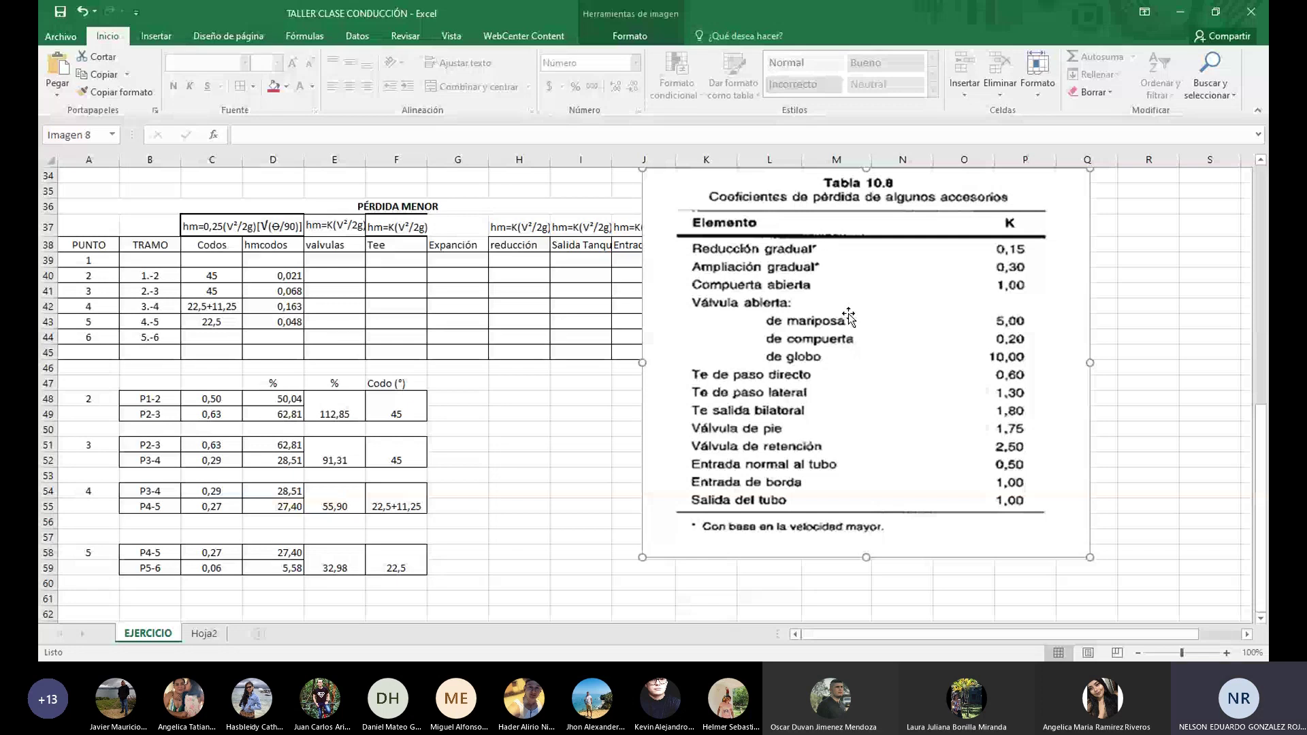
scroll(848, 314, up, 11)
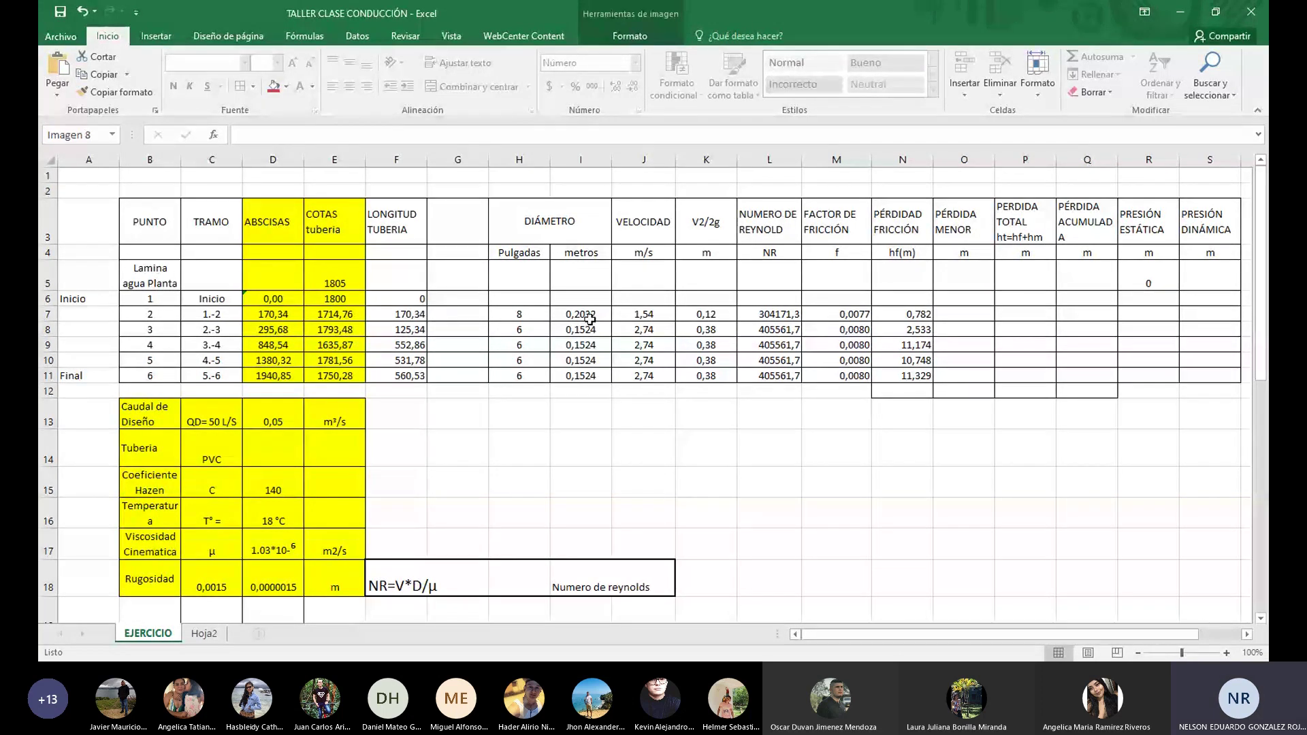
scroll(610, 320, down, 3)
scroll(608, 440, down, 8)
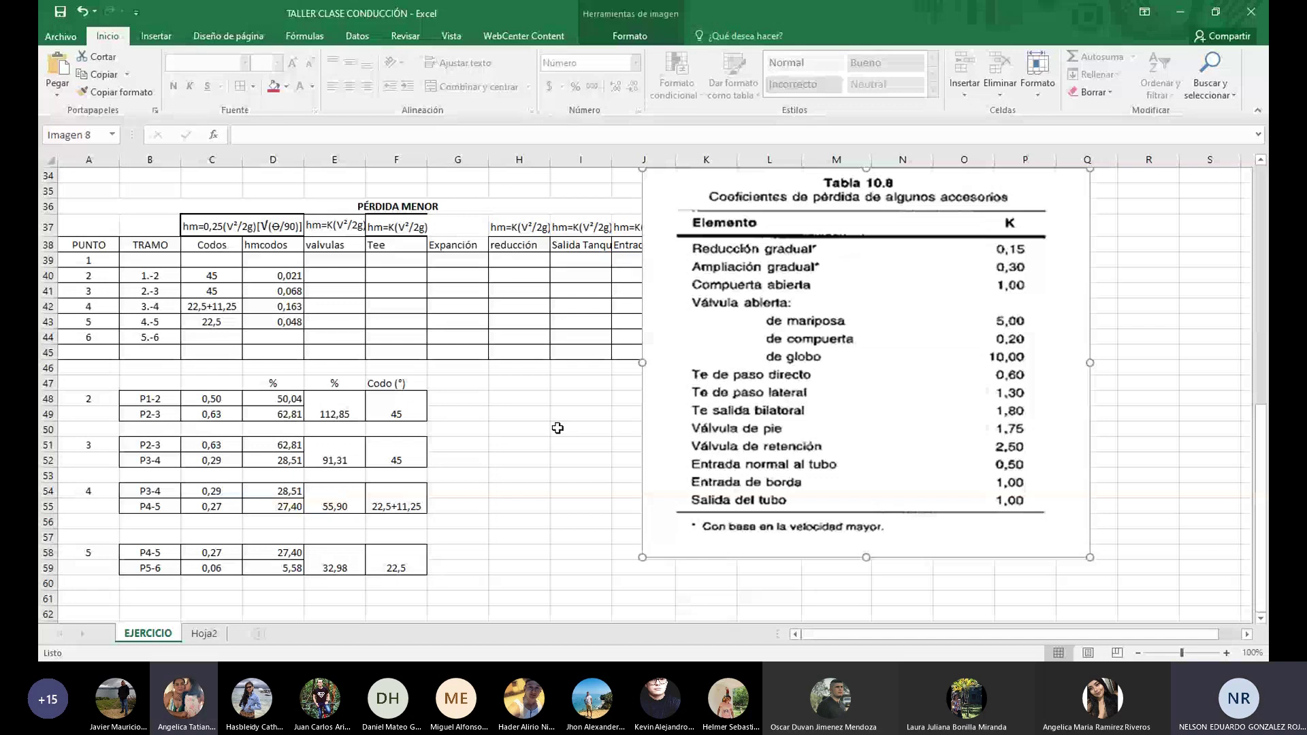
Move the Tabla 10.8 image clear of the minor loss table, beyond the TOTAL hm column
click(345, 261)
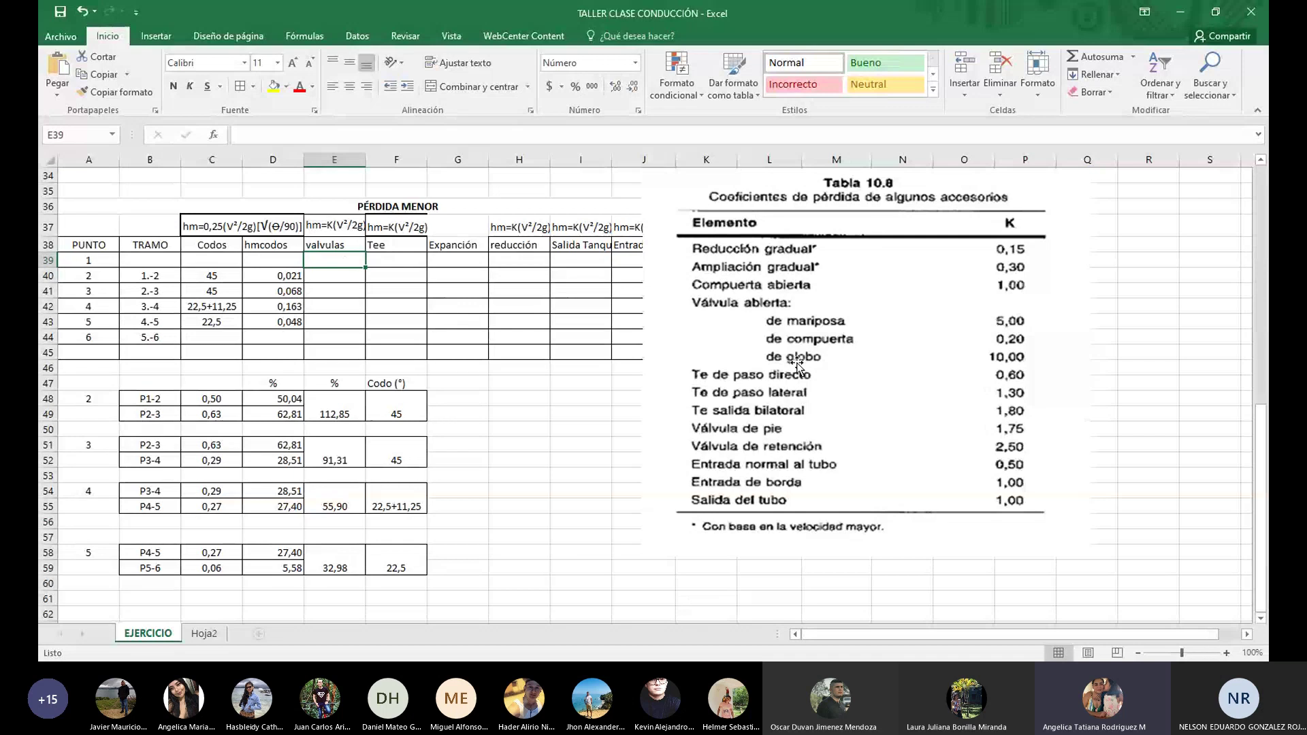
drag(797, 364, 913, 364)
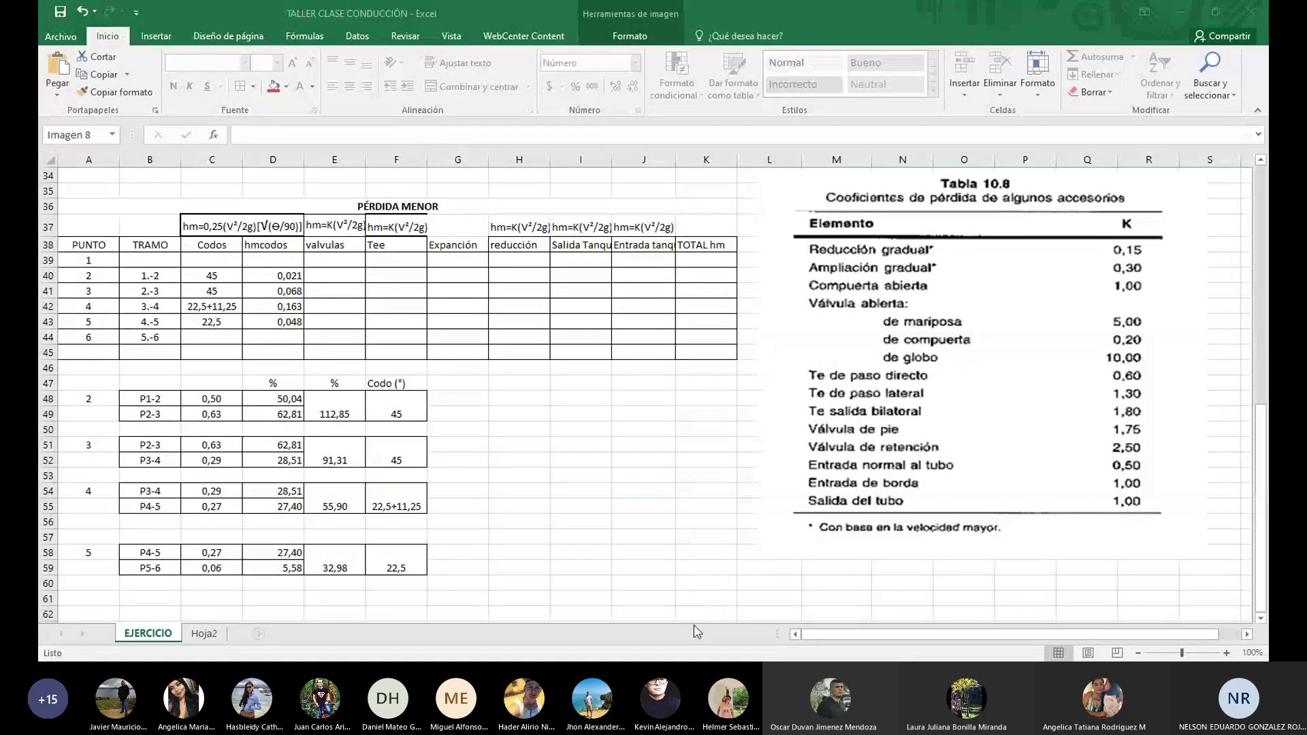
key(alt+Tab)
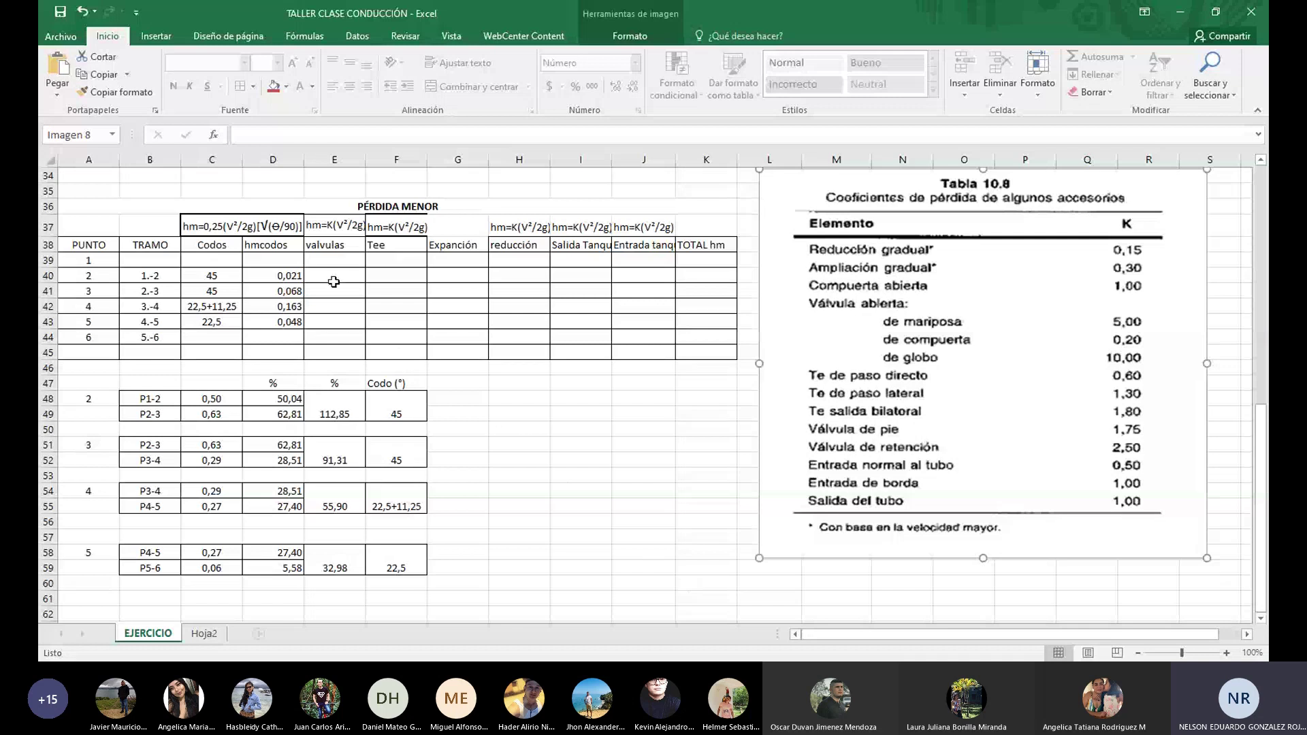
Enter the valve loss for point 1 in E39 as =0,2*K7, using the gate valve coefficient and tramo 1-2 velocity head
click(335, 261)
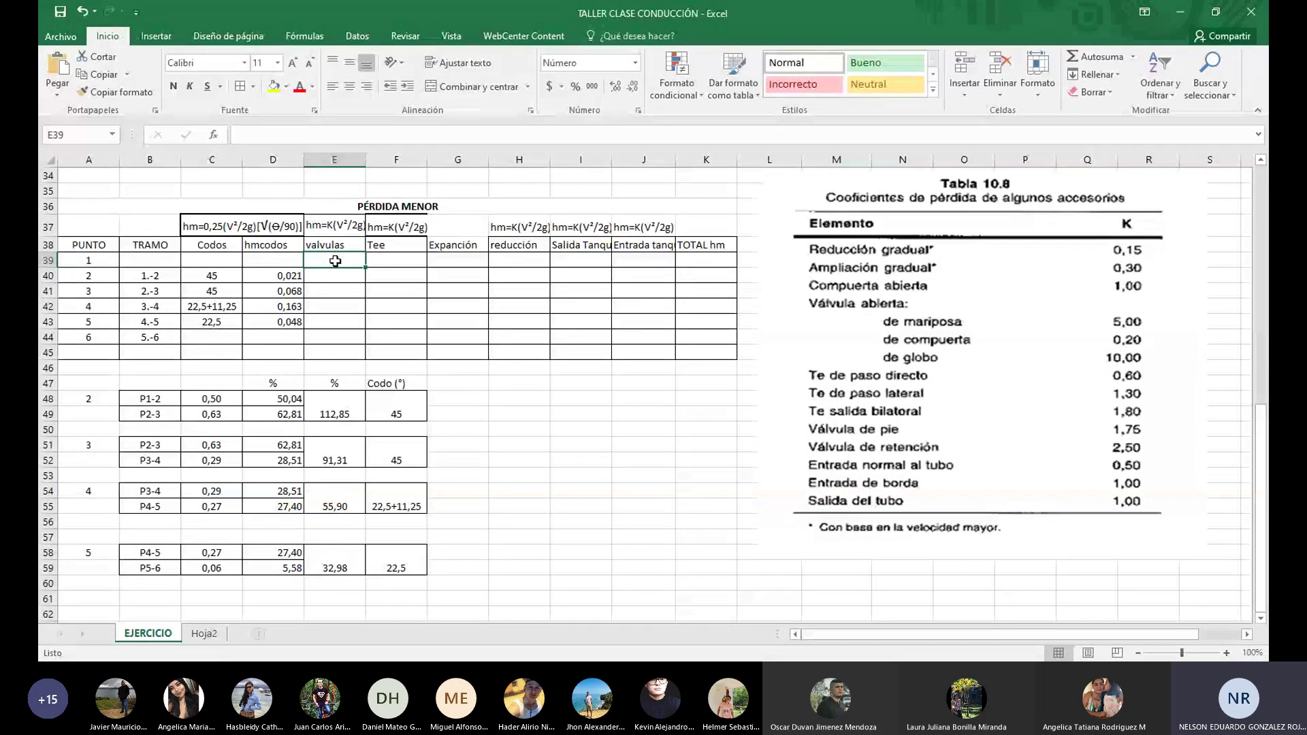
text(=)
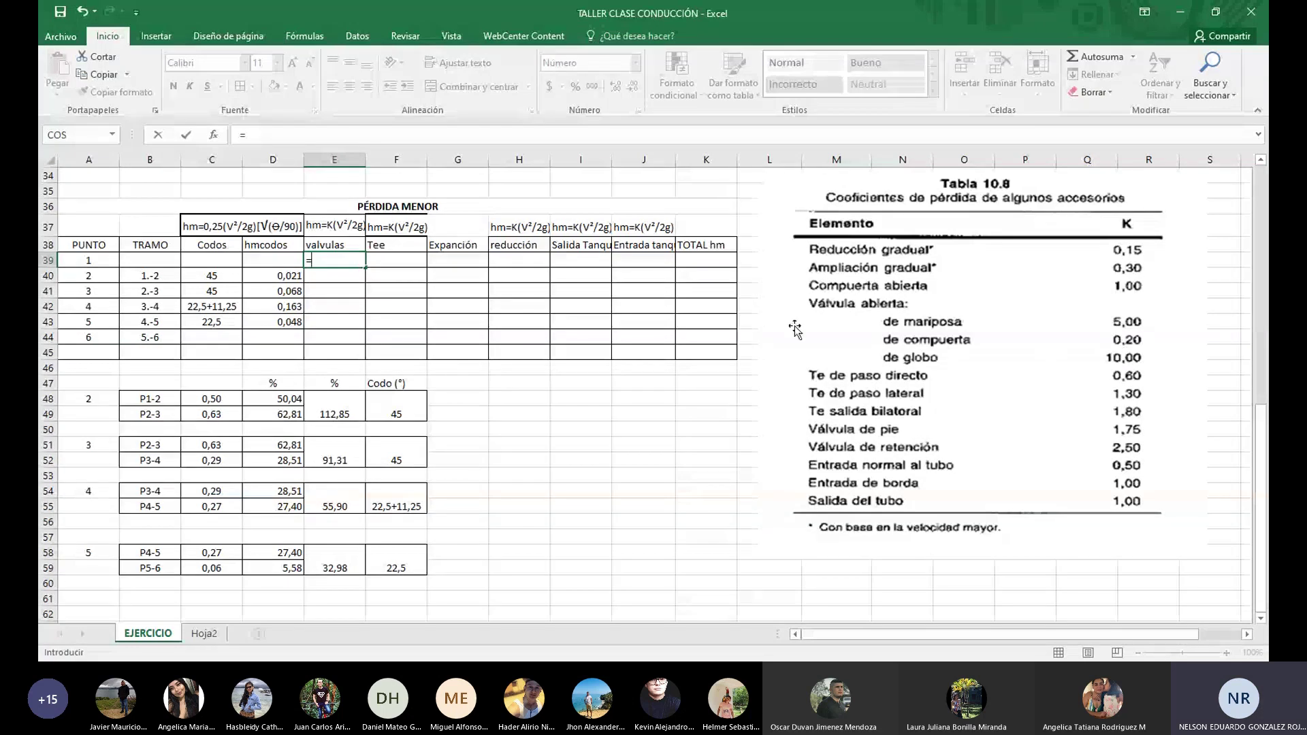
text(0,2*)
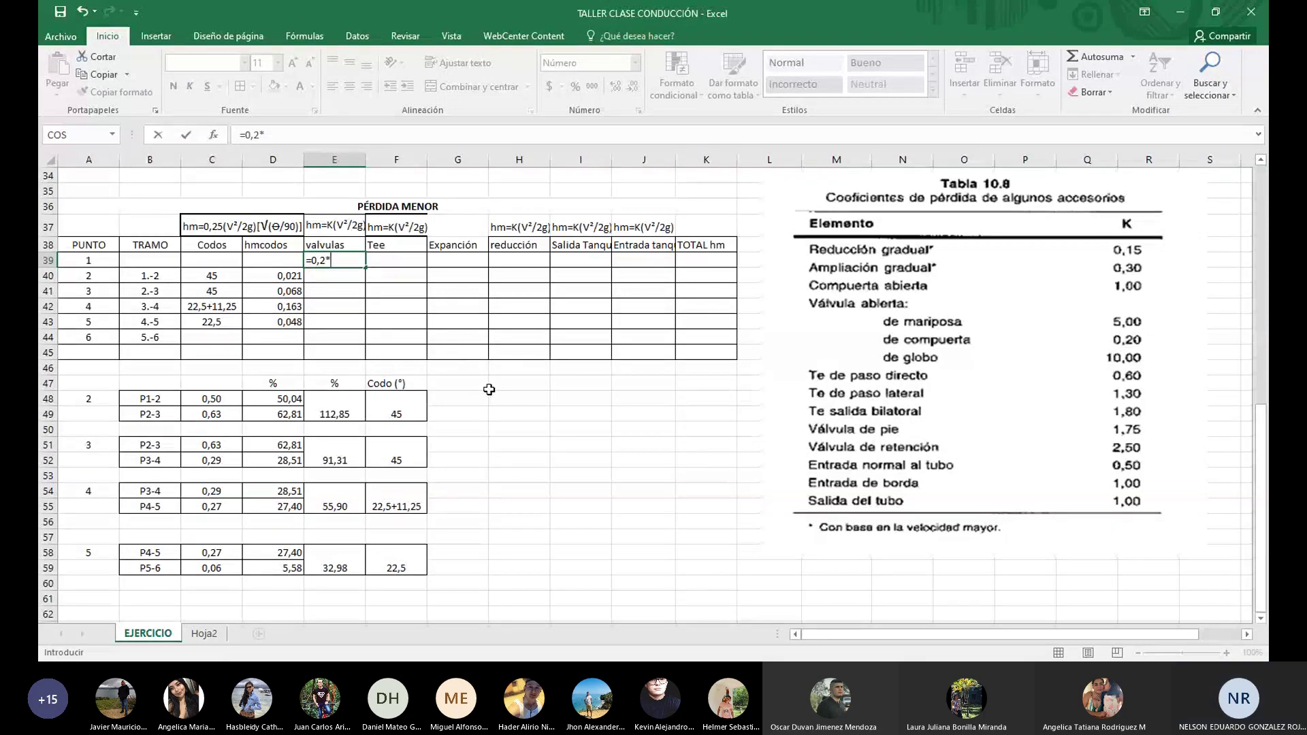
scroll(489, 390, up, 1)
scroll(489, 390, up, 1)
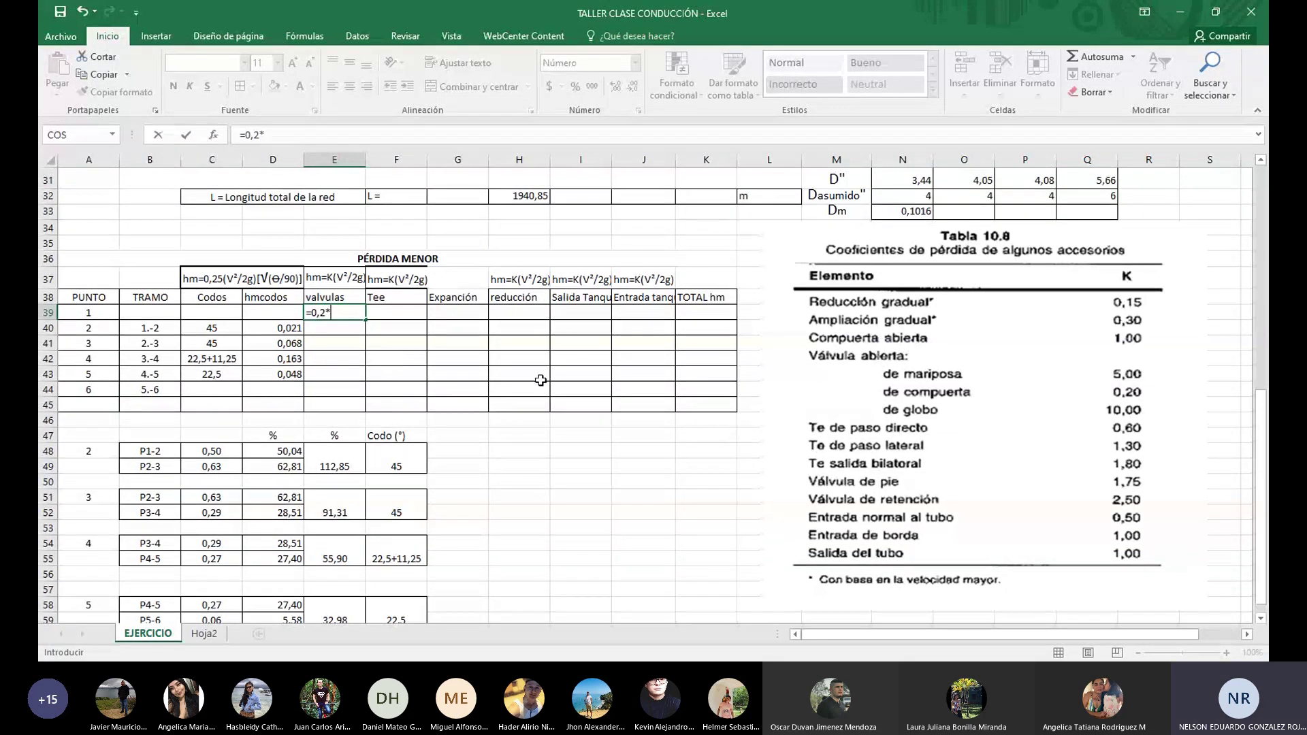
scroll(531, 375, up, 4)
scroll(531, 375, up, 6)
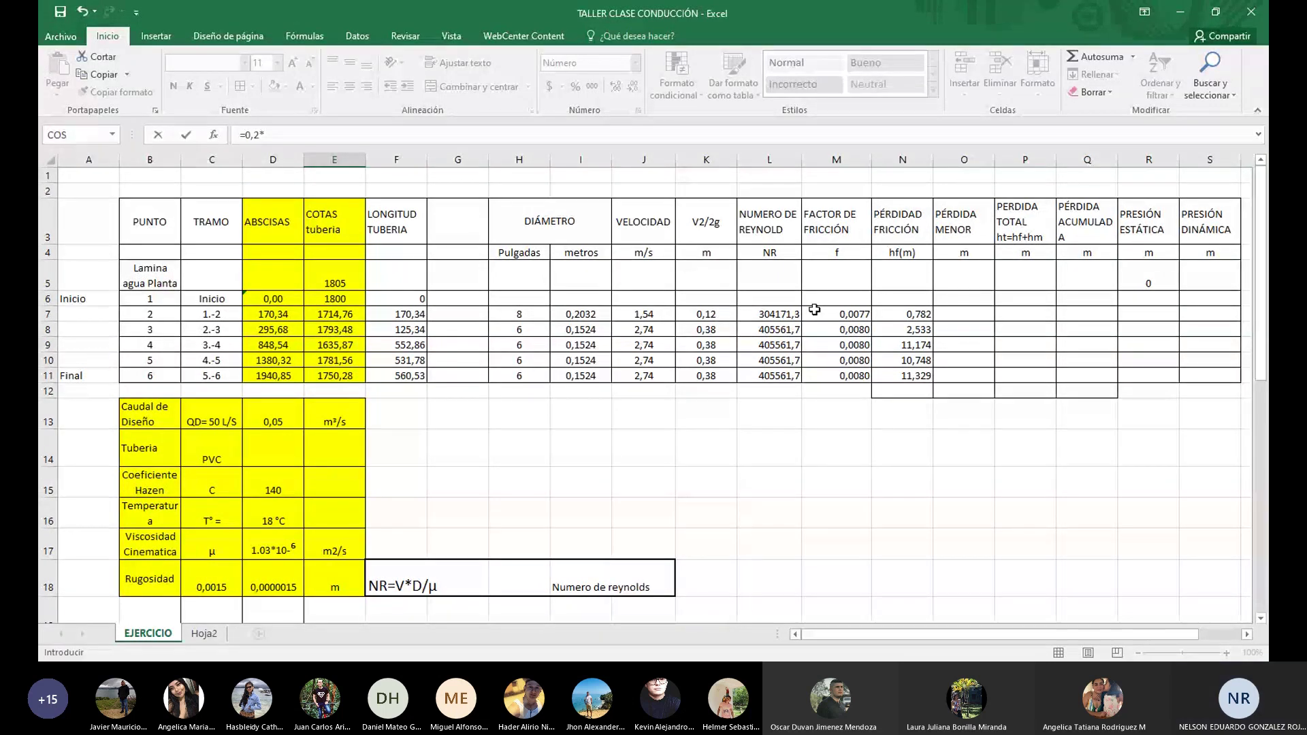
click(708, 313)
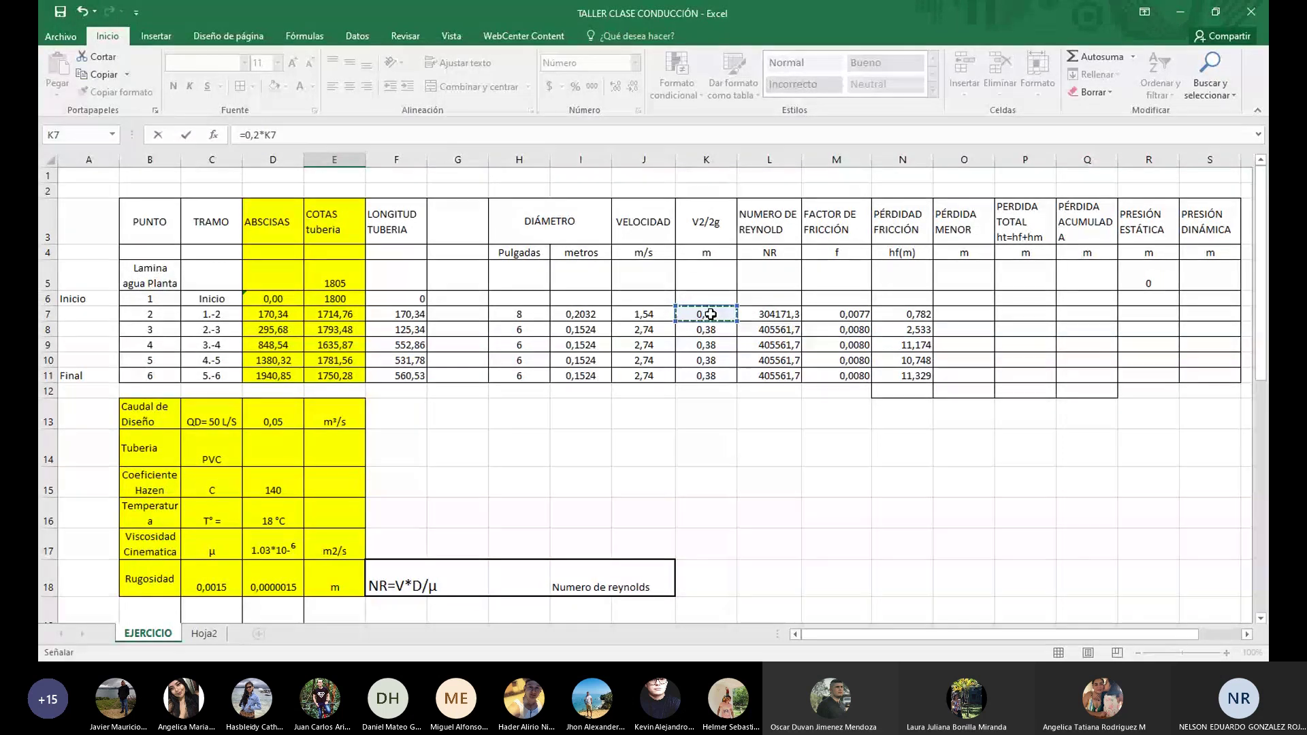
key(Return)
Check the valve loss formula in E39 and review the tramo data in the main pipeline table
scroll(519, 484, down, 2)
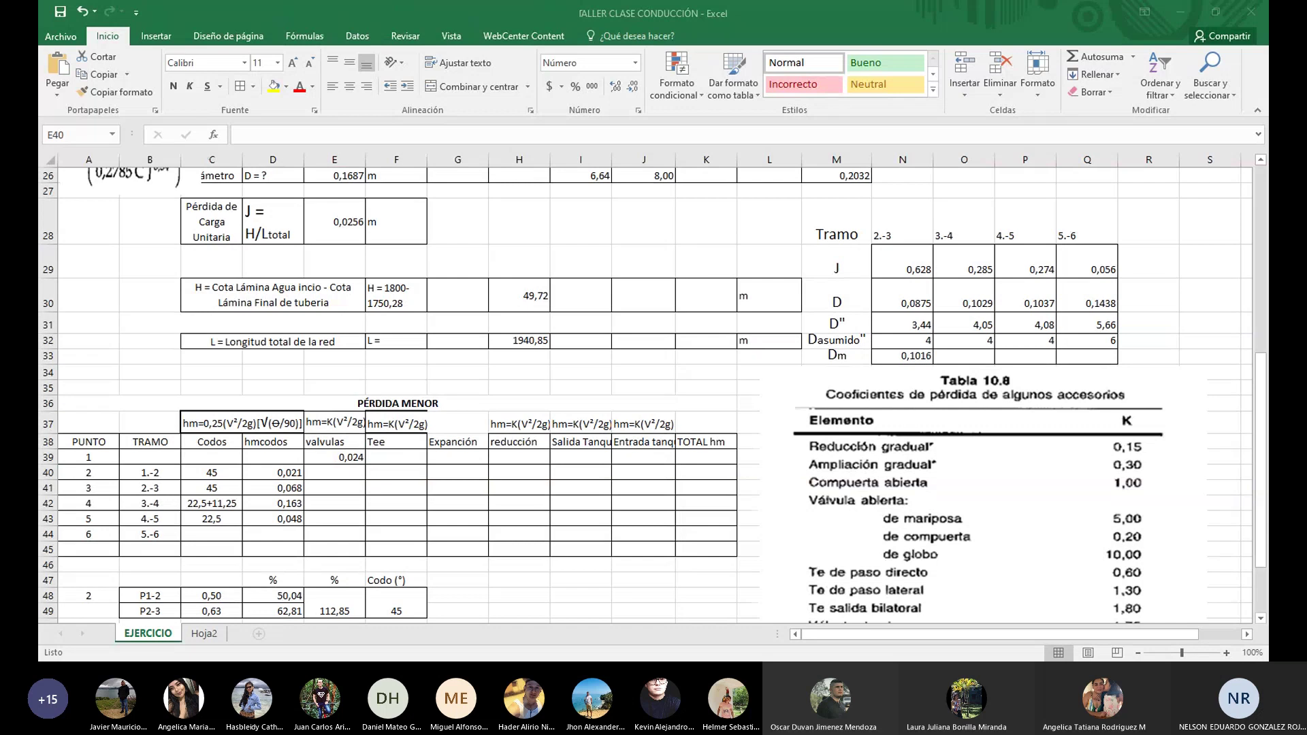
click(334, 472)
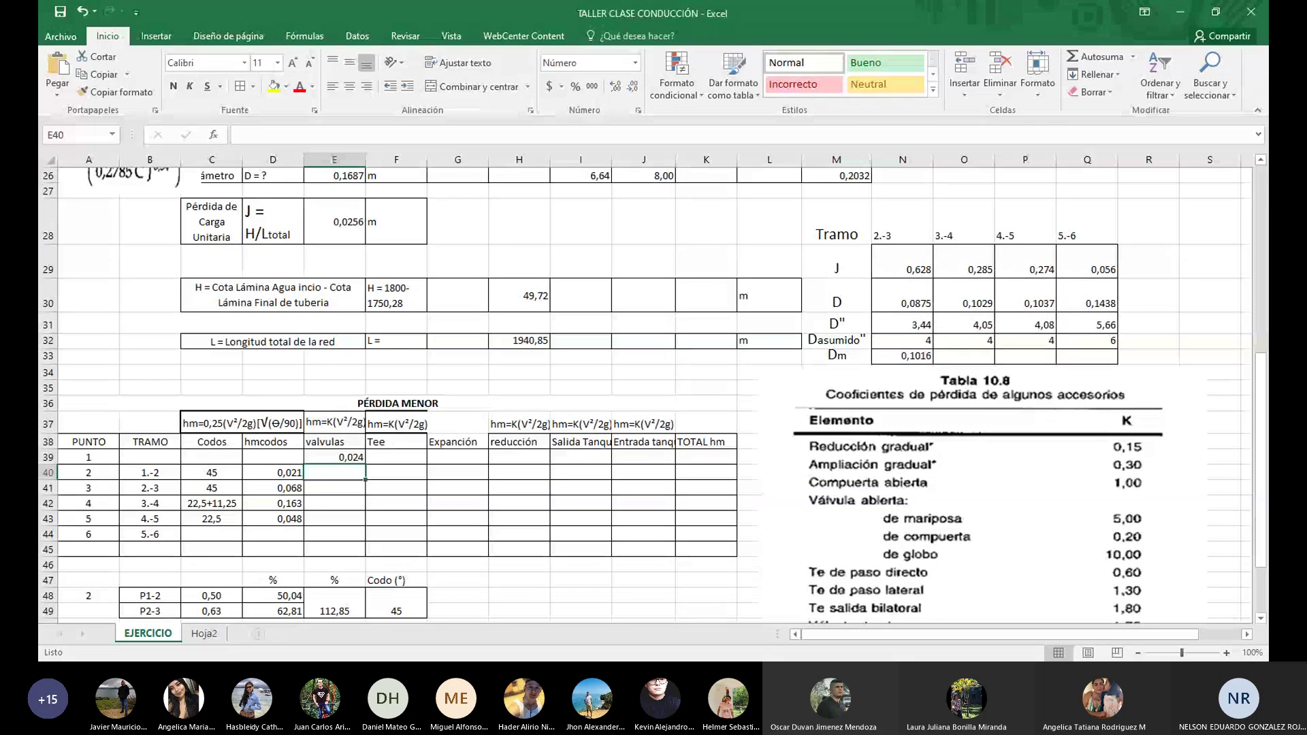
click(348, 460)
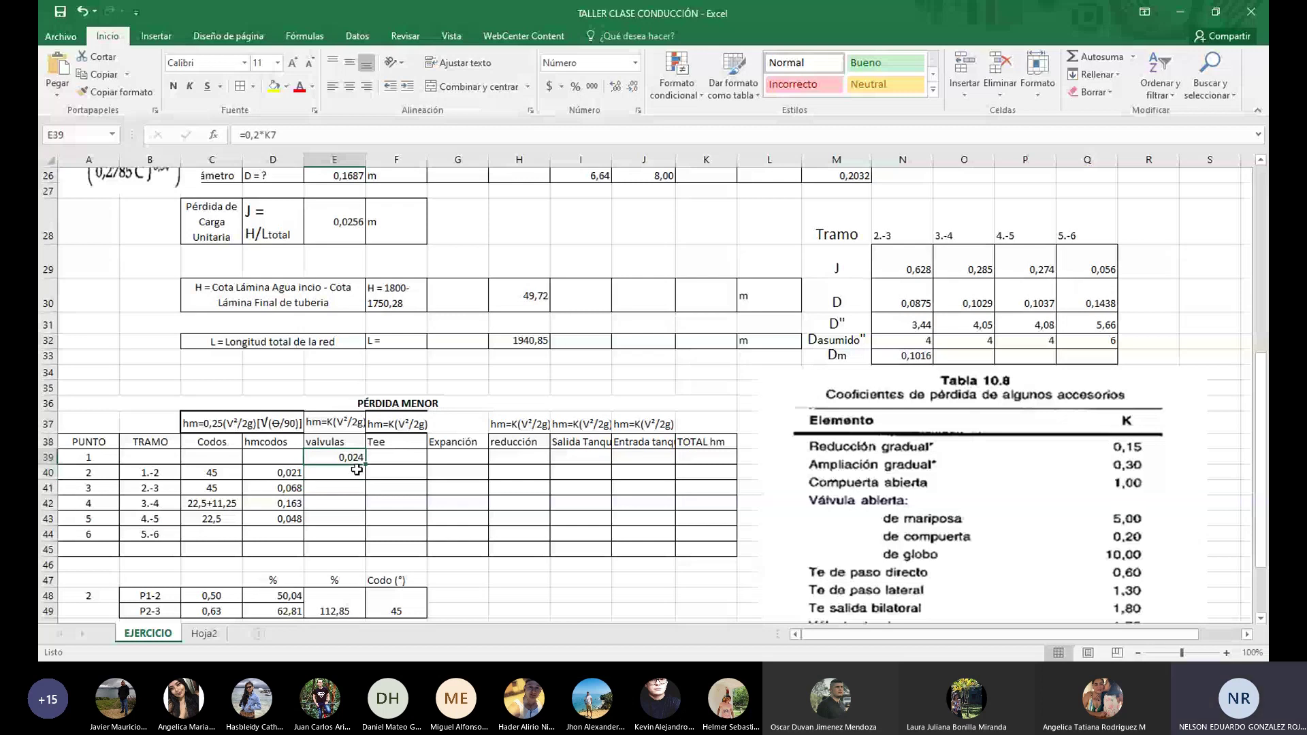
key(F2)
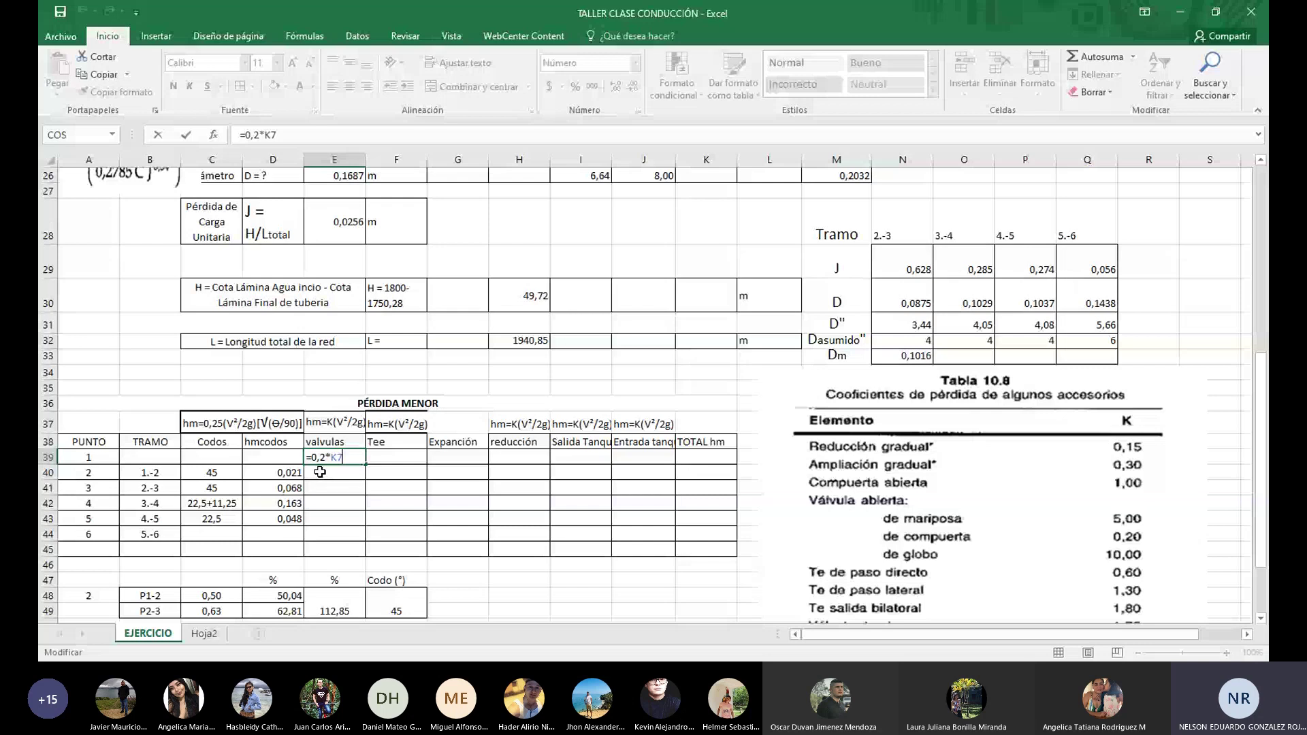
key(Return)
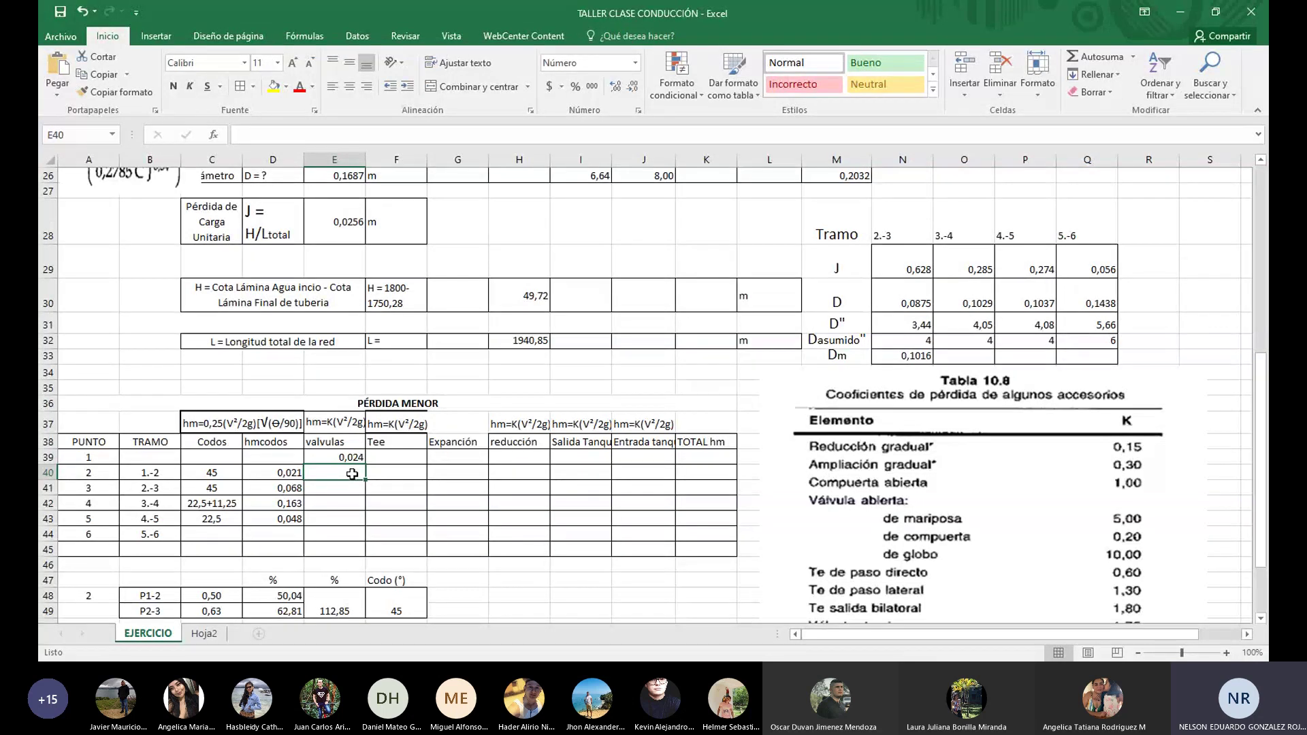
scroll(499, 469, up, 9)
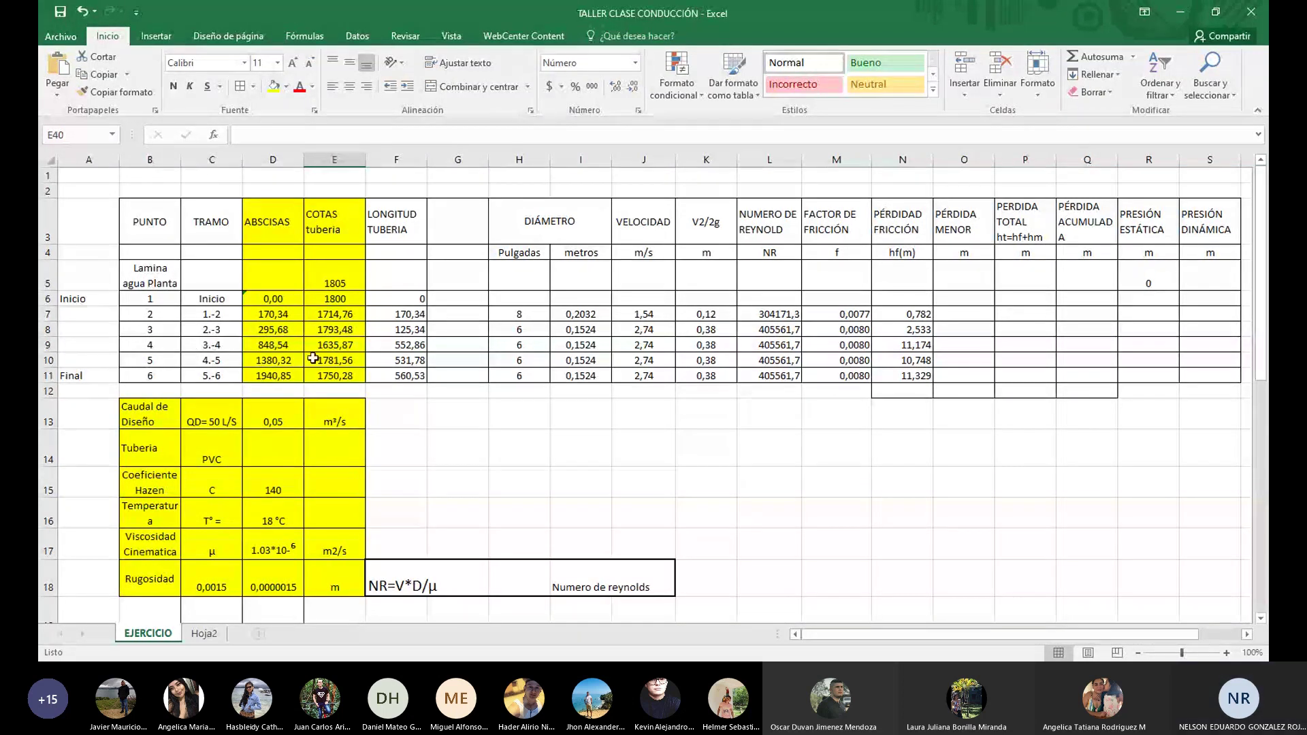
scroll(546, 541, down, 5)
scroll(546, 541, down, 5)
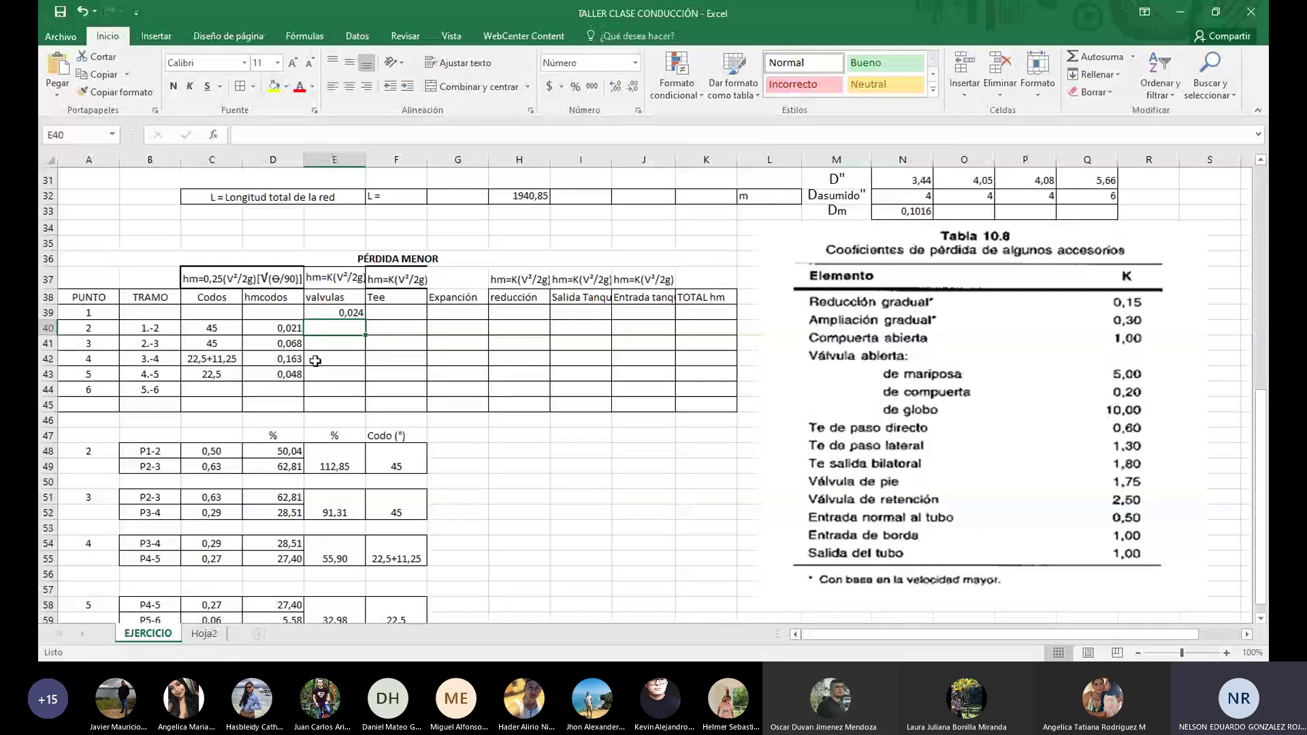
Enter the valve loss for point 4 in E42 as =0,20*K9, using the velocity head of tramo 3-4
click(343, 358)
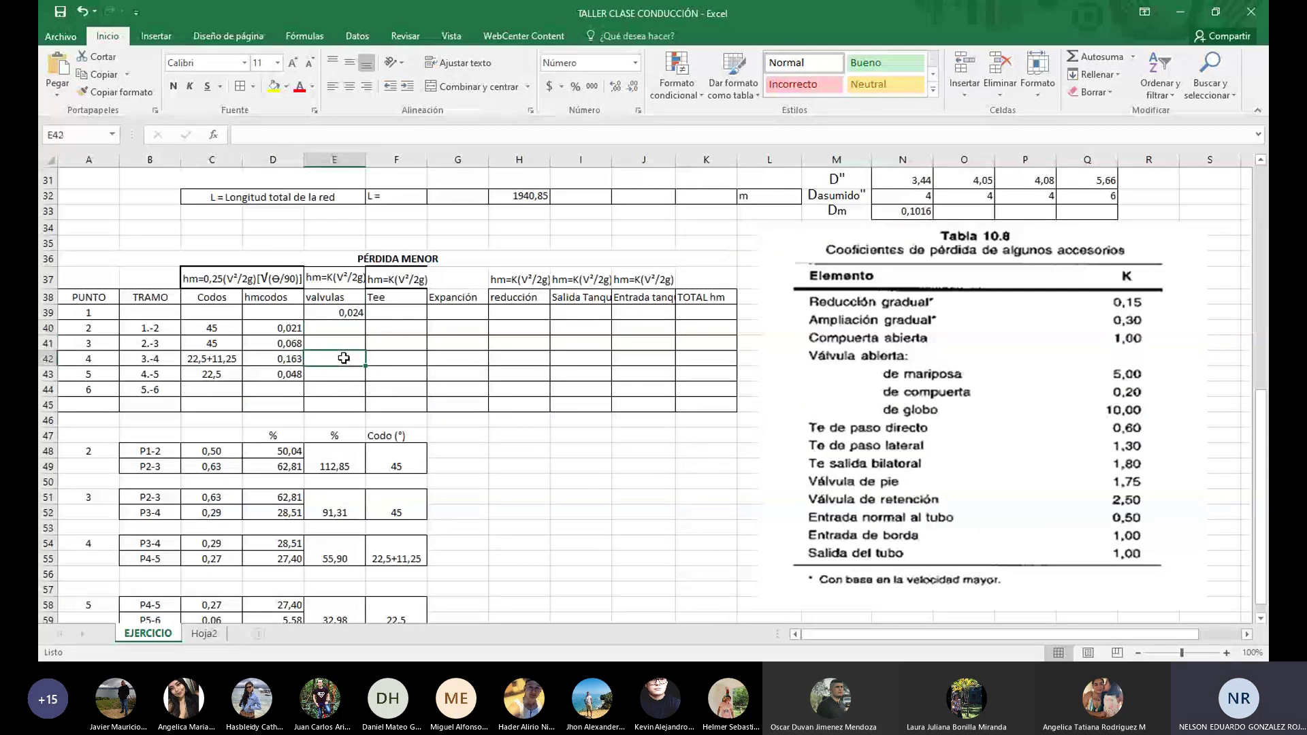
text(=)
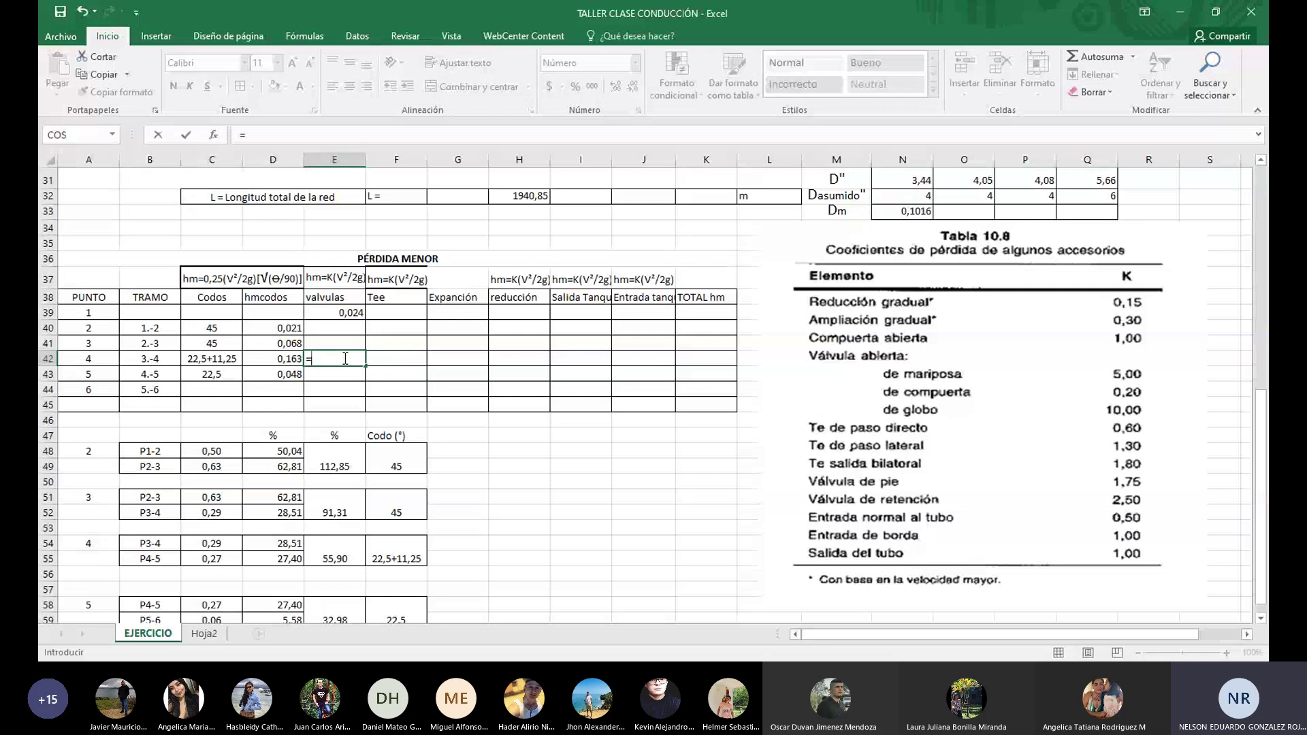
text(0,20)
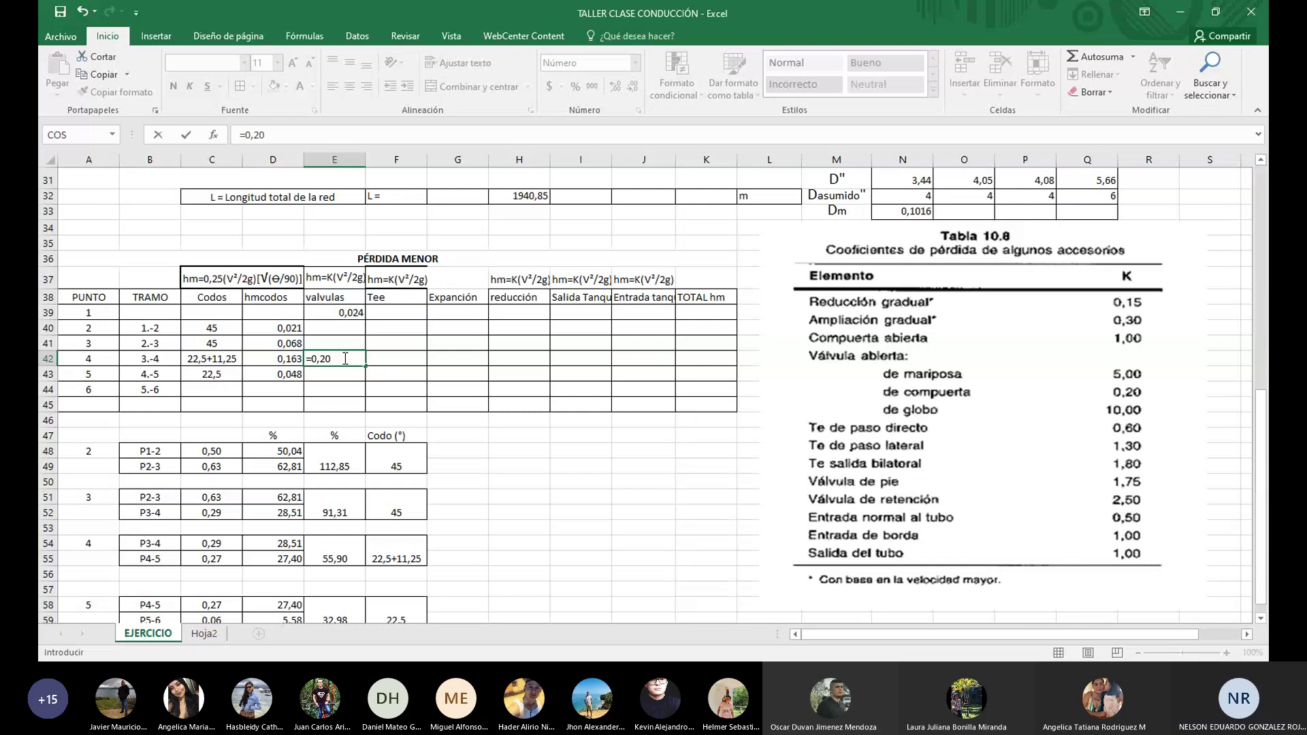
text(*)
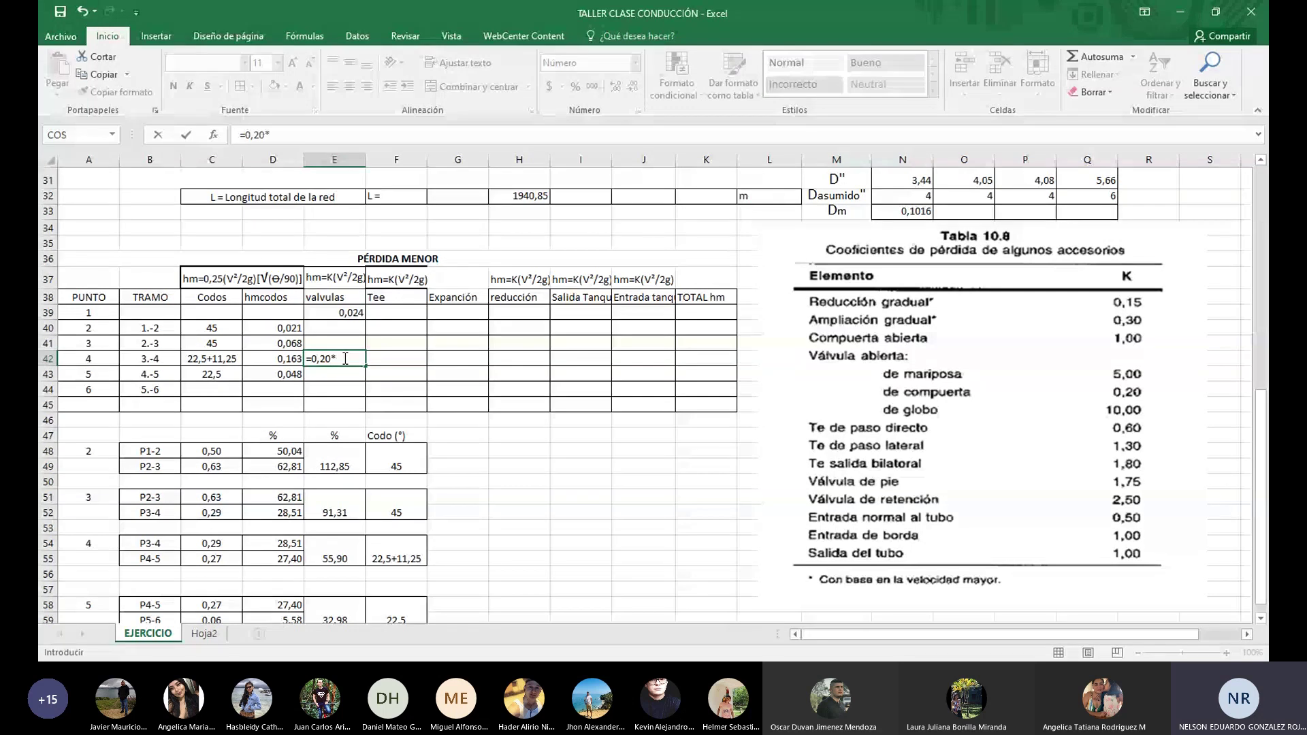
scroll(345, 359, up, 10)
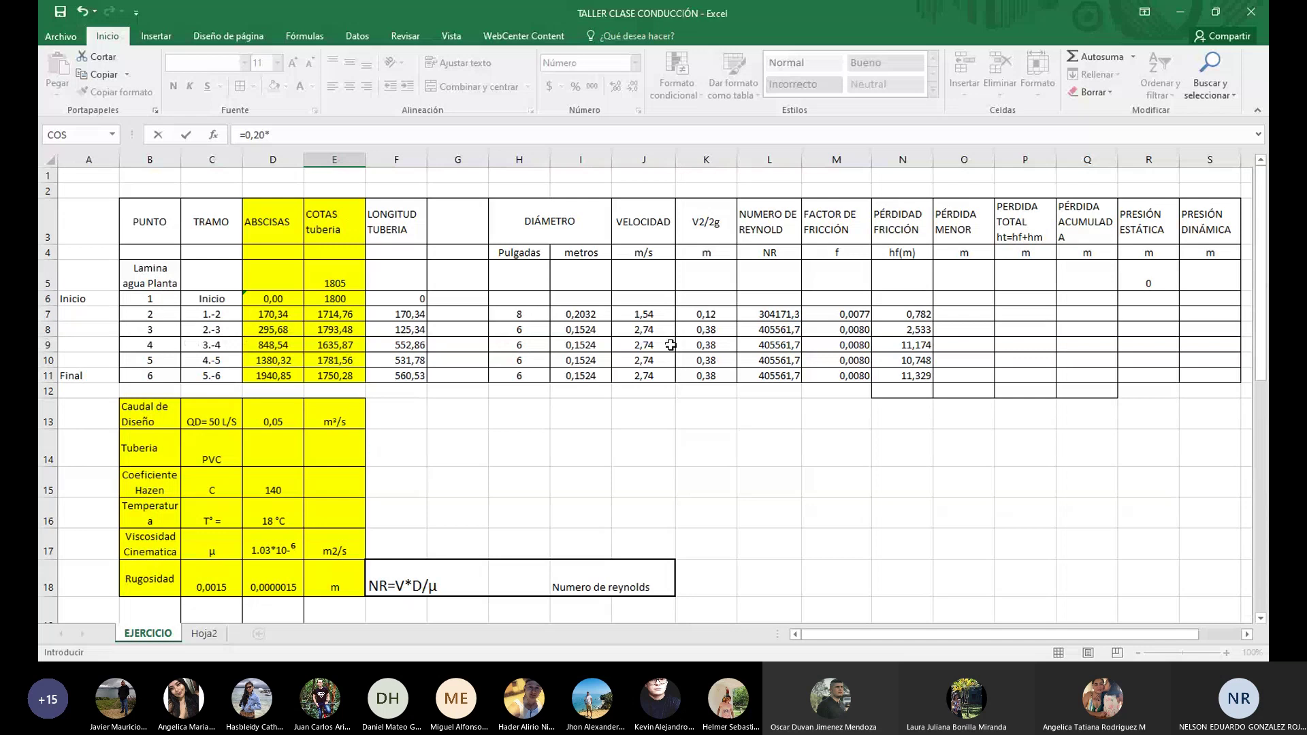
click(719, 346)
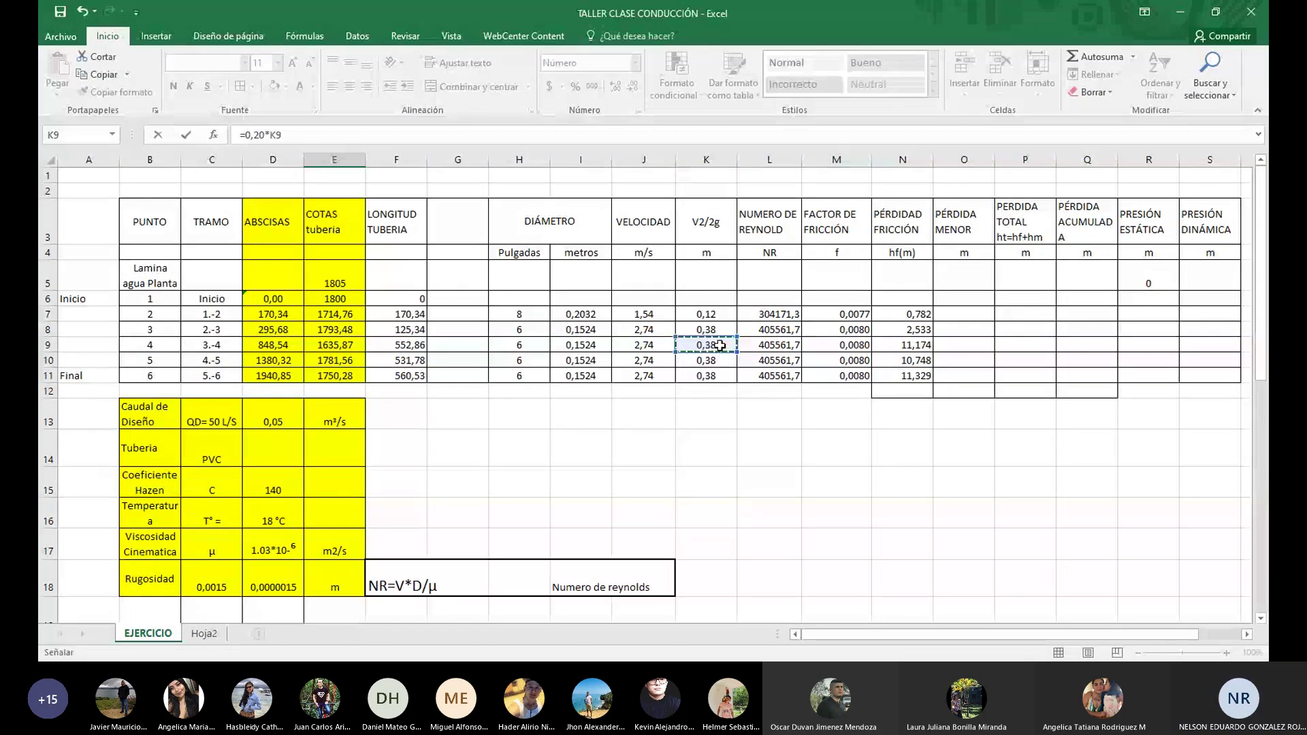
key(Escape)
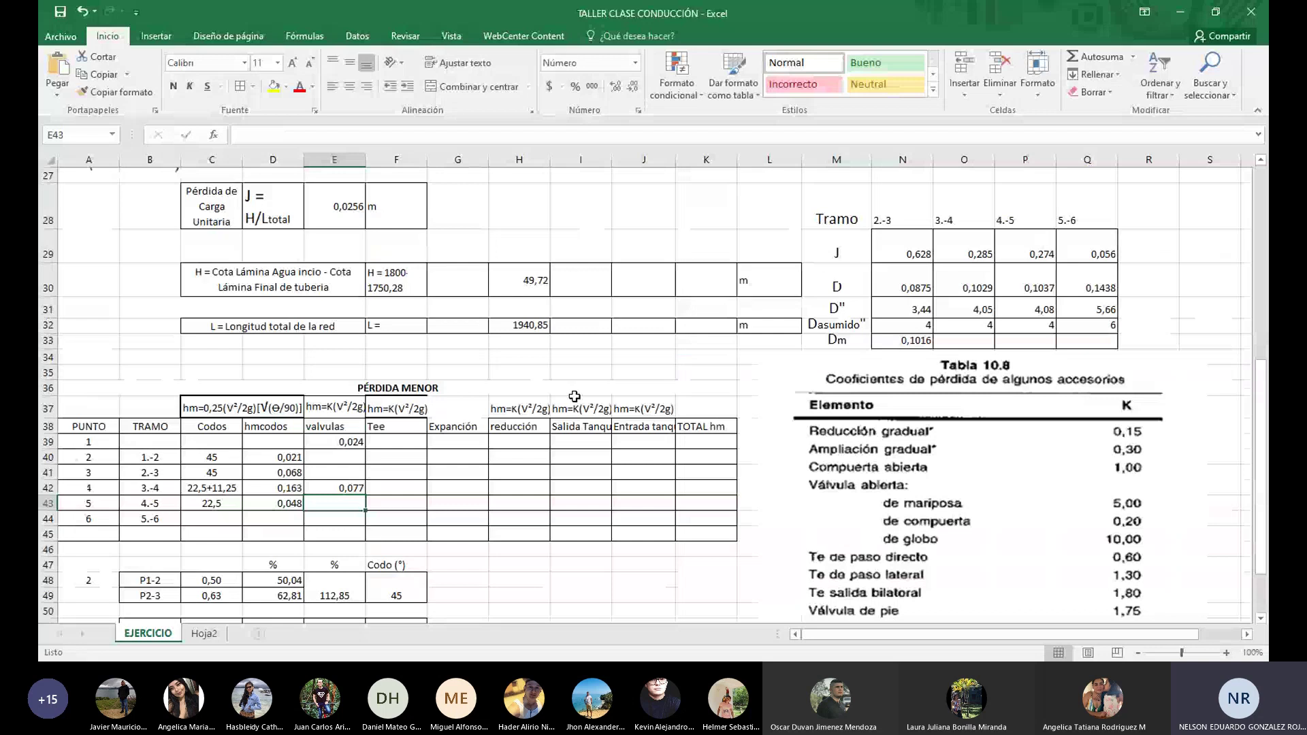
Enter the valve losses for points 5 and 6 in E43 and E44, multiplying coefficient 0,2 by each tramo's V2/2g
scroll(422, 434, up, 5)
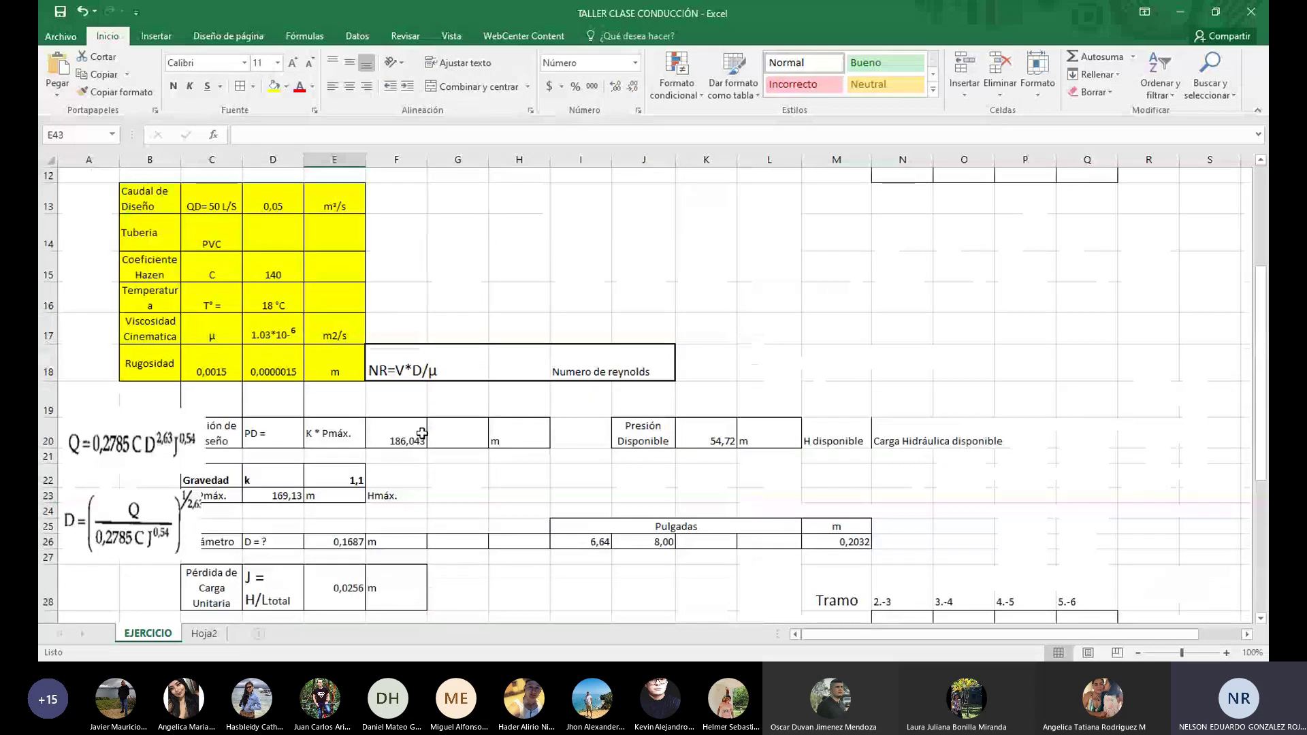
scroll(422, 434, up, 4)
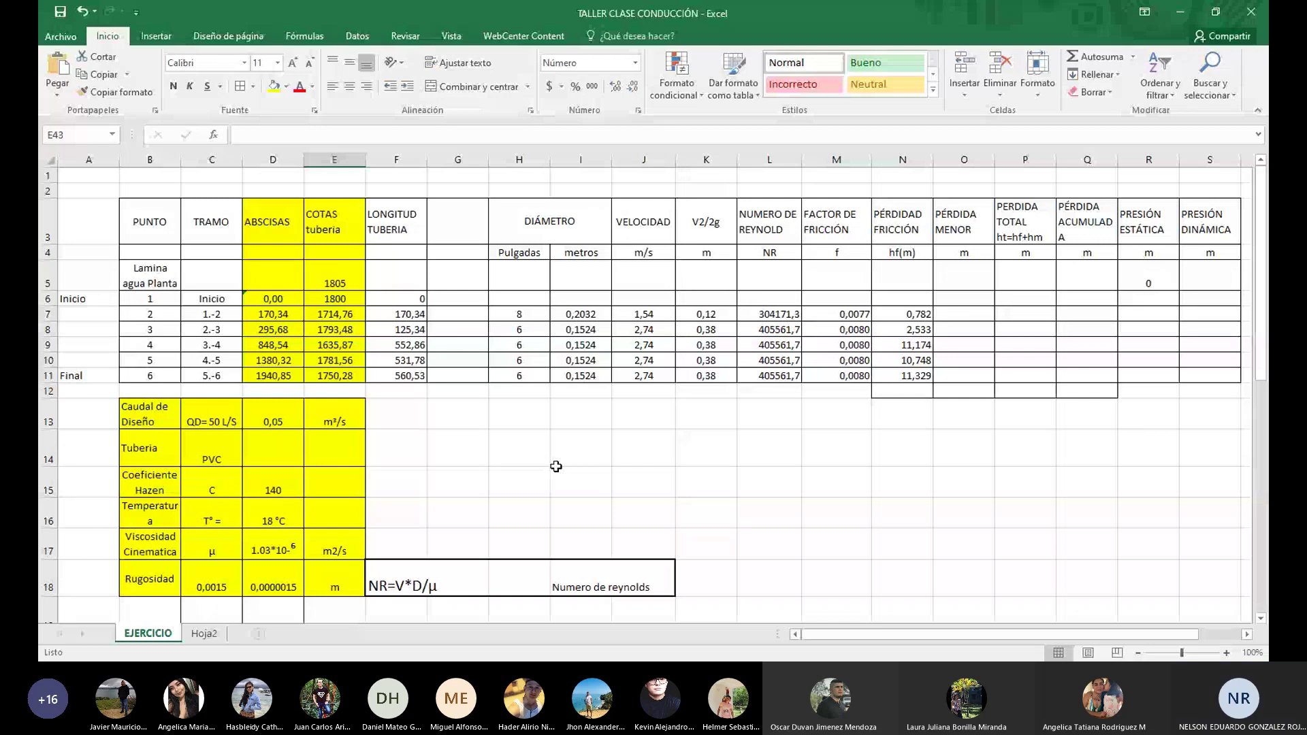
scroll(556, 466, down, 11)
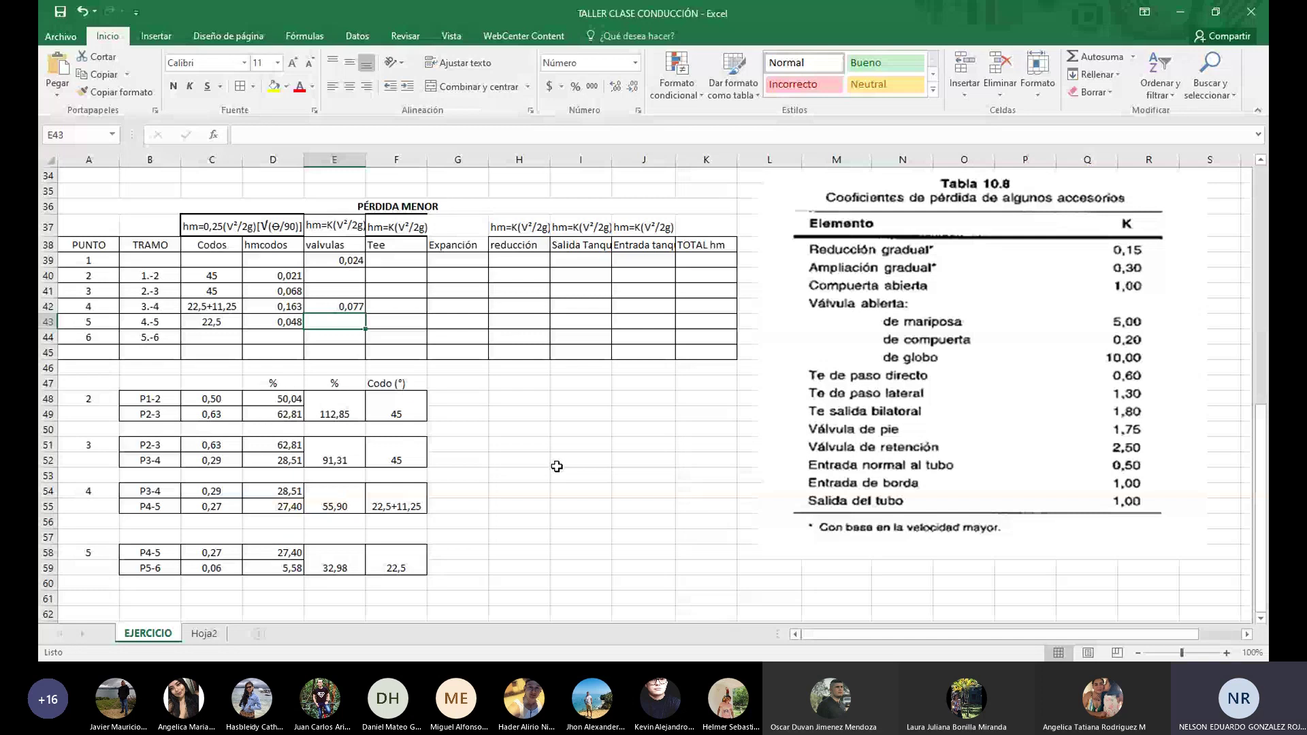
text(=0,2)
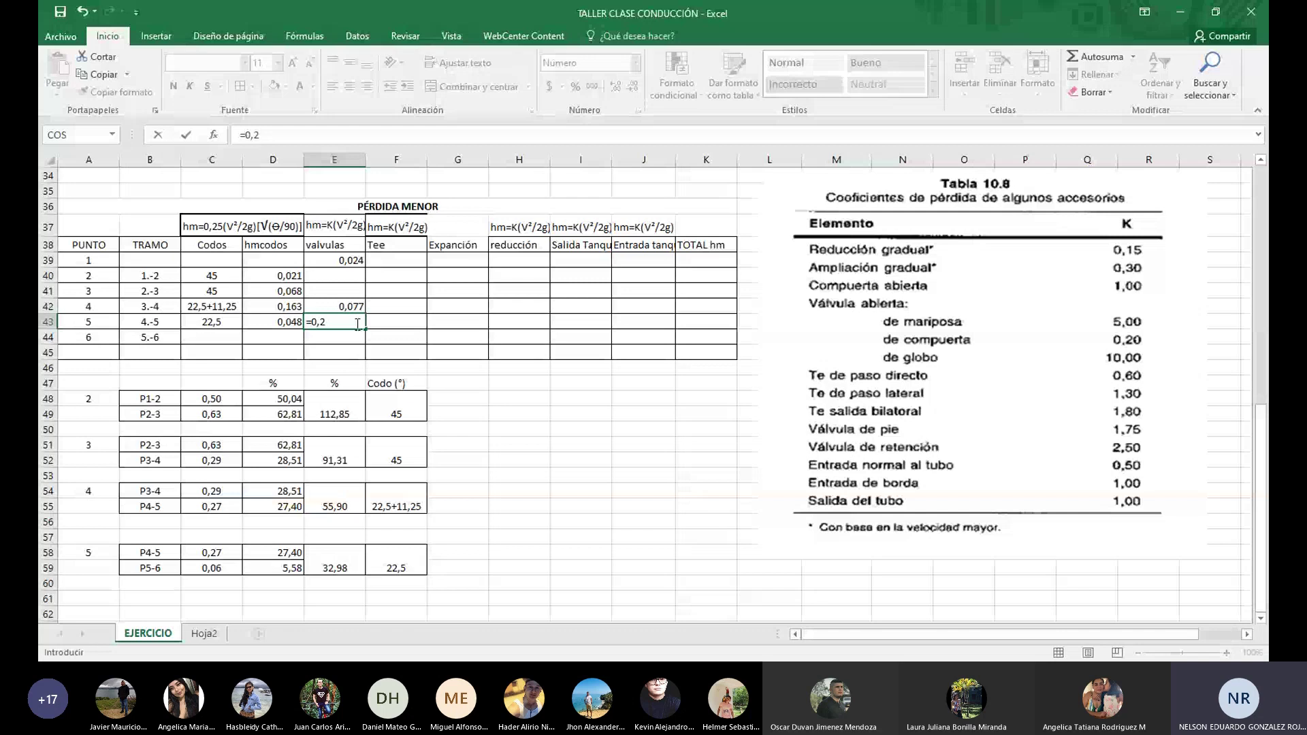
text(*)
scroll(358, 324, up, 9)
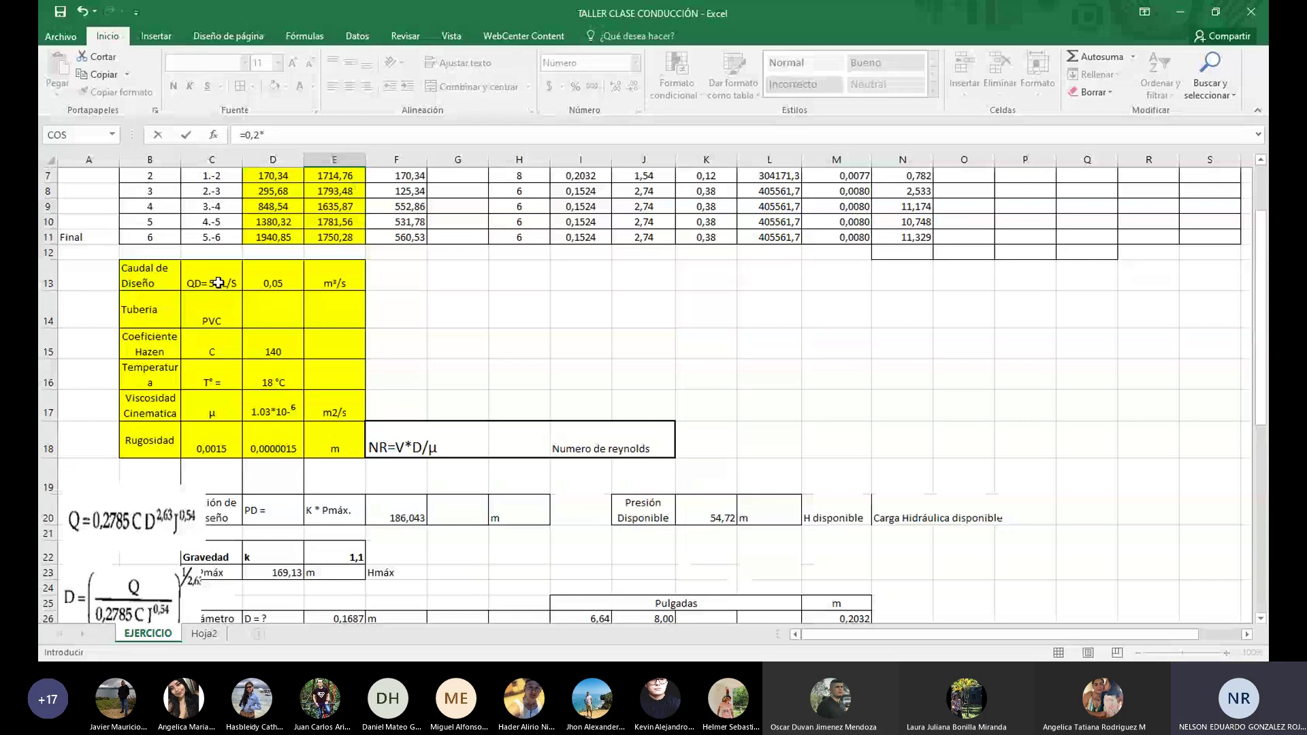
key(Escape)
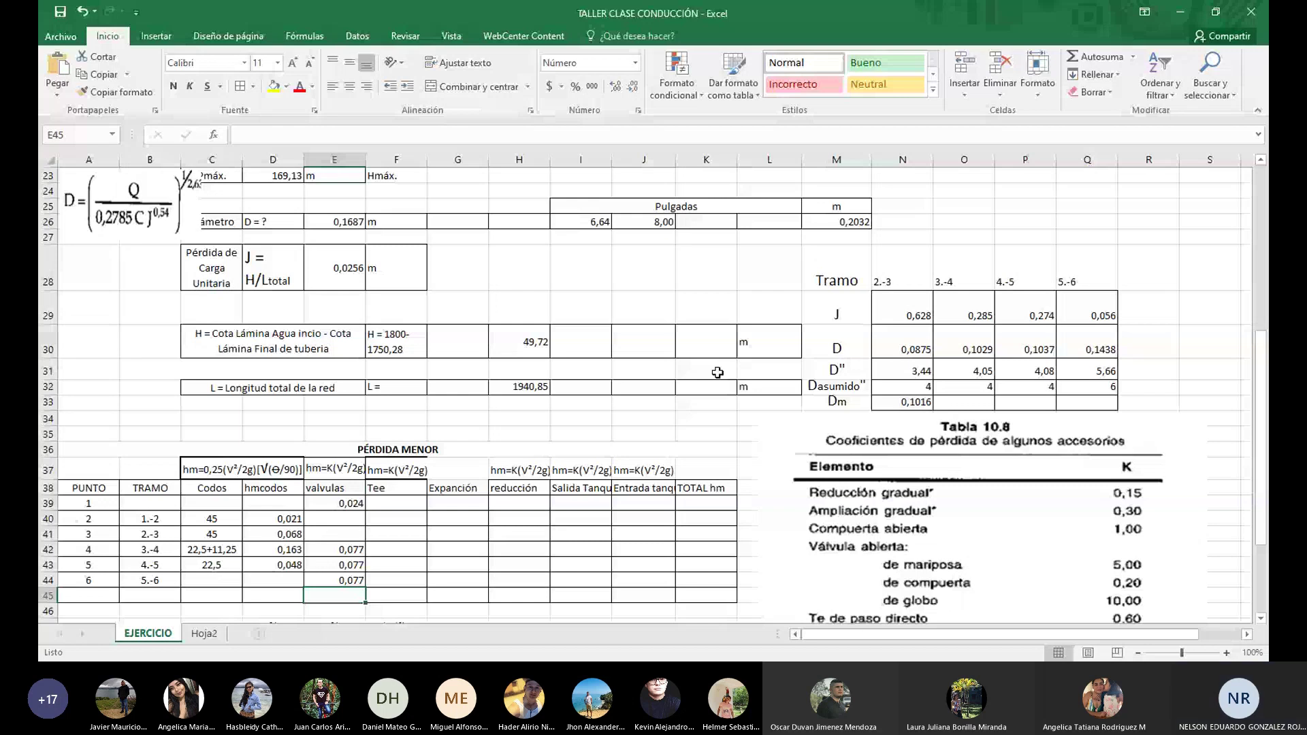
Review the valve loss formulas of point 4 in E42 and point 1 in E39
key(Up)
key(Up)
key(Up)
text(=0,2*K9)
scroll(536, 503, down, 2)
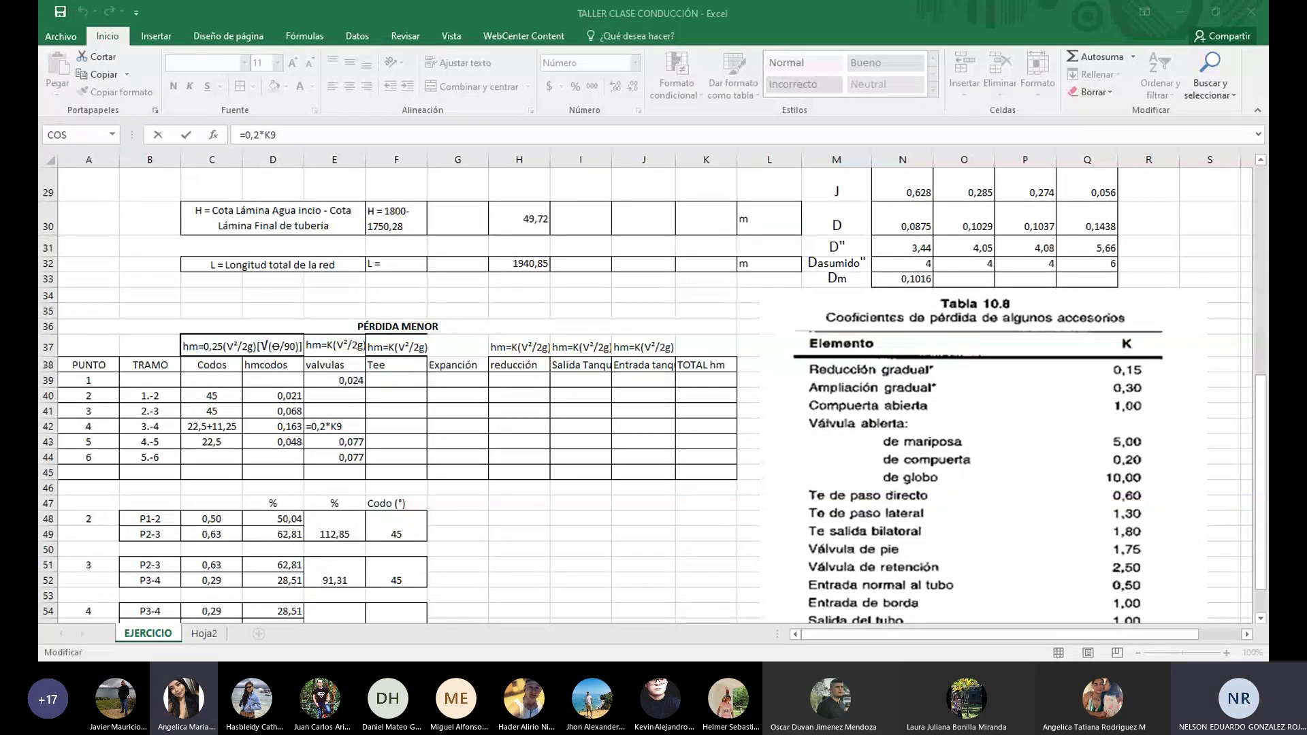
click(190, 272)
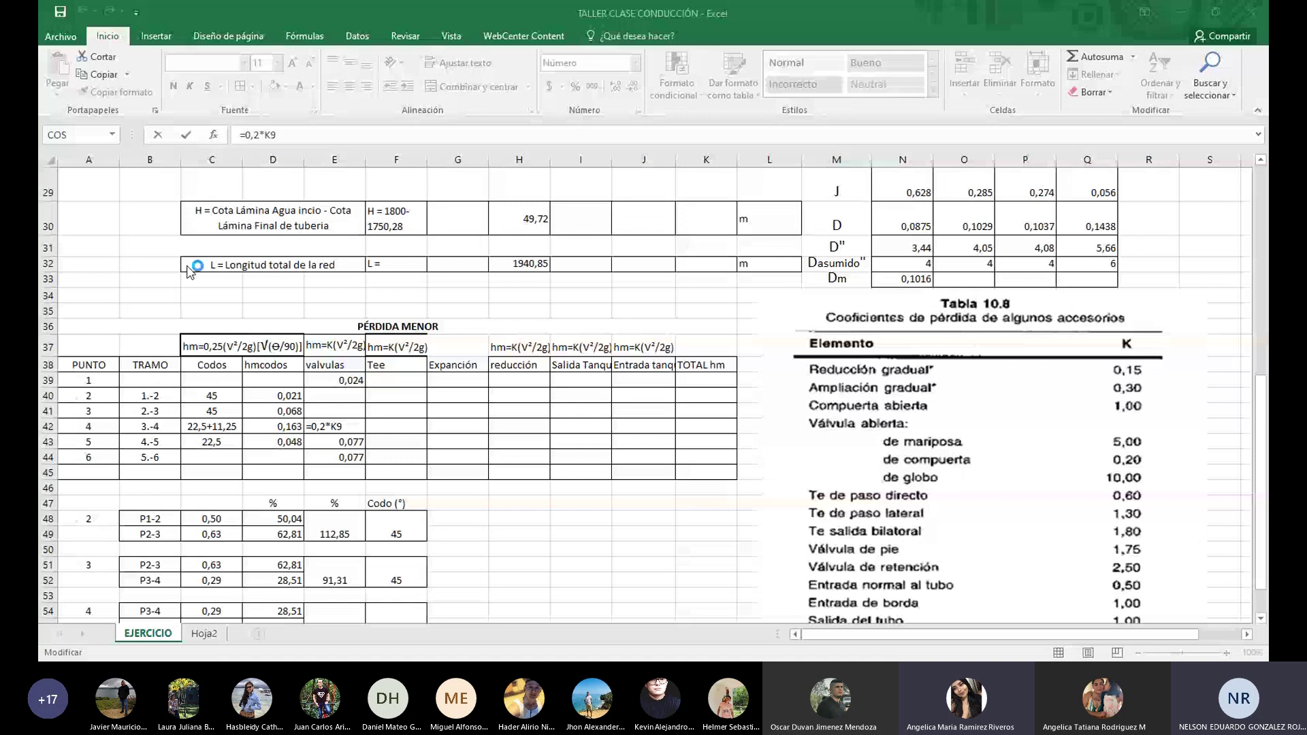
click(345, 408)
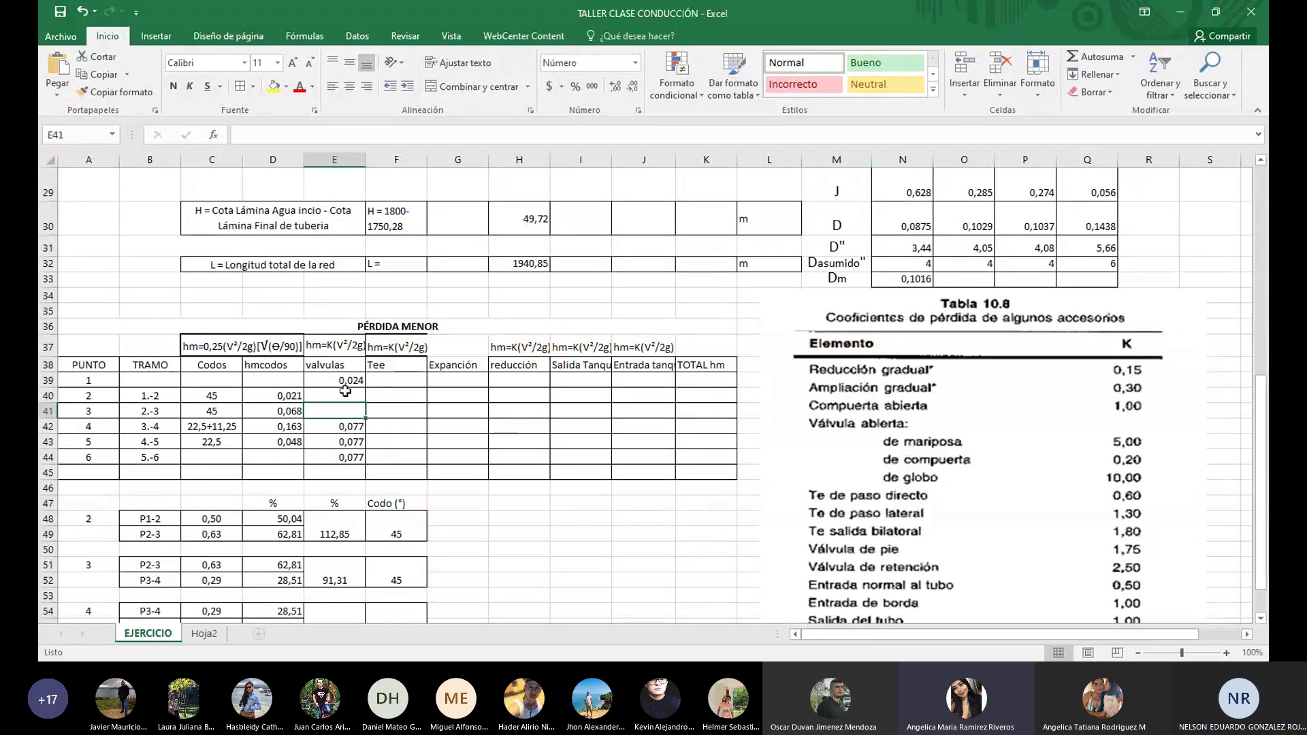
click(354, 381)
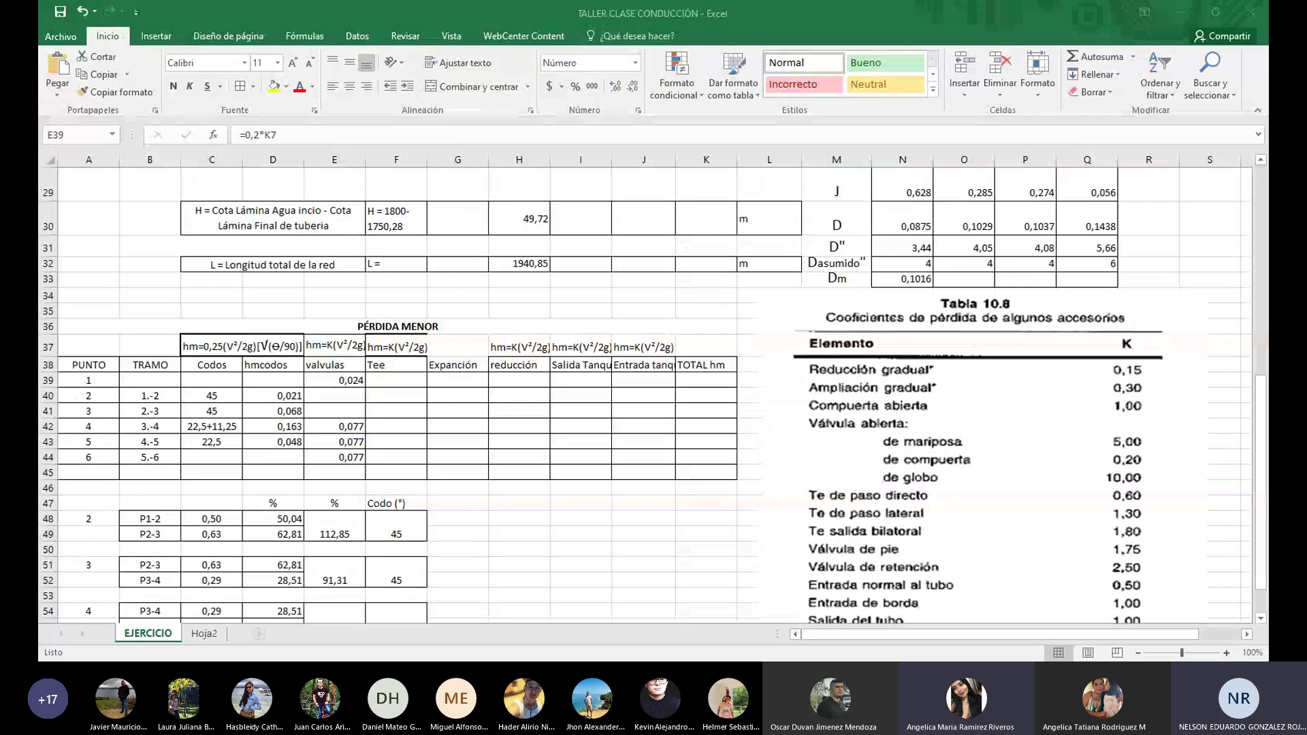
click(518, 548)
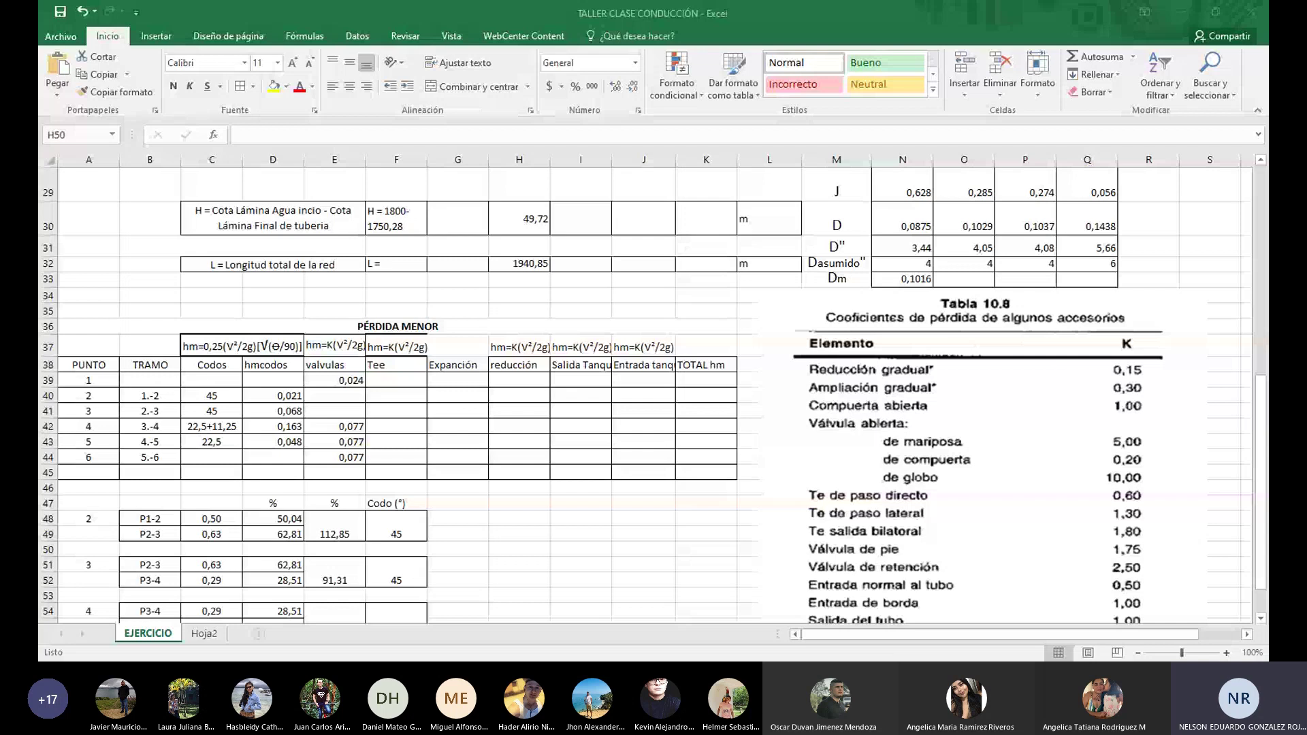
key(alt+Tab)
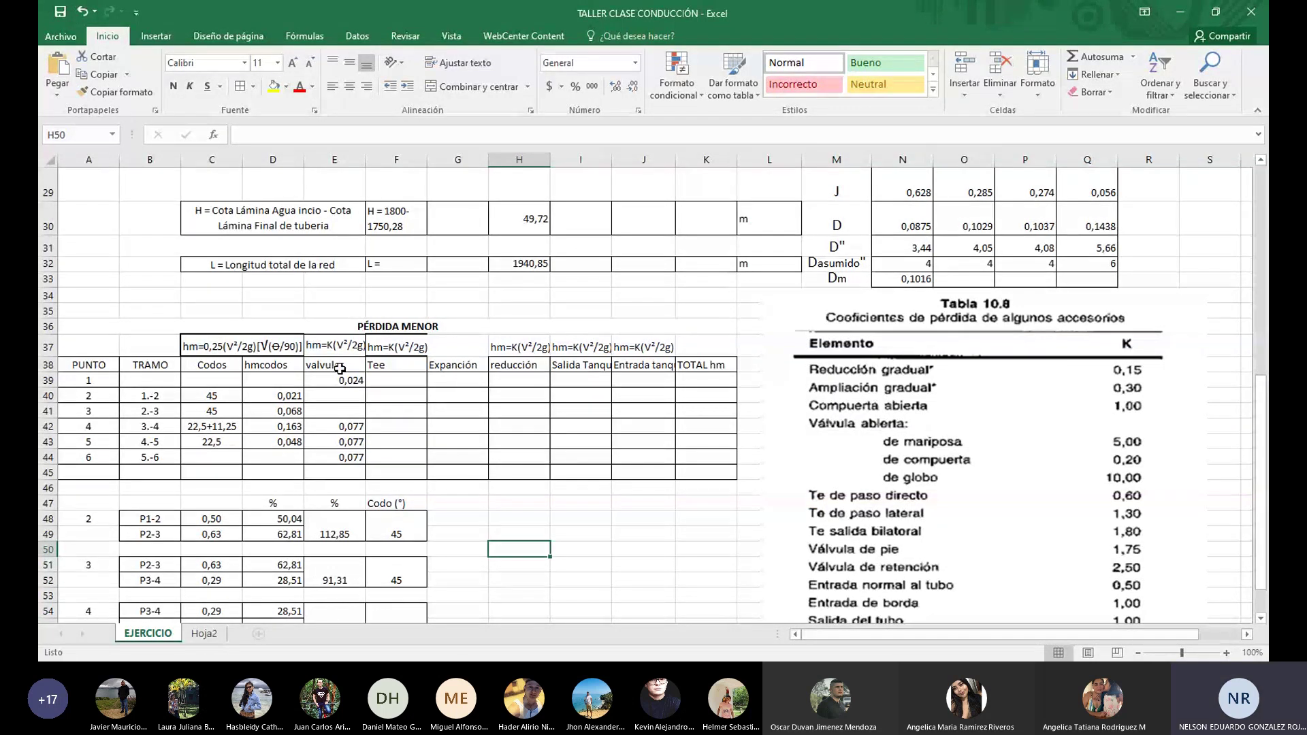
Examine the Tee column's formula heading, the empty Expanción column and the accessory coefficients in Tabla 10.8
click(395, 366)
click(392, 348)
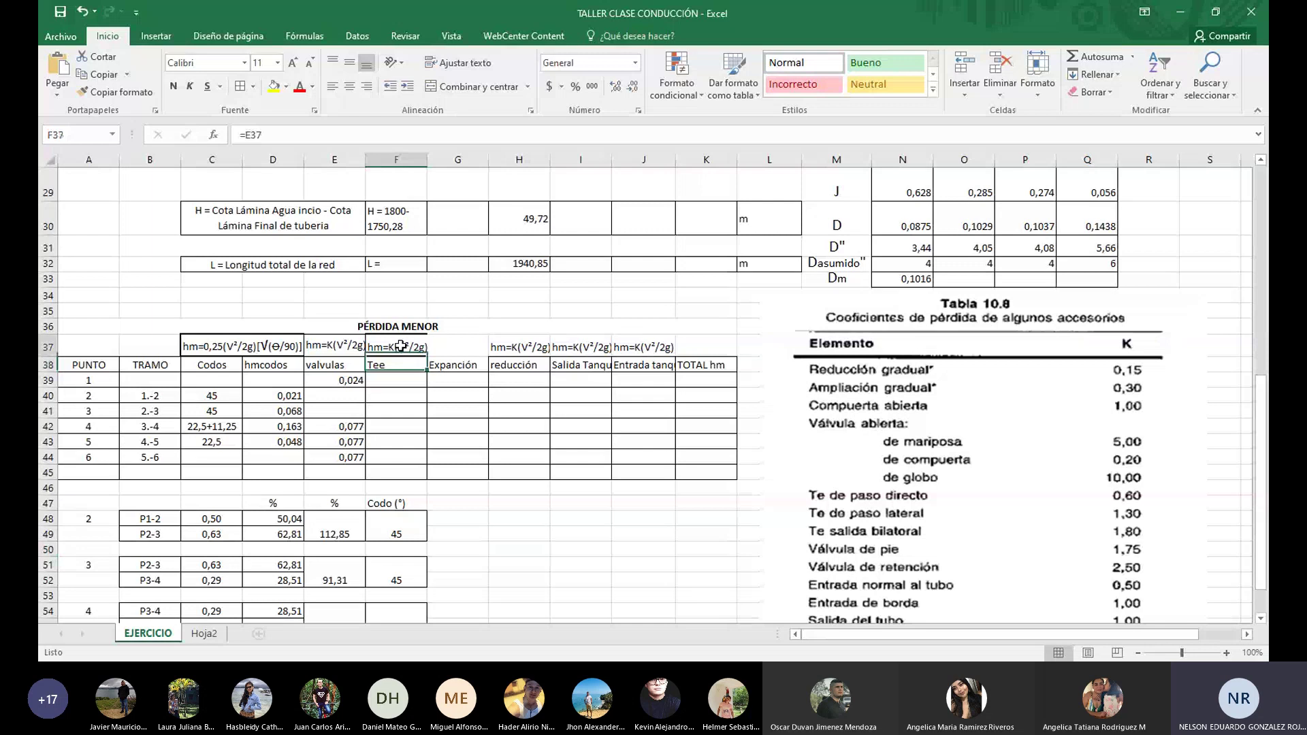
click(433, 402)
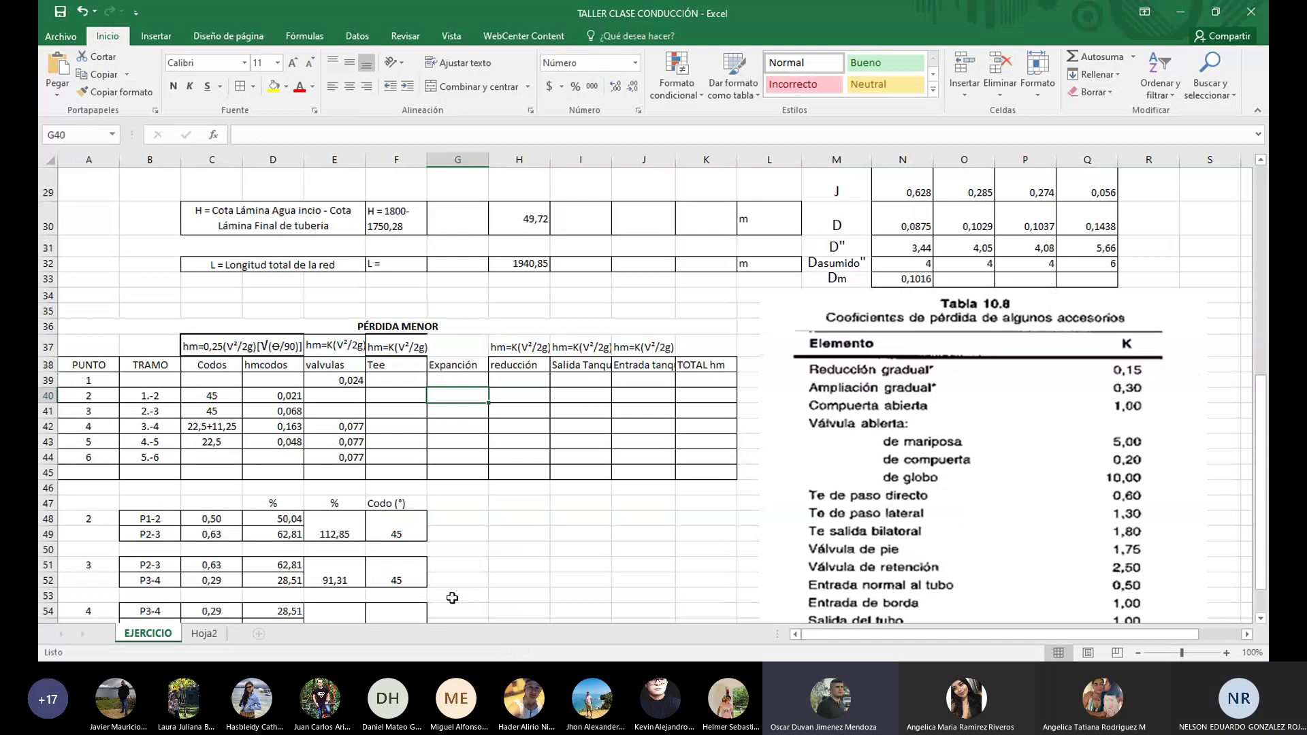
scroll(499, 601, down, 1)
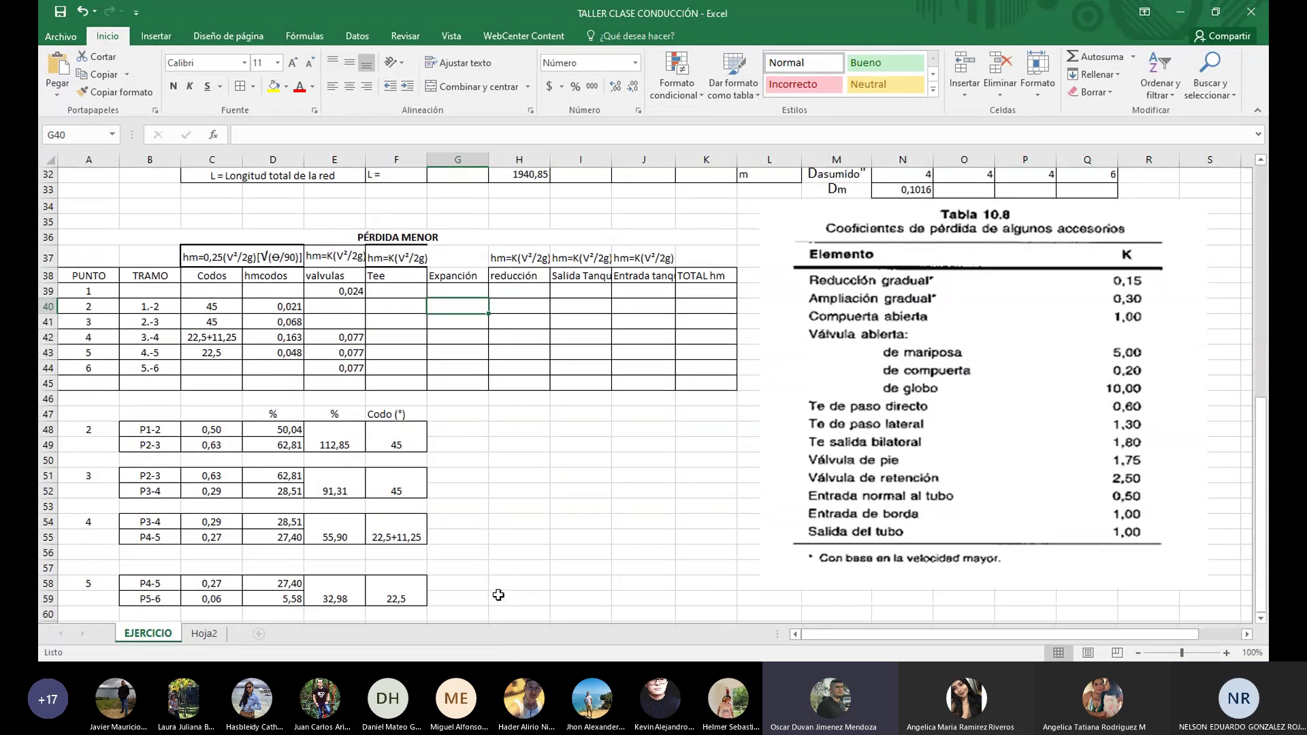
Review the elbow loss formula of point 4 in D42 and the pipe diameters in inches in H7:H11
double_click(292, 338)
click(463, 338)
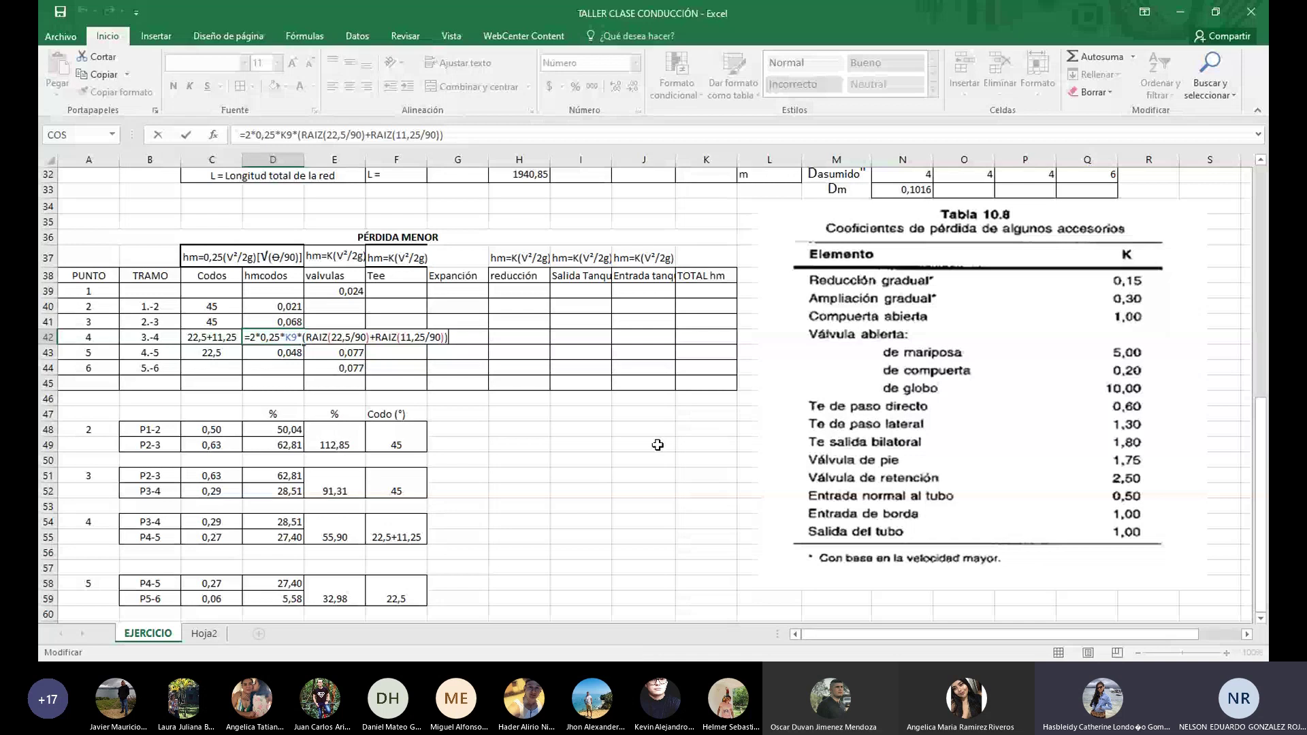
click(540, 431)
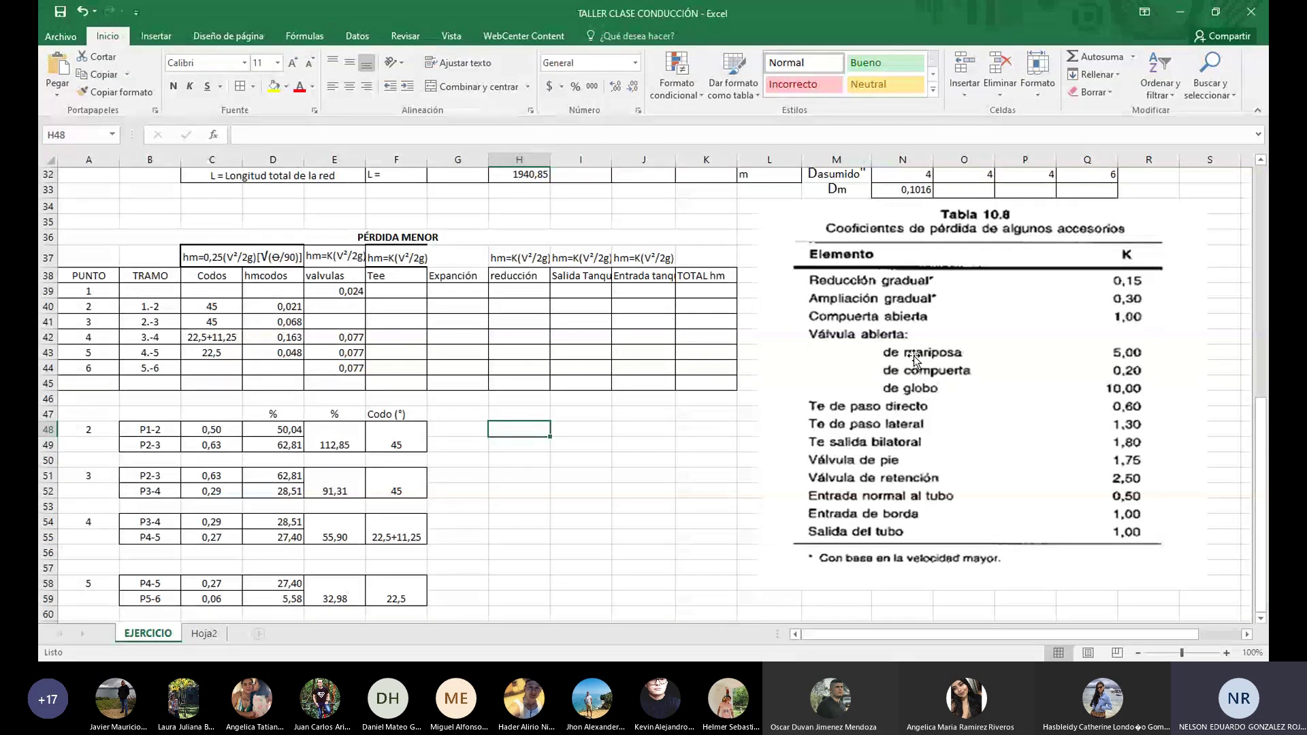
scroll(490, 462, up, 10)
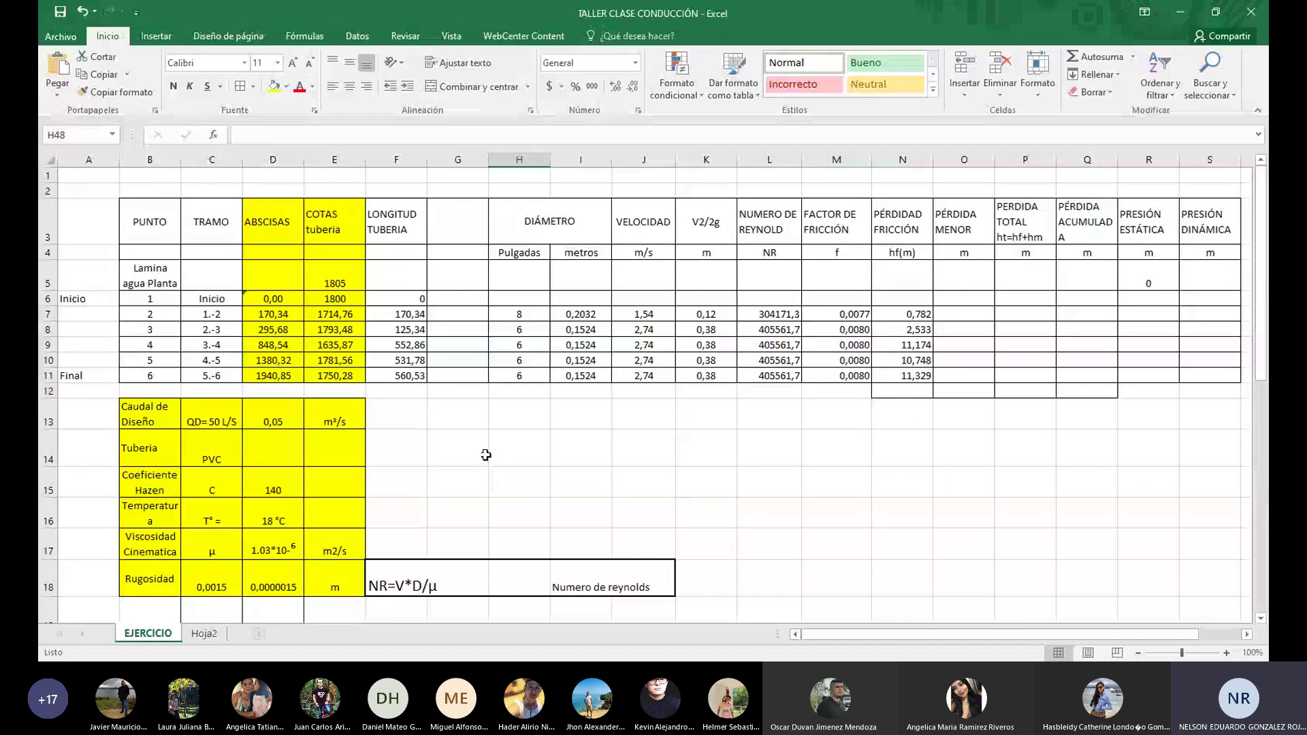
drag(520, 314, 520, 376)
scroll(519, 376, down, 11)
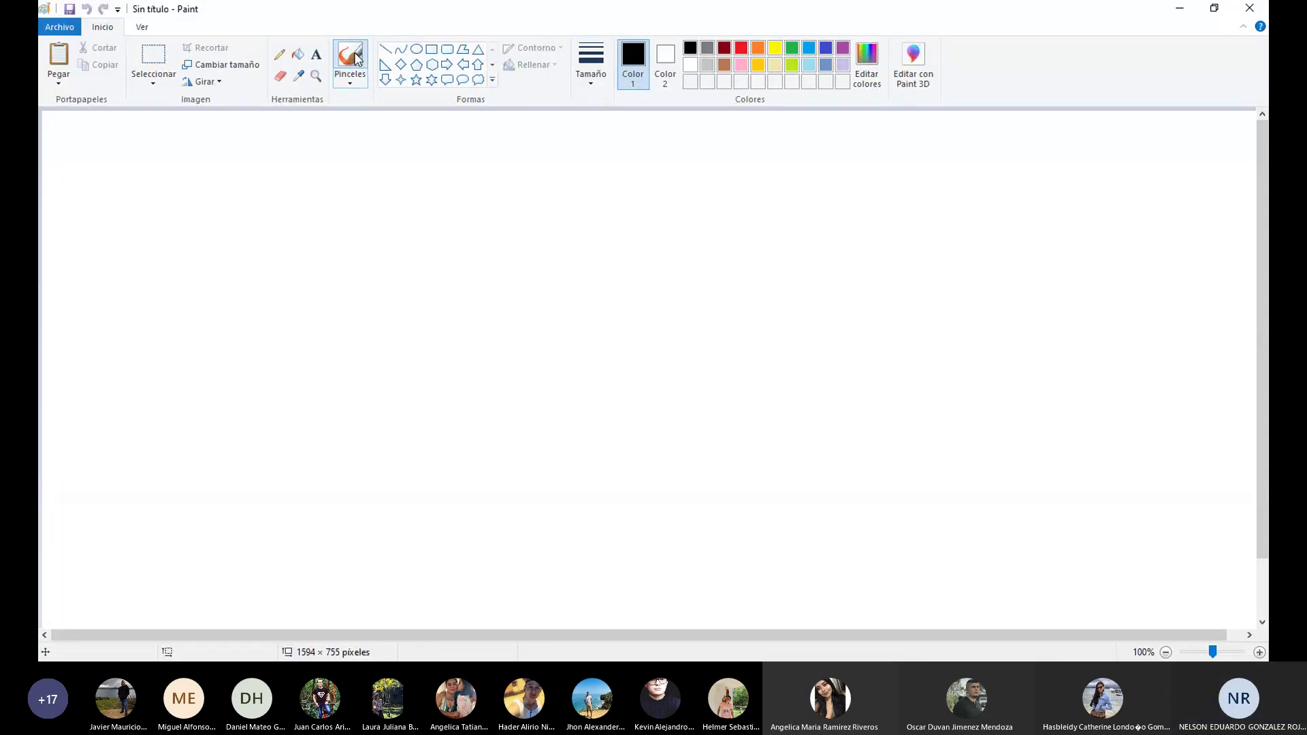
Switch to Paint and sketch a black horizontal pipe with the Pencil, using two parallel lines with curved closed ends
click(354, 57)
click(280, 55)
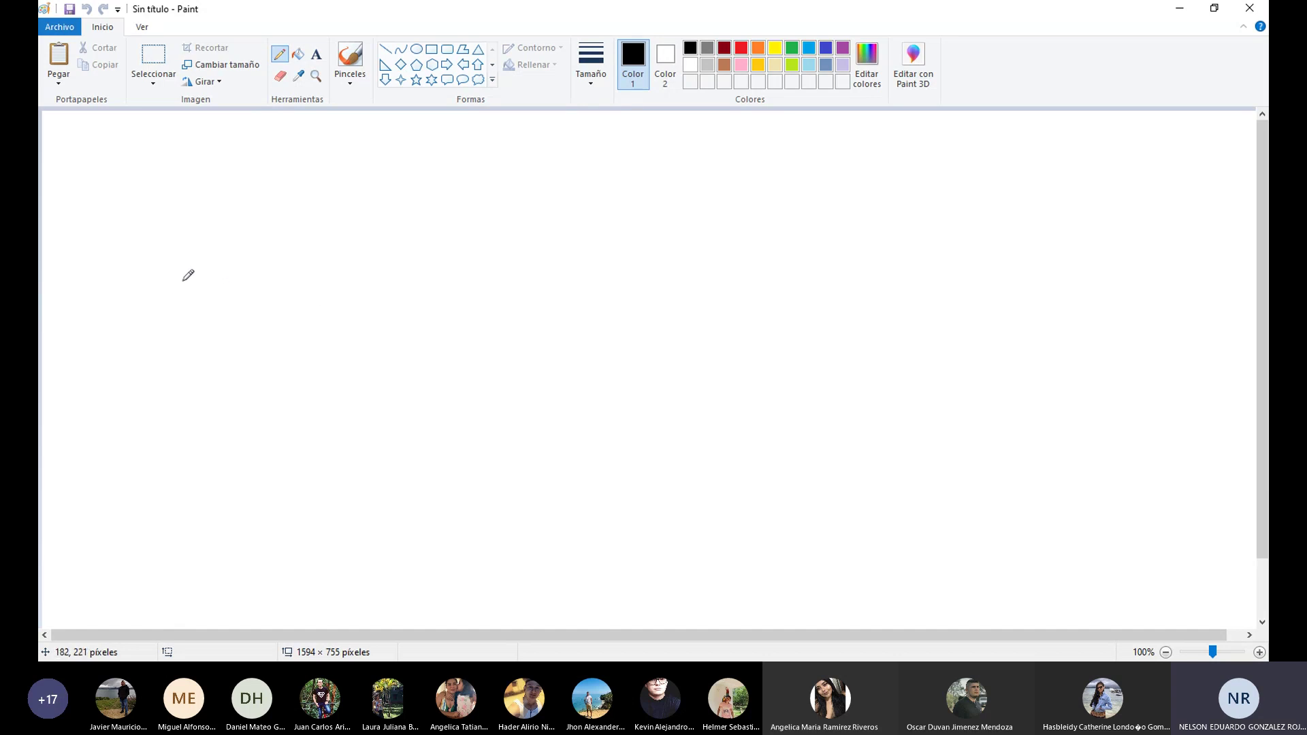
drag(186, 280, 525, 279)
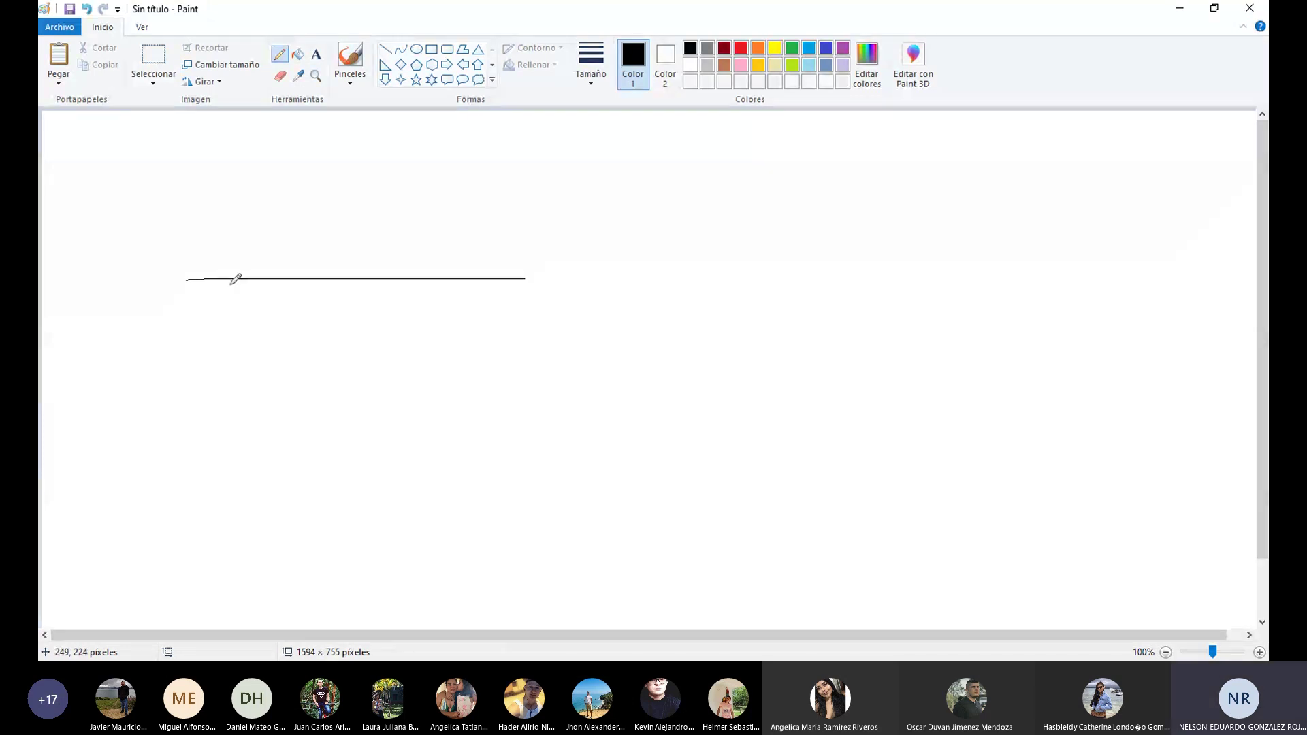
drag(190, 311, 521, 311)
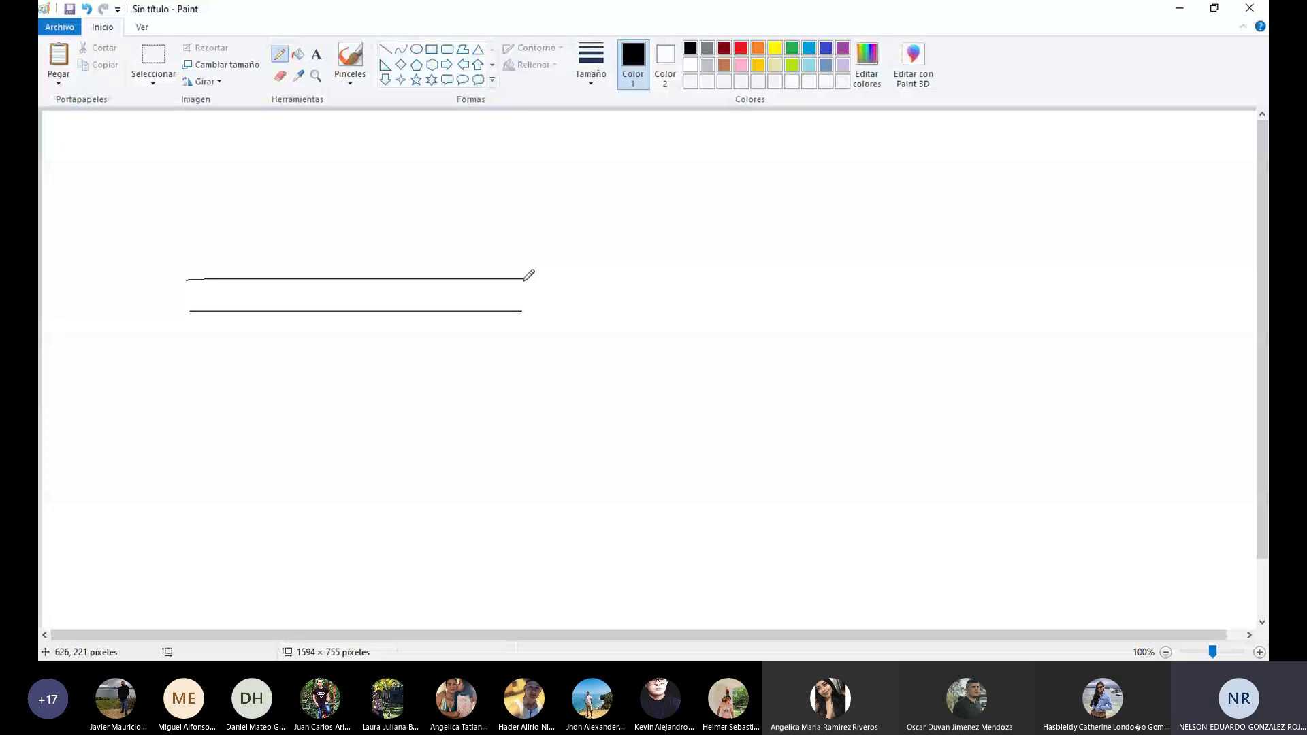
mouse_move(525, 279)
mouse_down()
mouse_move(524, 308)
mouse_move(525, 279)
mouse_up()
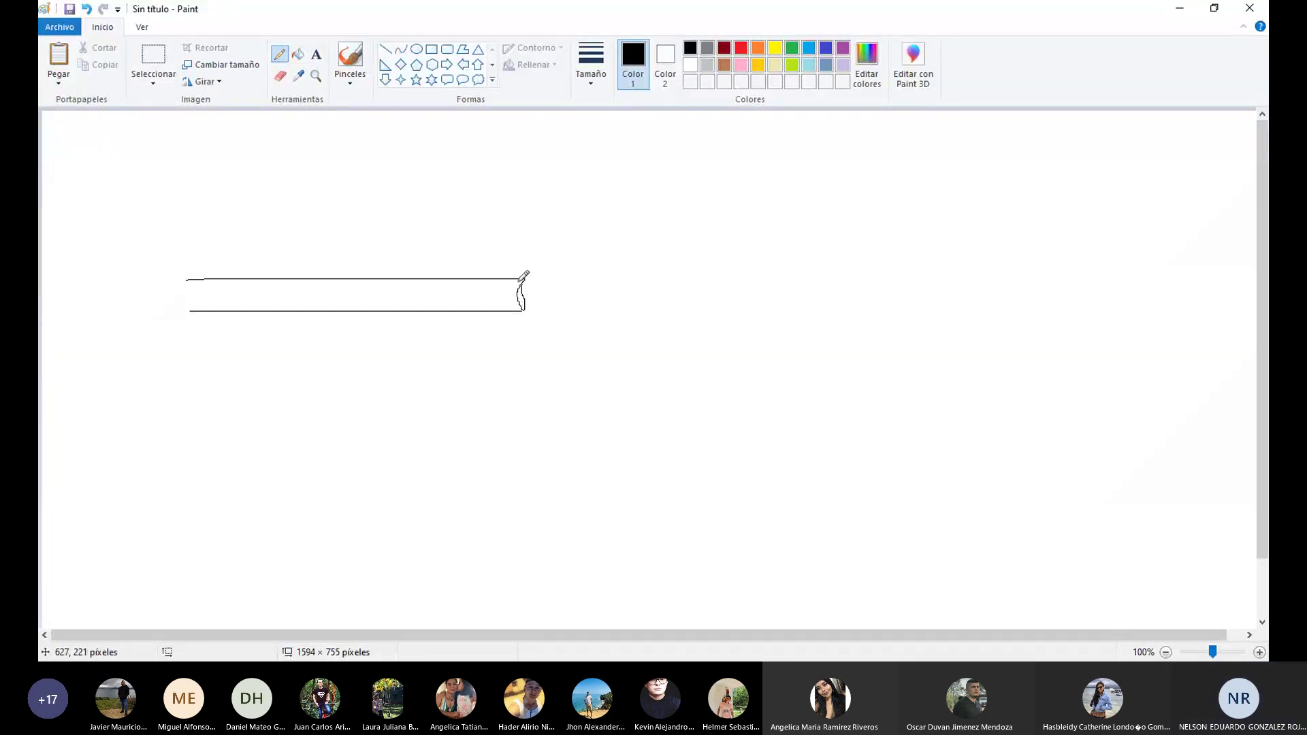
mouse_move(188, 280)
mouse_down()
mouse_move(191, 312)
mouse_move(192, 282)
mouse_up()
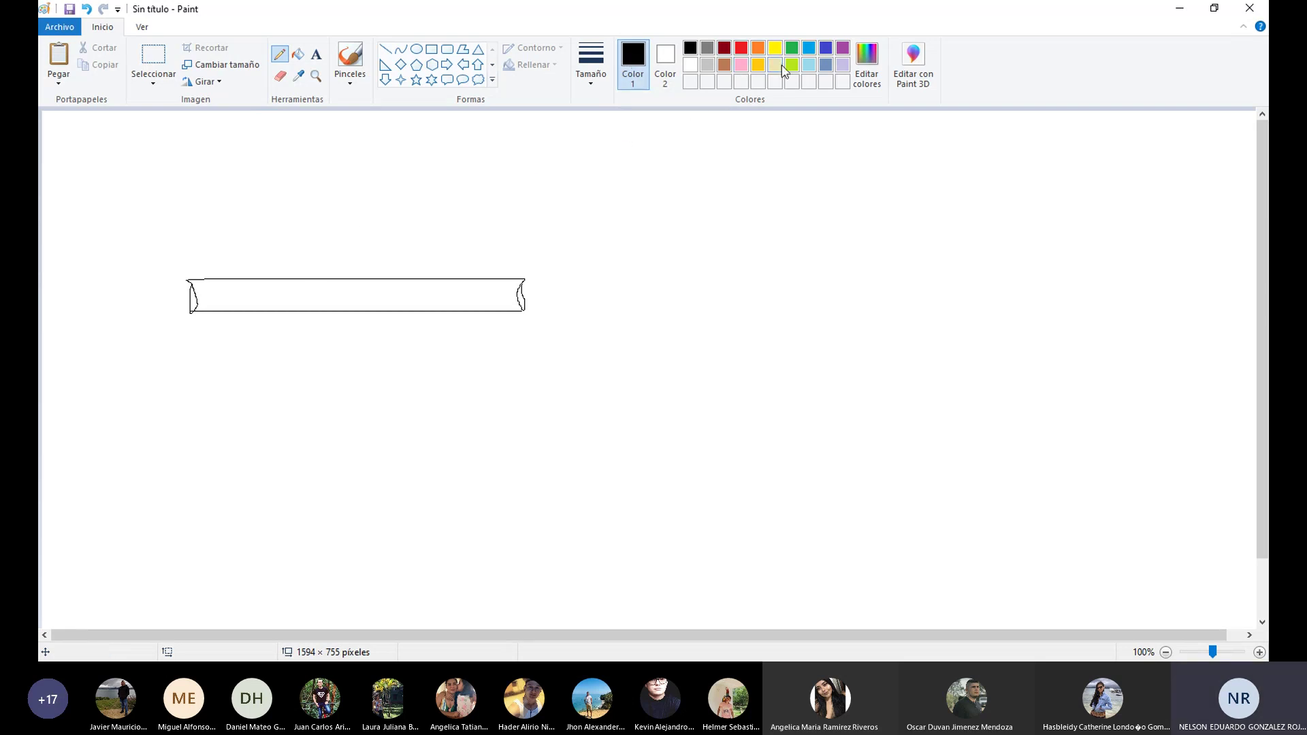
Set the drawing colour to turquoise and erase the middle section of the pipe's upper and lower lines
click(808, 47)
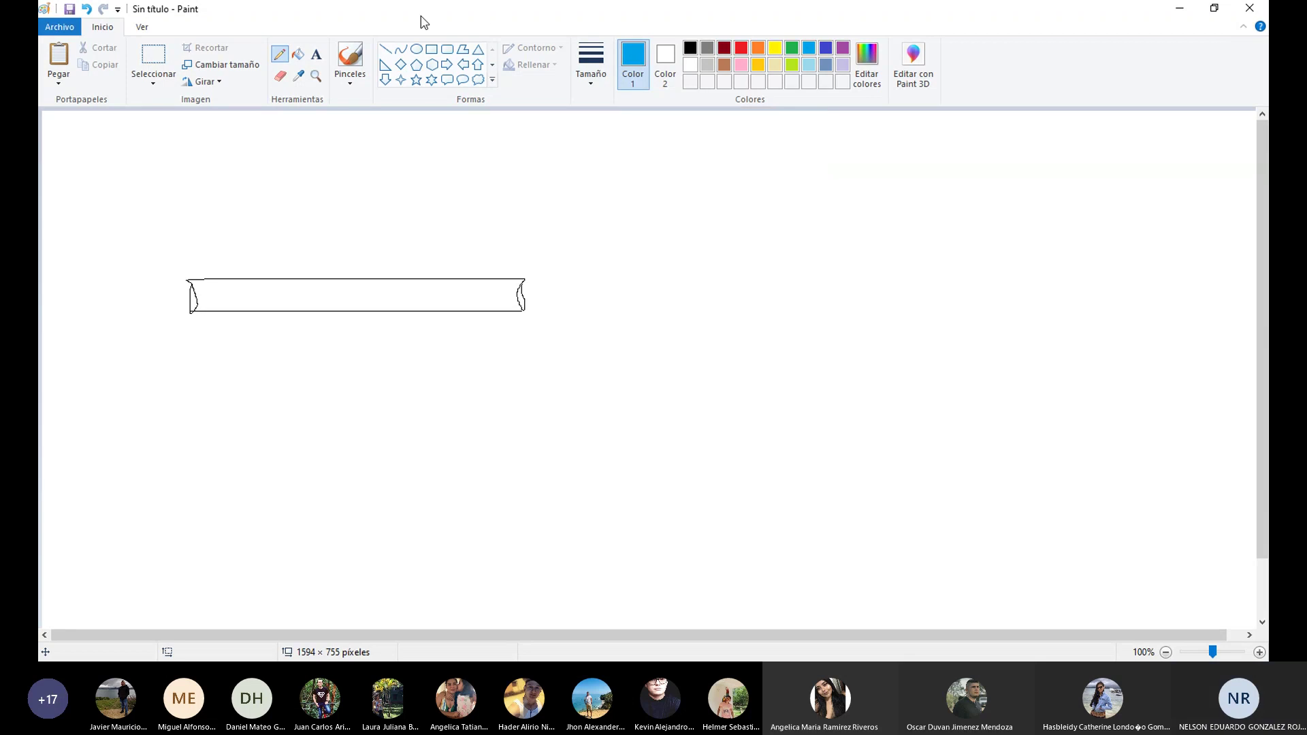
click(279, 79)
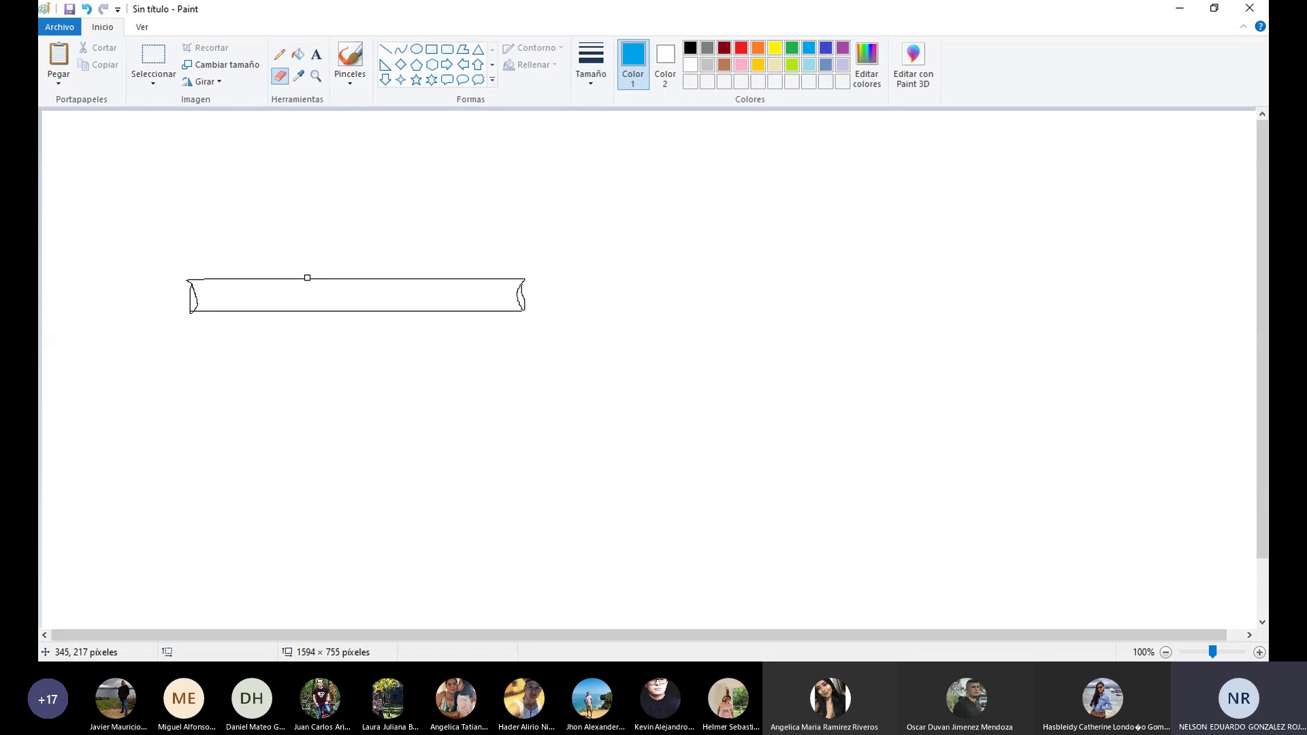
mouse_move(314, 276)
mouse_down()
mouse_move(311, 319)
mouse_move(319, 276)
mouse_move(413, 283)
mouse_up()
drag(390, 313, 352, 311)
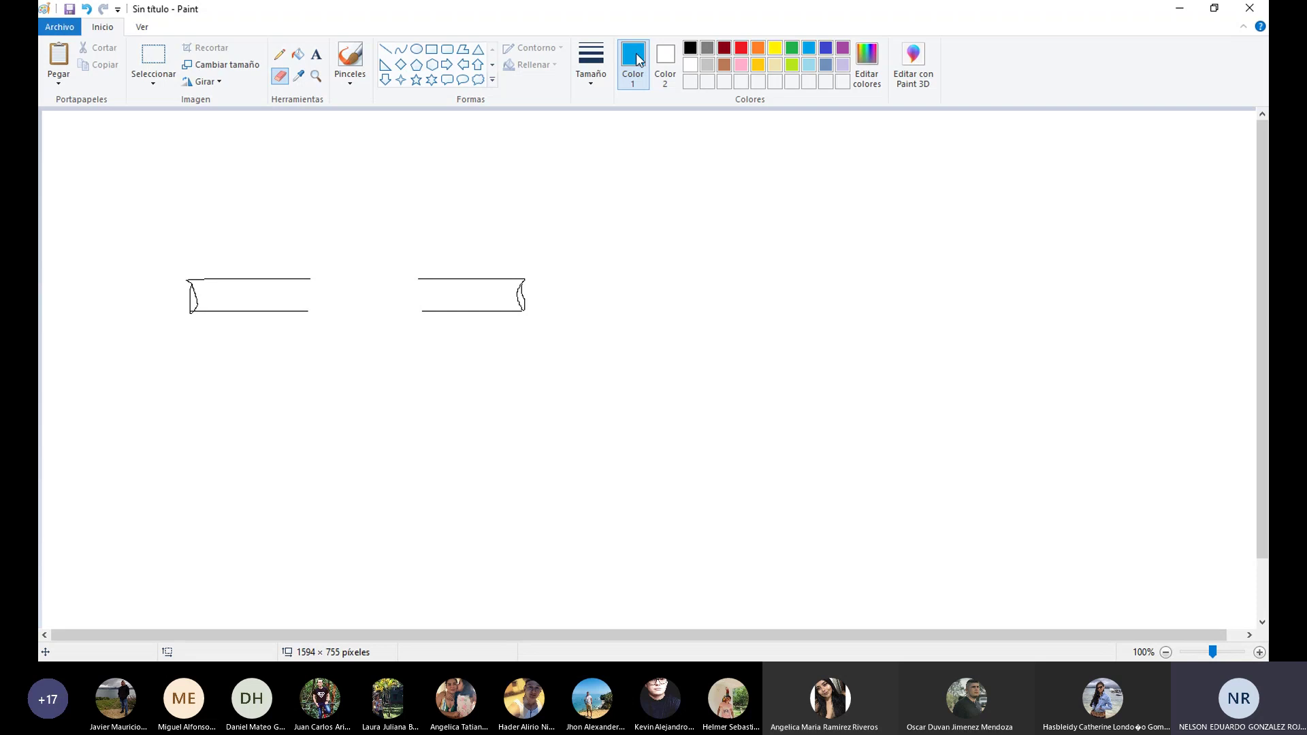
Draw a turquoise tee in the pipe's gap with the Pencil, joining both pipe ends and adding a narrow downward branch
click(279, 55)
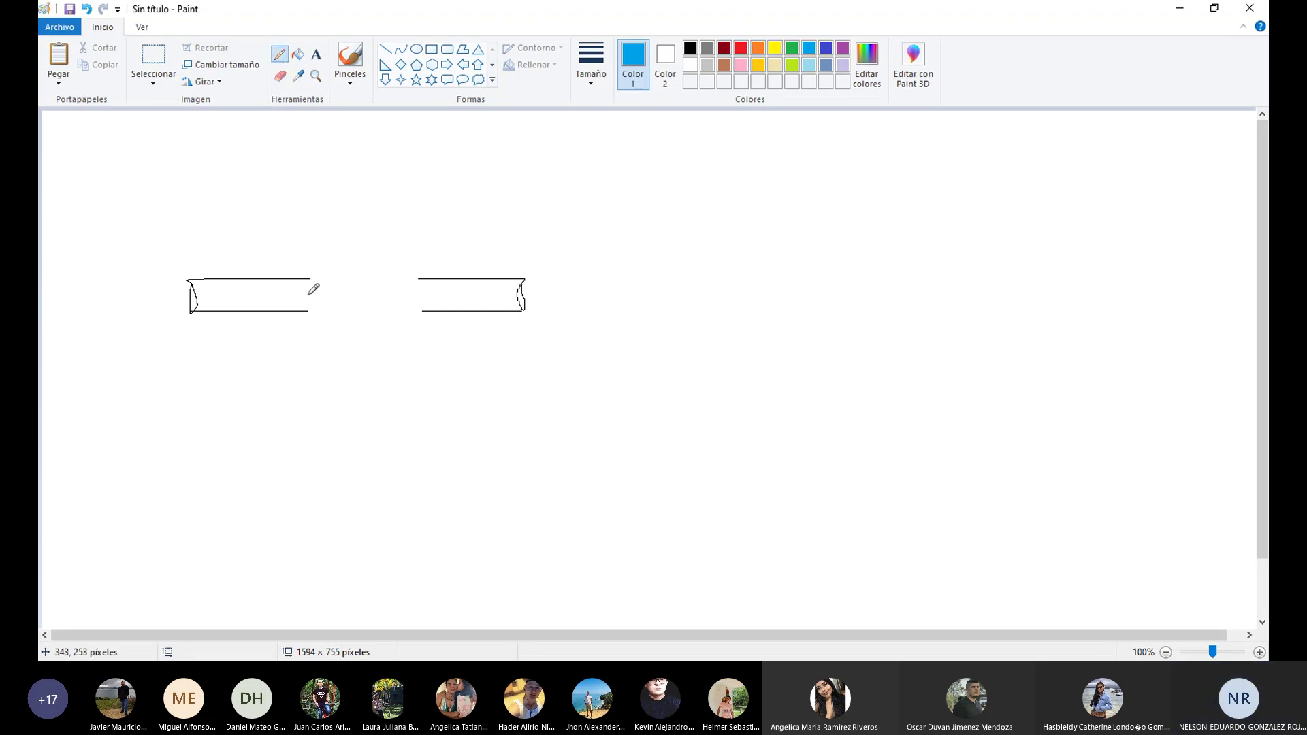
drag(307, 281, 305, 302)
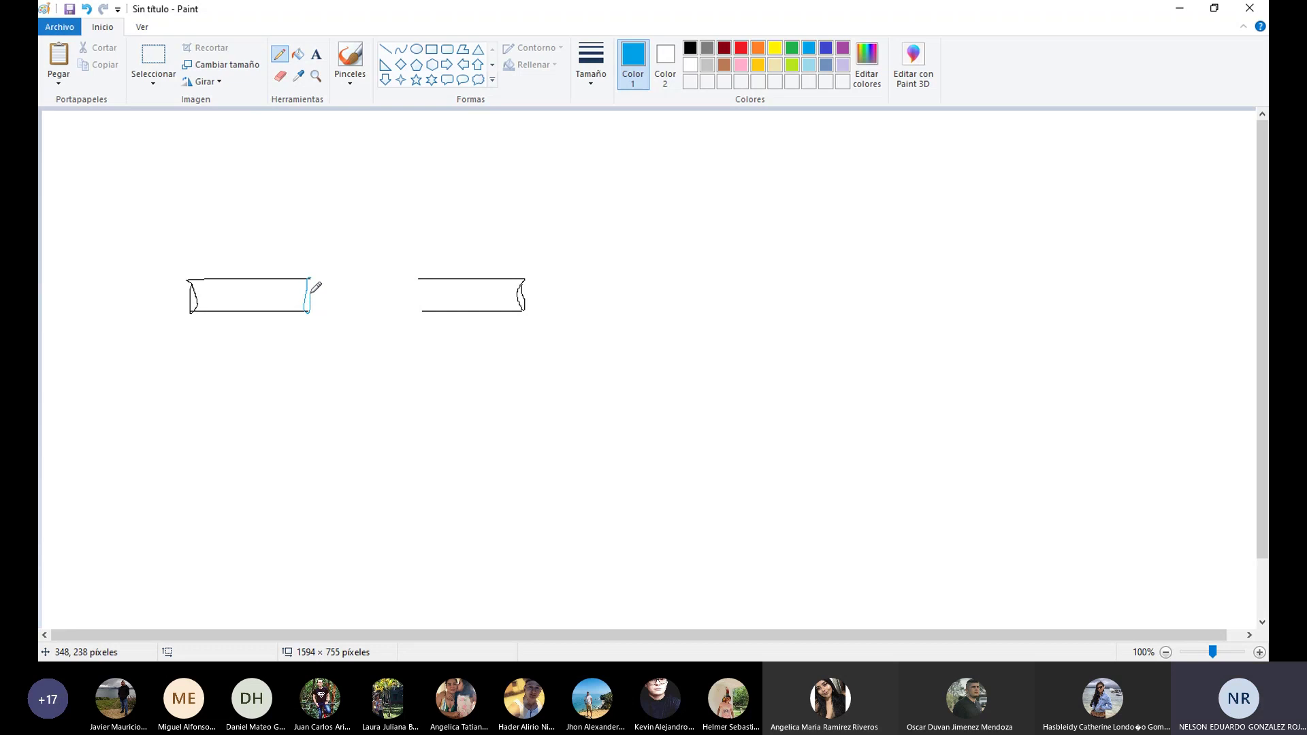
mouse_move(313, 277)
mouse_down()
mouse_move(419, 279)
mouse_move(427, 297)
mouse_move(427, 286)
mouse_up()
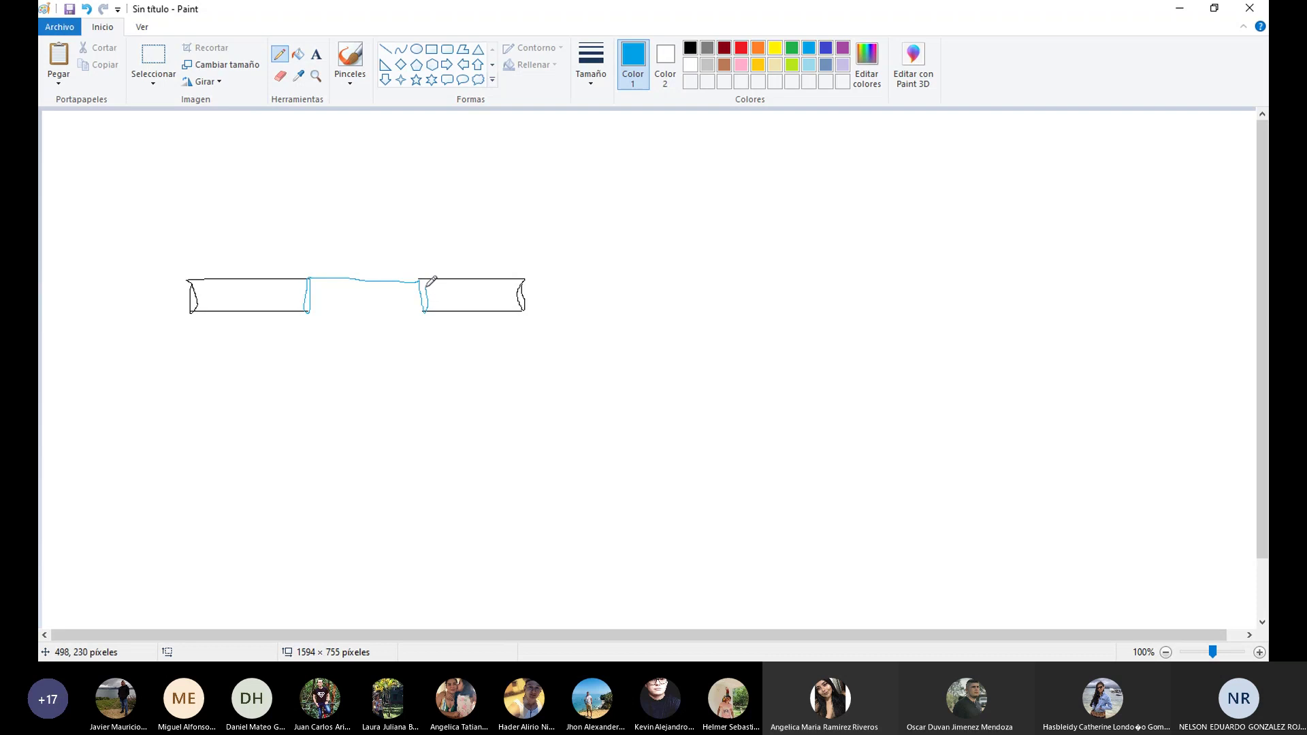
mouse_move(304, 313)
mouse_down()
mouse_move(429, 312)
mouse_move(358, 343)
mouse_move(357, 399)
mouse_up()
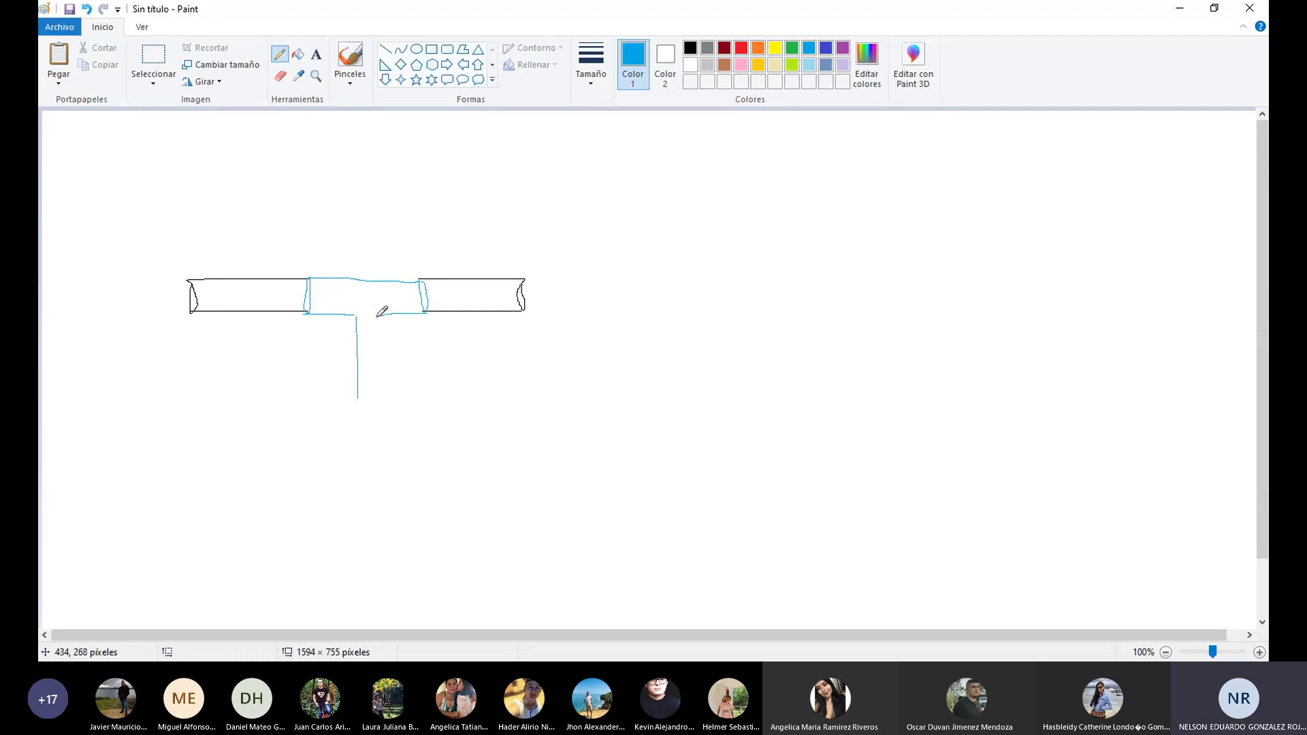
drag(377, 316, 380, 391)
Draw a black valve symbol at the end of the branch and handwrite the labels Purga beside it and Tee above the fitting
click(689, 49)
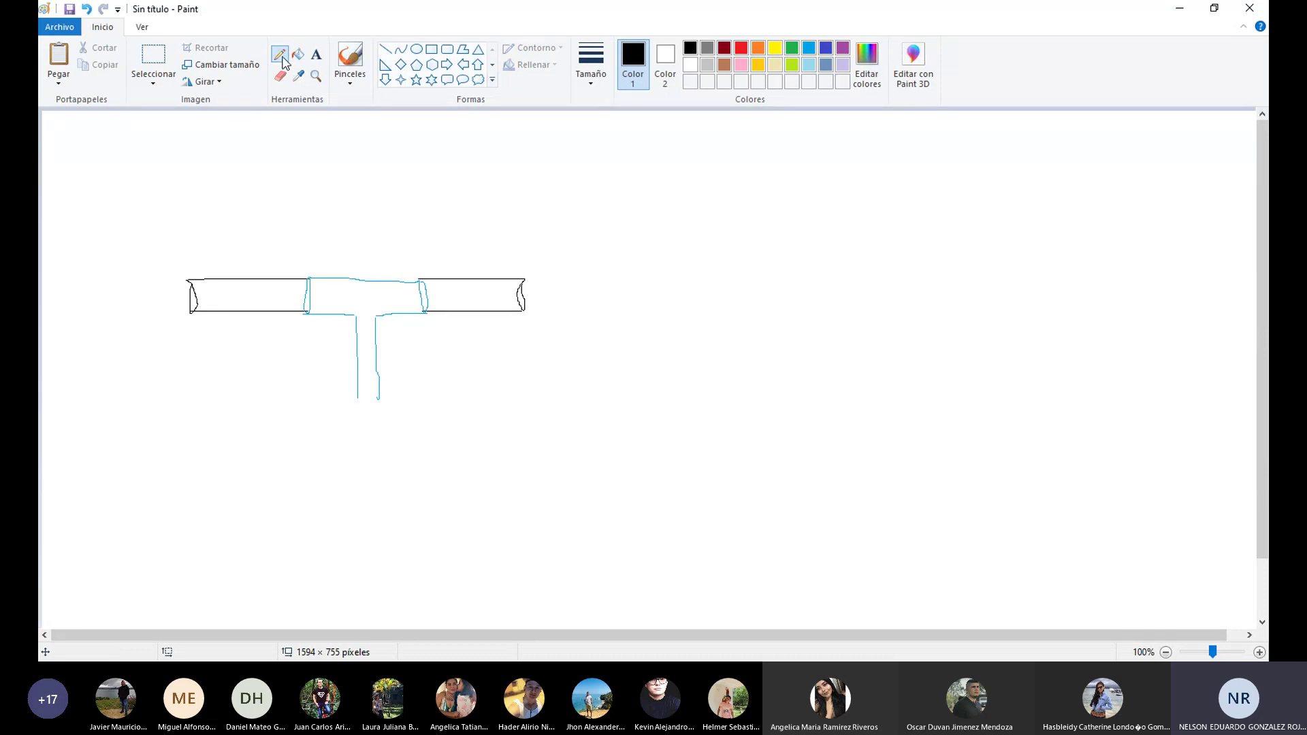
mouse_move(339, 424)
mouse_down()
mouse_move(344, 394)
mouse_move(387, 413)
mouse_move(399, 392)
mouse_move(348, 406)
mouse_up()
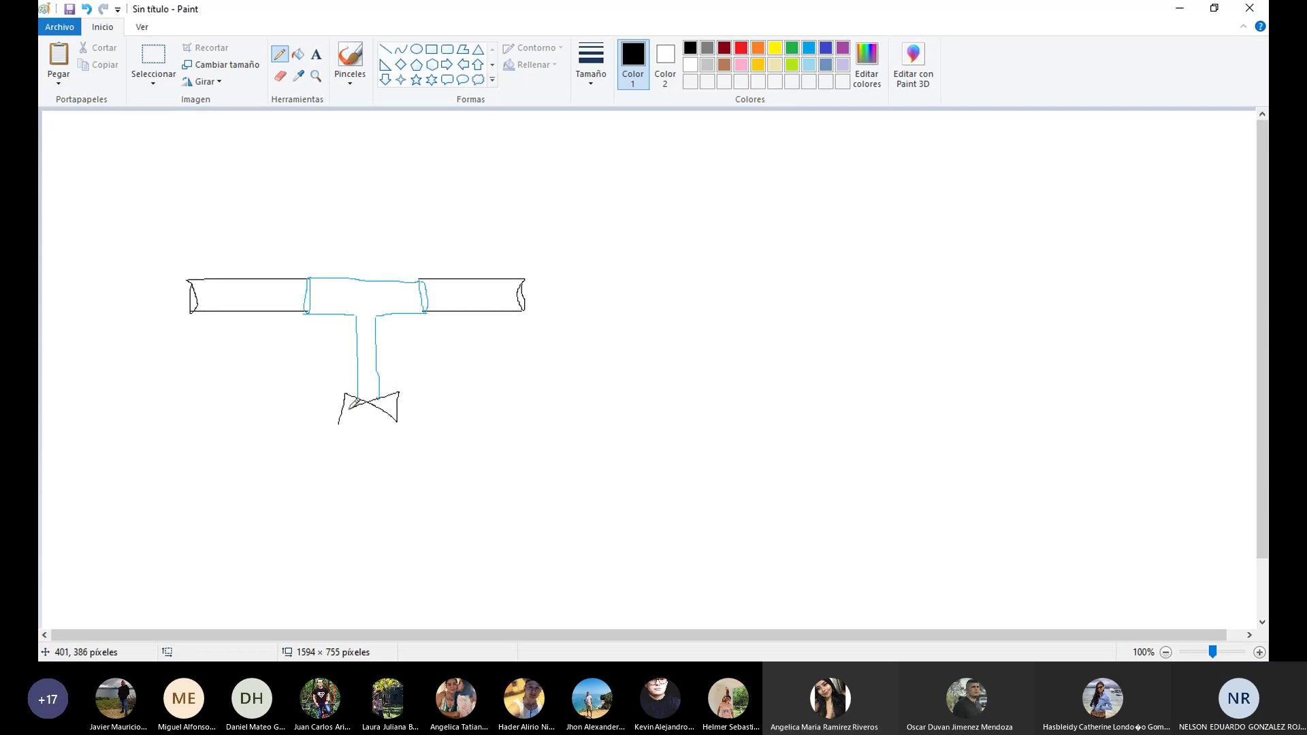
mouse_move(200, 397)
mouse_down()
mouse_move(201, 432)
mouse_move(213, 382)
mouse_move(199, 409)
mouse_move(219, 429)
mouse_move(226, 414)
mouse_move(258, 426)
mouse_move(257, 449)
mouse_move(238, 446)
mouse_move(283, 427)
mouse_up()
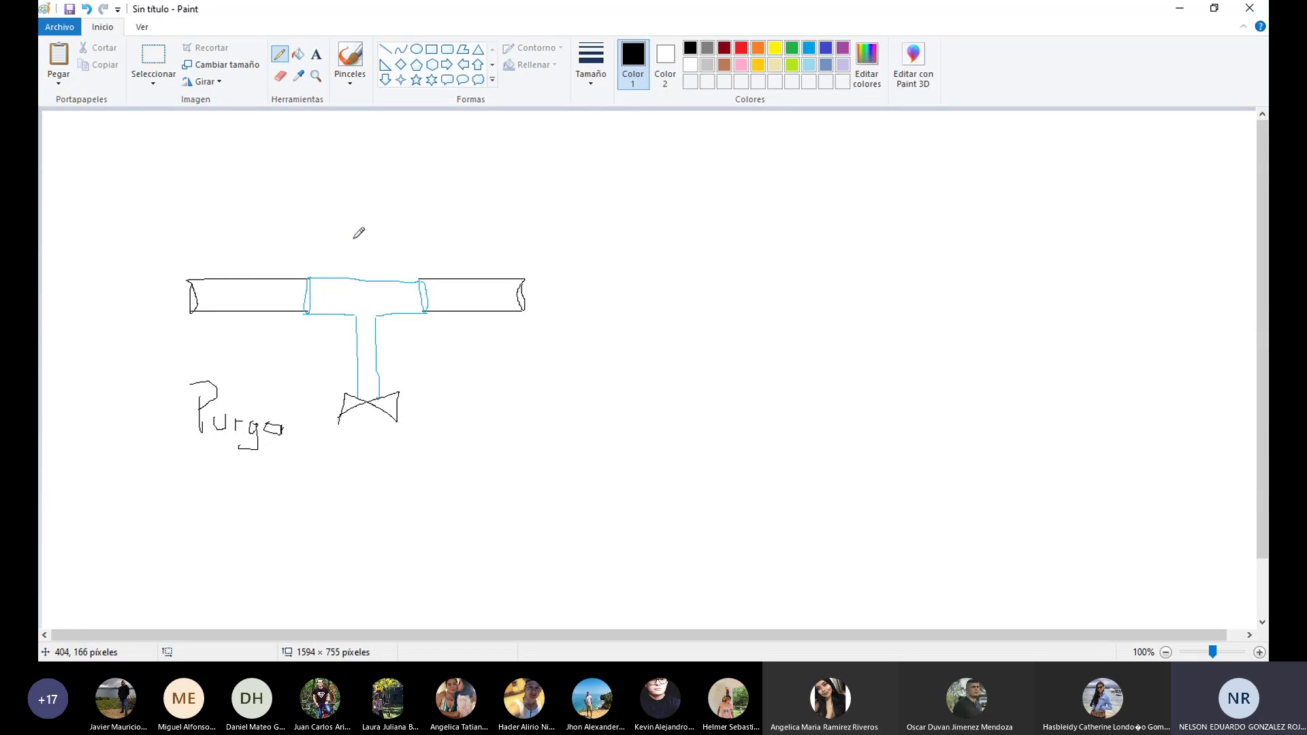
mouse_move(324, 235)
mouse_down()
mouse_move(361, 236)
mouse_move(345, 273)
mouse_move(357, 259)
mouse_move(378, 274)
mouse_up()
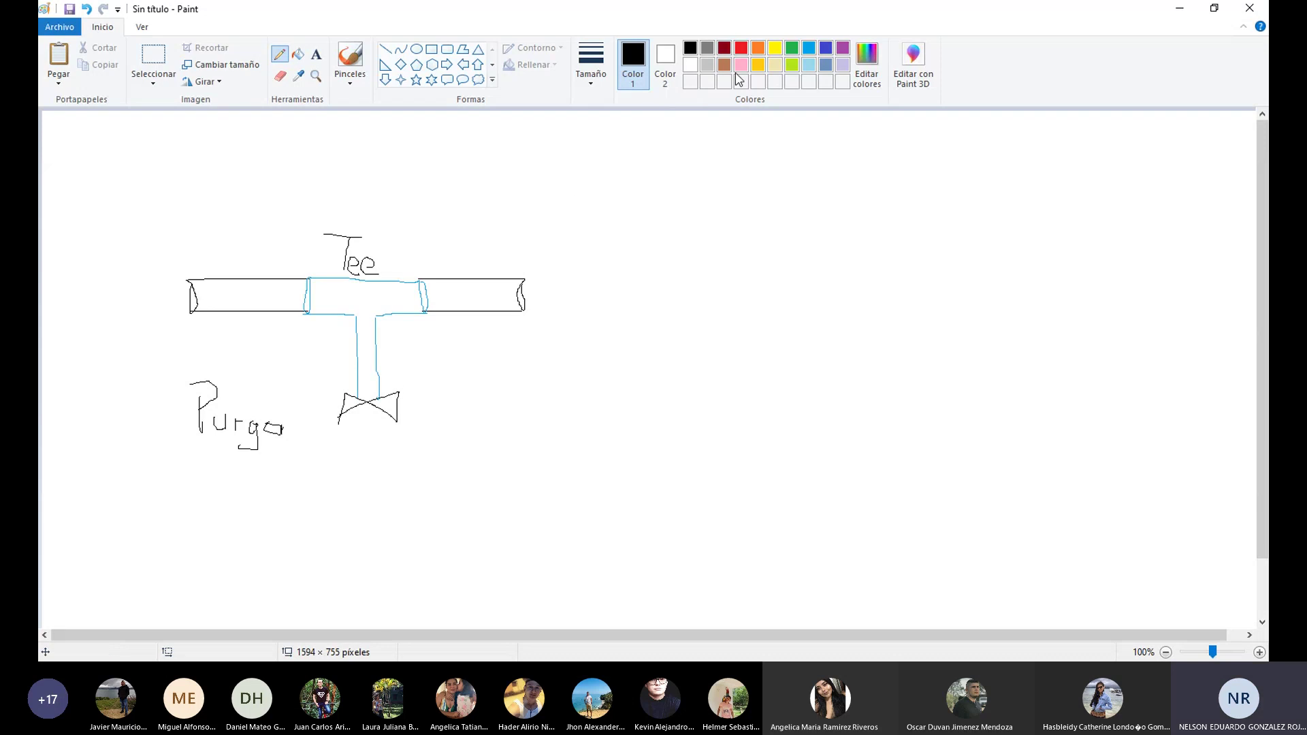
Draw a turquoise flow arrow straight through the tee and handwrite Directo beside the Tee label
click(809, 48)
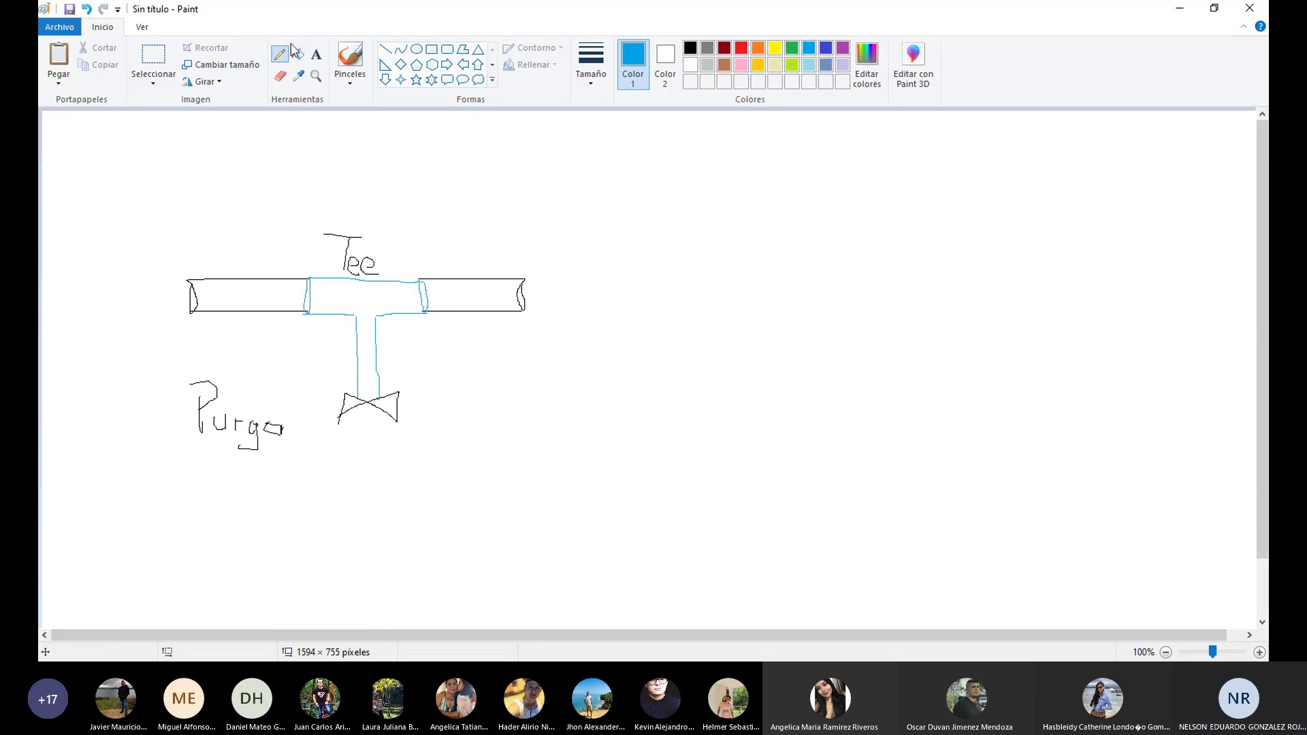
mouse_move(252, 297)
mouse_down()
mouse_move(491, 299)
mouse_move(480, 302)
mouse_up()
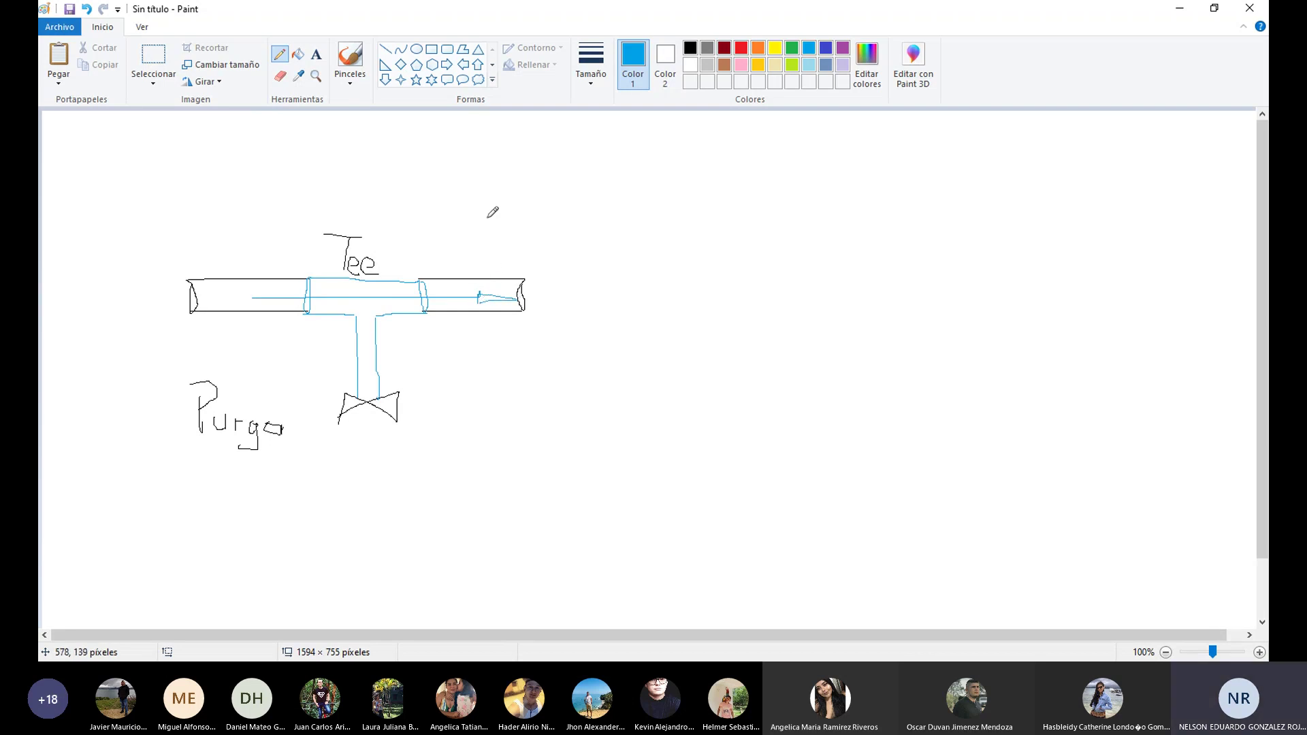
mouse_move(403, 251)
mouse_down()
mouse_move(403, 276)
mouse_move(421, 253)
mouse_move(407, 275)
mouse_move(444, 254)
mouse_move(452, 275)
mouse_move(490, 248)
mouse_move(490, 272)
mouse_move(512, 266)
mouse_up()
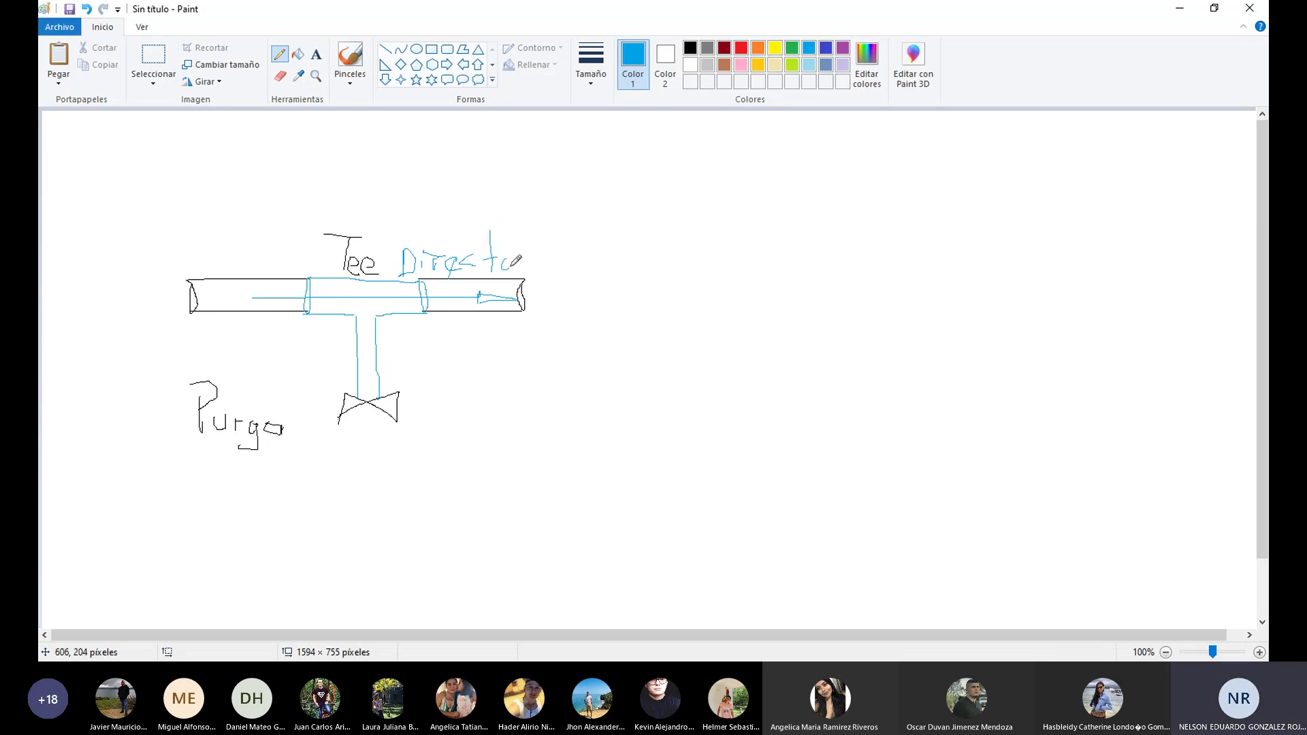
Sketch a second black pipe with a downward branch and a capped far end, and trace a turquoise flow line into the branch
click(691, 47)
click(644, 259)
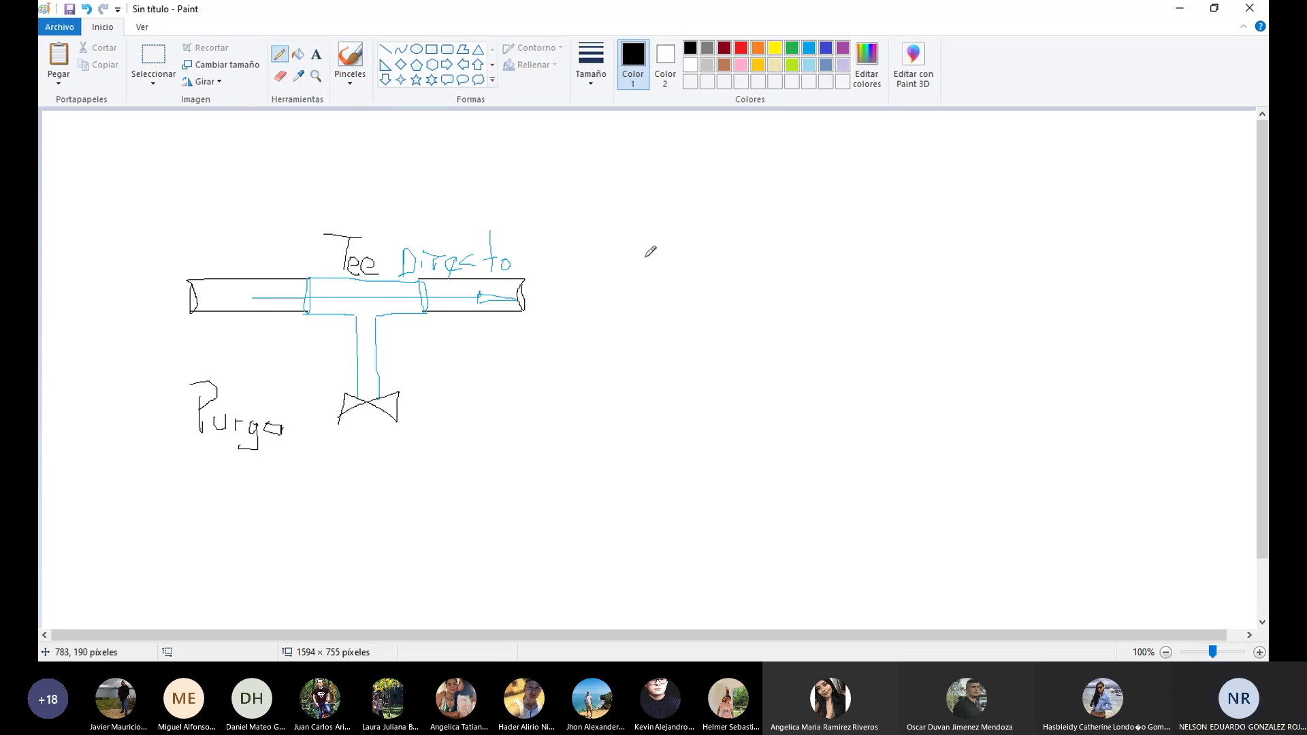
drag(670, 260, 992, 241)
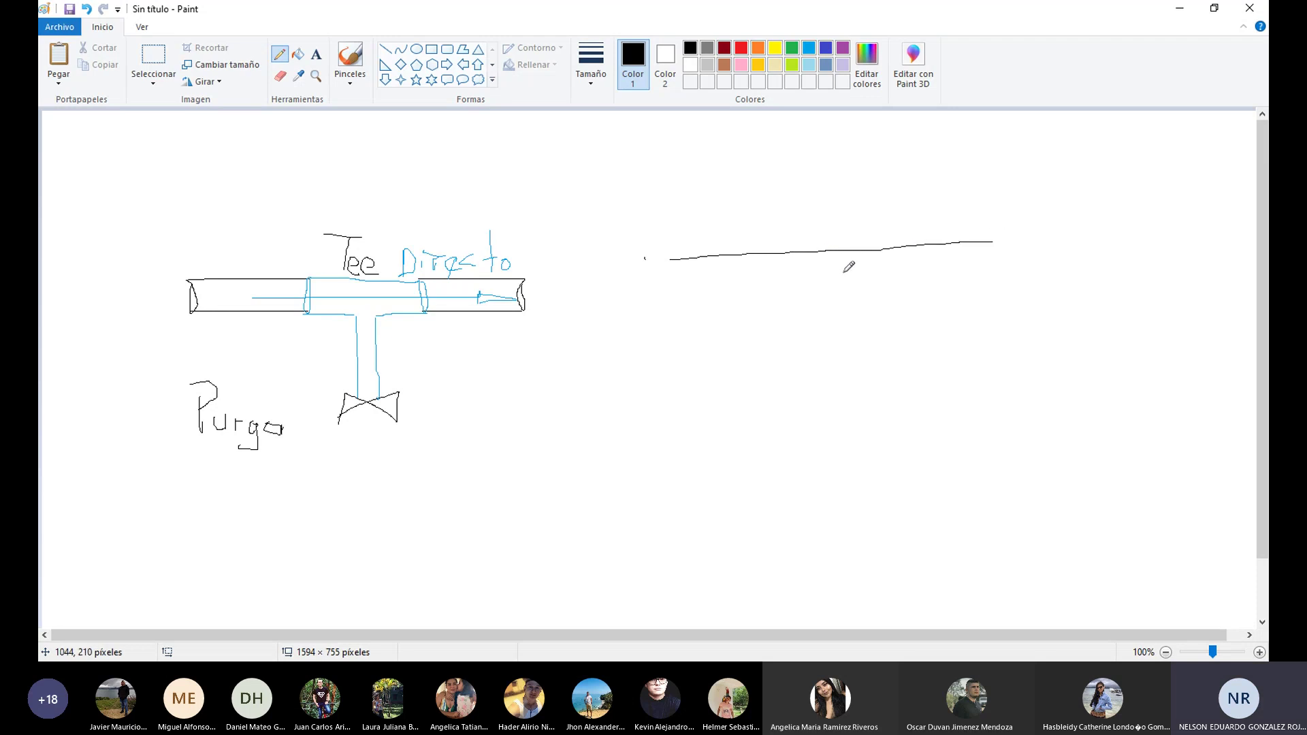
mouse_move(680, 280)
mouse_down()
mouse_move(836, 277)
mouse_move(849, 390)
mouse_up()
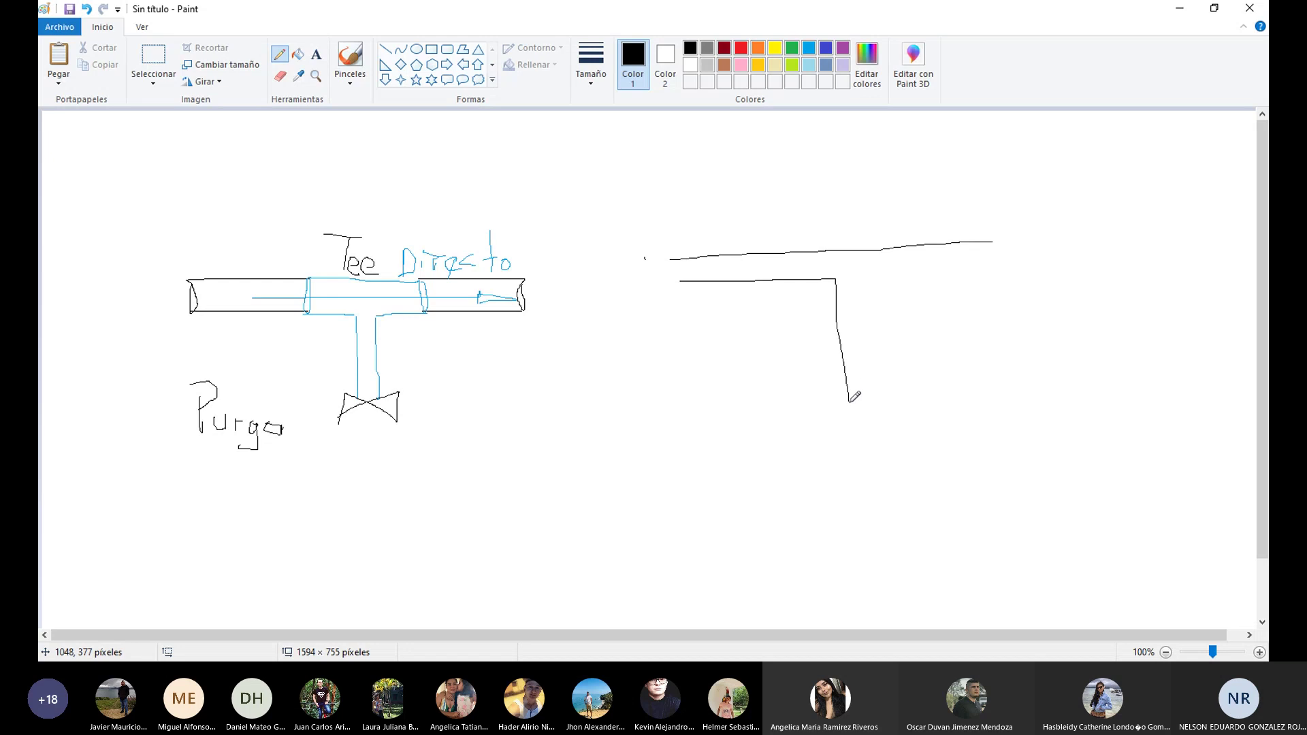
drag(856, 279, 878, 407)
mouse_move(857, 281)
mouse_down()
mouse_move(999, 270)
mouse_move(992, 232)
mouse_move(991, 280)
mouse_move(991, 225)
mouse_move(991, 280)
mouse_up()
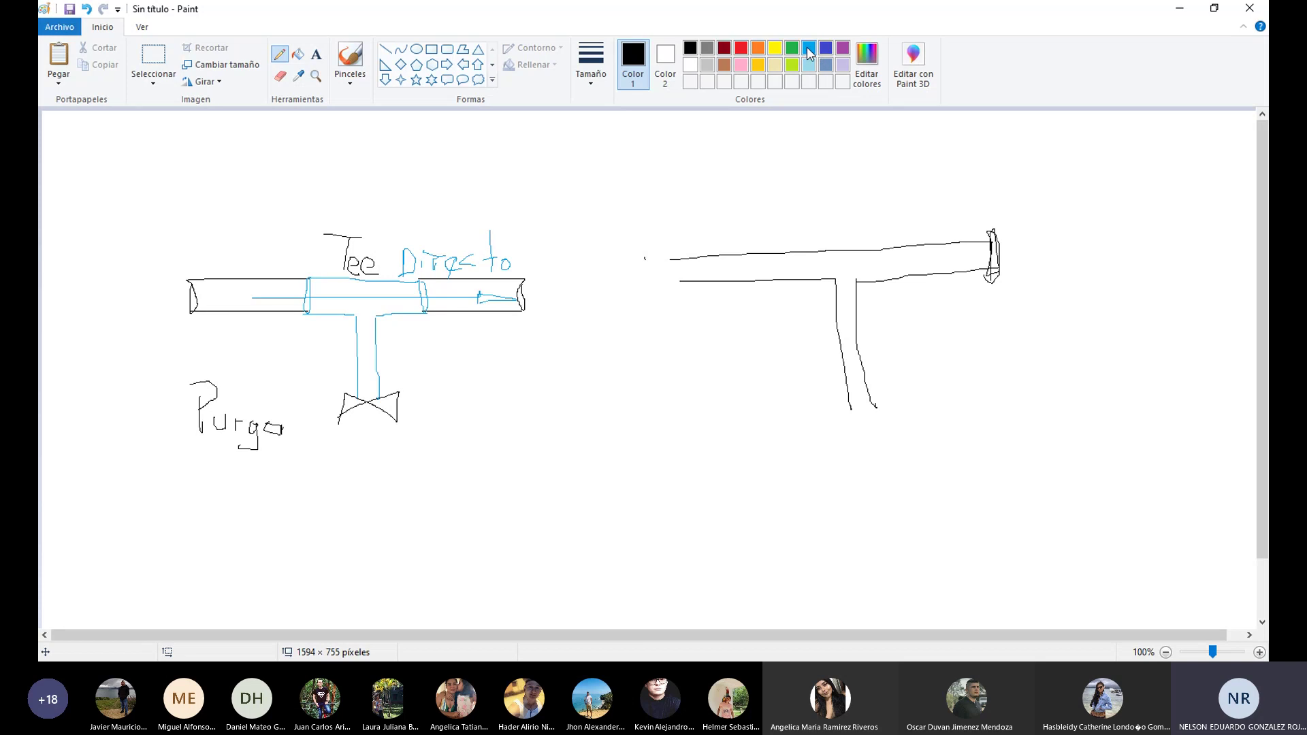
click(808, 49)
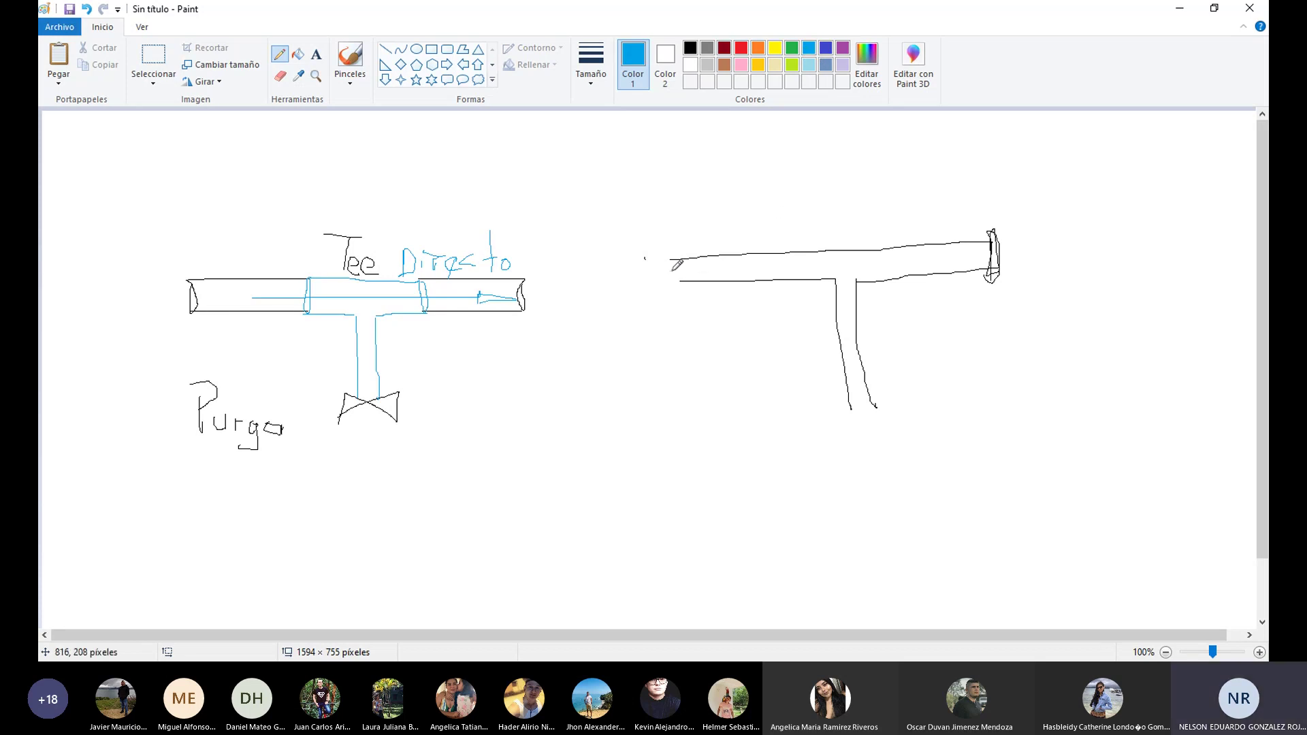
mouse_move(672, 269)
mouse_down()
mouse_move(840, 267)
mouse_move(857, 337)
mouse_up()
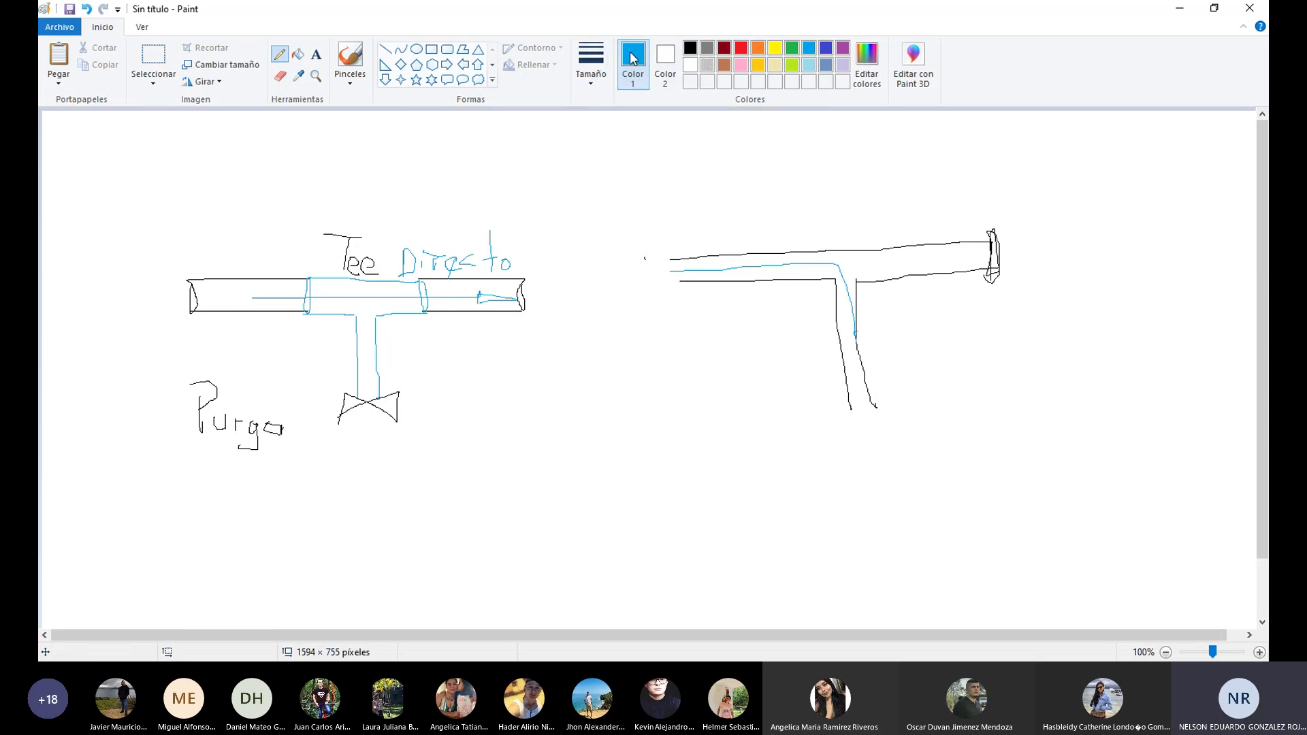
Erase the black pipe lines around the second sketch's junction to make room for a tee fitting
click(280, 77)
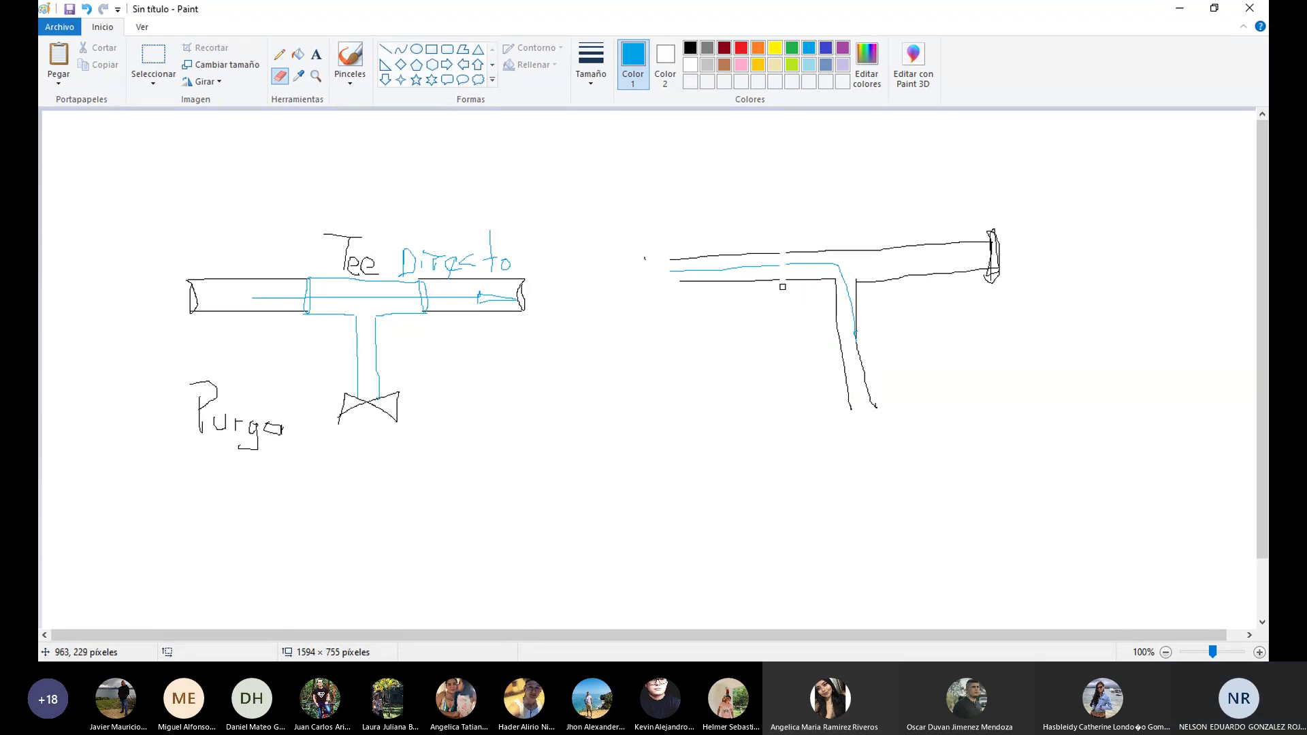
mouse_move(790, 252)
mouse_down()
mouse_move(843, 252)
mouse_move(869, 279)
mouse_move(852, 302)
mouse_up()
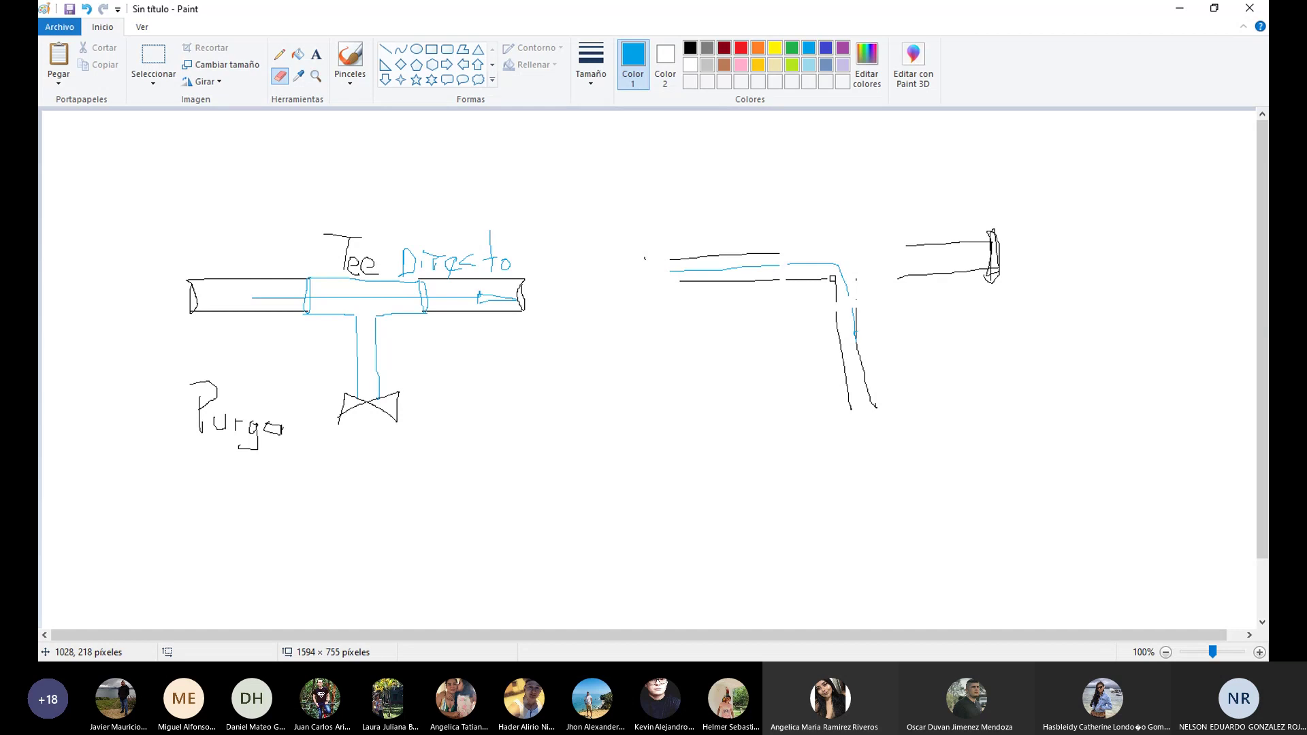
drag(821, 280, 792, 281)
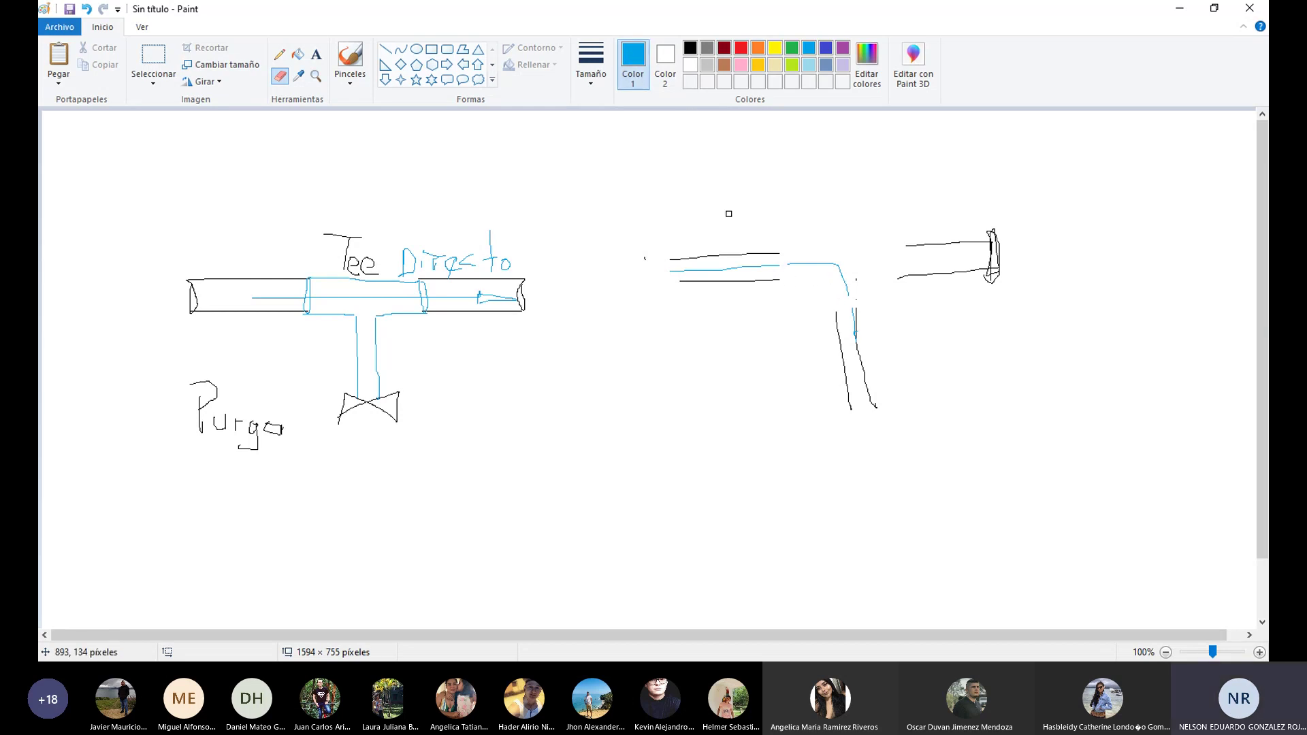
Draw a turquoise tee at the second pipe's junction and a flow arrow turning from the pipe down into the branch
click(281, 56)
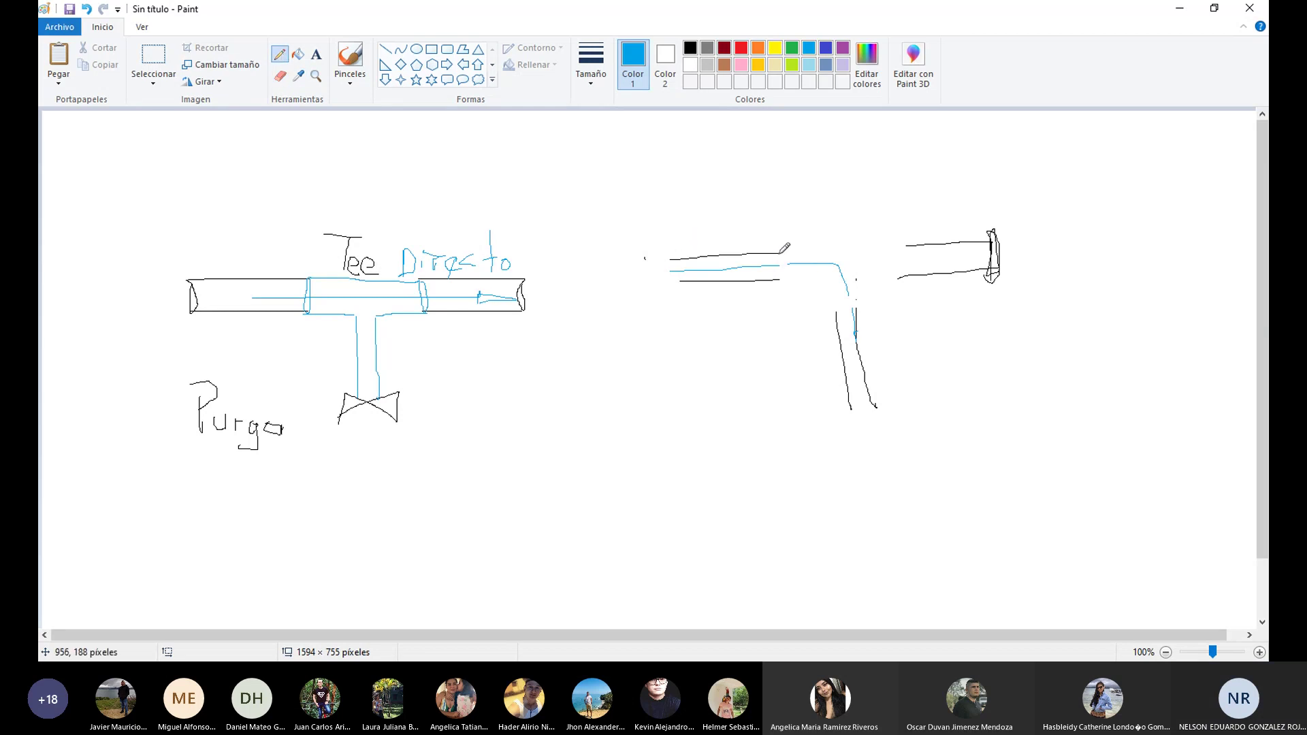
drag(780, 253, 780, 277)
mouse_move(785, 253)
mouse_down()
mouse_move(906, 245)
mouse_move(905, 276)
mouse_move(906, 253)
mouse_up()
mouse_move(785, 280)
mouse_down()
mouse_move(842, 278)
mouse_move(842, 310)
mouse_move(889, 281)
mouse_move(847, 320)
mouse_up()
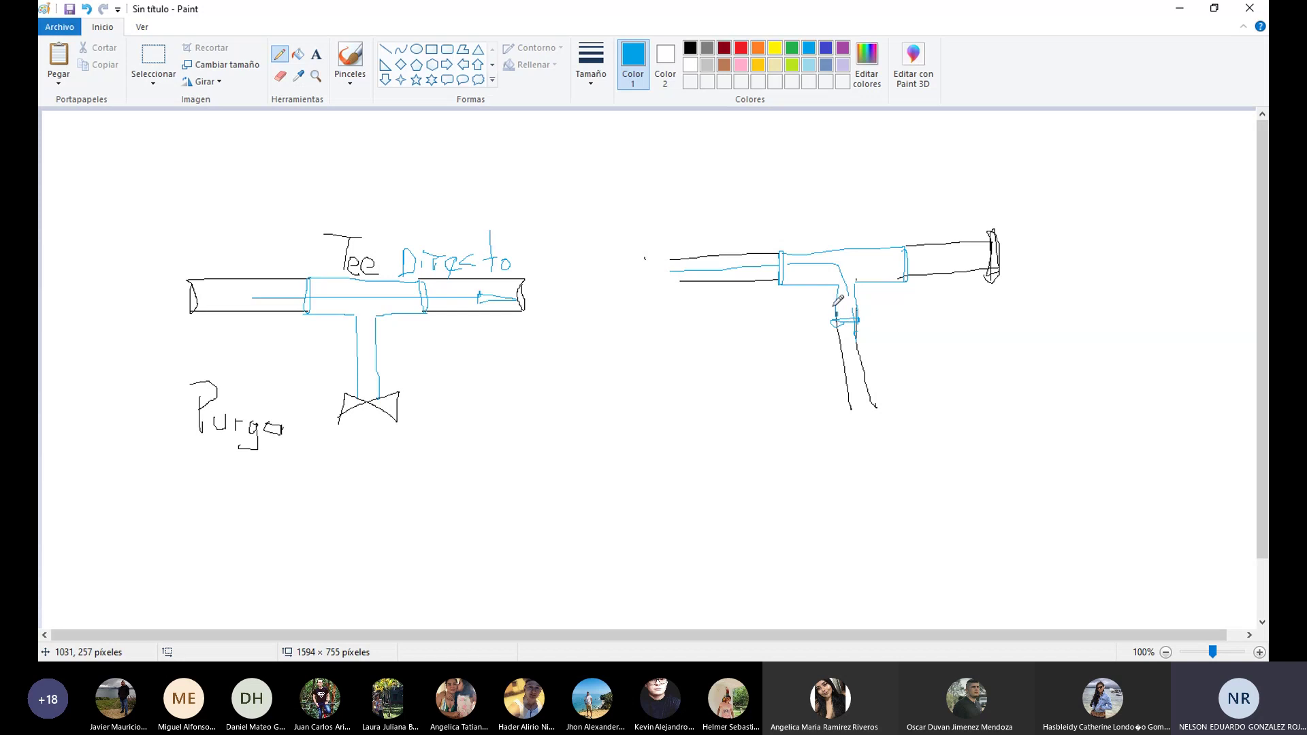
mouse_move(675, 270)
mouse_down()
mouse_move(790, 265)
mouse_move(847, 294)
mouse_move(858, 383)
mouse_up()
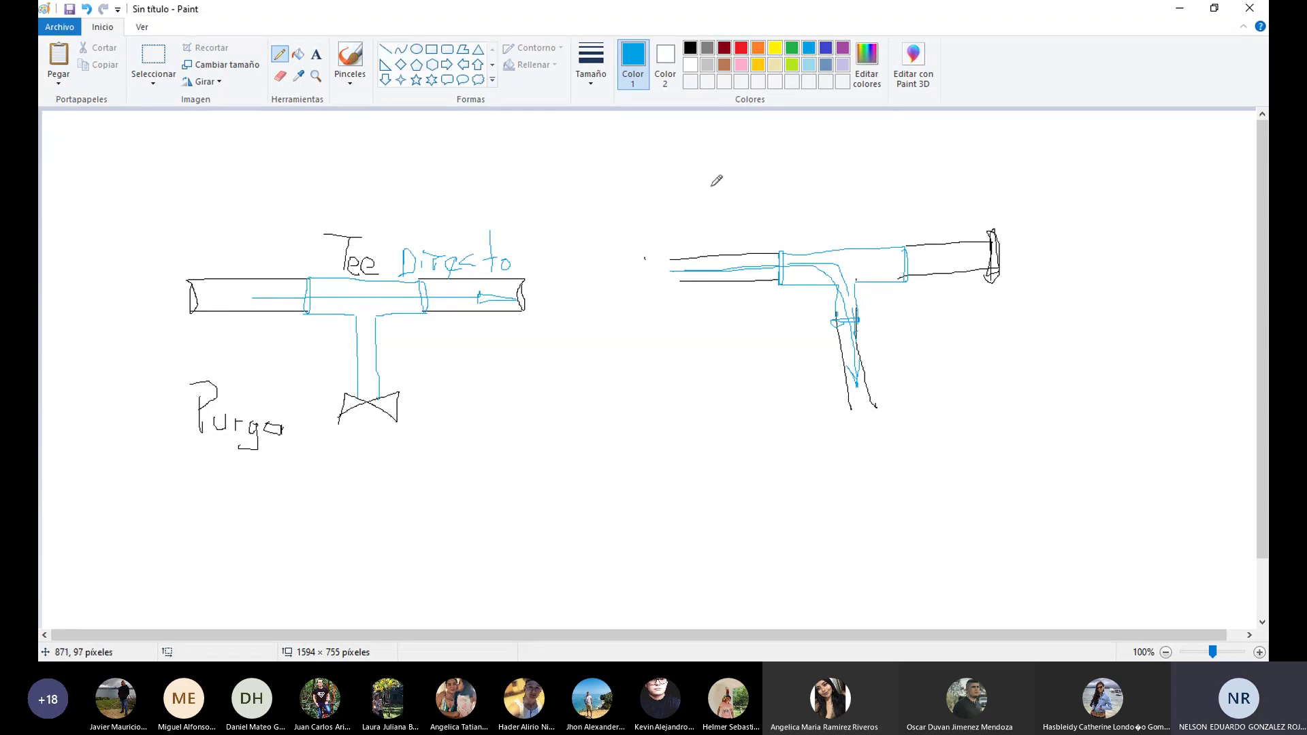
Handwrite Tee Lateral in turquoise above the second pipe sketch
mouse_move(710, 187)
mouse_down()
mouse_move(748, 176)
mouse_move(726, 222)
mouse_move(789, 219)
mouse_up()
click(803, 220)
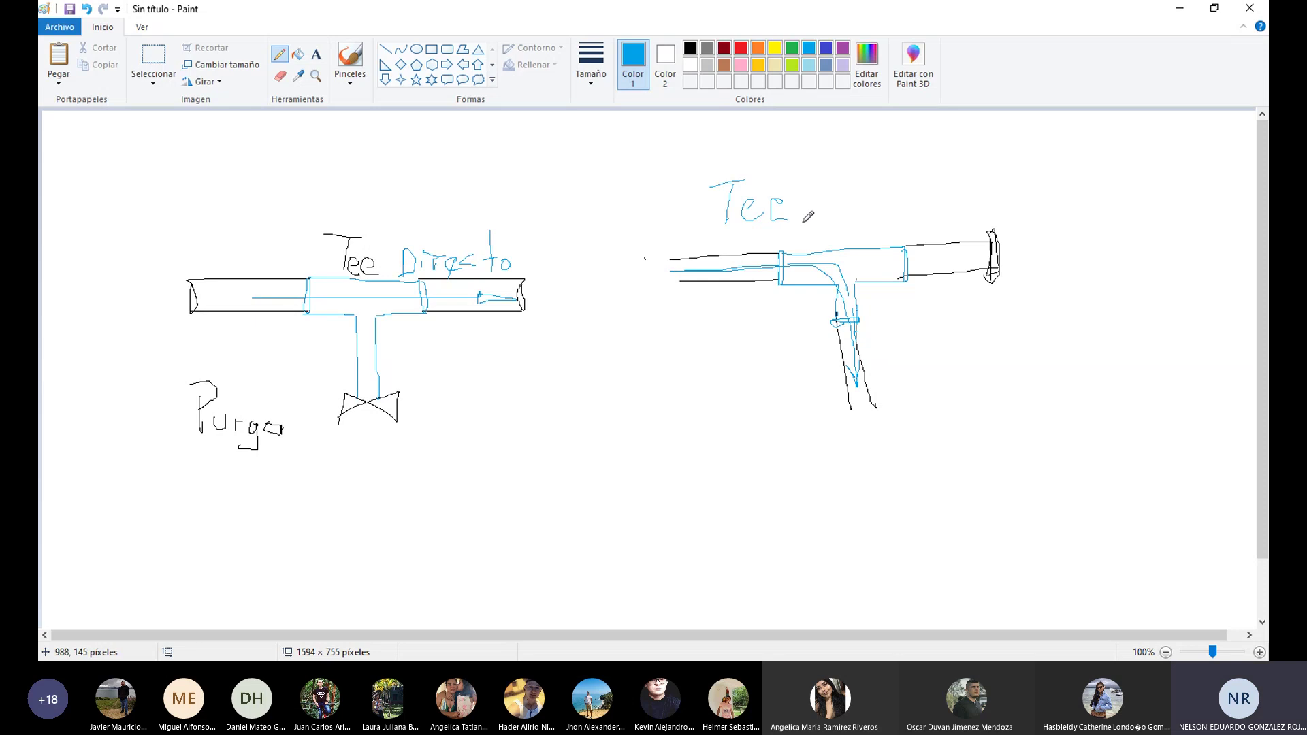
mouse_move(838, 180)
mouse_down()
mouse_move(858, 223)
mouse_move(897, 222)
mouse_move(916, 201)
mouse_move(962, 228)
mouse_up()
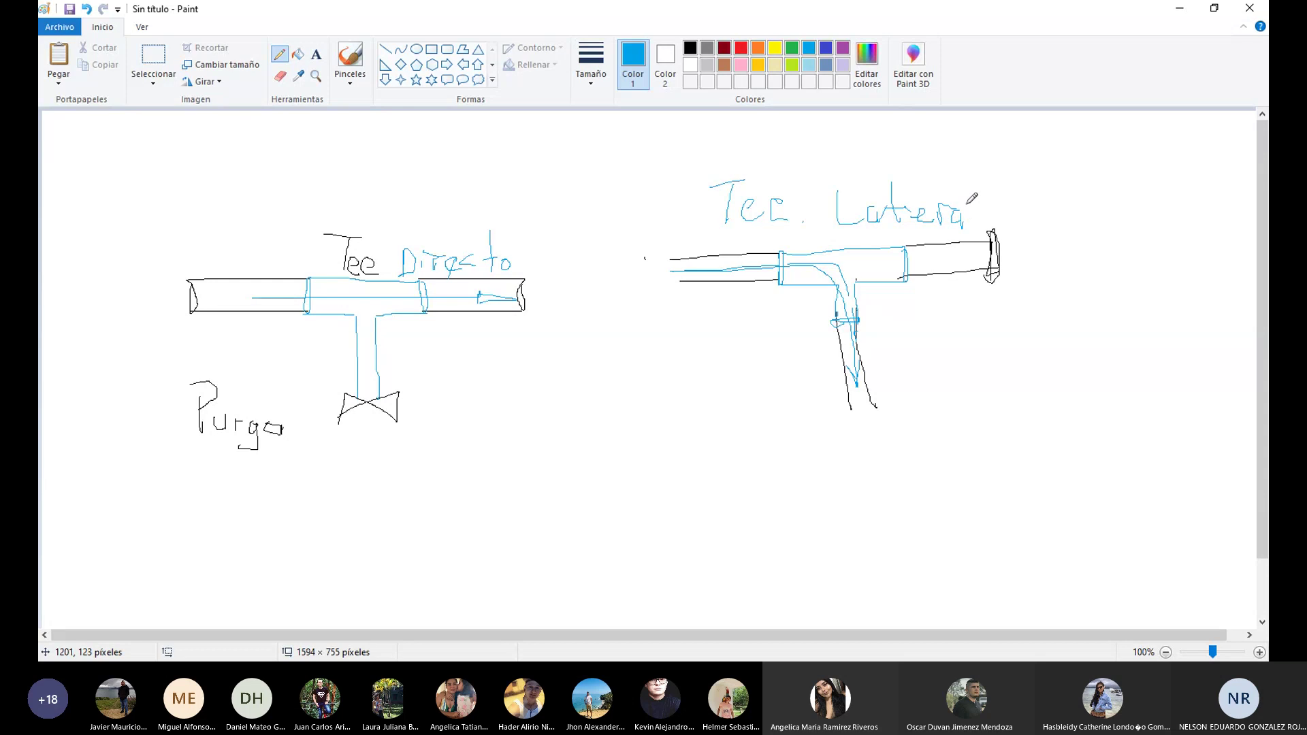
drag(973, 178, 979, 228)
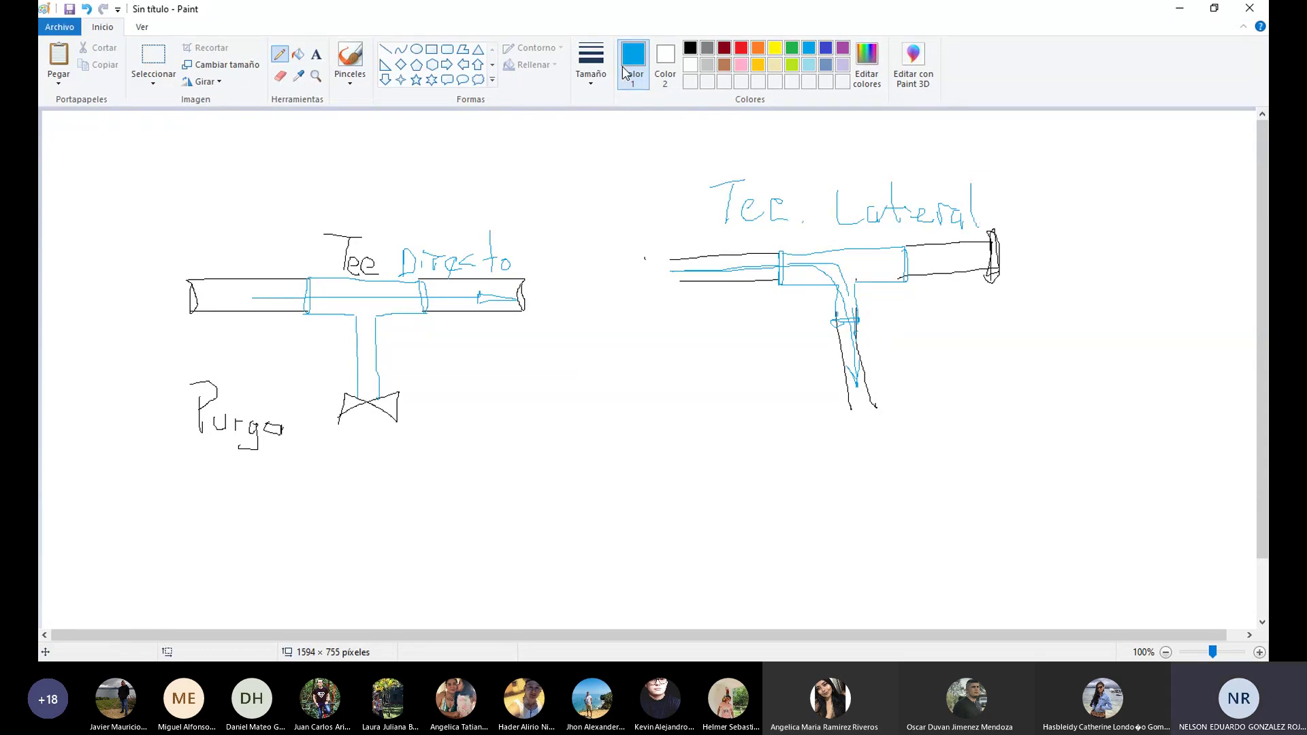
In black, number the direct tee sketch 1 and the lateral one 2, and draw a check mark above the direct tee
click(689, 47)
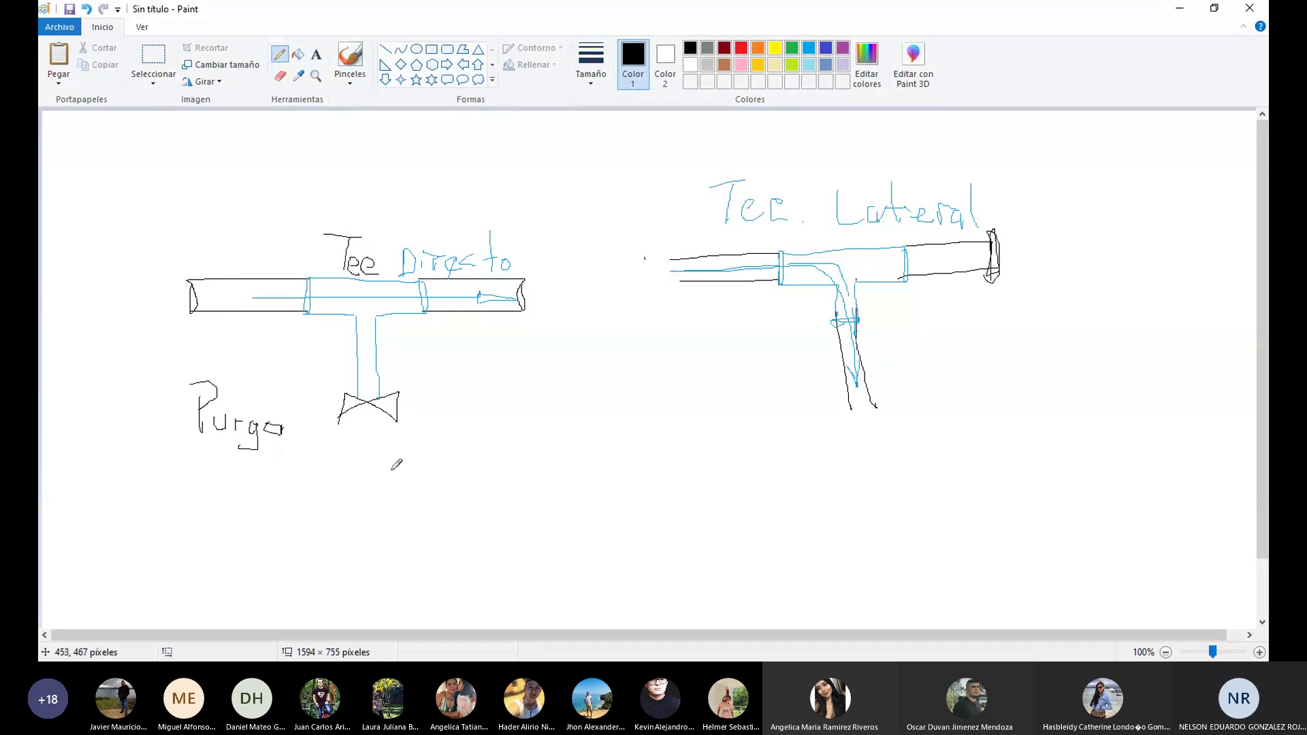
drag(388, 480, 366, 562)
mouse_move(844, 463)
mouse_down()
mouse_move(856, 455)
mouse_move(885, 543)
mouse_move(932, 543)
mouse_up()
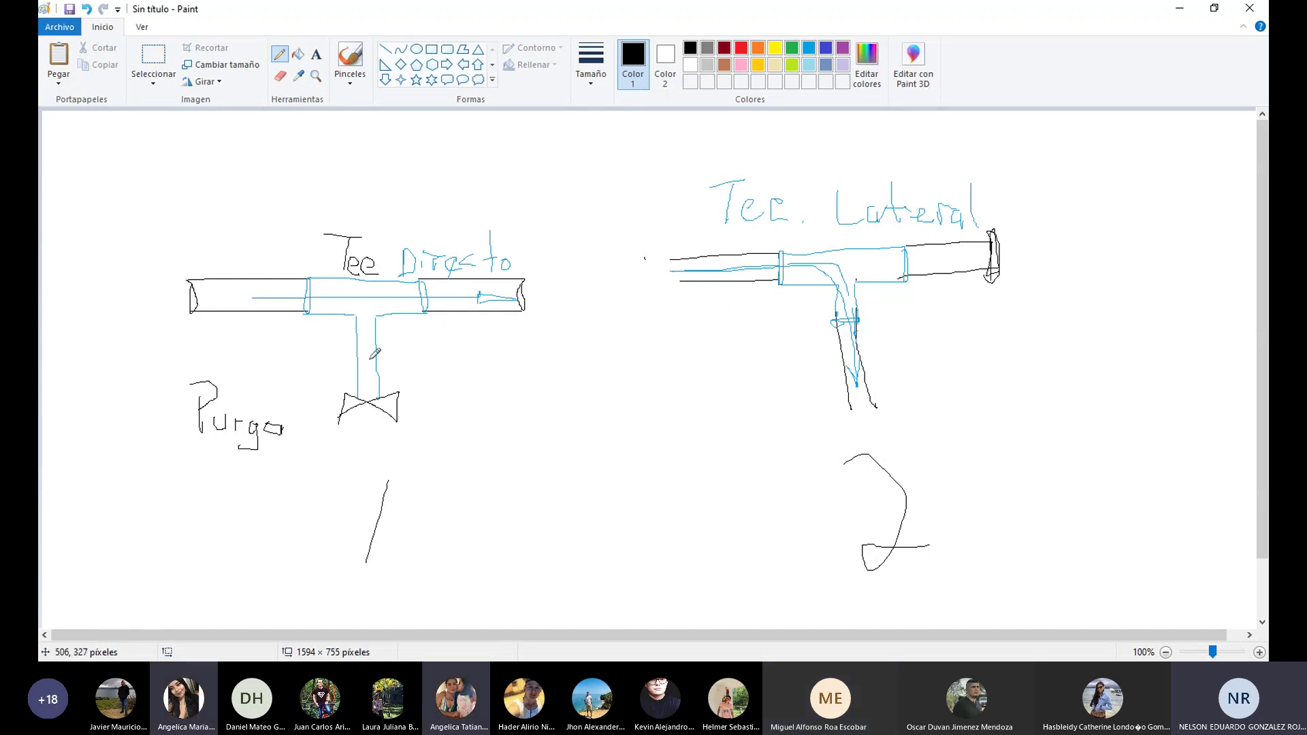
drag(362, 182, 561, 172)
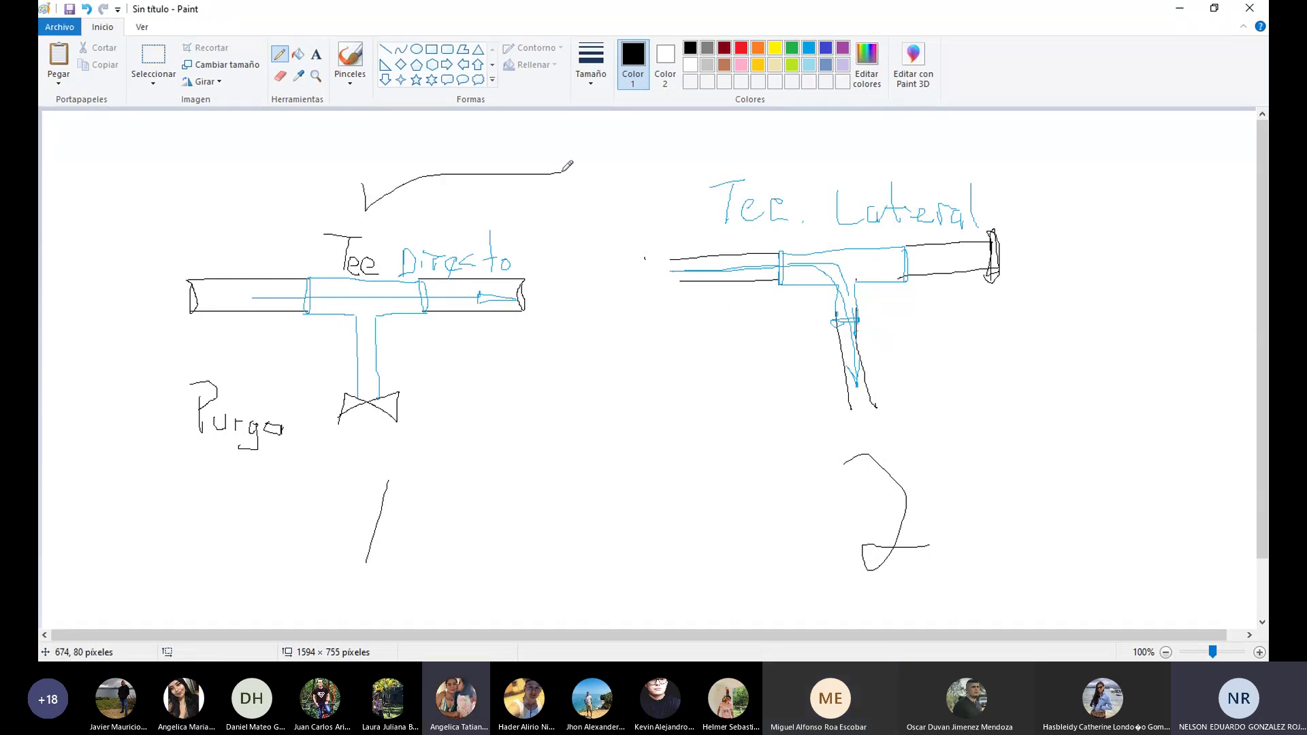
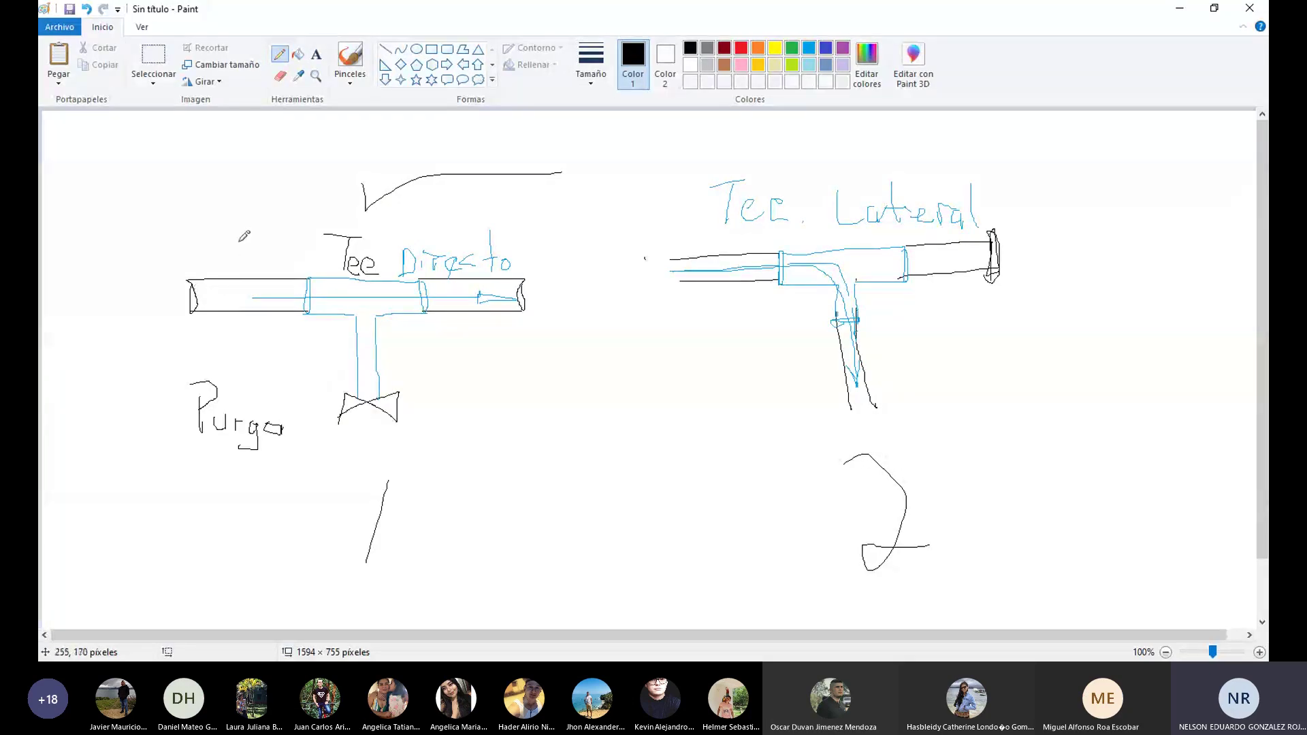
Handwrite 8" above the inlet pipe of the direct tee sketch and Tee 8x3 beside its branch
mouse_move(243, 236)
mouse_down()
mouse_move(233, 252)
mouse_move(255, 242)
mouse_move(254, 253)
mouse_up()
drag(253, 247, 263, 240)
key(ctrl+z)
mouse_move(412, 338)
mouse_down()
mouse_move(437, 338)
mouse_move(431, 359)
mouse_move(482, 349)
mouse_move(497, 372)
mouse_move(511, 352)
mouse_move(511, 366)
mouse_up()
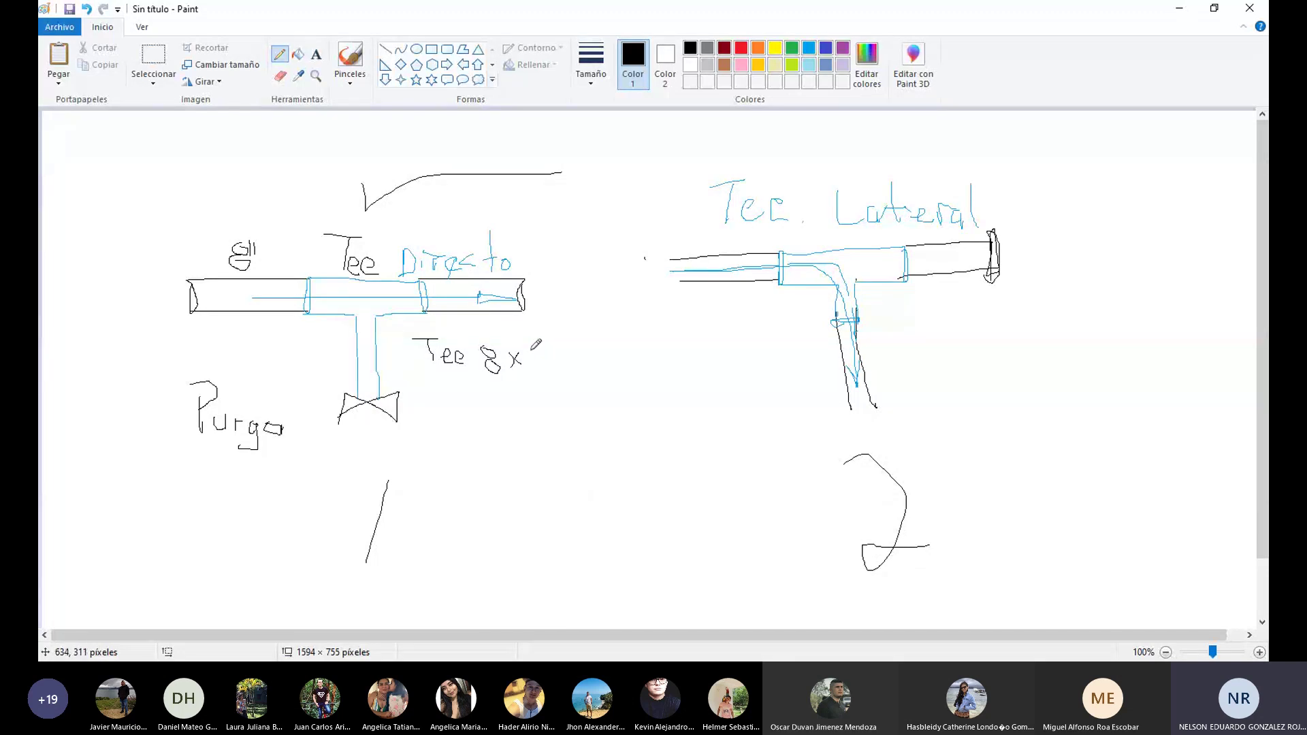
mouse_move(534, 350)
mouse_down()
mouse_move(549, 359)
mouse_move(534, 370)
mouse_up()
Mark the direct tee's branch 3 and its body 8, and draw an arrow to the purge valve labelled 3"
drag(337, 342, 335, 360)
mouse_move(345, 291)
mouse_down()
mouse_move(361, 315)
mouse_move(365, 297)
mouse_up()
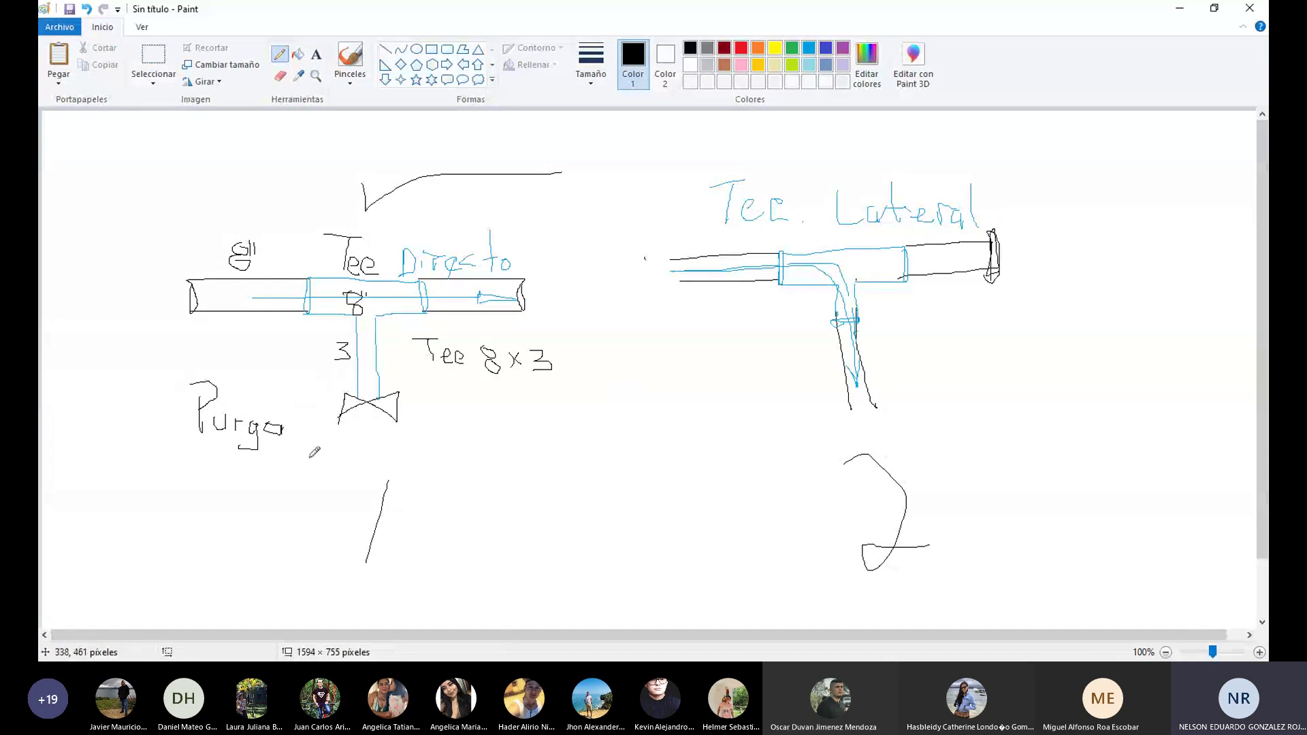
mouse_move(366, 417)
mouse_down()
mouse_move(372, 456)
mouse_move(400, 465)
mouse_move(388, 479)
mouse_move(412, 454)
mouse_up()
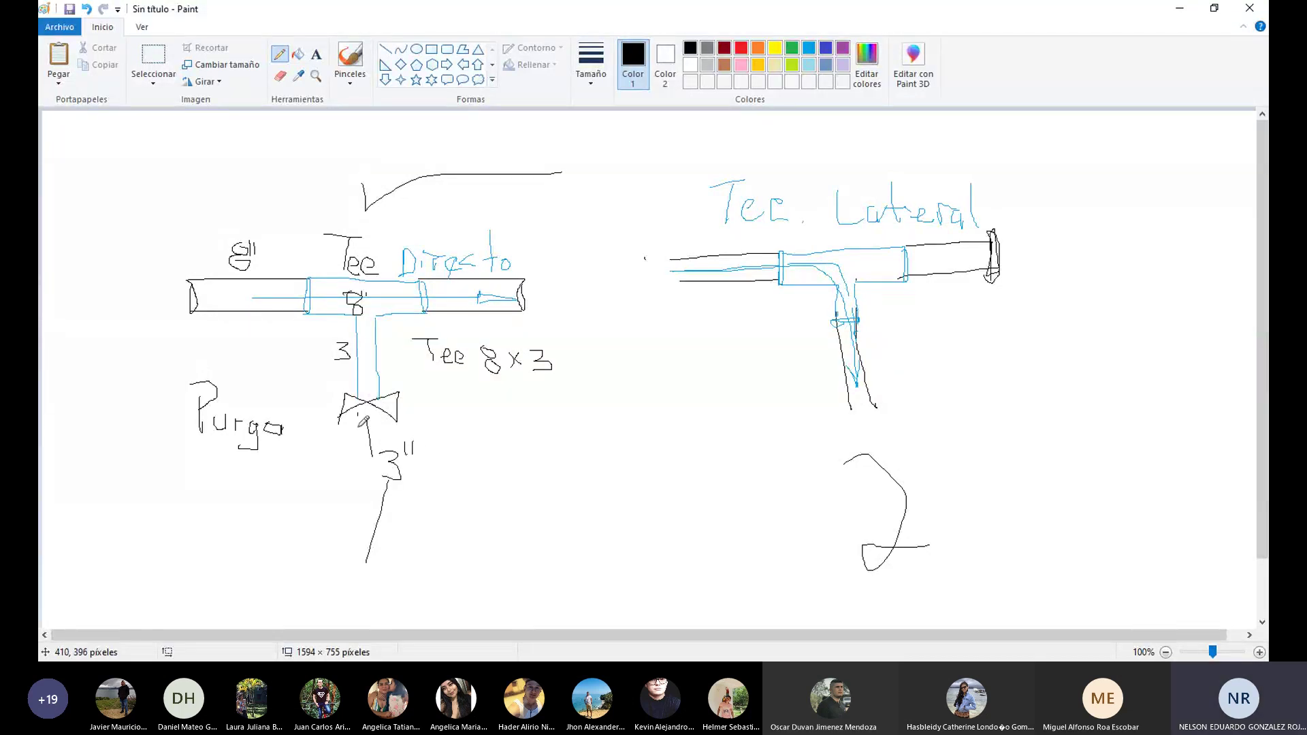
mouse_move(359, 418)
mouse_down()
mouse_move(361, 470)
mouse_move(386, 484)
mouse_up()
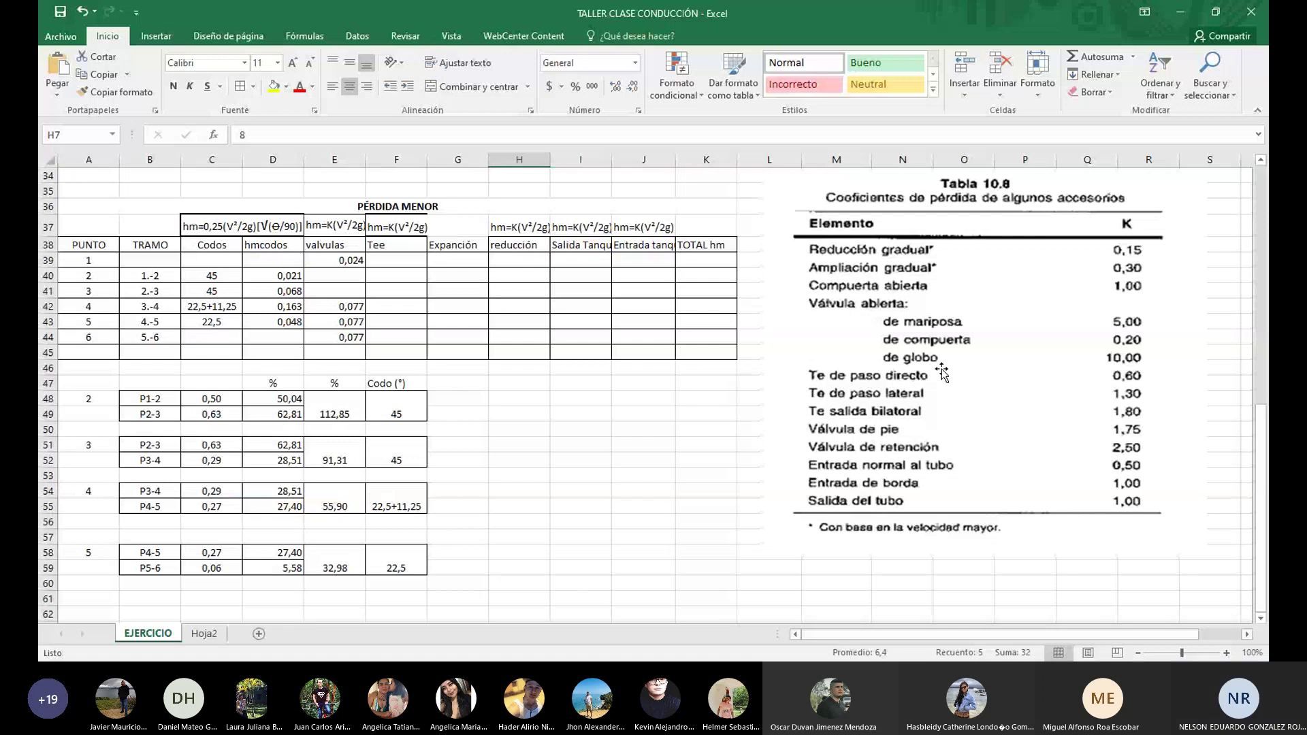
In Excel, nudge the Tabla 10.8 picture up and left, and enter point 2's direct tee loss in F40 as =0,6*K7
drag(934, 370, 917, 354)
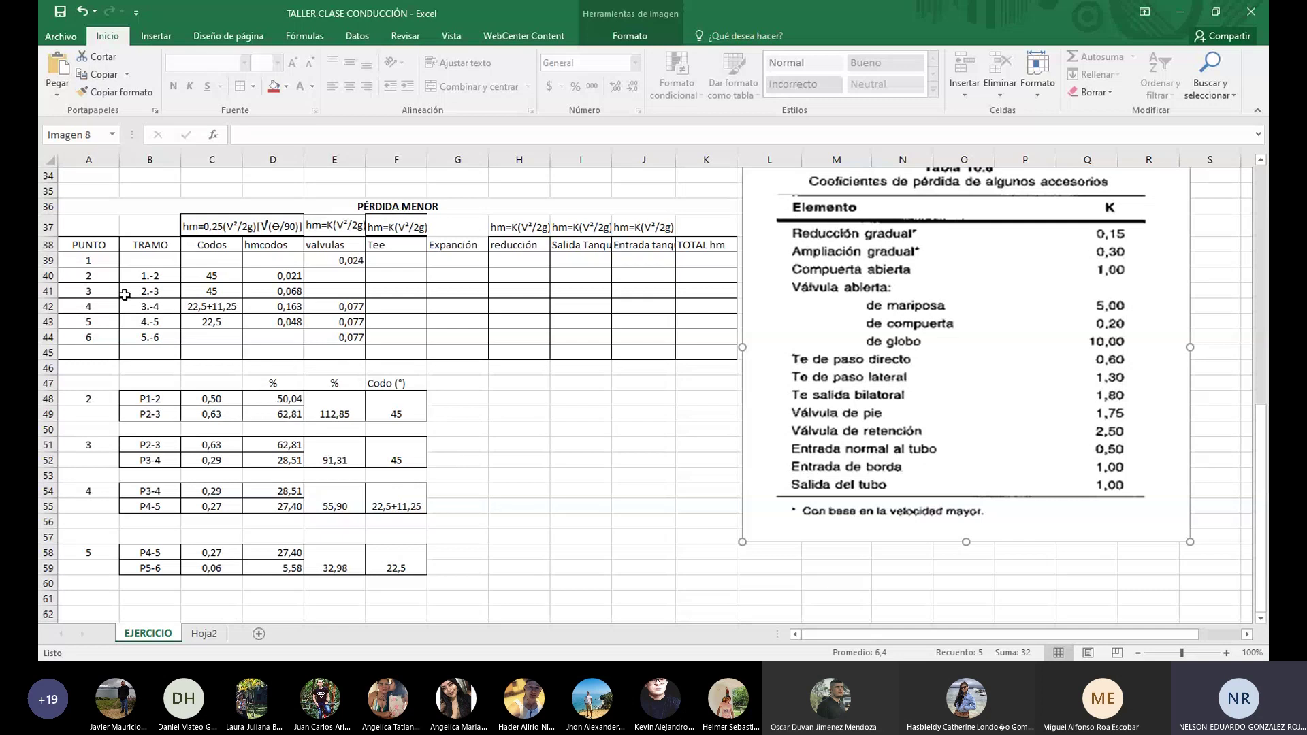
click(391, 277)
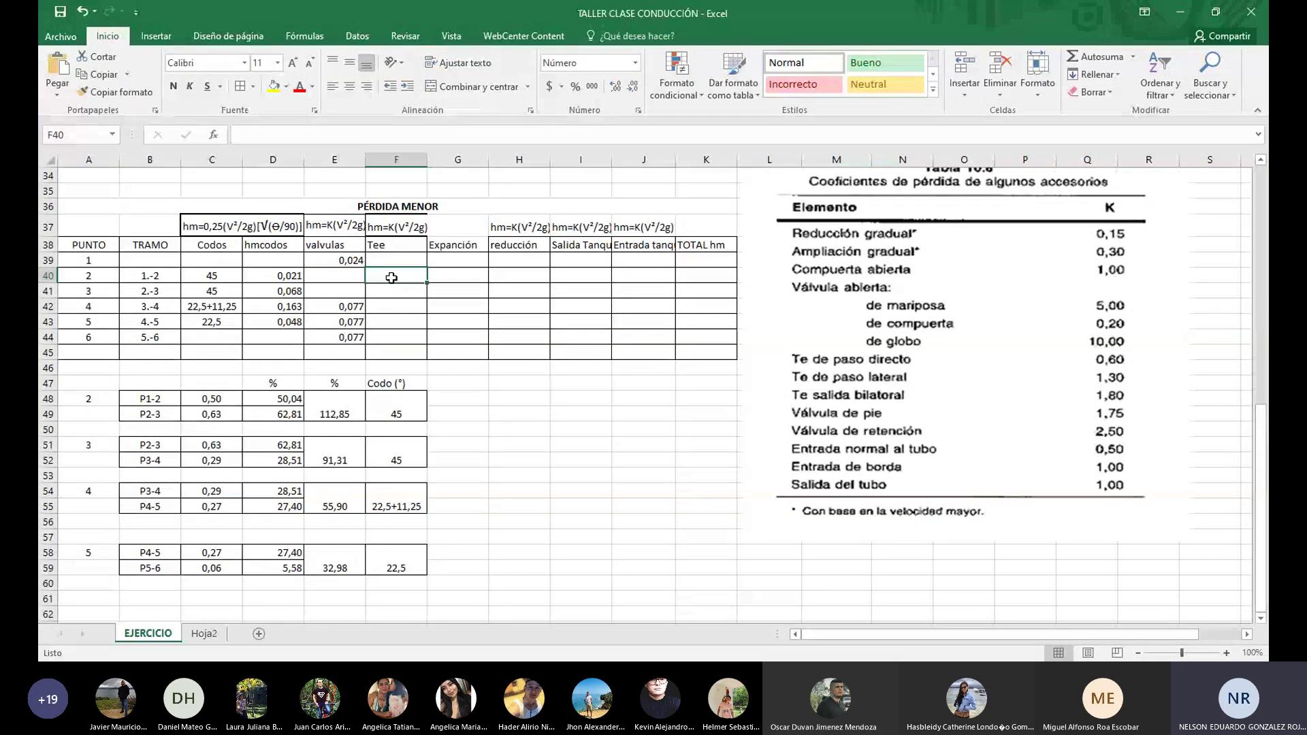
text(=)
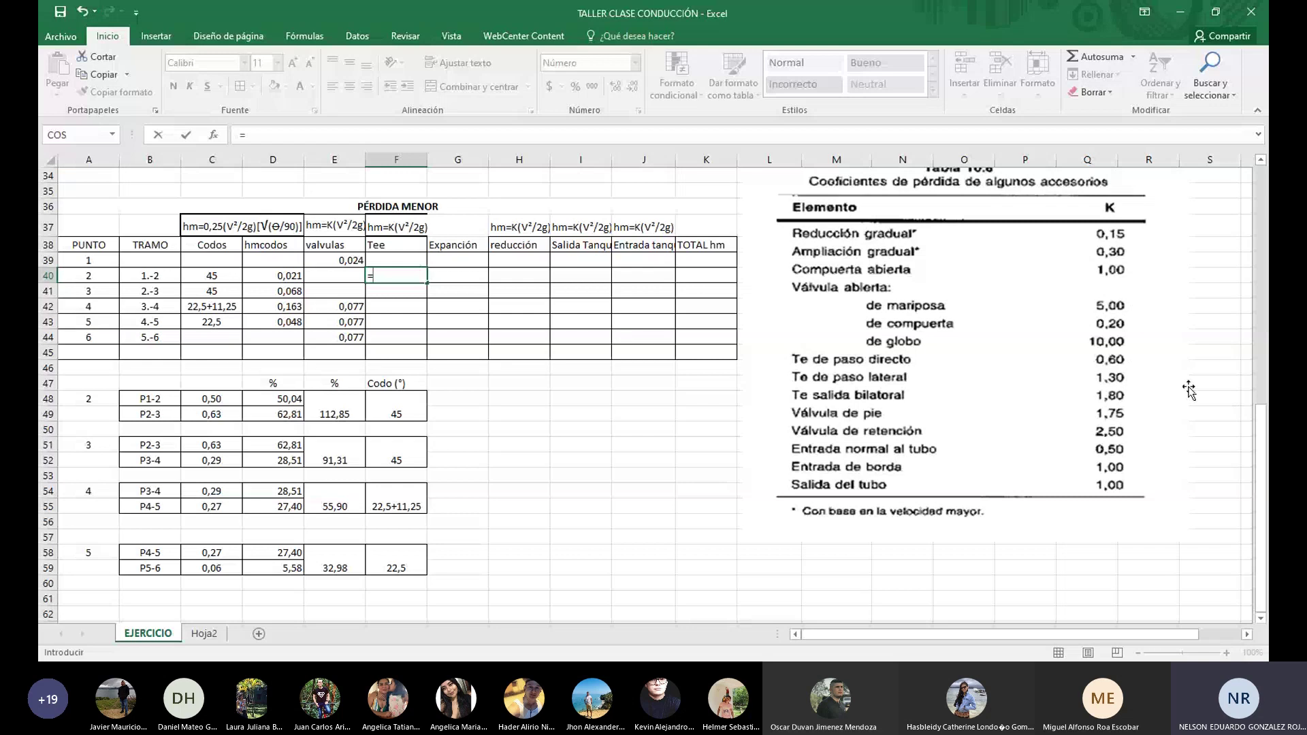
text(0)
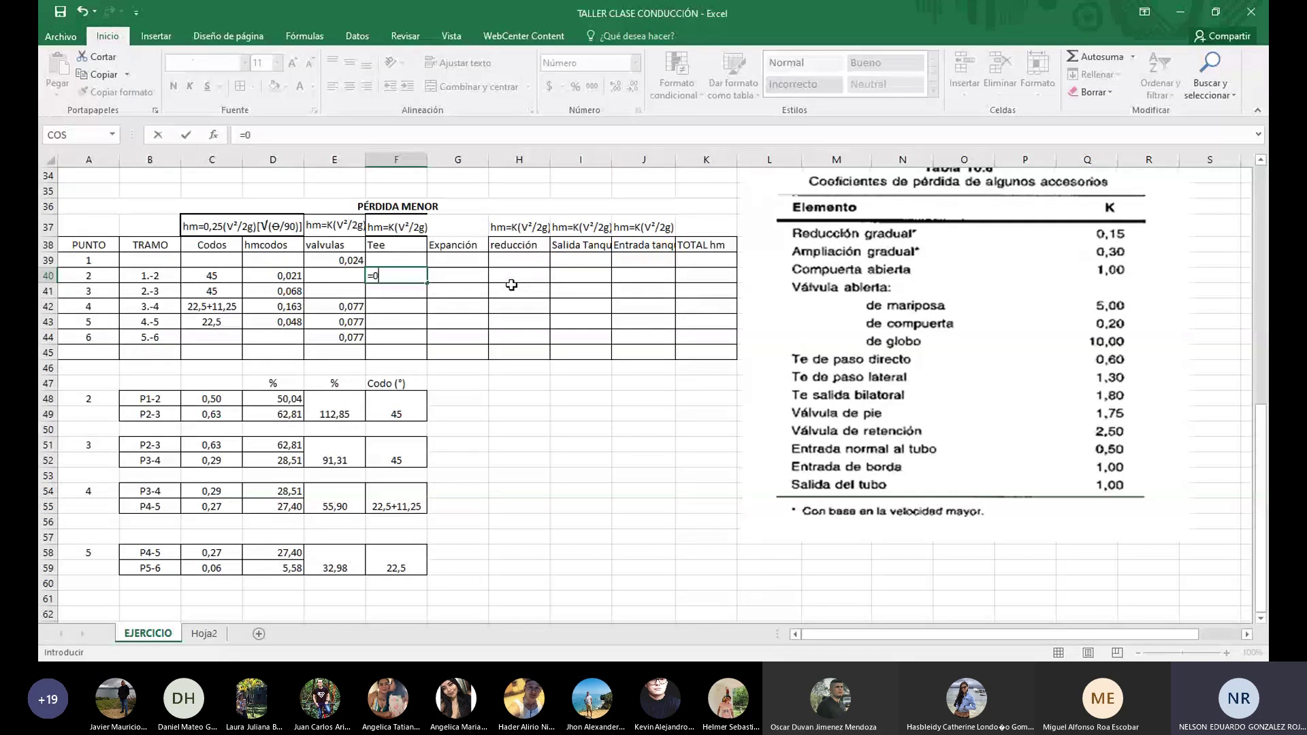
text(,6*)
scroll(453, 322, up, 6)
scroll(454, 322, up, 5)
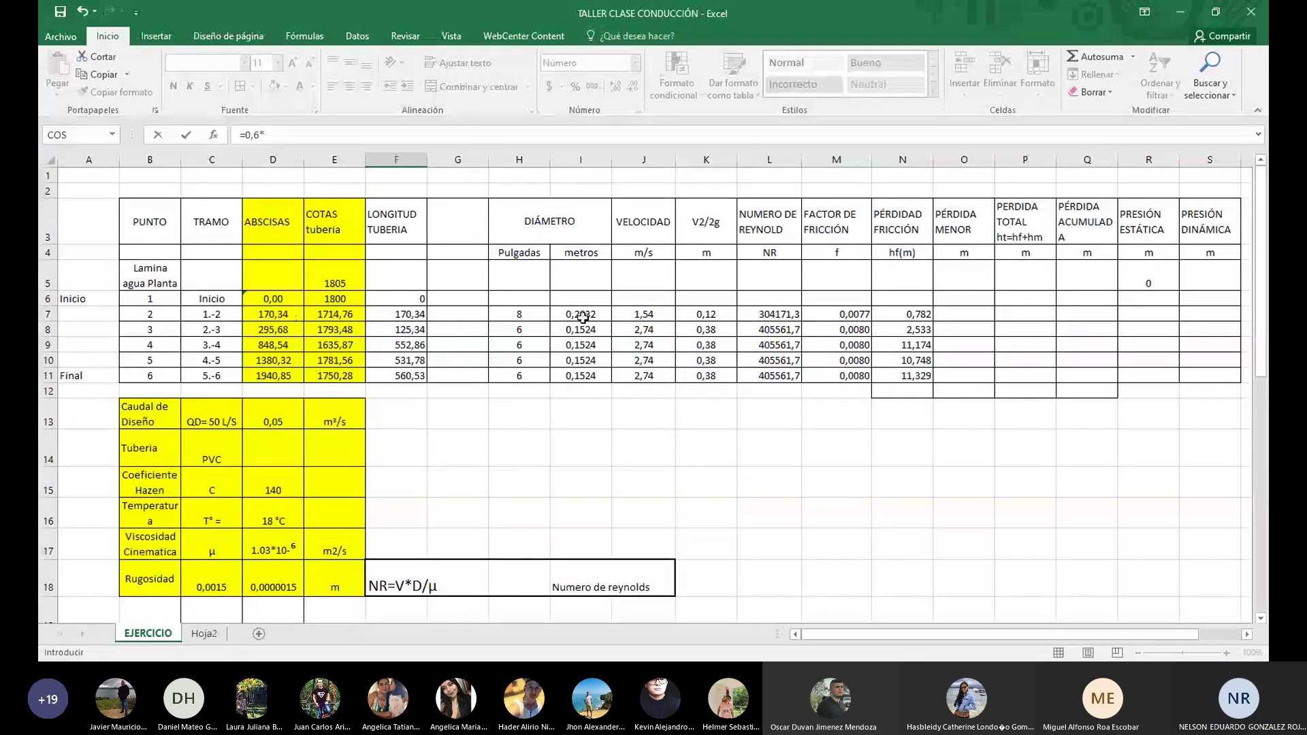
click(710, 315)
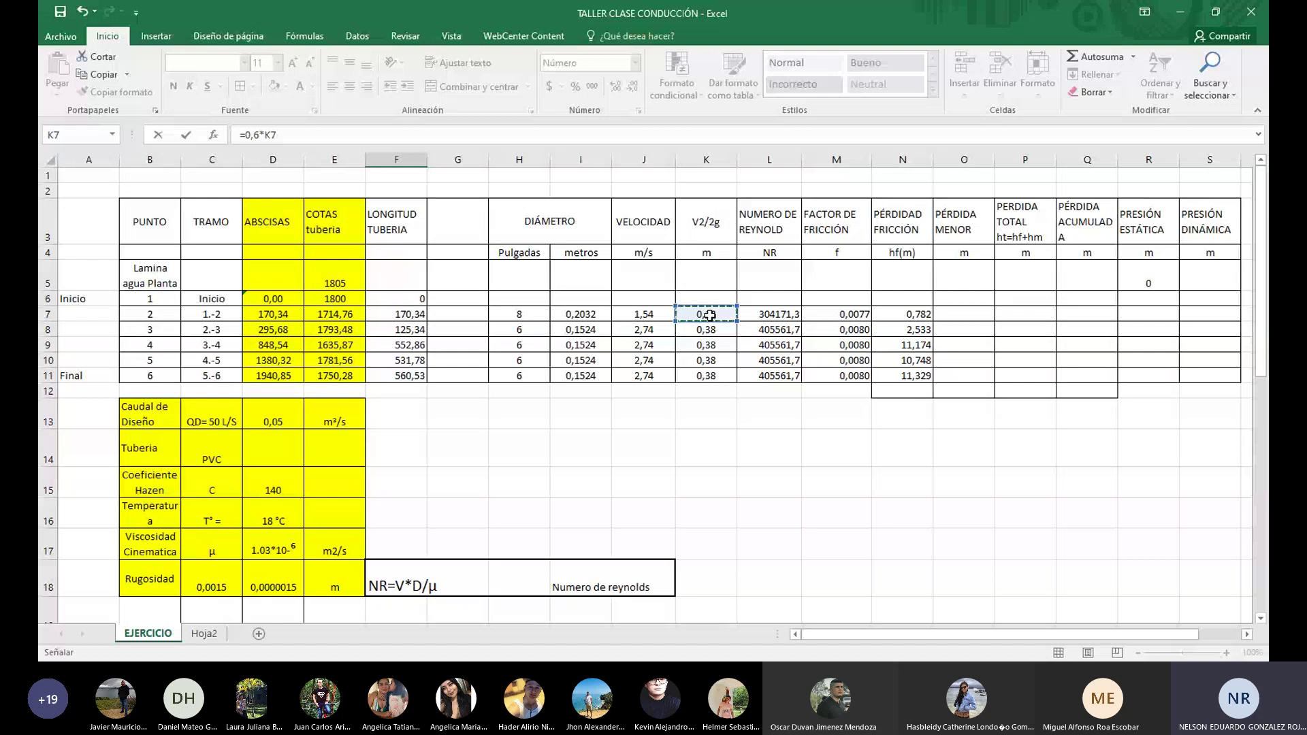
key(Return)
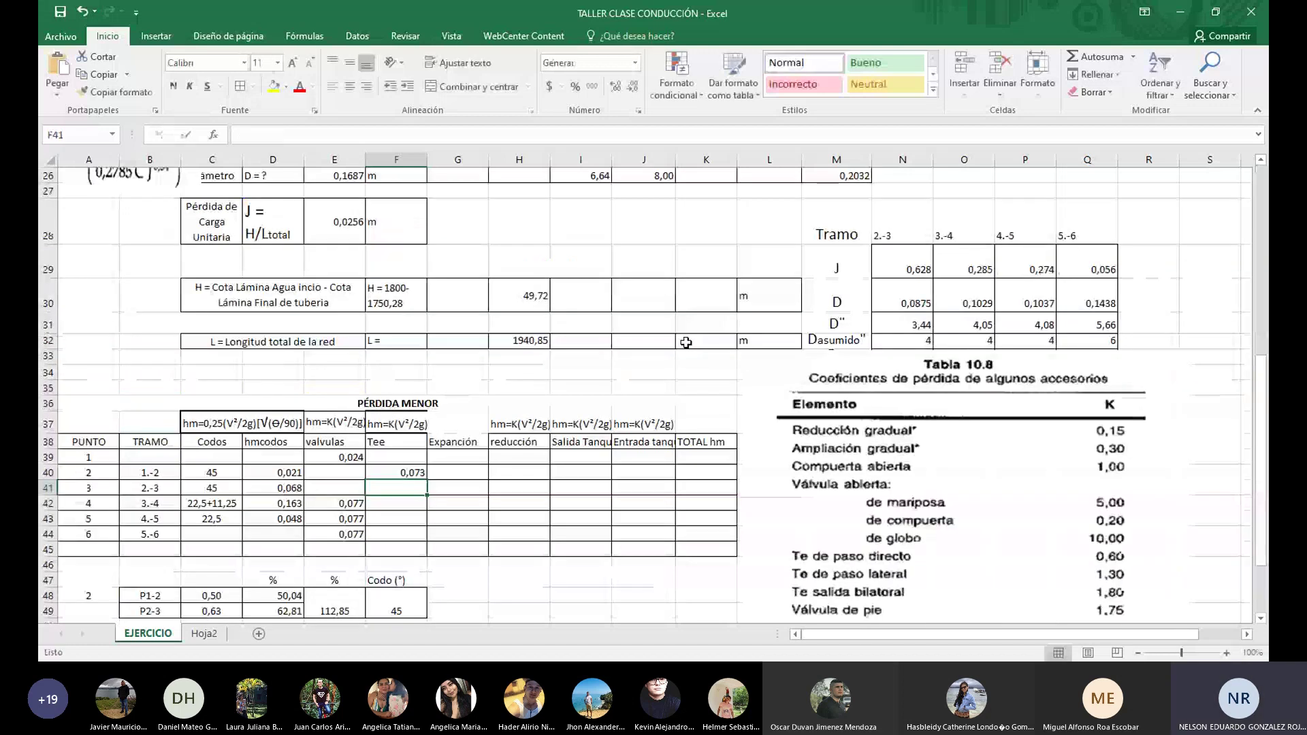
Enter point 4's tee loss in F42 as 0,6 times the V2/2g value of section 3-4 in K9
scroll(687, 342, down, 1)
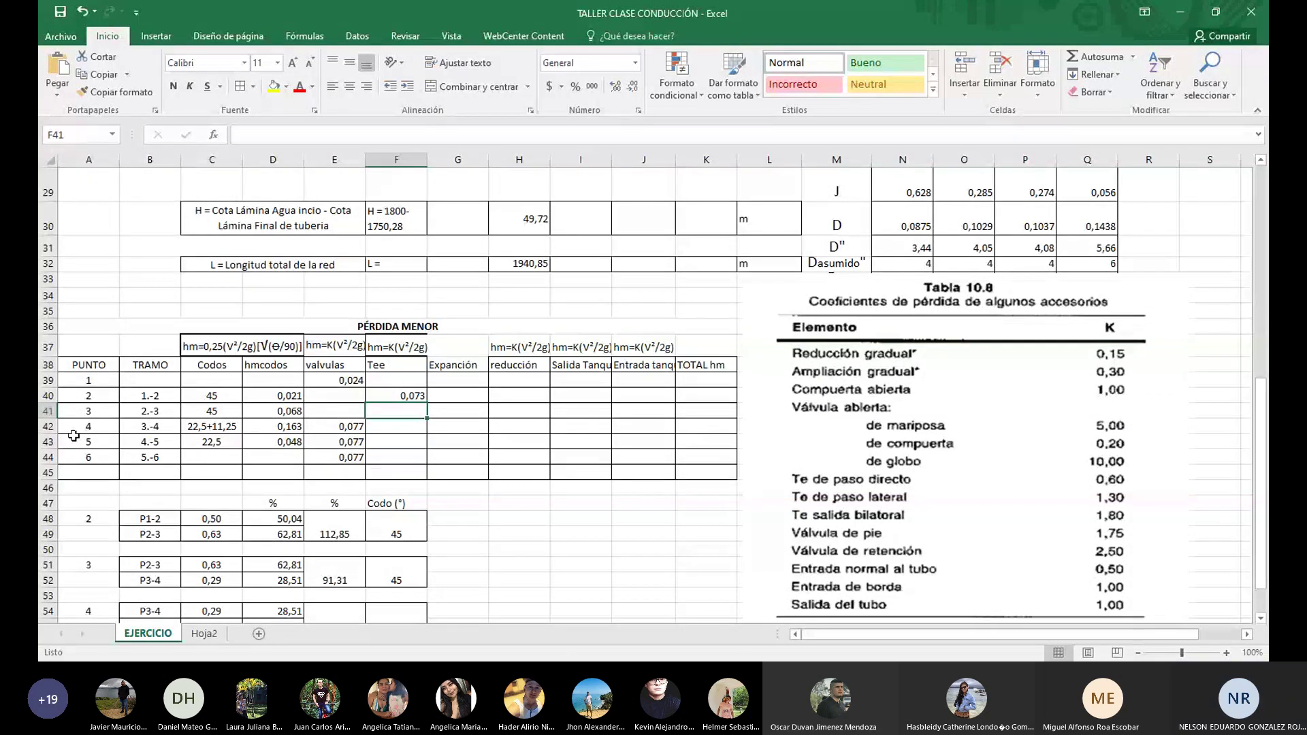
click(404, 426)
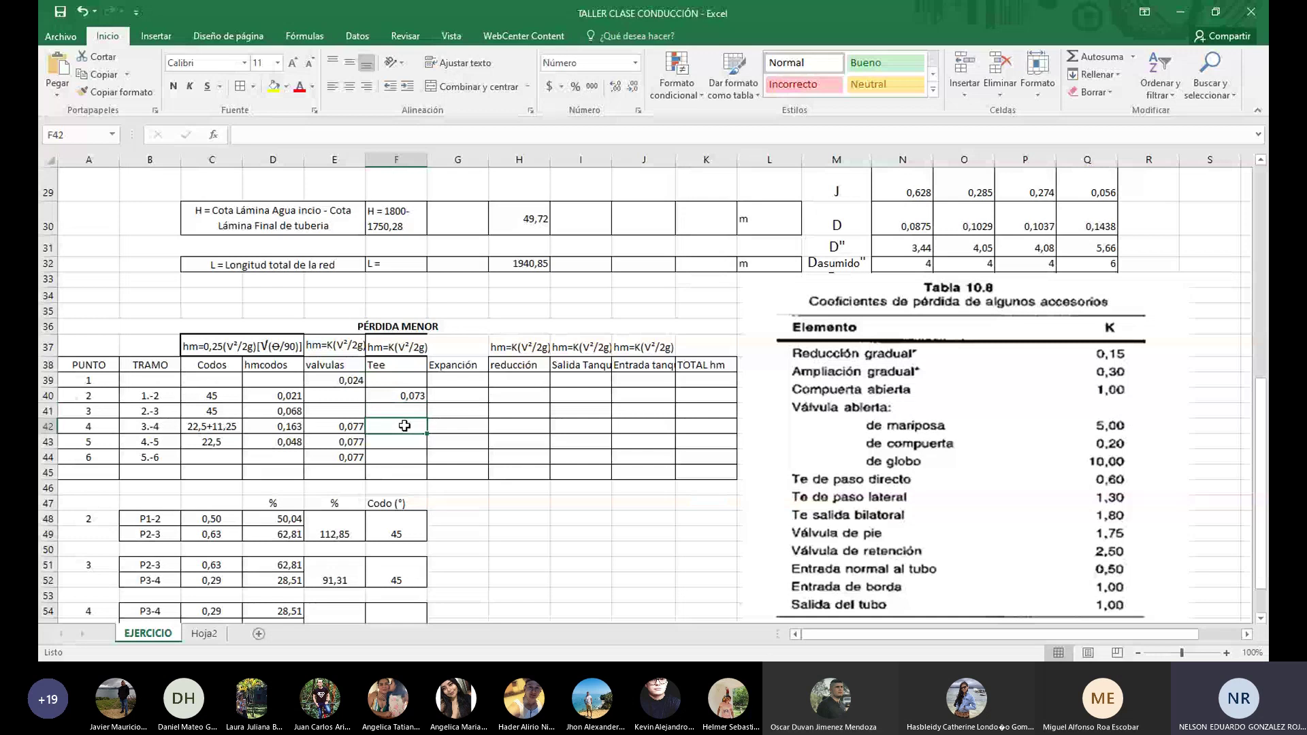
text(=)
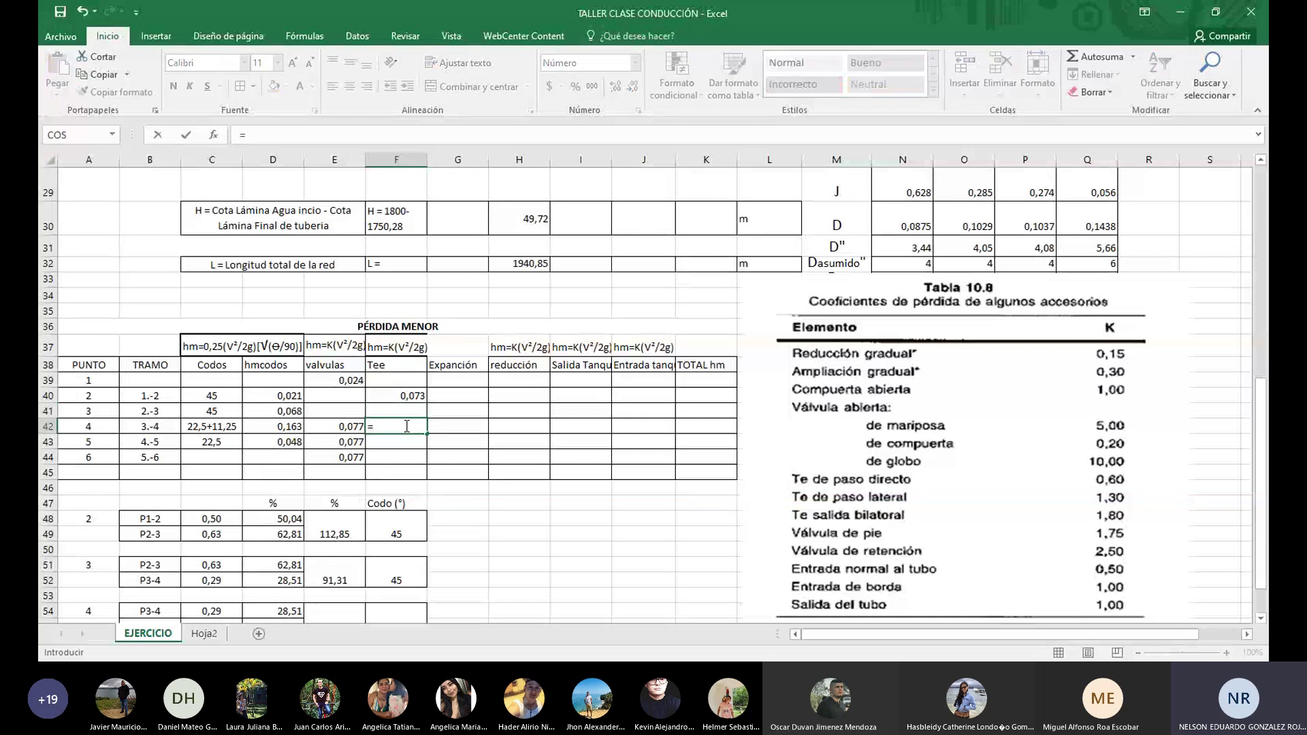
text(0,6)
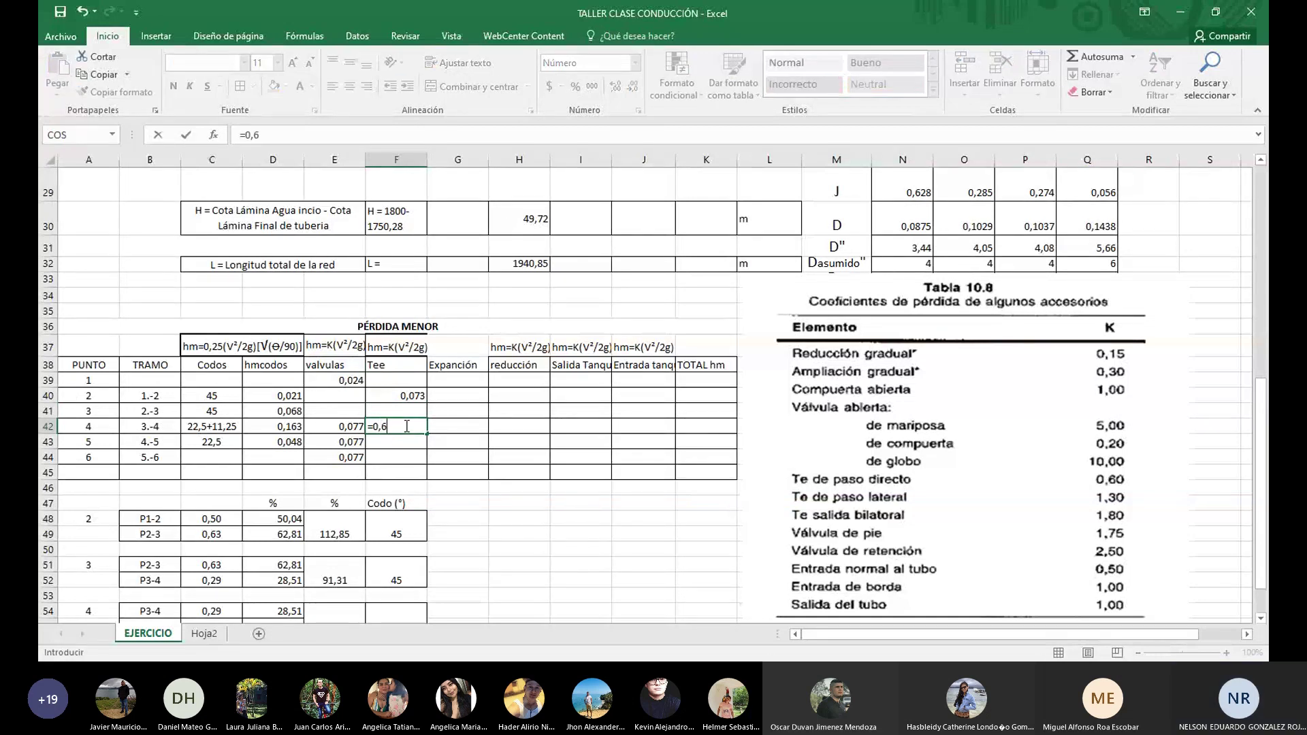
text(*)
scroll(532, 443, up, 10)
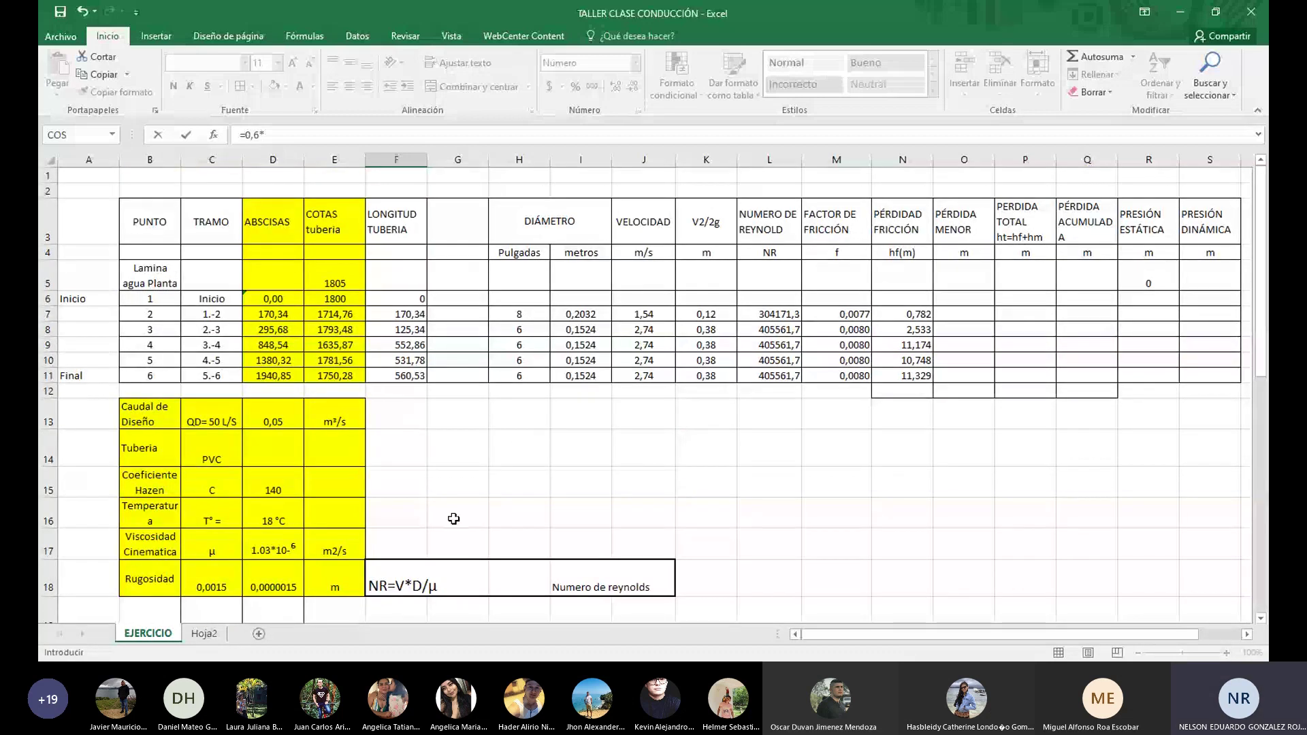
scroll(455, 517, down, 11)
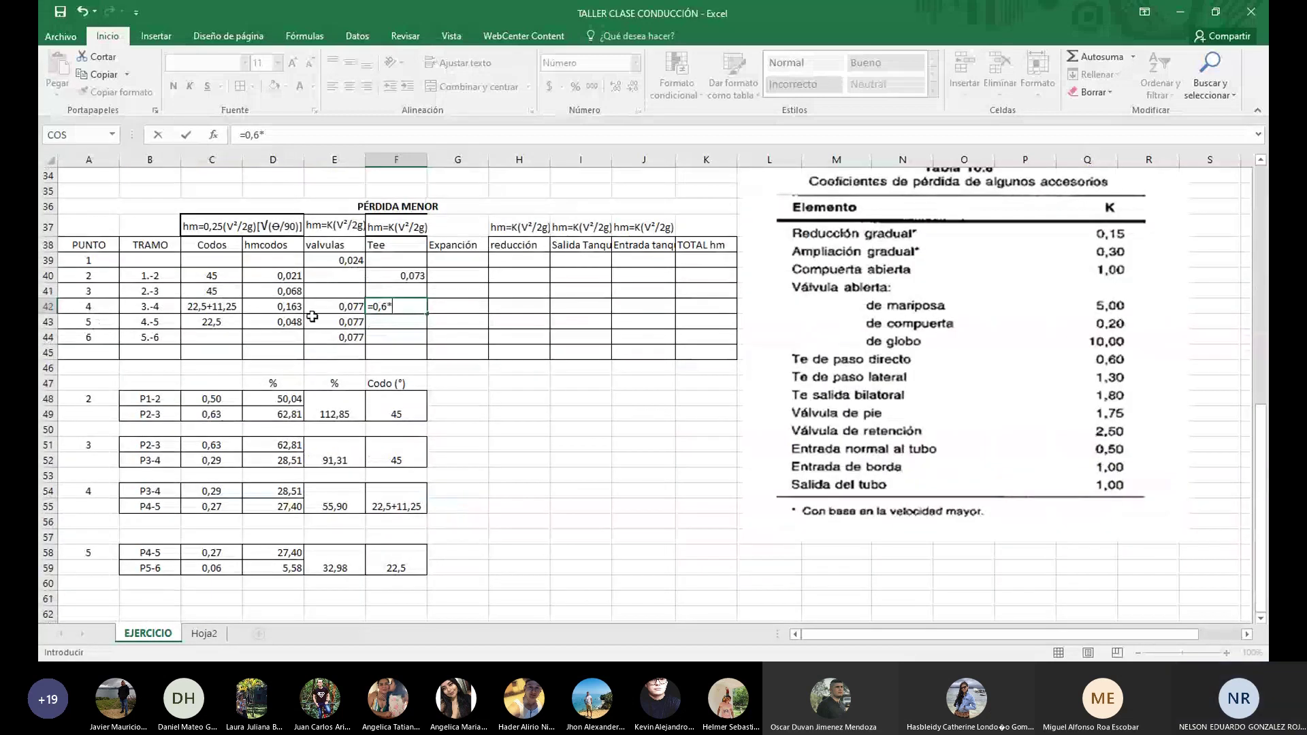
scroll(492, 307, up, 10)
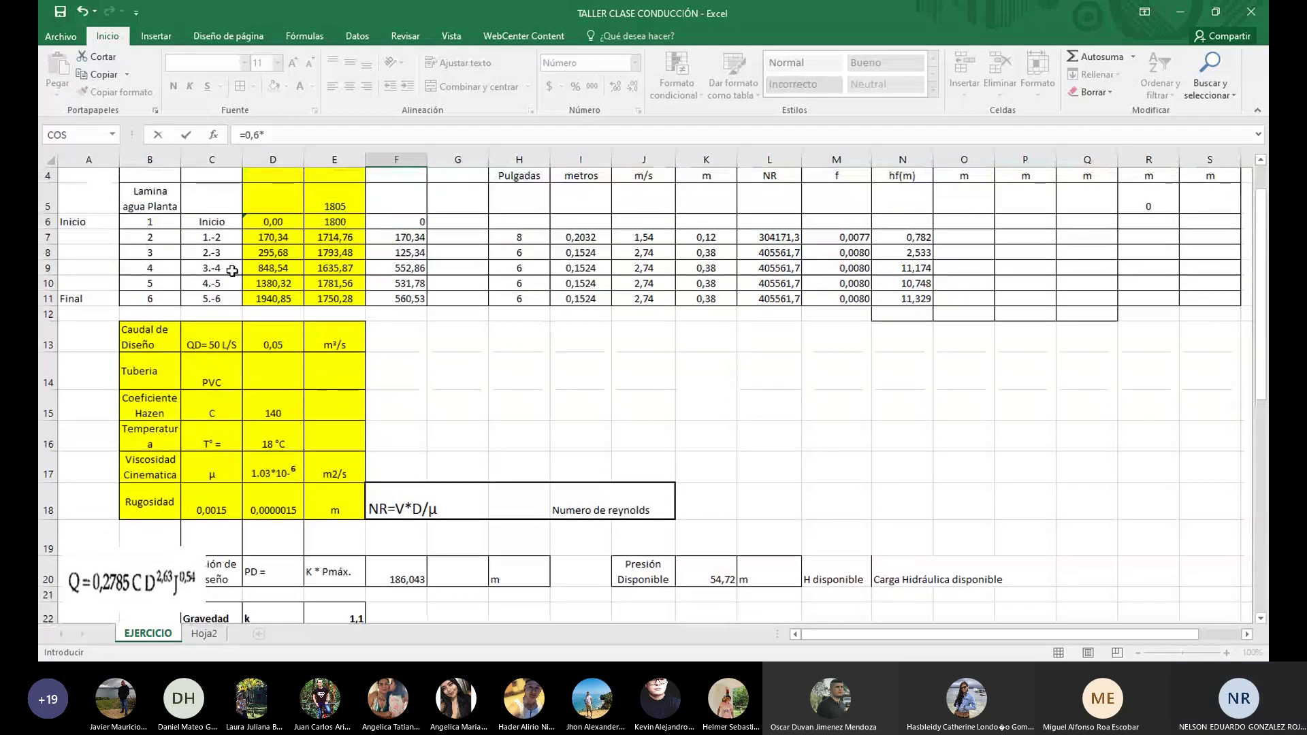
click(715, 269)
key(Return)
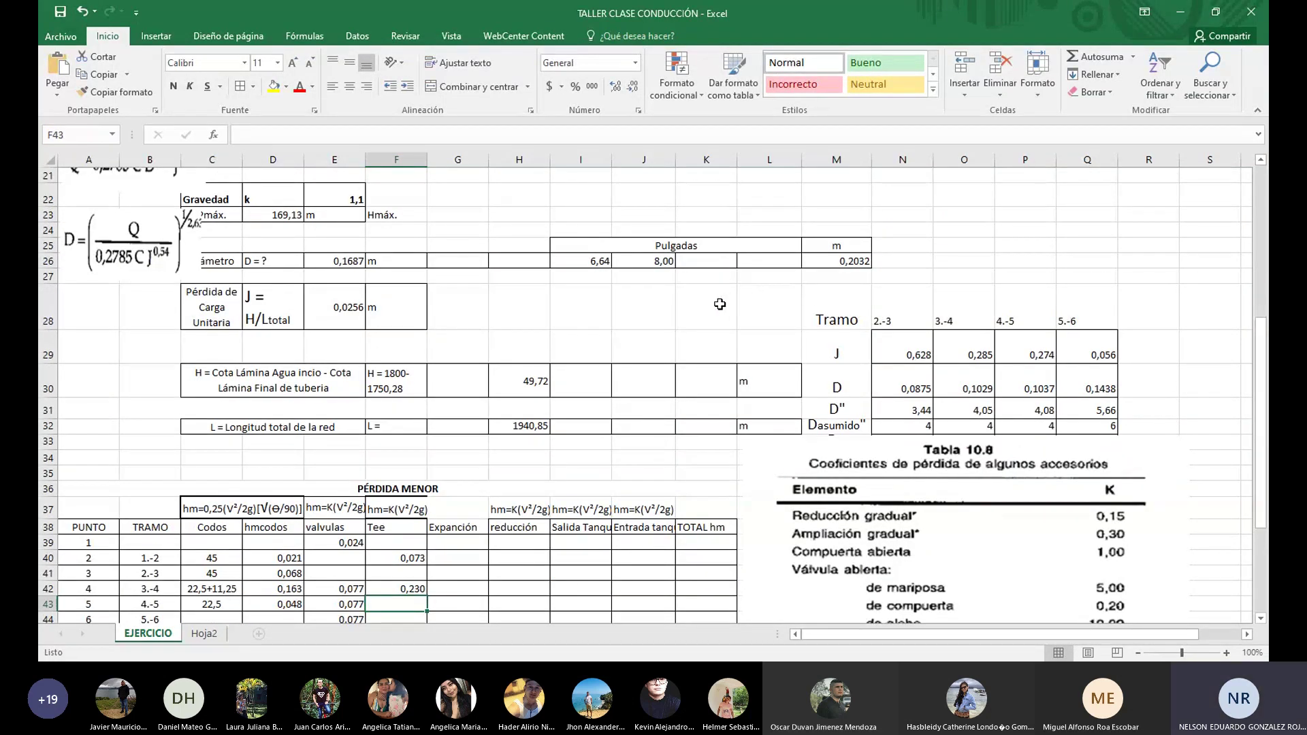
scroll(709, 300, down, 4)
click(555, 442)
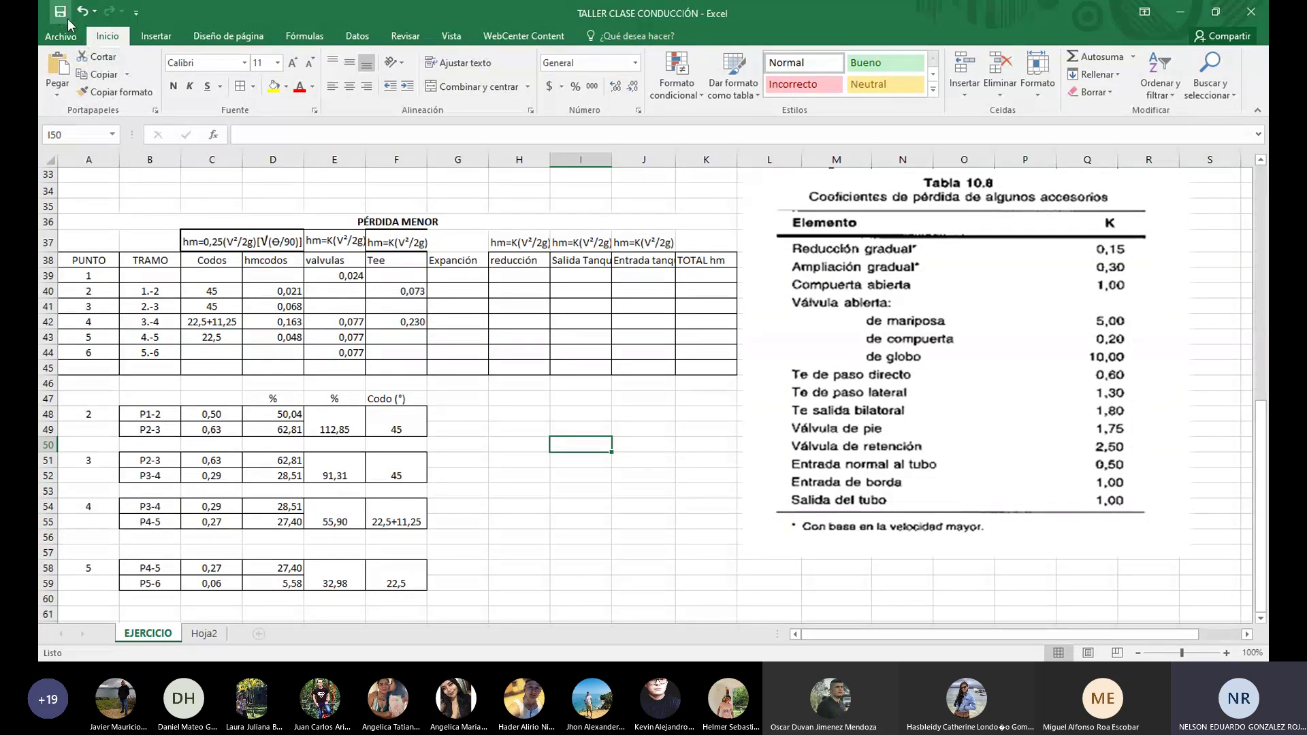
Compare the section diameters in inches with the Expansión and reducción columns to locate where the pipe changes size
click(454, 258)
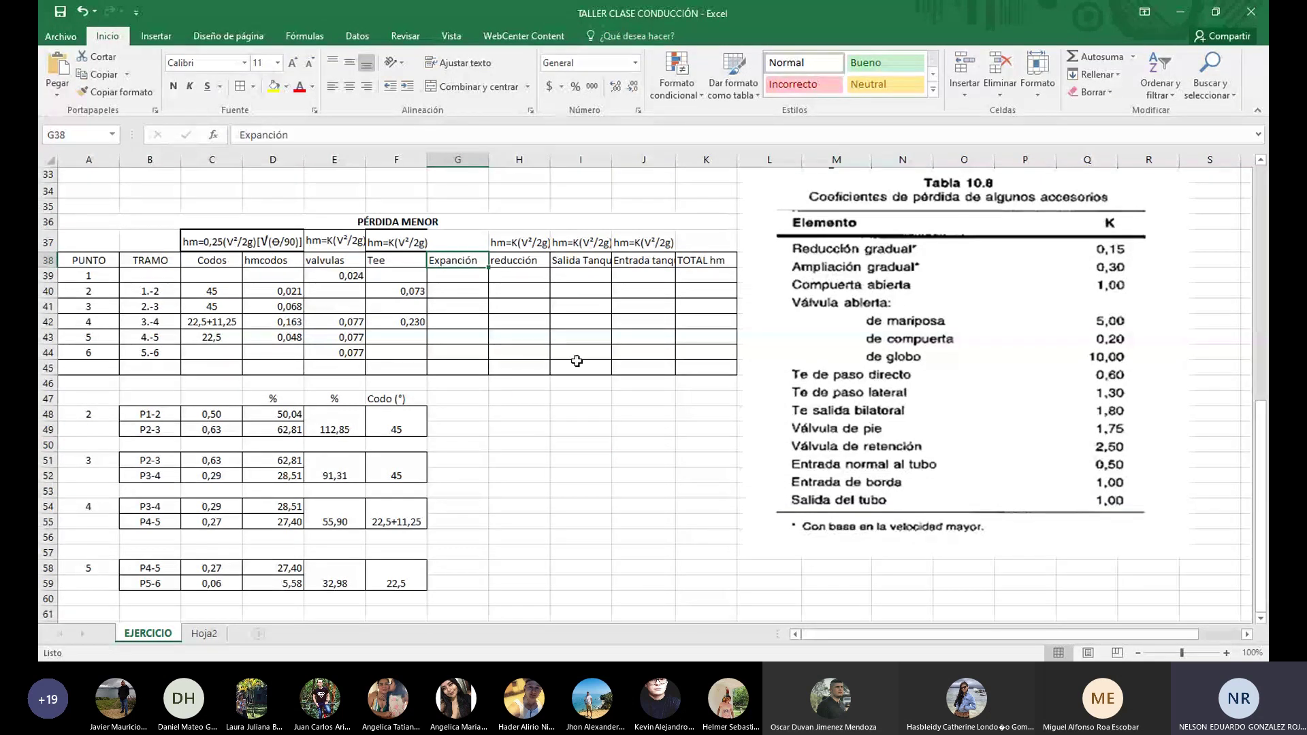
scroll(586, 375, up, 10)
scroll(598, 393, up, 1)
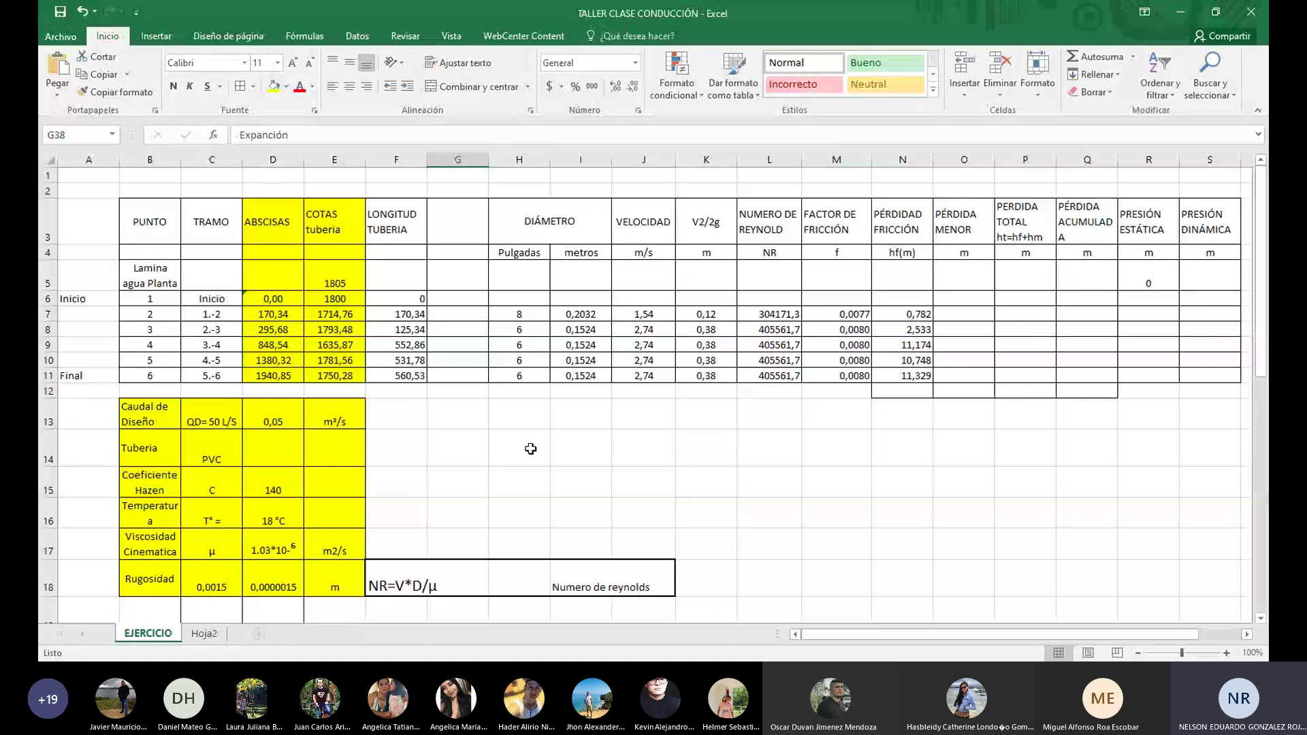
scroll(530, 449, down, 4)
scroll(530, 449, down, 5)
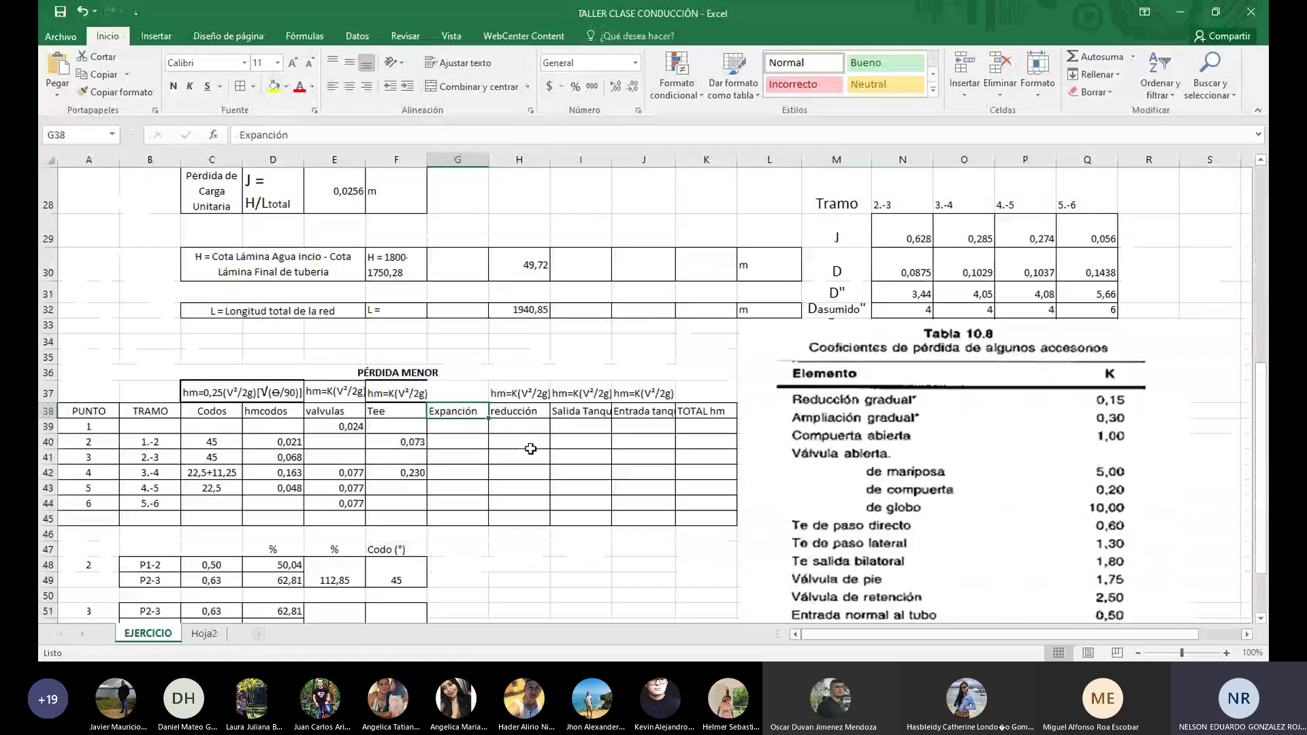
click(525, 412)
scroll(599, 381, up, 9)
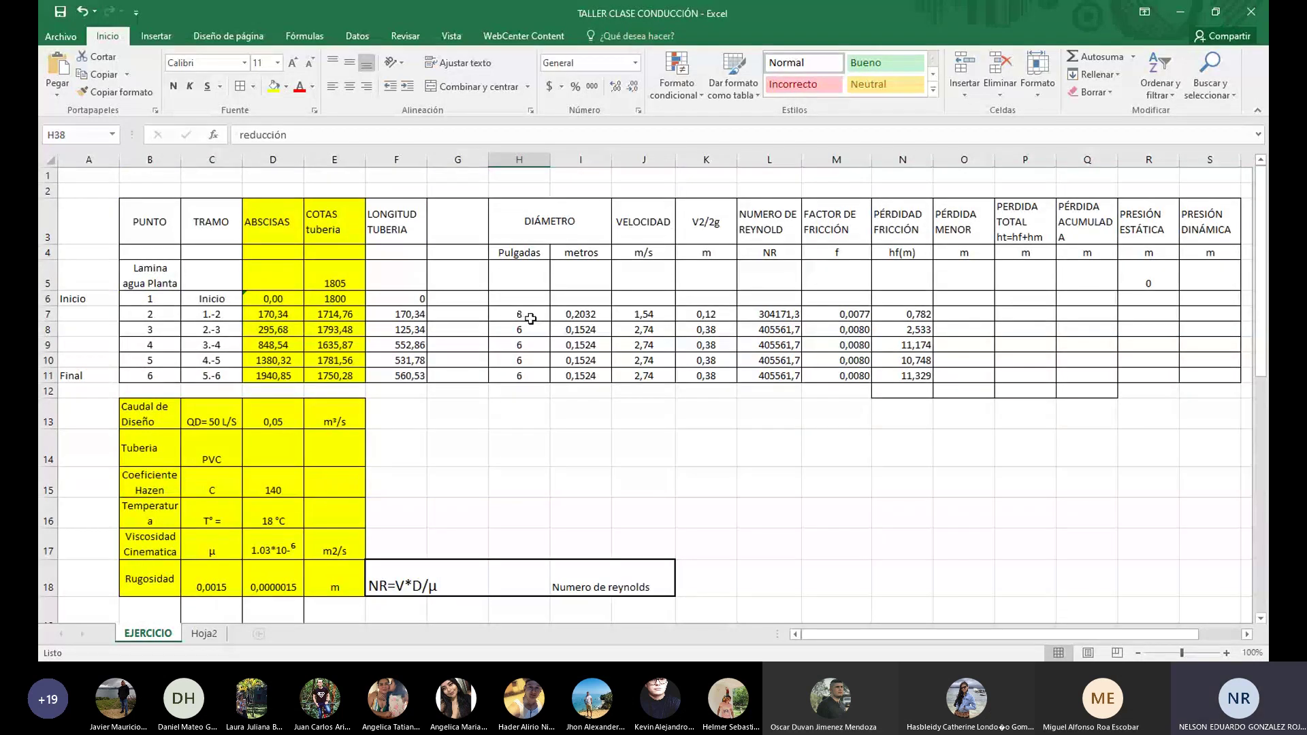
drag(531, 318, 530, 331)
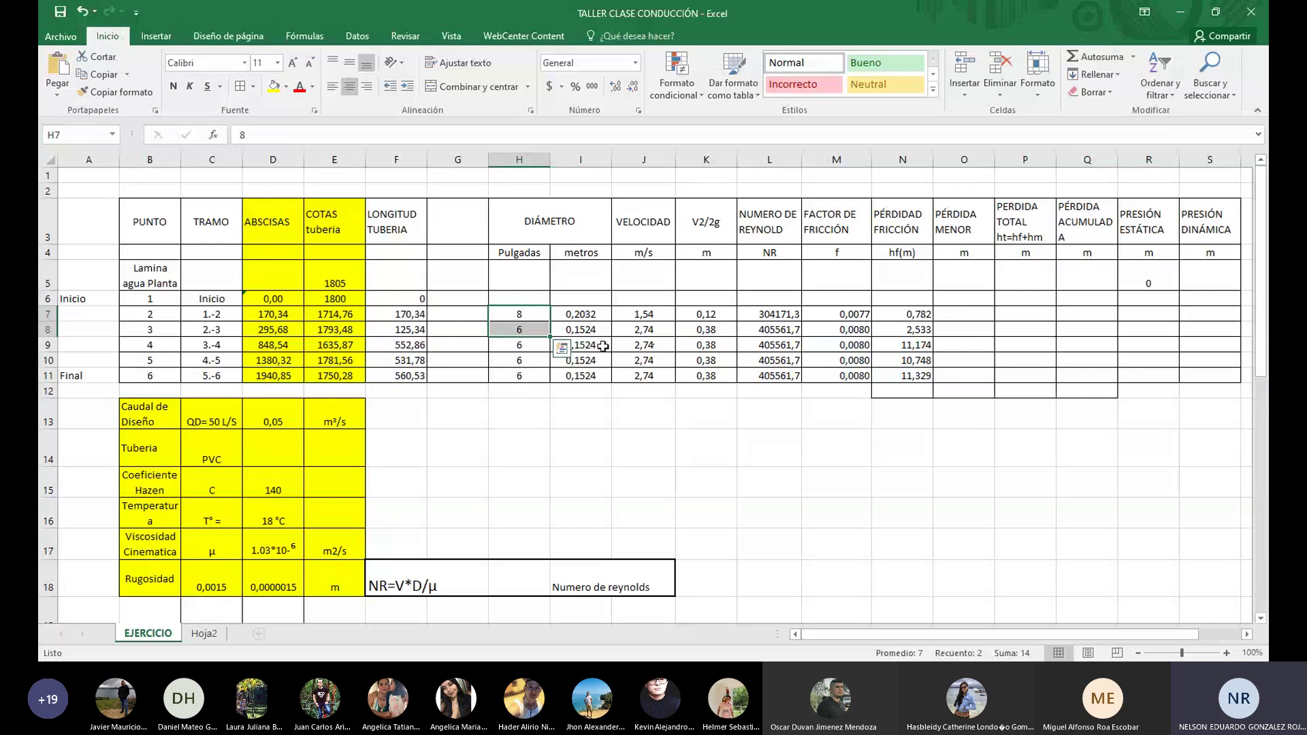
click(527, 331)
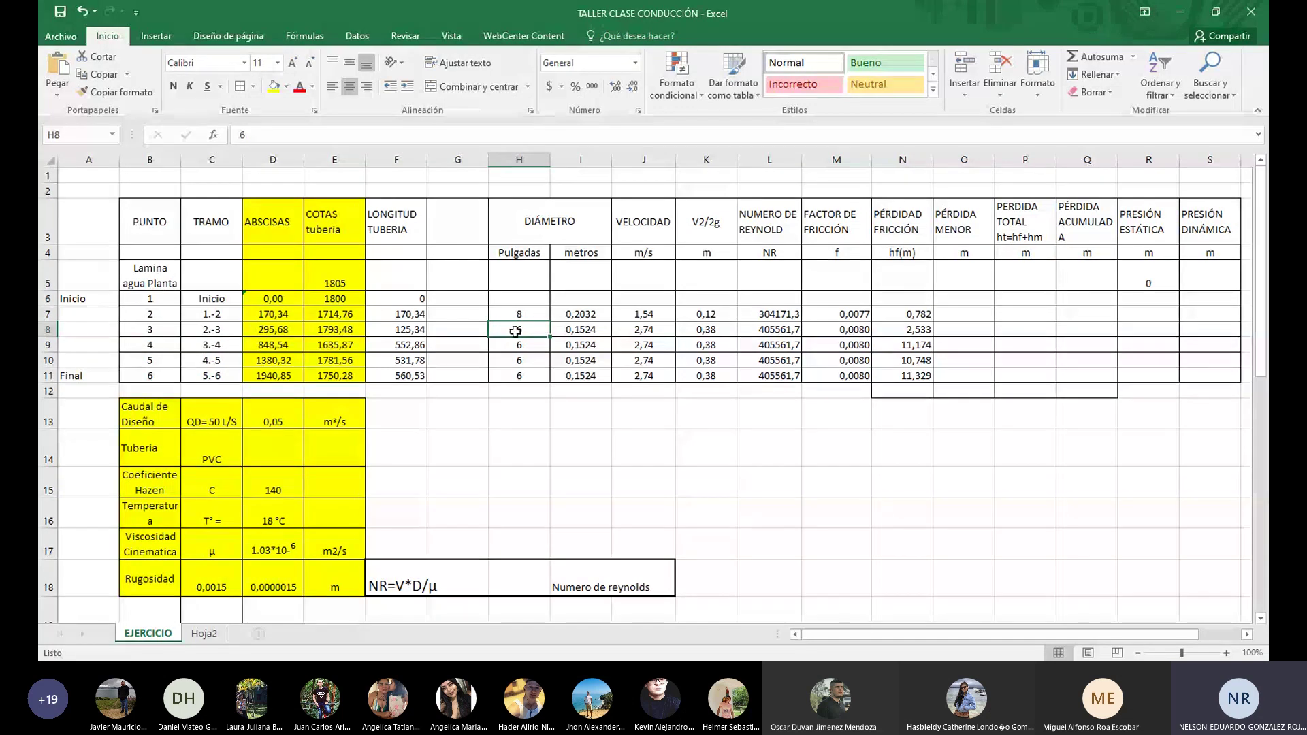
Start point 3's reduction loss formula in H41 and move the Tabla 10.8 picture up so all its K coefficients show
scroll(515, 331, down, 9)
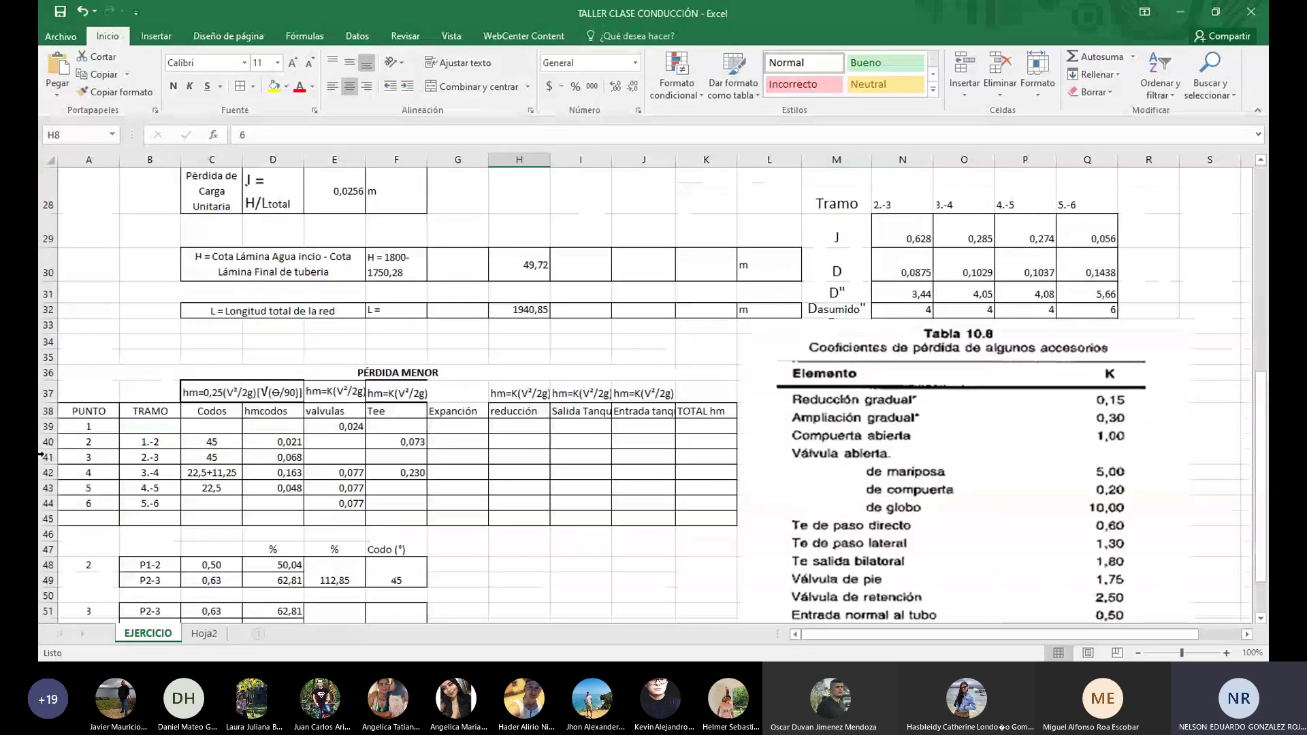
click(515, 459)
text(=)
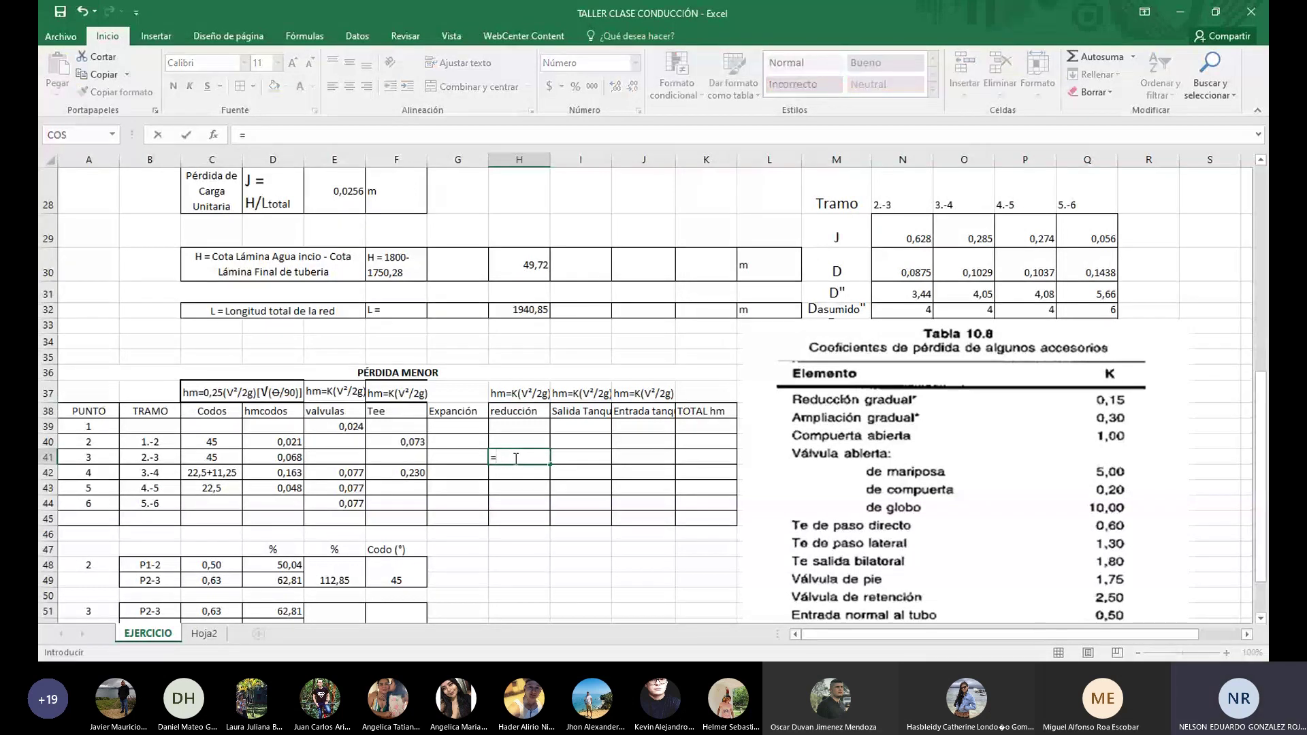
drag(894, 411, 904, 306)
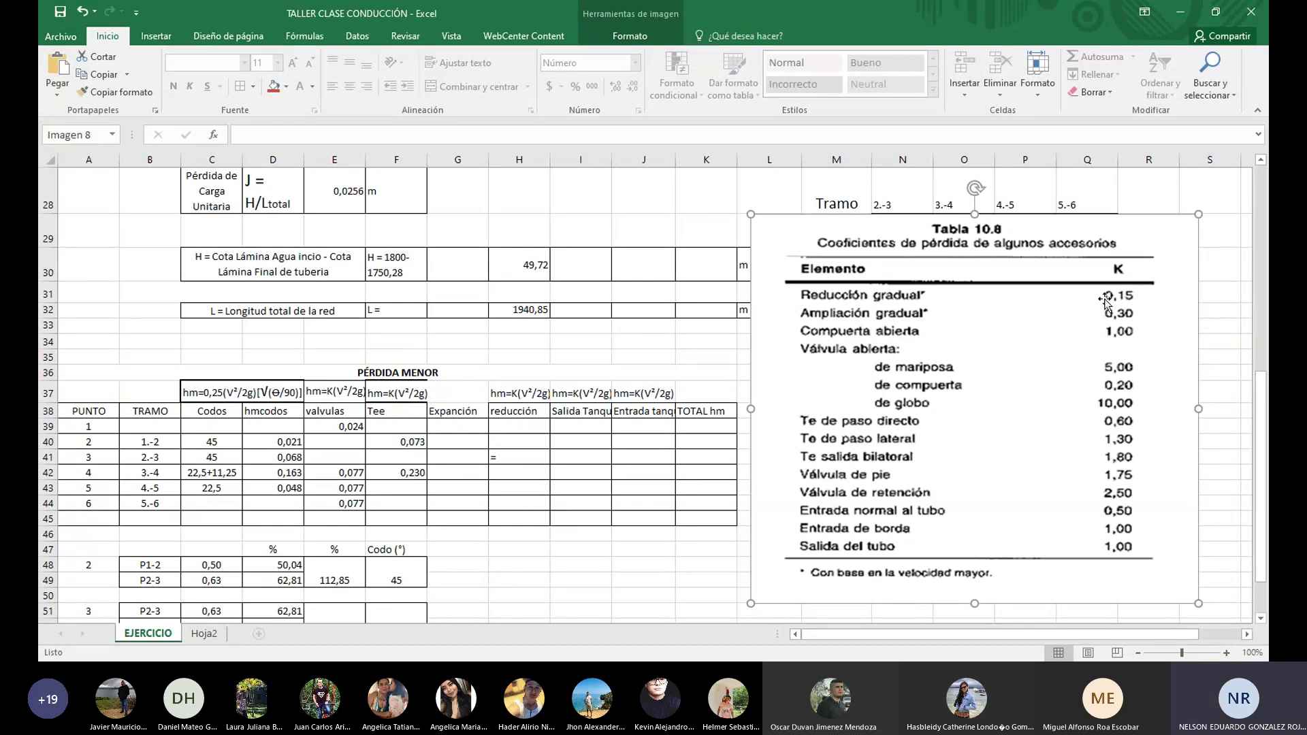
click(529, 396)
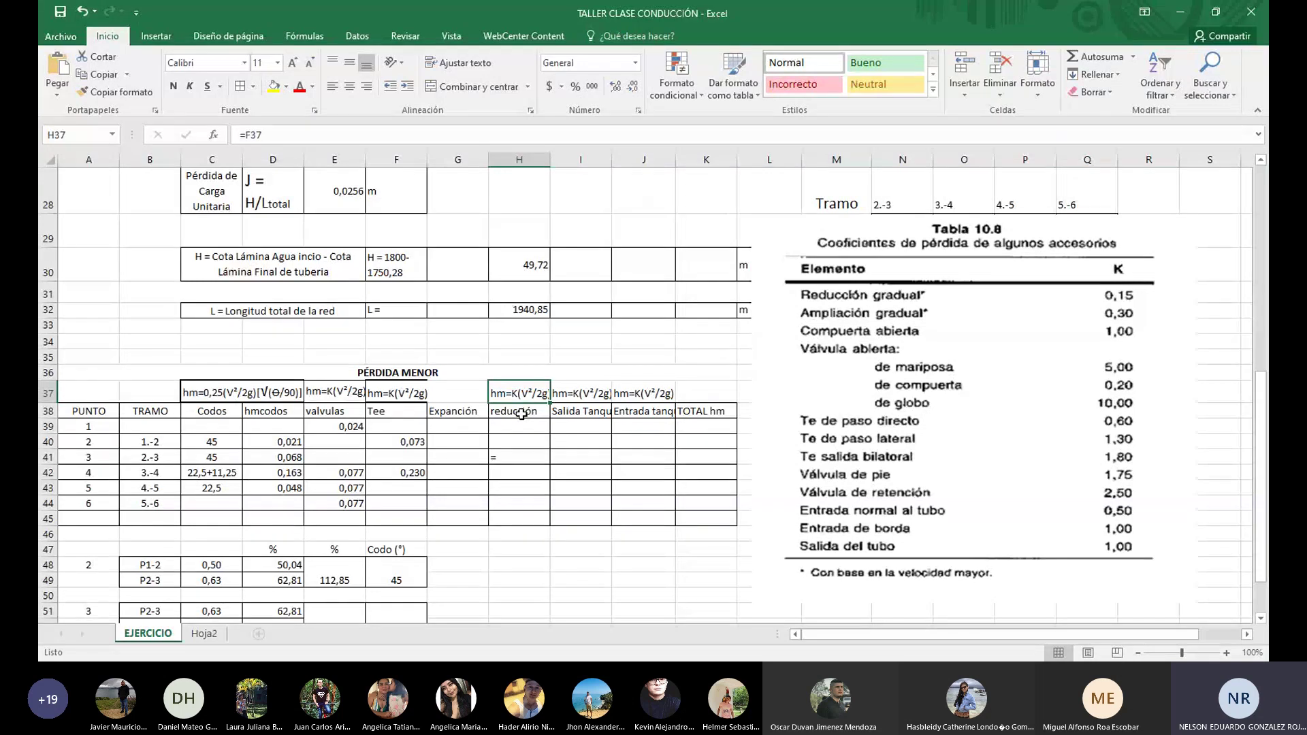
Enter point 3's reduction loss in H41 as =0,15*K8, and reopen the cell to check the formula
click(512, 456)
double_click(512, 456)
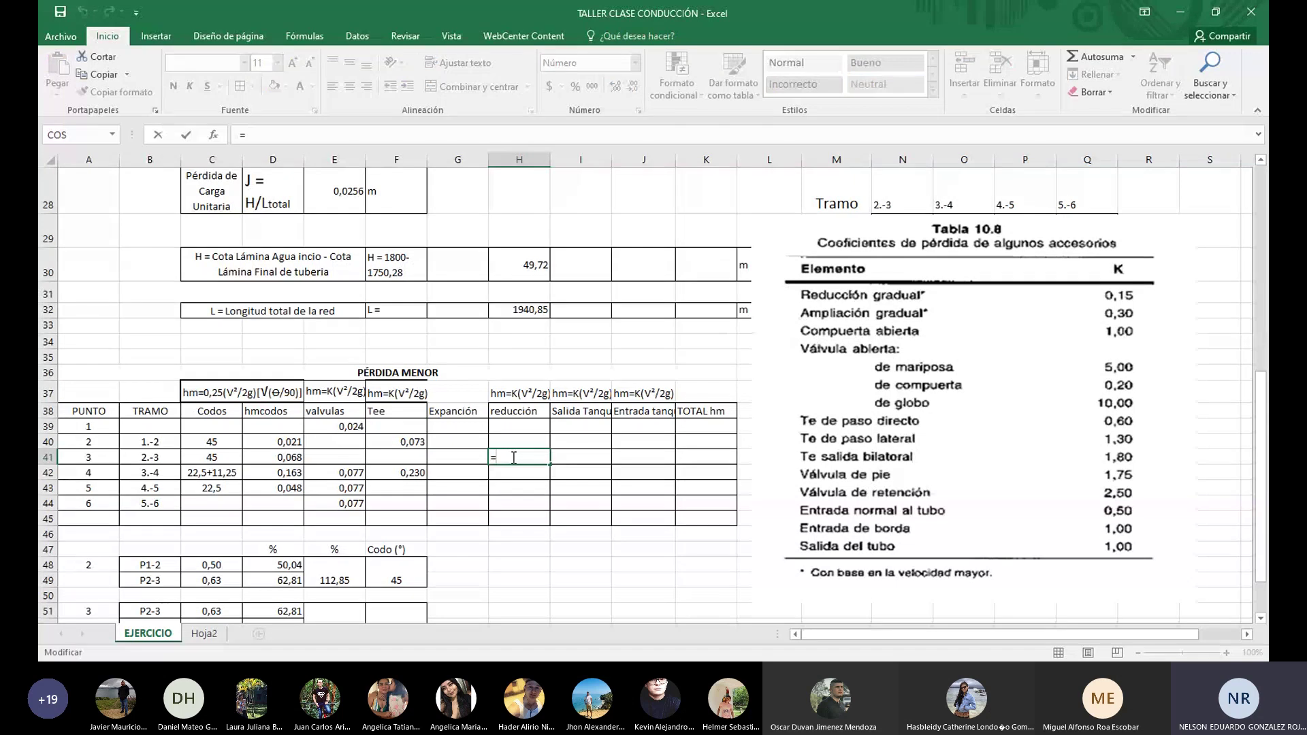
text(o,1)
key(BackSpace)
key(BackSpace)
key(BackSpace)
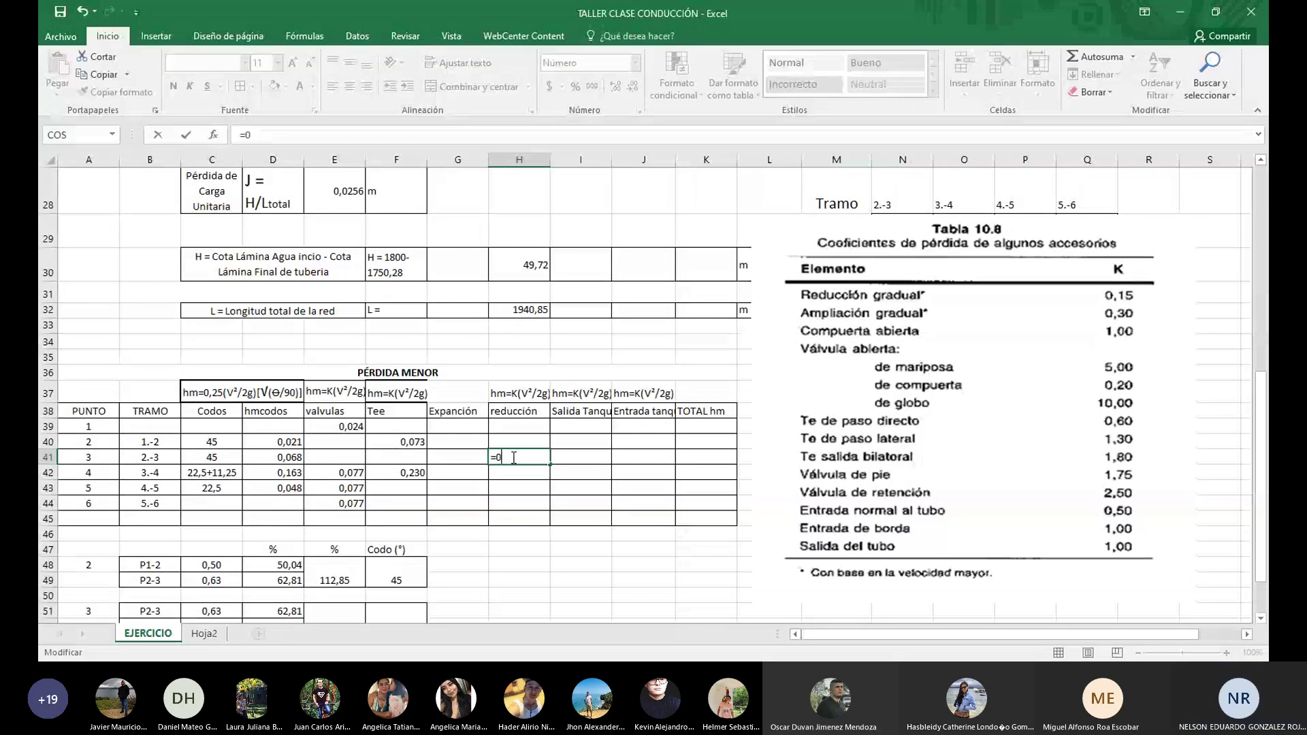
text(0,15*)
scroll(329, 459, up, 9)
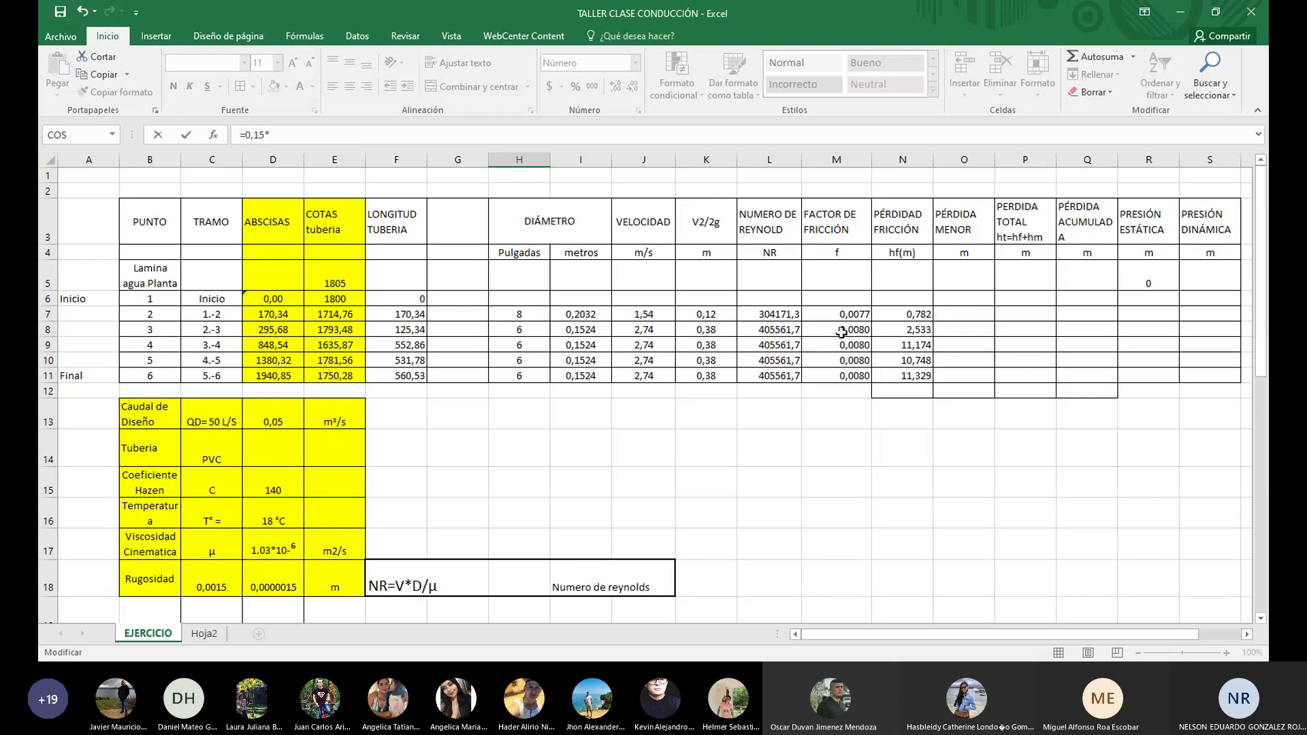
click(705, 332)
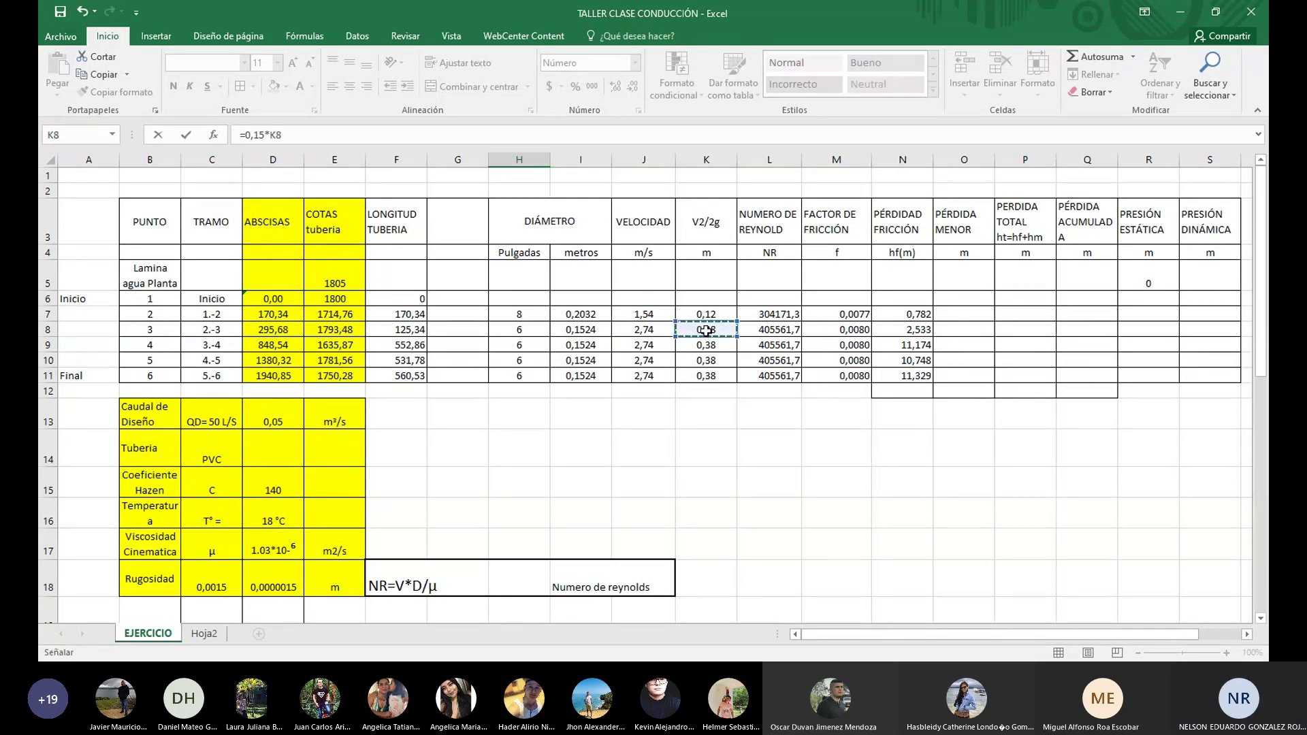
key(Return)
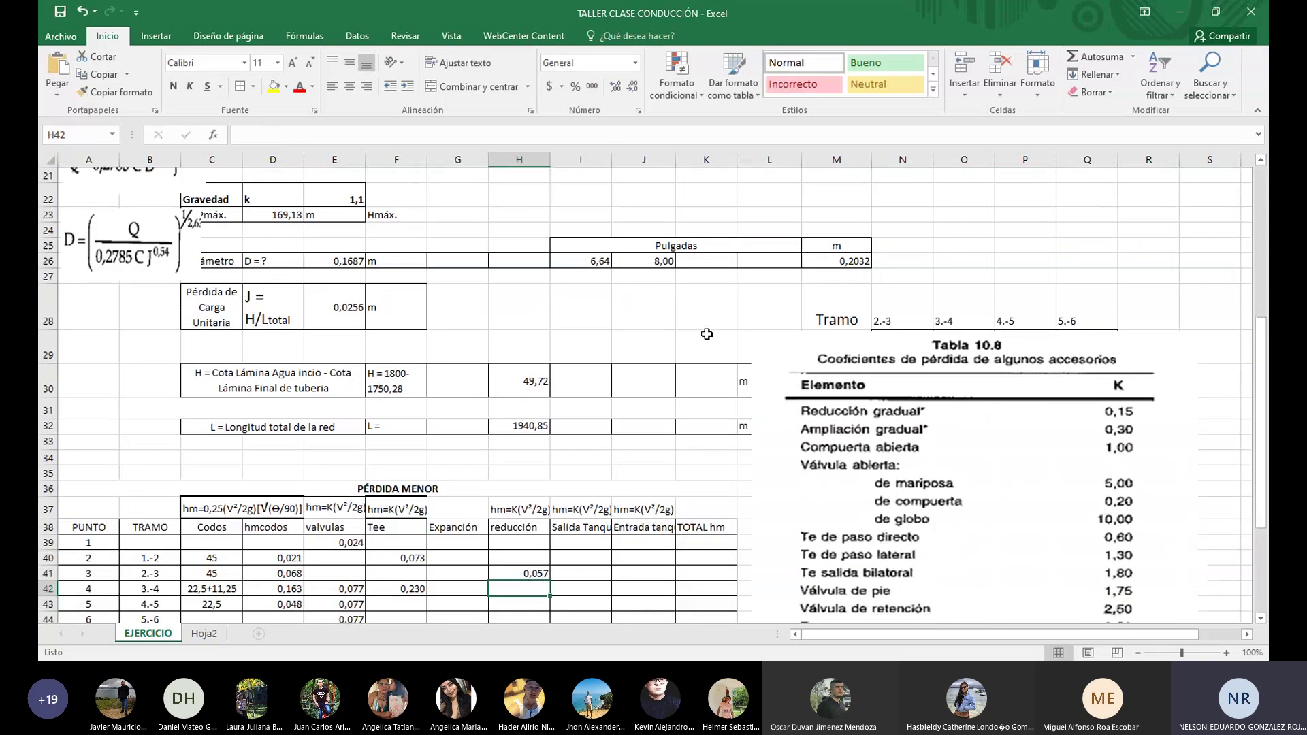
scroll(541, 383, down, 4)
click(541, 380)
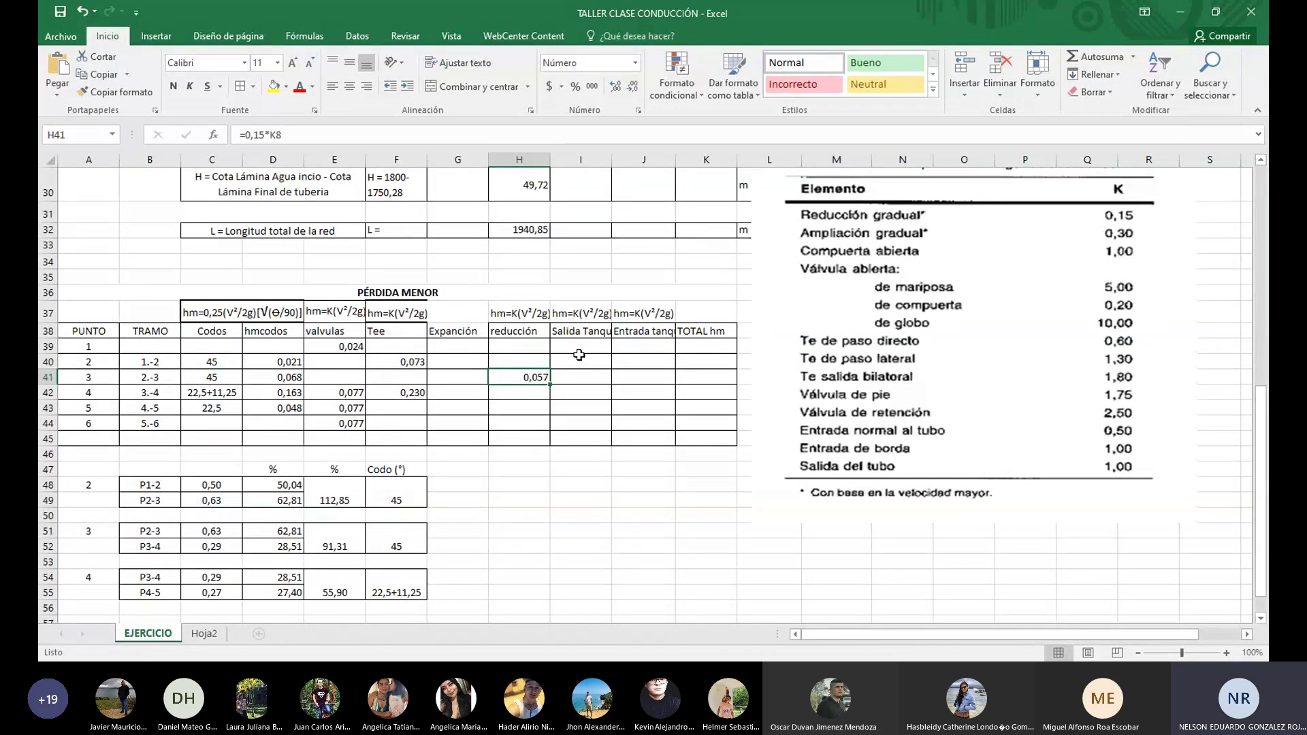
double_click(538, 377)
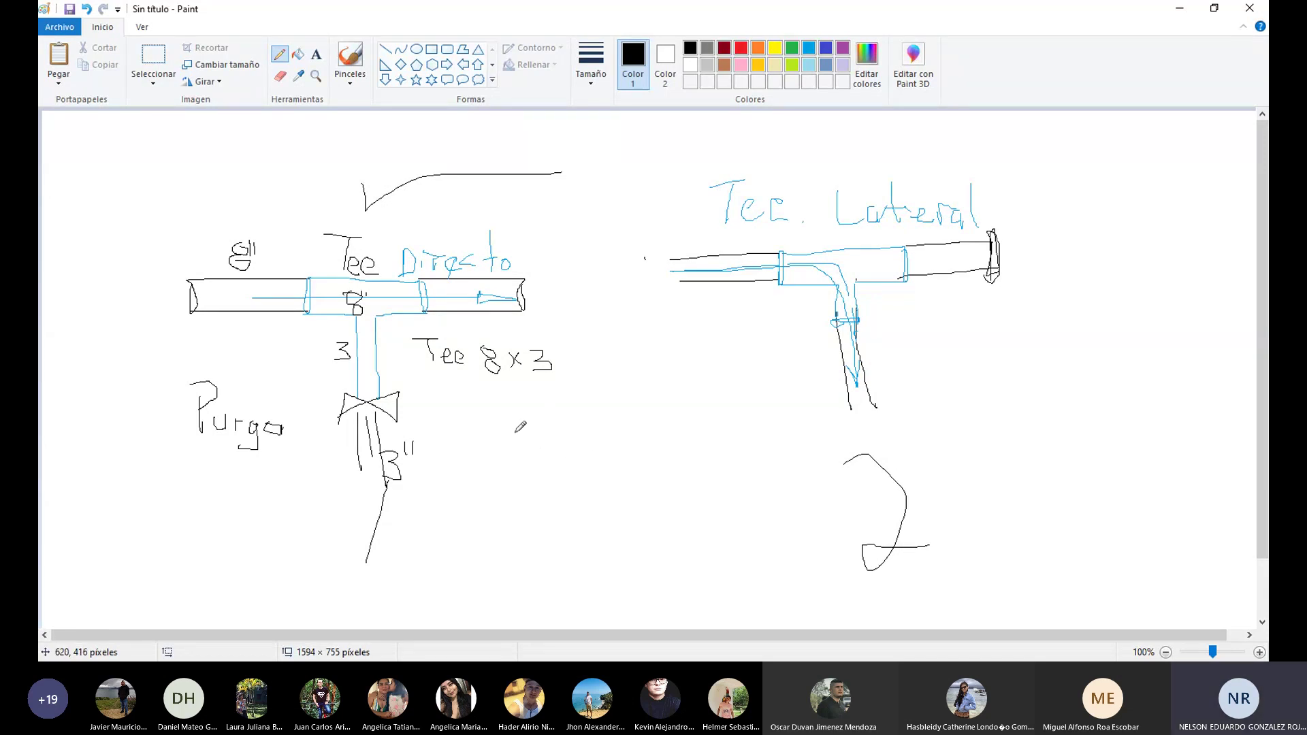
In Paint, sketch a black open tank below the Tee 8 x 3 label, with an outlet pipe sloping down from its wall
mouse_move(568, 416)
mouse_down()
mouse_move(568, 478)
mouse_move(507, 483)
mouse_move(493, 426)
mouse_up()
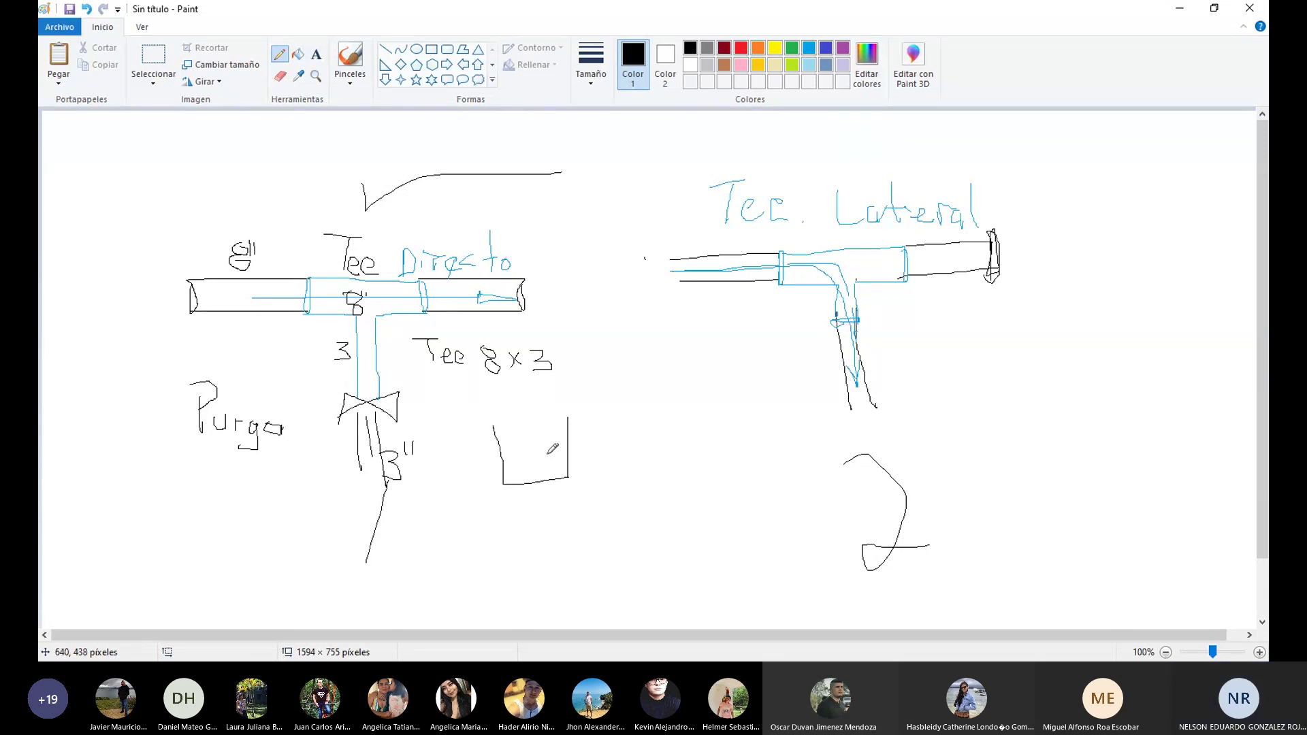
click(280, 75)
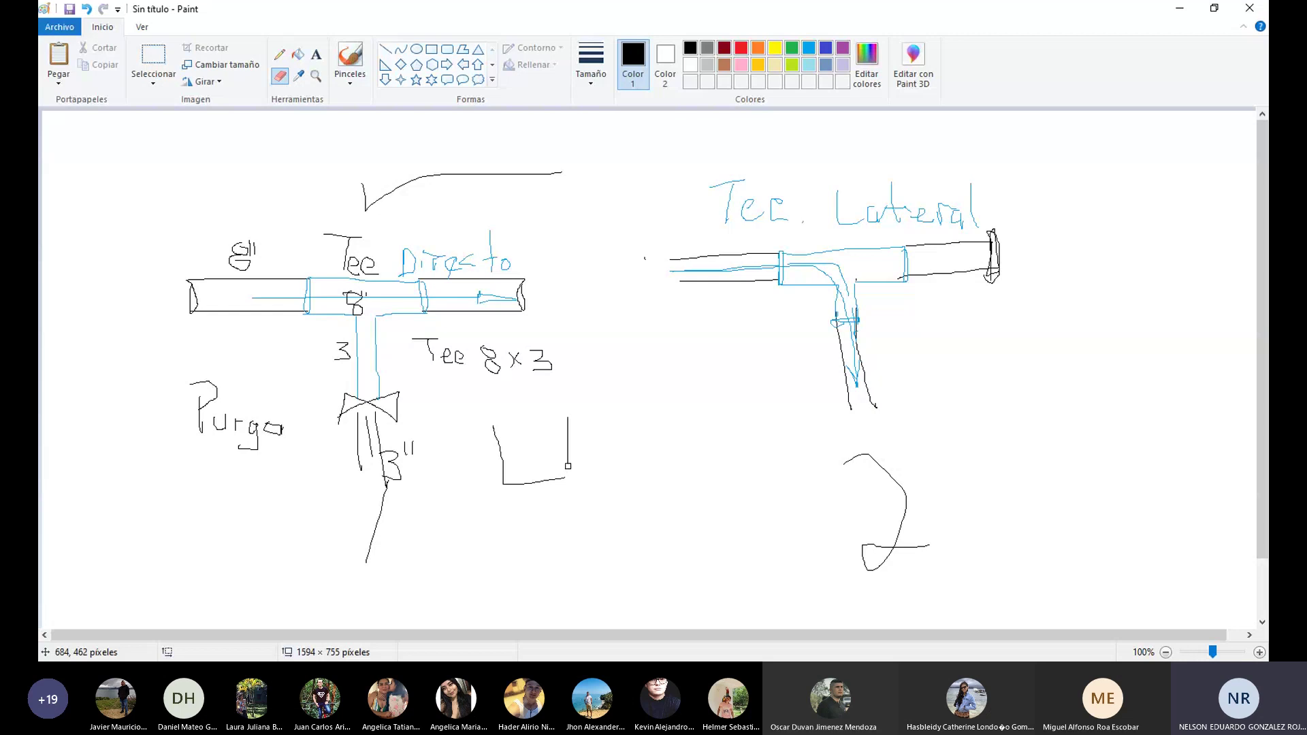
click(279, 53)
drag(570, 464, 730, 512)
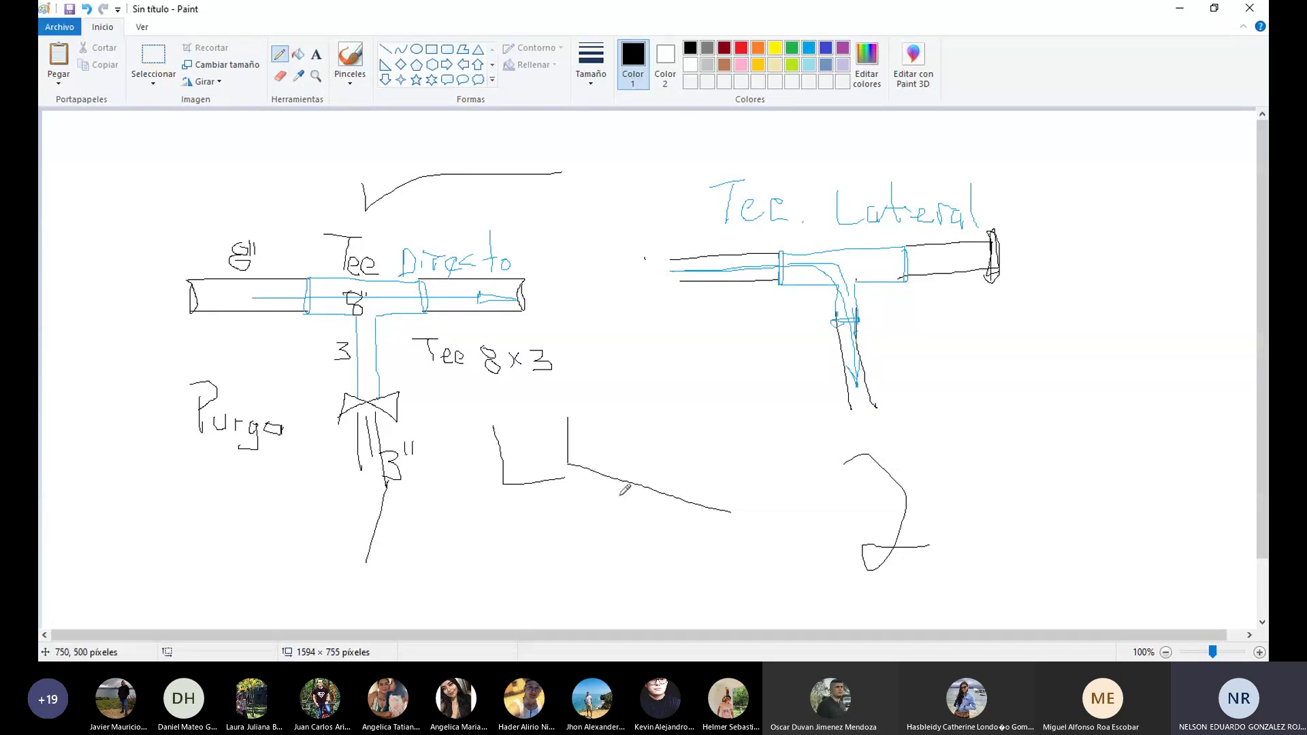
drag(565, 482, 732, 542)
Draw the first tank's water level in turquoise and shade where the outlet pipe meets the tank
click(809, 48)
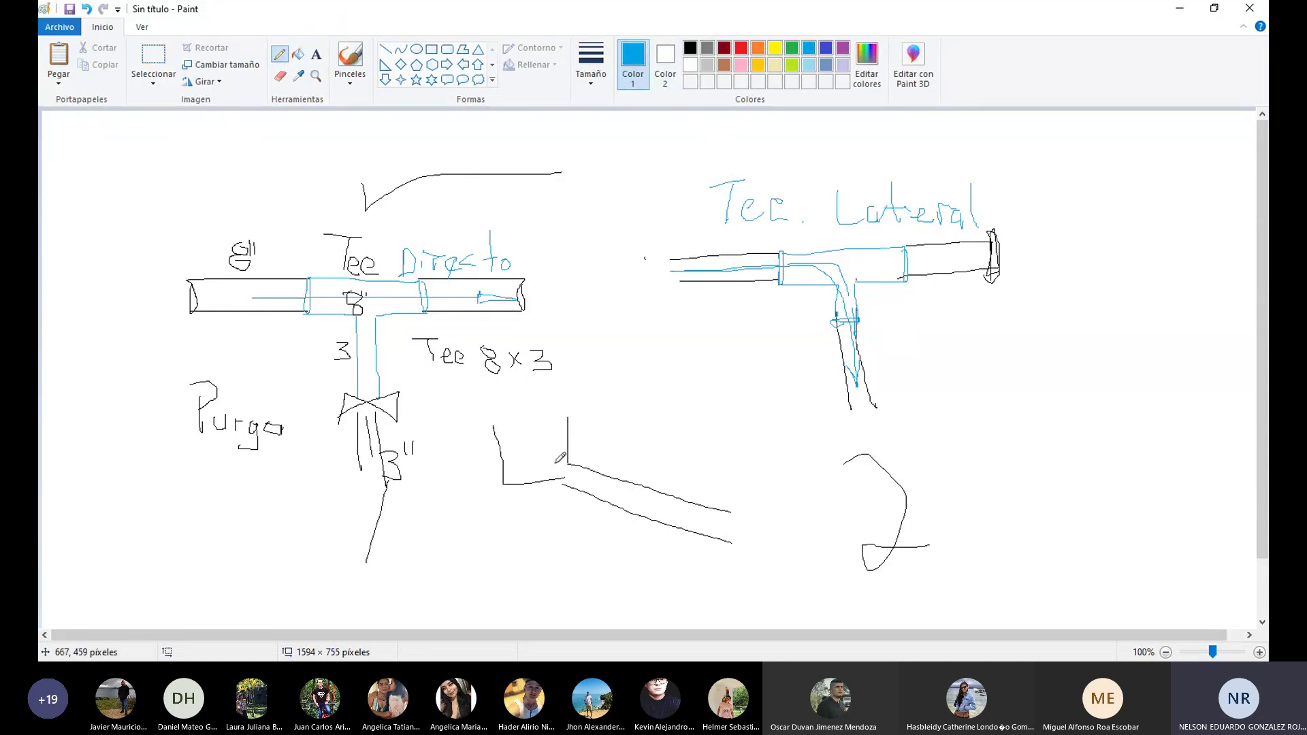
drag(555, 463, 577, 463)
mouse_move(495, 435)
mouse_down()
mouse_move(567, 429)
mouse_move(571, 479)
mouse_move(548, 469)
mouse_move(571, 485)
mouse_move(551, 473)
mouse_up()
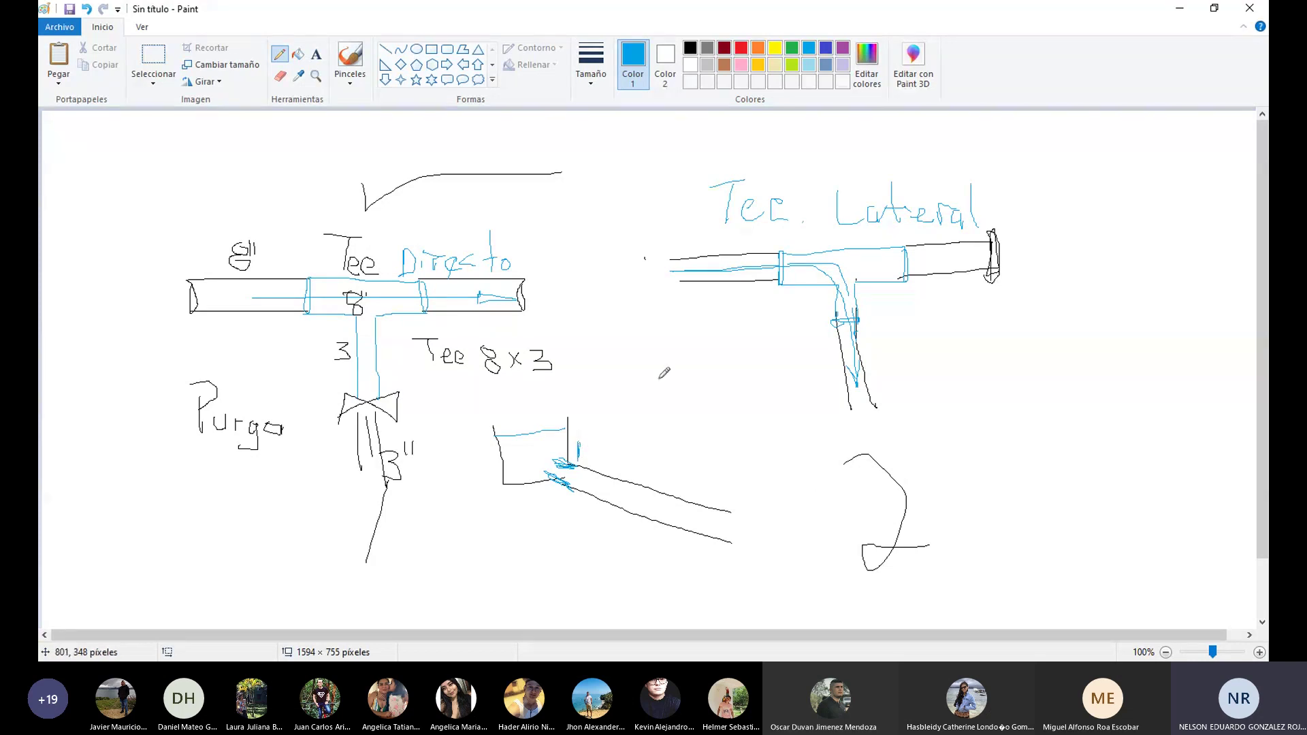
Sketch a black horizontal pipe entering a second open tank, below and beyond the lateral tee drawing
click(723, 48)
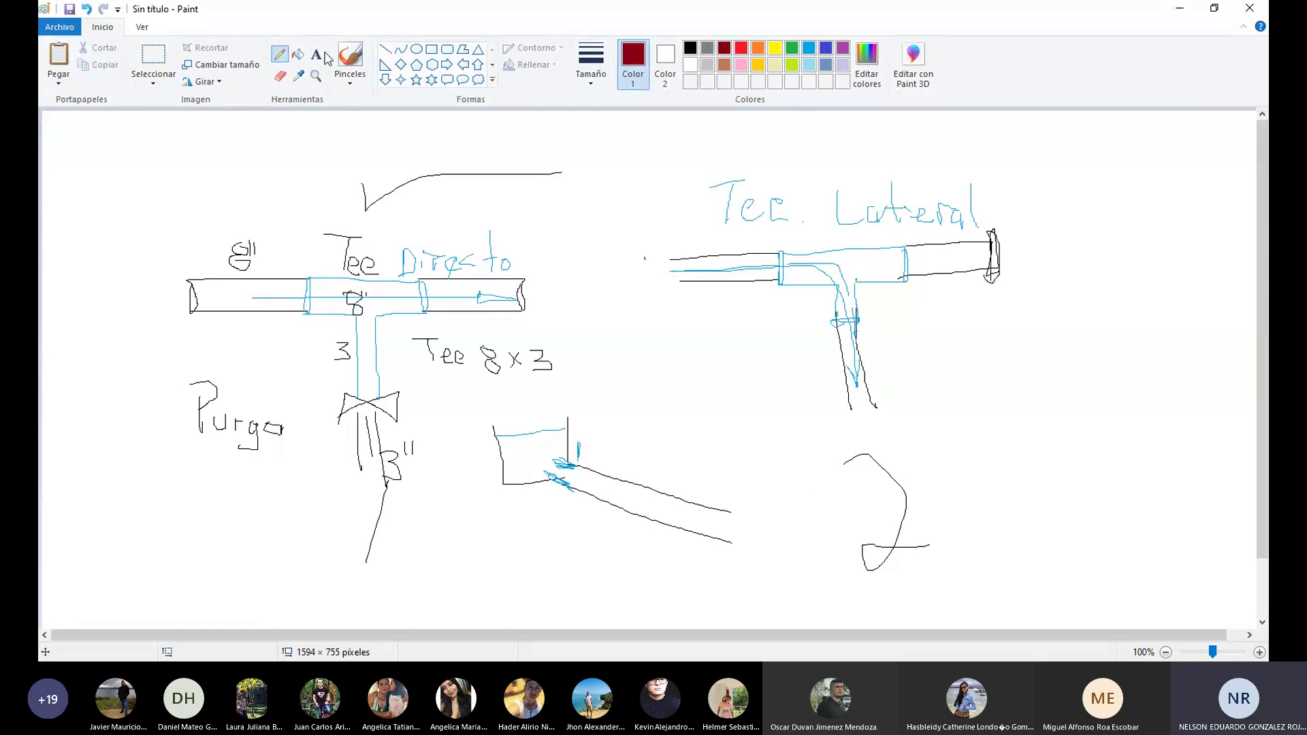
click(691, 49)
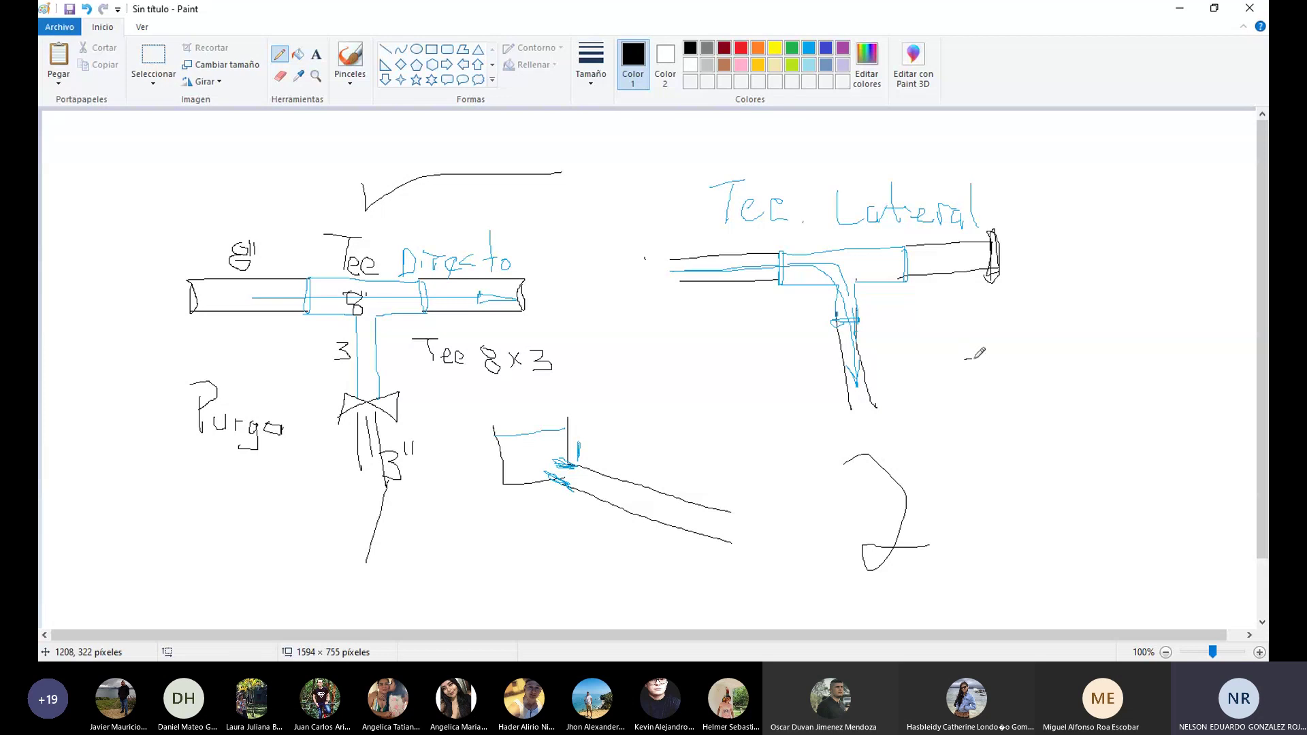
drag(974, 359, 1093, 355)
drag(968, 386, 1101, 378)
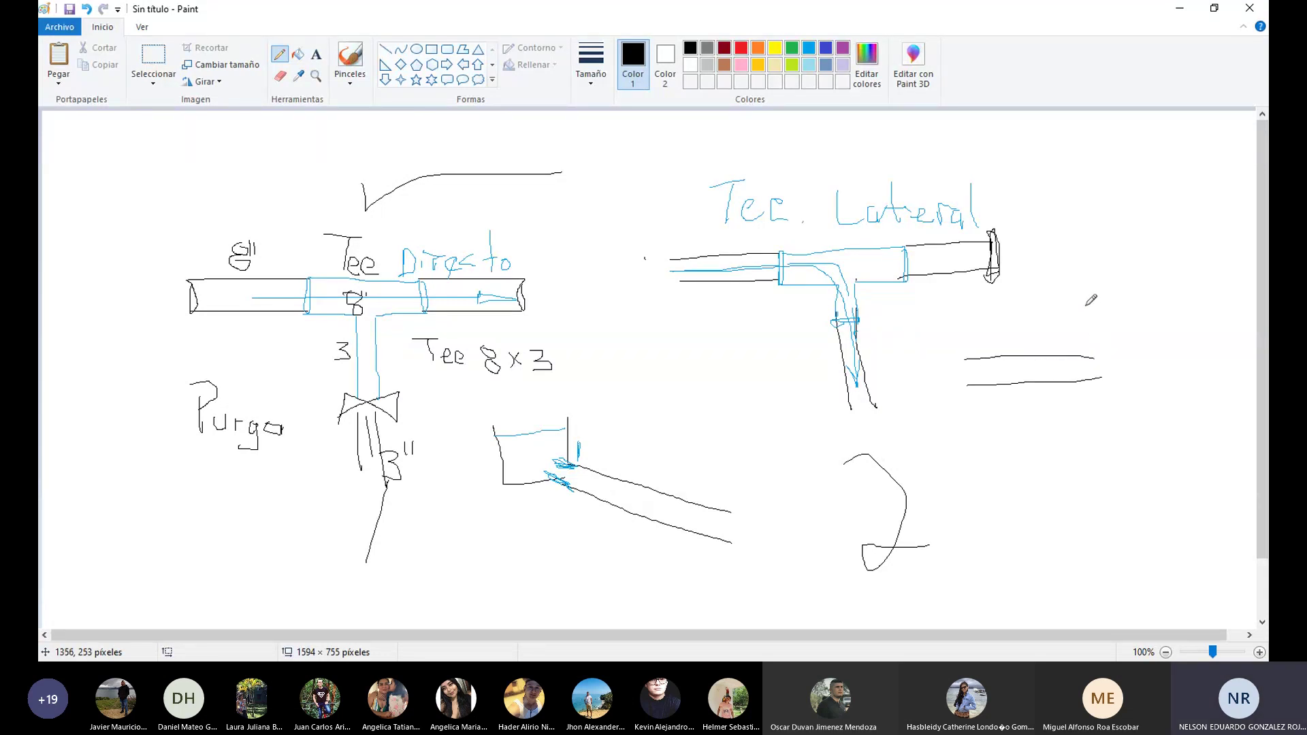
mouse_move(1087, 306)
mouse_down()
mouse_move(1113, 397)
mouse_move(1169, 391)
mouse_move(1156, 304)
mouse_up()
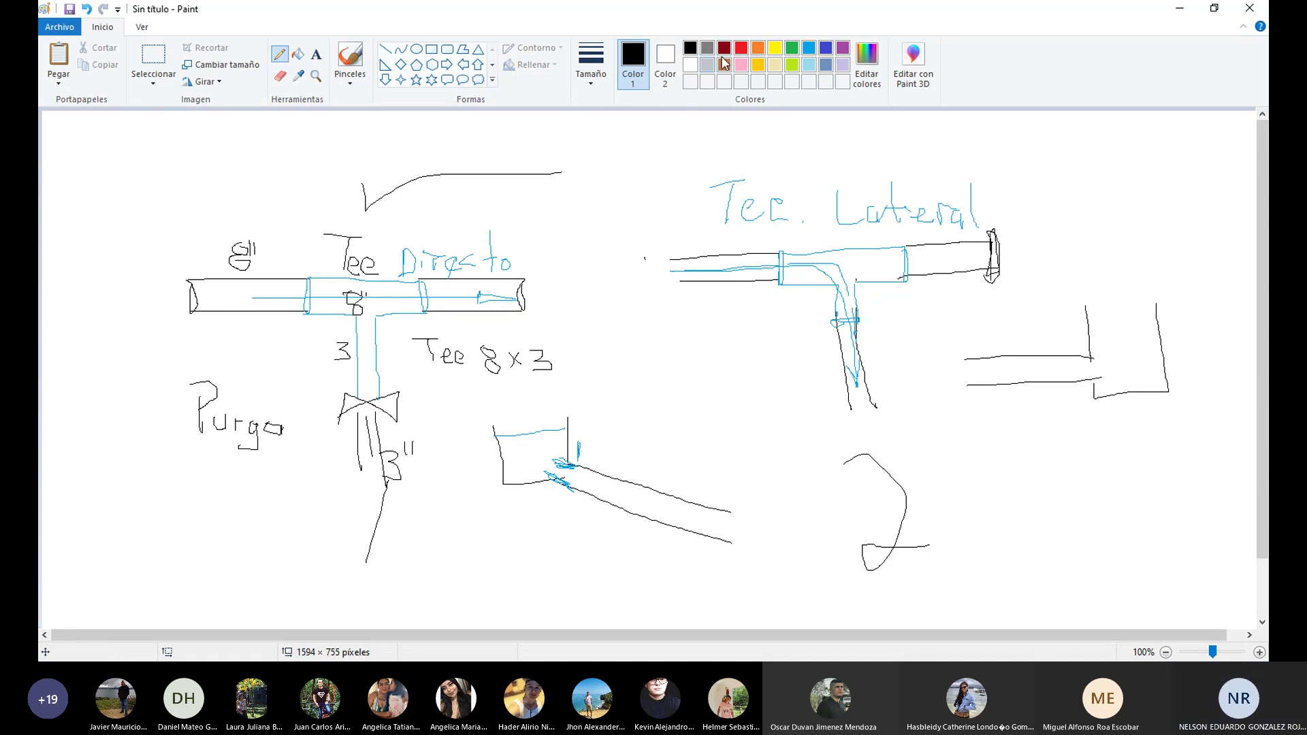
Draw the second tank's water level in turquoise and mark the joint where the pipe enters it
click(809, 49)
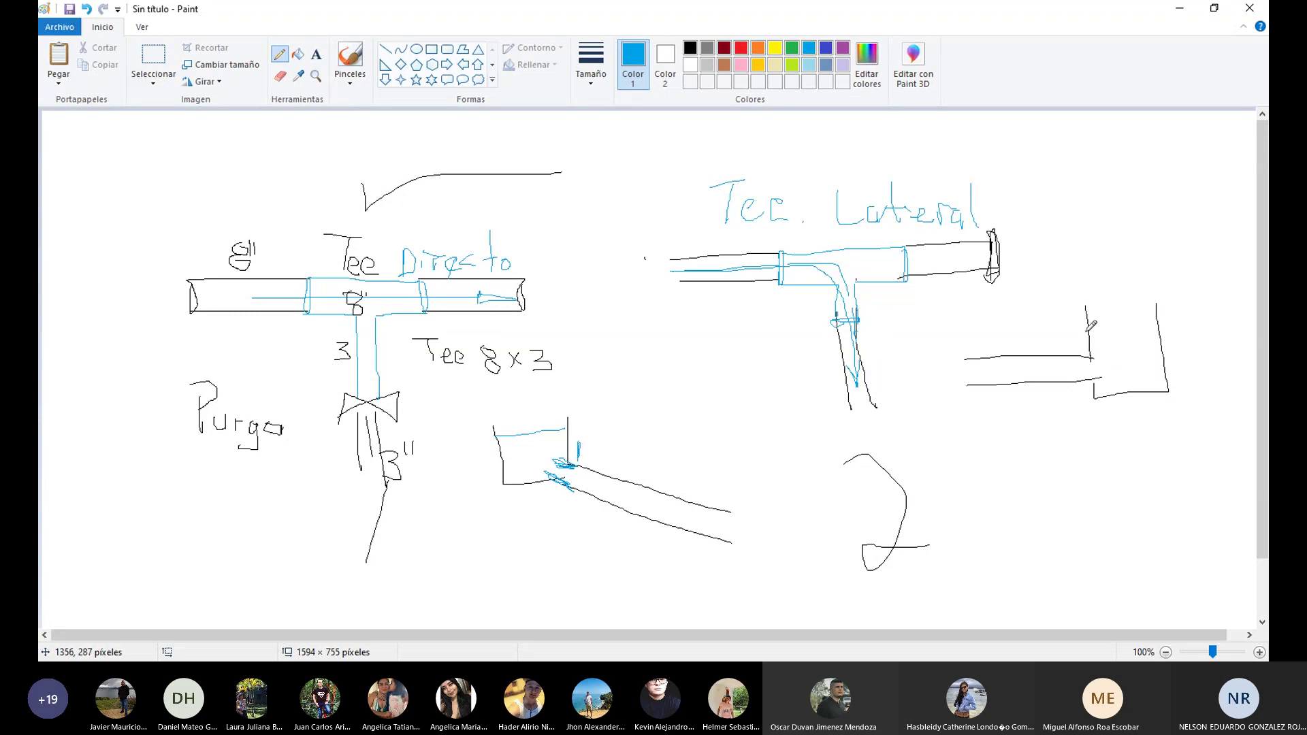
drag(1087, 331, 1156, 325)
mouse_move(1073, 363)
mouse_down()
mouse_move(1103, 359)
mouse_move(1084, 380)
mouse_move(1101, 380)
mouse_up()
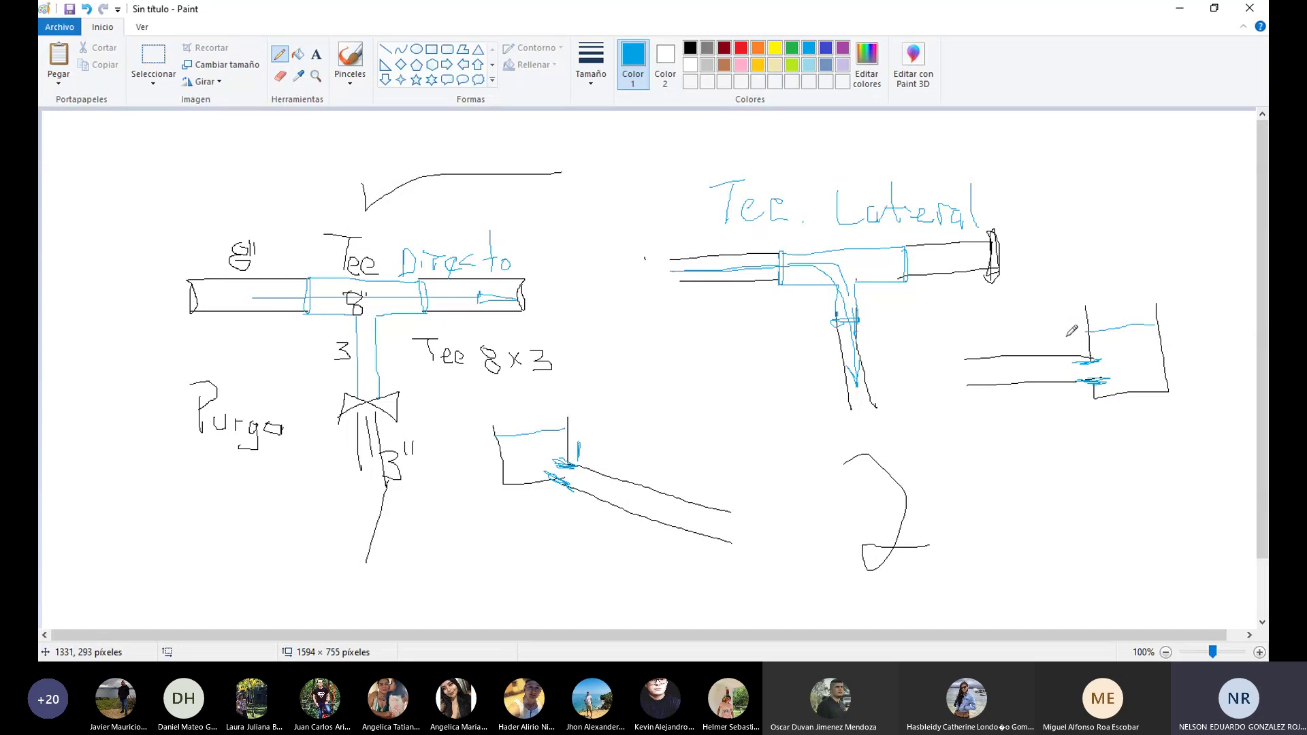
drag(1070, 334, 1073, 351)
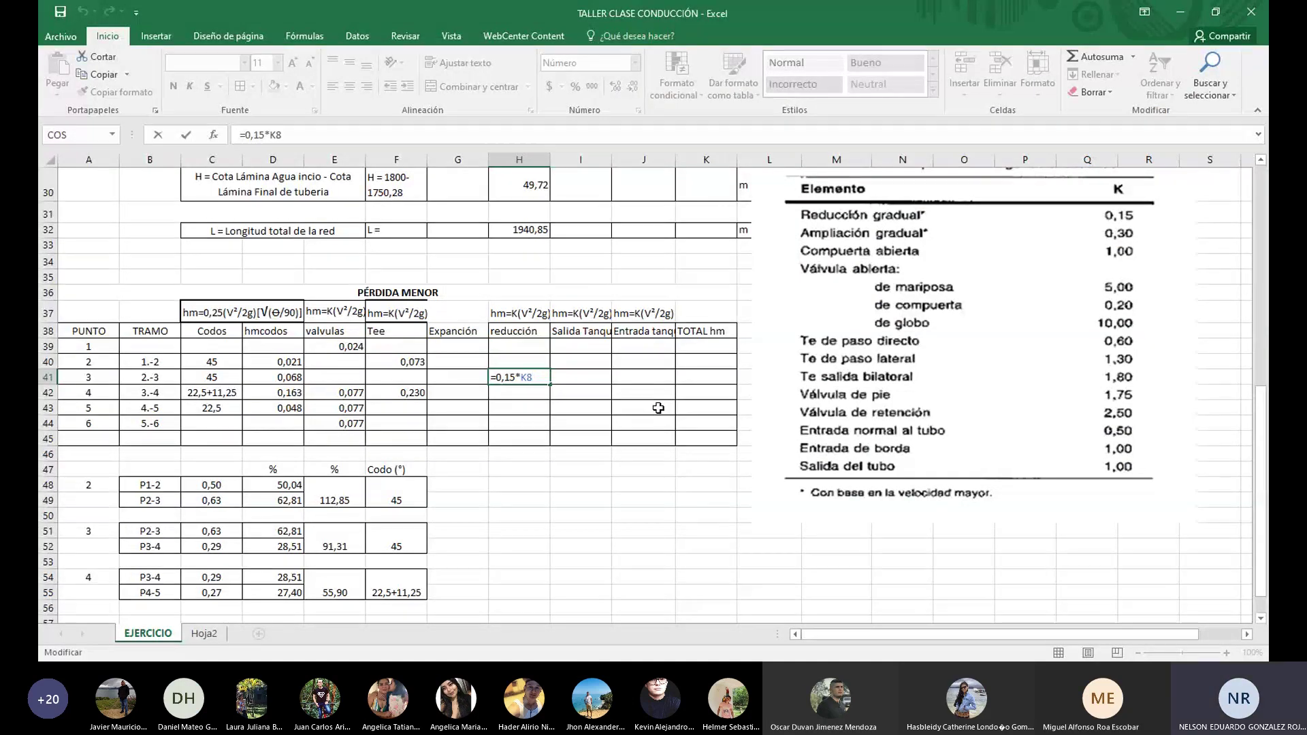
Back in Excel, close H41 and enter point 1's Salida Tanque loss in I39 as =0,5*K7
key(Return)
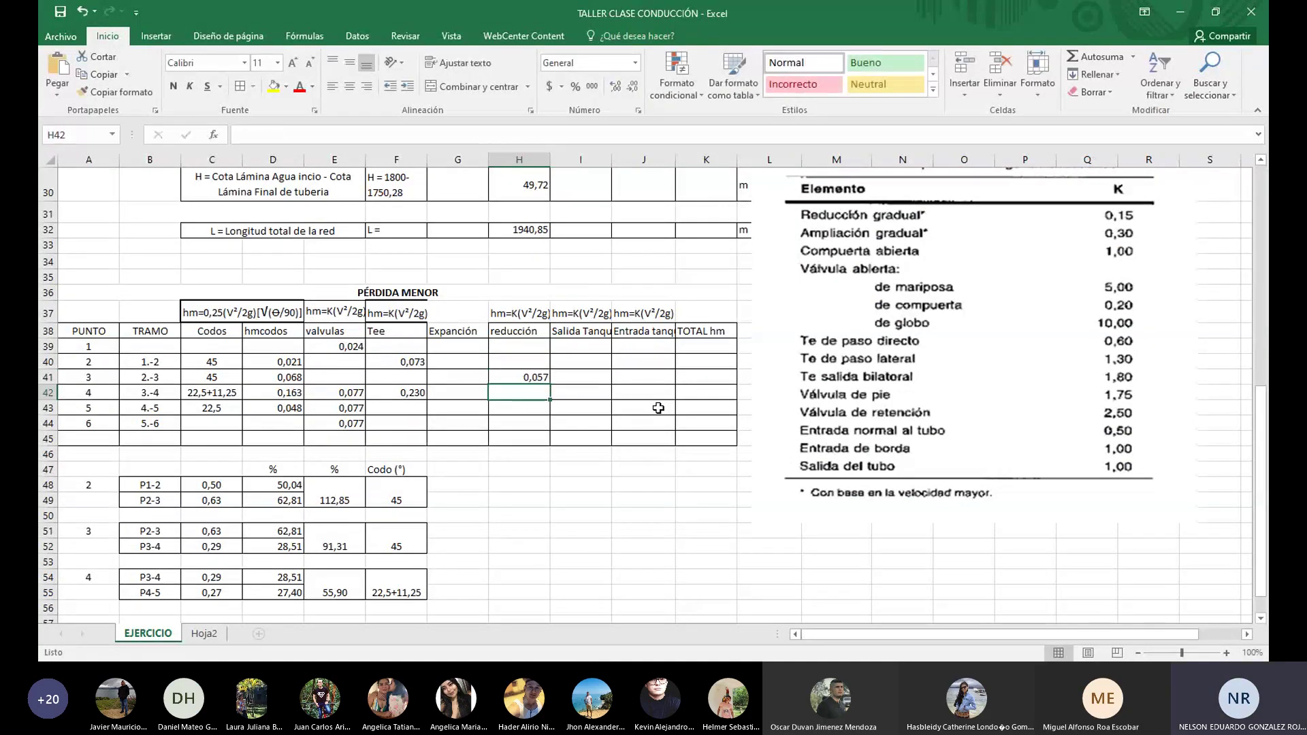
click(582, 334)
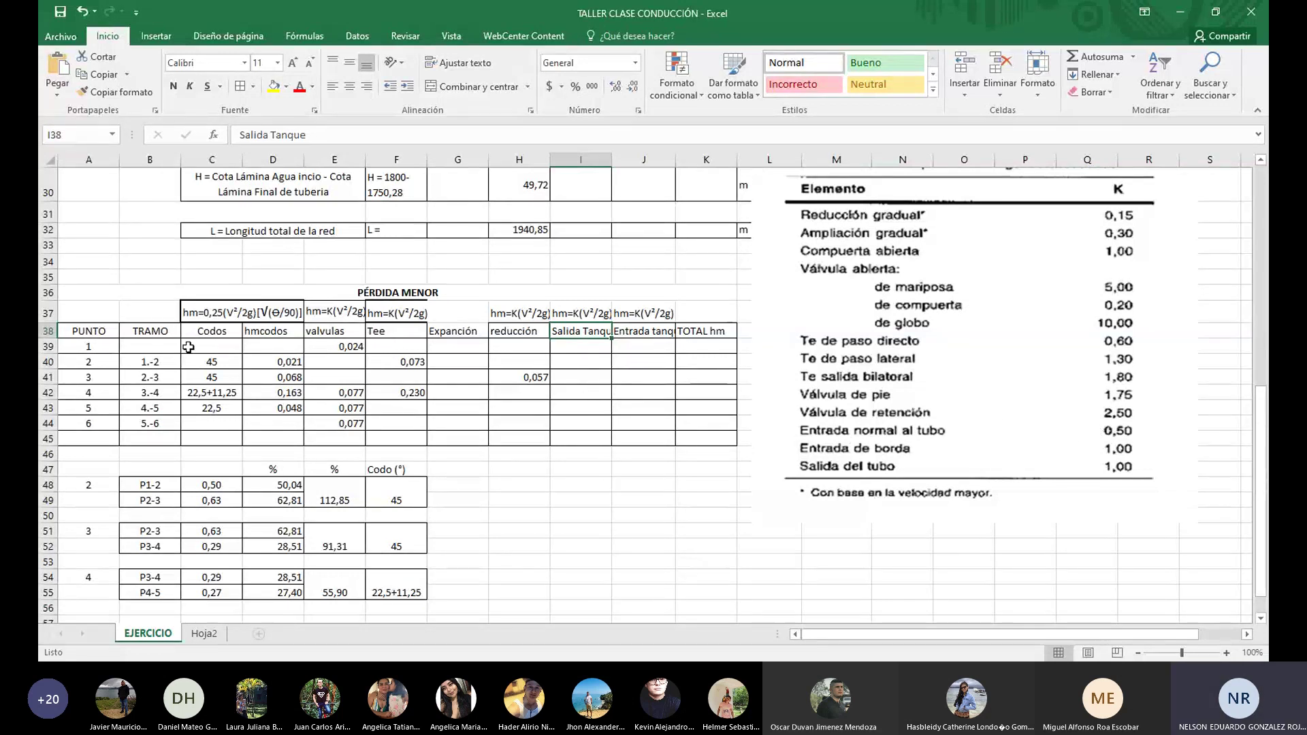
click(567, 347)
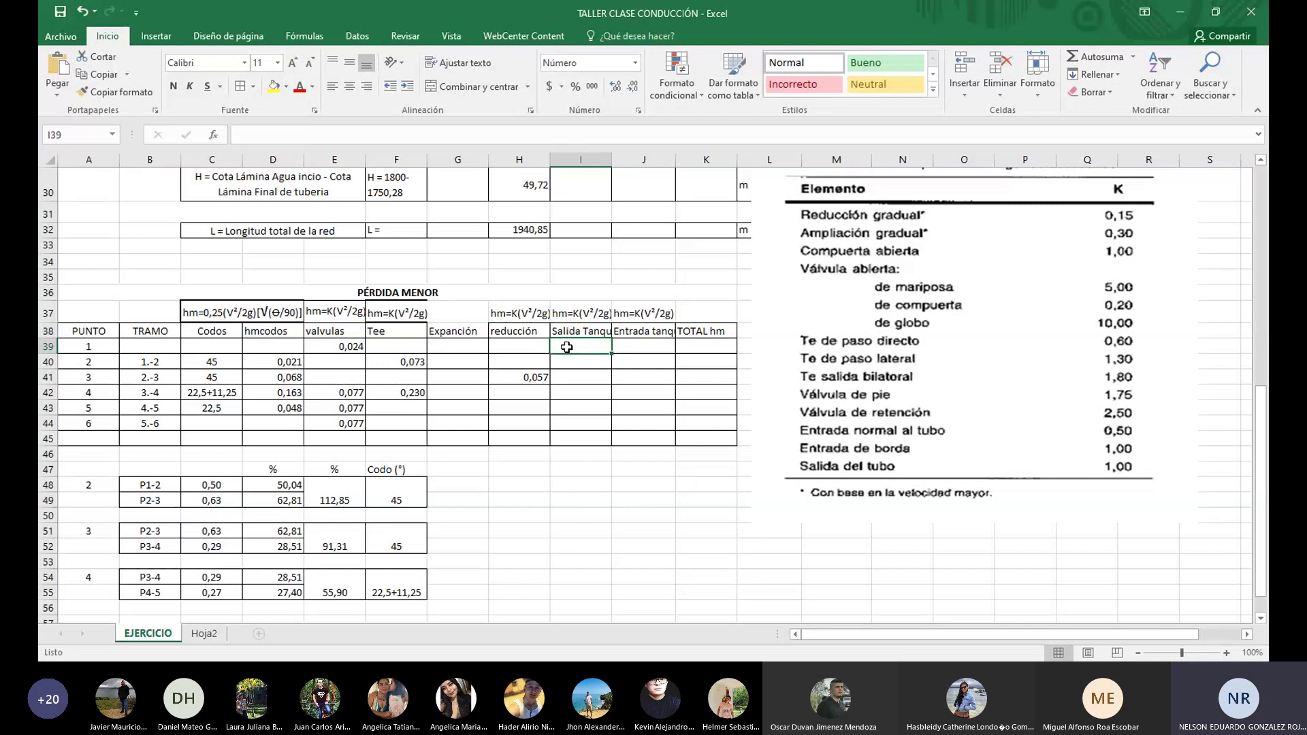
text(=)
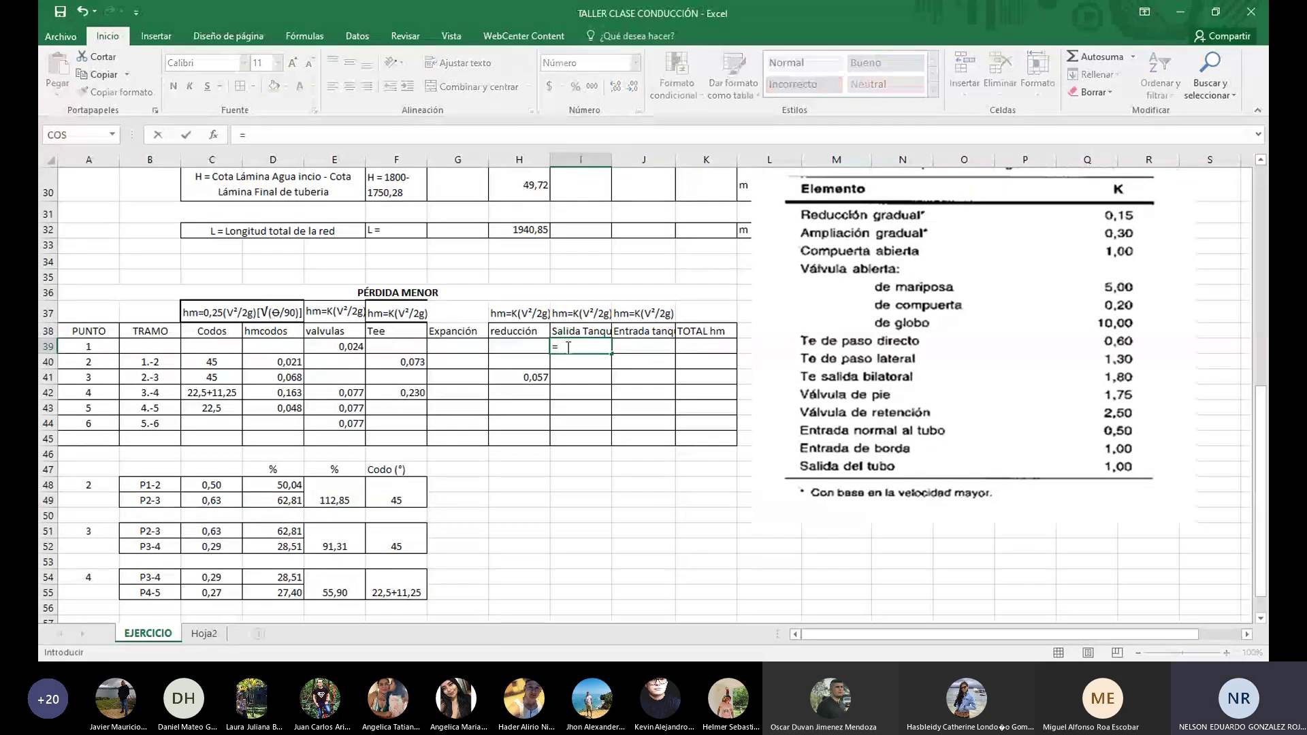
text(0)
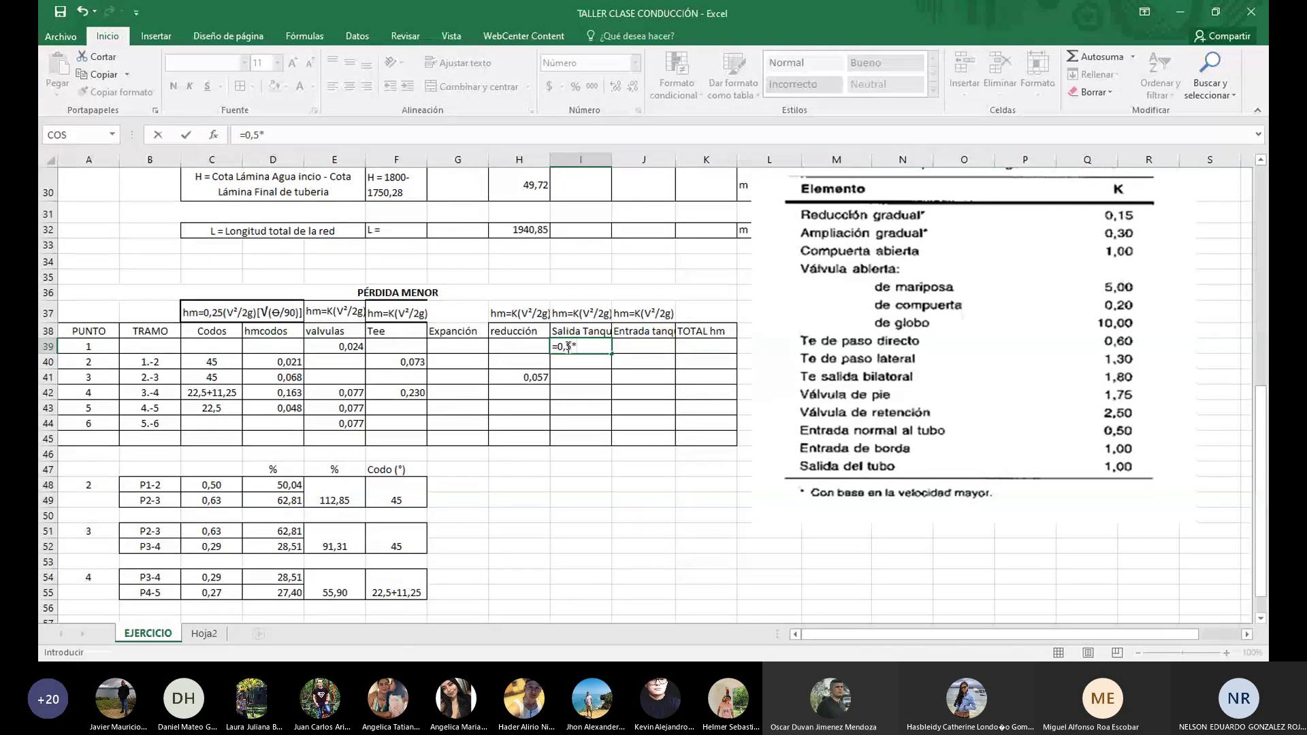
text(,5*)
scroll(570, 347, up, 9)
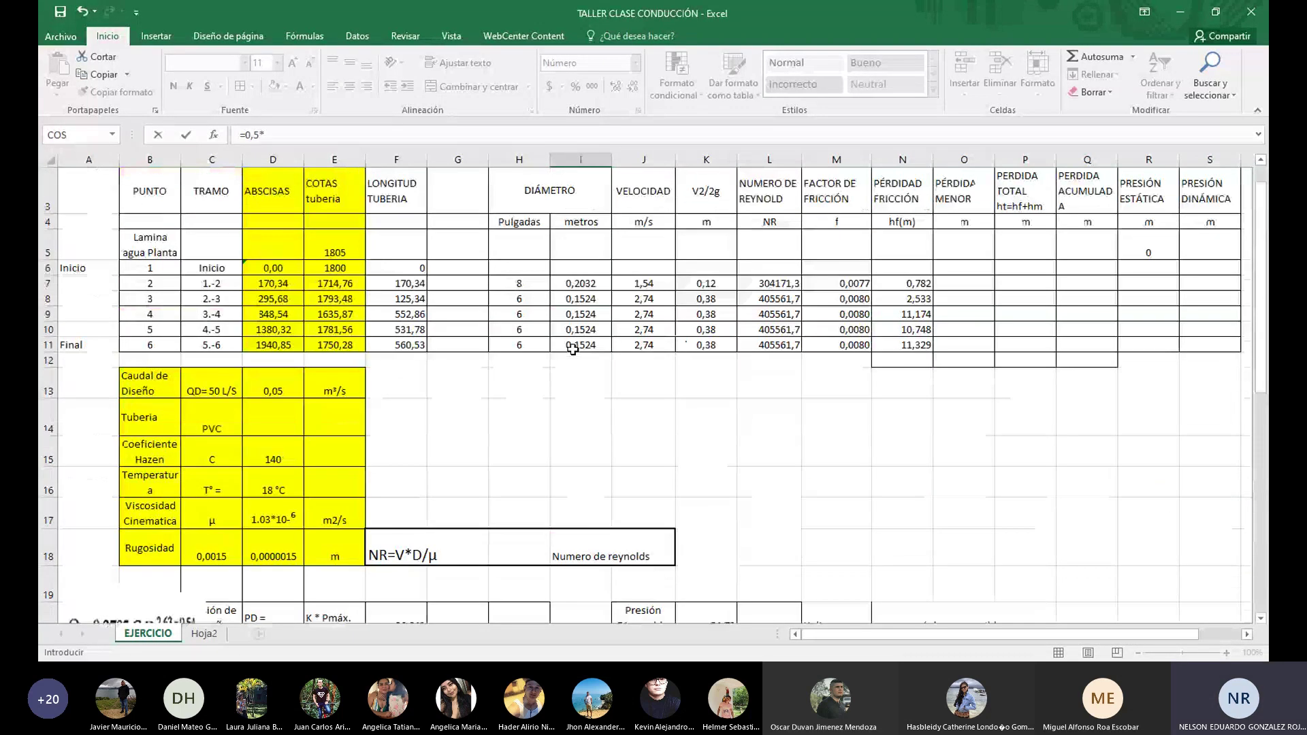
scroll(573, 348, up, 1)
click(708, 314)
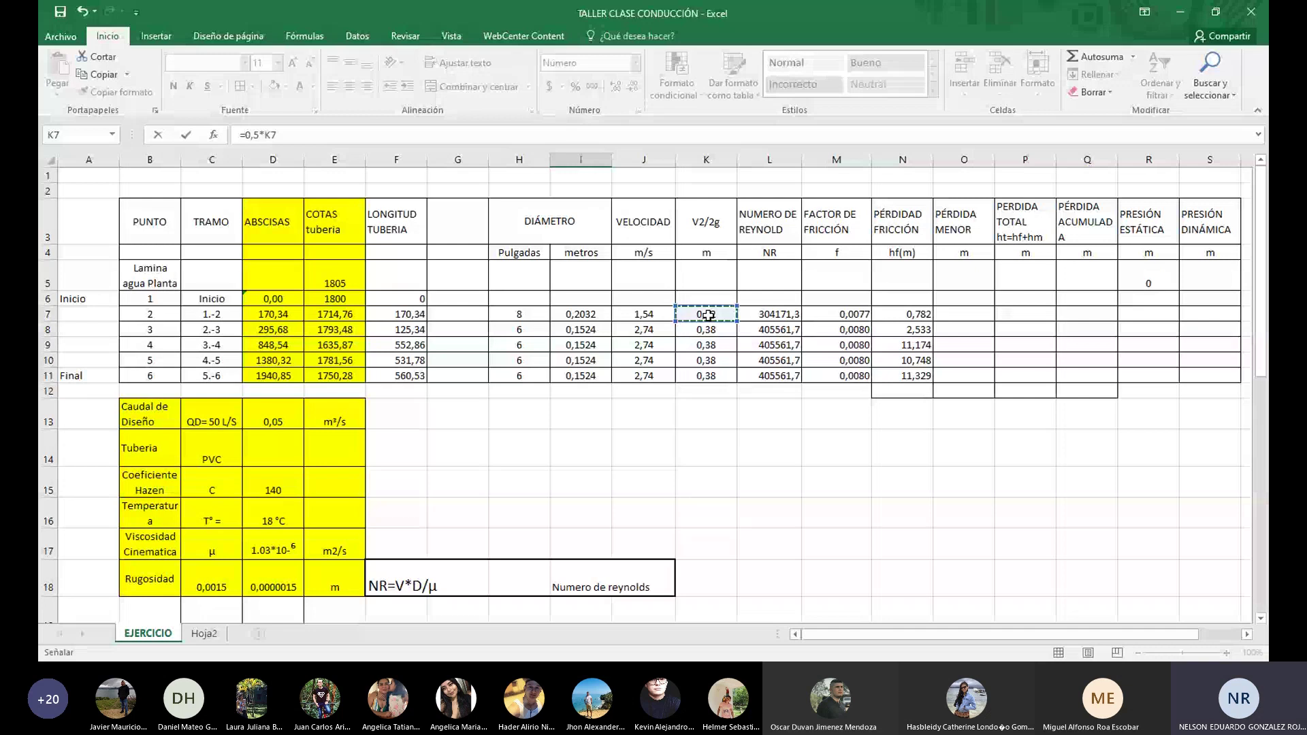
key(Return)
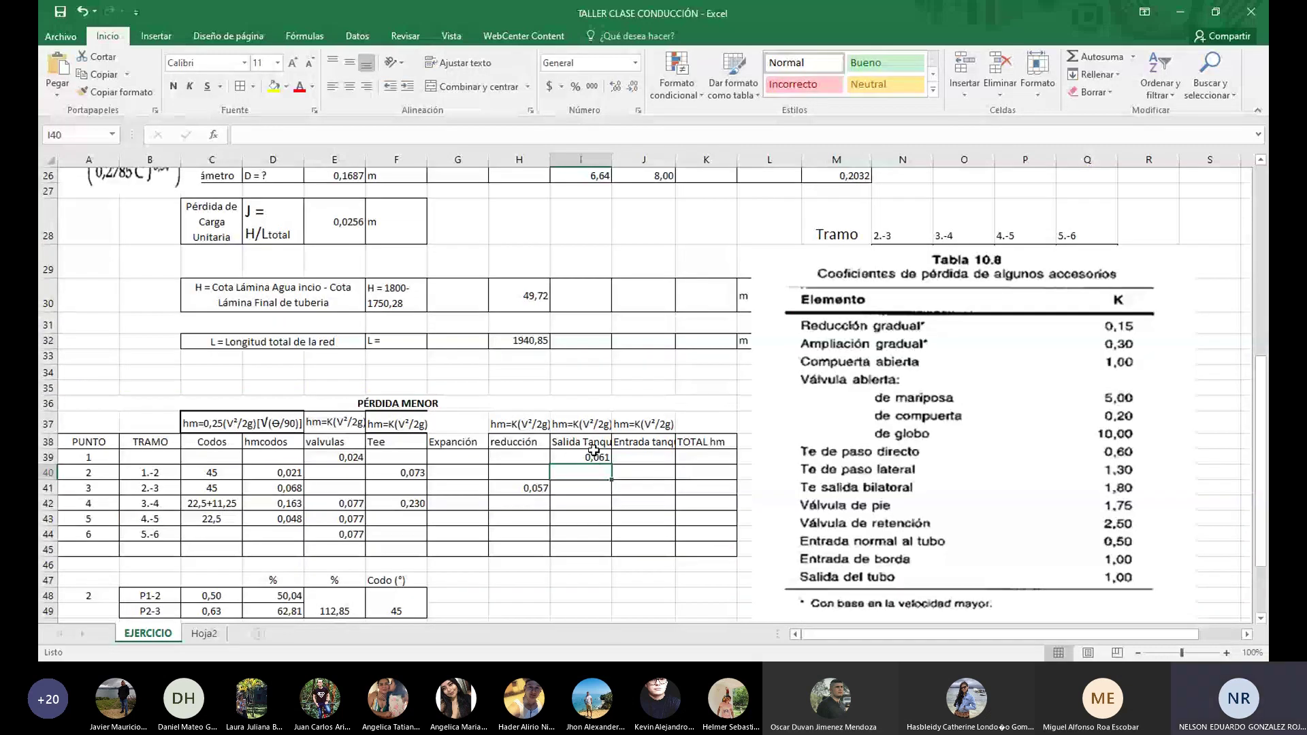
Enter point 6's Entrada tanque loss in J44 as =1*K11
click(639, 441)
scroll(809, 461, down, 2)
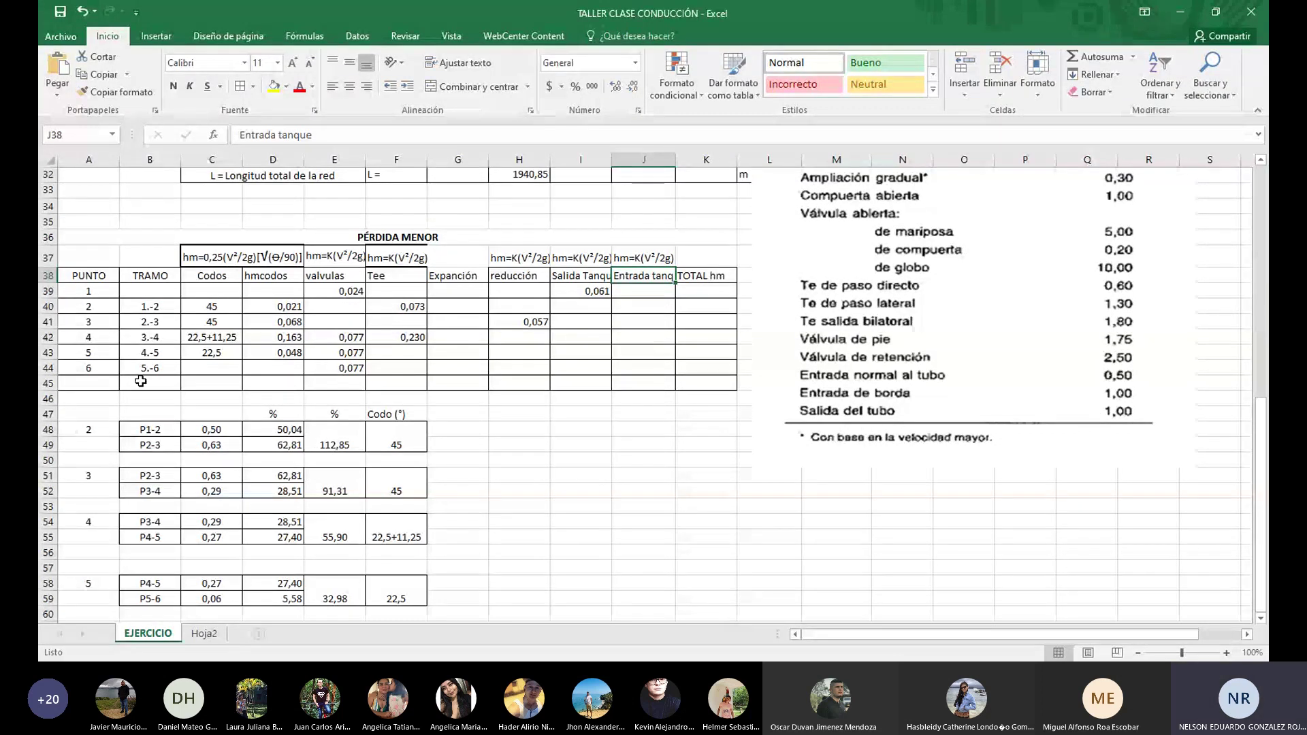
click(622, 373)
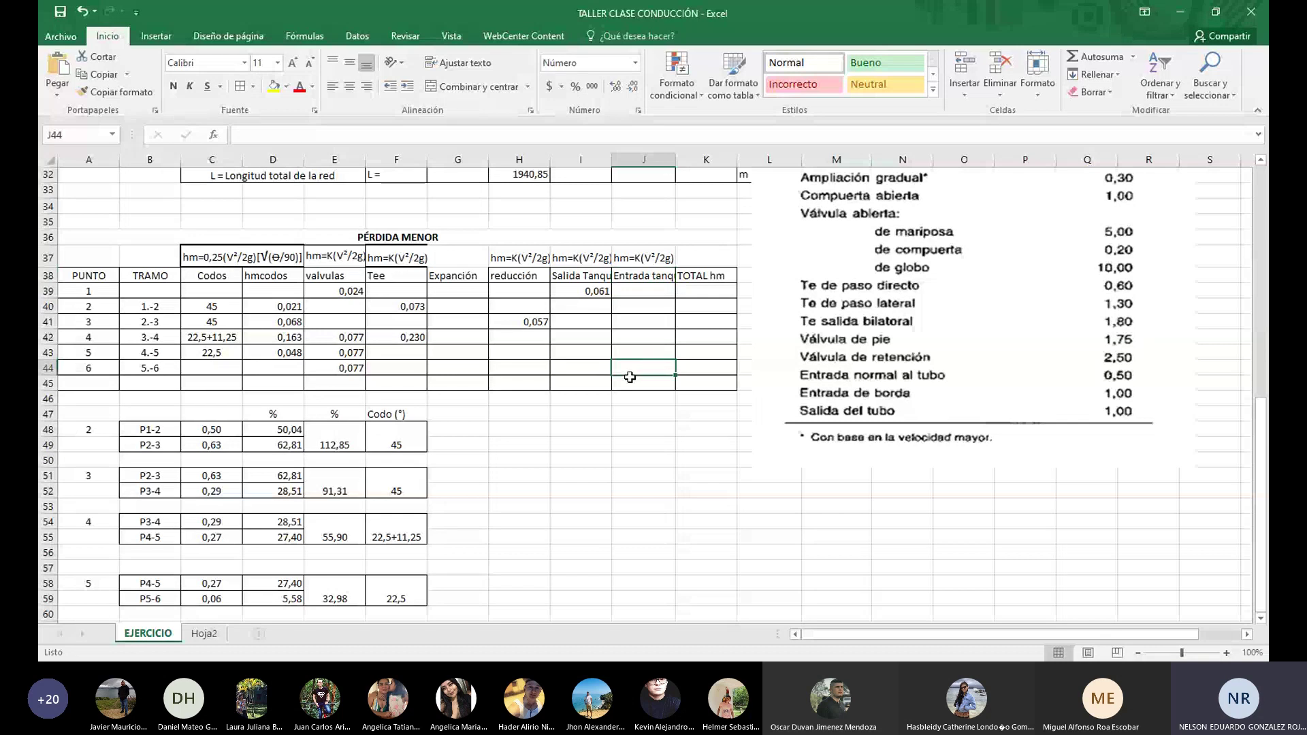
text(=)
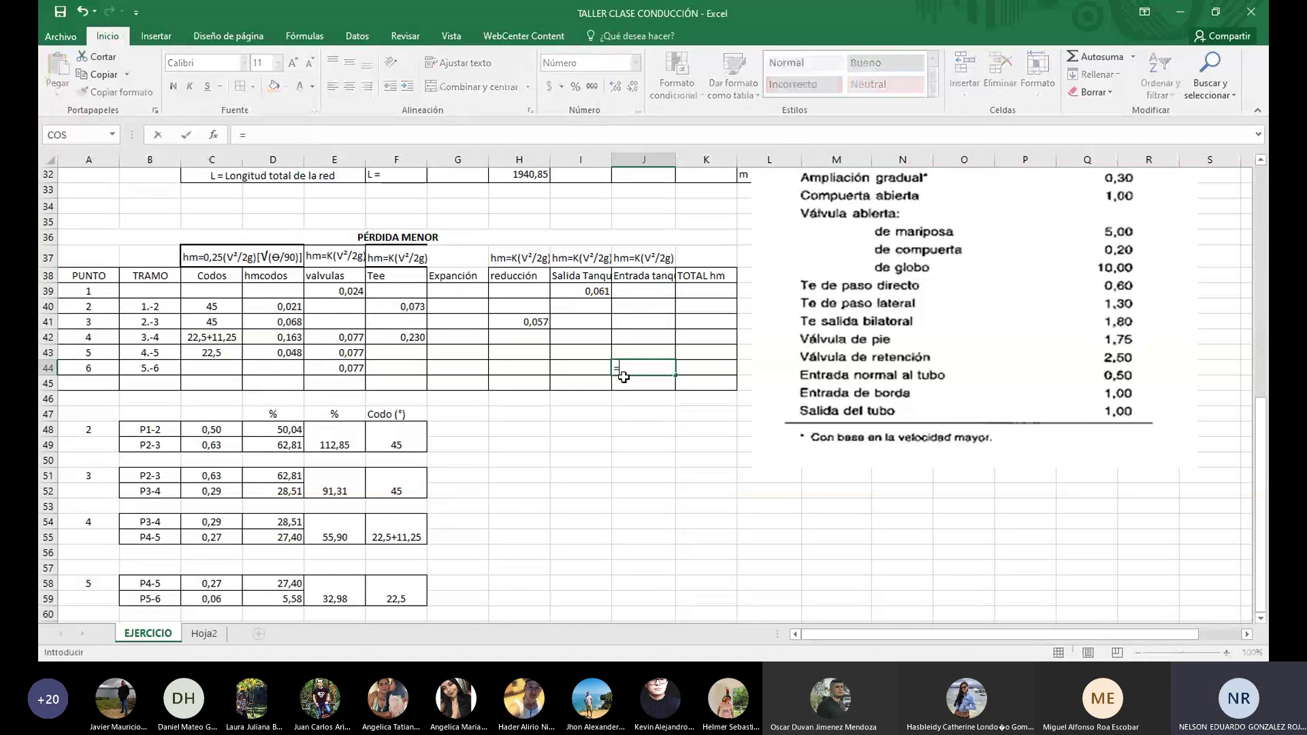
text(1*)
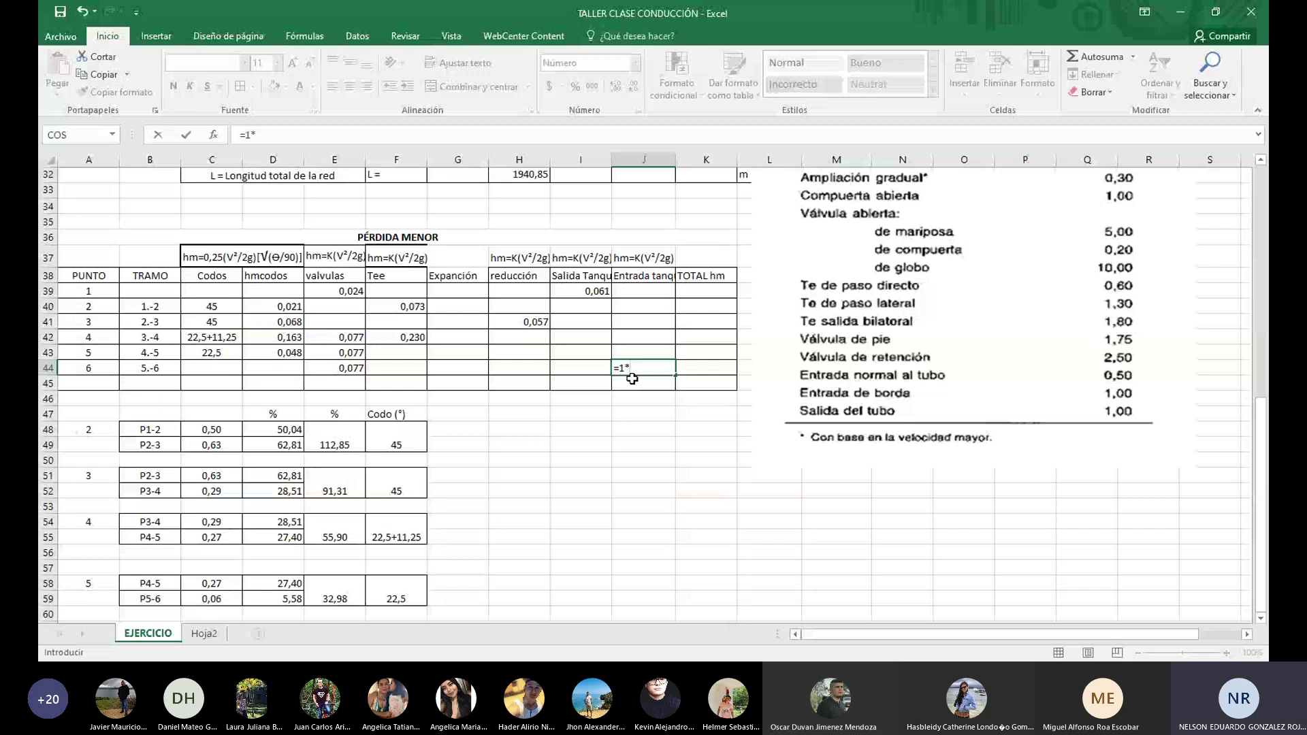
scroll(632, 379, up, 9)
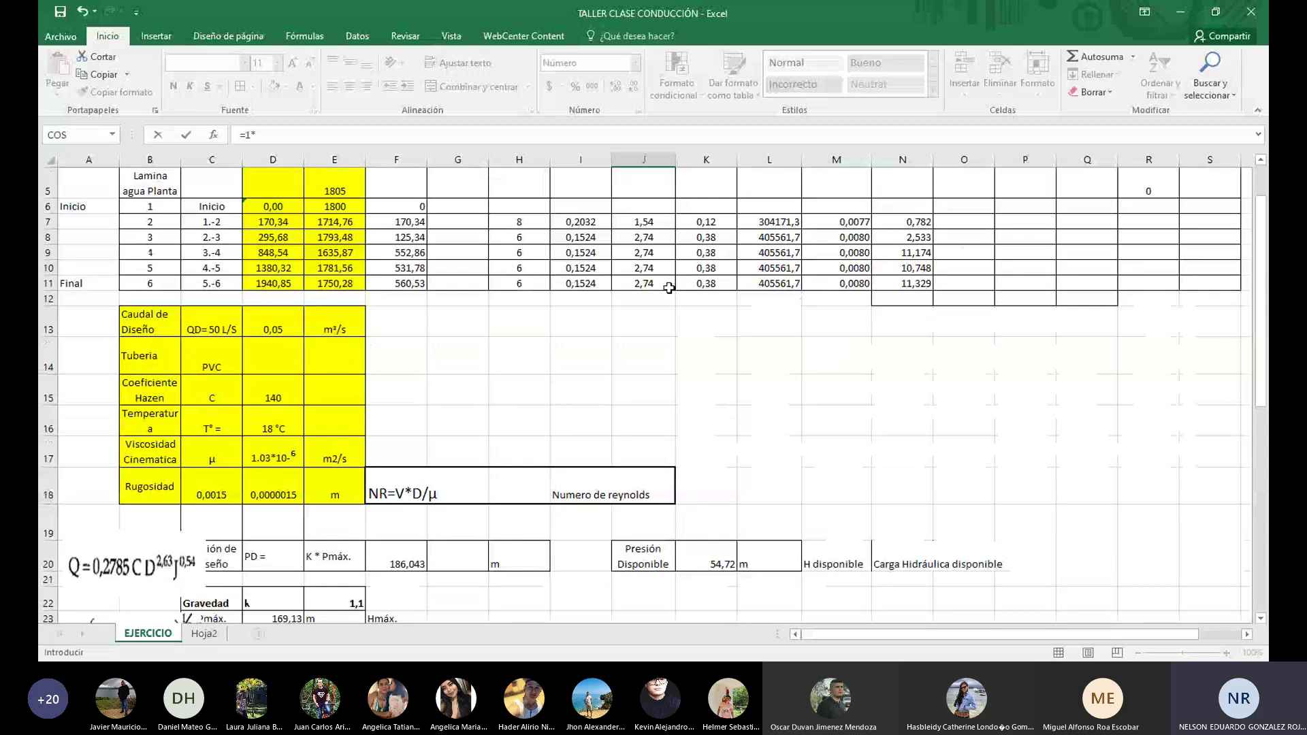
click(705, 283)
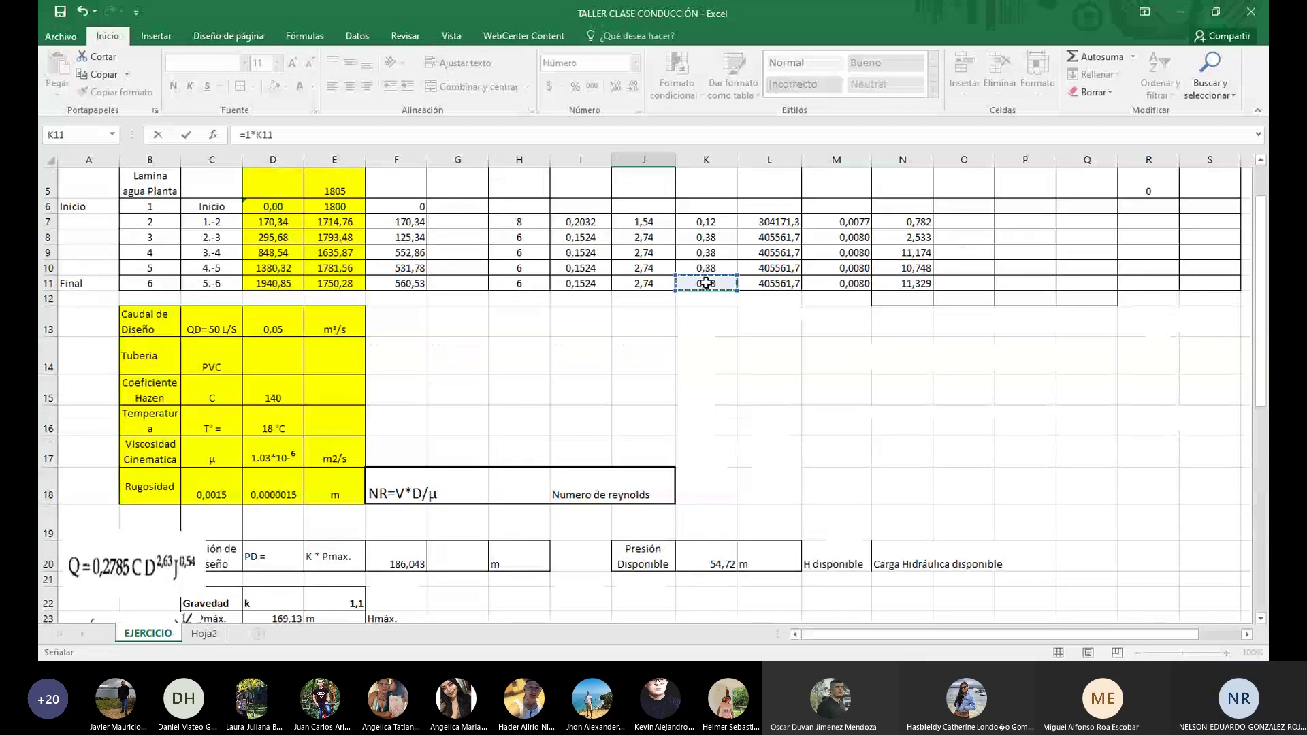
key(ctrl+Return)
scroll(706, 283, down, 8)
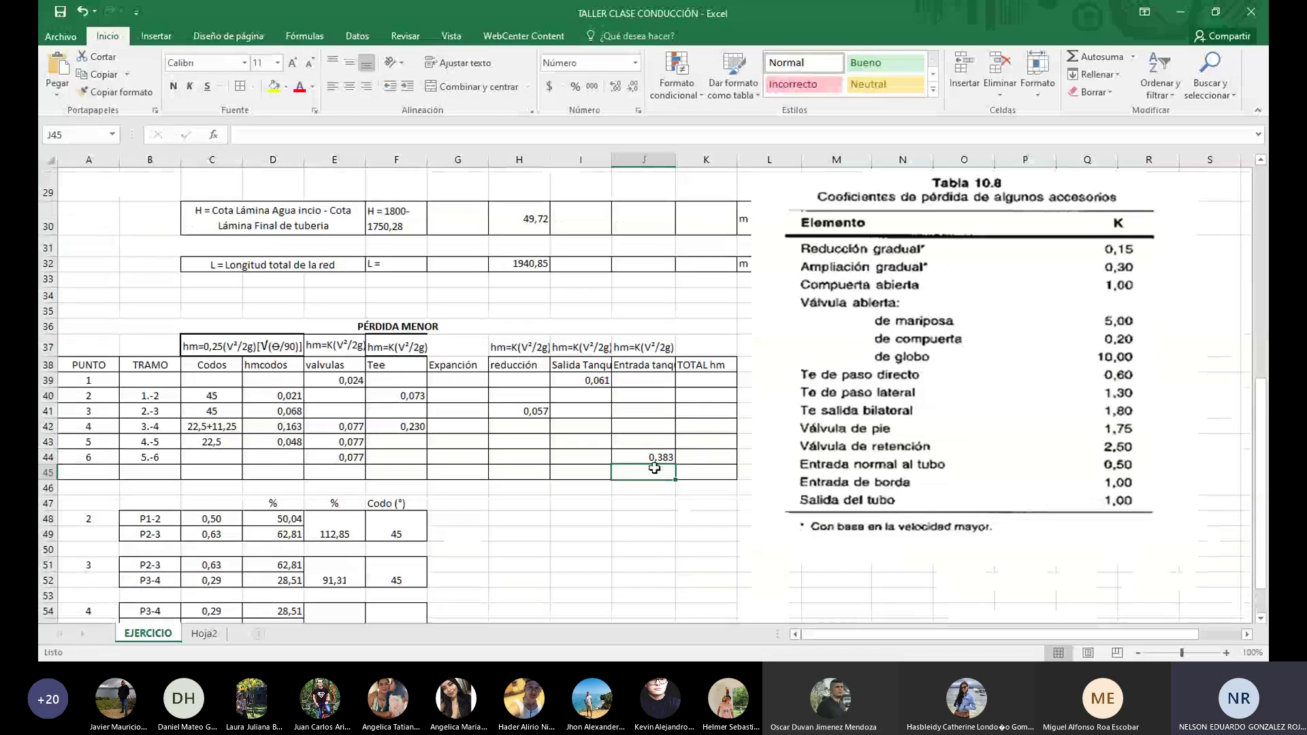
click(654, 468)
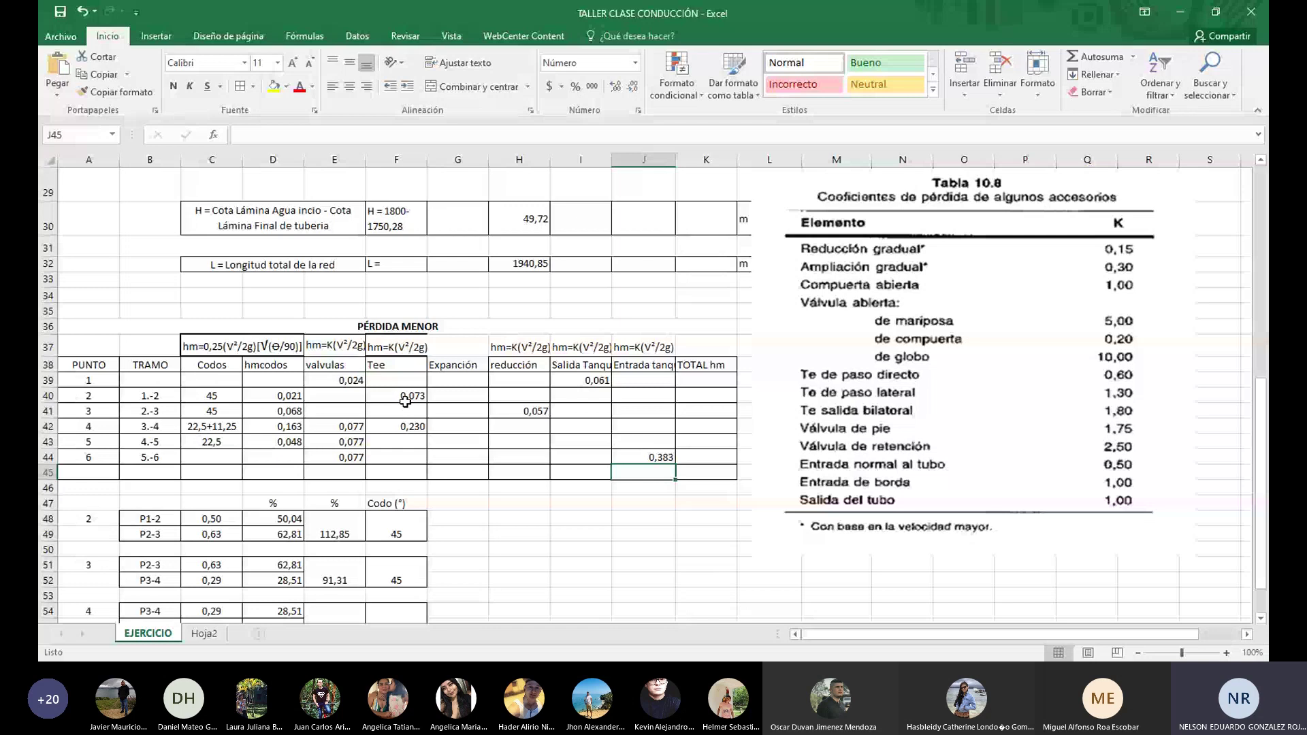
Total the minor losses of points 1, 2 and 3 in K39, K40 and K41 by summing columns D to J of each row
drag(272, 380, 695, 379)
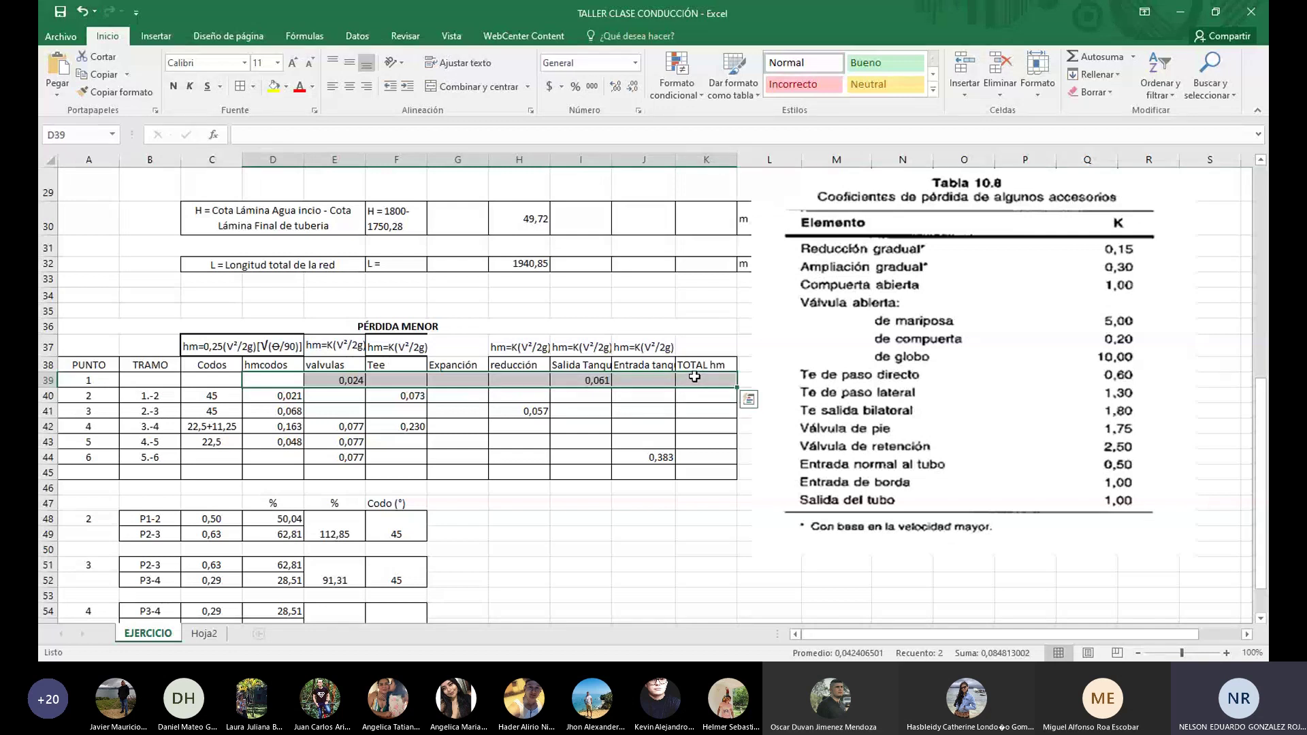
click(1082, 56)
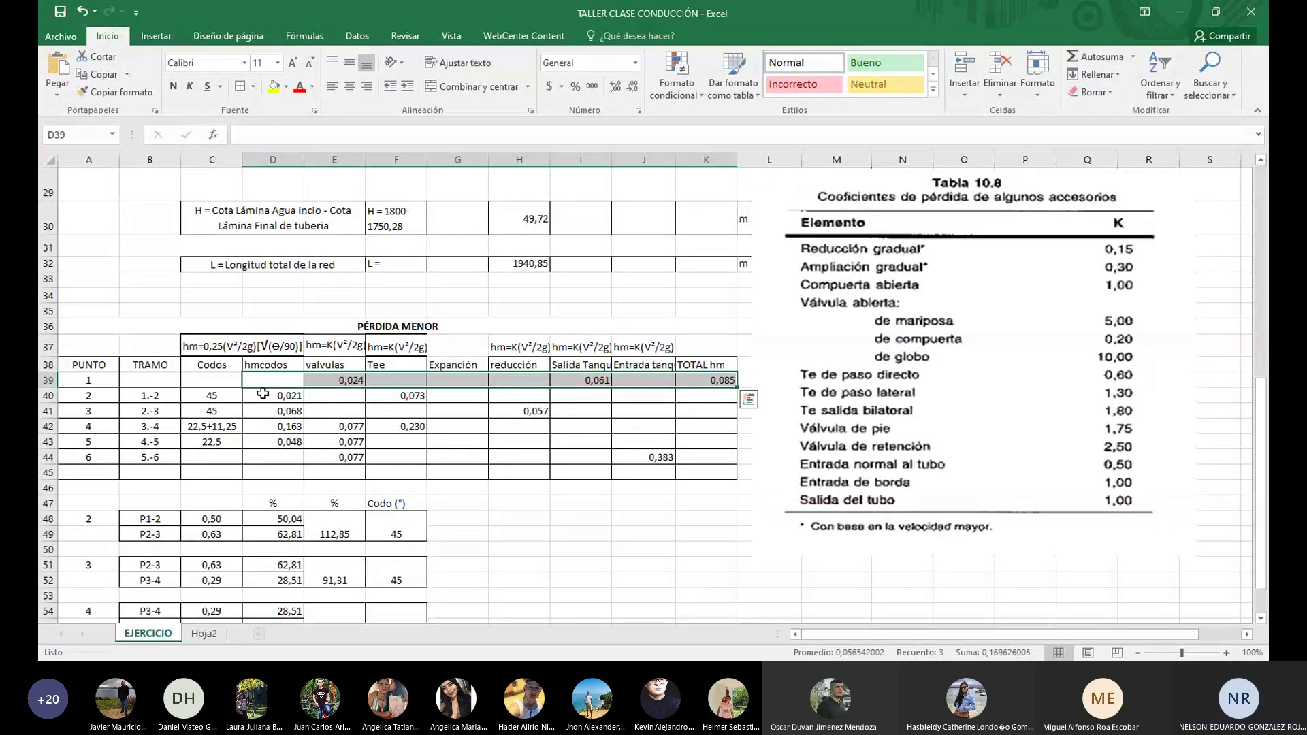
drag(261, 395, 693, 397)
click(1085, 56)
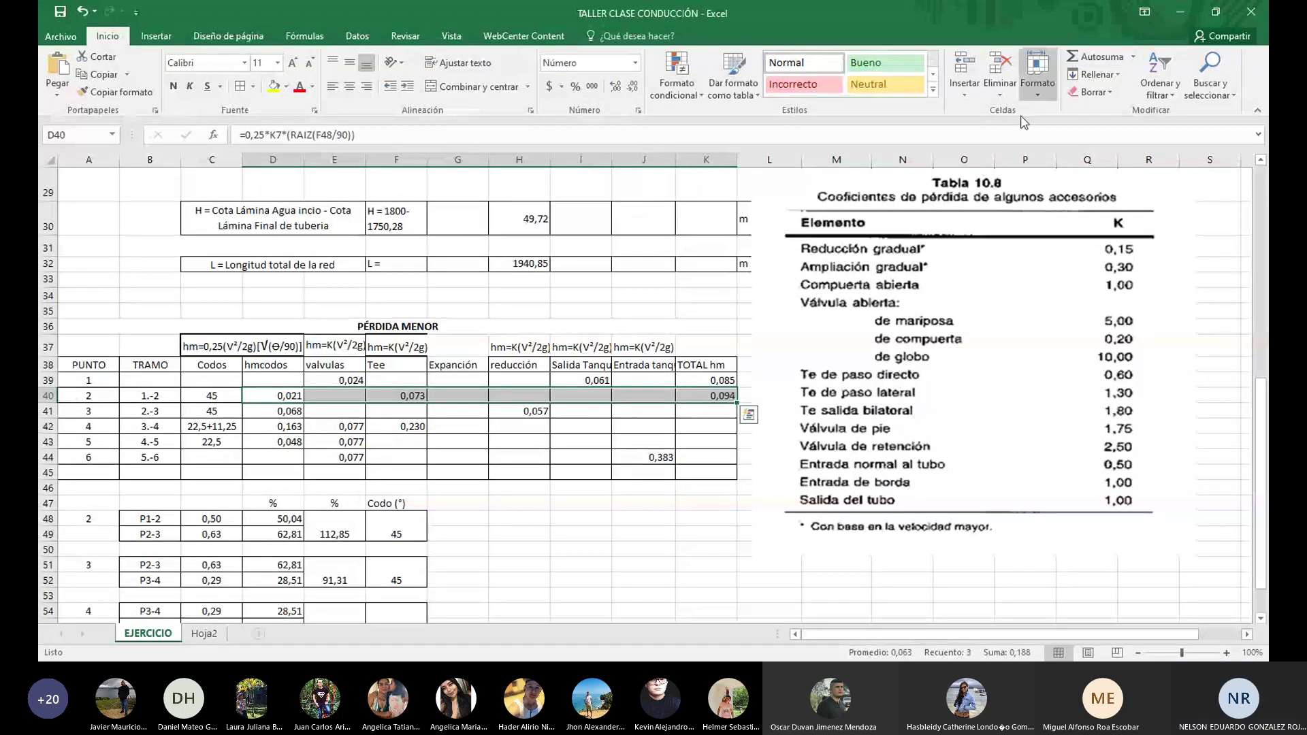
drag(349, 417, 708, 412)
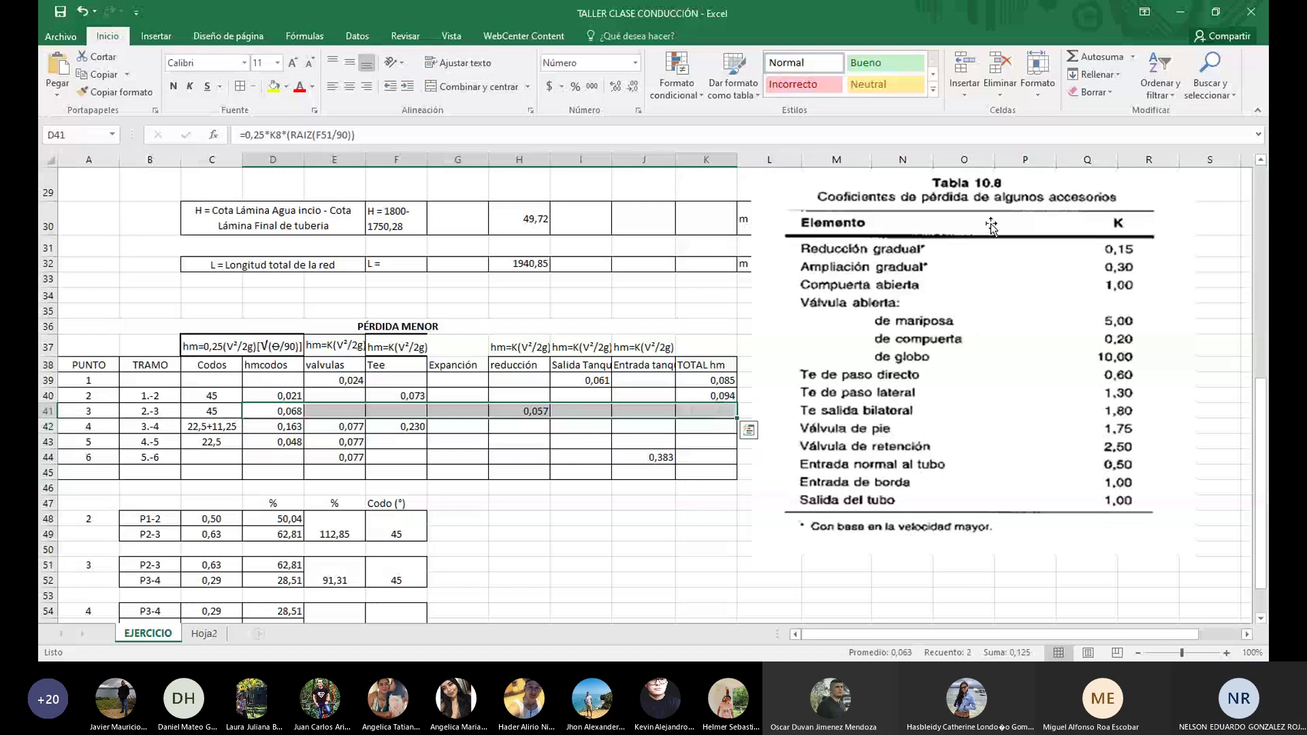
click(1082, 56)
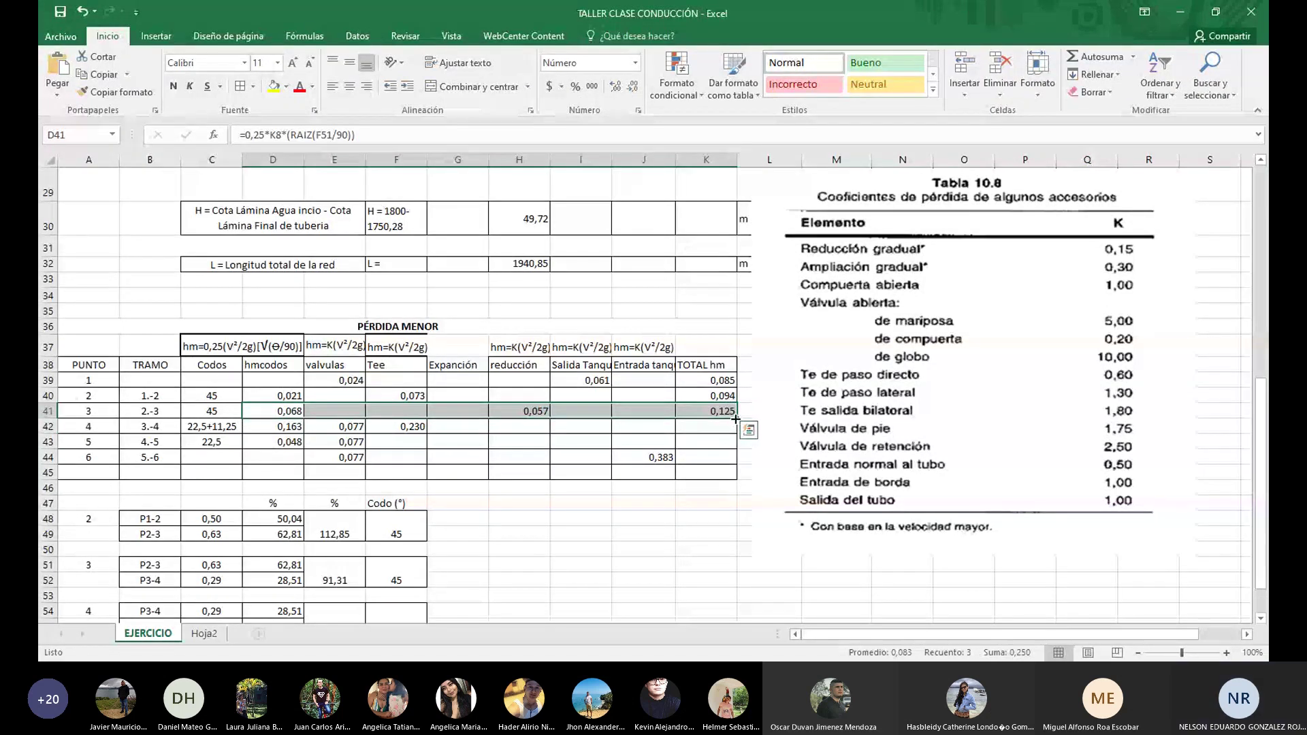
Fill K41's TOTAL hm sum down to K44 for points 4, 5 and 6
mouse_move(736, 419)
mouse_down()
mouse_move(735, 471)
mouse_move(739, 417)
mouse_up()
click(741, 448)
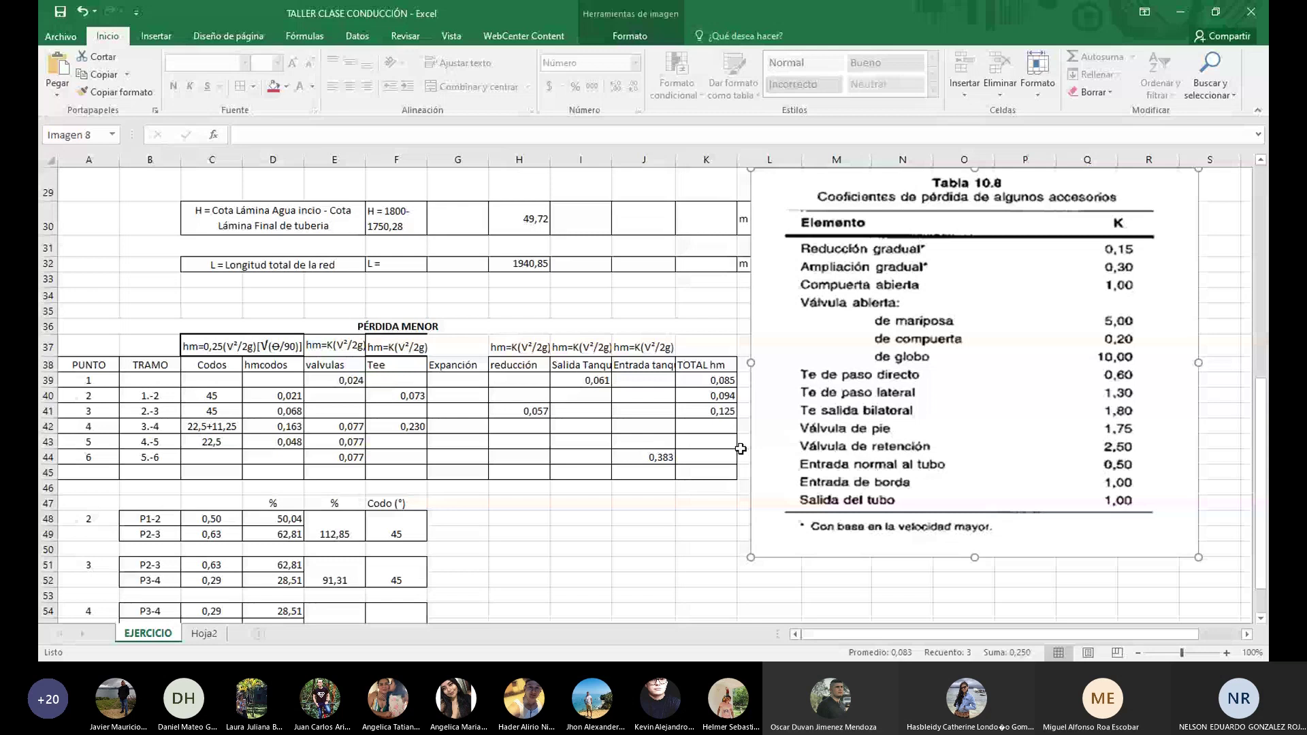
click(708, 411)
drag(736, 417, 732, 466)
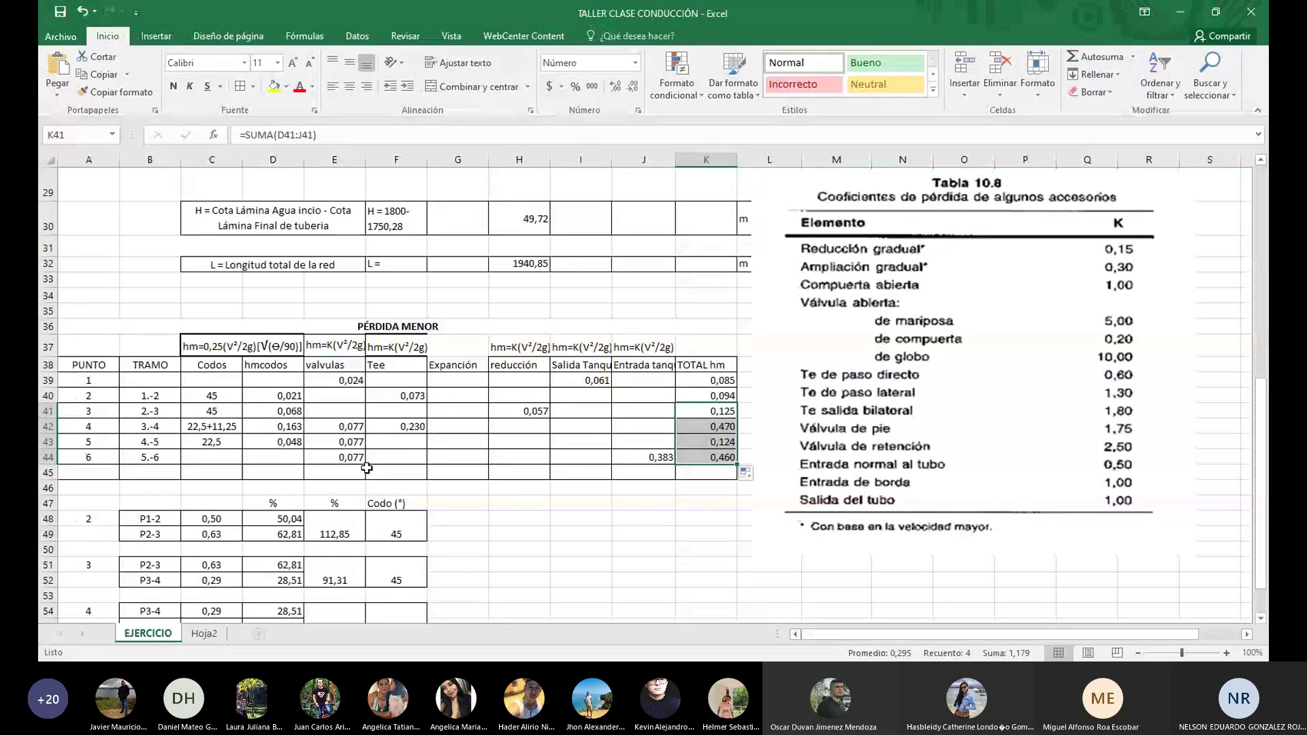
click(713, 545)
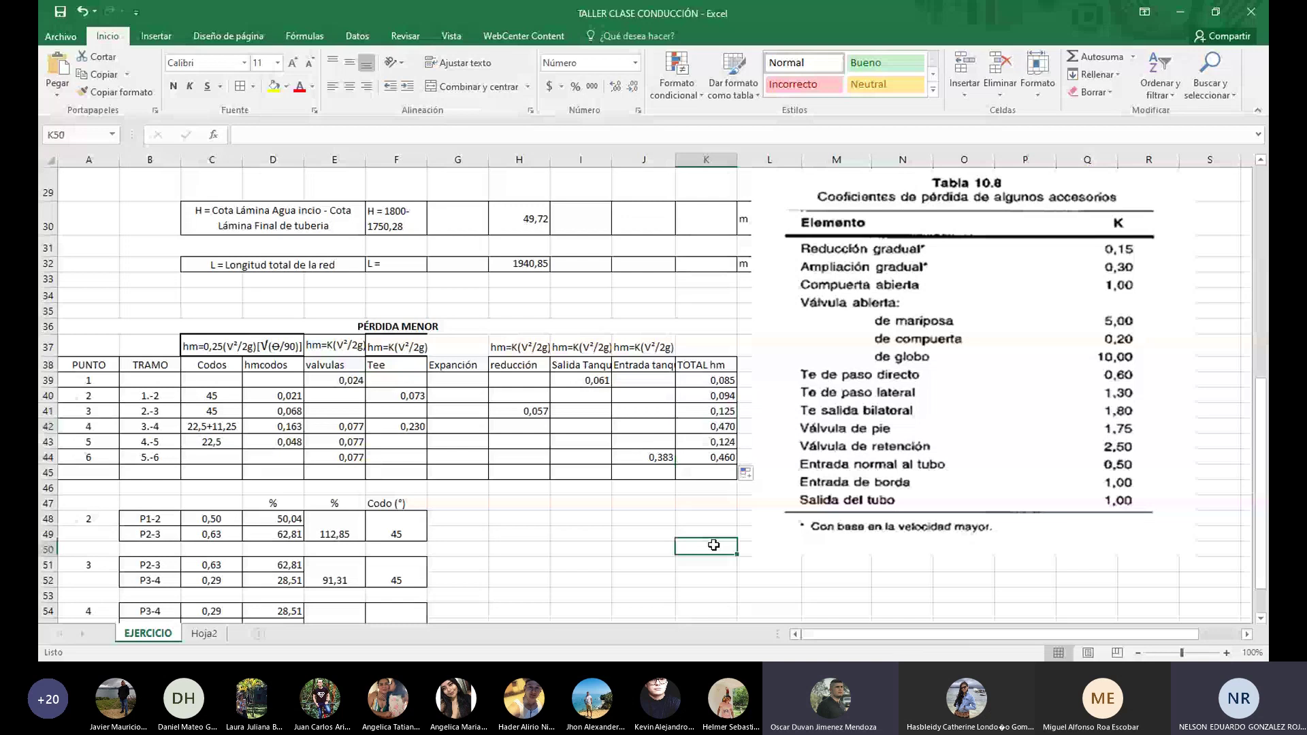
Move the Tabla 10.8 picture farther from the minor losses table, and check point 1's valve and tank outlet losses and K40's sum formula
drag(792, 453, 895, 476)
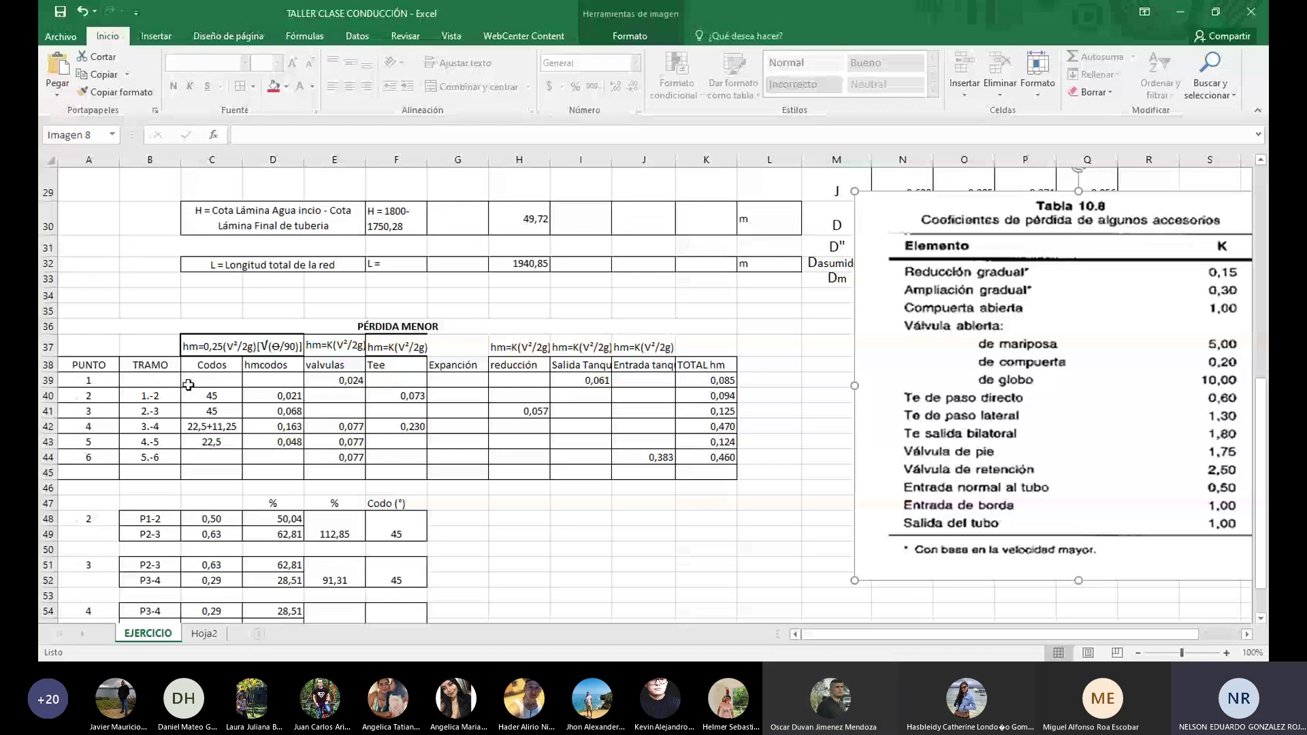
drag(325, 380, 596, 385)
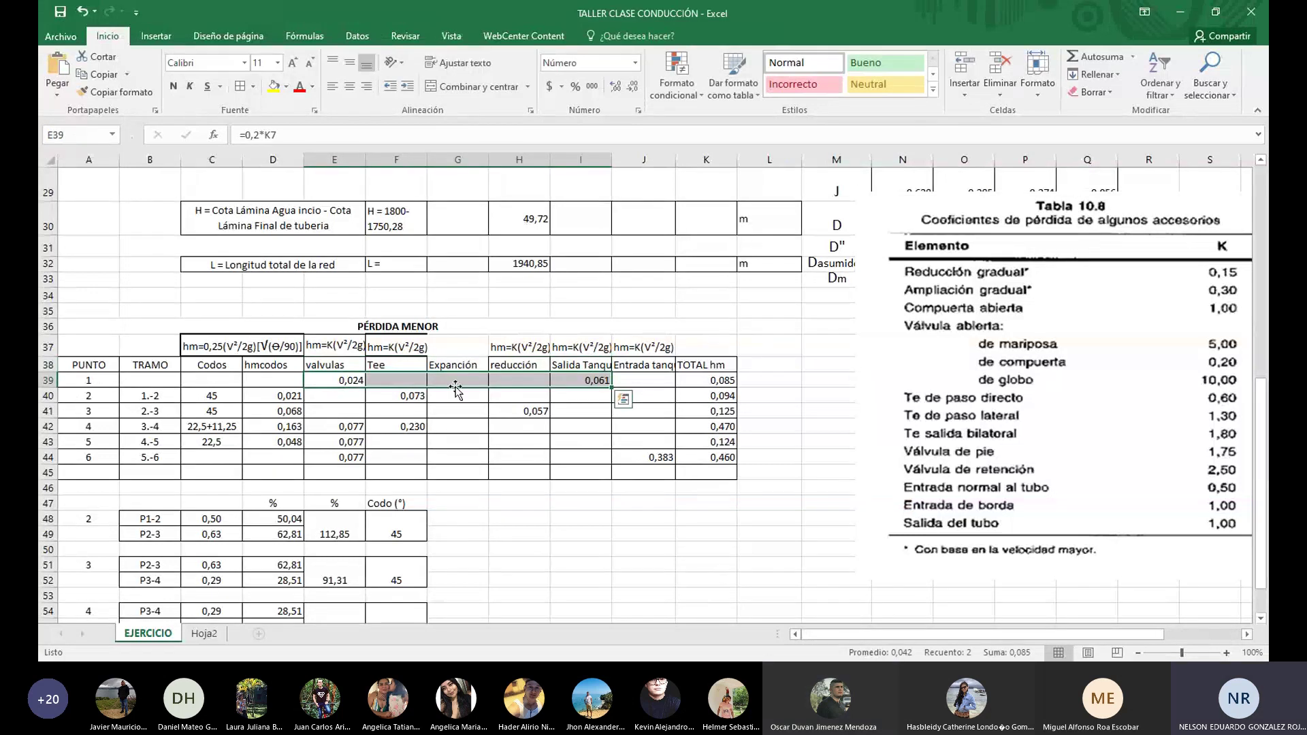
click(349, 382)
click(595, 382)
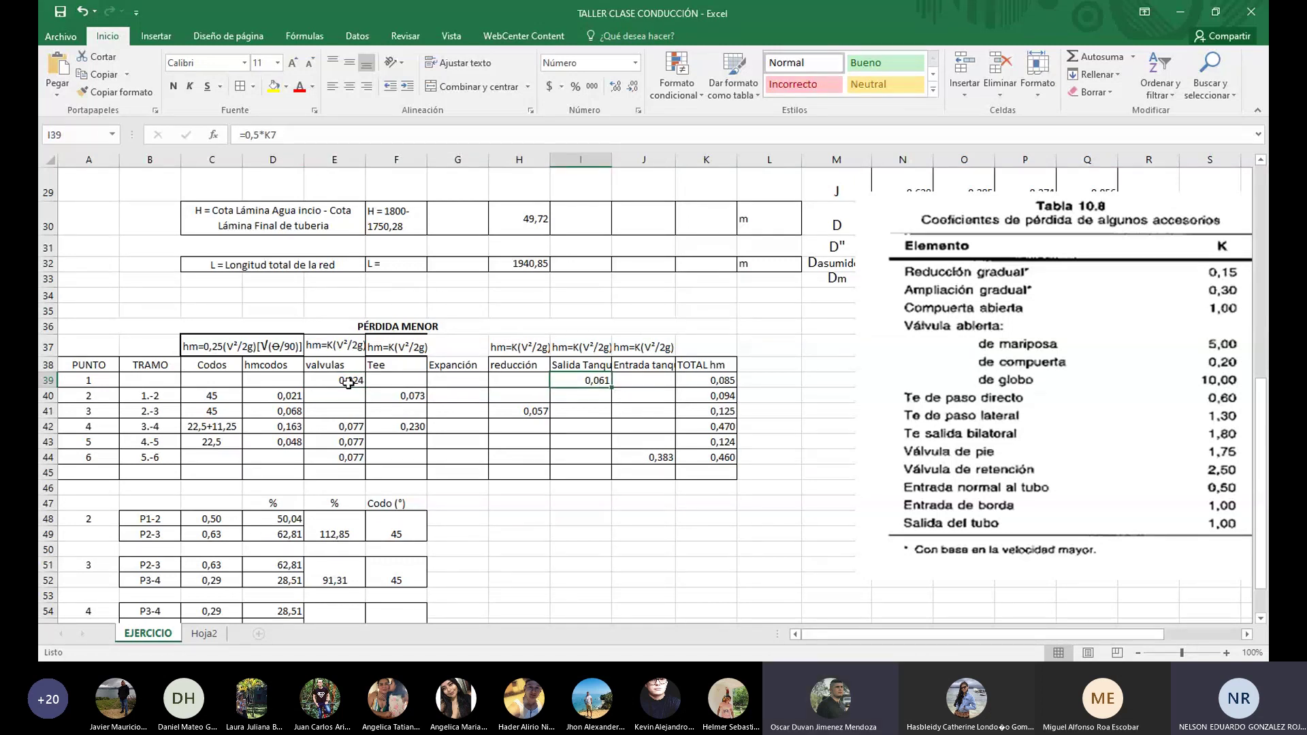
double_click(729, 395)
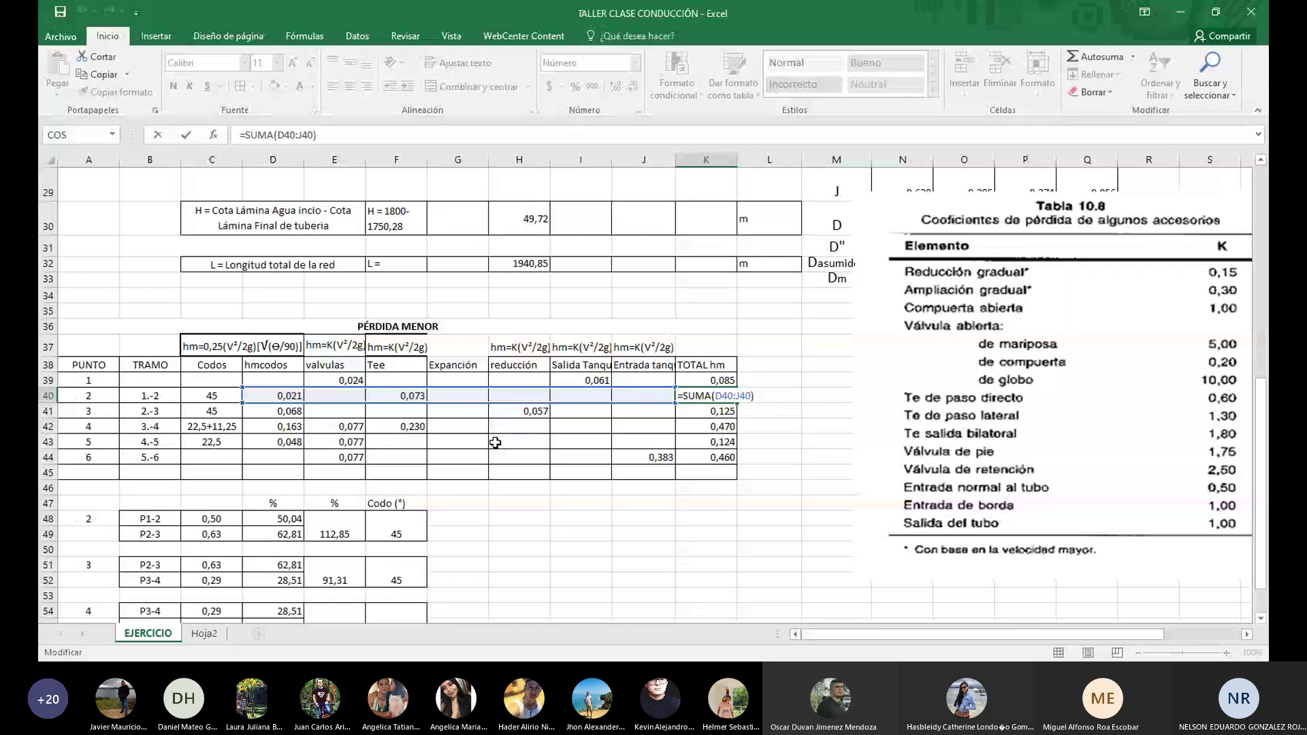
click(582, 509)
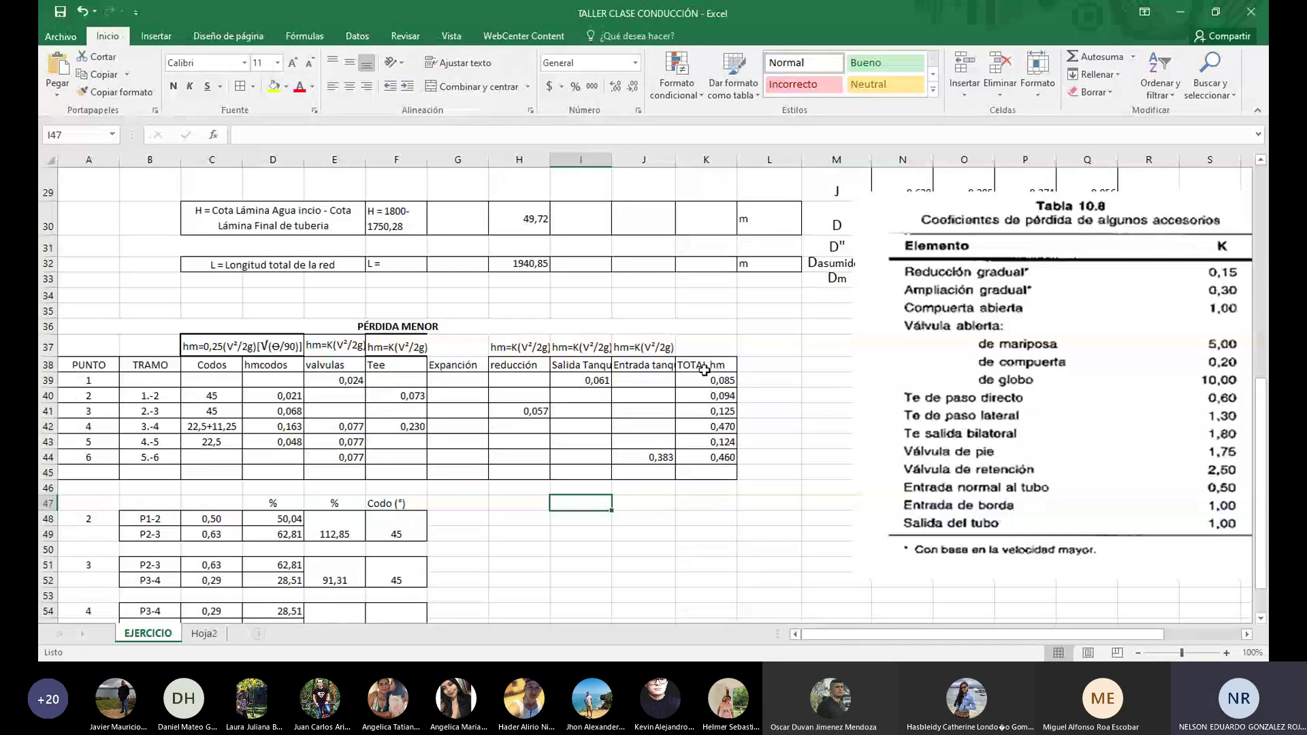
Link point 1's PÉRDIDA MENOR in O6 of the main table to its TOTAL hm, =K39
scroll(708, 367, up, 9)
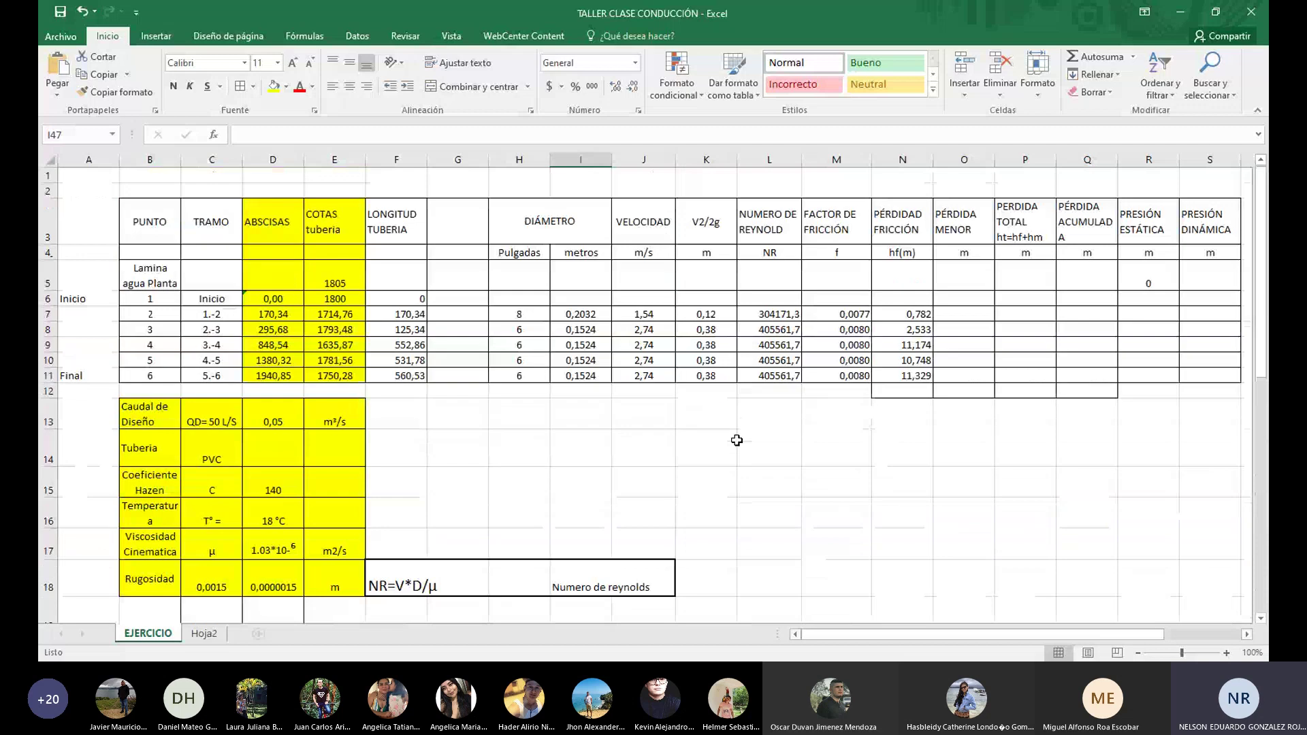
click(959, 300)
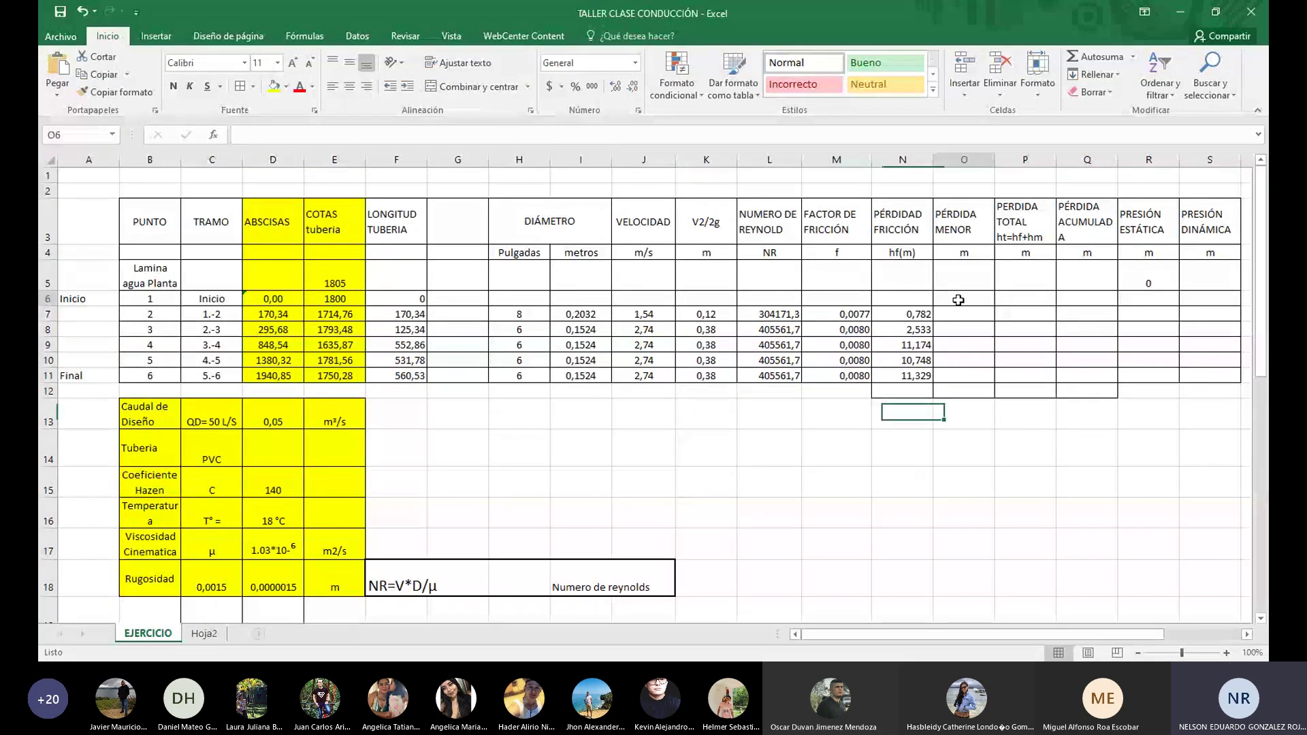
text(=)
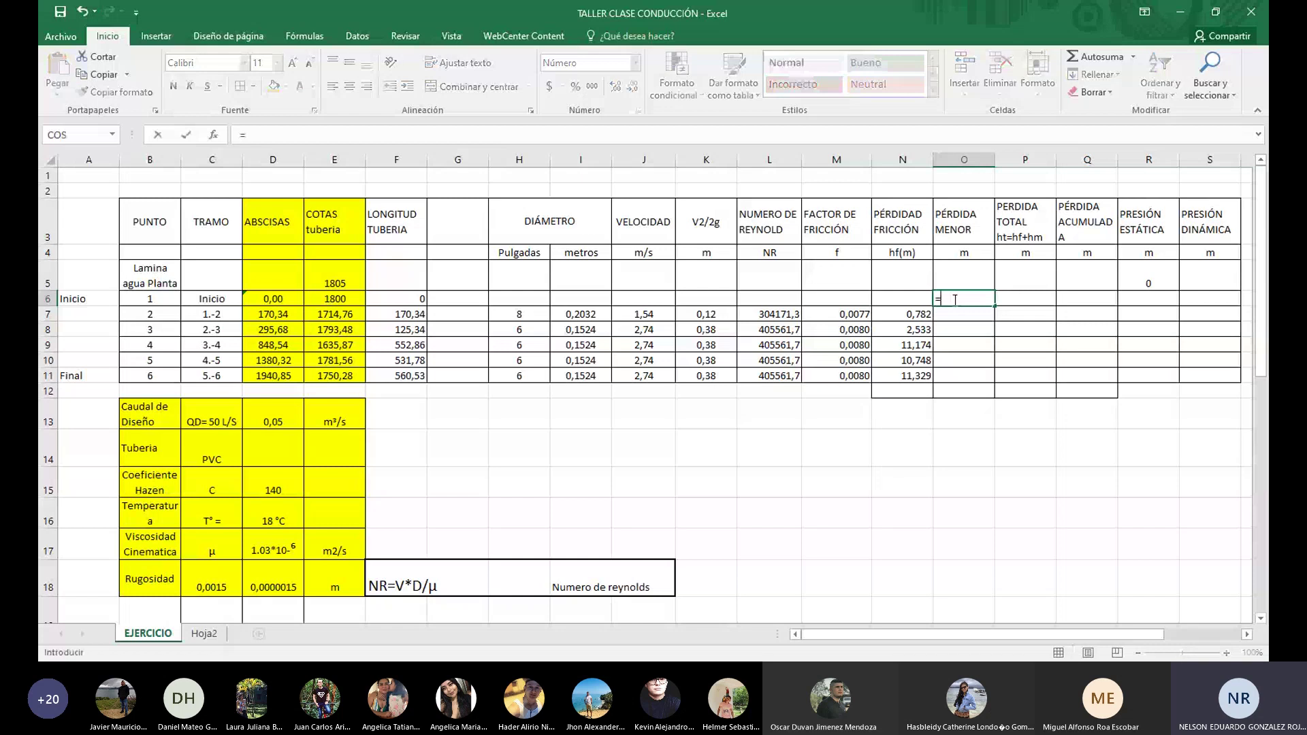
scroll(699, 315, down, 5)
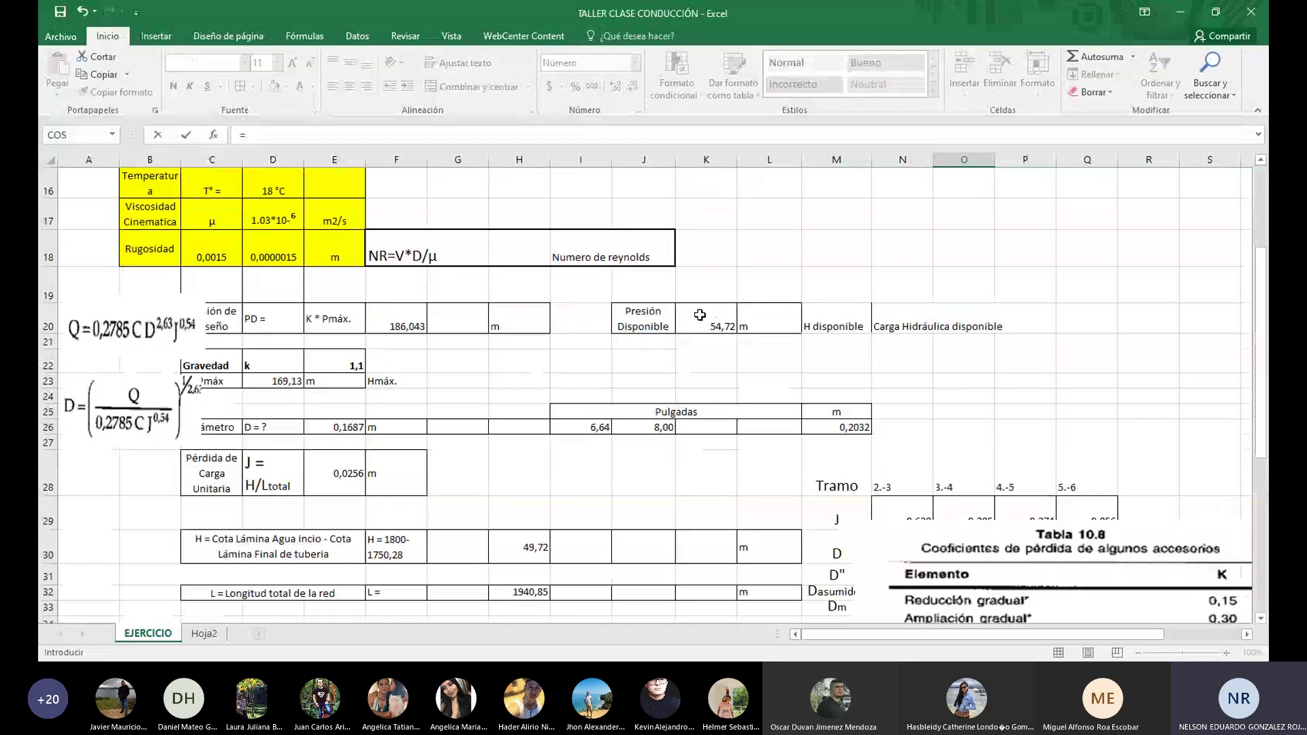
scroll(699, 314, down, 4)
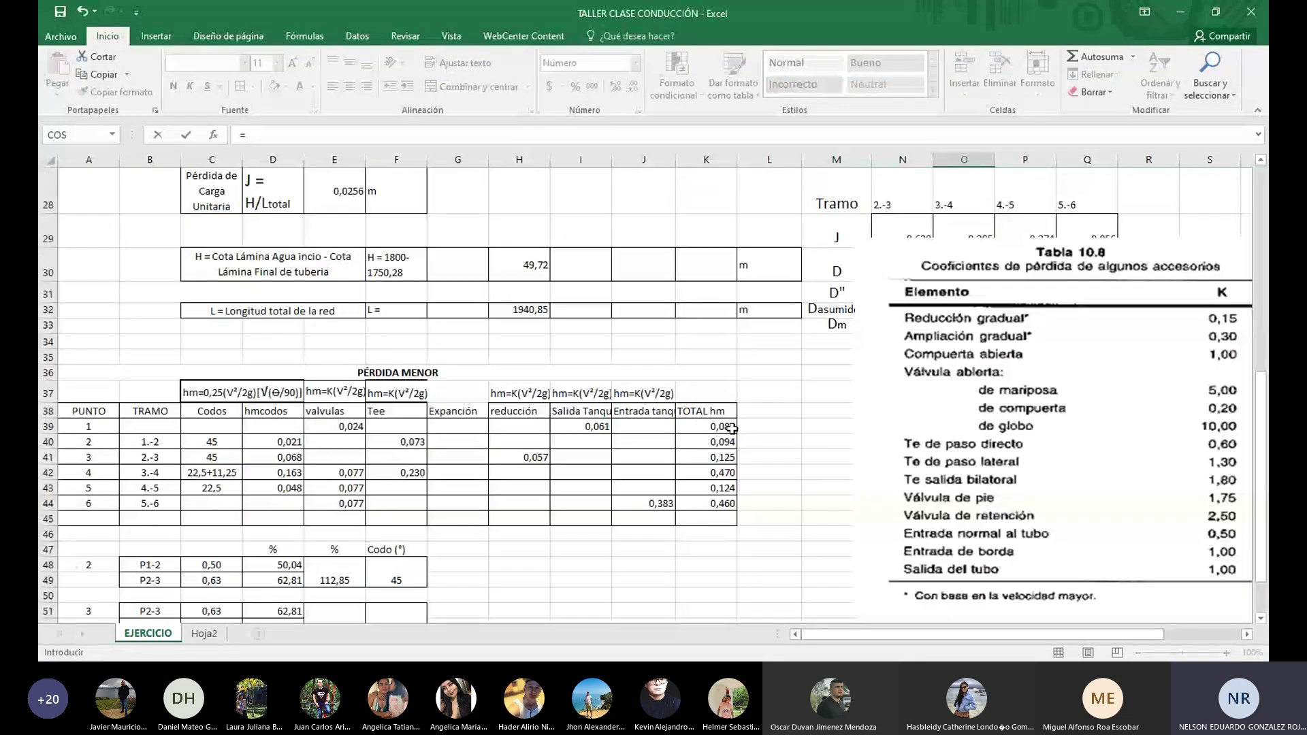
click(718, 427)
key(Return)
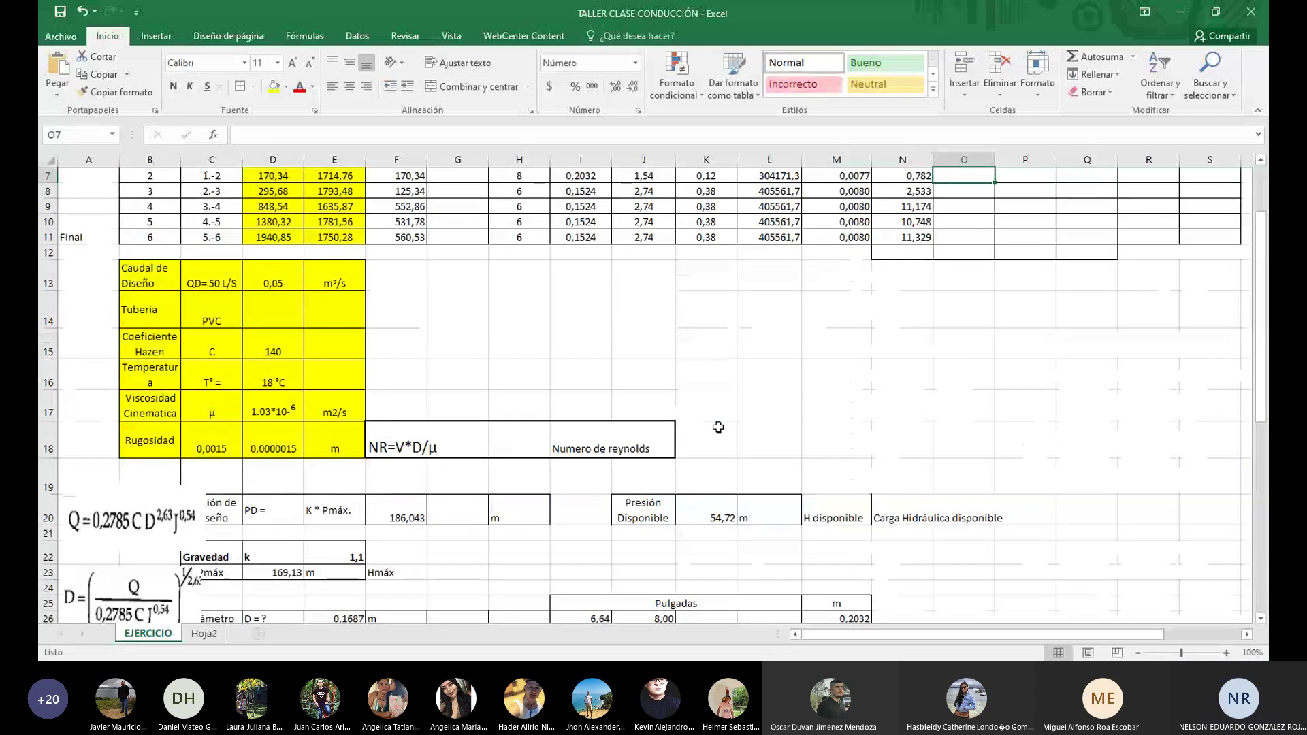
Link point 2's PÉRDIDA MENOR in O7 to its TOTAL hm, =K40
text(=)
scroll(720, 427, down, 4)
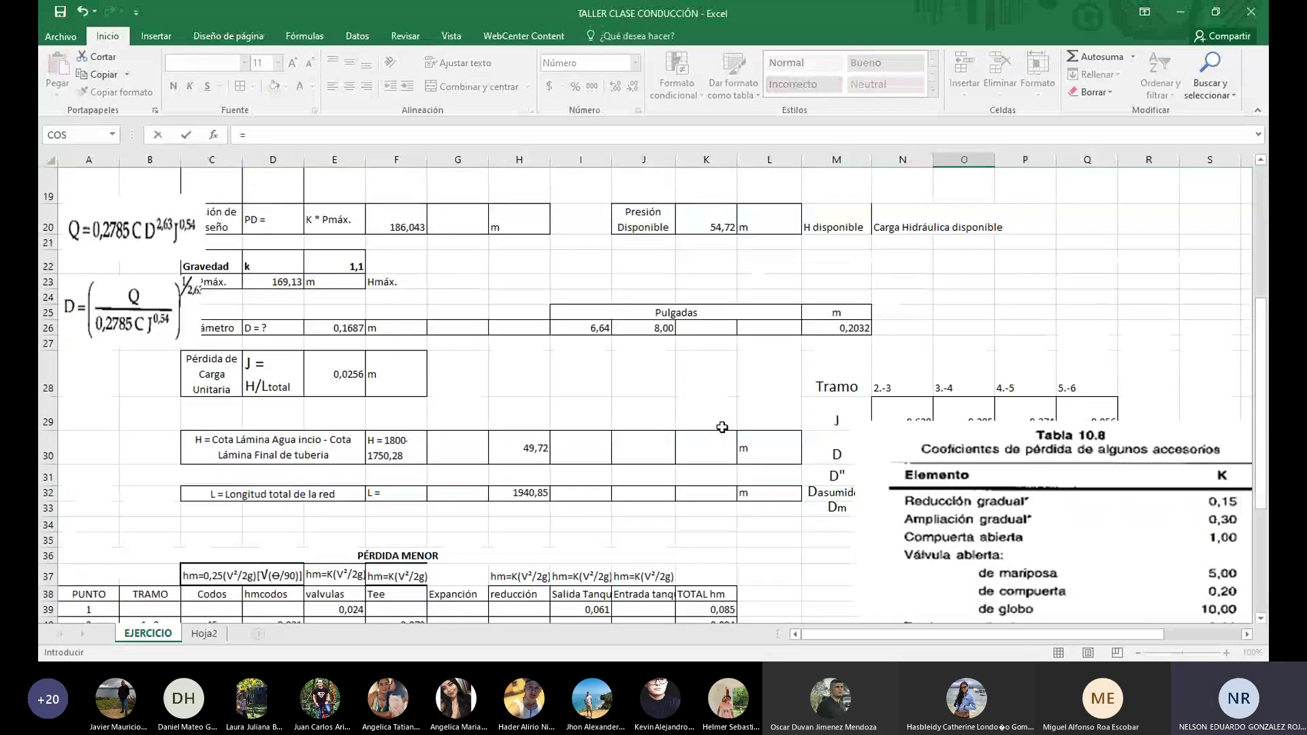
scroll(722, 427, down, 2)
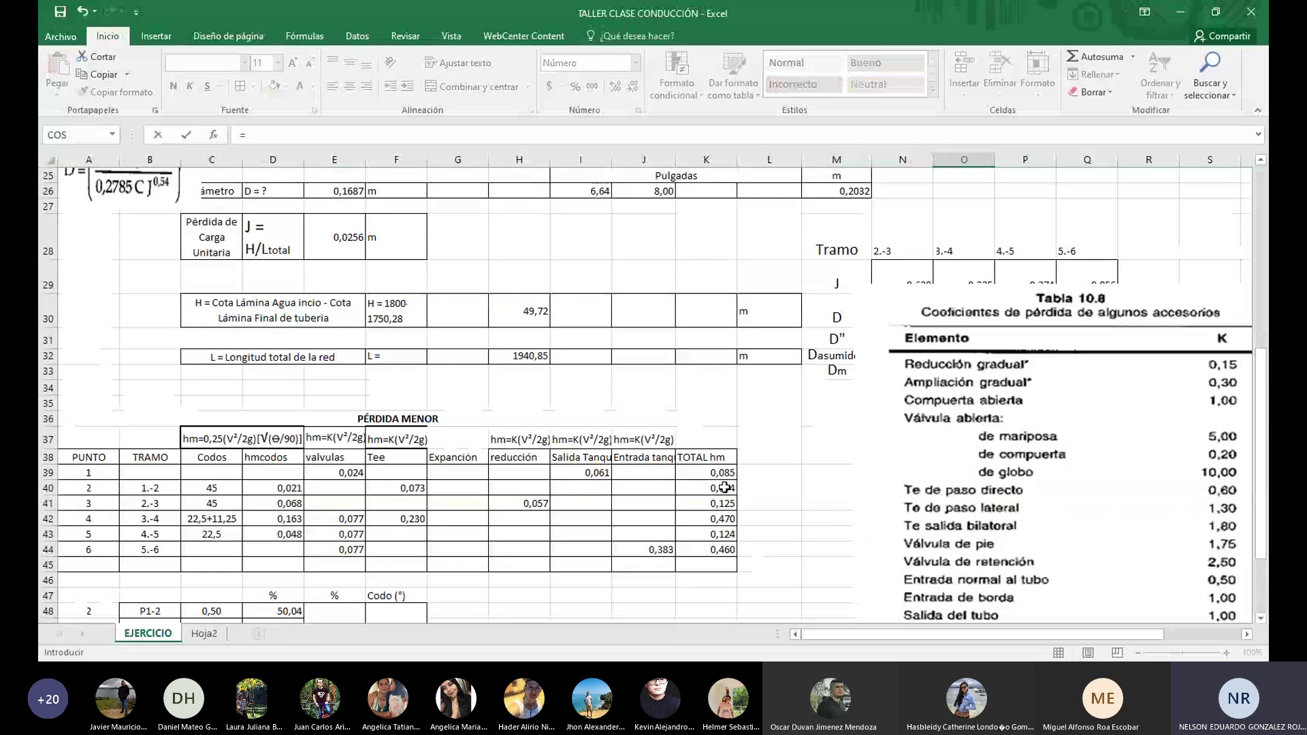
click(727, 489)
key(Return)
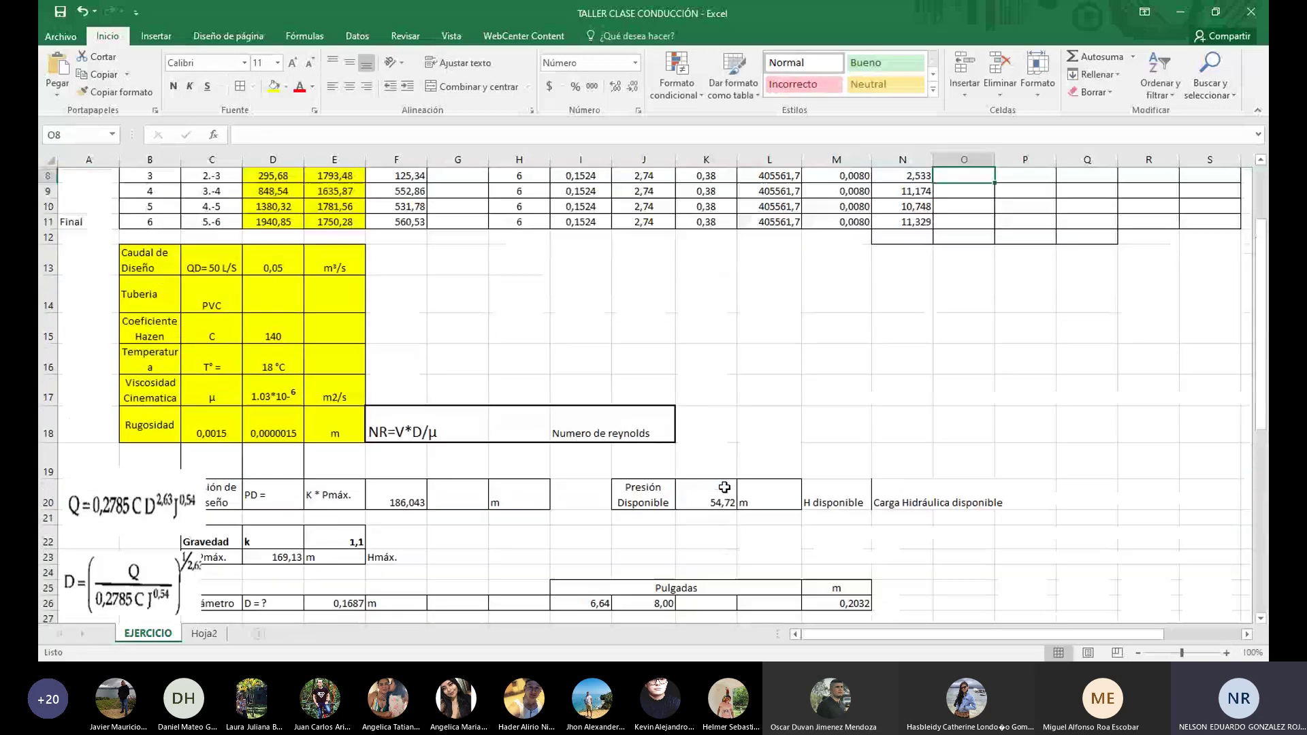
Link point 3's PÉRDIDA MENOR in O8 to its TOTAL hm, =K41
text(=)
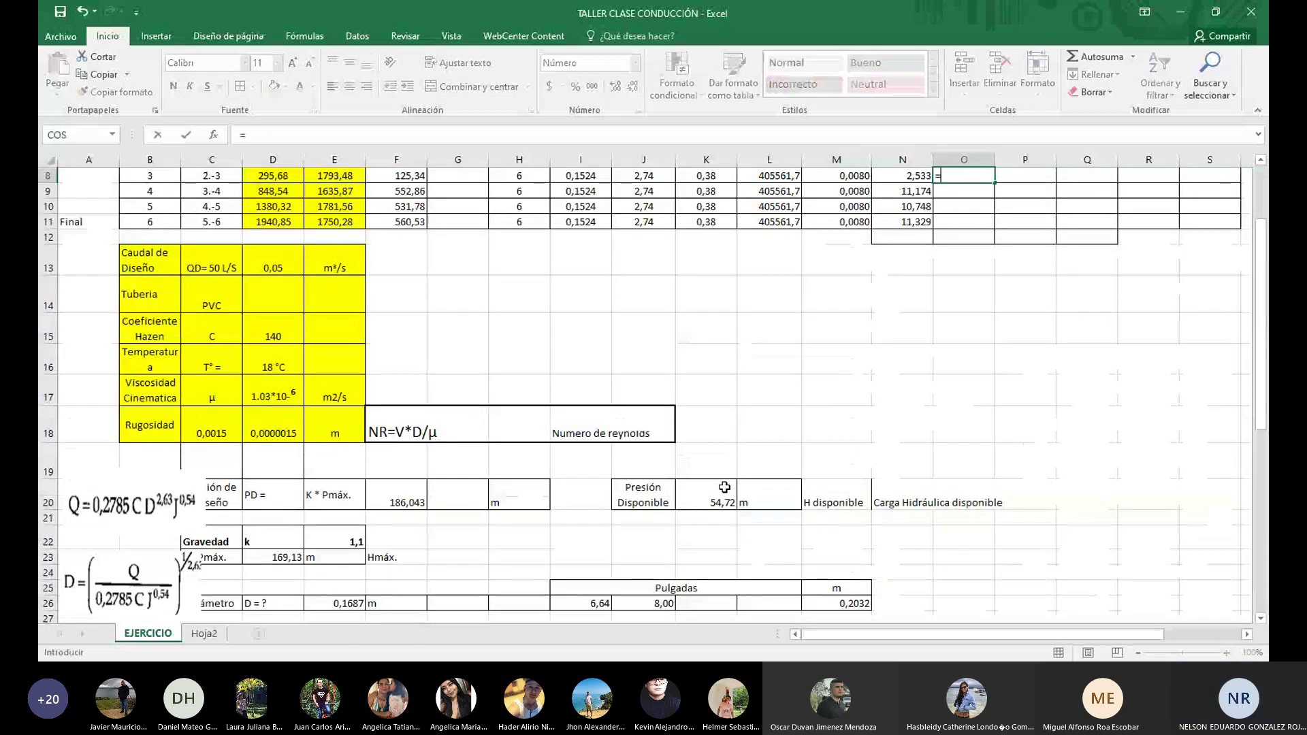
scroll(725, 488, down, 4)
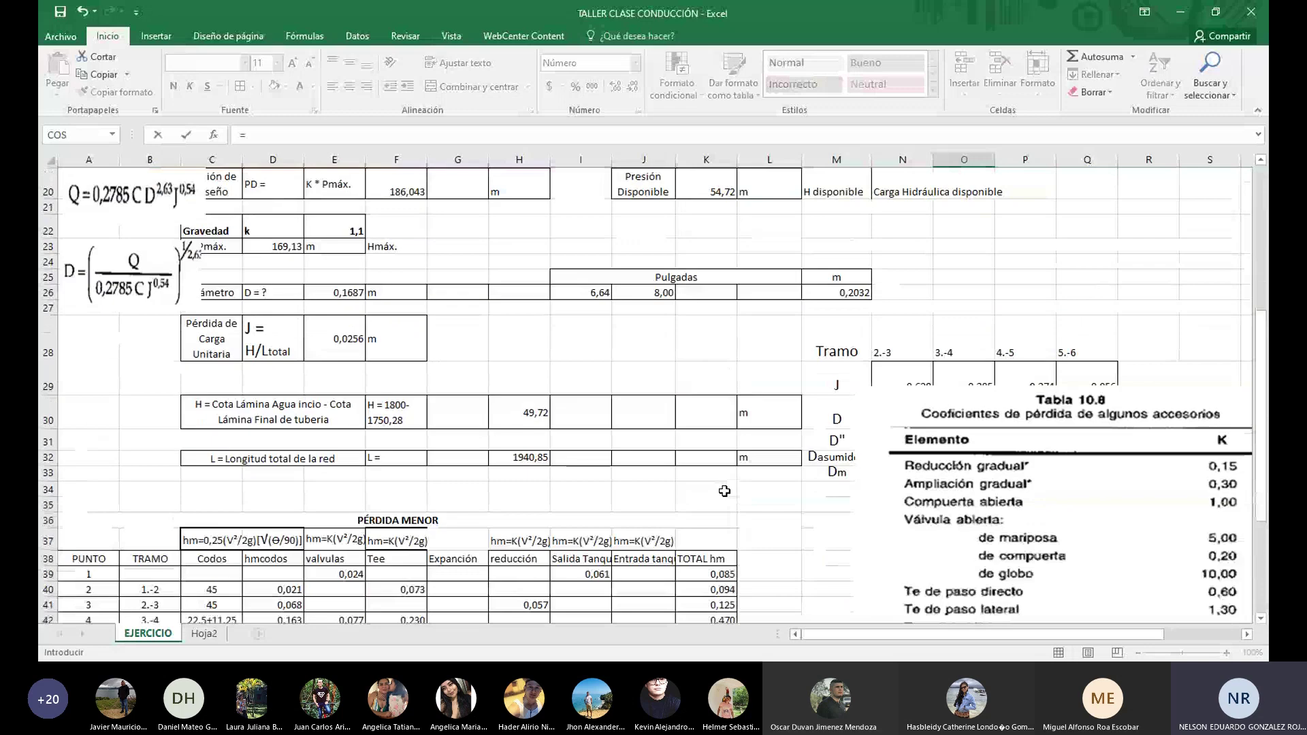
scroll(724, 491, down, 4)
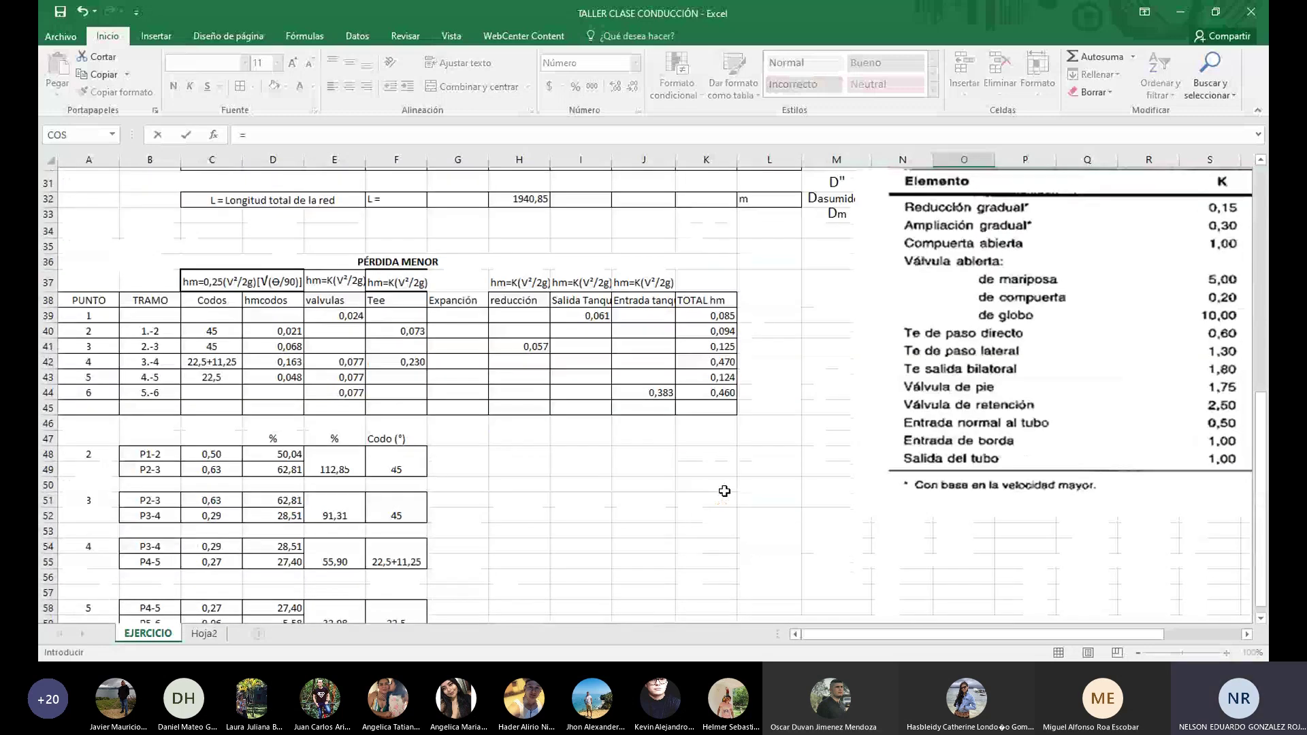
scroll(724, 491, up, 2)
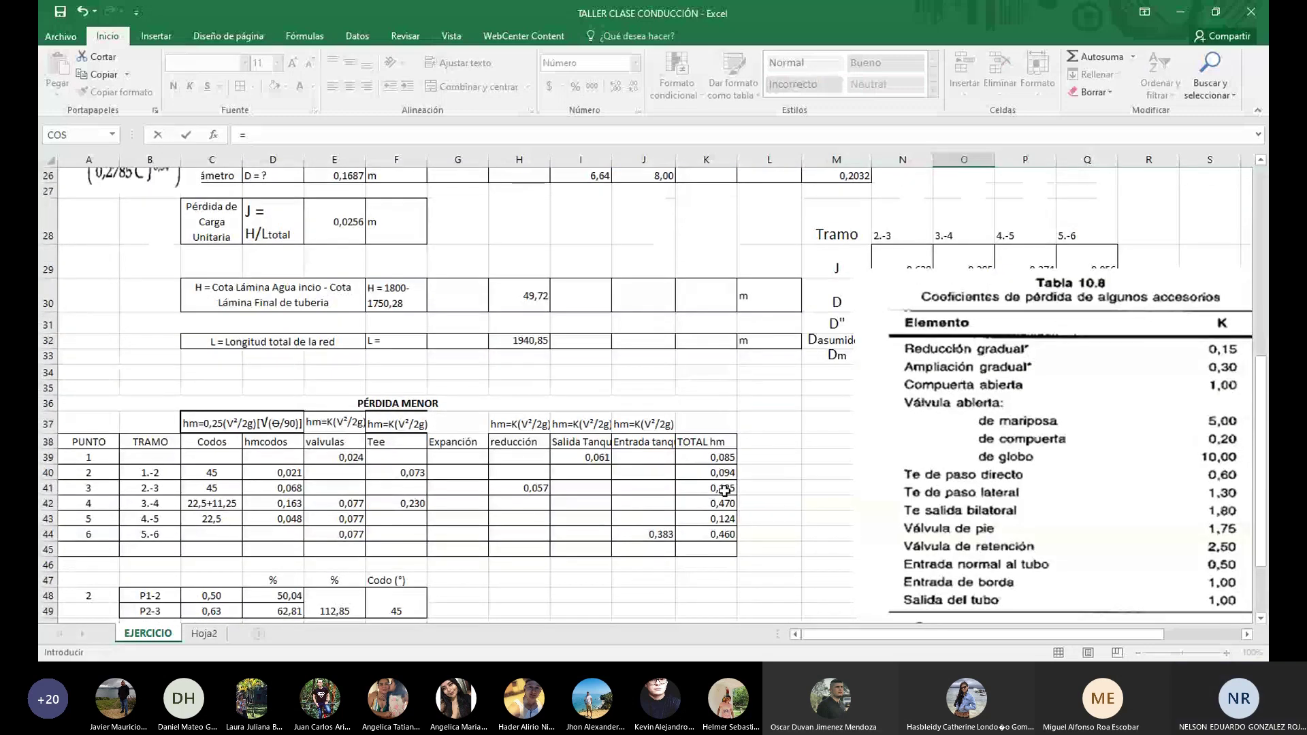
click(724, 489)
key(Return)
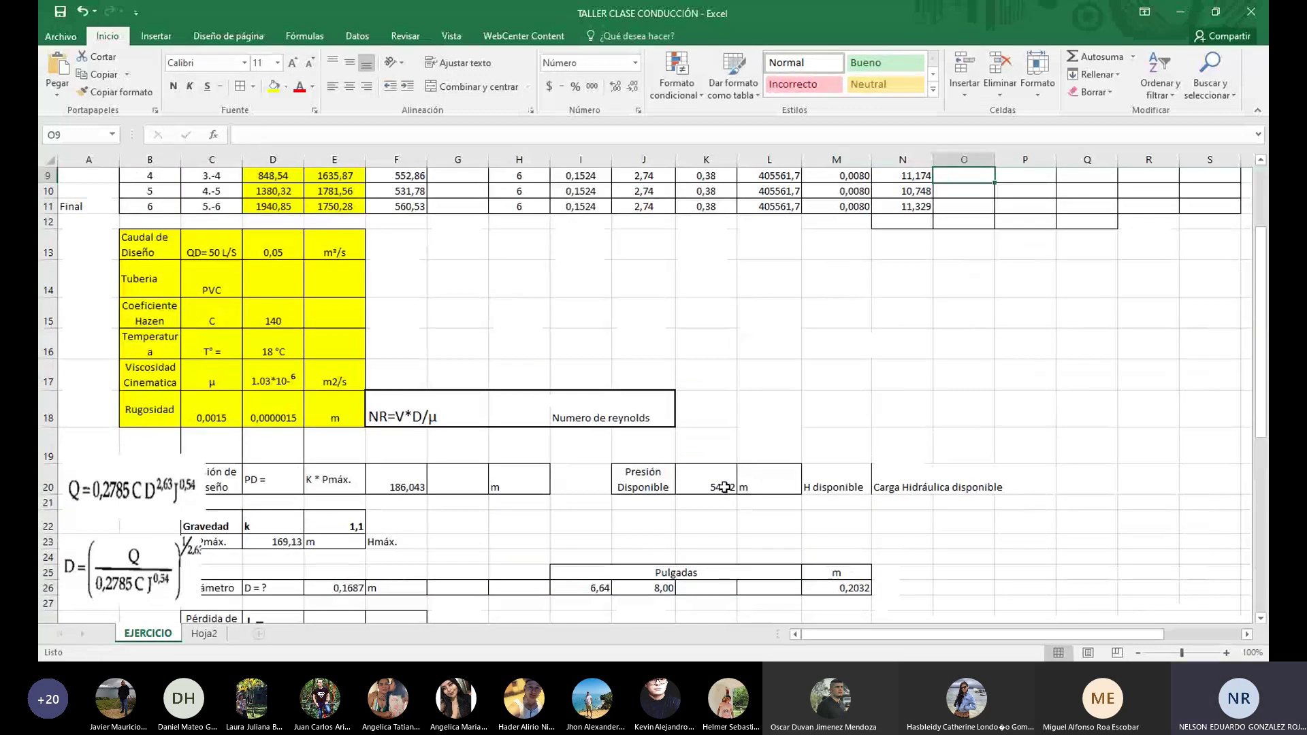
Link point 4's PÉRDIDA MENOR in O9 to its TOTAL hm, =K42, and start a formula in O10
text(=)
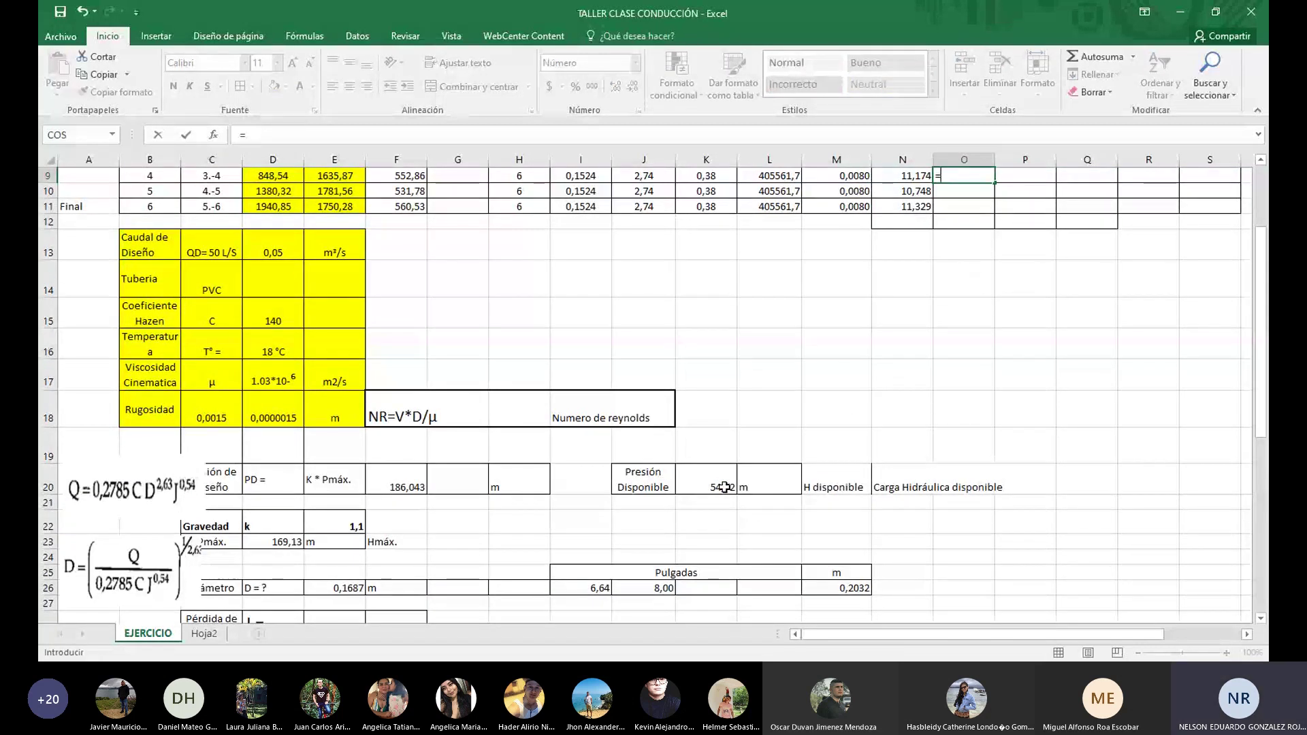
scroll(725, 487, down, 6)
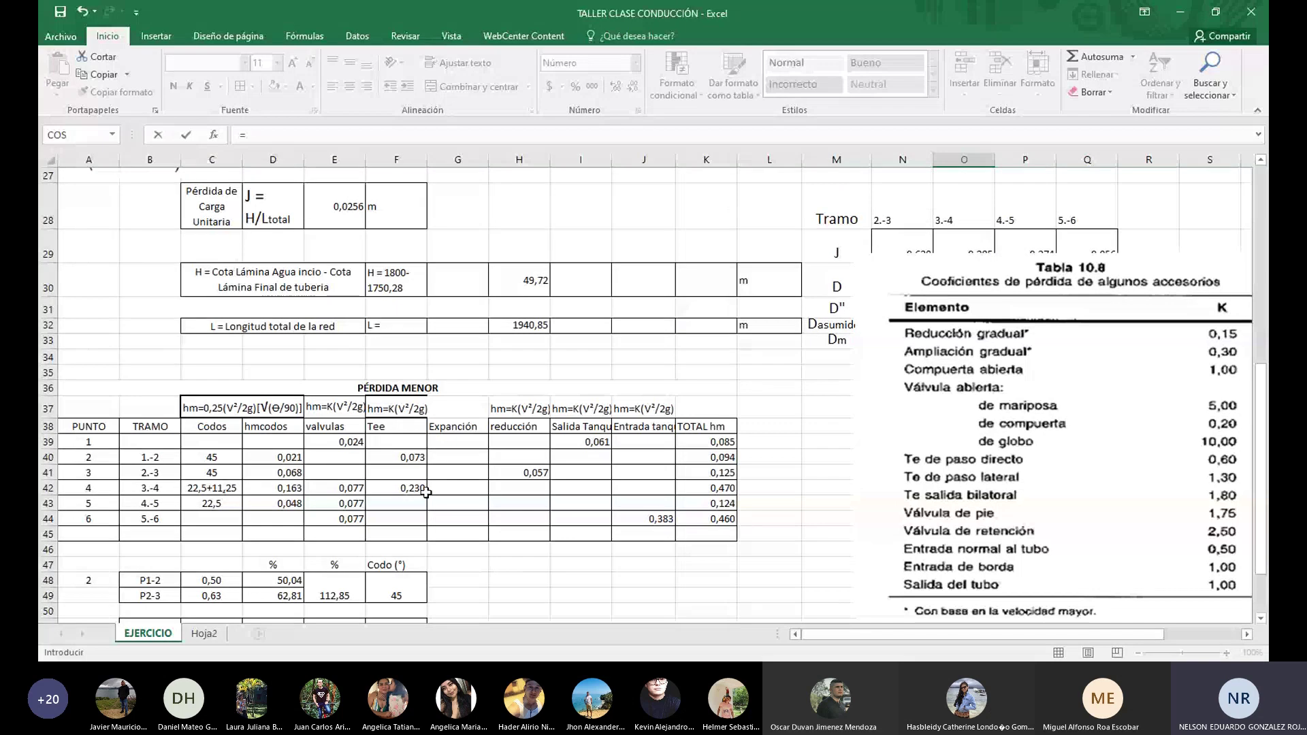
click(711, 489)
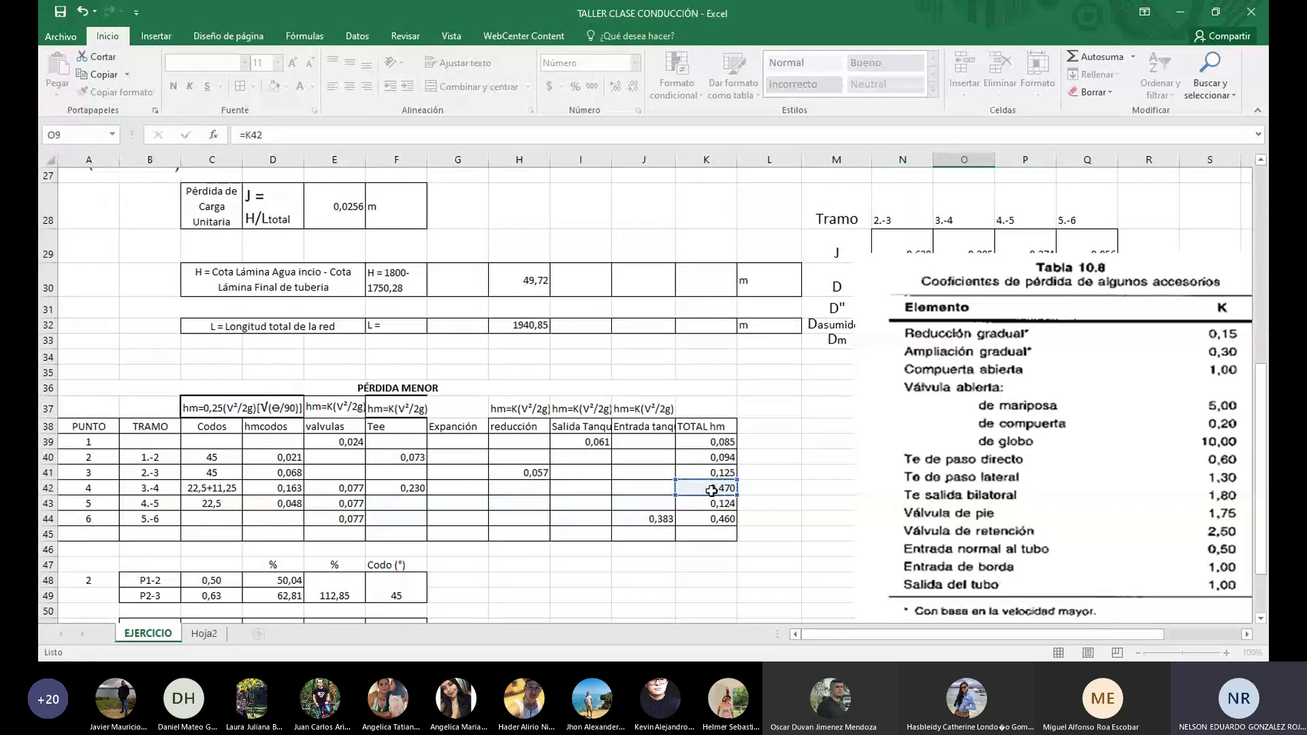
key(BackSpace)
key(BackSpace)
key(BackSpace)
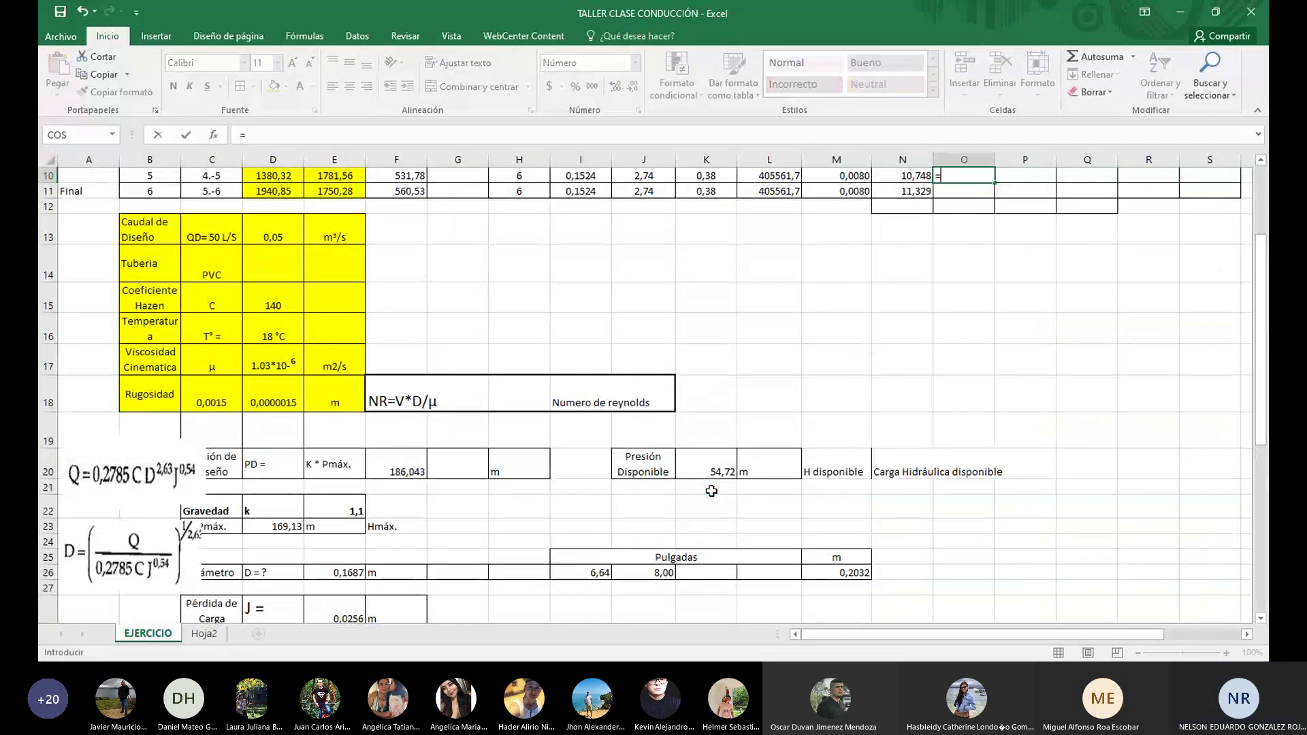
Link the minor loss of tramo 4-5 in O10 to the total hm in K43 with =K43
scroll(711, 491, down, 6)
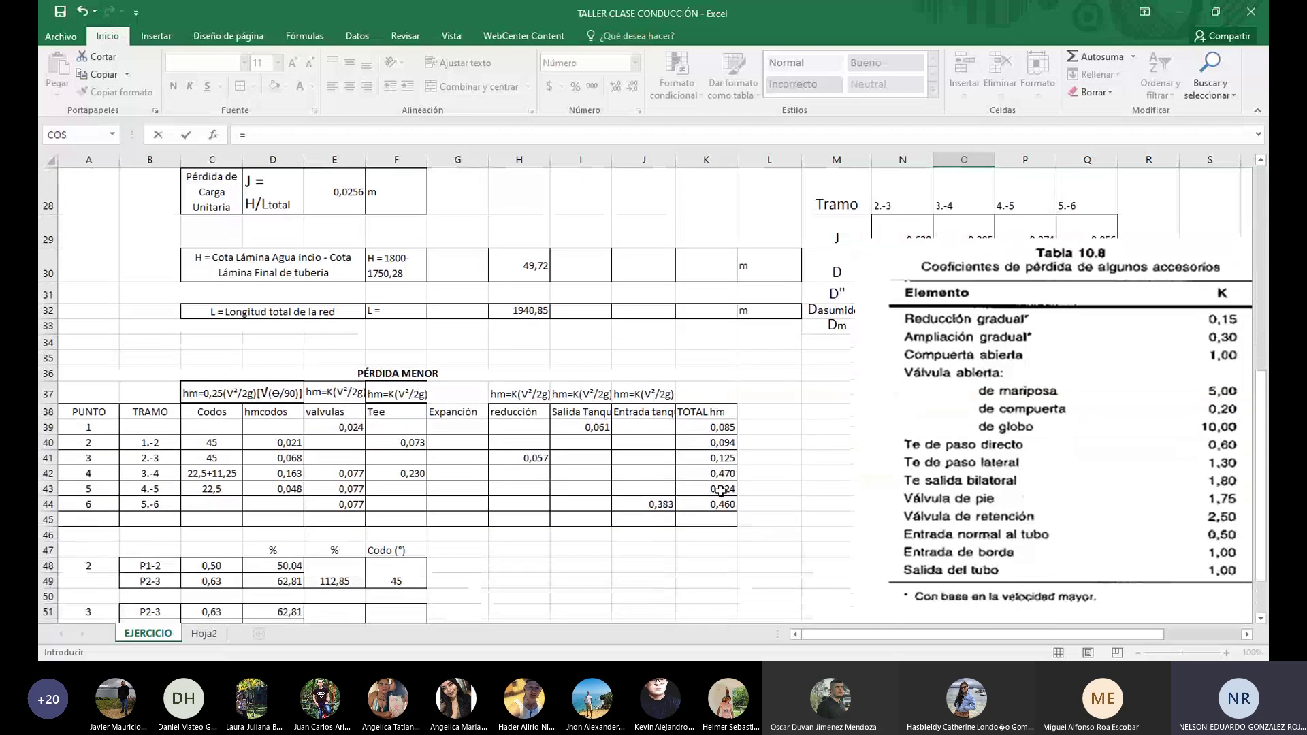
scroll(720, 490, down, 3)
scroll(720, 490, up, 4)
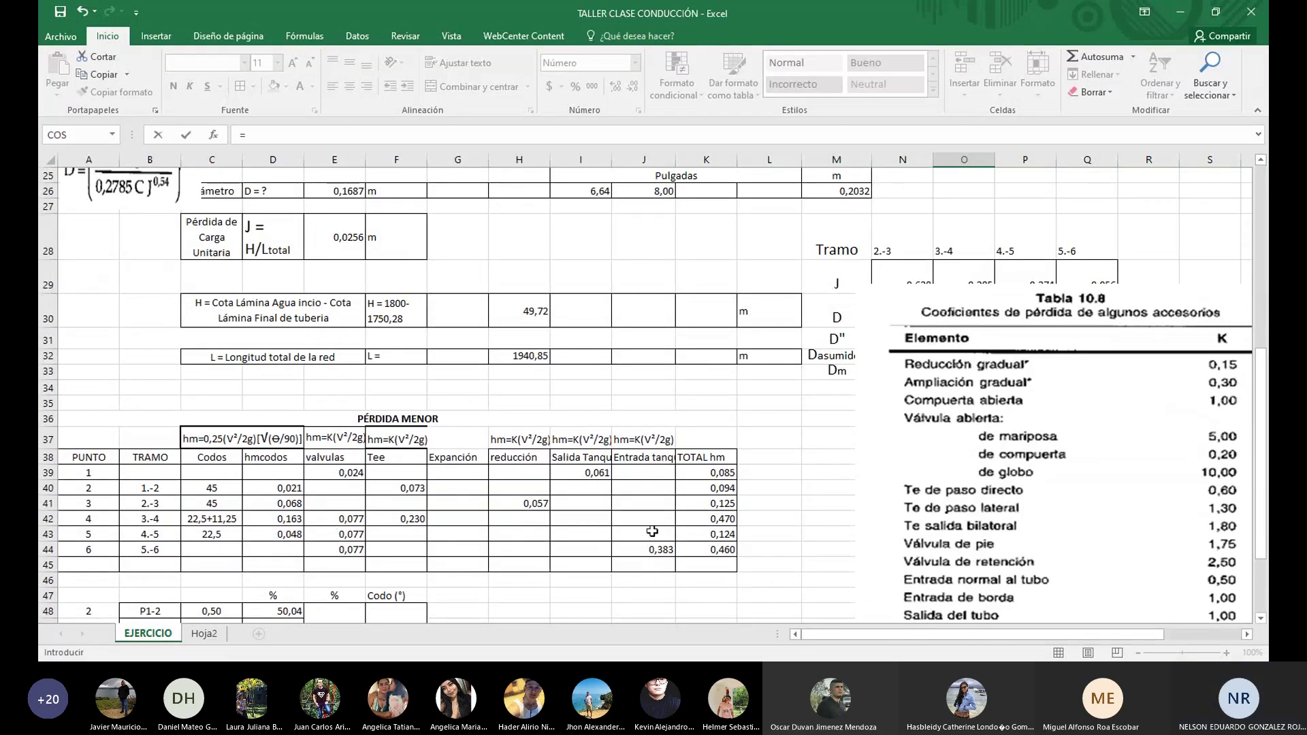
click(707, 535)
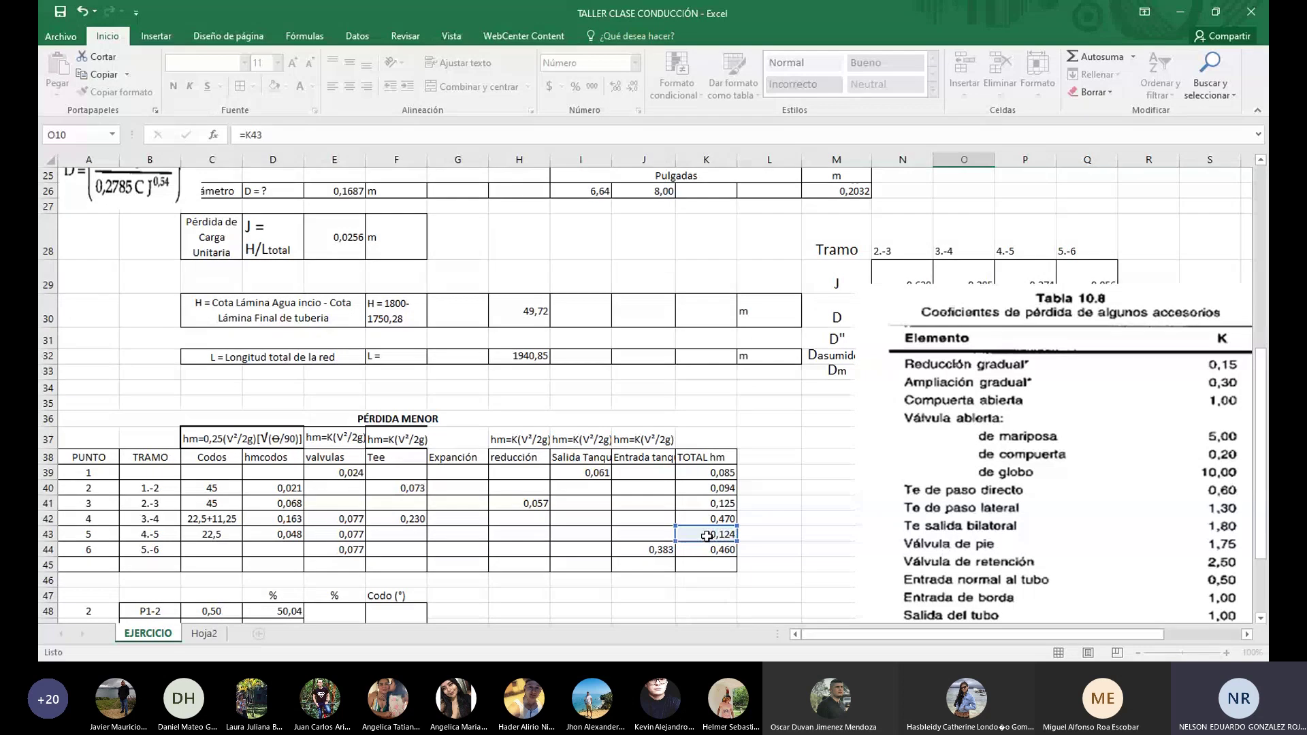
Link the minor loss of tramo 5-6 in O11 to the total hm in K44 with =K44
key(BackSpace)
key(BackSpace)
key(BackSpace)
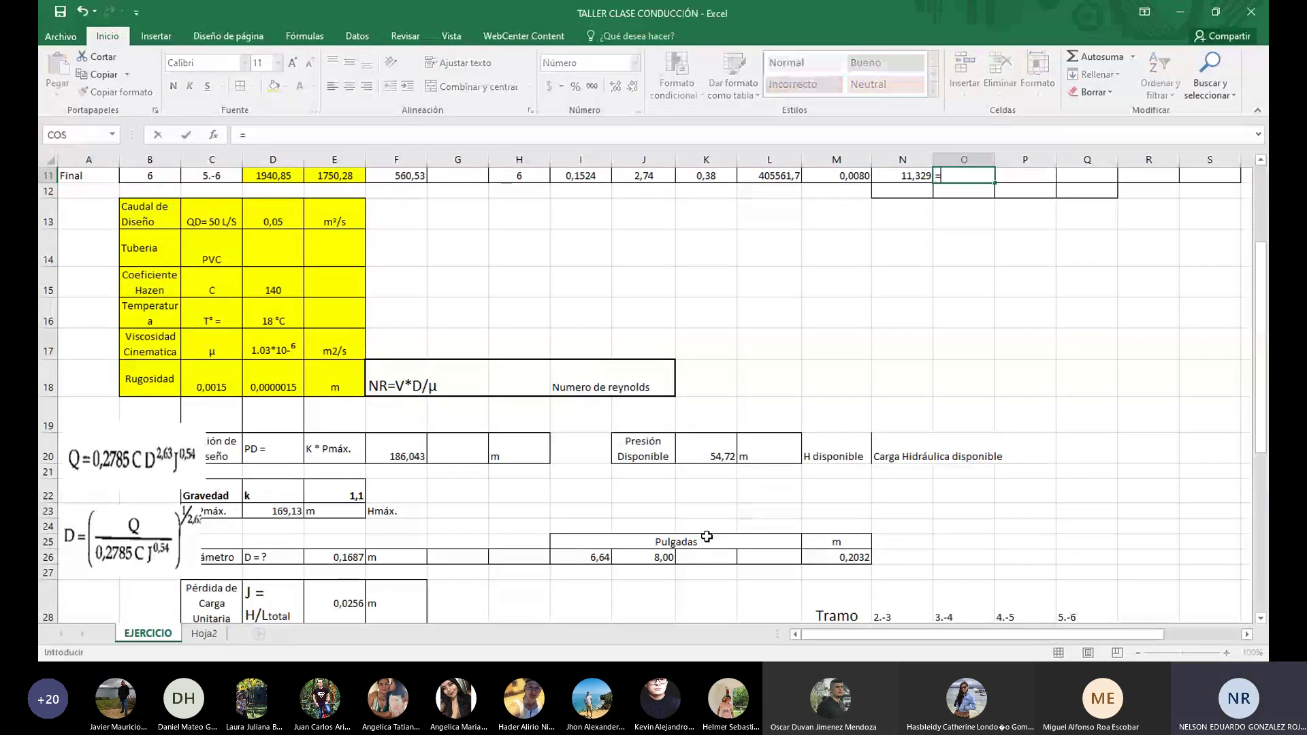
scroll(706, 536, down, 5)
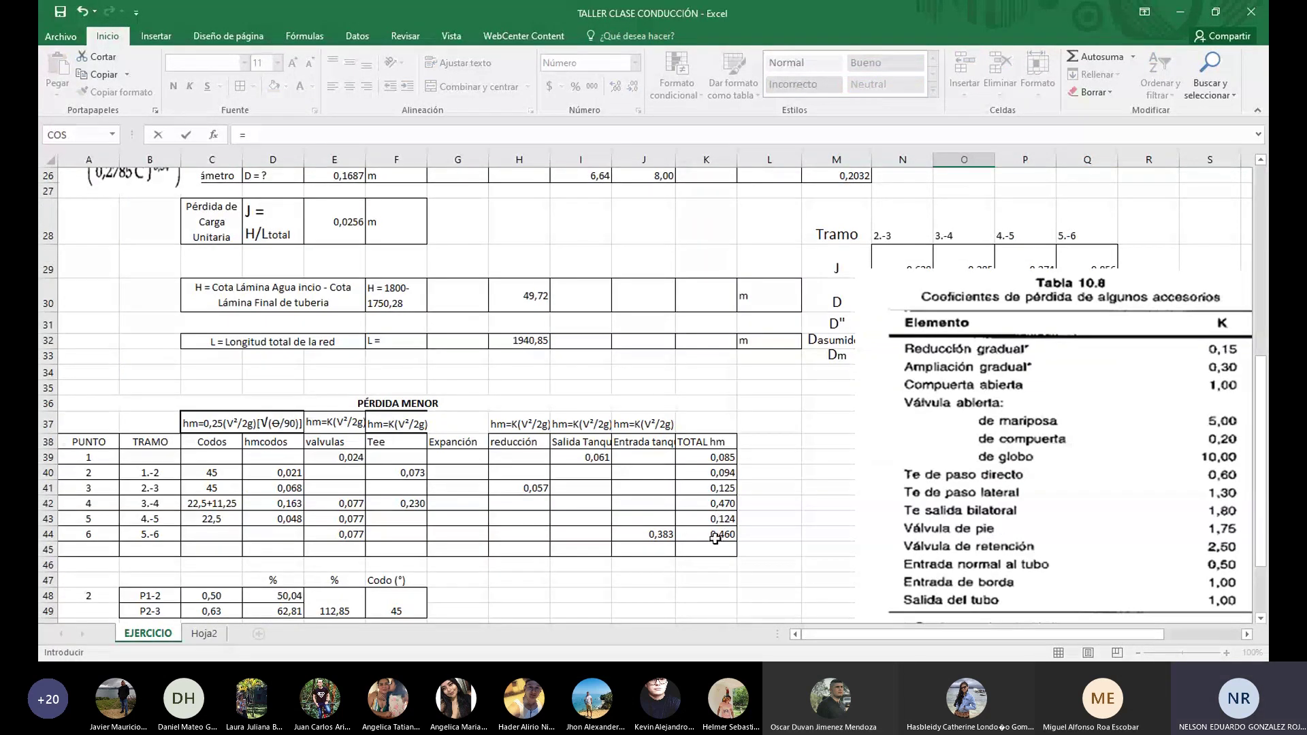
click(715, 537)
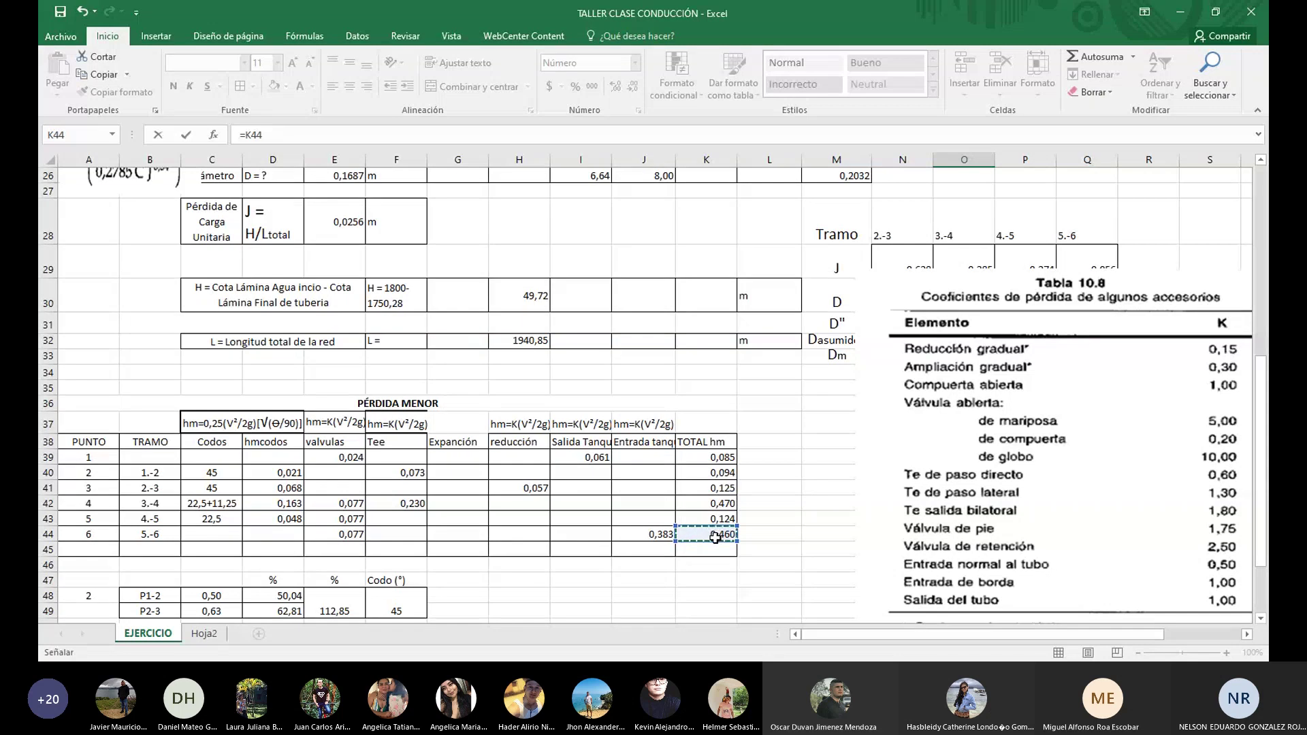
key(Return)
scroll(767, 537, up, 4)
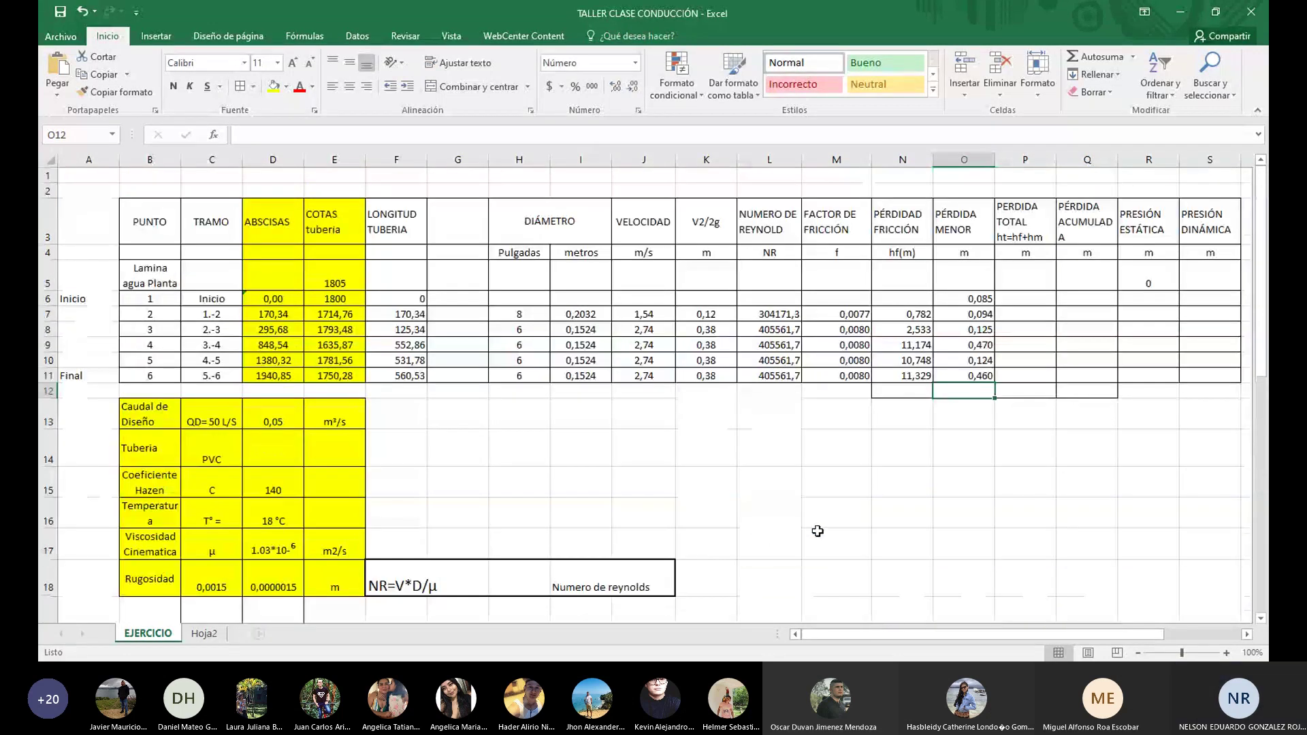
Compute the total loss for point 1 in P6 by adding the friction and minor losses with =N6+O6
key(Right)
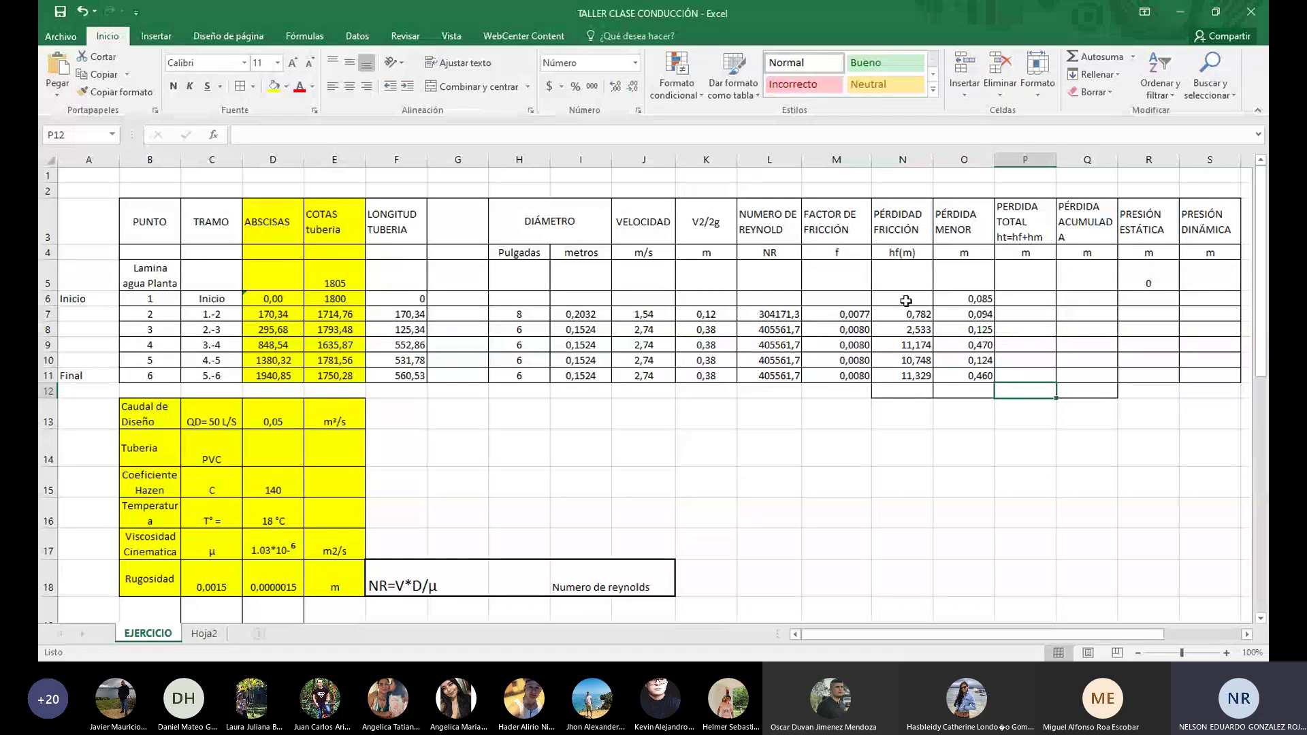
key(ctrl+y)
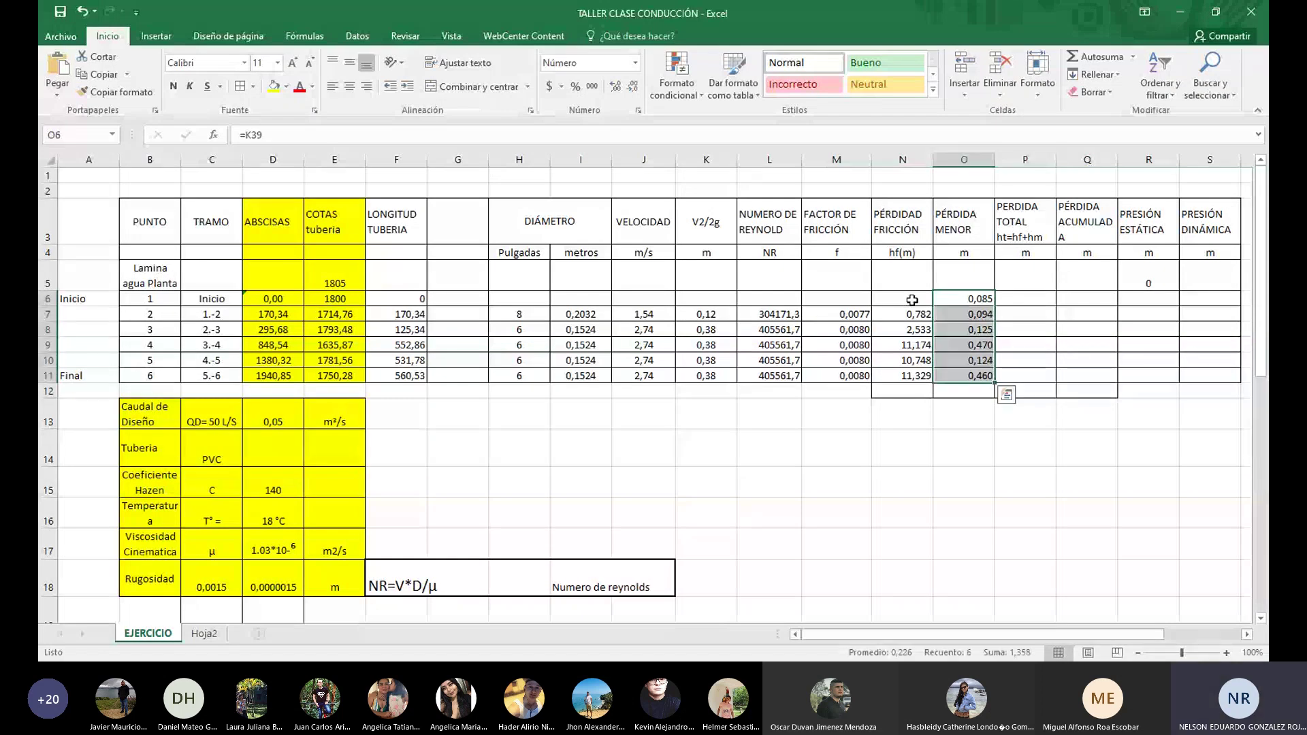
drag(912, 300, 917, 369)
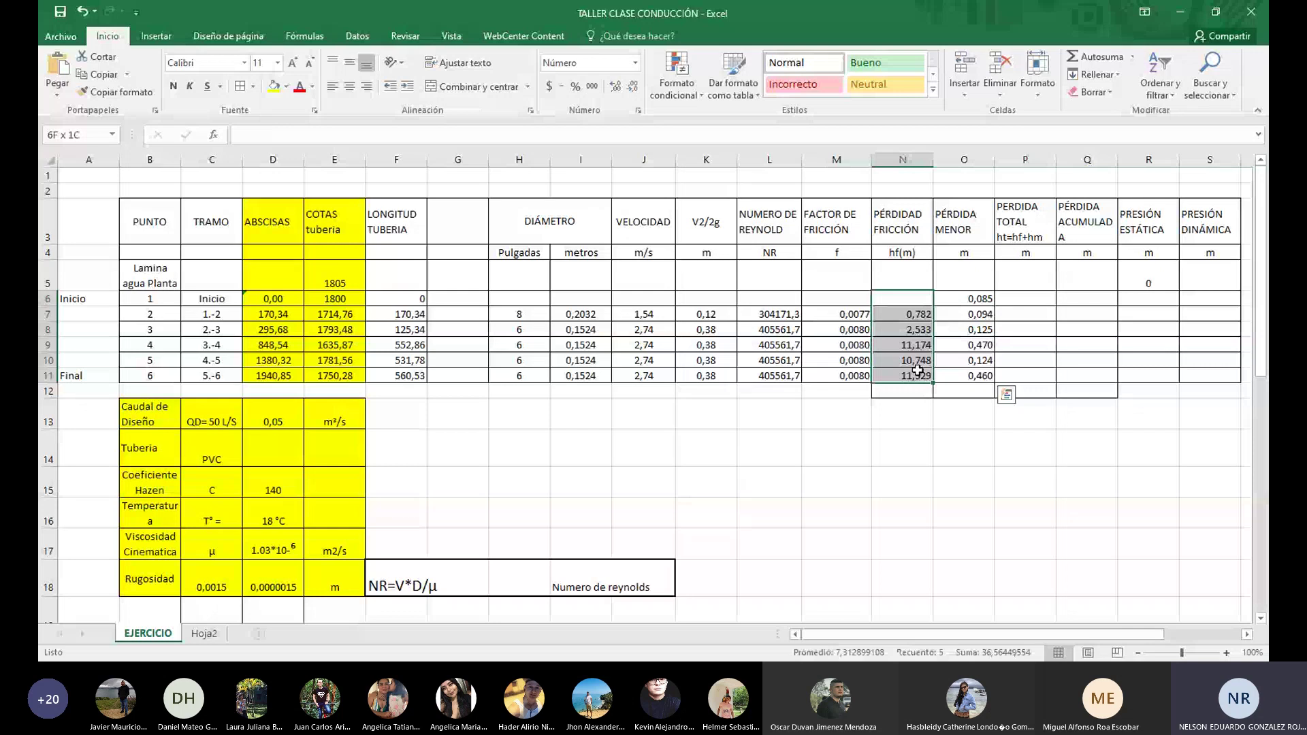
click(903, 518)
click(1033, 301)
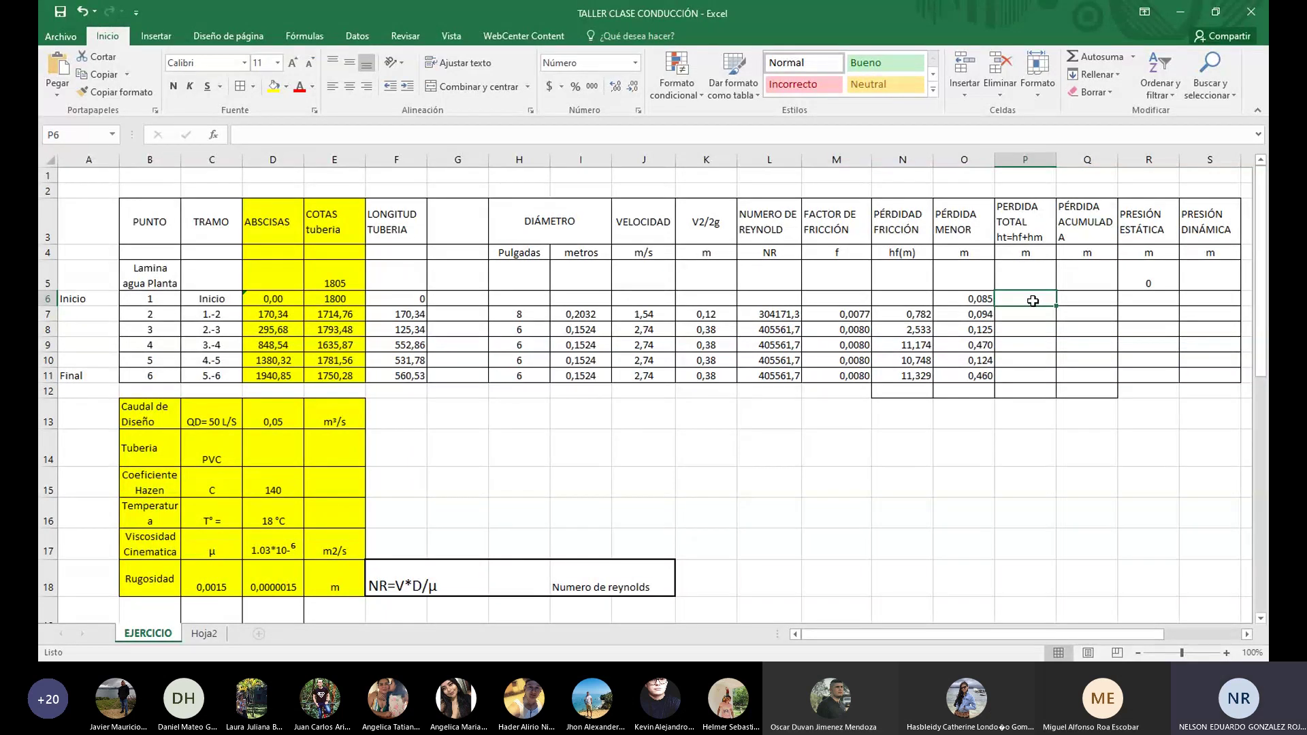
text(=)
click(901, 298)
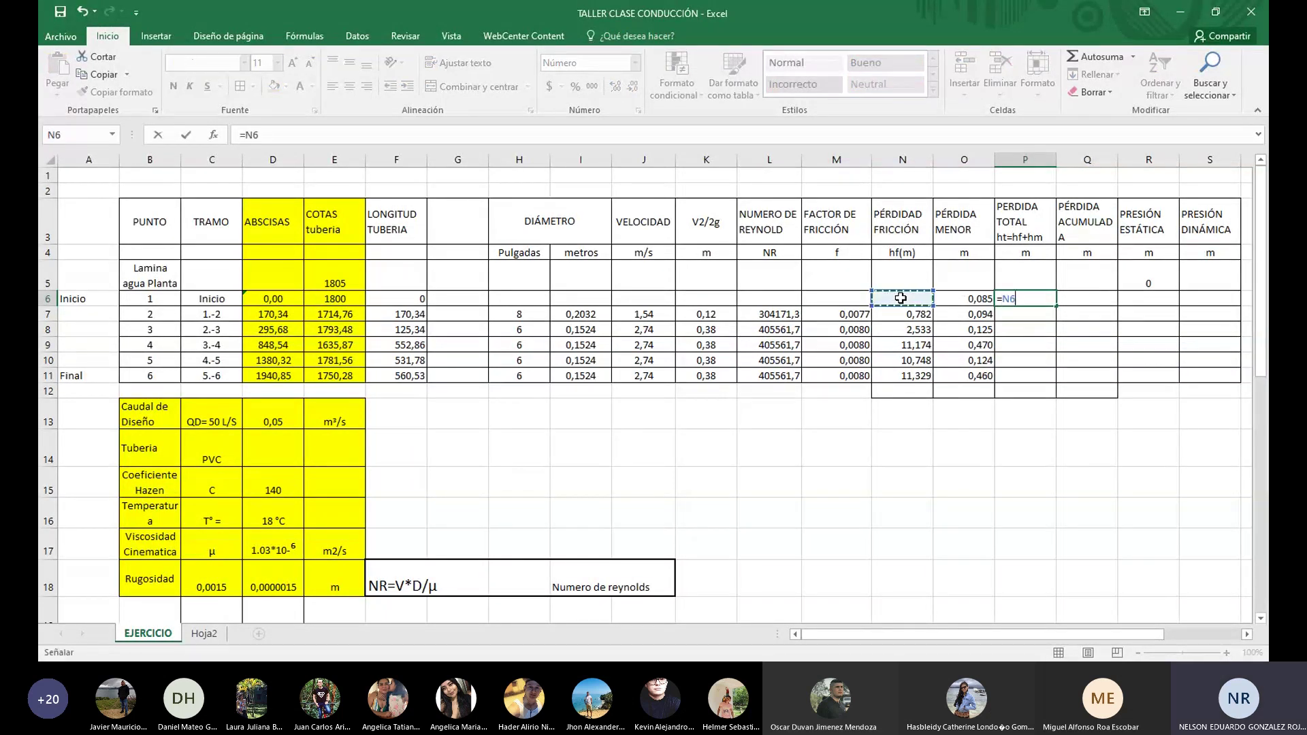
text(+)
click(969, 297)
key(Return)
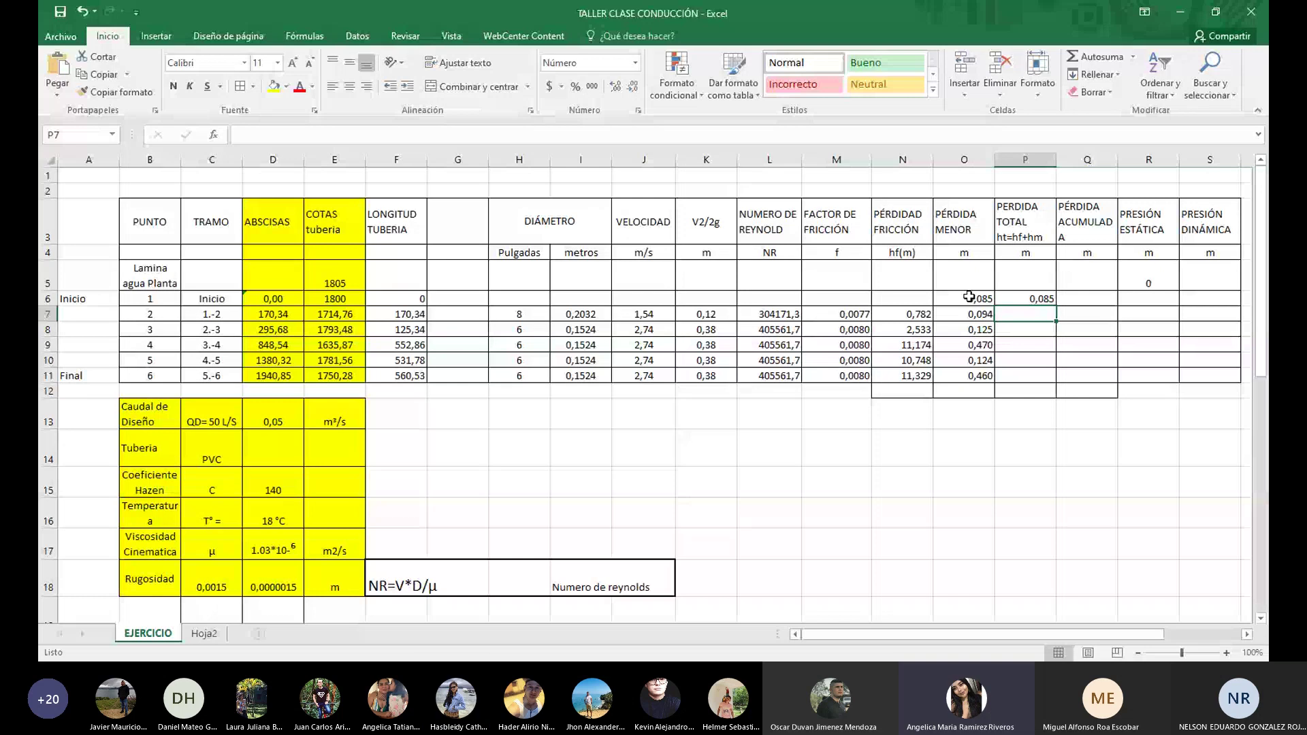
Fill the total loss formula from P6 down to P11
click(1042, 298)
drag(1056, 305, 1053, 376)
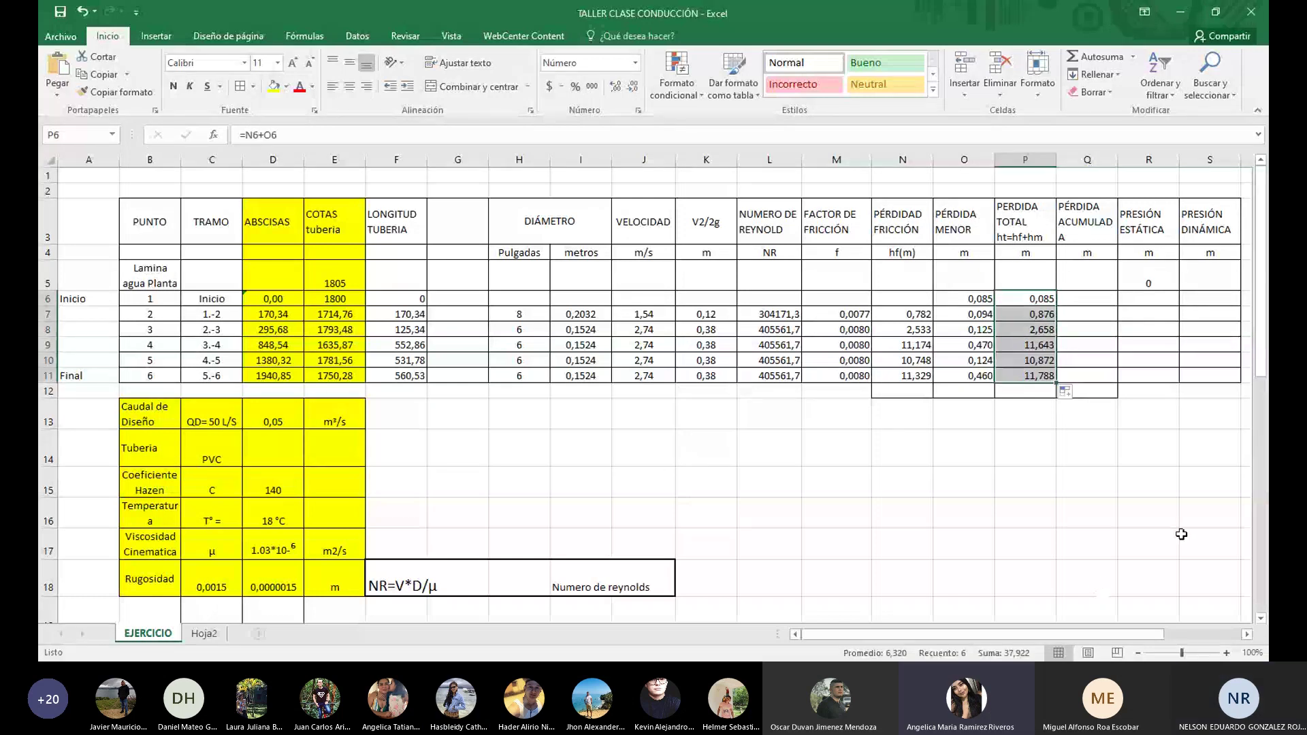
click(1024, 512)
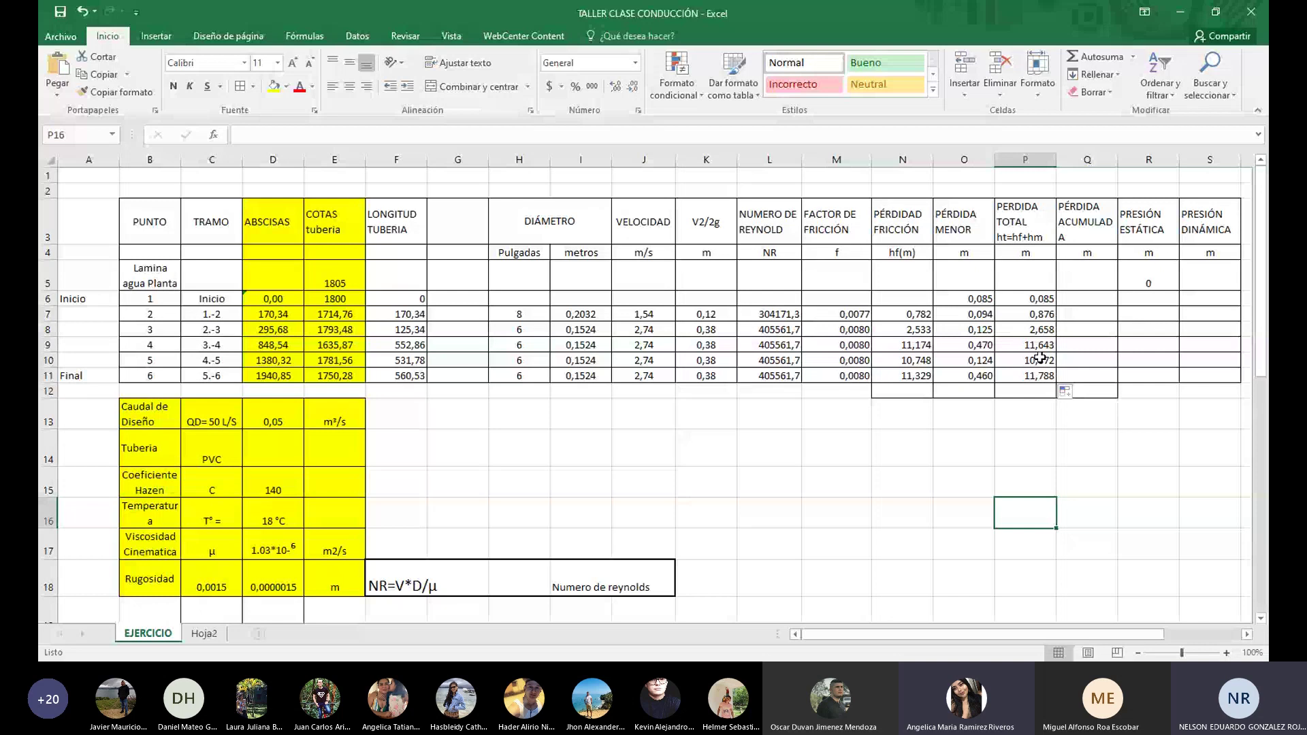
Compare the PÉRDIDA MENOR table, especially the total hm for point 1, with the minor and total loss columns of the main table
scroll(683, 374, down, 14)
scroll(688, 374, up, 4)
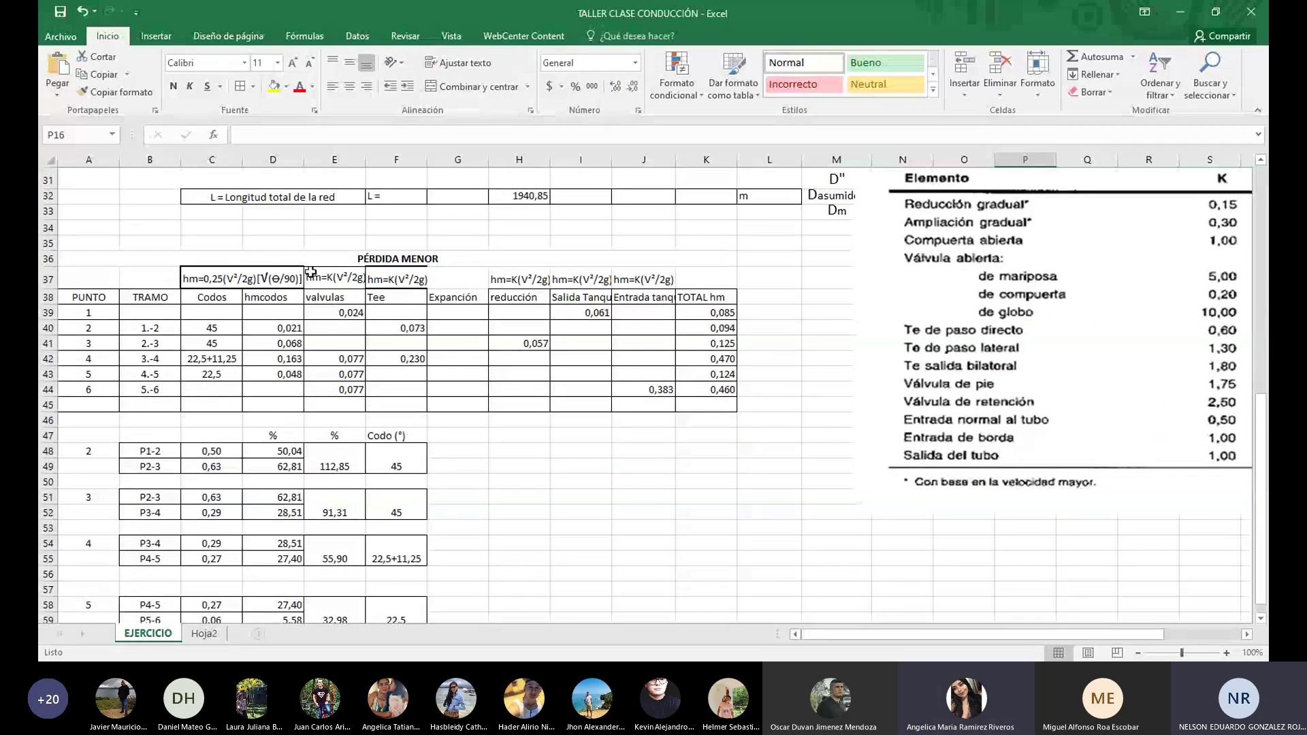
click(290, 258)
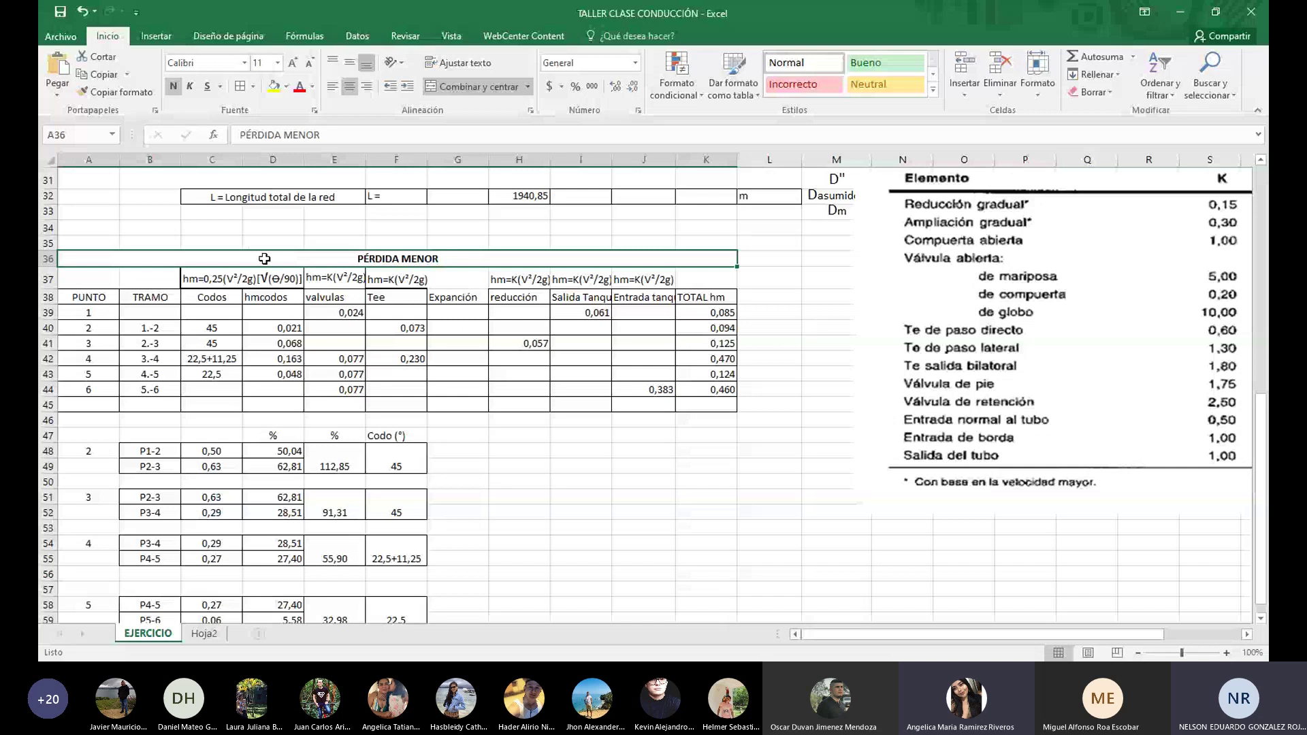
drag(264, 259, 688, 407)
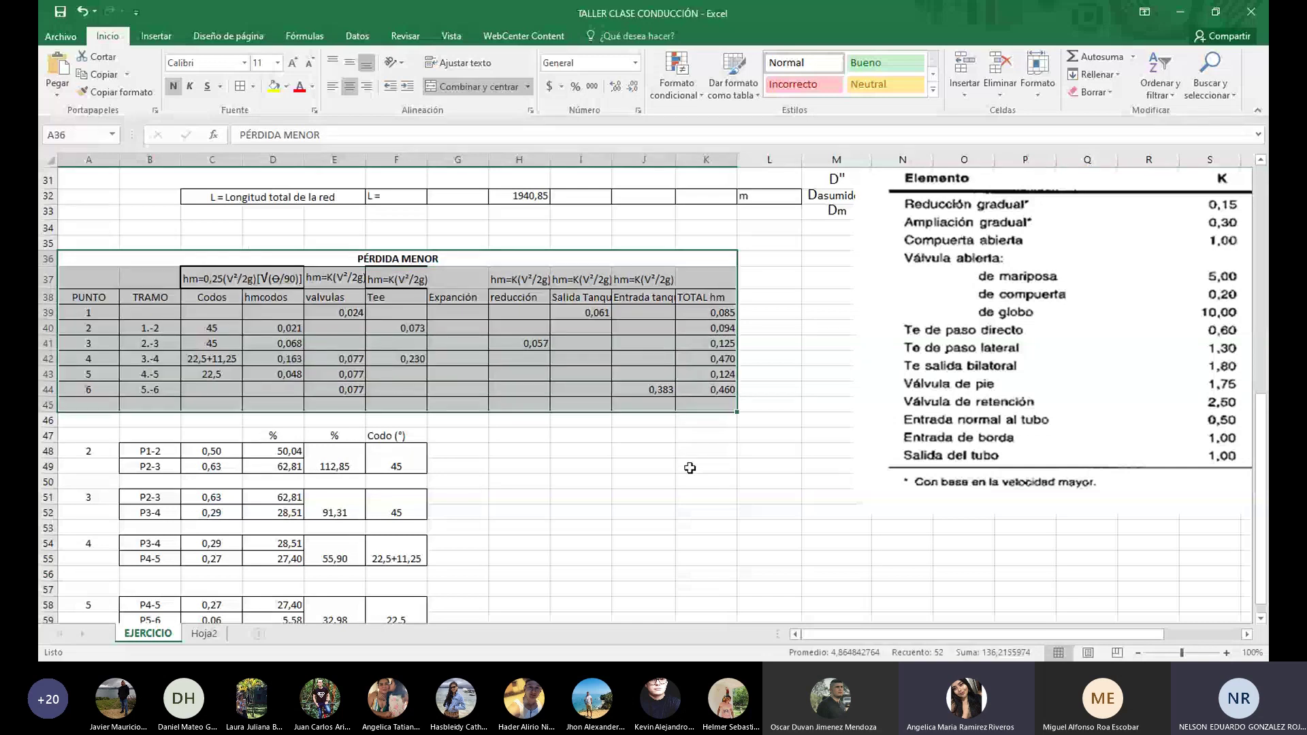
click(706, 466)
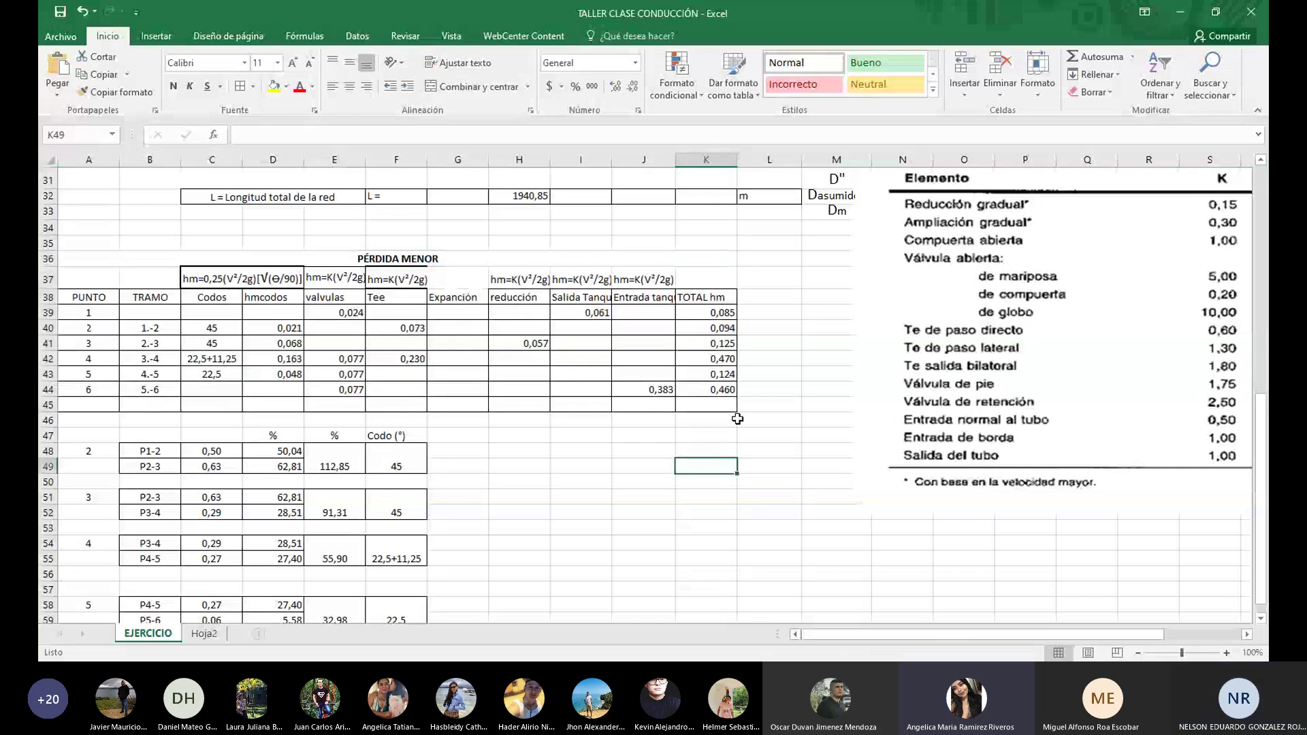
click(706, 311)
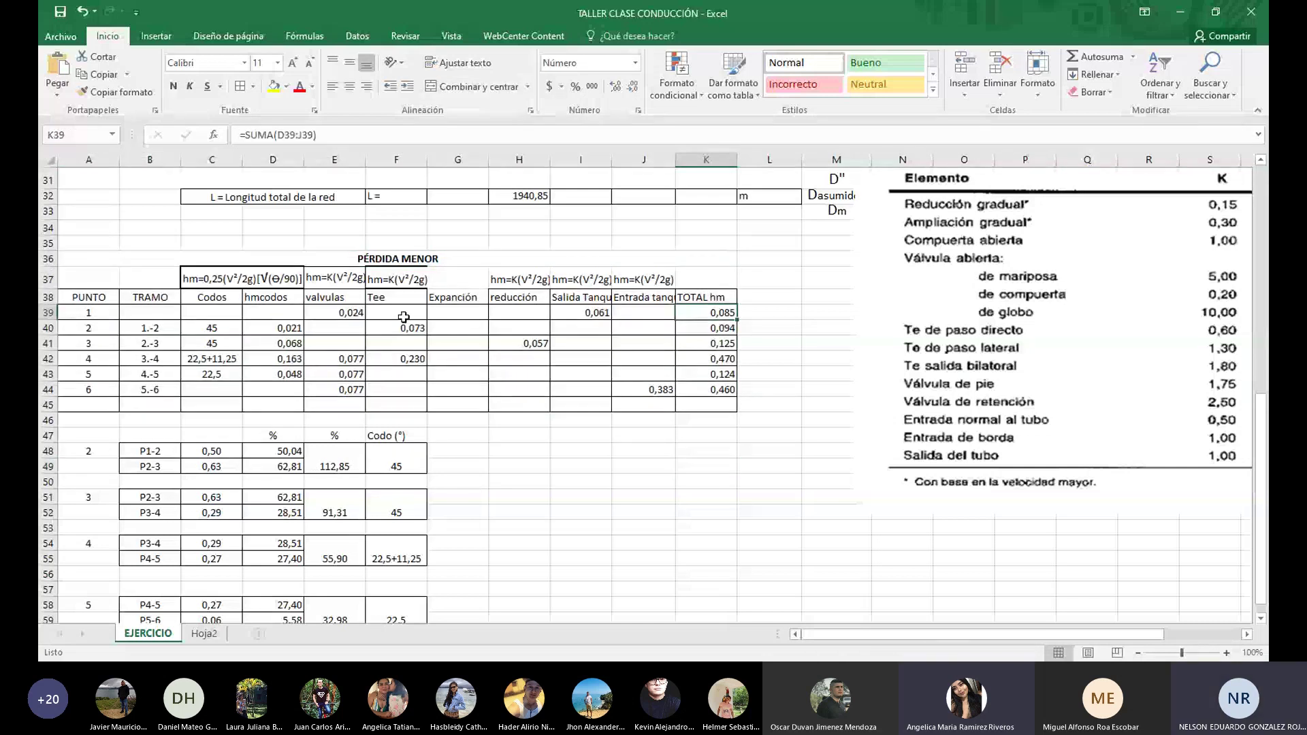
click(78, 312)
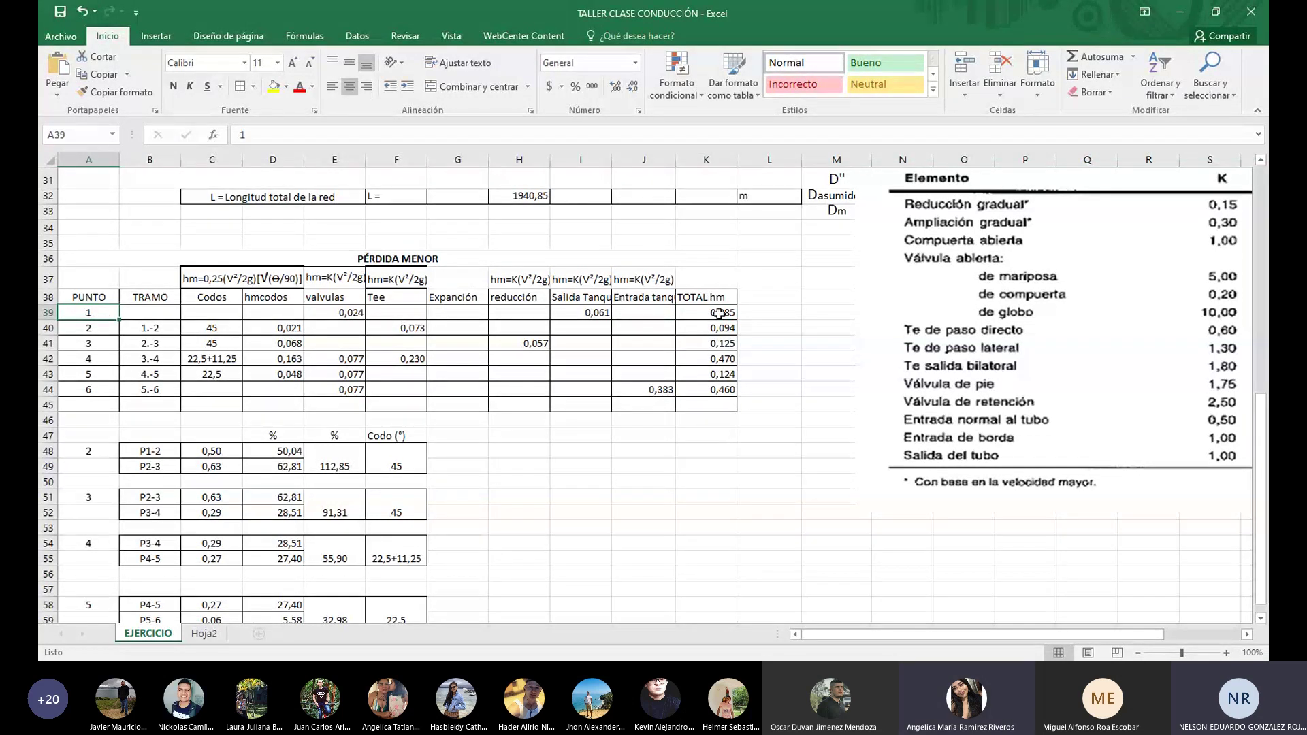
scroll(1109, 351, up, 10)
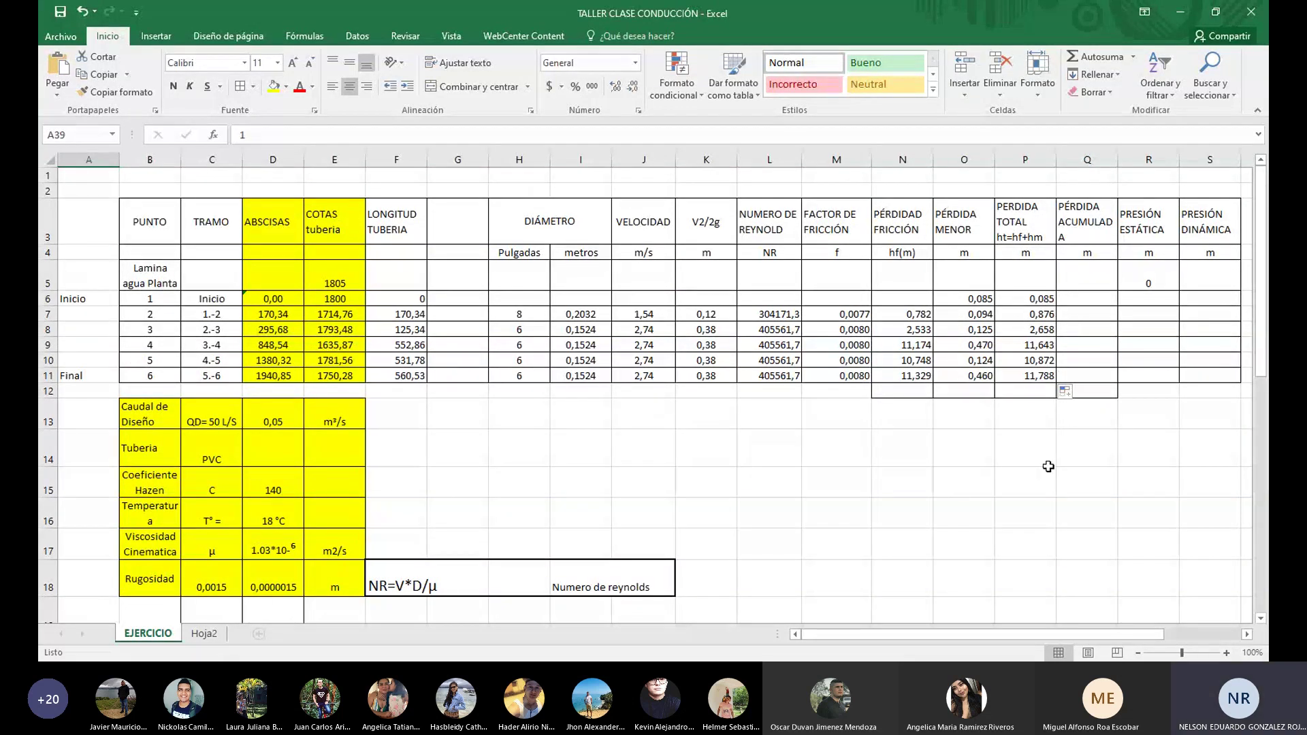
scroll(1017, 480, down, 3)
scroll(1017, 480, down, 6)
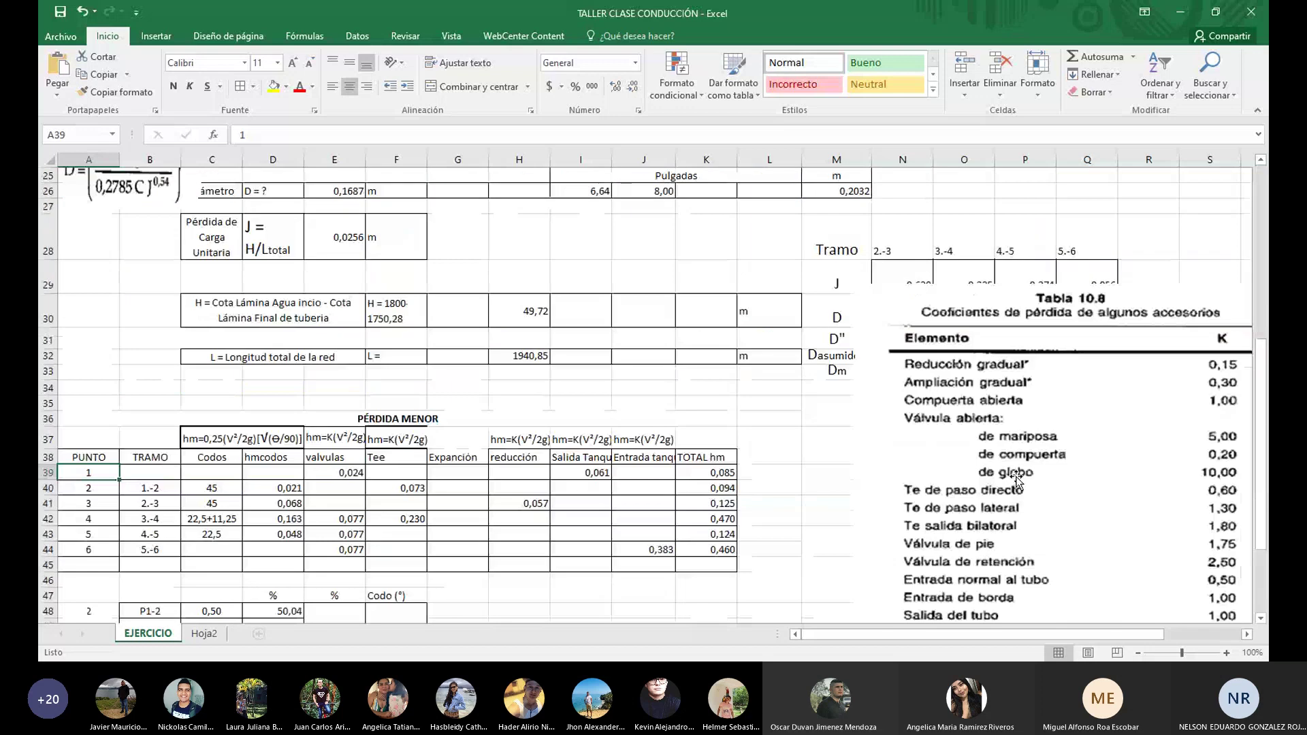
scroll(1028, 381, up, 9)
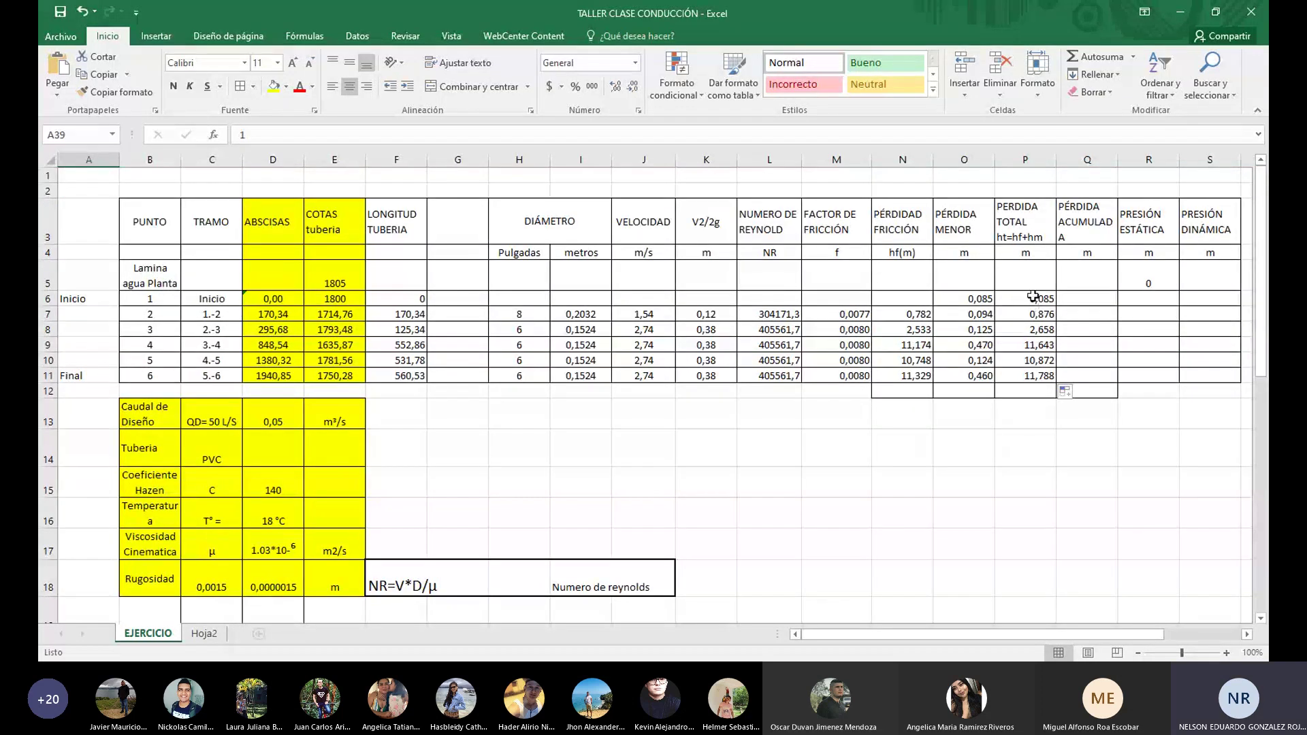
Examine the hmcodos, valvulas, Tee, reducción, Salida Tanque and Entrada tanque columns of the PÉRDIDA MENOR table
scroll(1033, 296, down, 11)
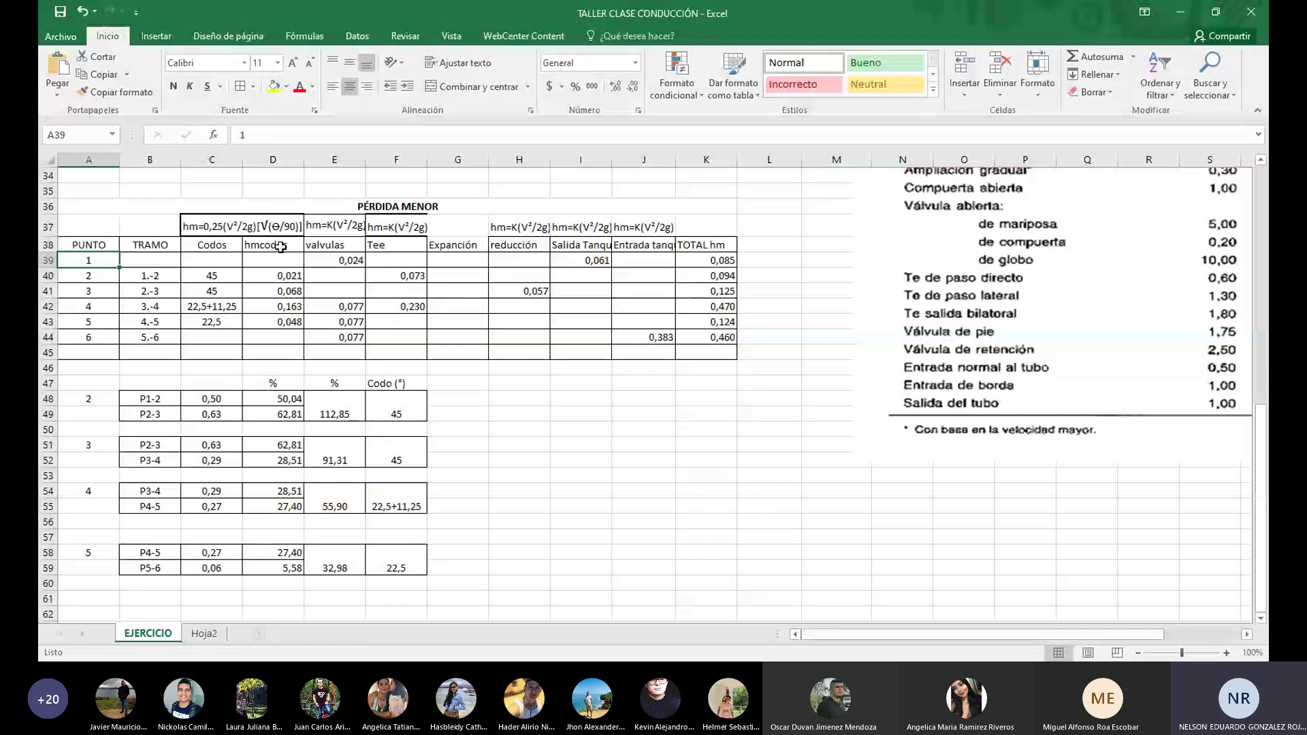
drag(273, 247, 274, 337)
drag(336, 244, 340, 337)
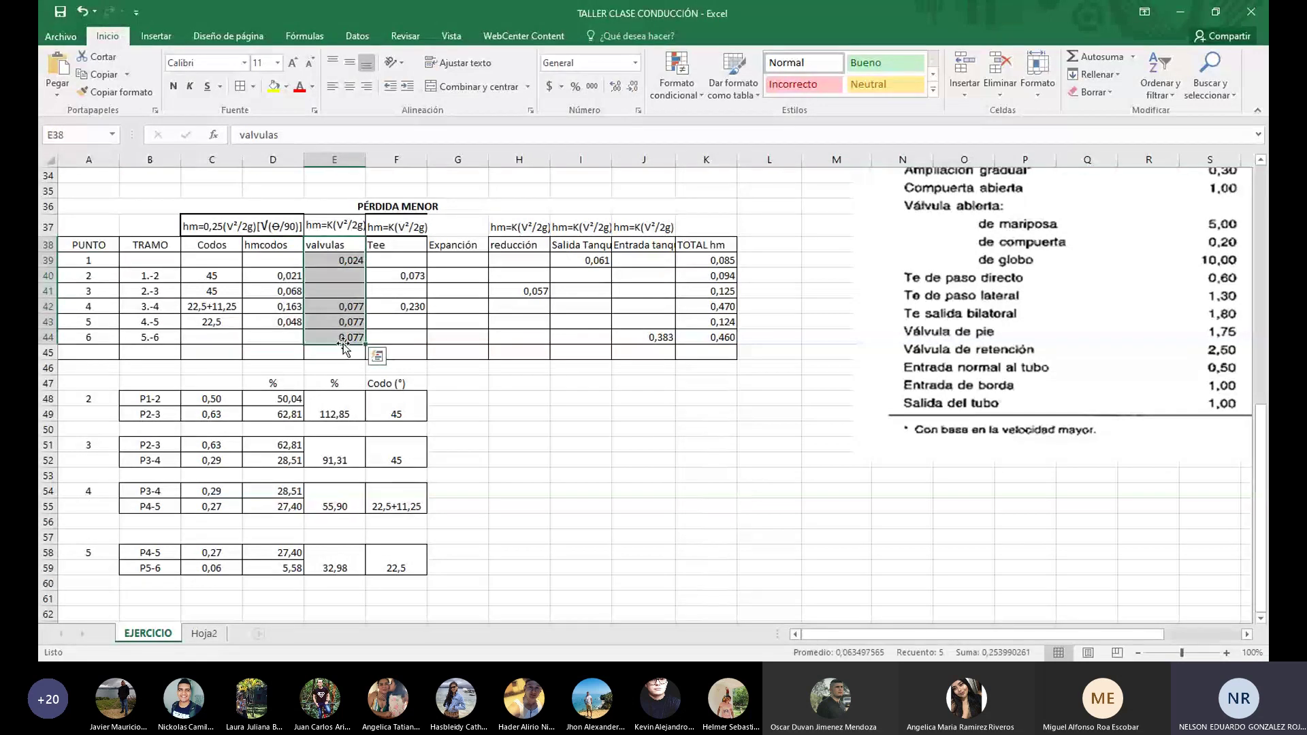
drag(407, 250, 407, 341)
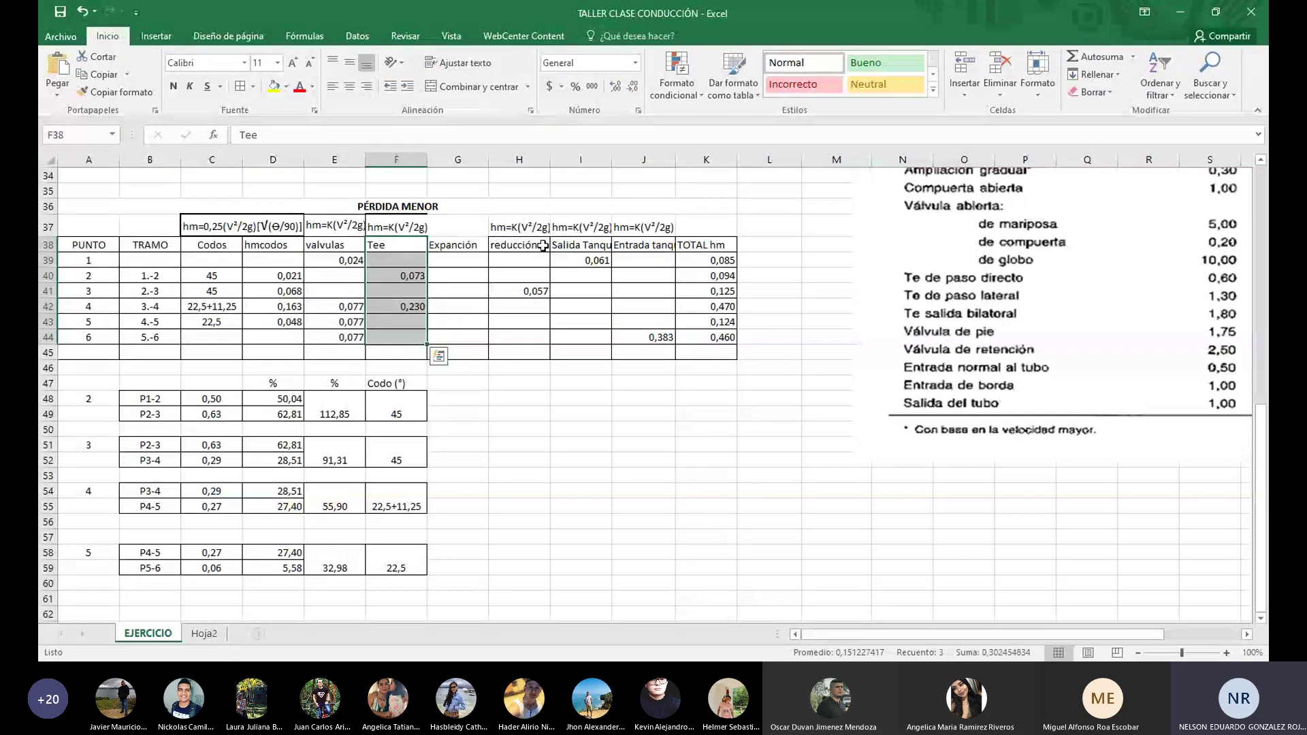
drag(519, 245, 519, 341)
drag(576, 245, 580, 352)
drag(621, 245, 633, 354)
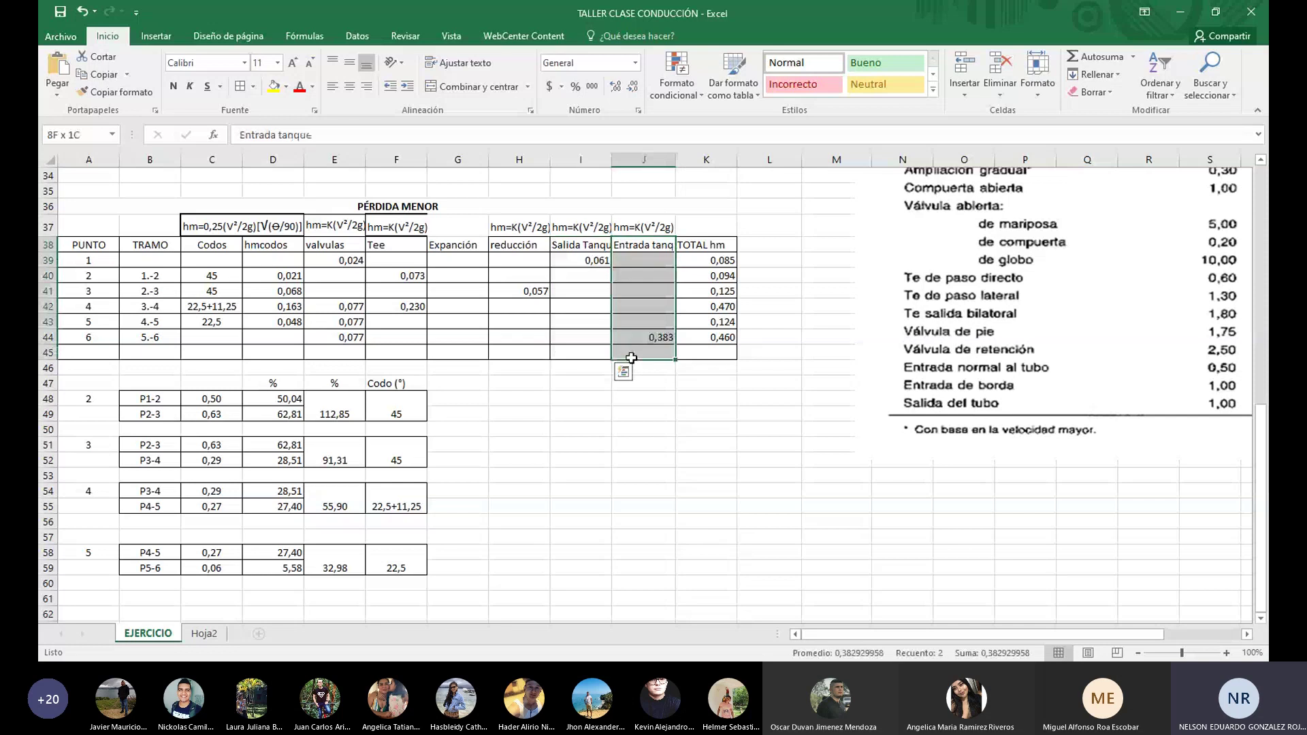
click(701, 429)
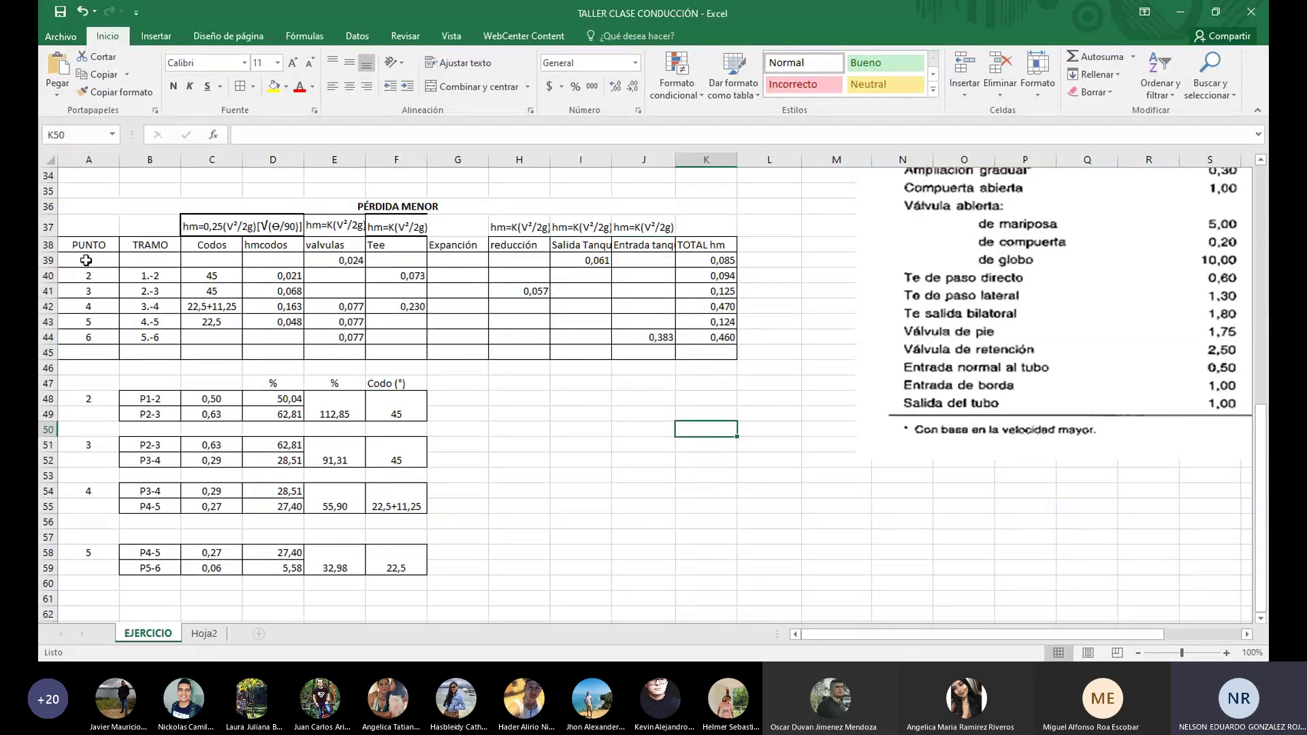
Inspect how the accessory losses in row 39 are summed by the TOTAL hm formula in K39, leaving it unedited
drag(89, 261, 654, 274)
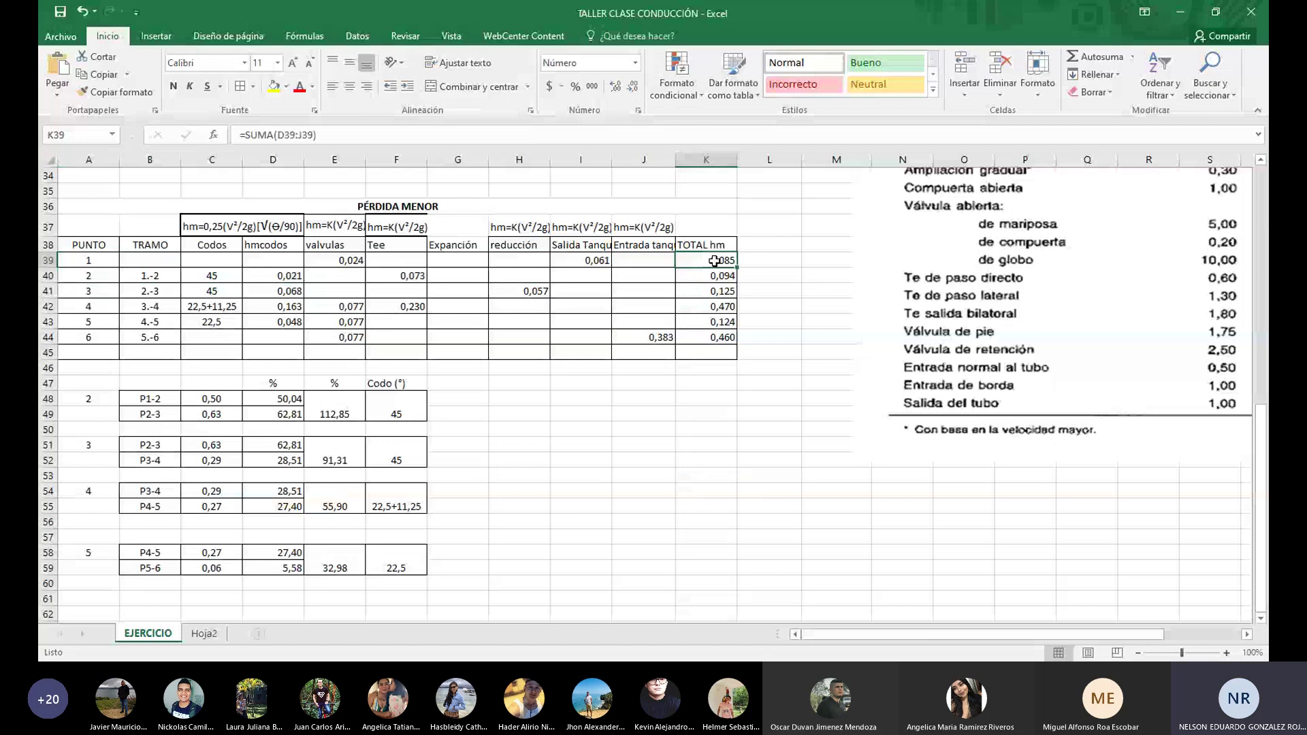
double_click(729, 260)
click(769, 337)
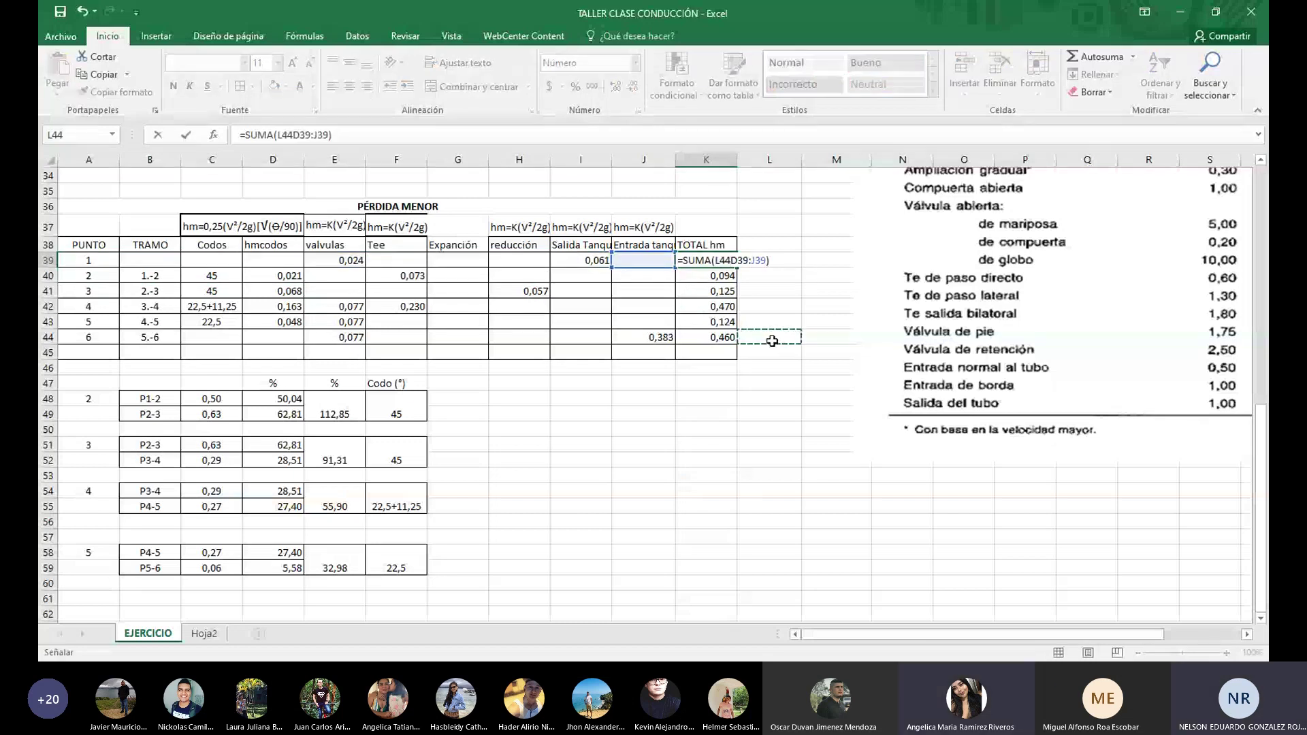
key(Escape)
scroll(859, 389, up, 11)
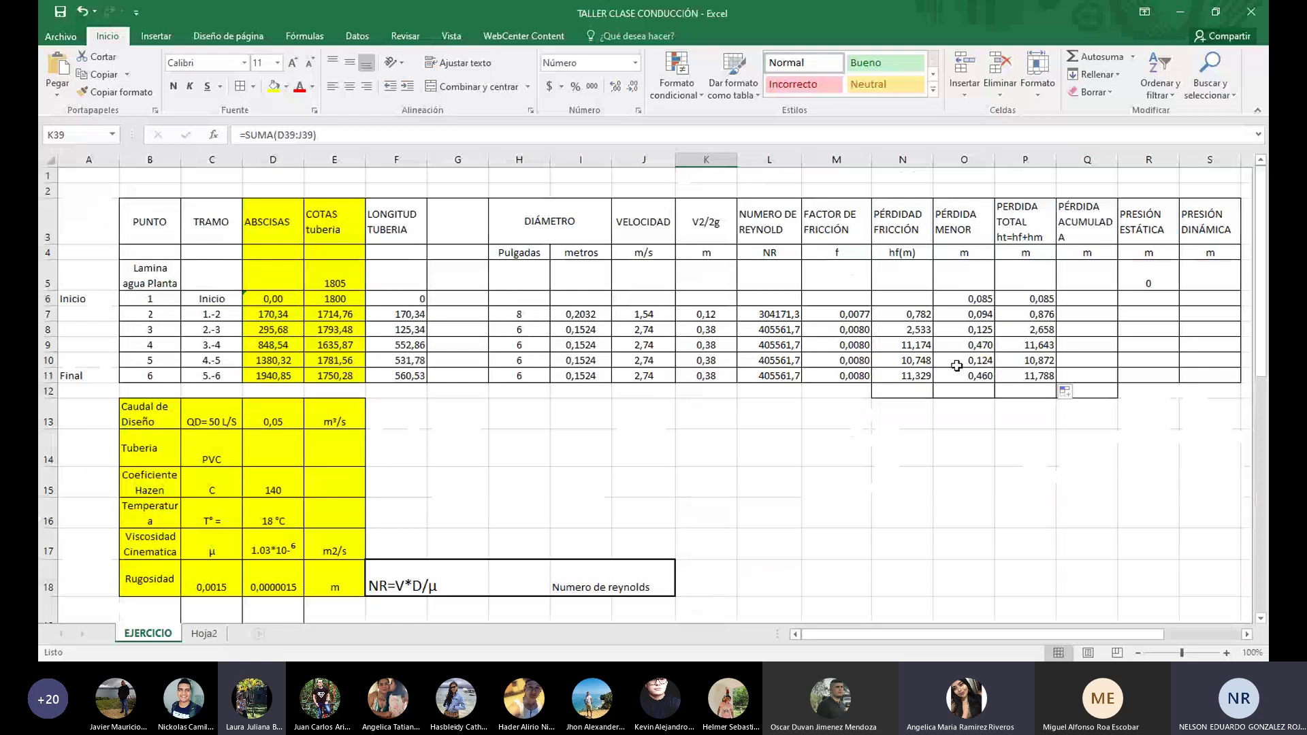
Check the cell references in the total loss formula in P6
click(1085, 297)
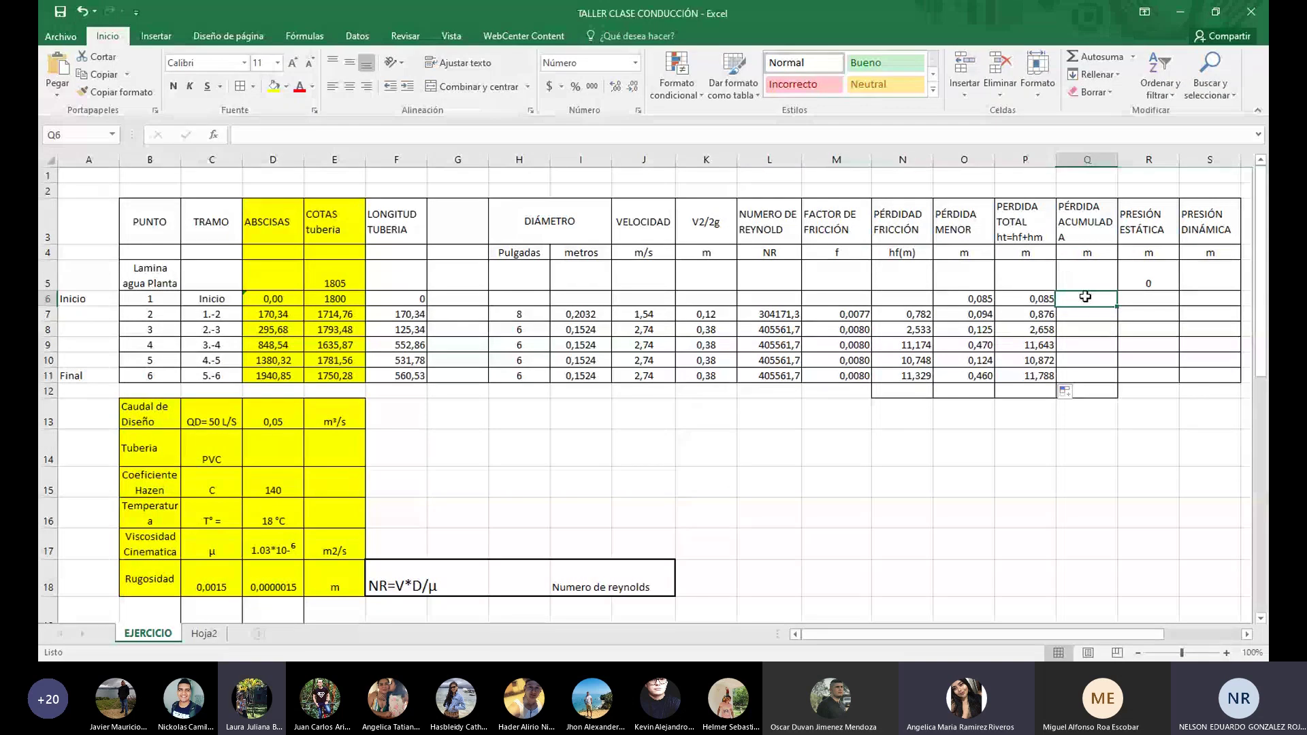
double_click(1032, 300)
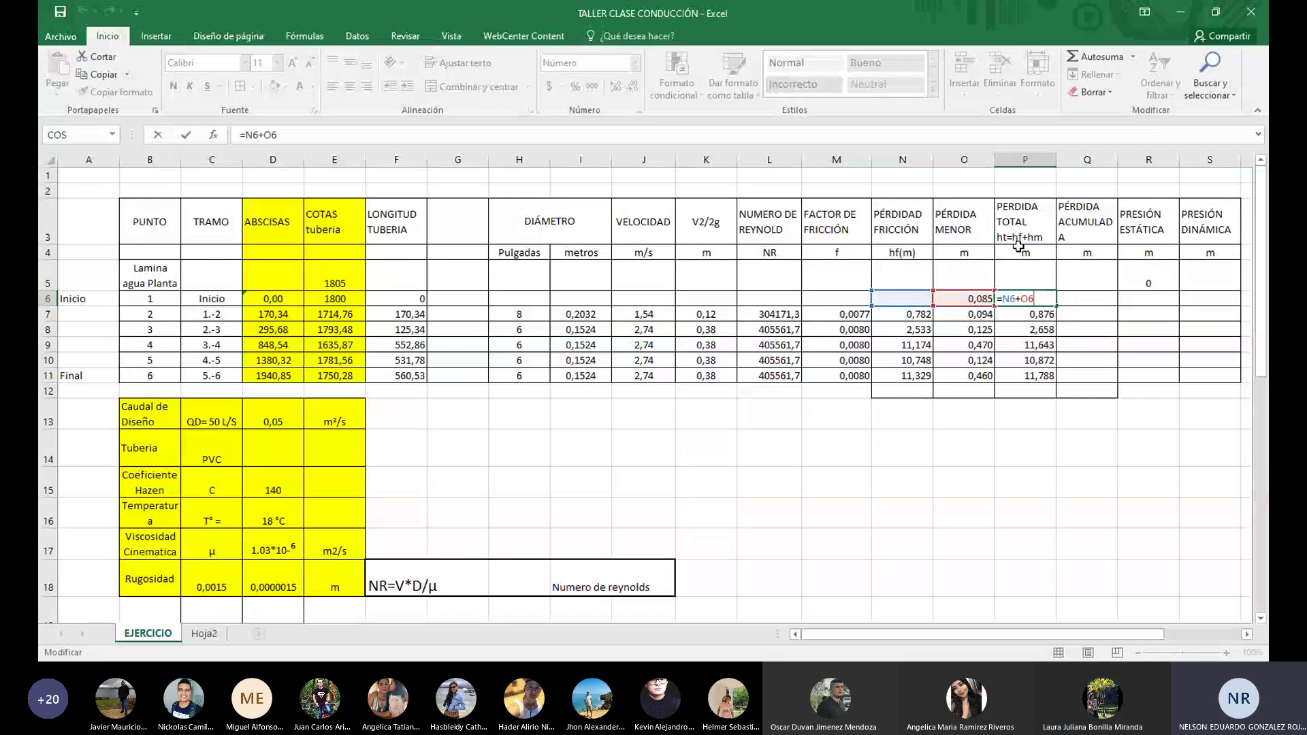
click(948, 251)
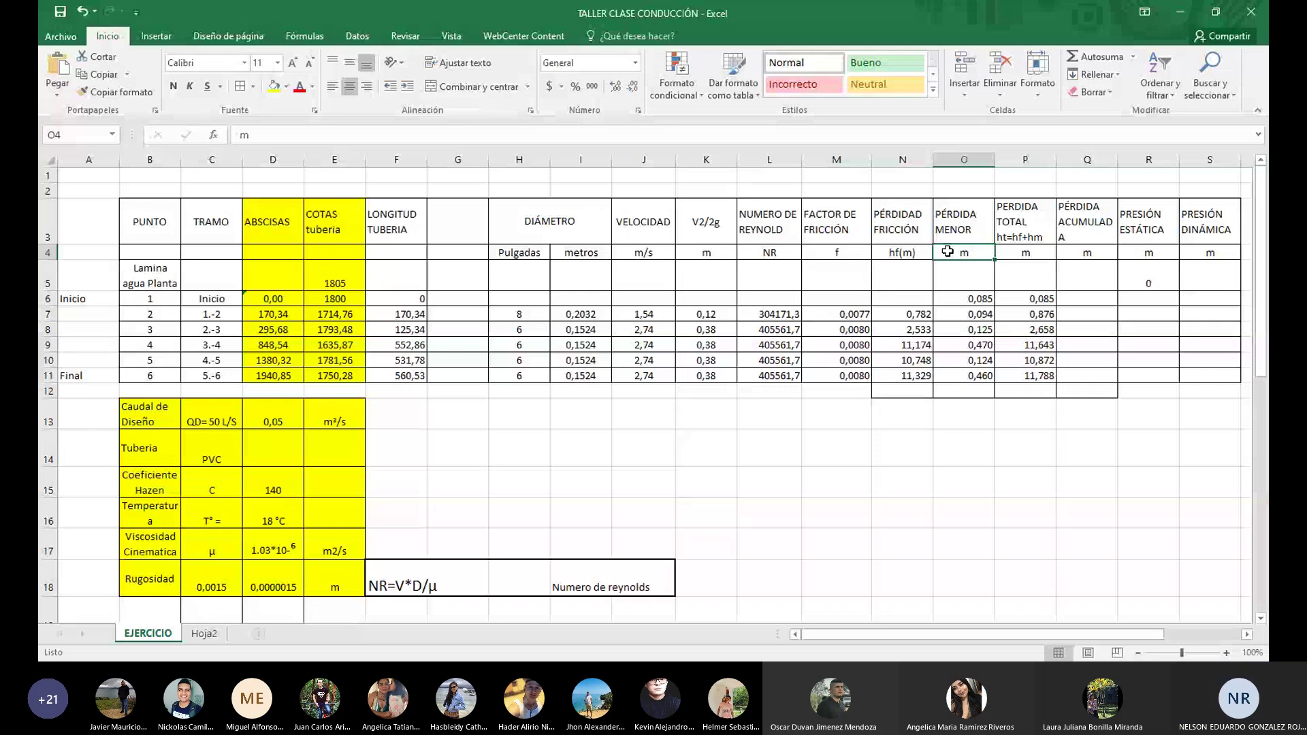
Change the unit label under PÉRDIDA MENOR in O4 to hm(m)
double_click(948, 251)
key(Home)
text(hm)
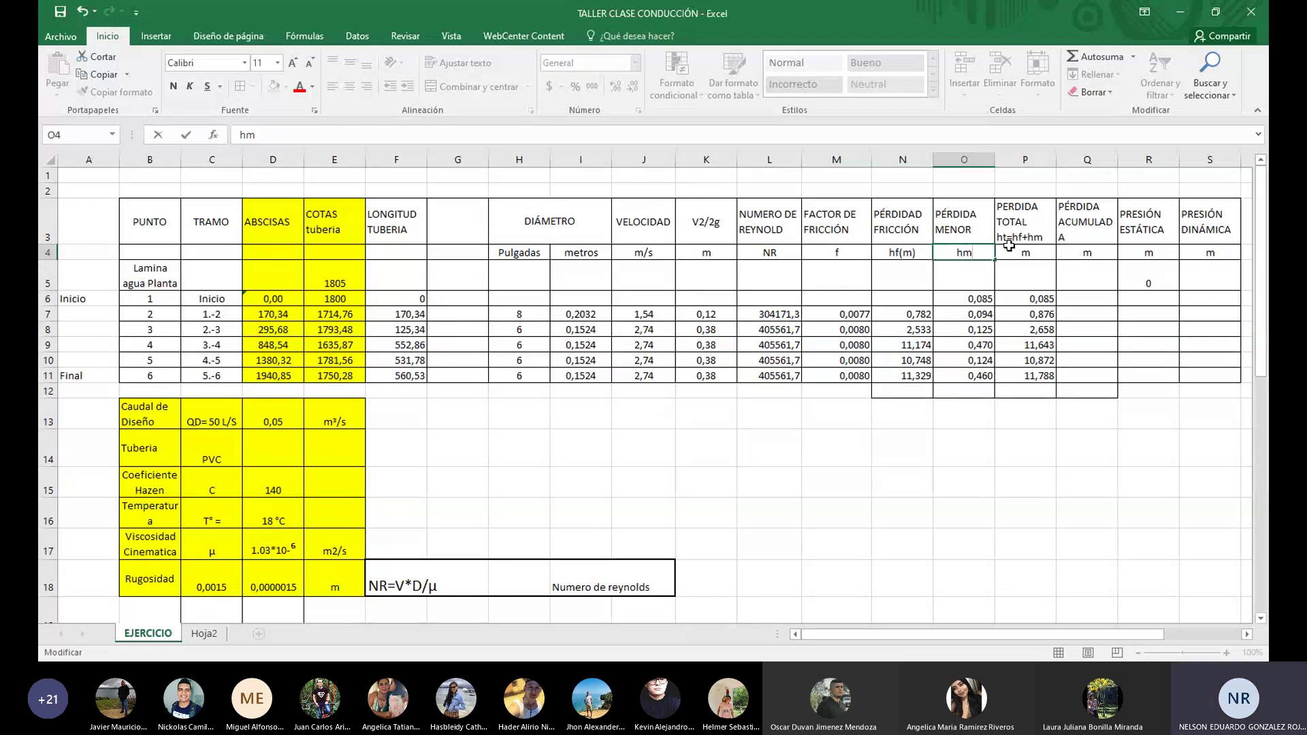
text((m))
key(Return)
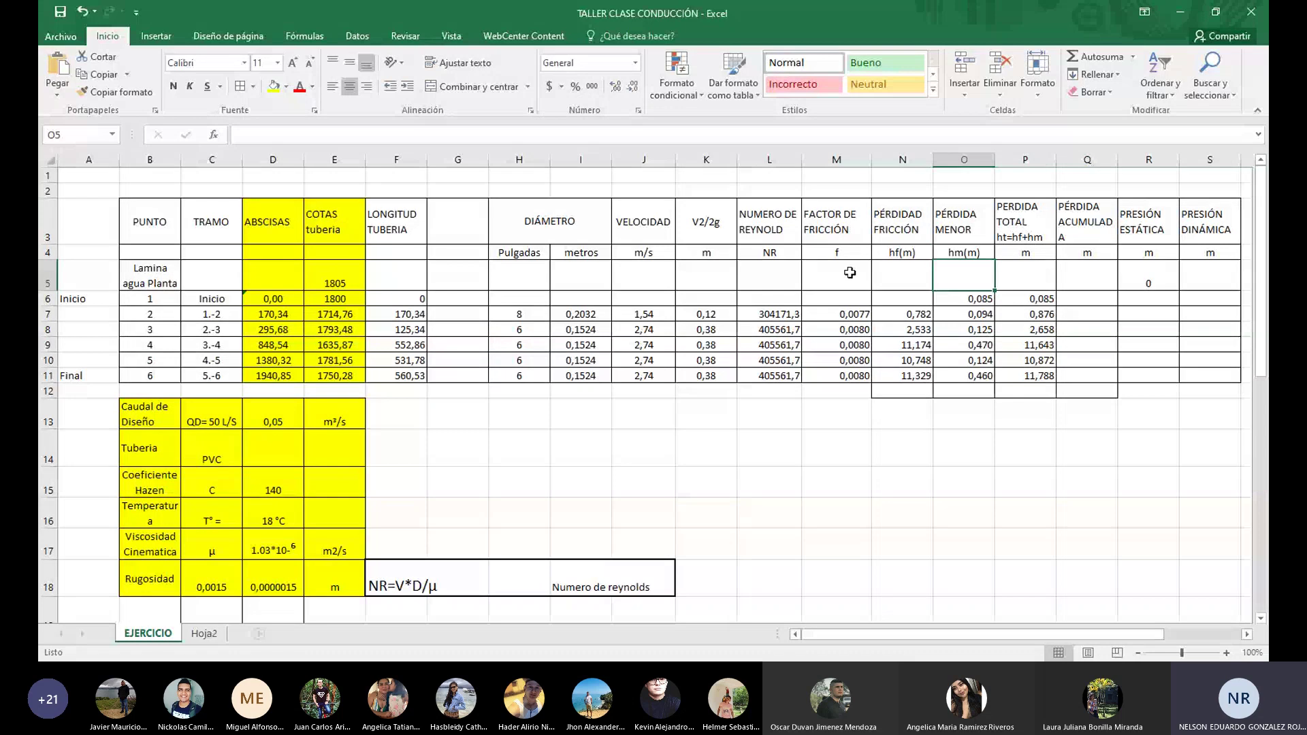
Check that the PERDIDA TOTAL formulas in P6 and P8 add the friction and minor losses of their own rows
drag(897, 228, 959, 225)
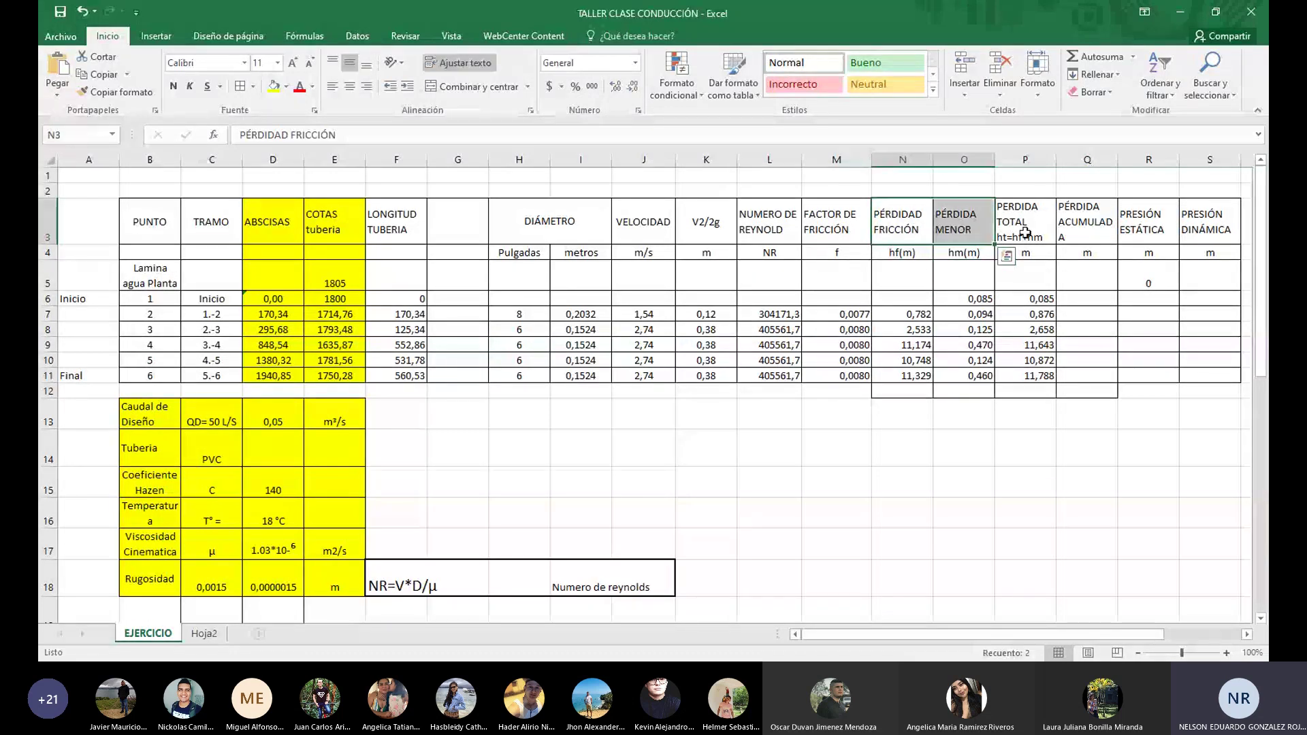
double_click(1041, 303)
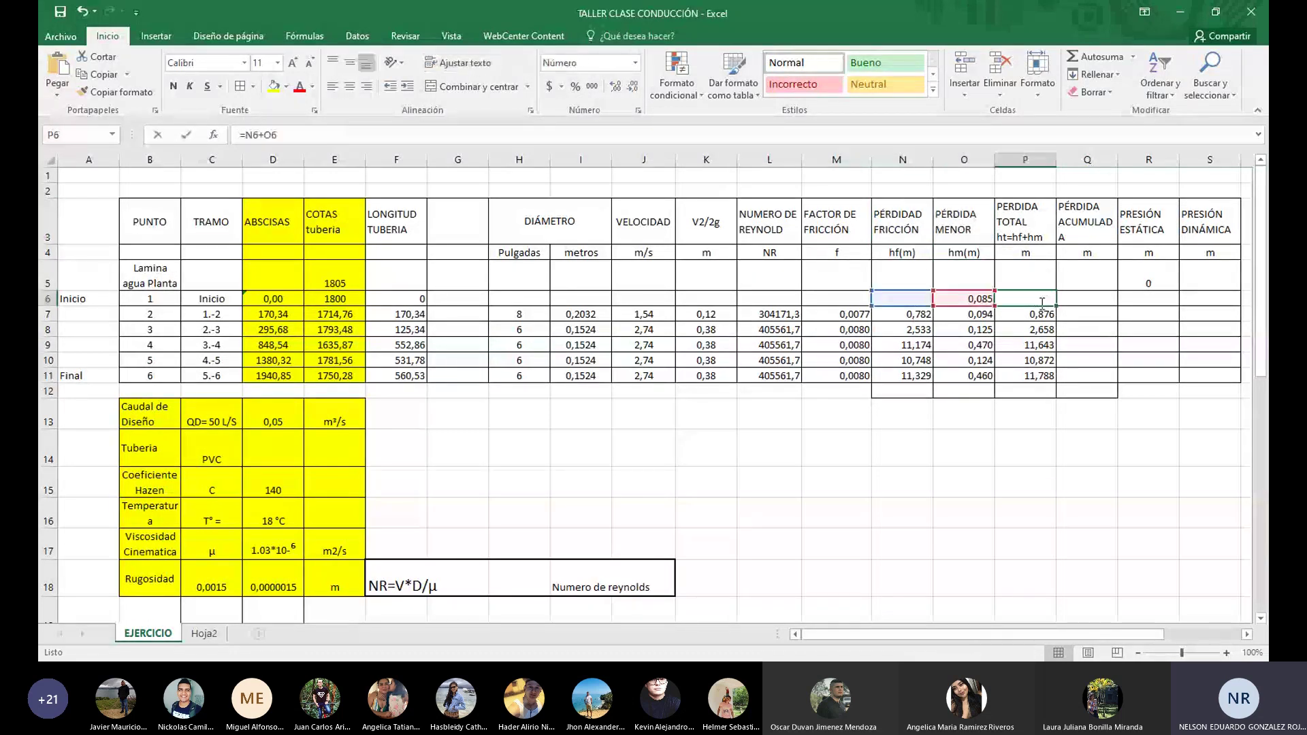
key(Return)
double_click(1043, 330)
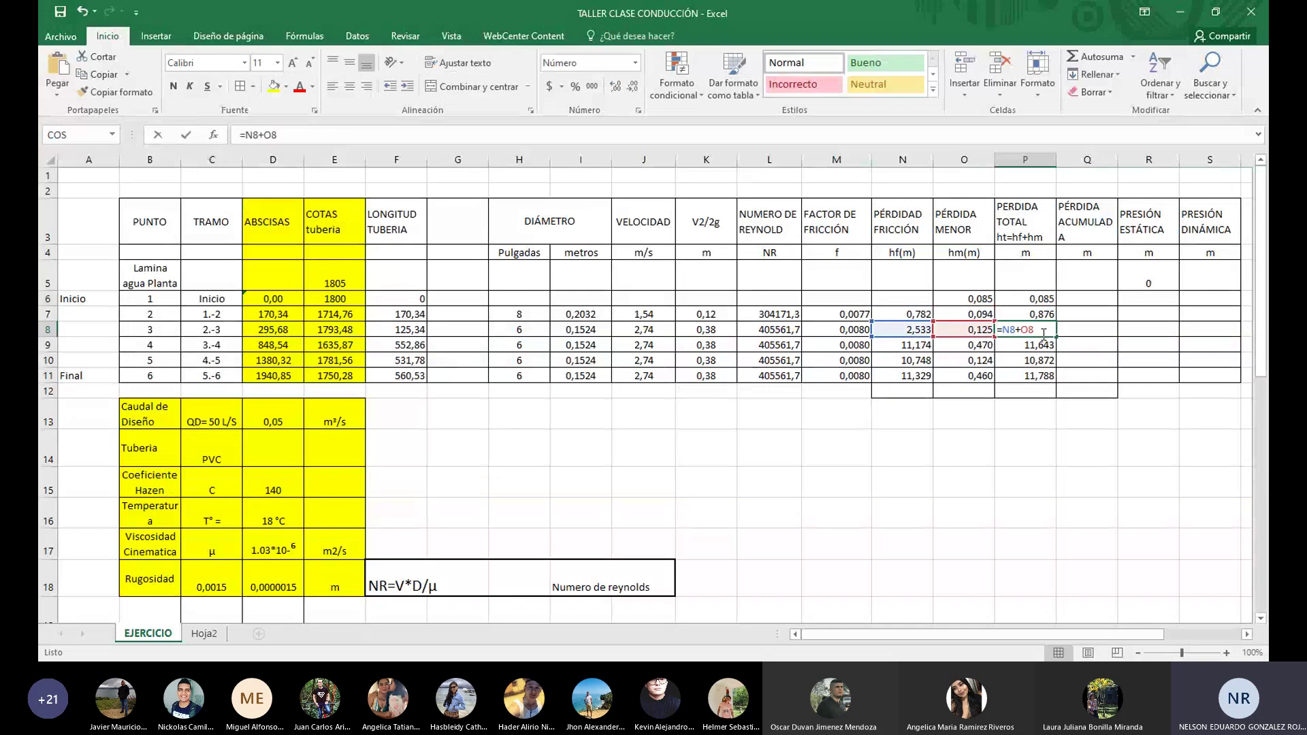
click(1029, 444)
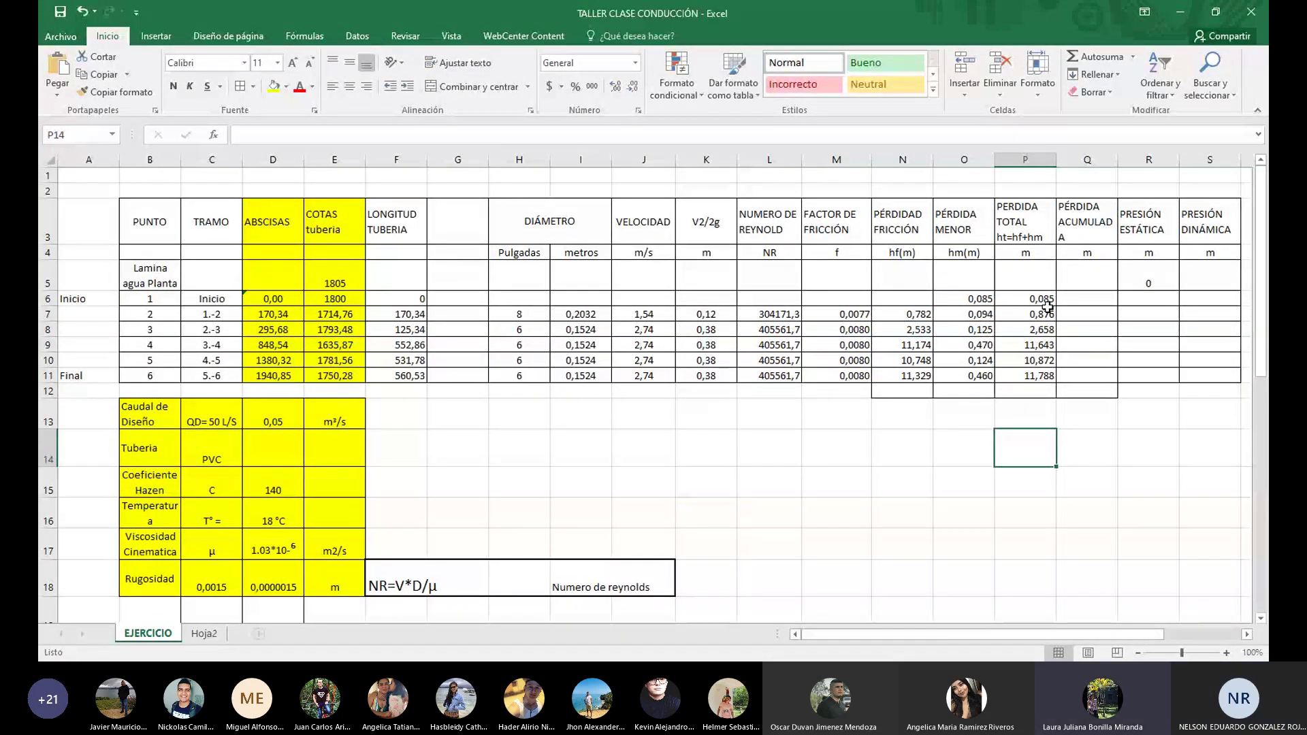
Add column sums of rows 6 to 11 in row 12 for the friction, minor and total losses
drag(908, 299, 909, 389)
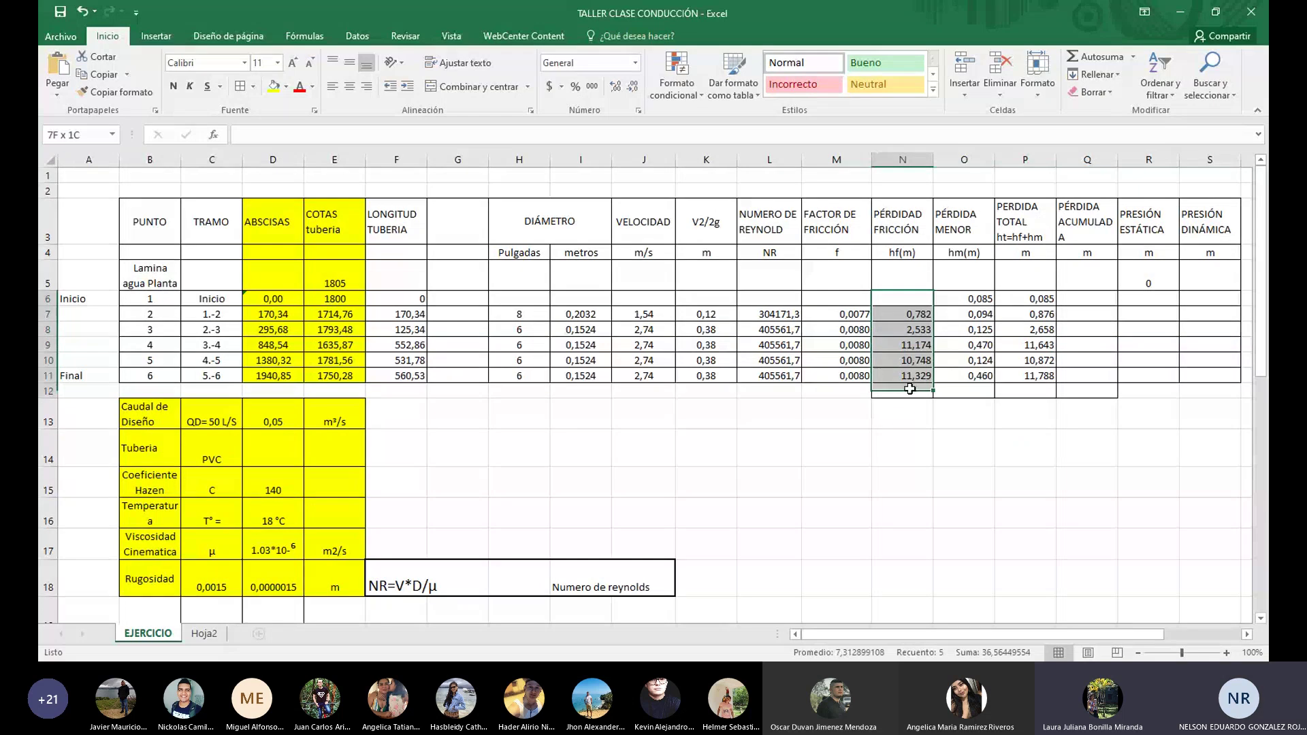
click(1074, 59)
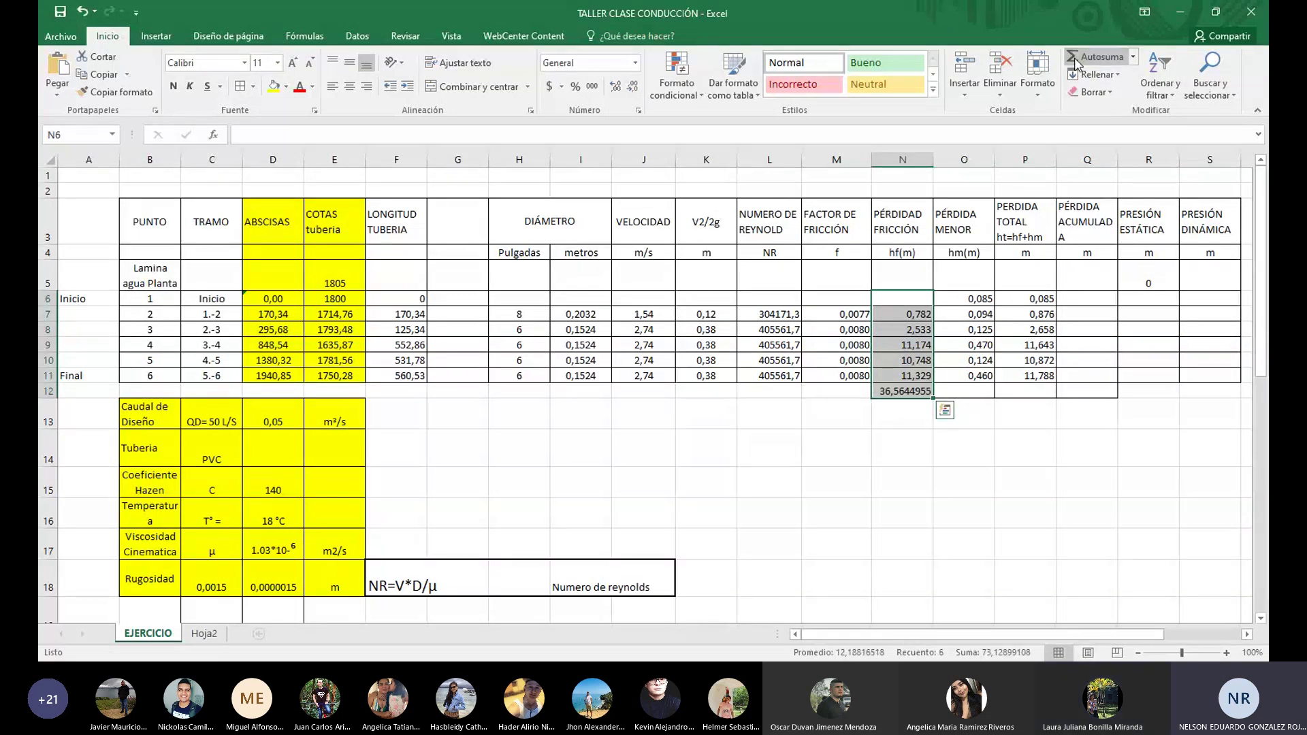
drag(979, 300, 974, 390)
click(1074, 59)
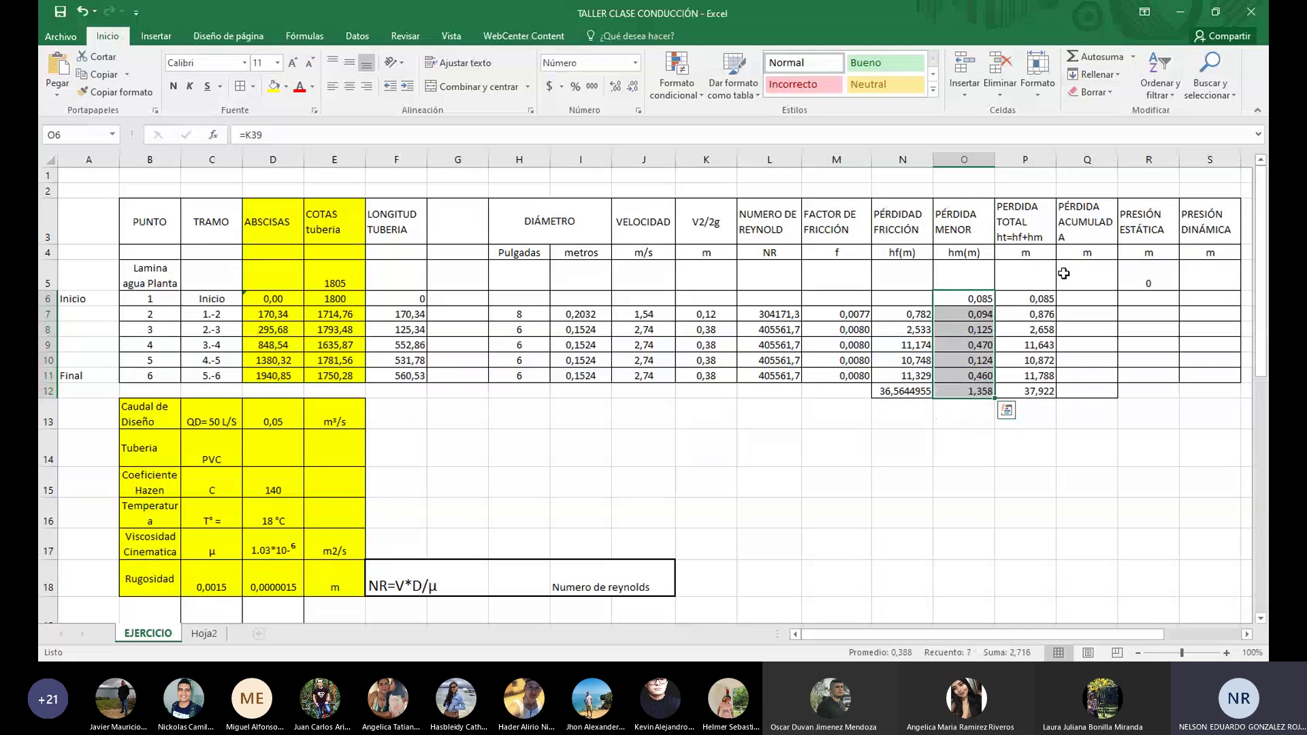
click(1038, 416)
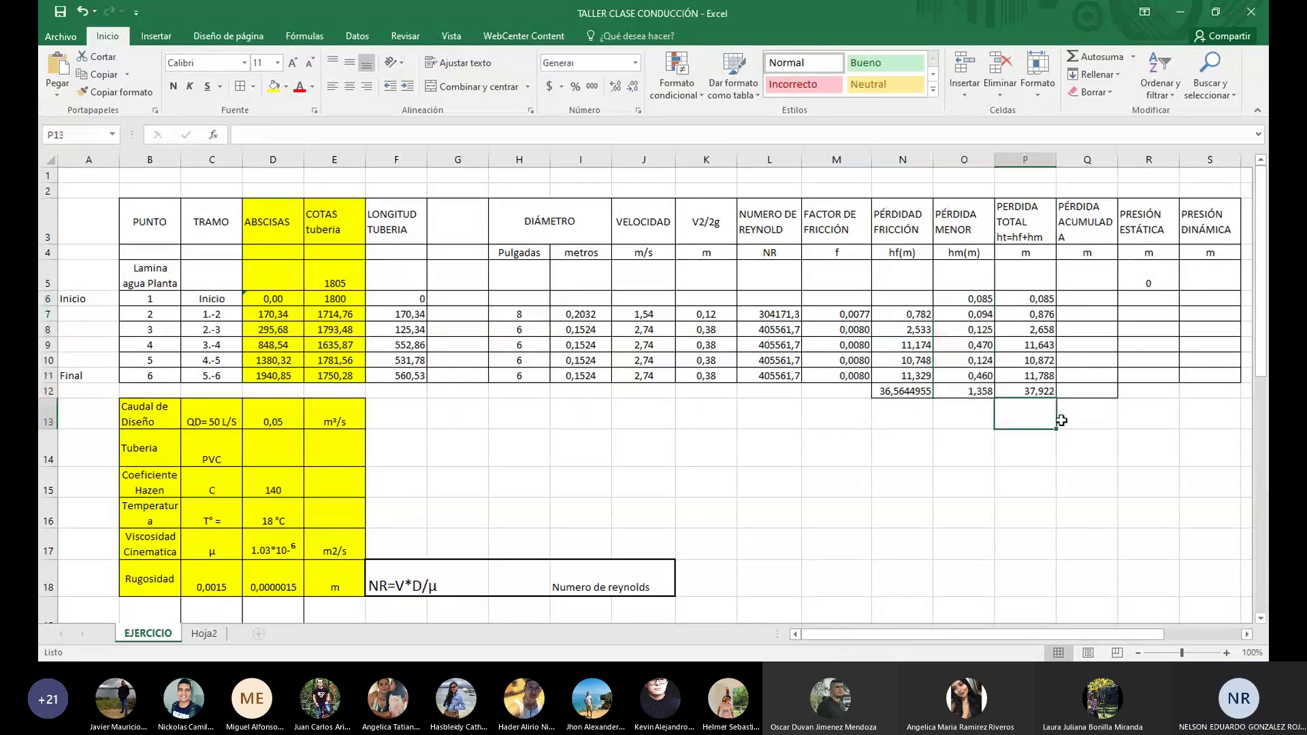
Reduce the friction loss sum in N12 to three decimal places
click(916, 389)
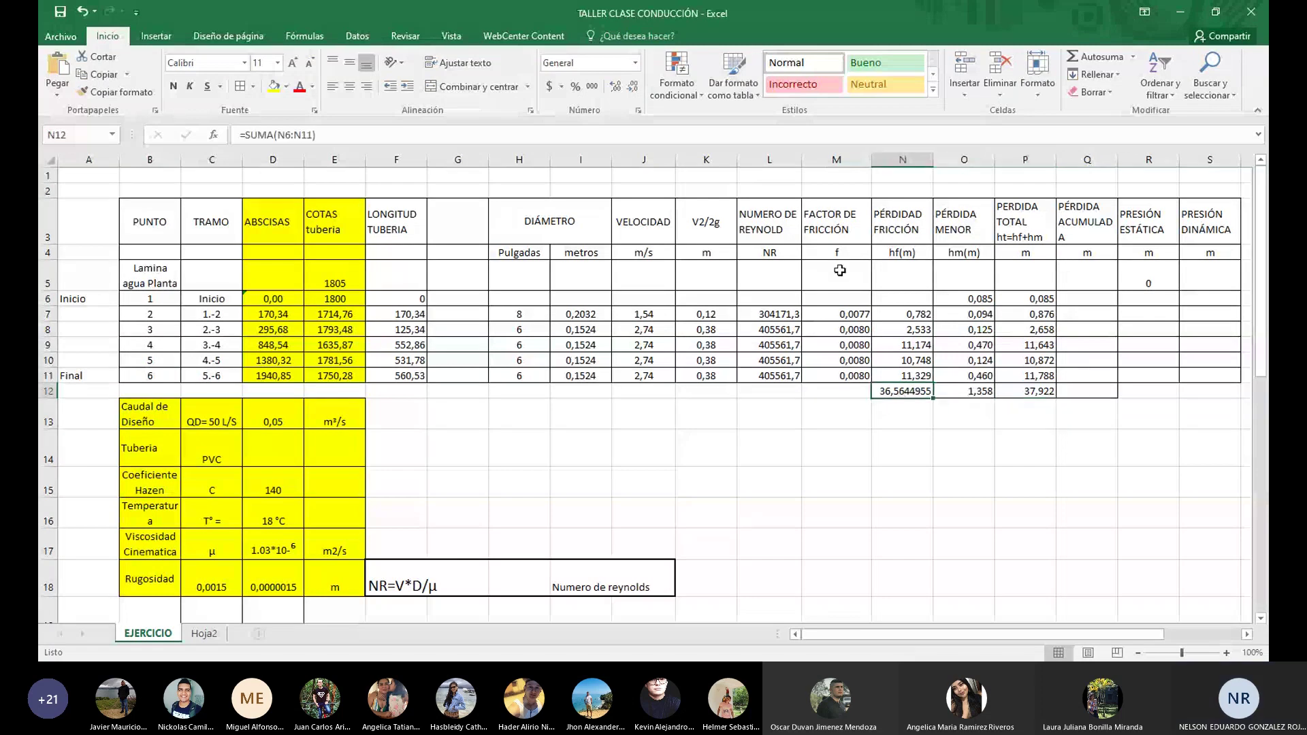
click(634, 87)
click(633, 87)
click(634, 87)
click(634, 87)
click(1102, 441)
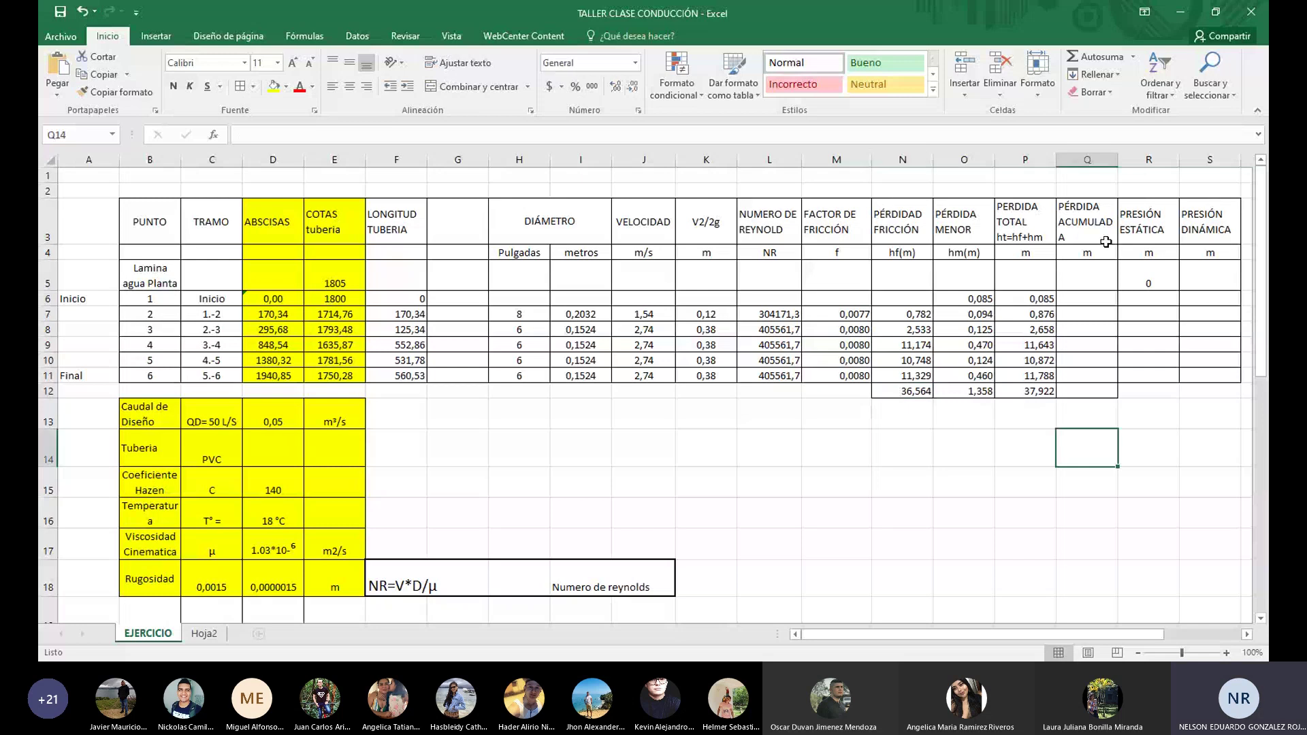
Start the PÉRDIDA ACUMULADA column by linking Q6 to the total loss of point 1 with =P6
click(1085, 299)
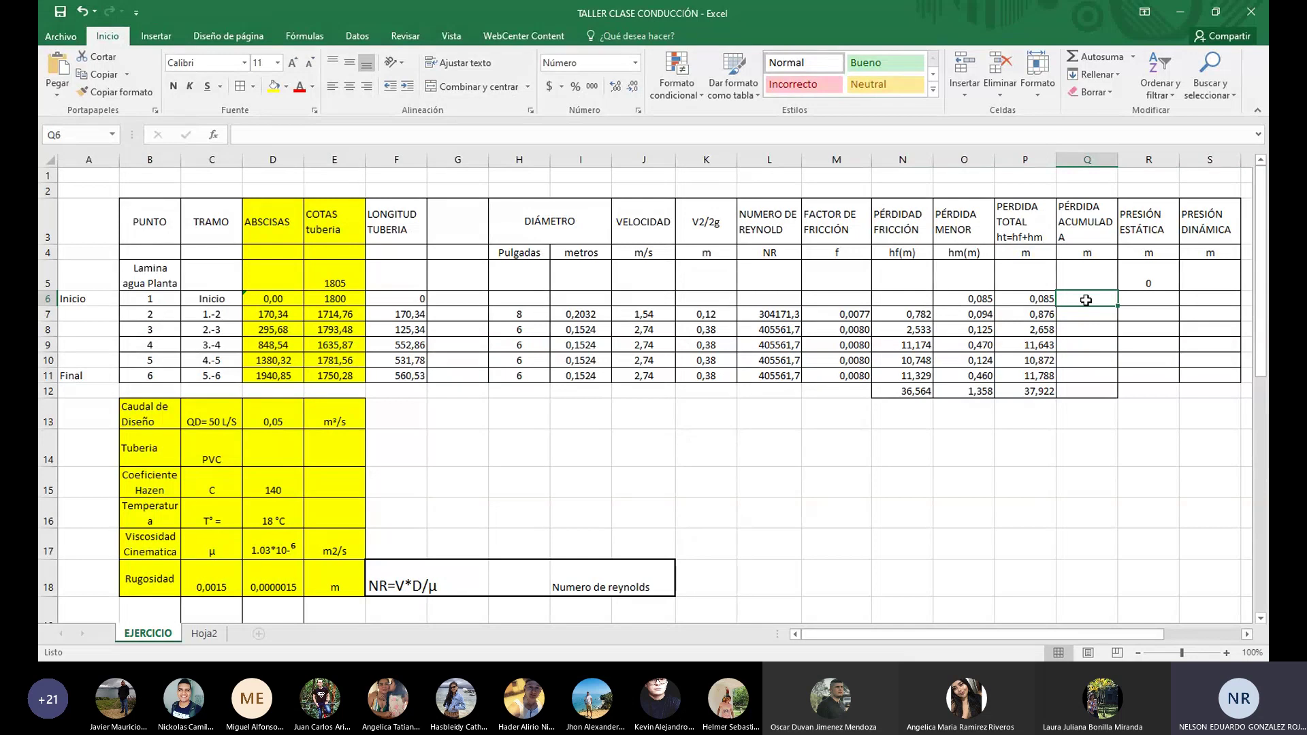
text(=)
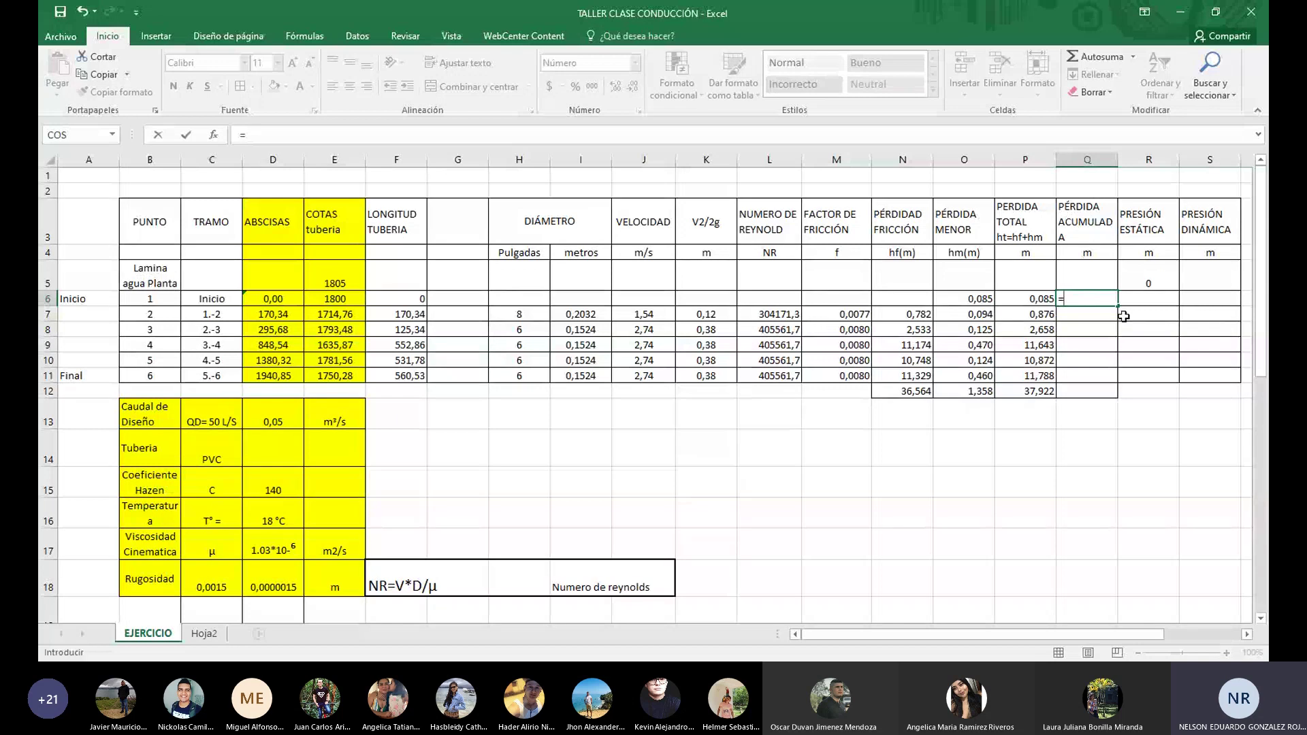
click(1036, 300)
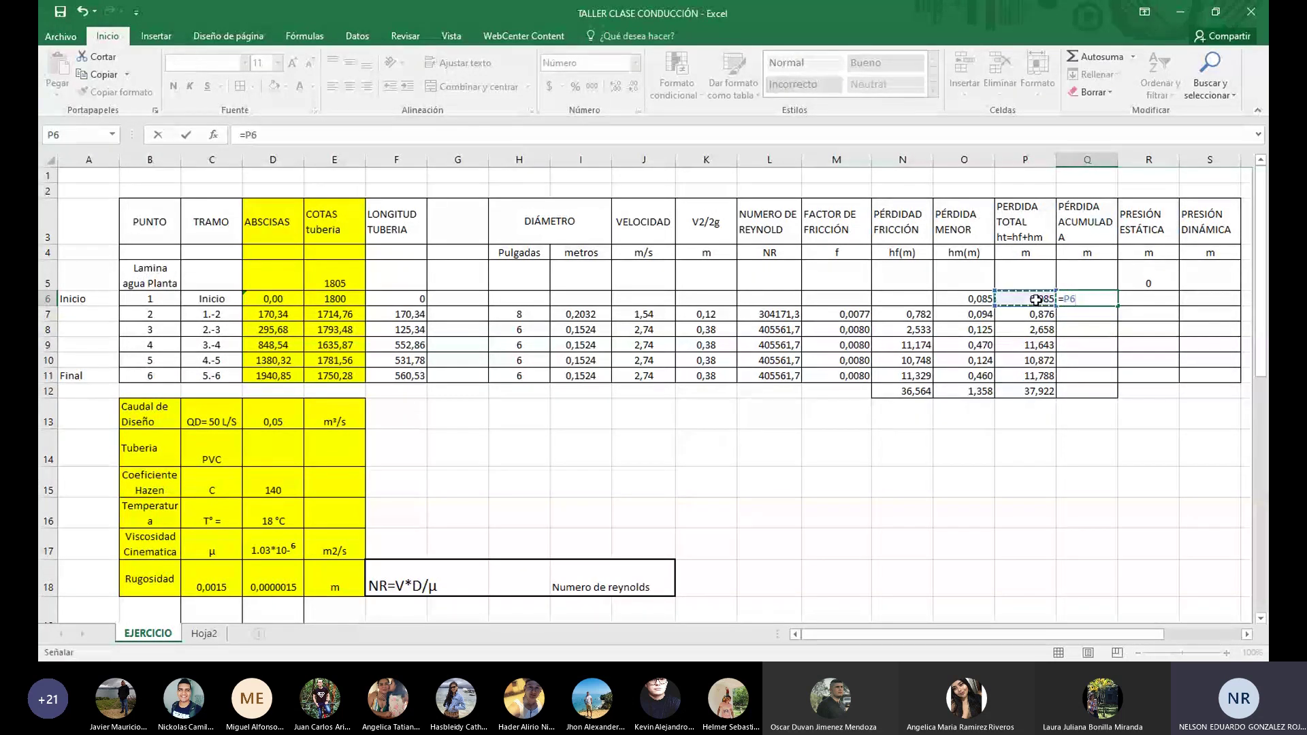
key(Return)
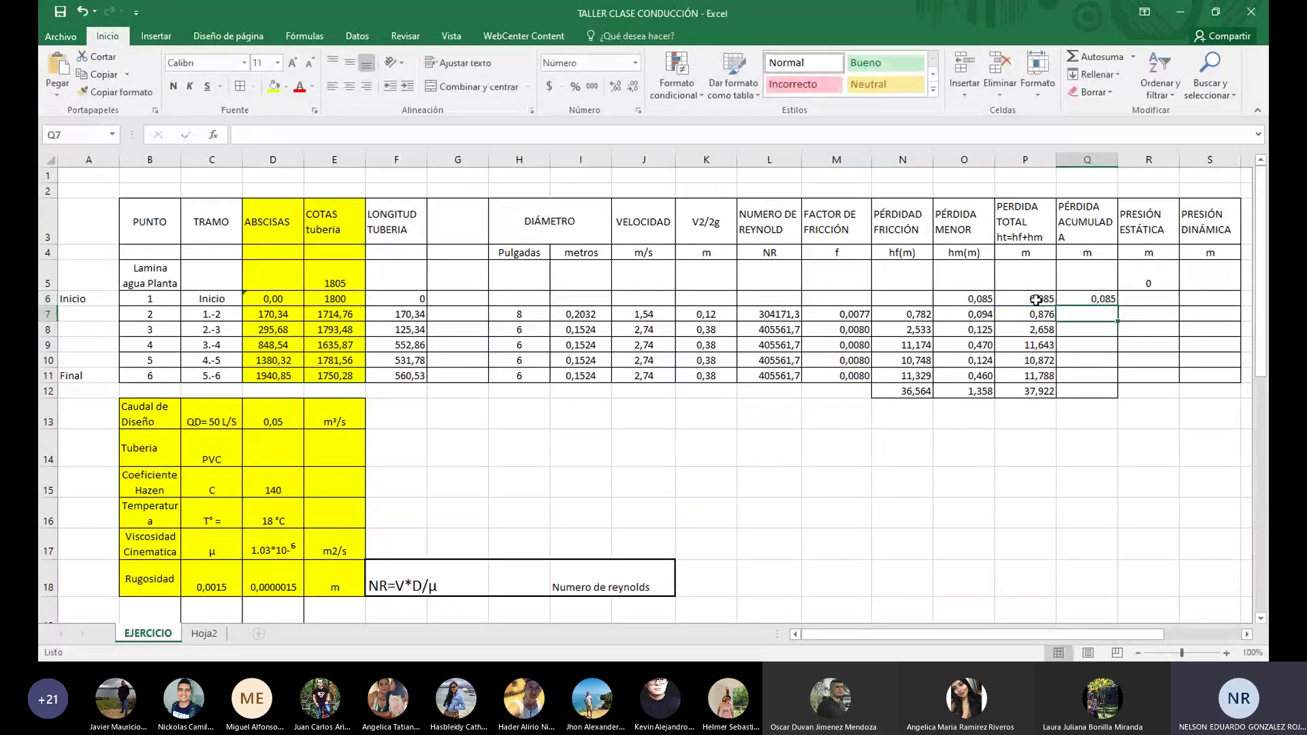
Enter the accumulated loss formula =Q6+P7 in Q7 and copy it down through Q11
text(=)
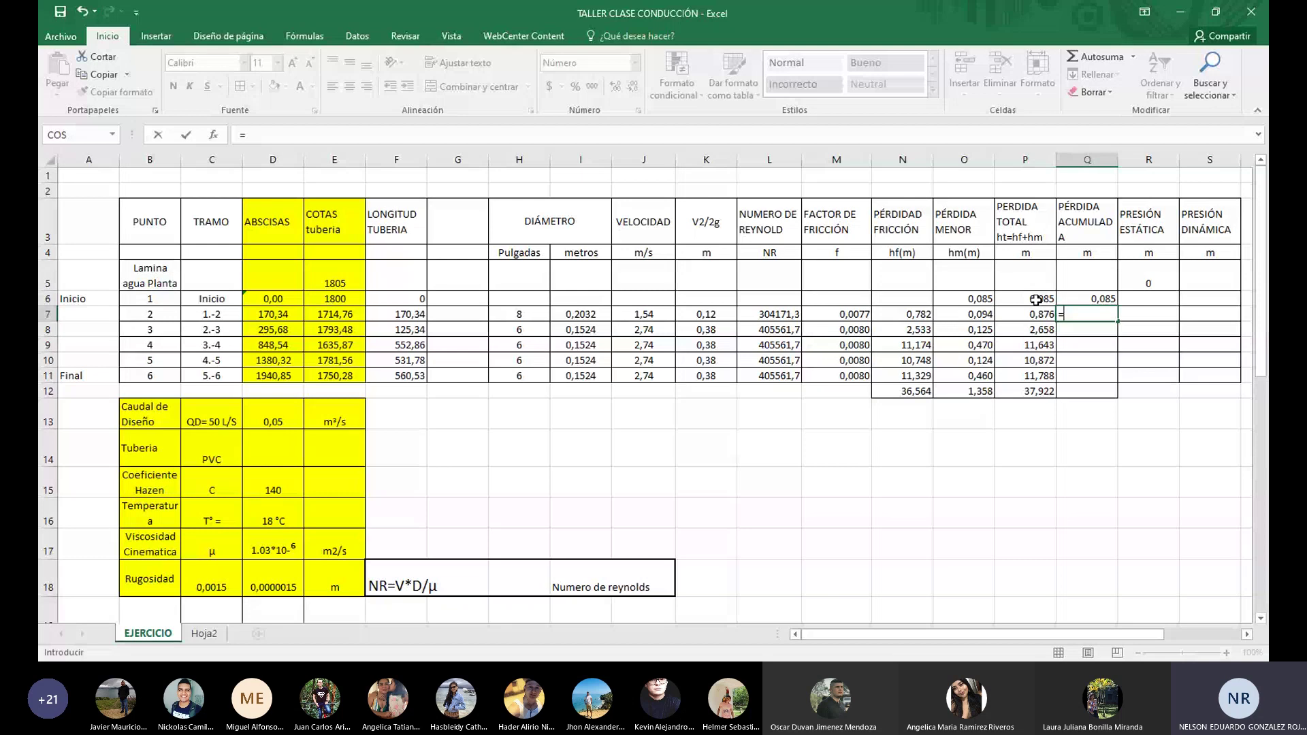
click(1102, 298)
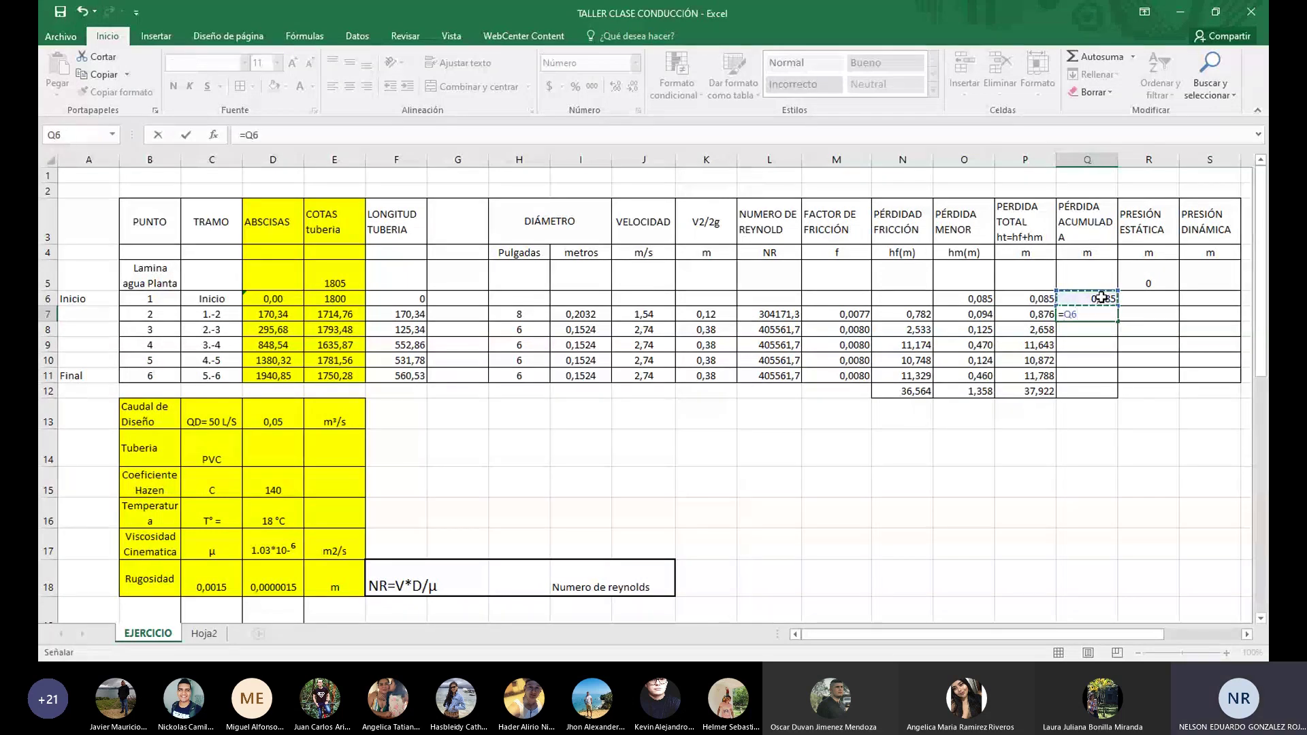
text(+)
click(1036, 314)
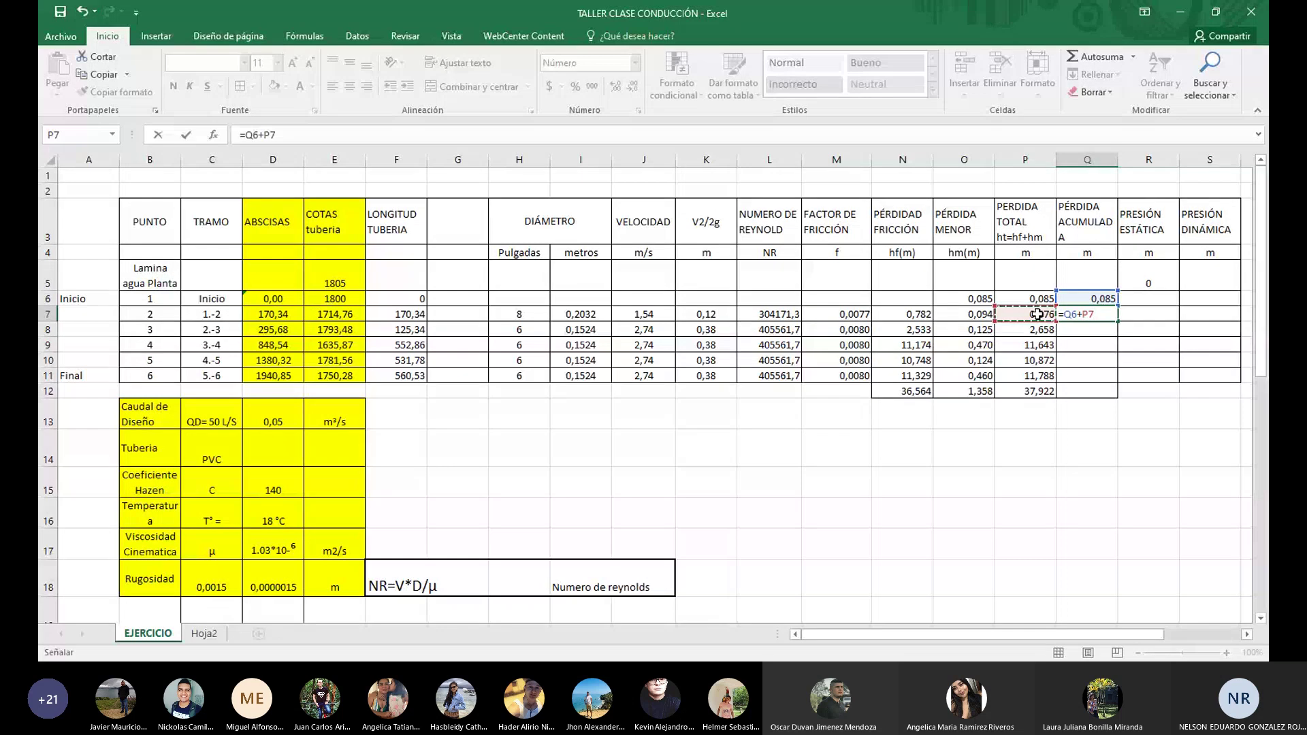
key(Return)
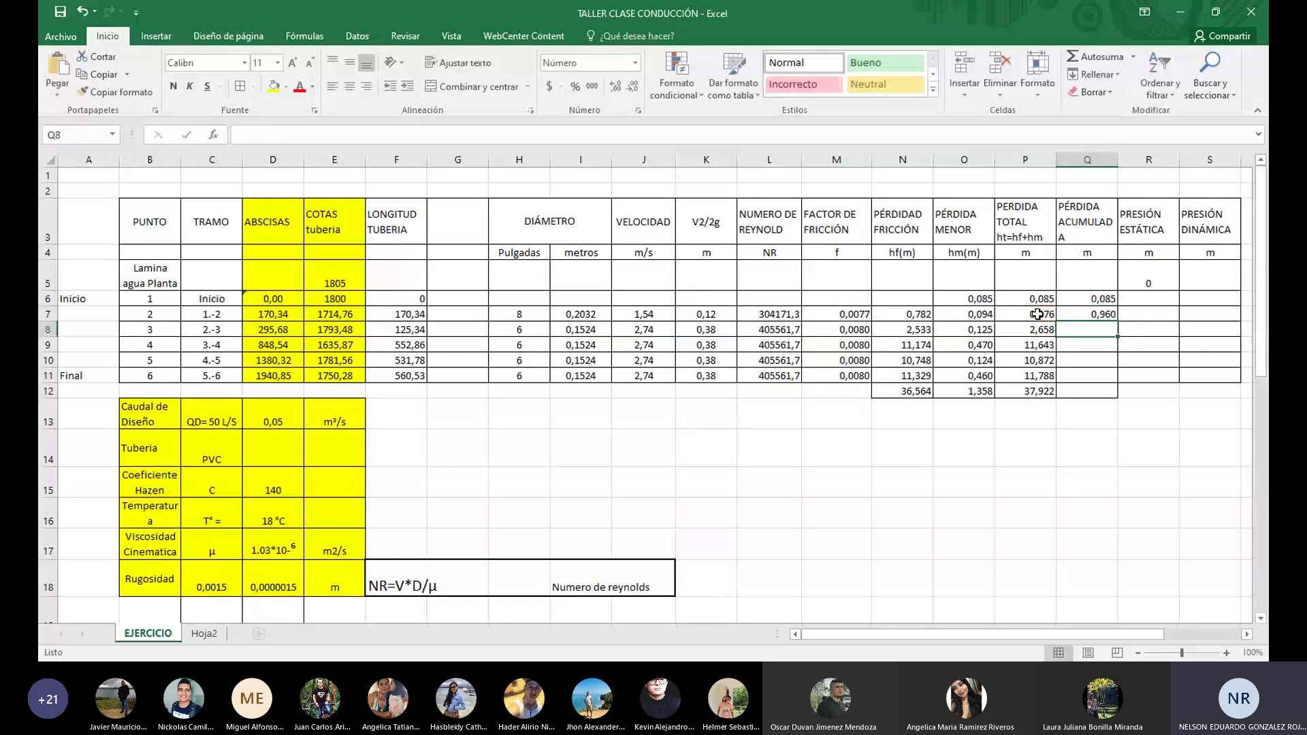
click(1106, 314)
drag(1117, 322, 1114, 390)
Review the cell references of the accumulated loss formulas in Q6, Q8, Q10 and Q11 without editing them
double_click(1108, 328)
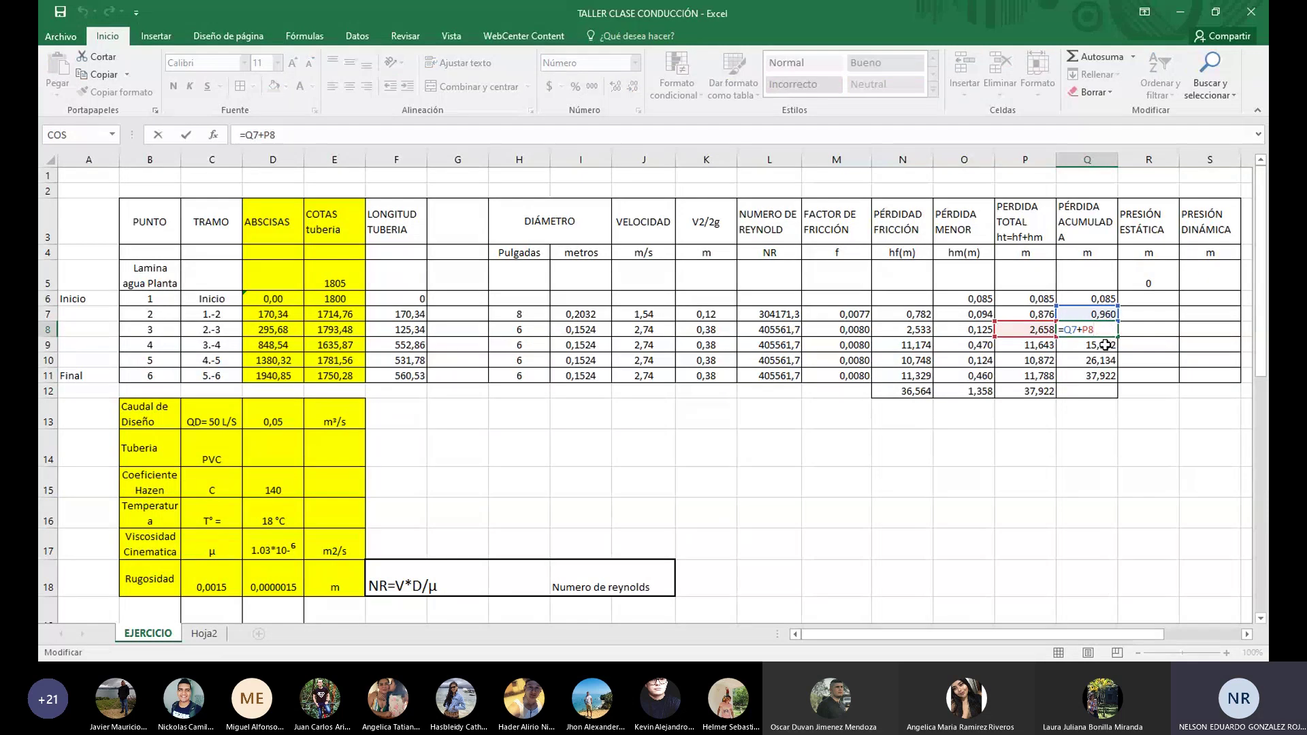
key(Escape)
click(1101, 360)
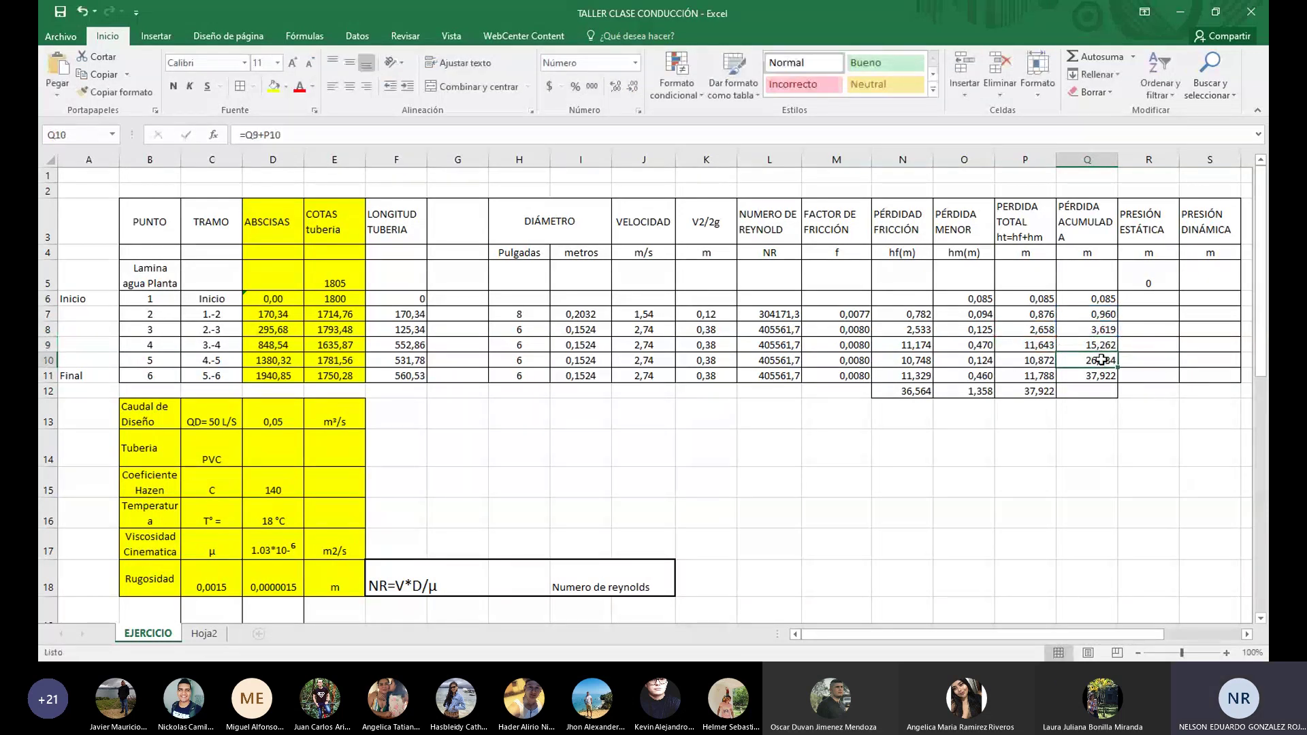
double_click(1102, 360)
double_click(1103, 376)
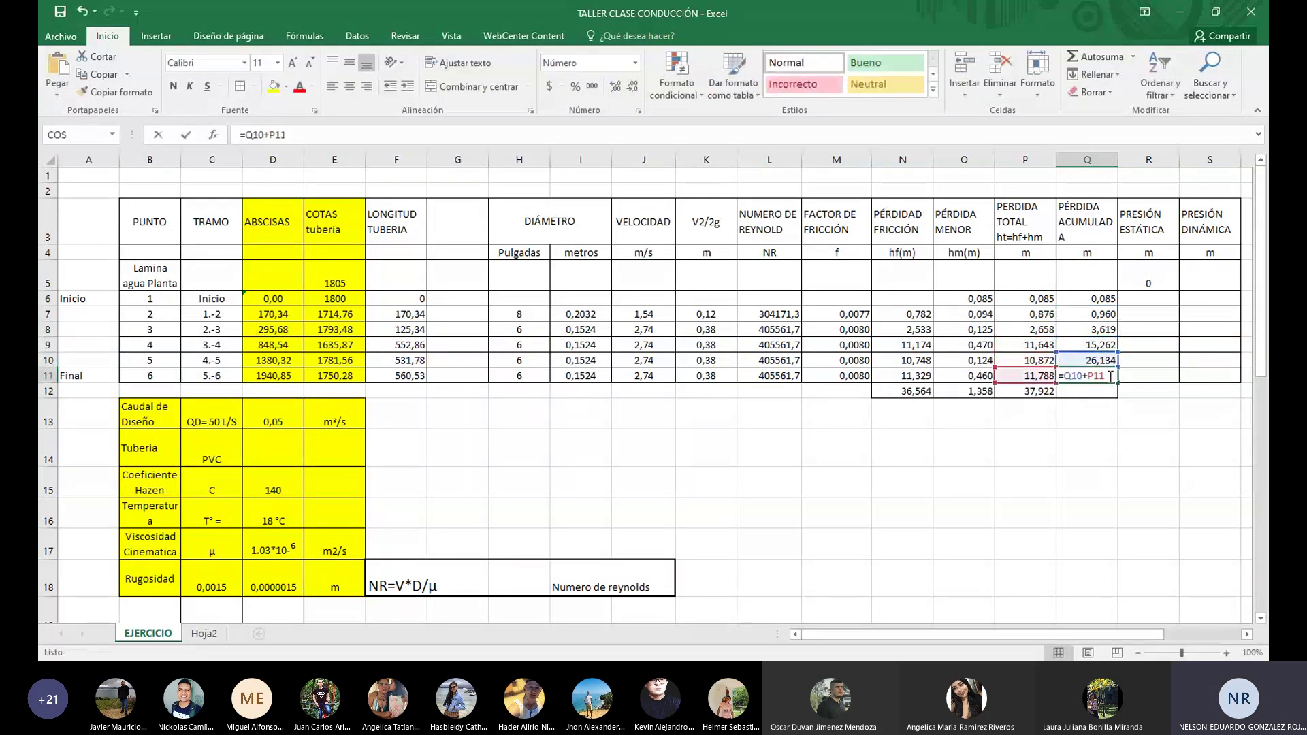
click(1148, 472)
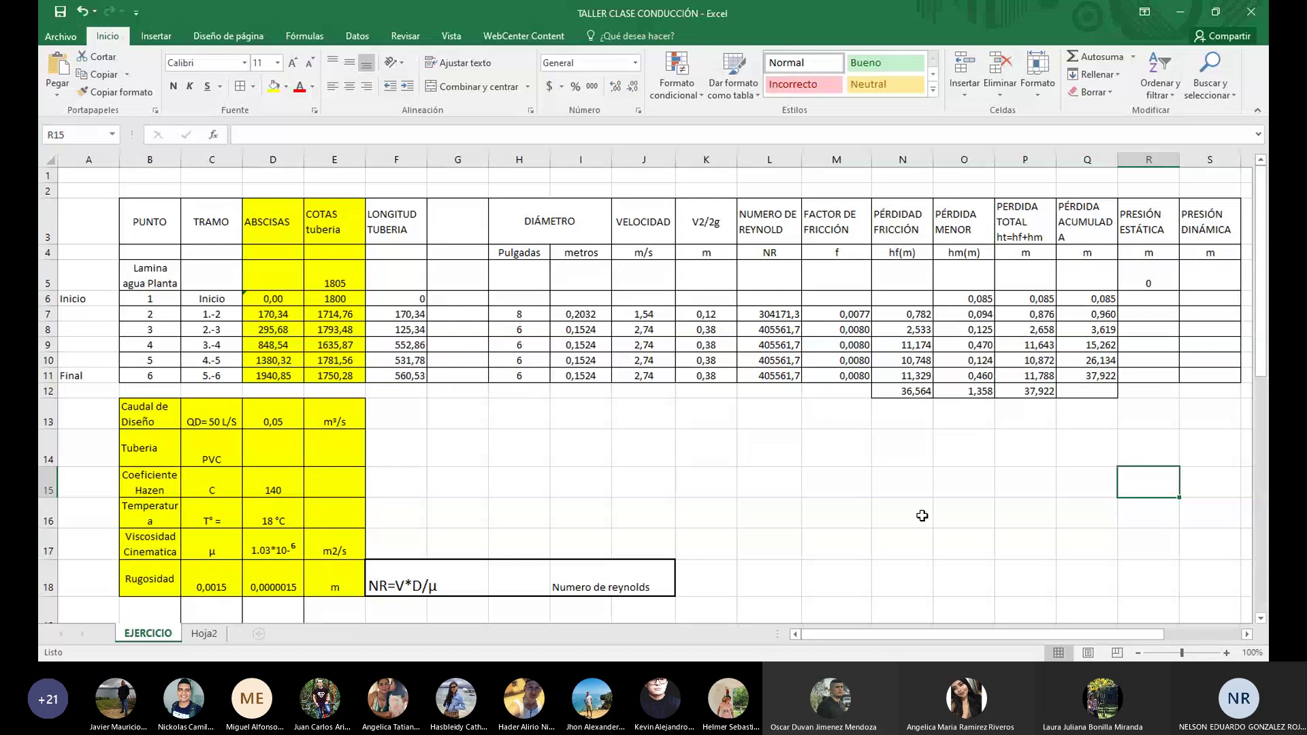
double_click(1113, 298)
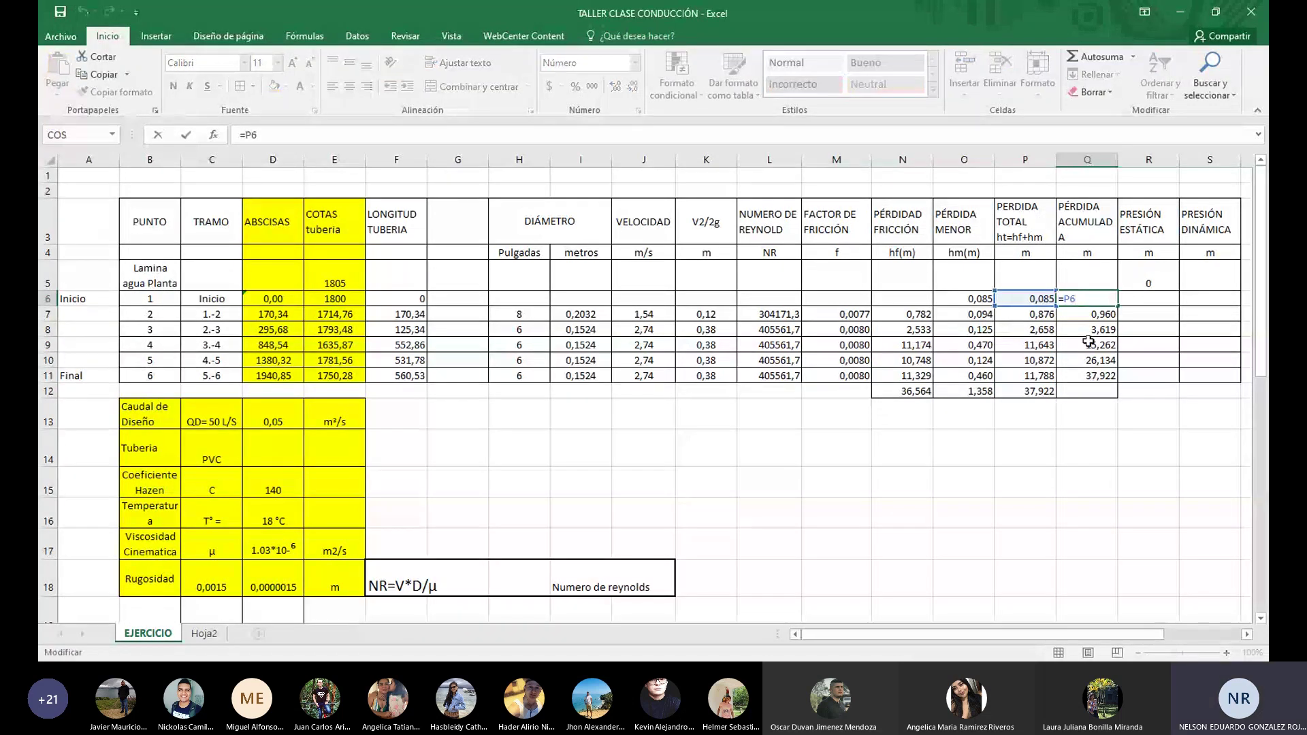
double_click(1101, 330)
click(1040, 444)
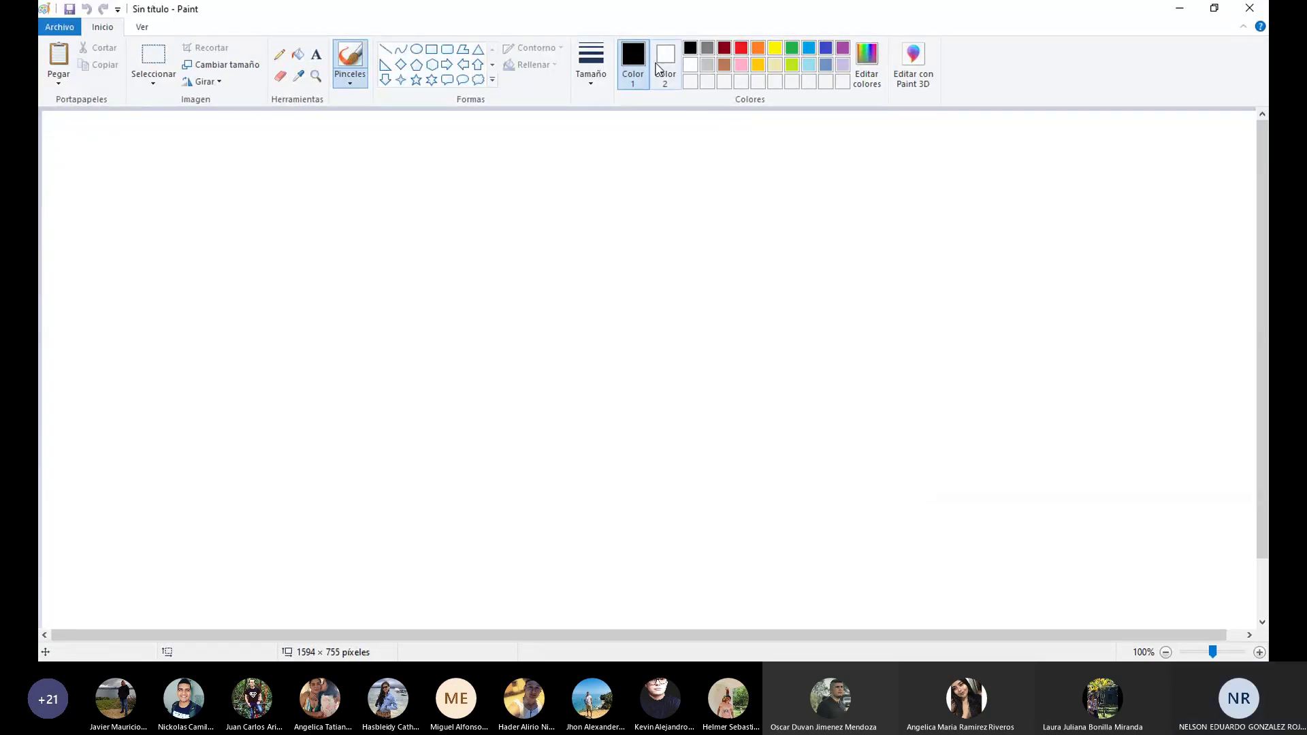
In Paint, sketch in pencil an open starting tank and a zigzag pipeline profile descending and rising from its lower right corner
click(280, 56)
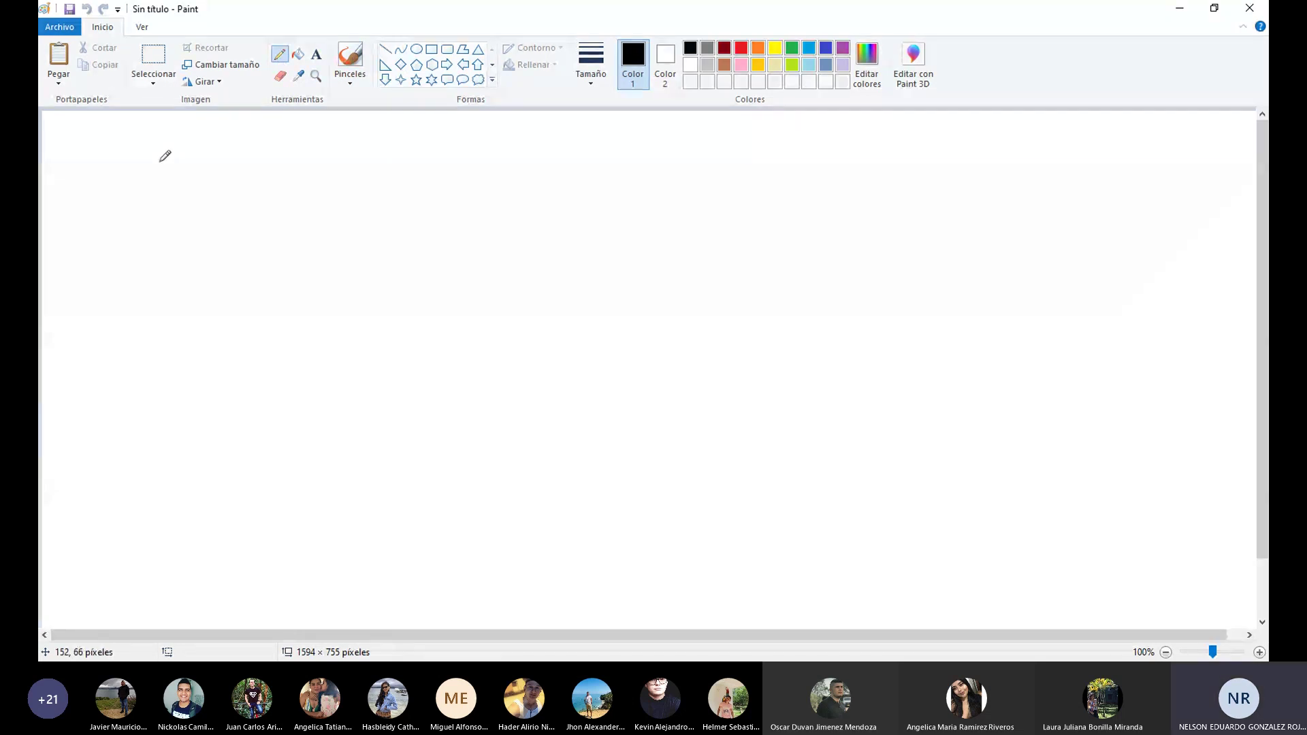
mouse_move(160, 159)
mouse_down()
mouse_move(148, 224)
mouse_move(213, 225)
mouse_move(229, 219)
mouse_move(235, 156)
mouse_up()
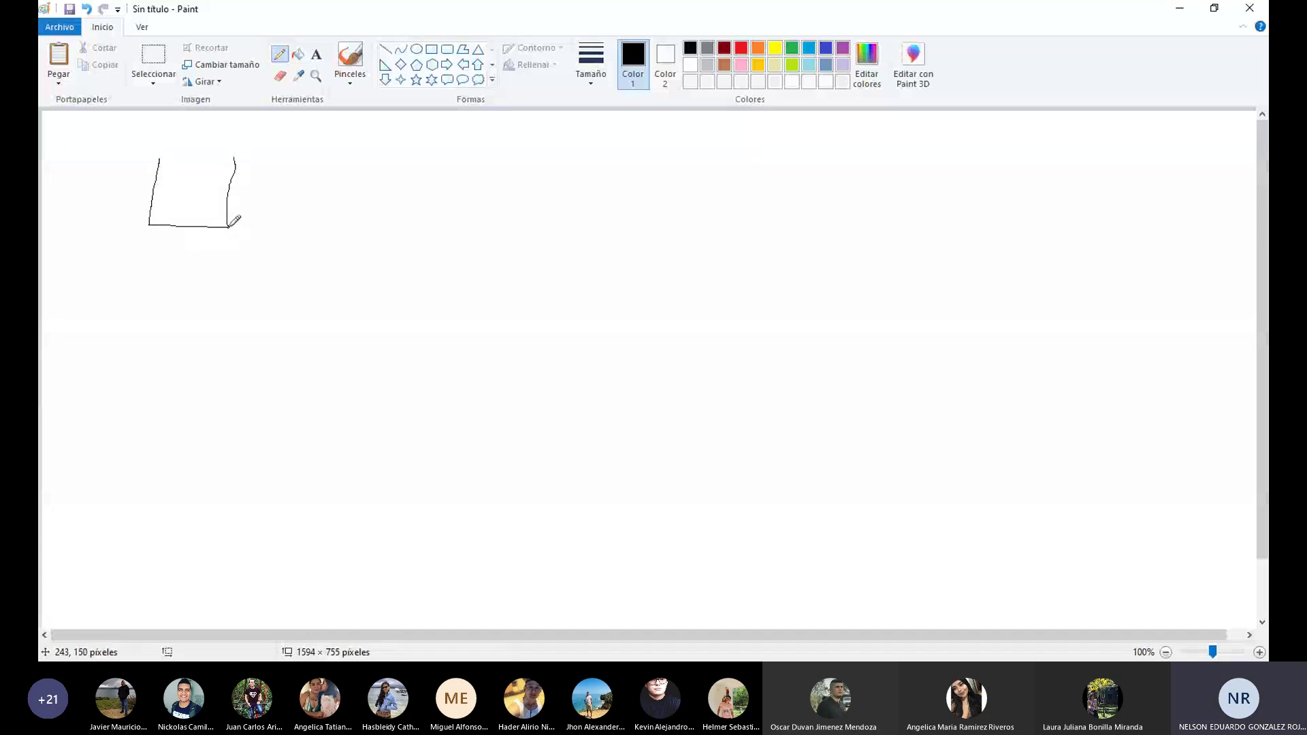
mouse_move(228, 226)
mouse_down()
mouse_move(376, 370)
mouse_move(483, 259)
mouse_move(548, 369)
mouse_move(642, 451)
mouse_move(750, 226)
mouse_up()
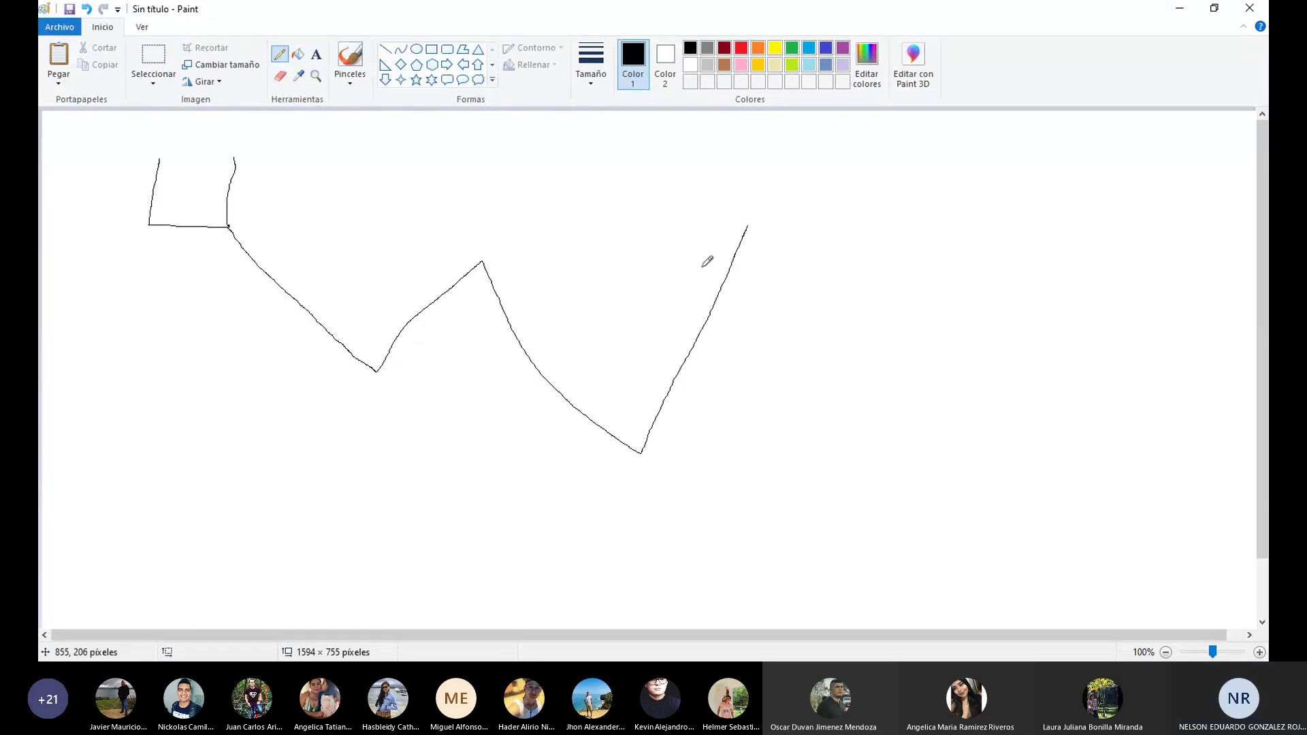
Erase the tip of the profile's last rise, extend the pipeline with a gentle downward slope and draw an open tank at its end
click(280, 78)
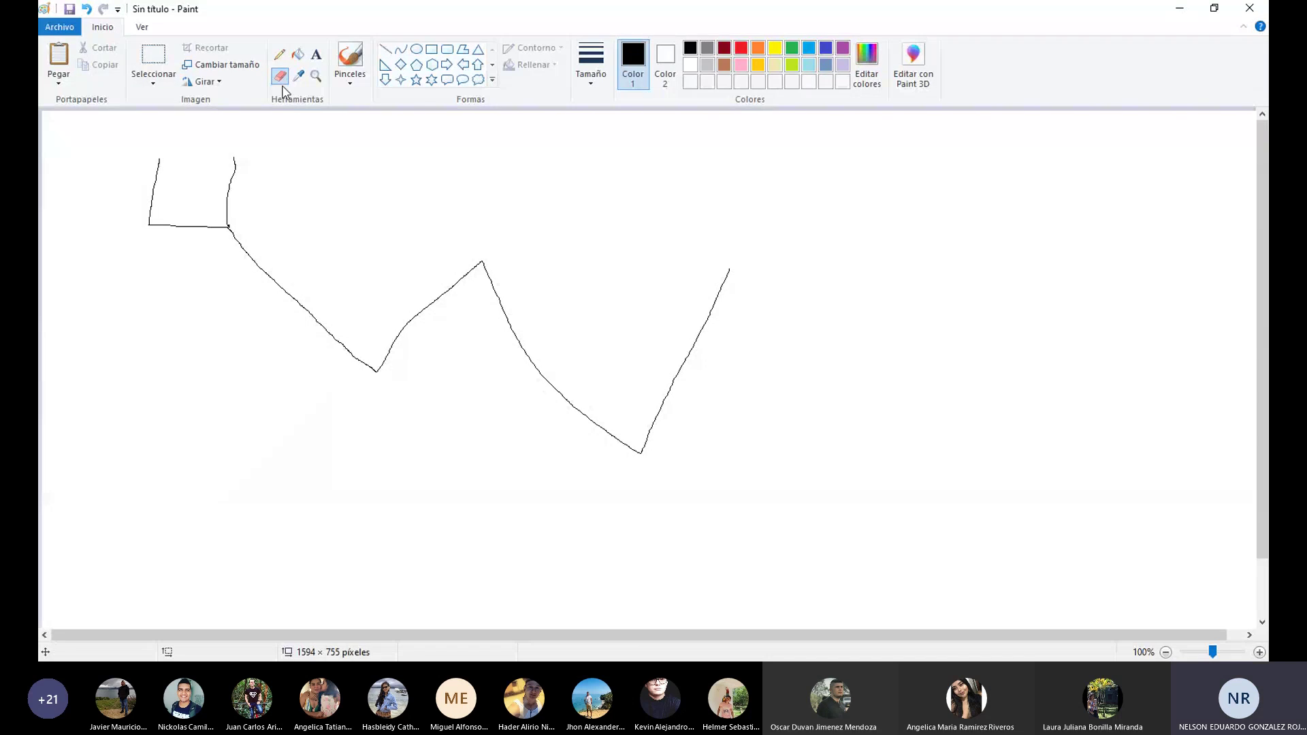
click(279, 55)
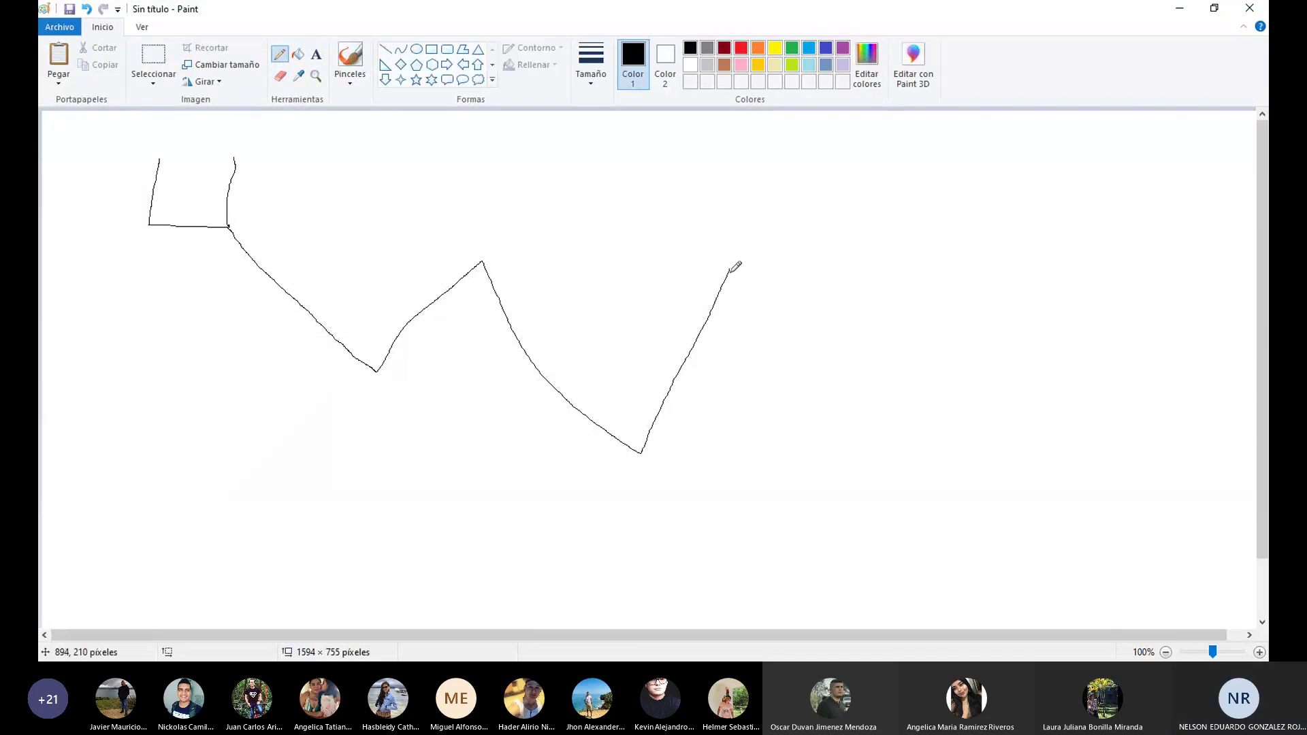
drag(730, 271, 946, 324)
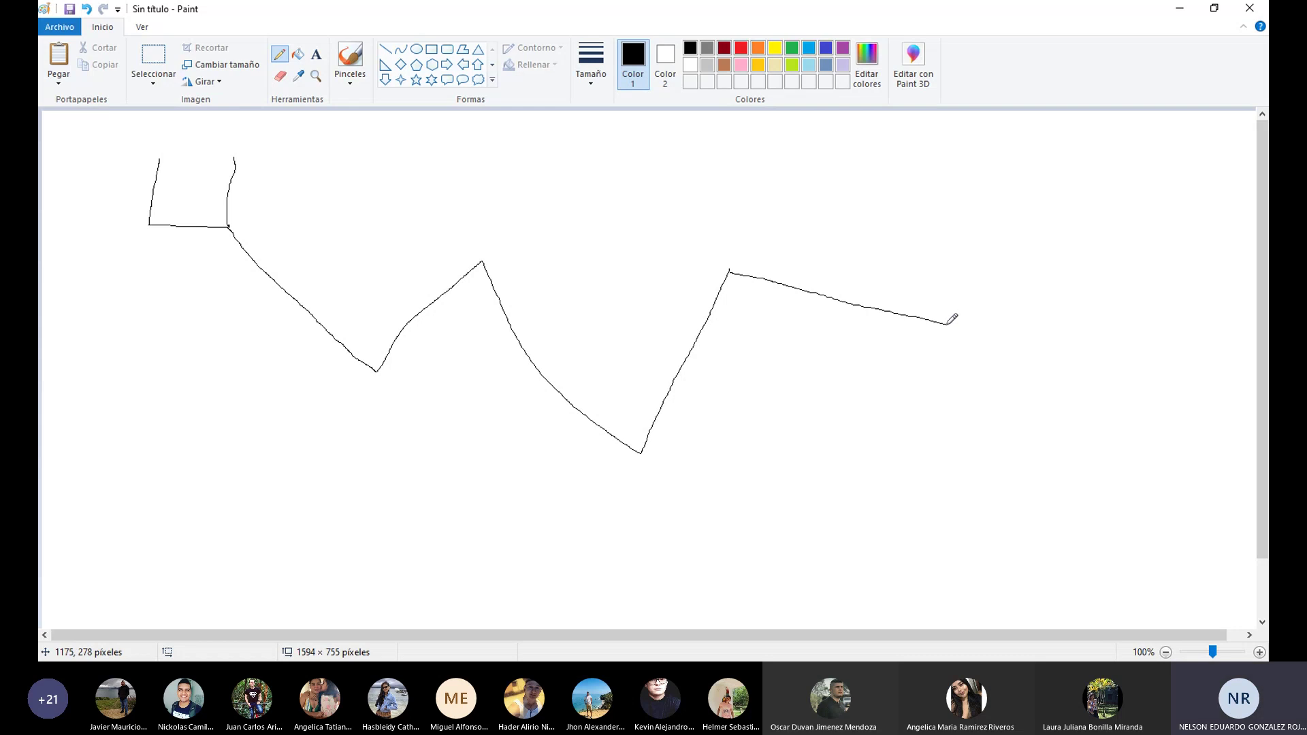
mouse_move(942, 278)
mouse_down()
mouse_move(946, 321)
mouse_move(1021, 333)
mouse_move(1008, 277)
mouse_up()
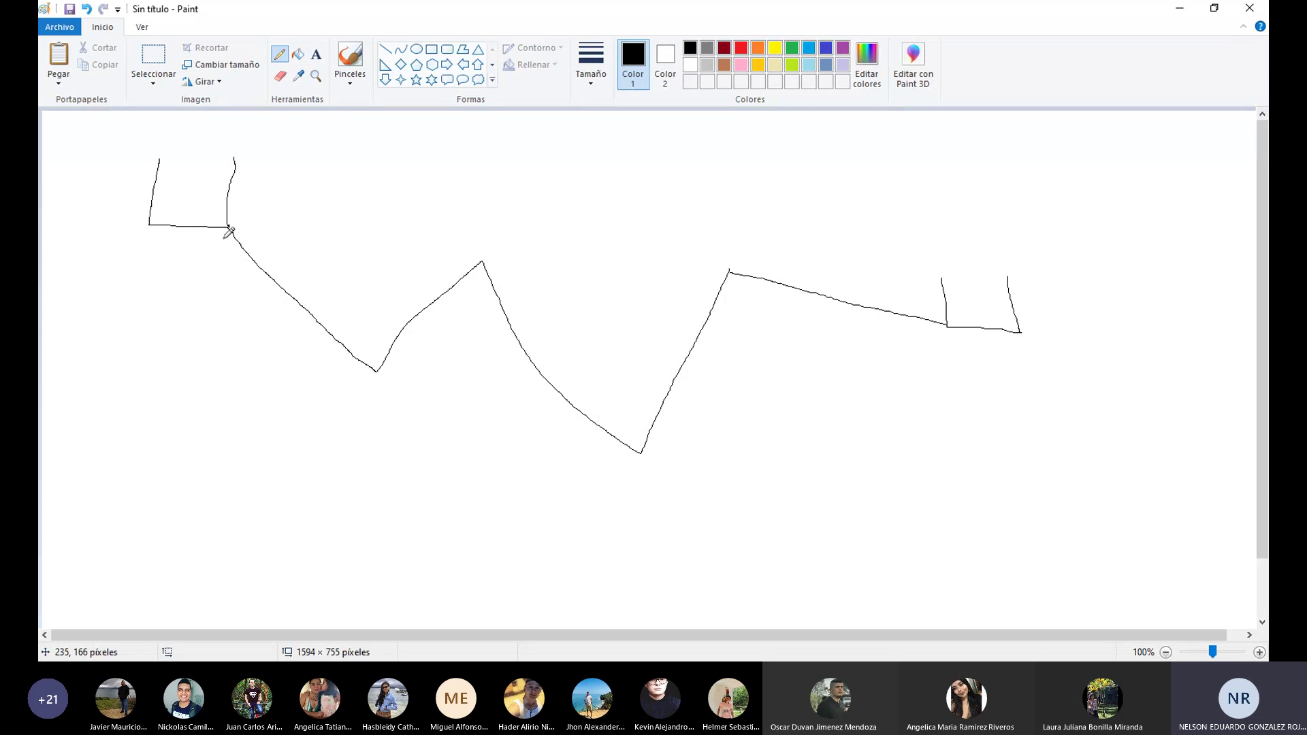
Handwrite the numbers 1 to 6 beside the pipeline's vertices, from the starting tank's outlet to the end tank
drag(224, 239, 225, 257)
drag(365, 385, 392, 406)
drag(475, 282, 465, 308)
mouse_move(645, 473)
mouse_down()
mouse_move(648, 488)
mouse_move(662, 484)
mouse_up()
mouse_move(733, 292)
mouse_down()
mouse_move(720, 318)
mouse_move(741, 293)
mouse_up()
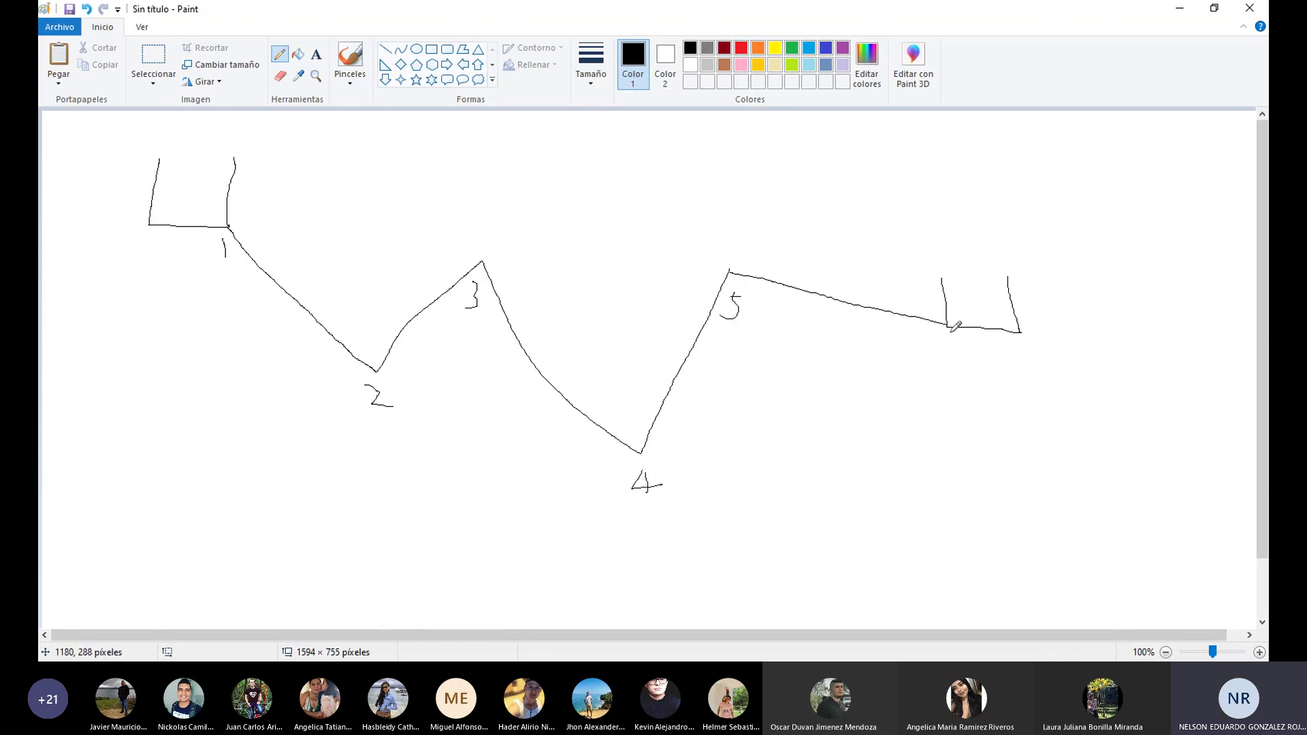
drag(942, 335, 938, 347)
Draw turquoise water surfaces in both tanks and handwrite 1805 above and 1800 below the starting tank
click(809, 49)
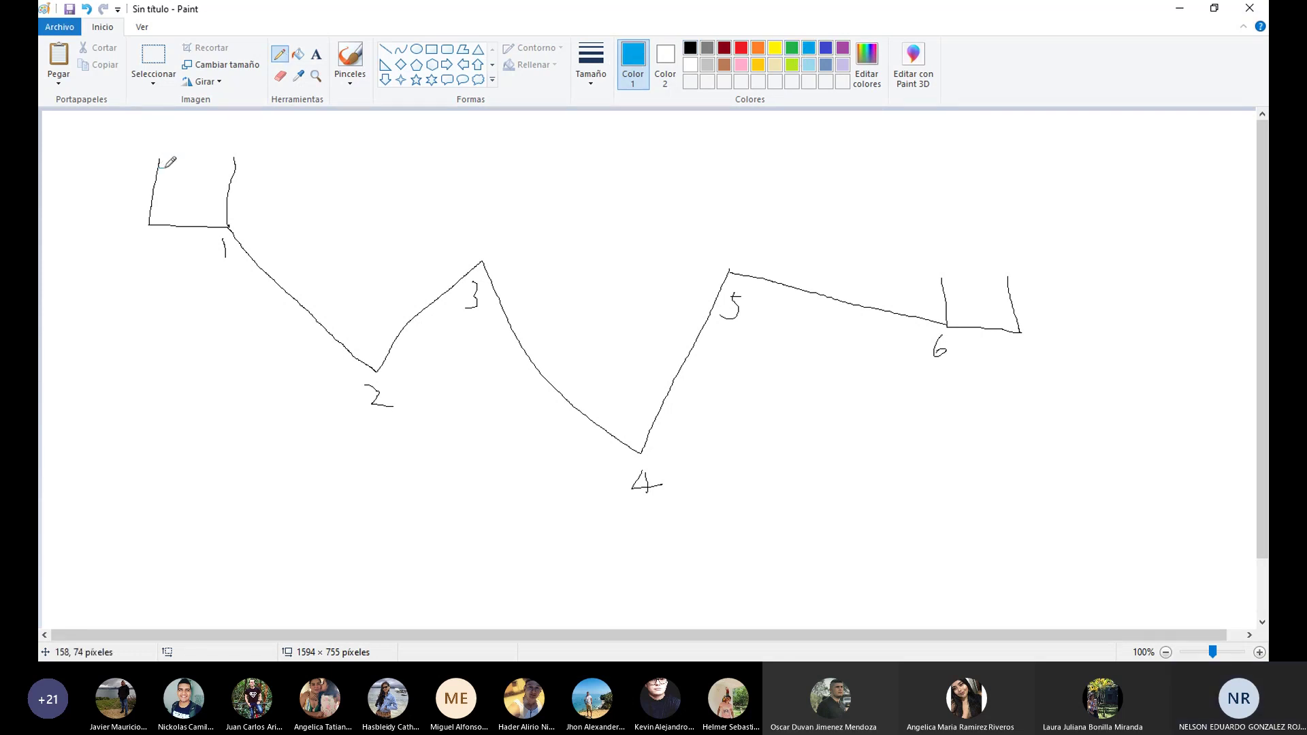
drag(159, 168, 238, 168)
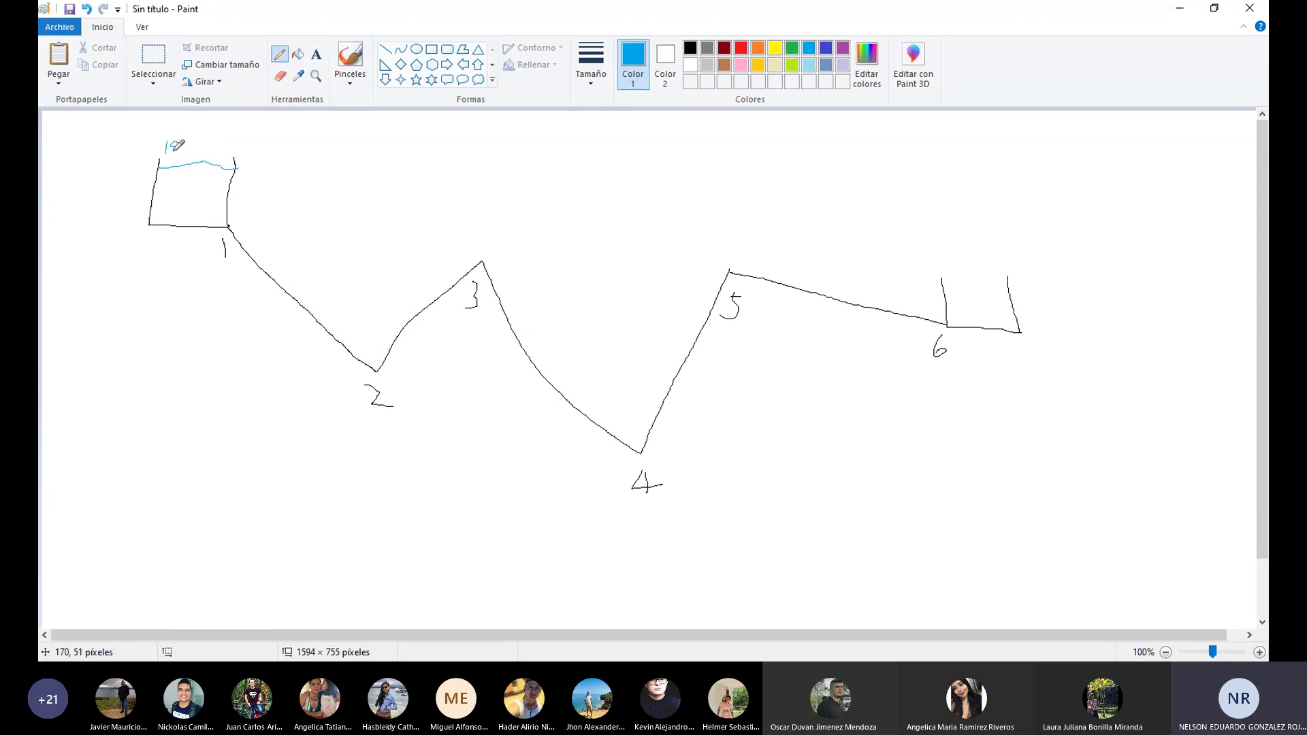
drag(174, 144, 202, 151)
mouse_move(152, 245)
mouse_down()
mouse_move(151, 256)
mouse_move(194, 249)
mouse_up()
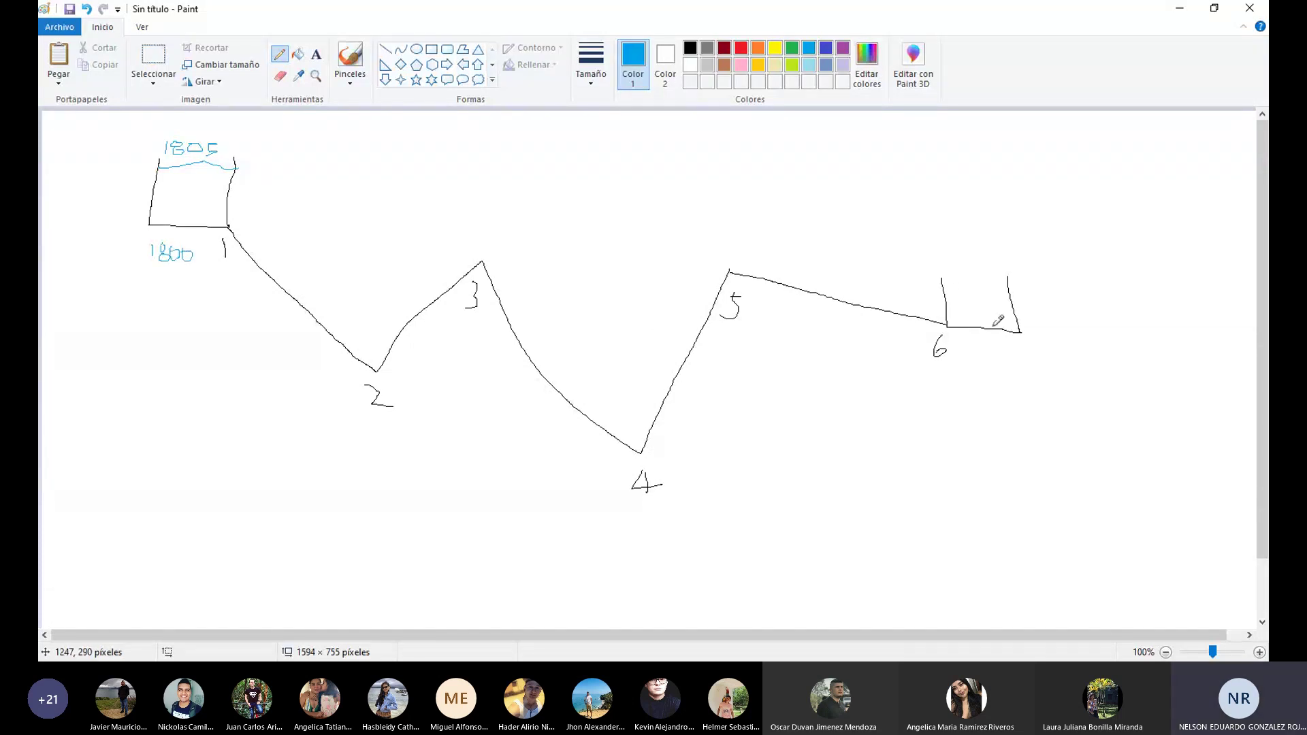
drag(946, 293, 1016, 294)
Draw a long-dashed turquoise horizontal line from the starting tank's water surface to above the end tank and label it P.E.P
mouse_move(237, 167)
mouse_down()
mouse_move(997, 171)
mouse_move(1024, 132)
mouse_move(1014, 147)
mouse_up()
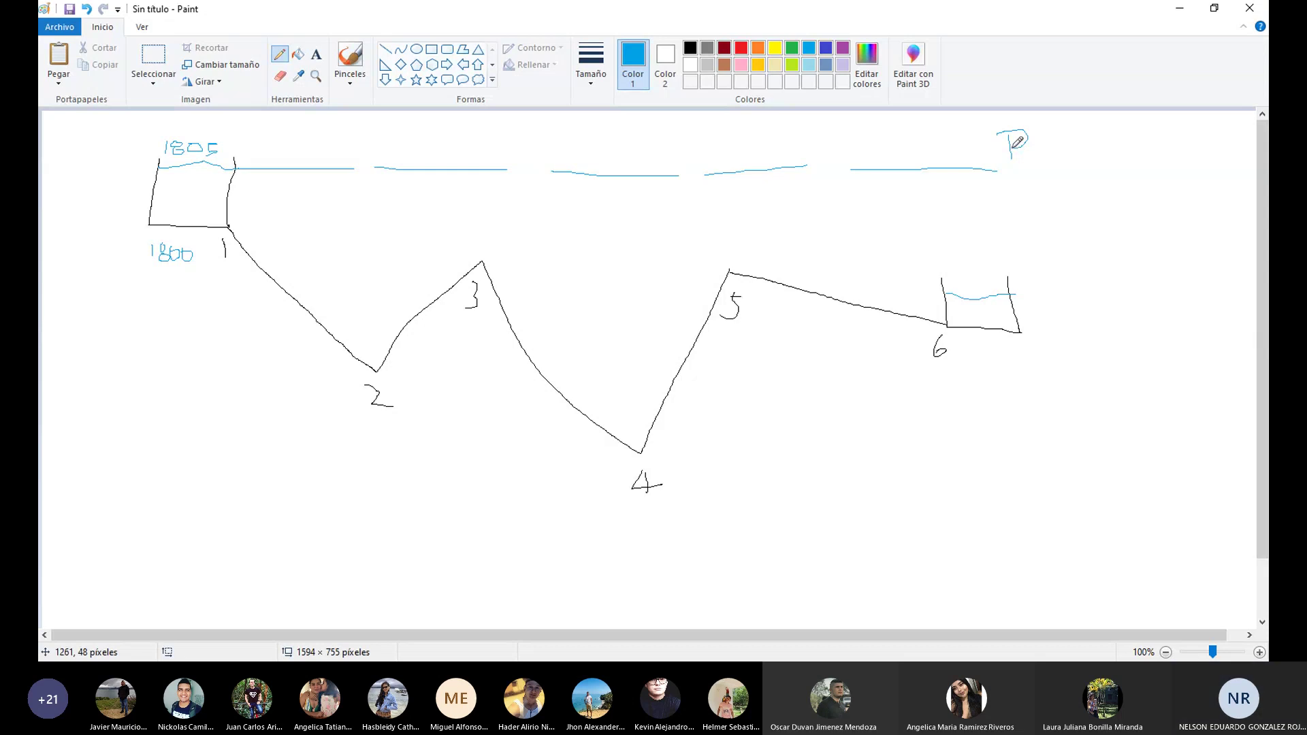
click(1034, 155)
drag(1075, 132, 1076, 154)
mouse_move(1054, 142)
mouse_down()
mouse_move(1092, 159)
mouse_move(1093, 145)
mouse_up()
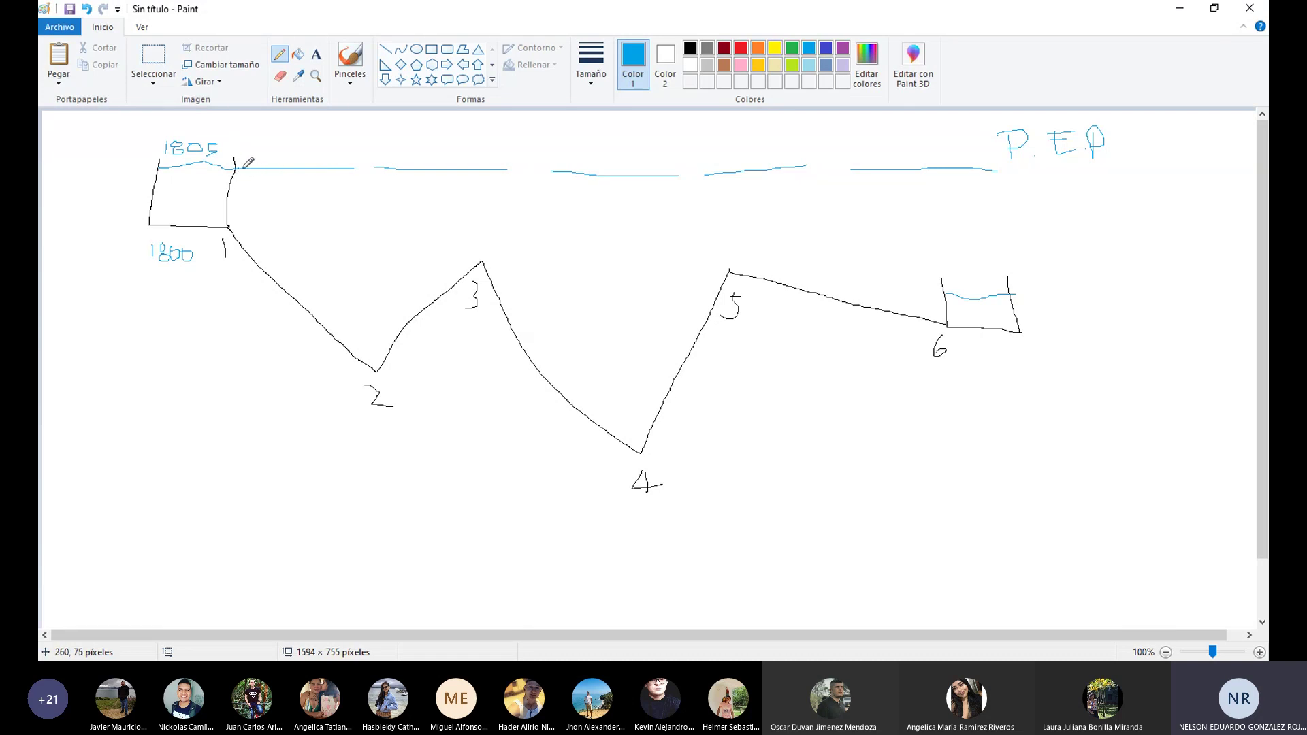
Draw vertical dimension lines with tick marks from the dashed P.E.P line down to points 1, 2 and 3
drag(230, 226, 260, 231)
mouse_move(260, 166)
mouse_down()
mouse_move(247, 238)
mouse_move(269, 225)
mouse_up()
drag(256, 172, 273, 162)
mouse_move(374, 164)
mouse_down()
mouse_move(376, 371)
mouse_move(392, 377)
mouse_up()
mouse_move(372, 168)
mouse_down()
mouse_move(389, 166)
mouse_move(365, 181)
mouse_up()
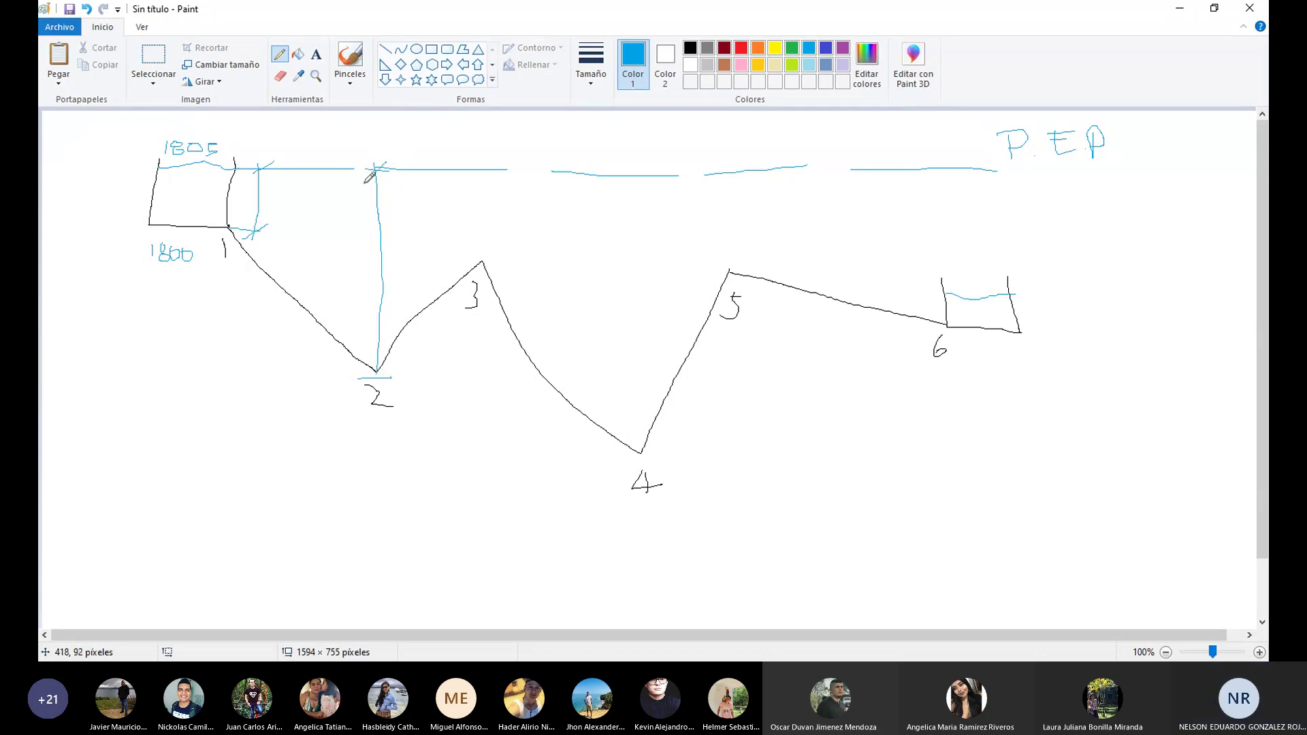
mouse_move(483, 169)
mouse_down()
mouse_move(480, 256)
mouse_move(509, 268)
mouse_up()
drag(487, 164, 464, 182)
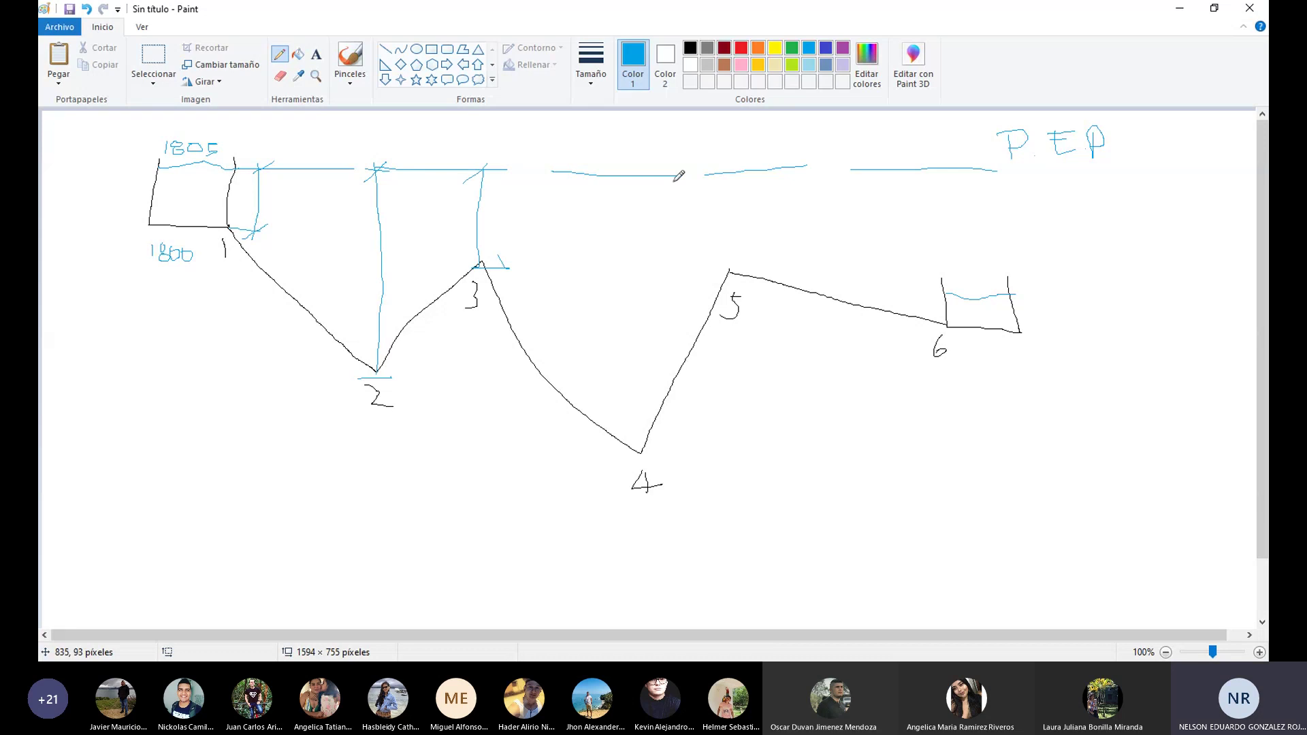
drag(618, 165, 632, 407)
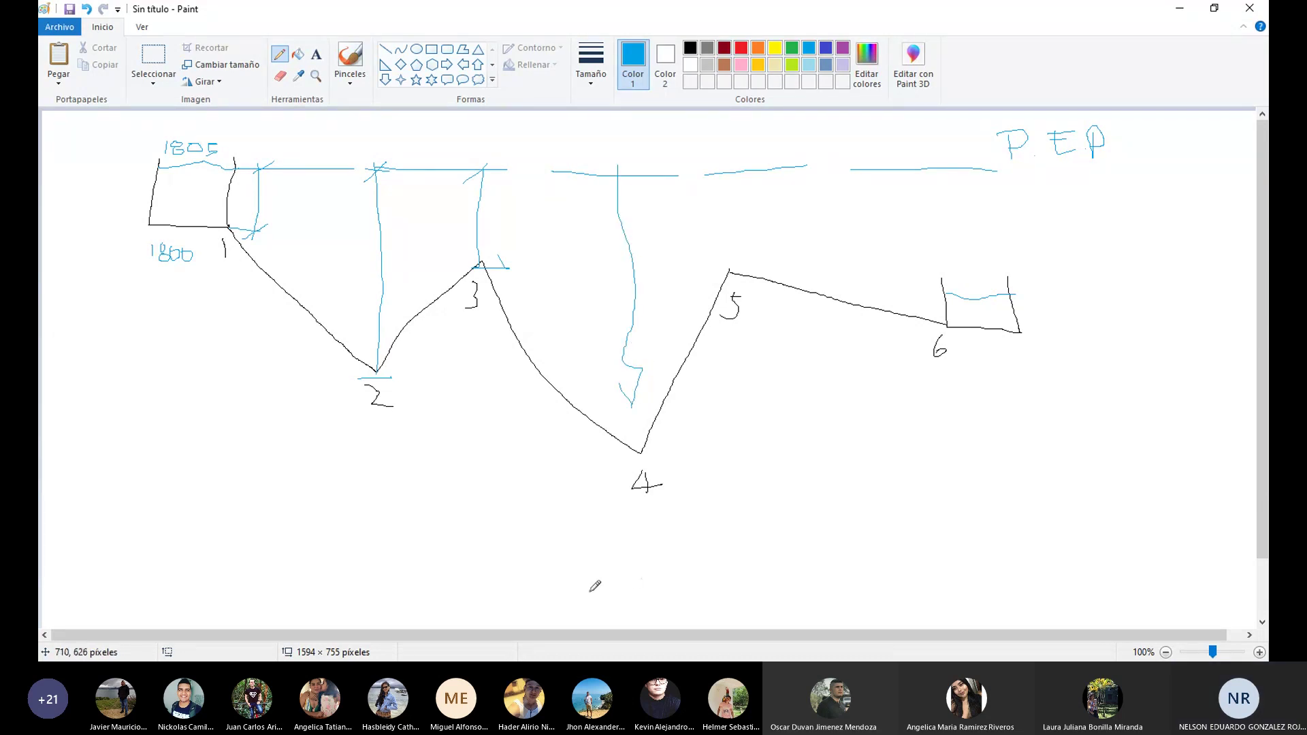
click(280, 77)
drag(621, 167, 616, 204)
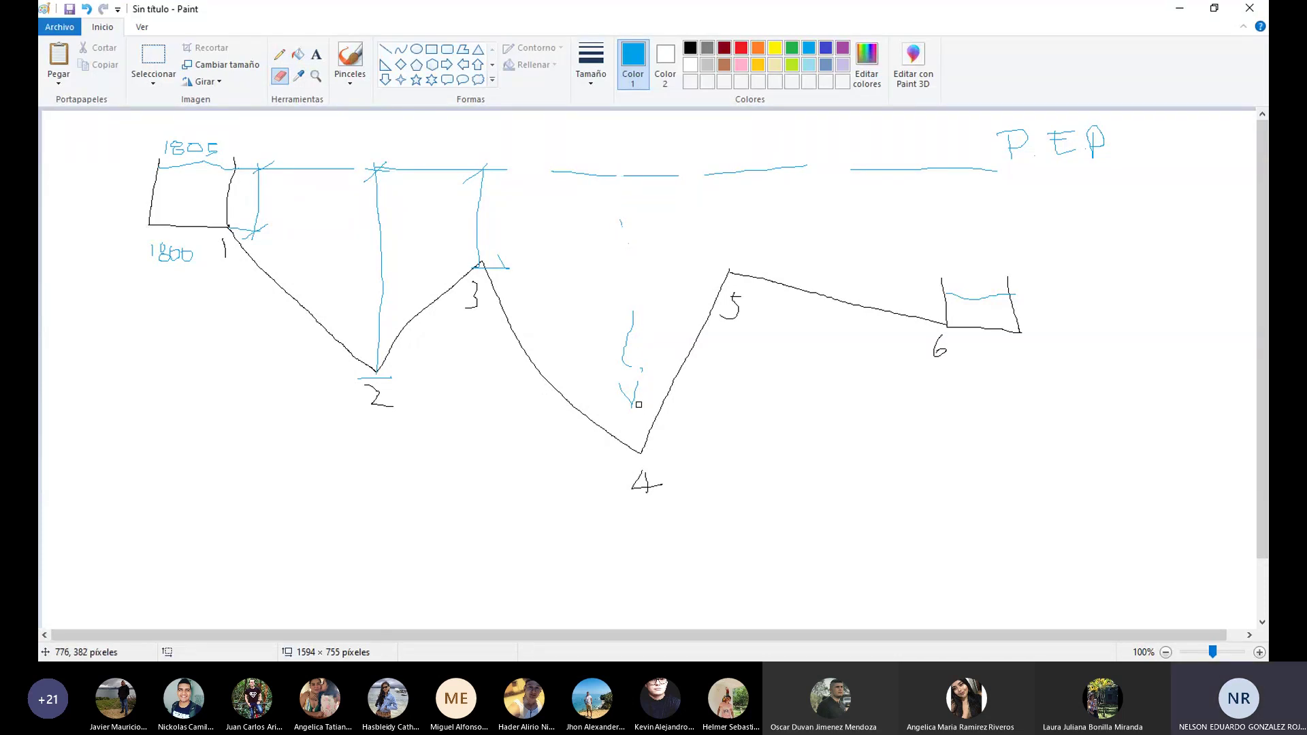
drag(628, 410, 639, 371)
Pencil vertical dimension lines from the dashed P.E.P line down to points 4, 5 and 6
click(281, 56)
click(281, 55)
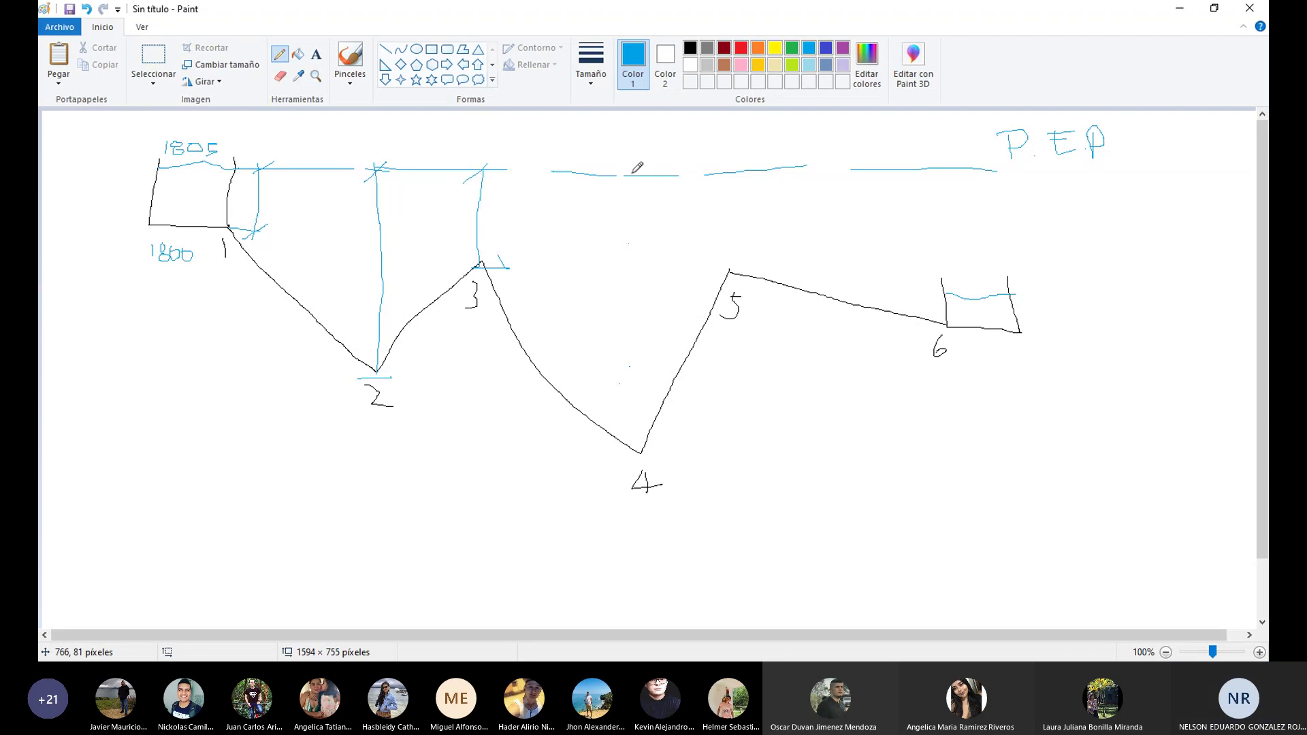
mouse_move(627, 174)
mouse_down()
mouse_move(625, 449)
mouse_move(652, 448)
mouse_up()
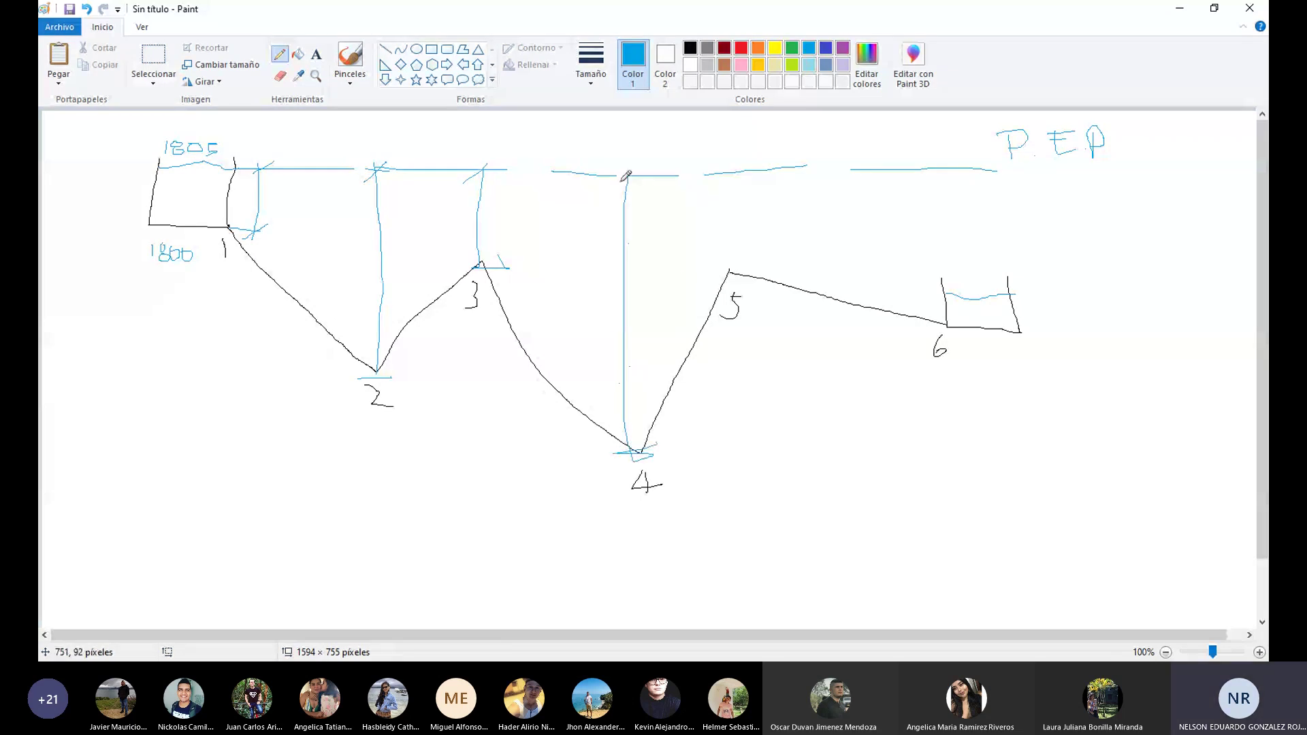
mouse_move(617, 180)
mouse_down()
mouse_move(646, 169)
mouse_move(723, 208)
mouse_move(730, 271)
mouse_move(753, 268)
mouse_up()
drag(704, 174, 742, 171)
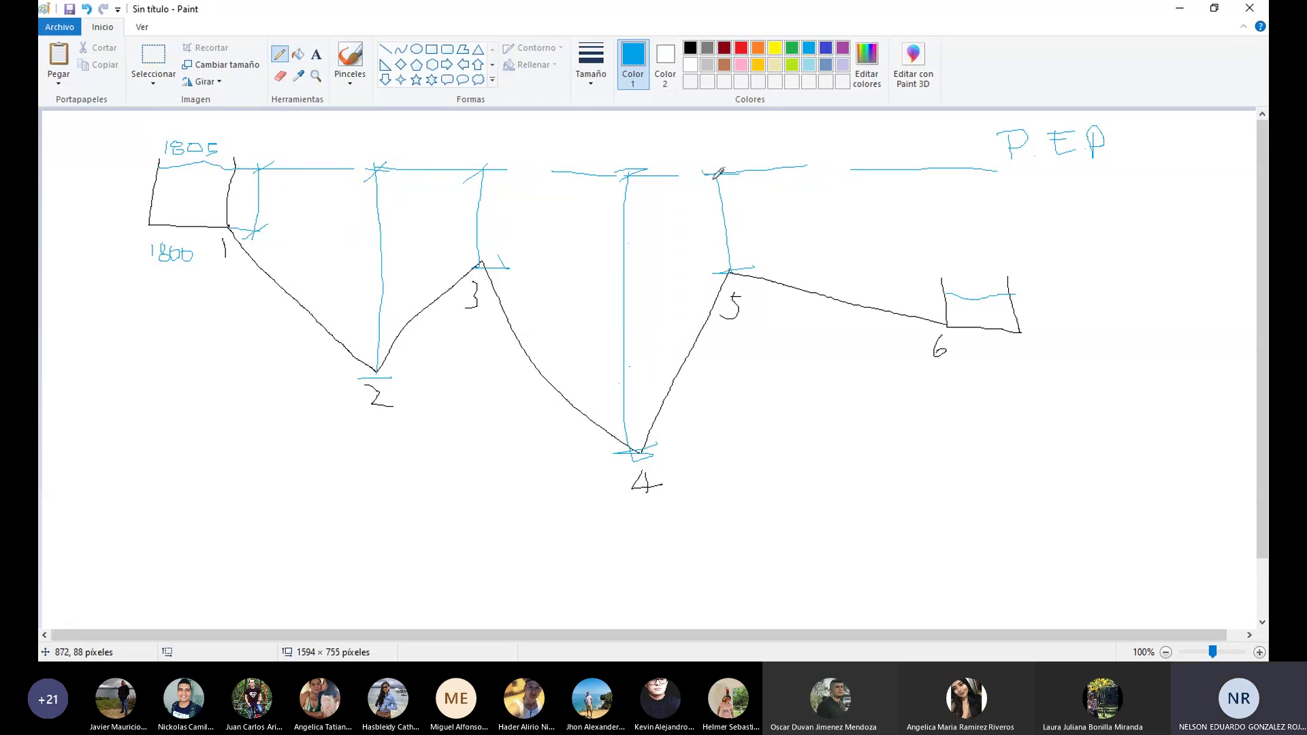
mouse_move(912, 173)
mouse_down()
mouse_move(952, 169)
mouse_move(936, 224)
mouse_move(946, 326)
mouse_up()
drag(936, 328, 972, 316)
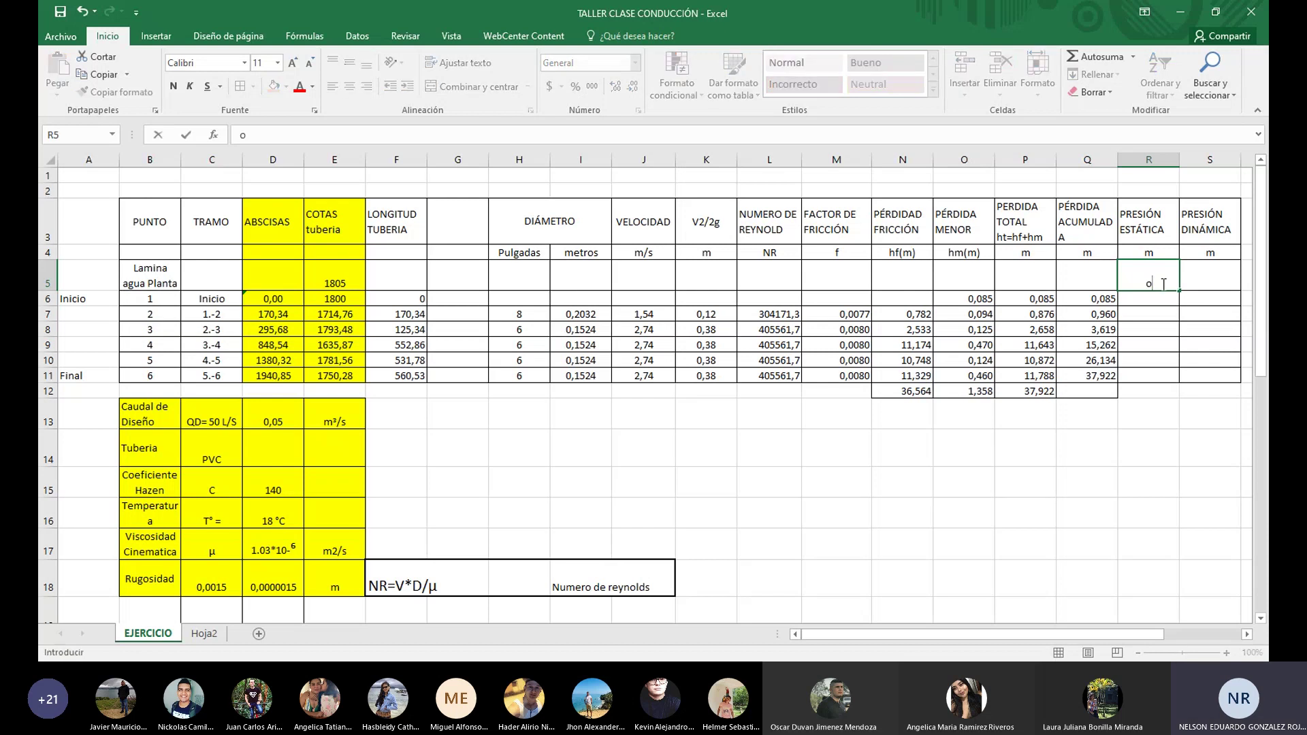
In Excel, enter a static pressure of 0 in R5 and the formula =E5-E6 in R6
text(0)
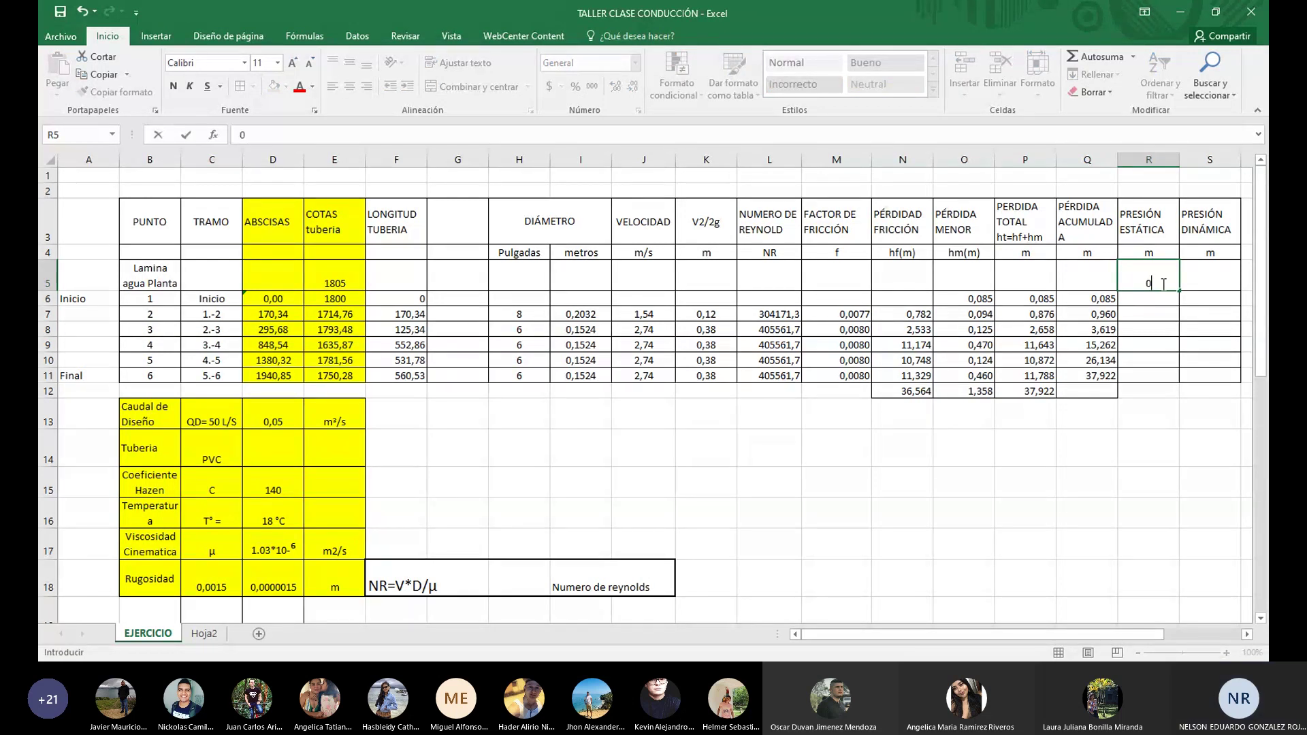
key(Return)
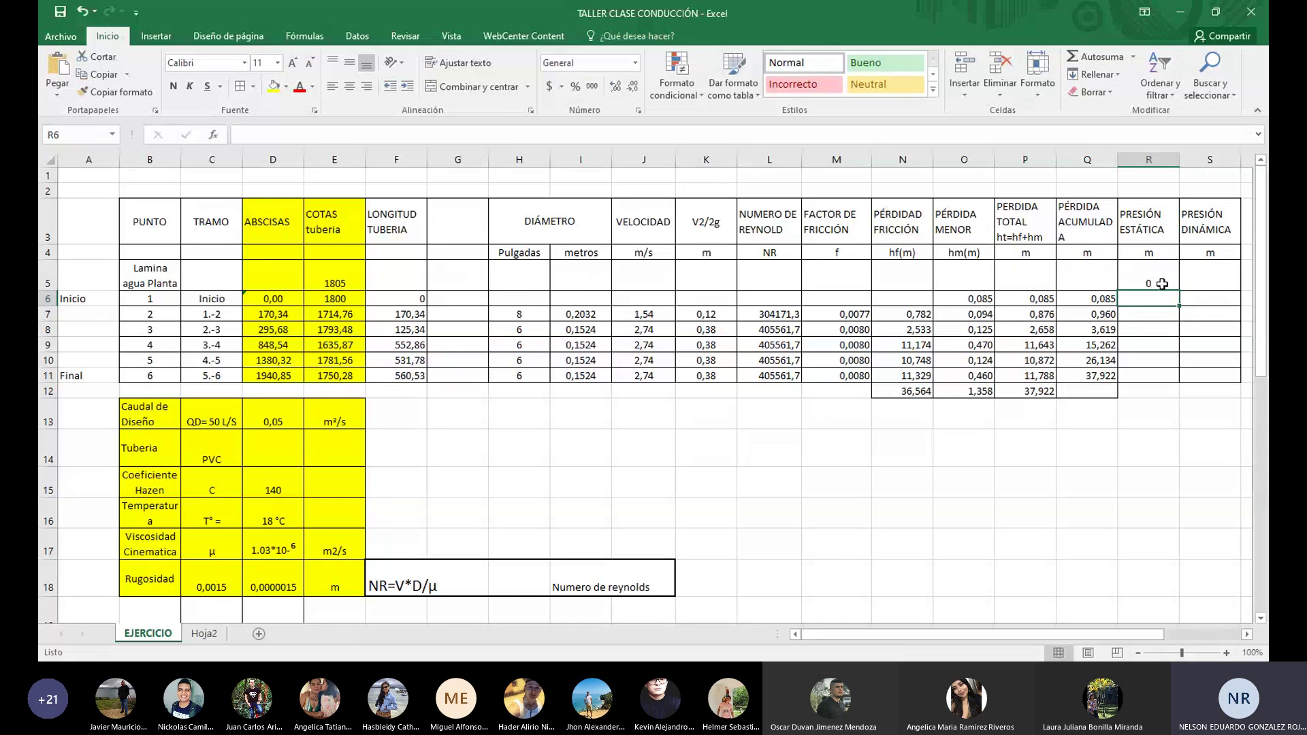
text(=)
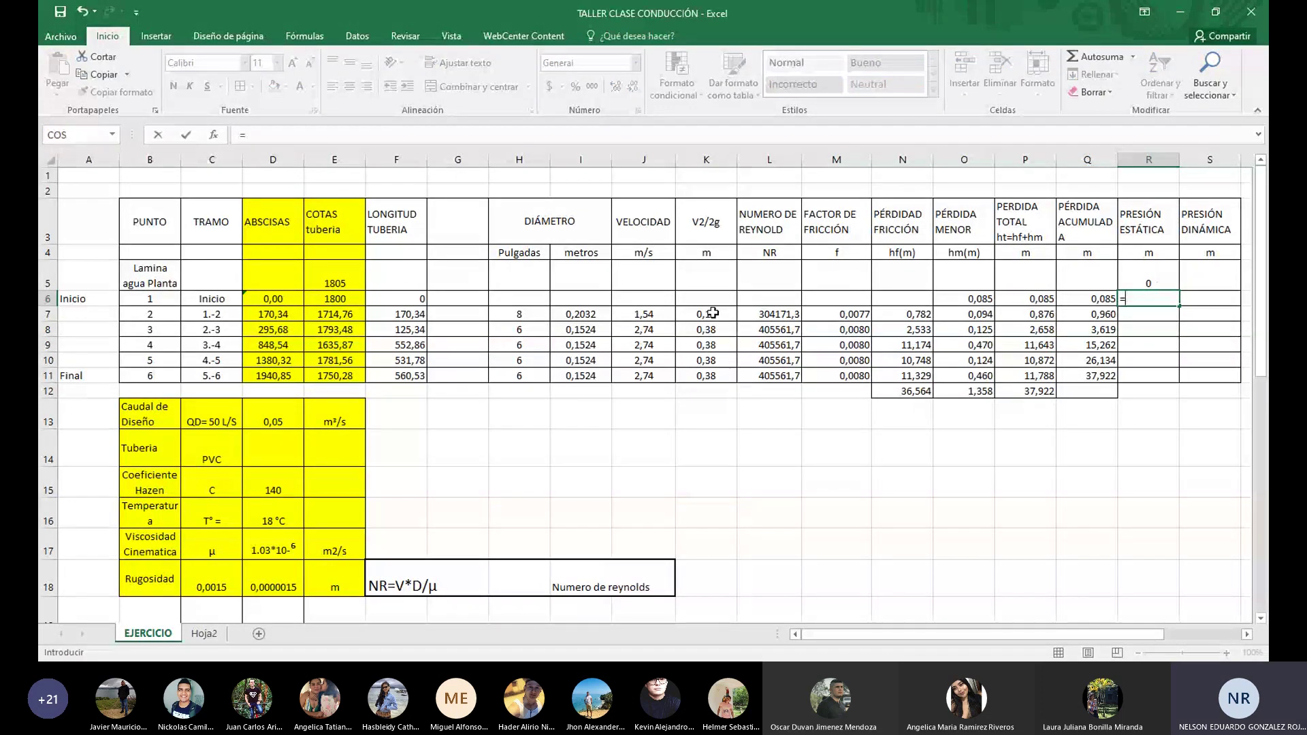
click(351, 275)
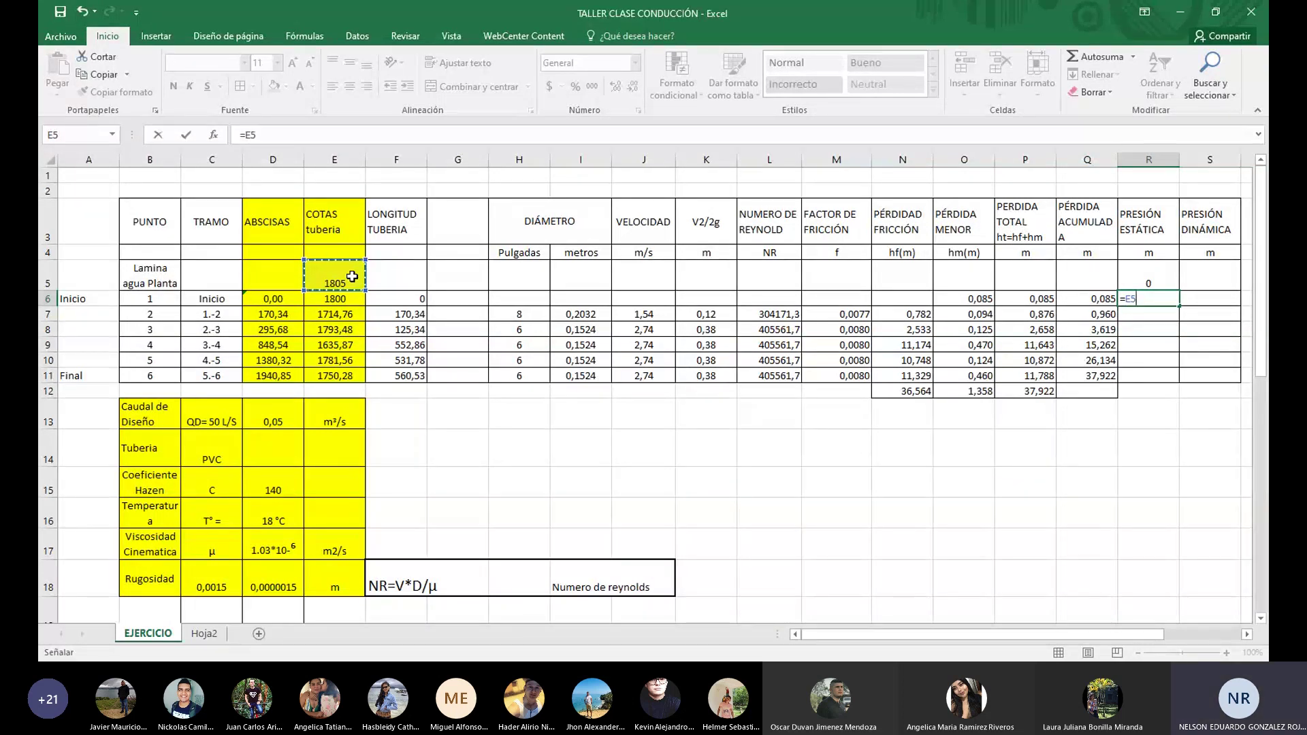
text(-)
click(347, 302)
key(Return)
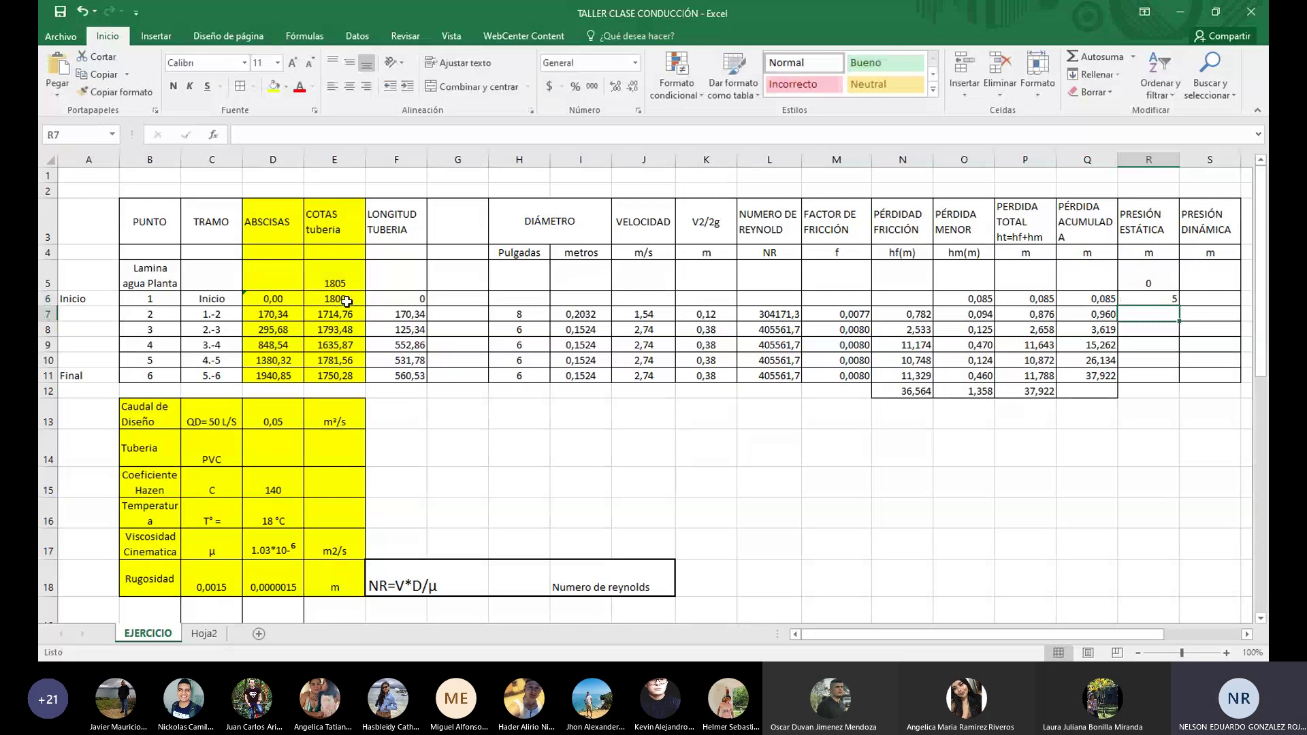
Try filling the static pressure formula in R6 down to R11, and clear R7:R11
click(1171, 301)
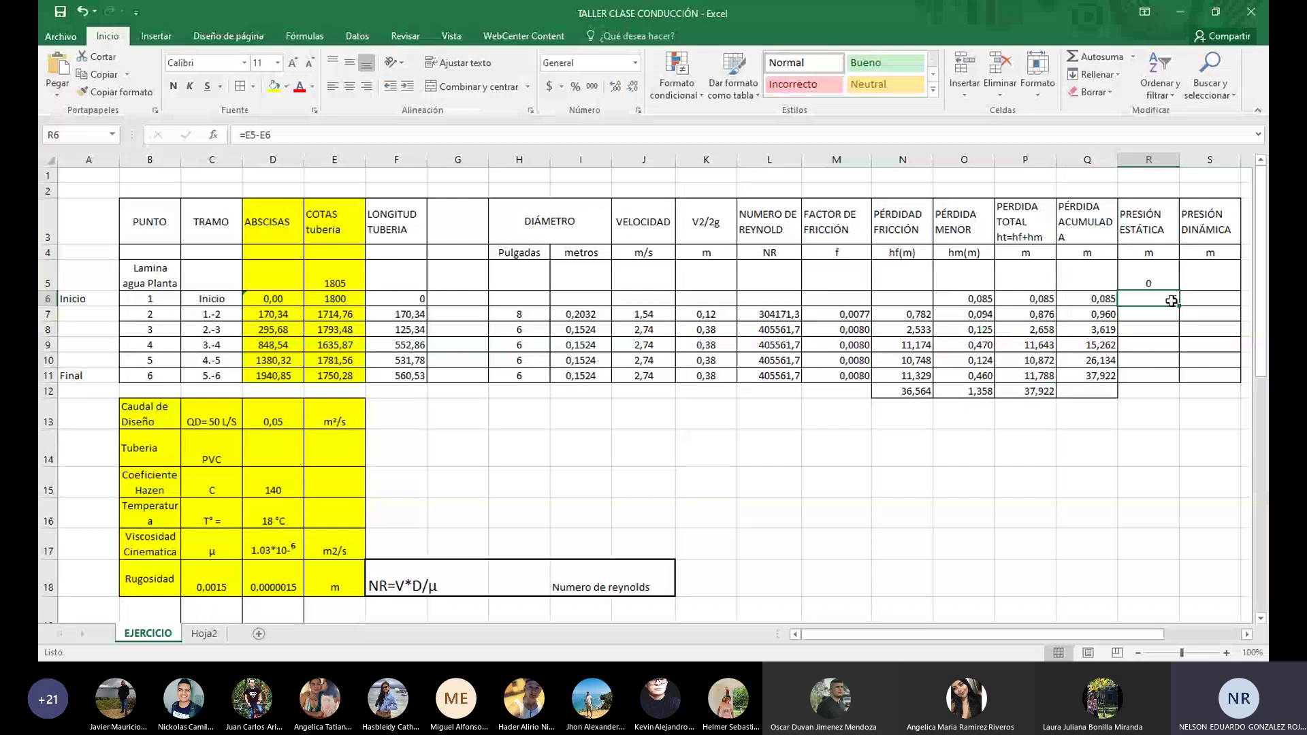
double_click(1171, 301)
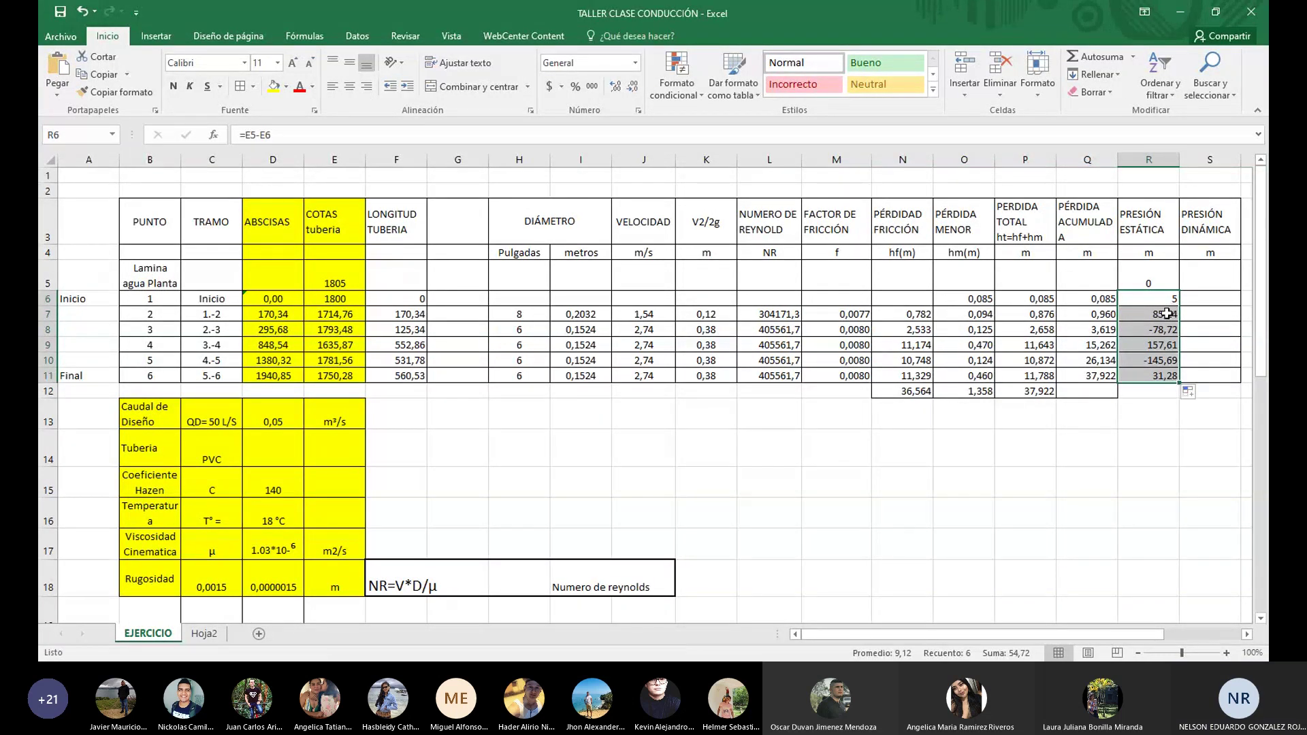
drag(1166, 317, 1169, 373)
key(Delete)
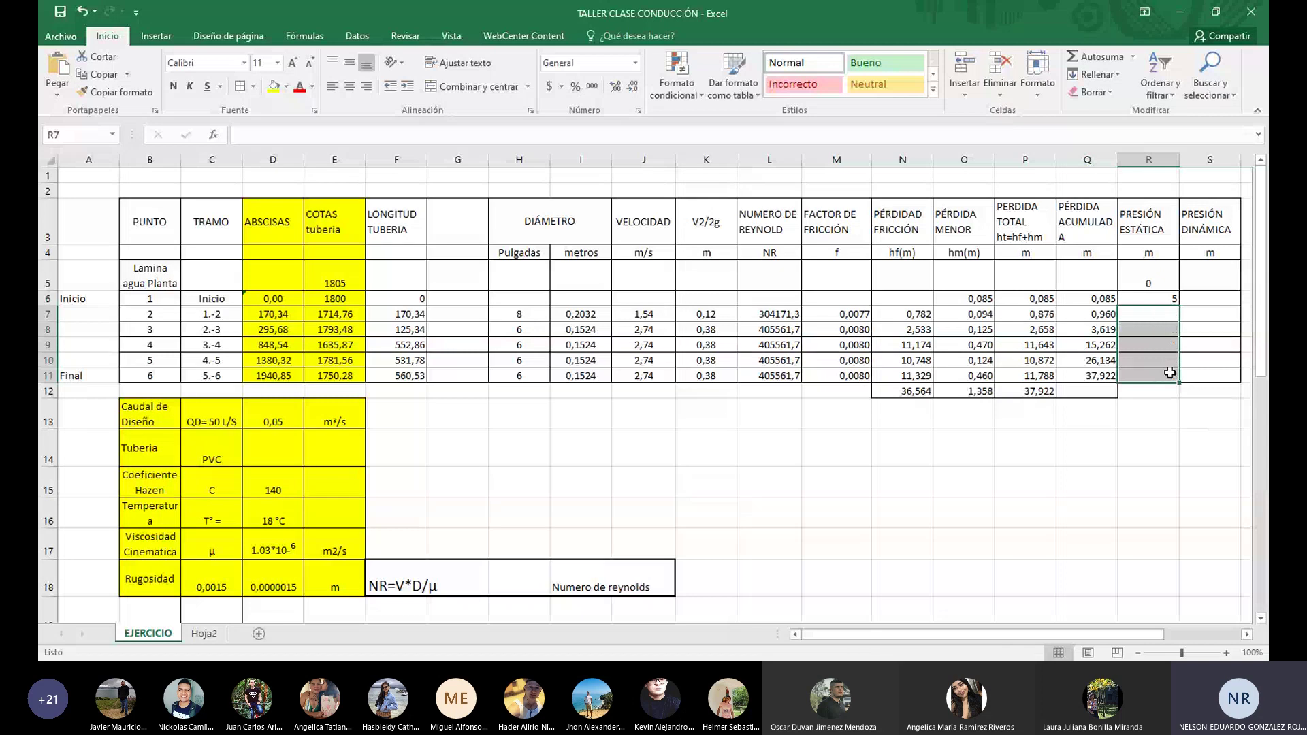
Enter the static pressure formula =E5-E7 for point 2 in R7
click(1169, 318)
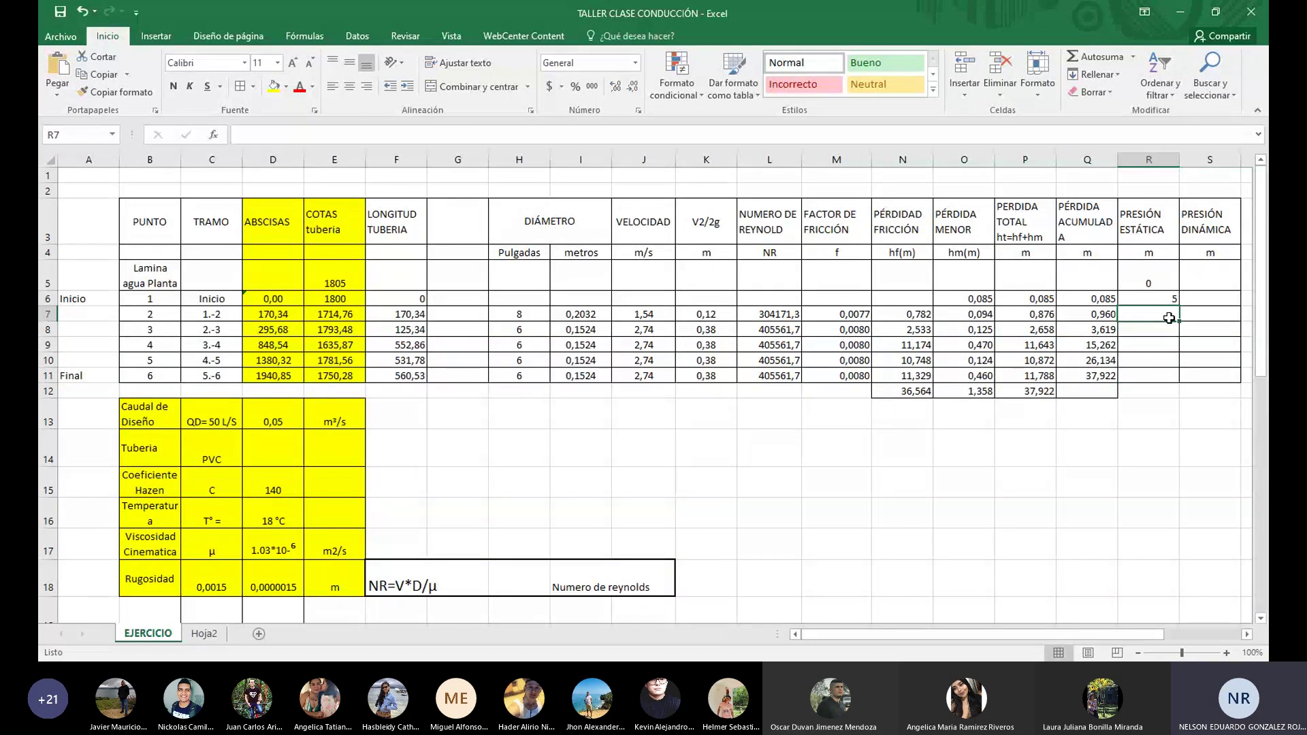
text(=)
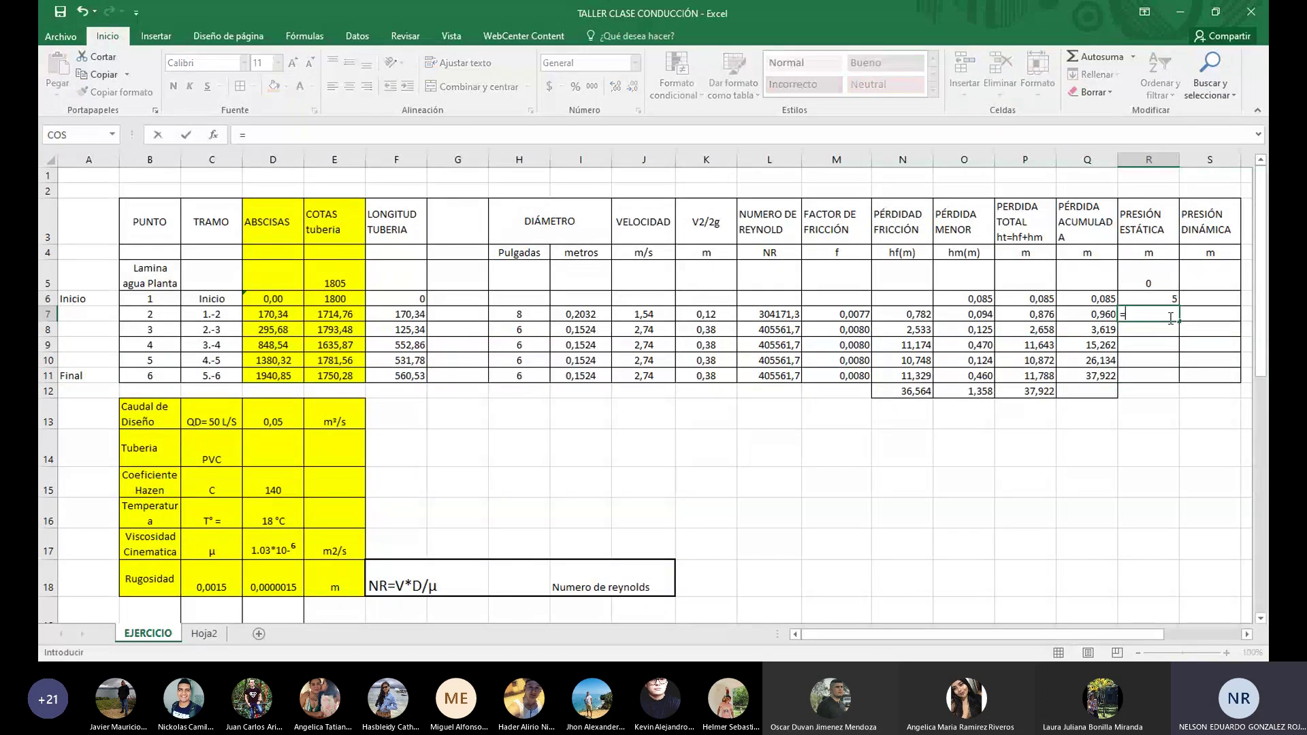
click(352, 285)
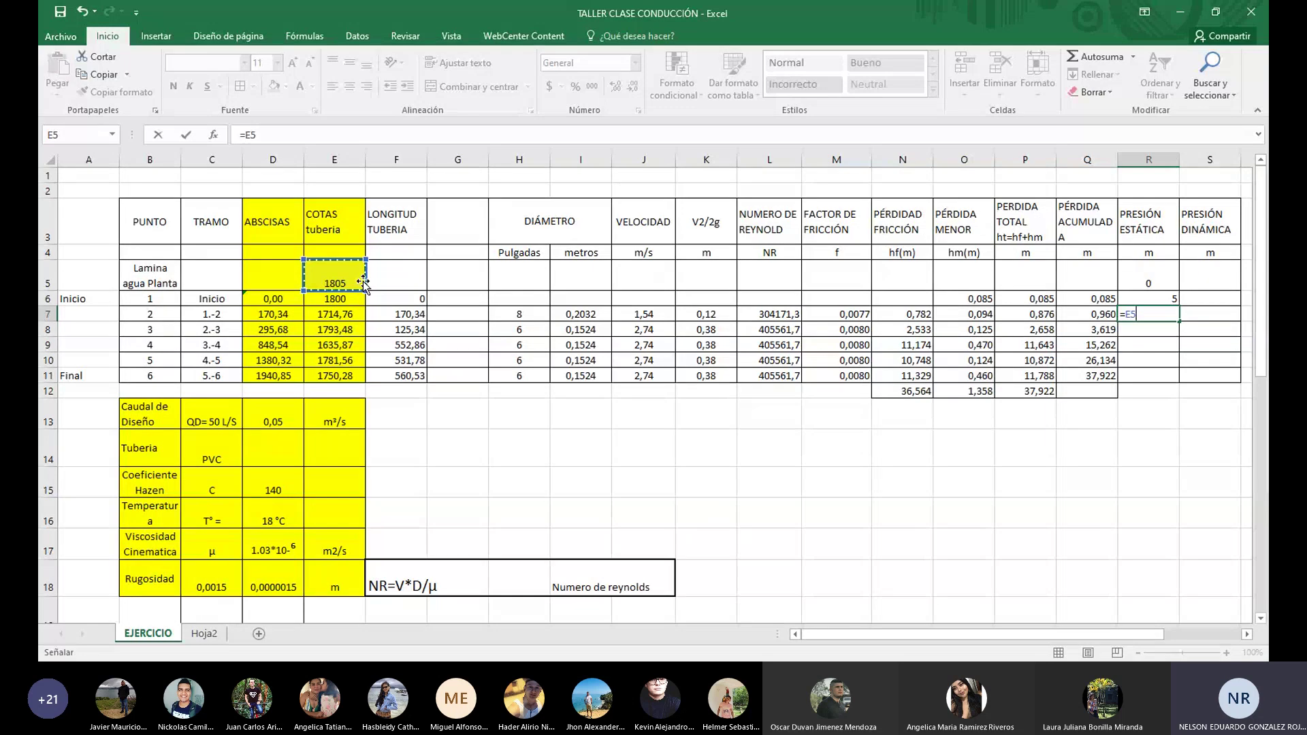
text(-)
click(349, 316)
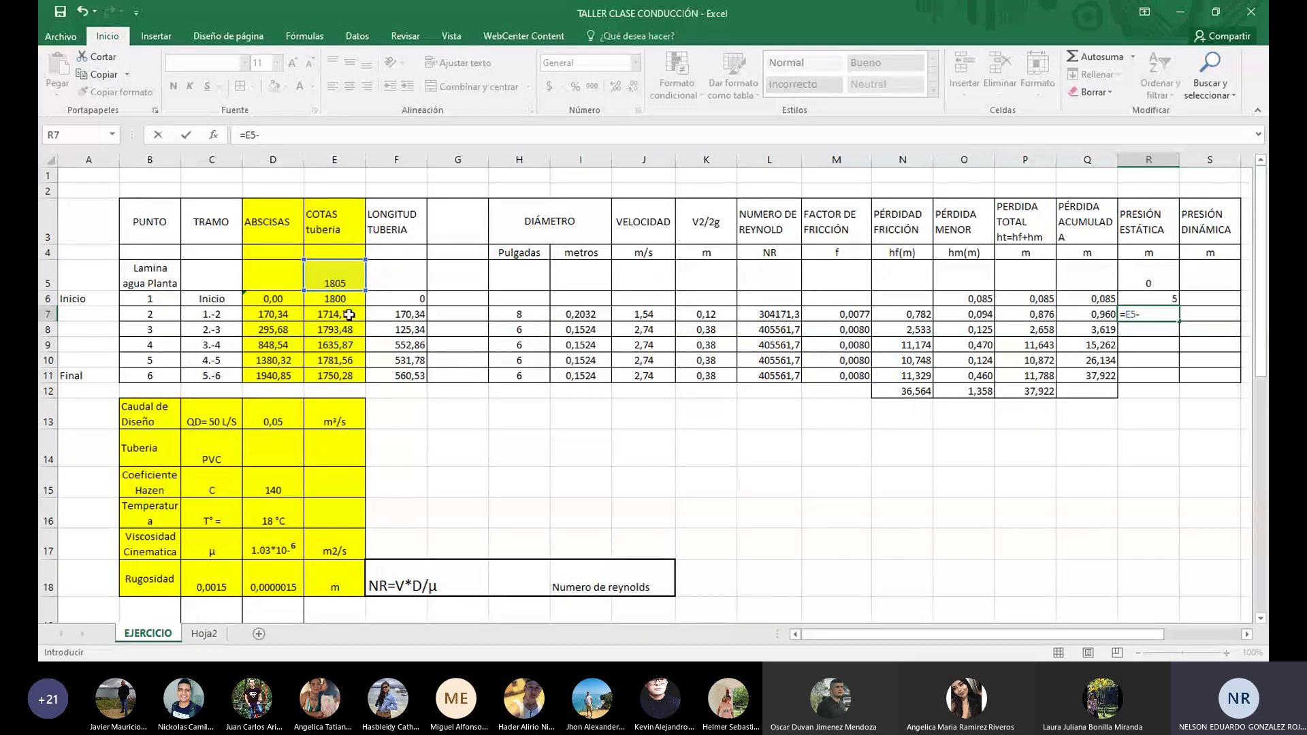
key(Return)
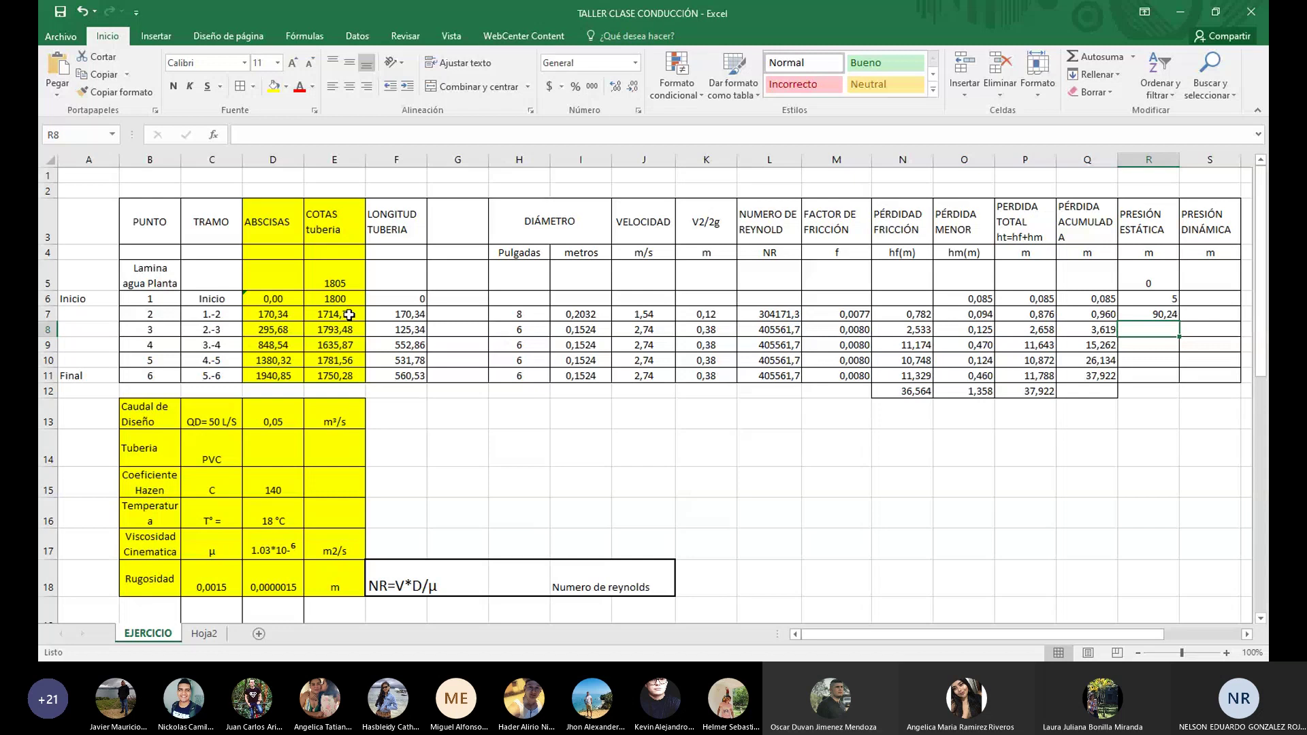
text(=)
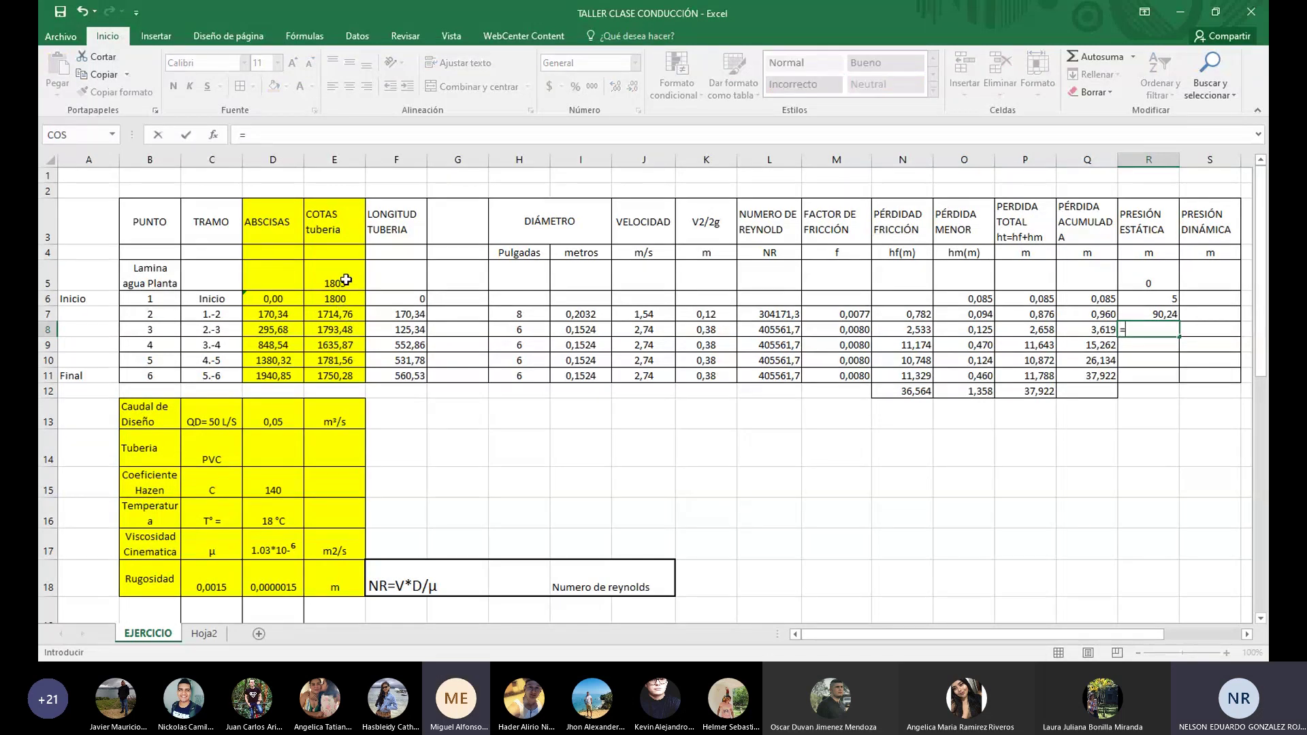
click(1166, 312)
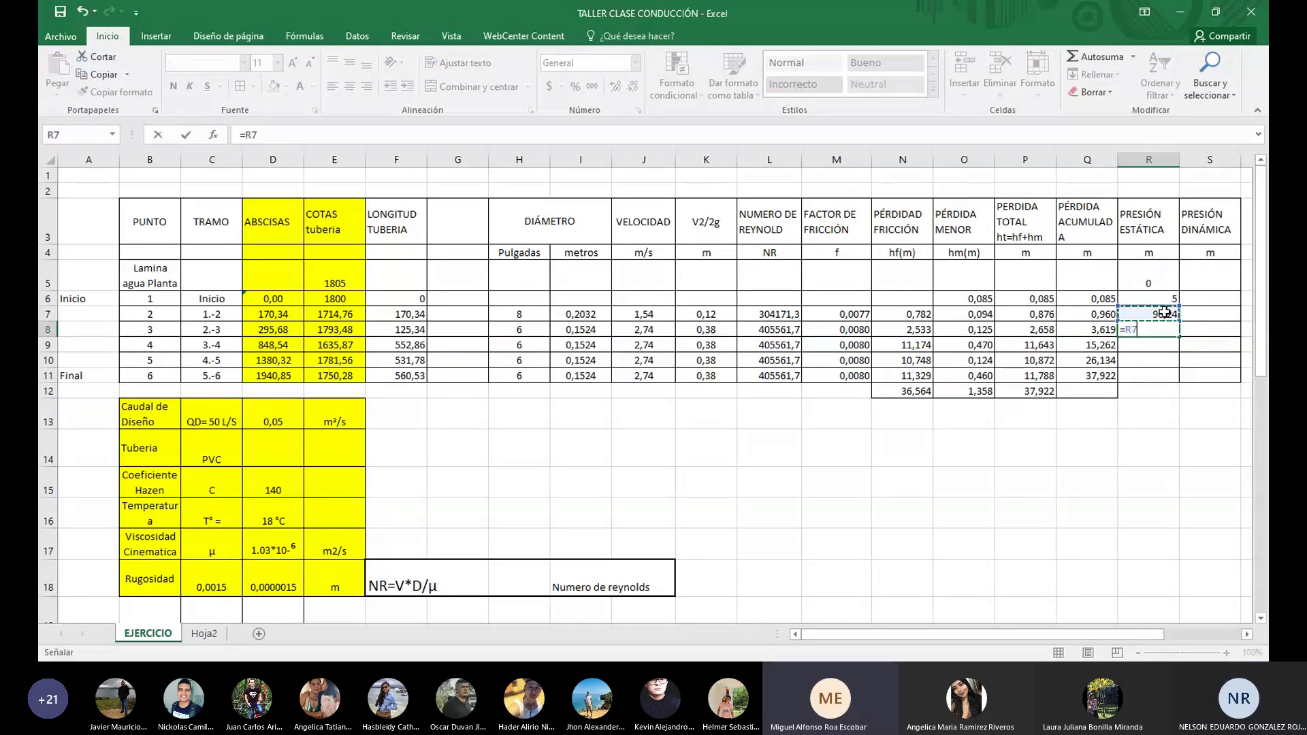
key(Escape)
Make the water-level reference in R7 absolute so that the formula reads =$E$5-E7
click(1171, 315)
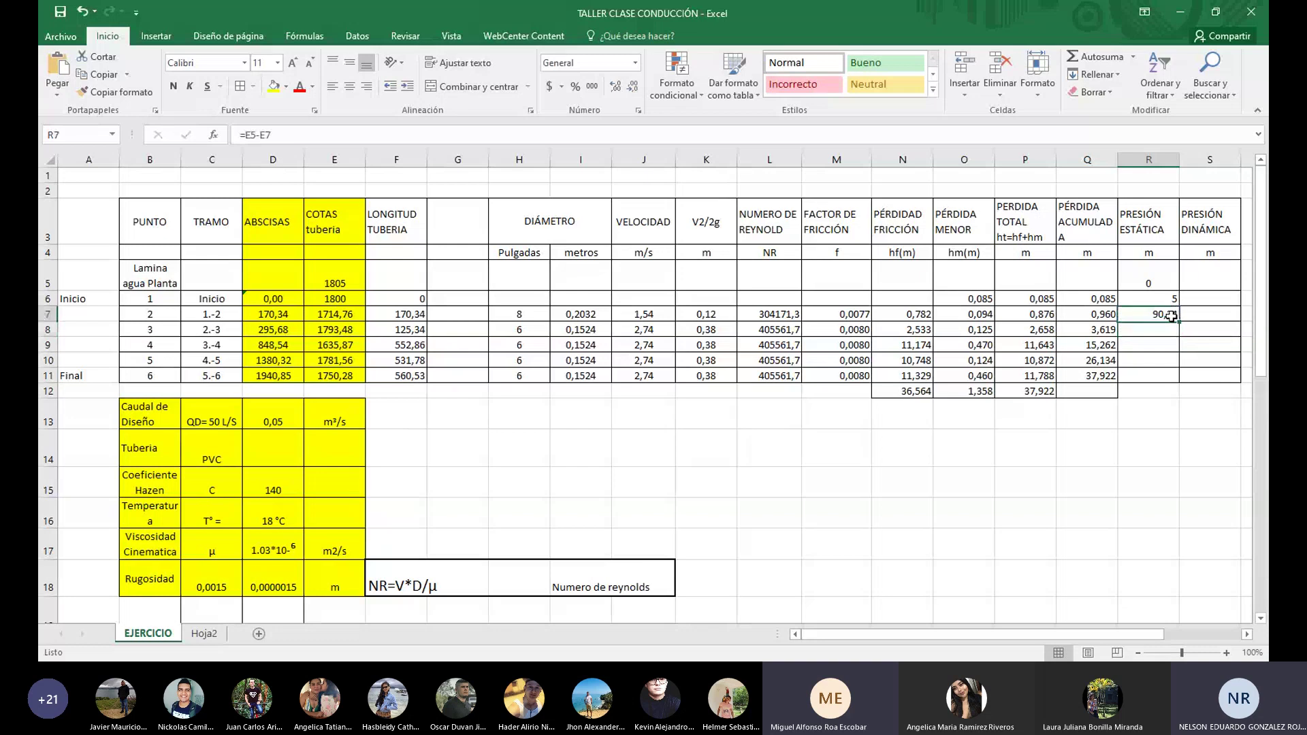
double_click(1171, 316)
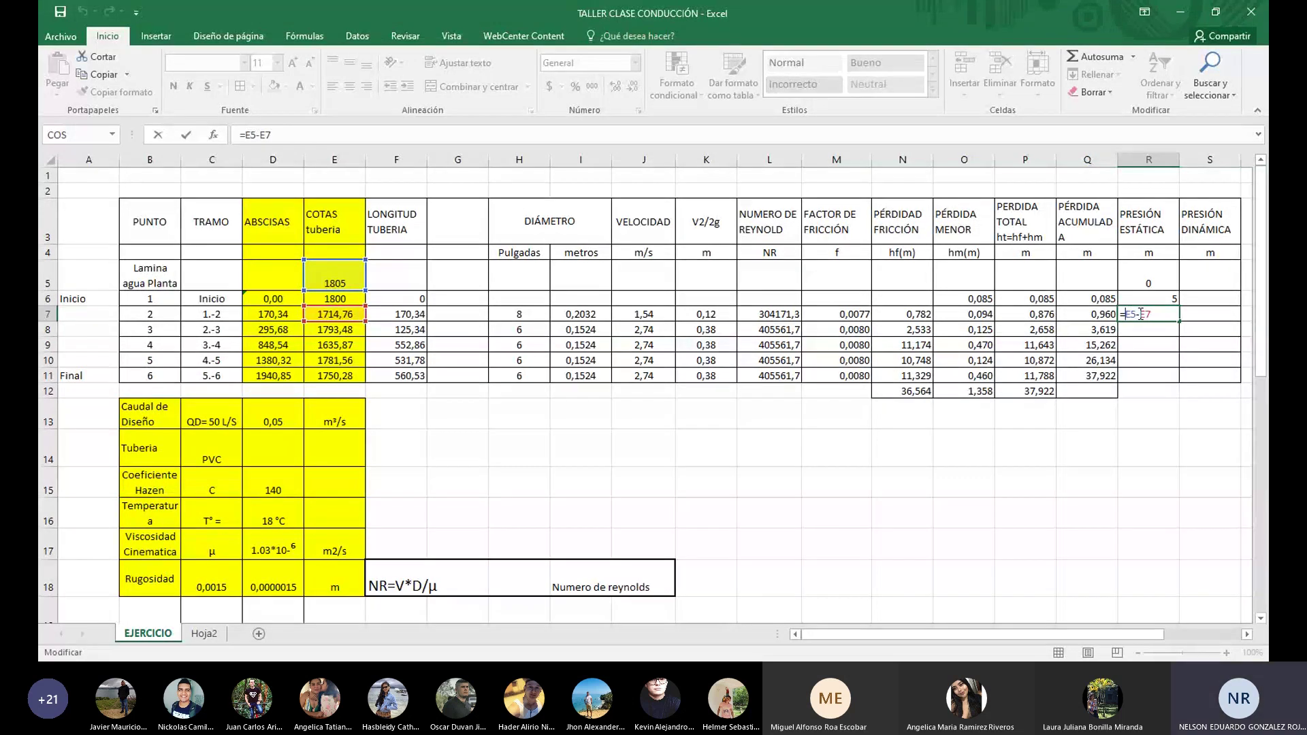
text($E)
text($)
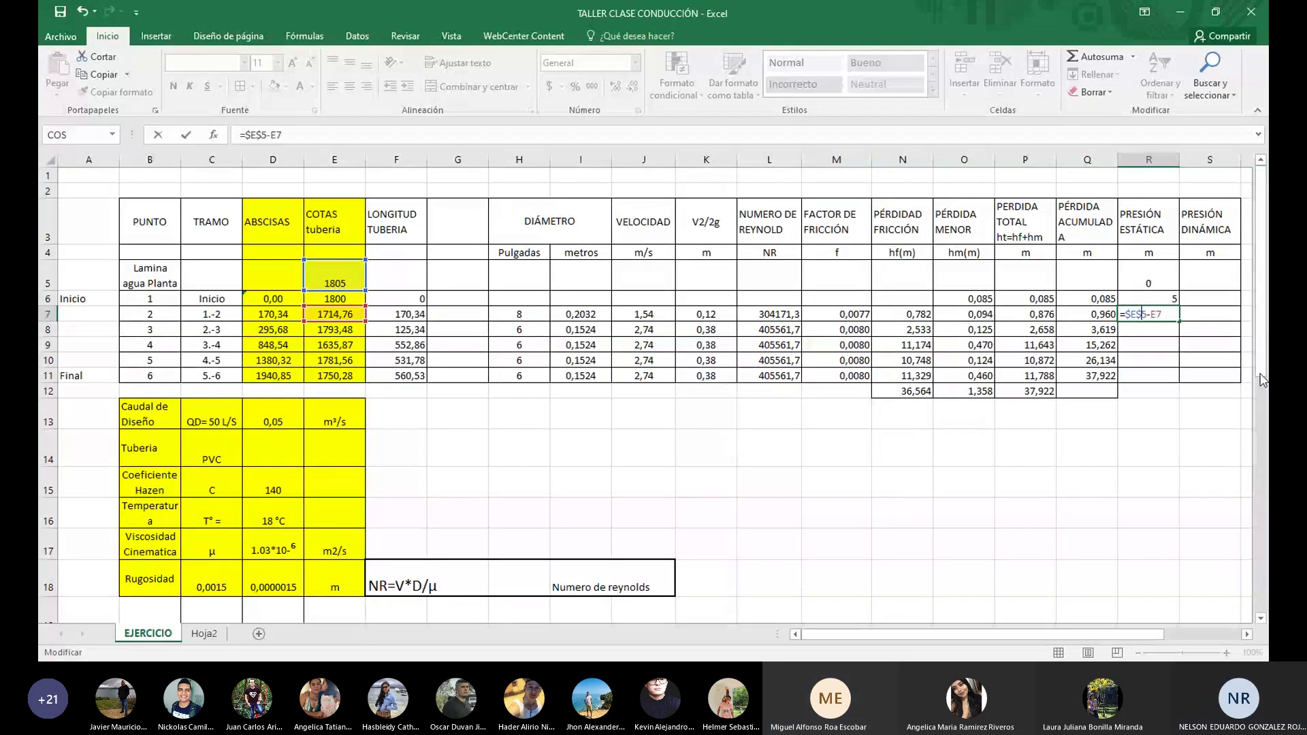
key(Return)
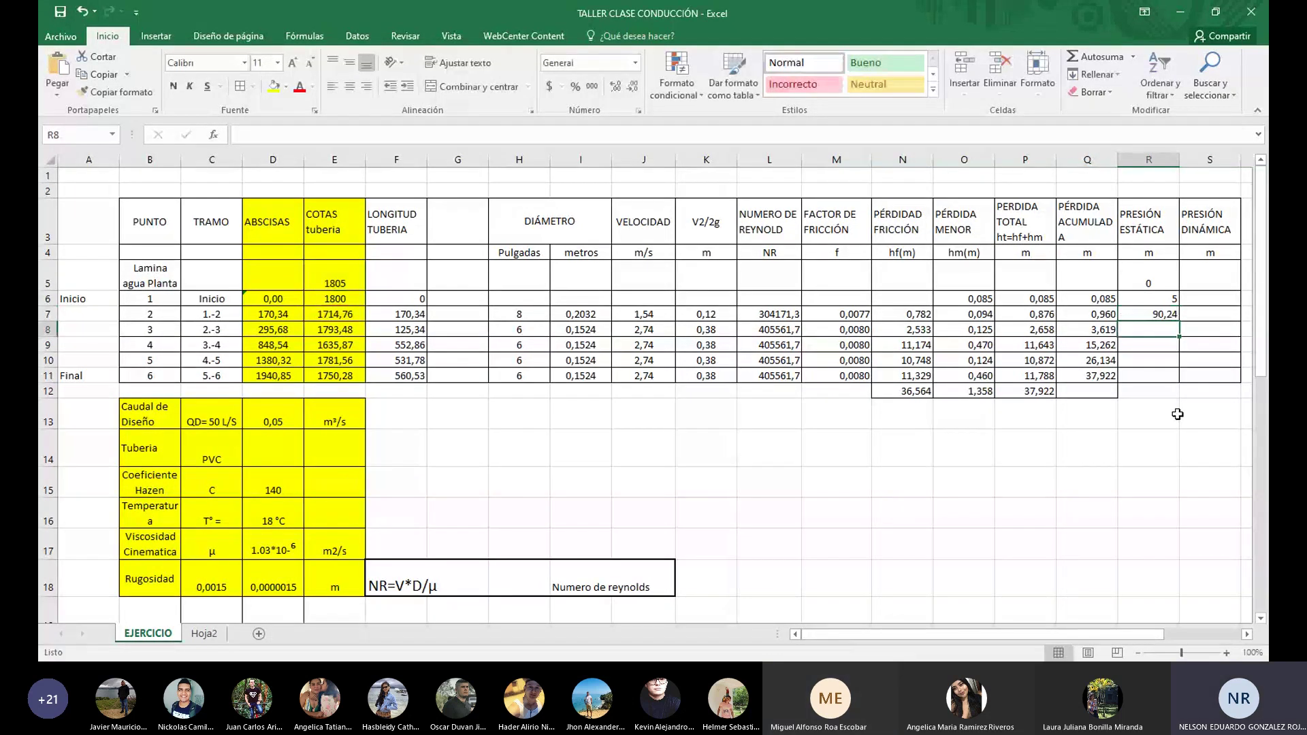
Fill the static pressure formula in R7 down to R11 and check the copied formula in R11
click(1157, 314)
drag(1179, 321, 1178, 380)
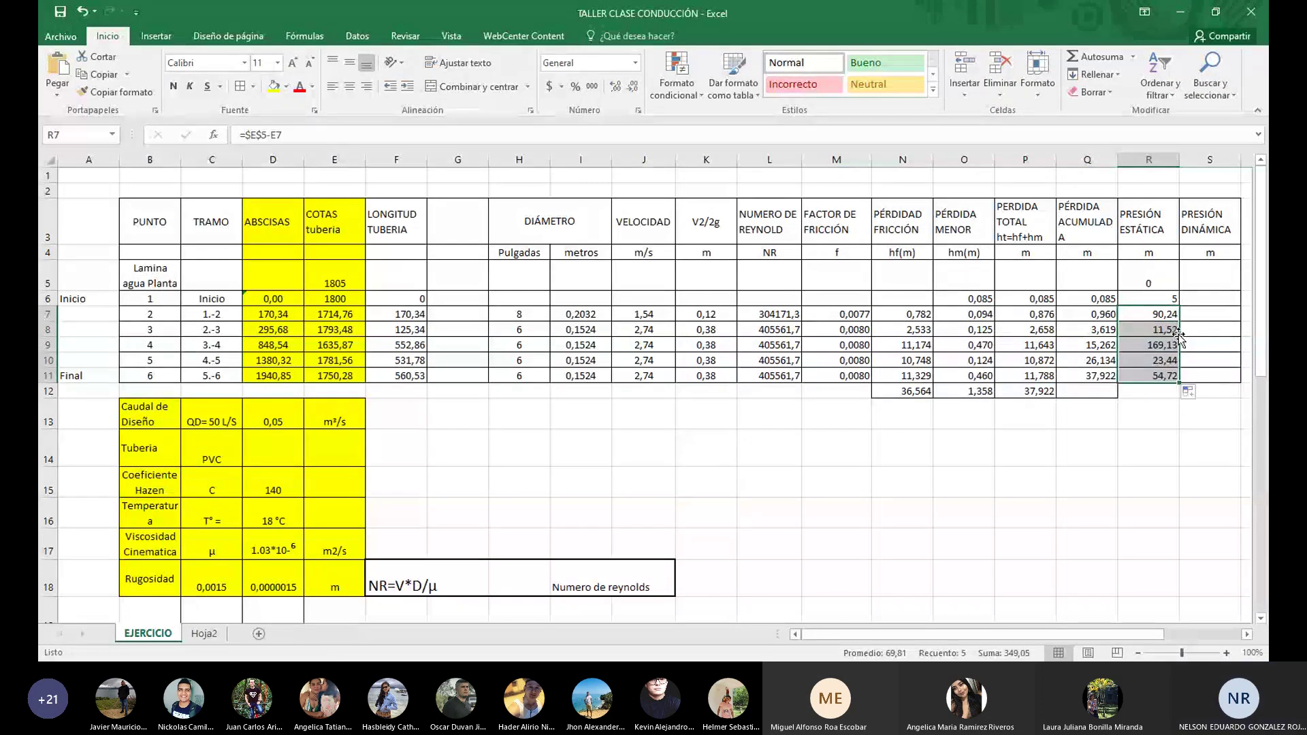
click(1164, 407)
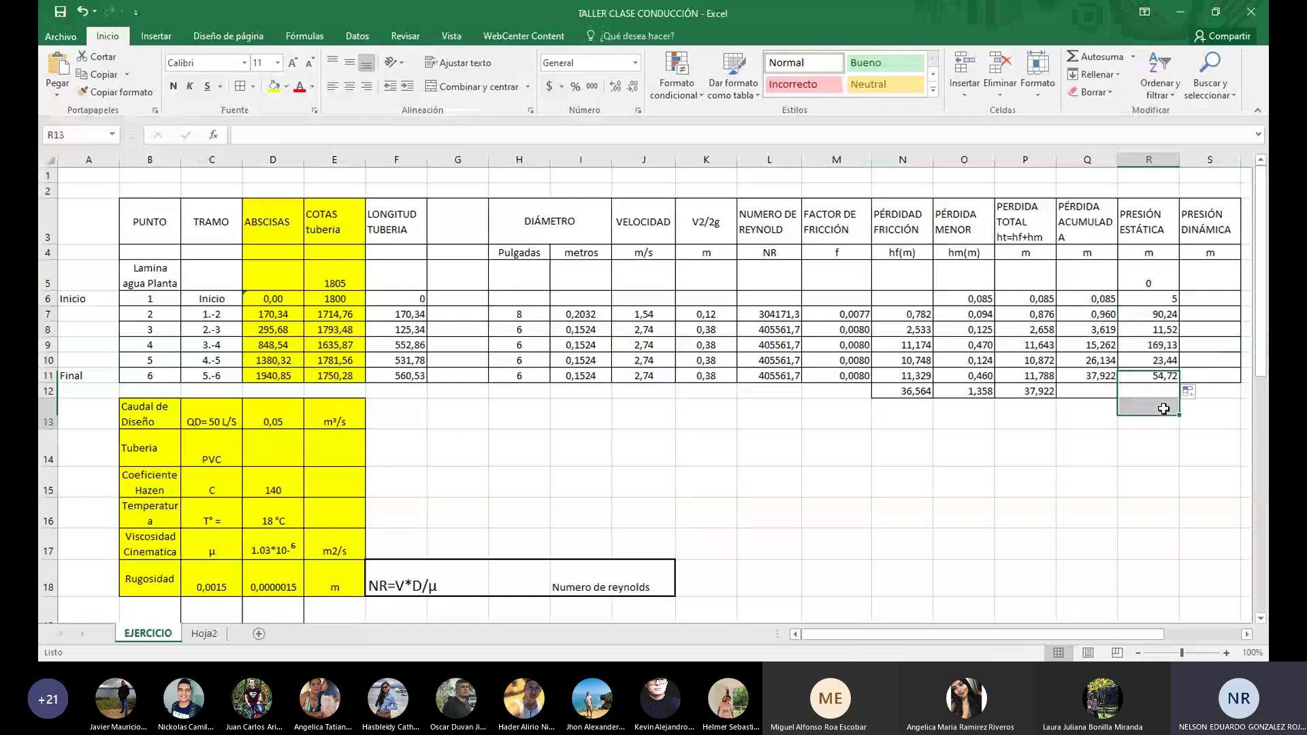
click(1160, 371)
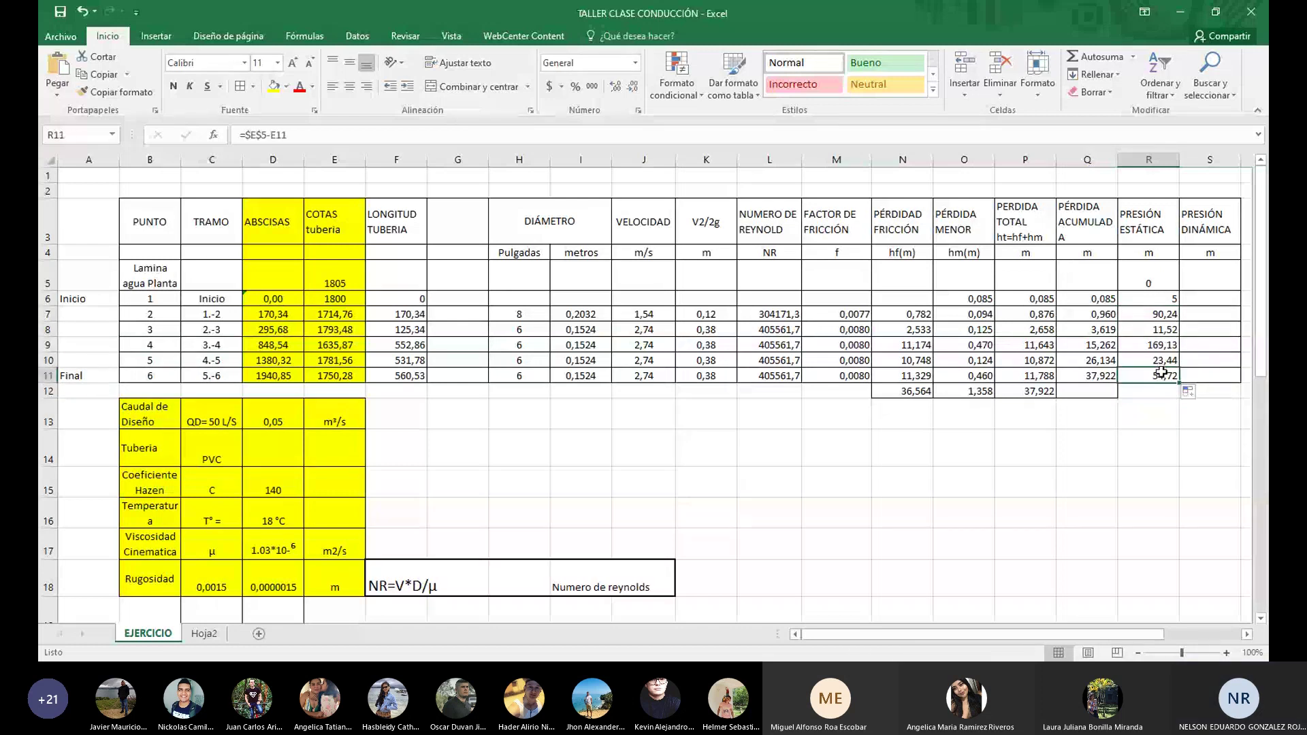
Examine the cells referenced by the static pressure formula in R11 for the final point
double_click(1161, 372)
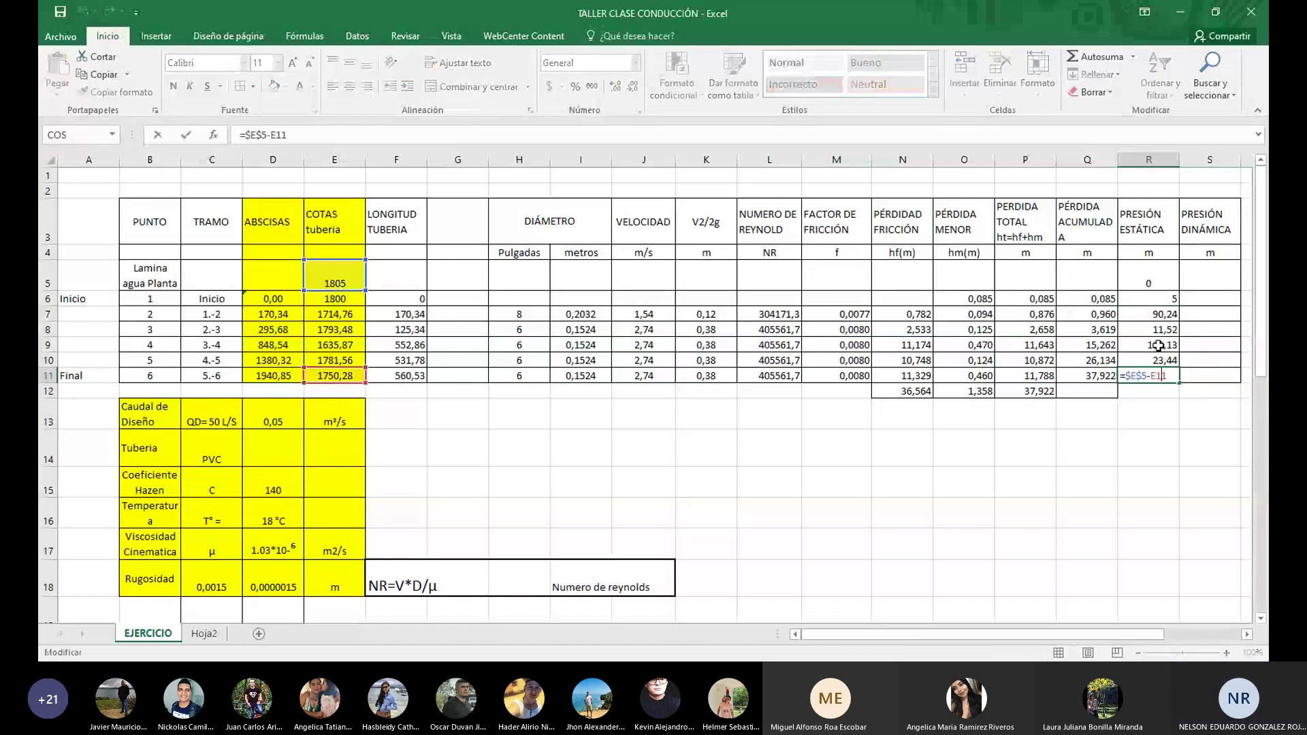
click(1159, 345)
click(1149, 450)
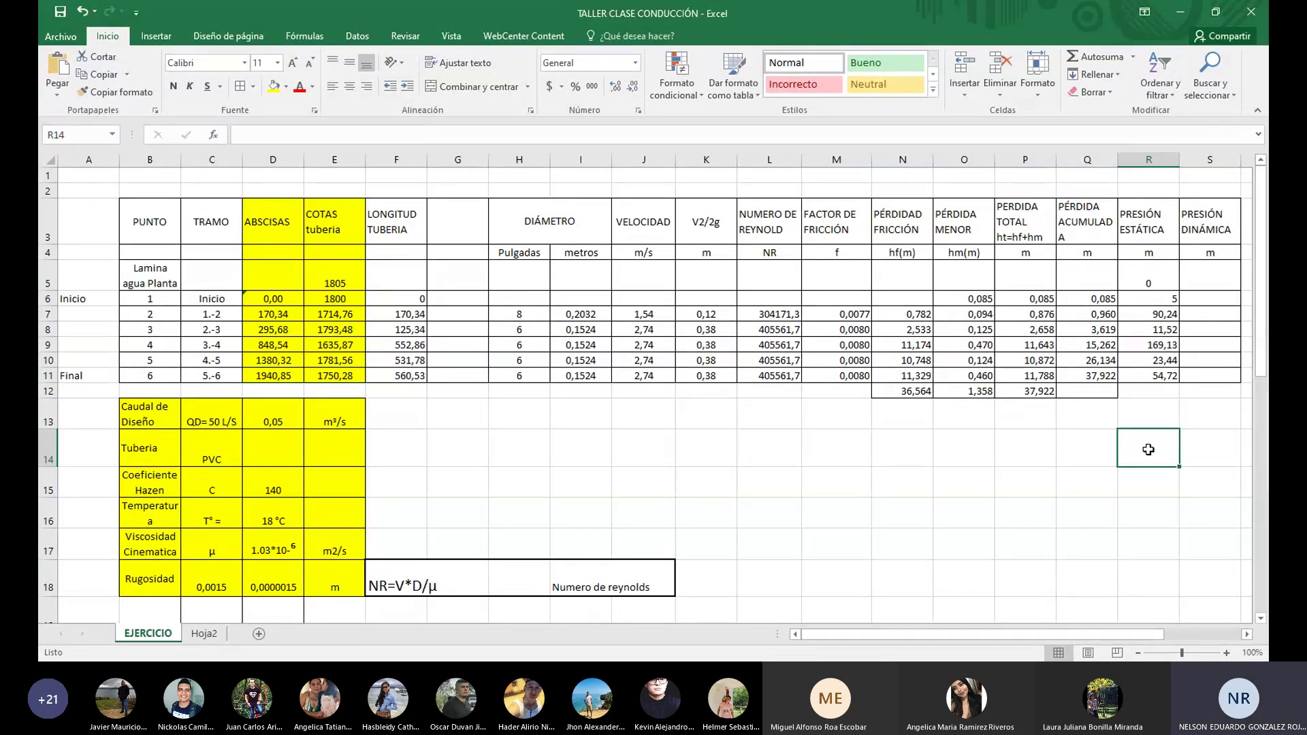
Enter the dynamic pressure formula =R6-Q6 for point 1 in S6
click(1158, 299)
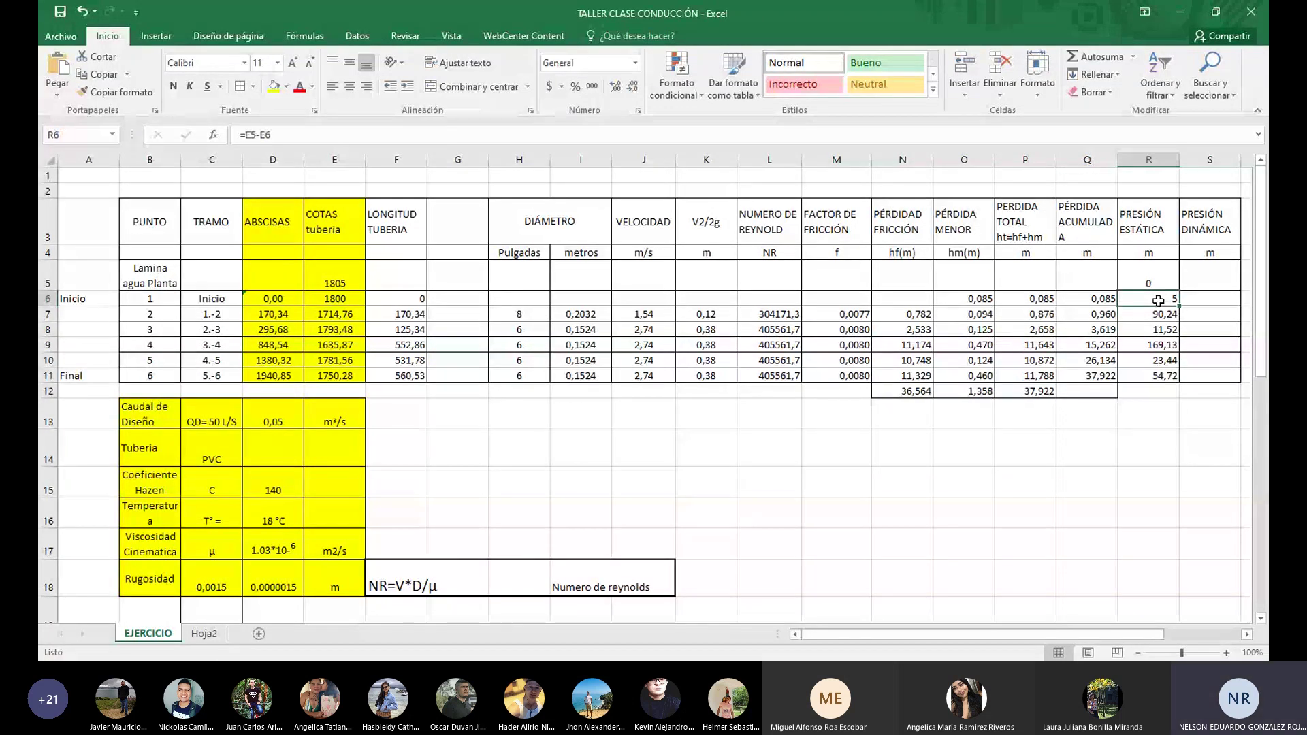
click(1196, 303)
text(=)
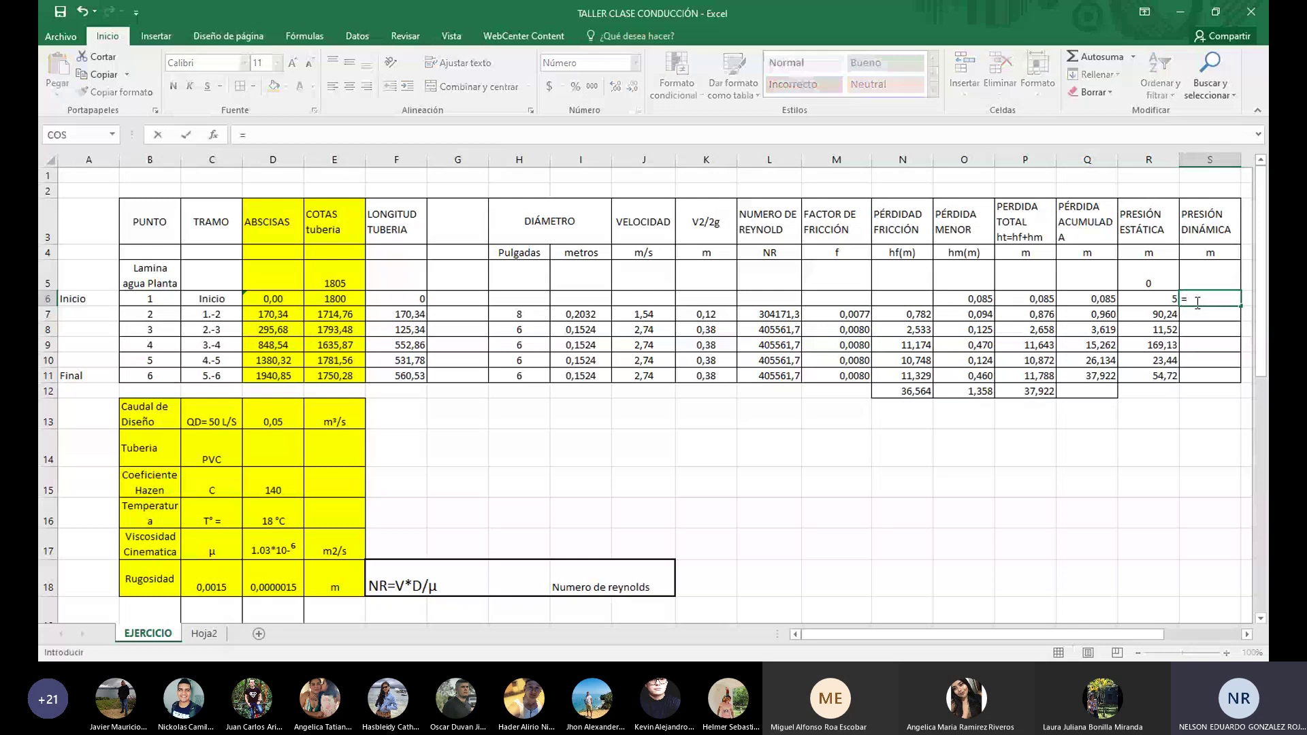
click(1149, 297)
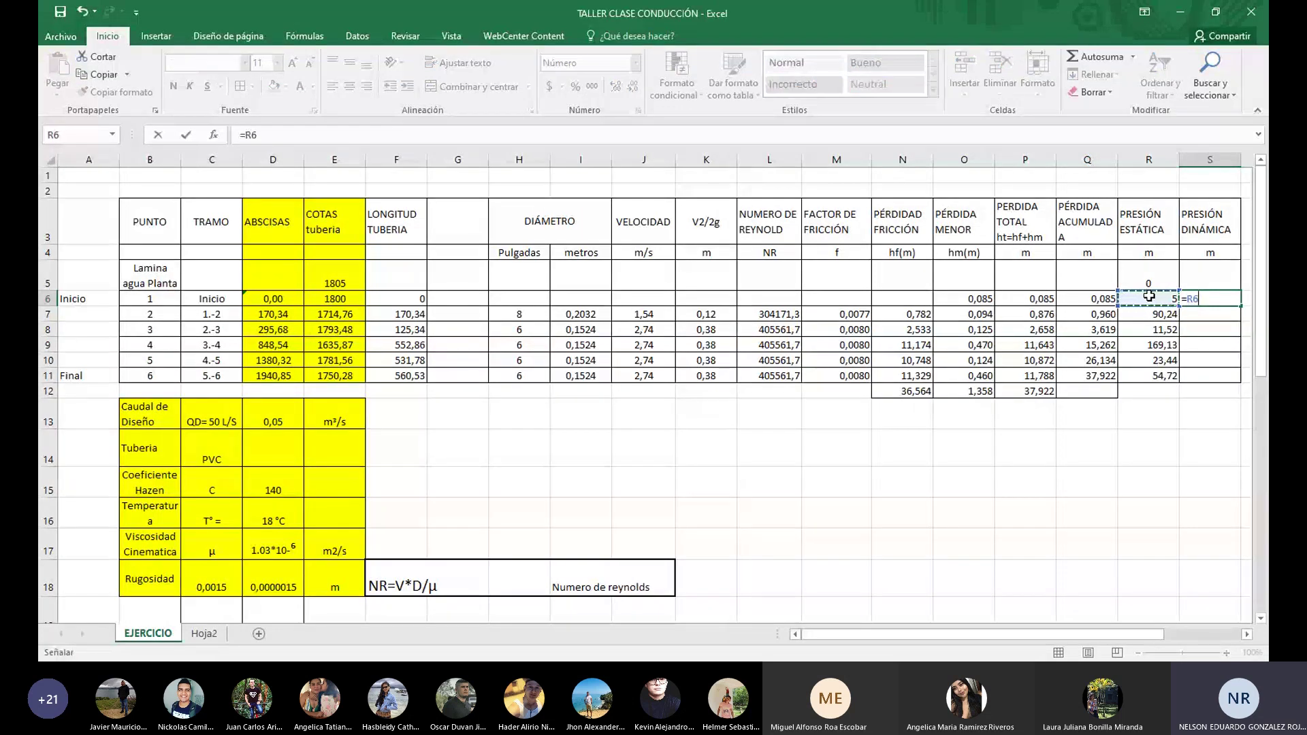
text(-)
click(1095, 299)
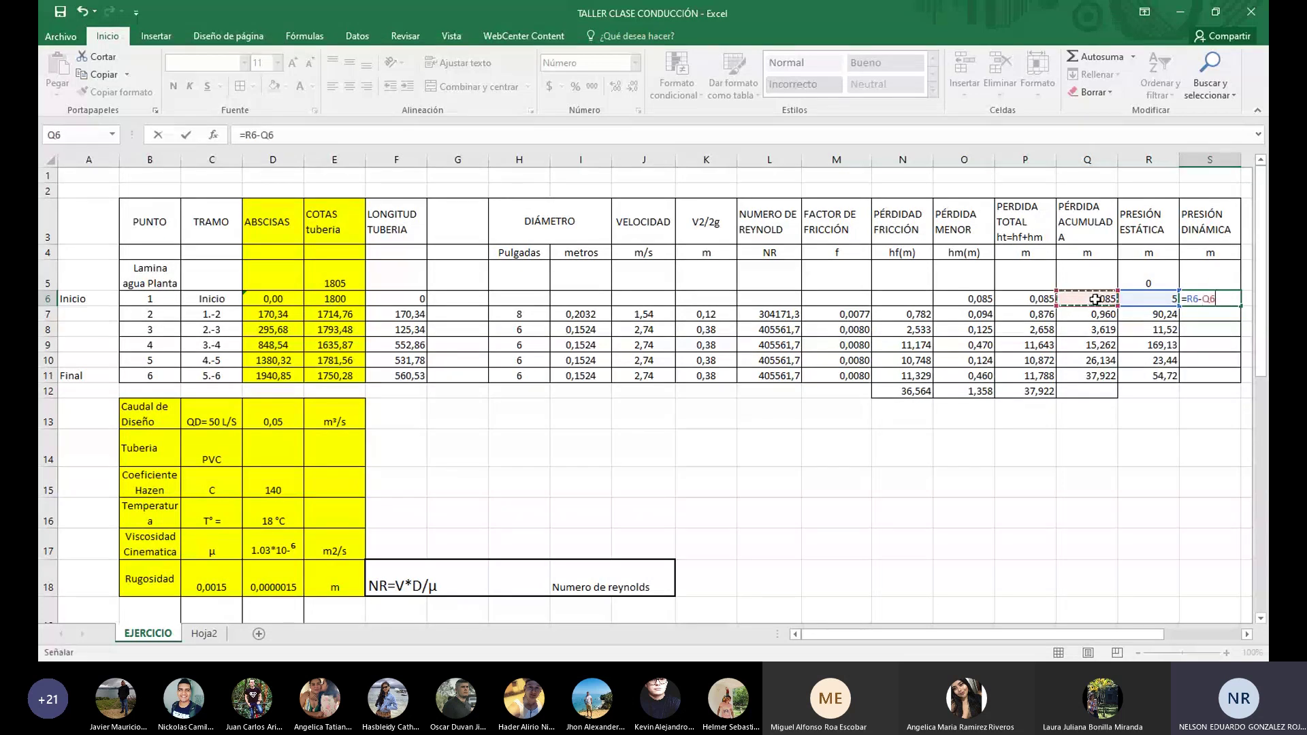
key(Return)
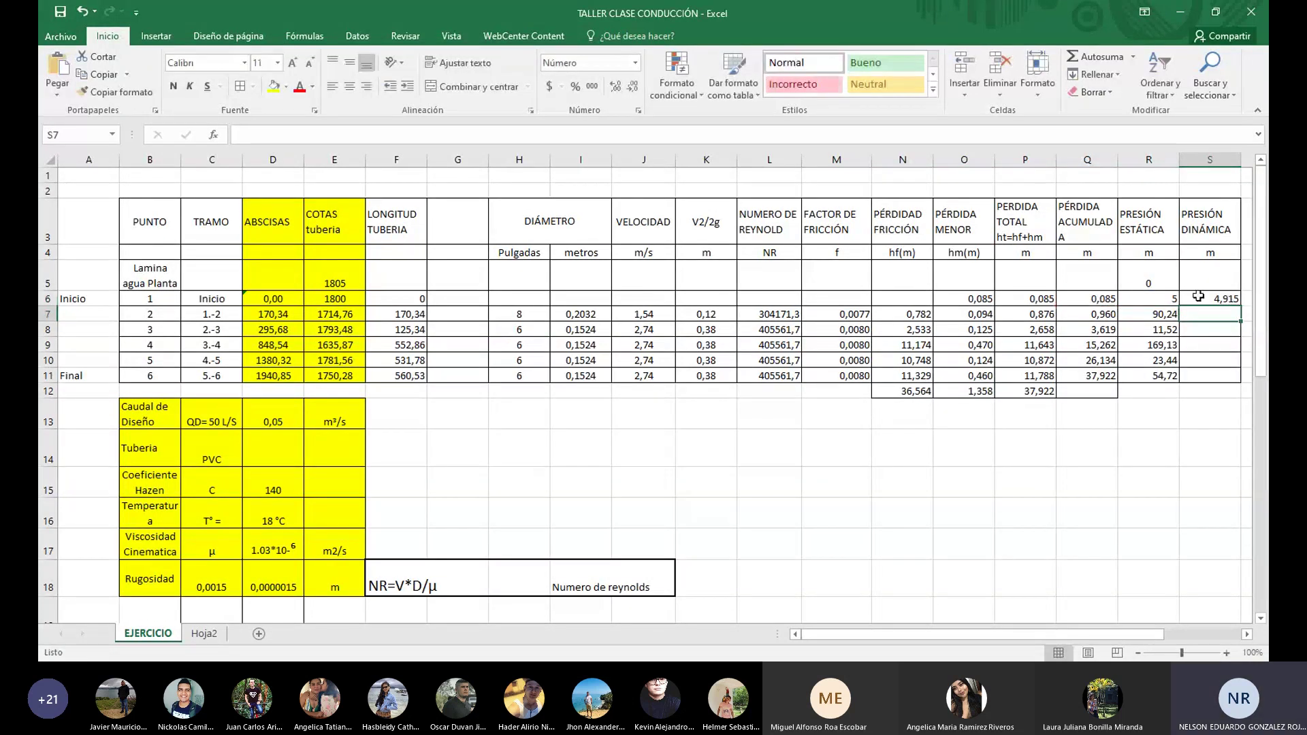
Fill the dynamic pressure formula in S6 down through S11
click(1225, 297)
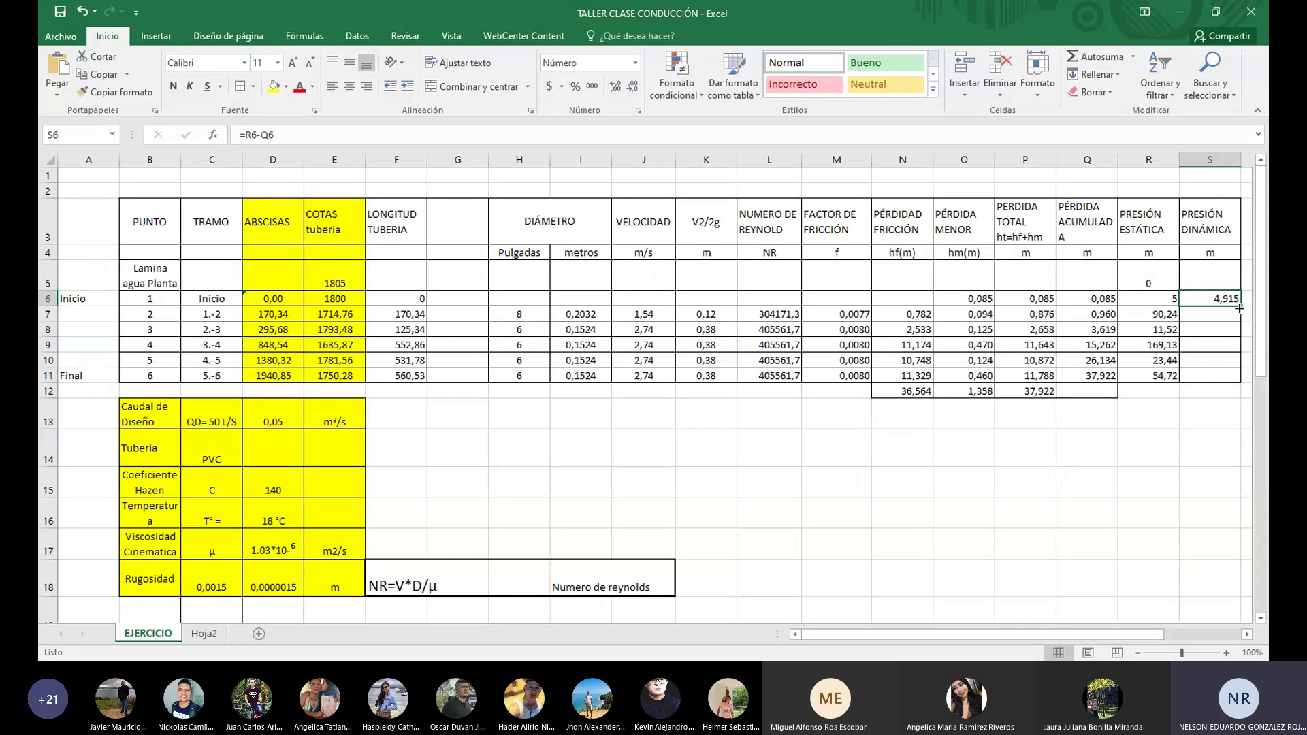
drag(1240, 306, 1228, 383)
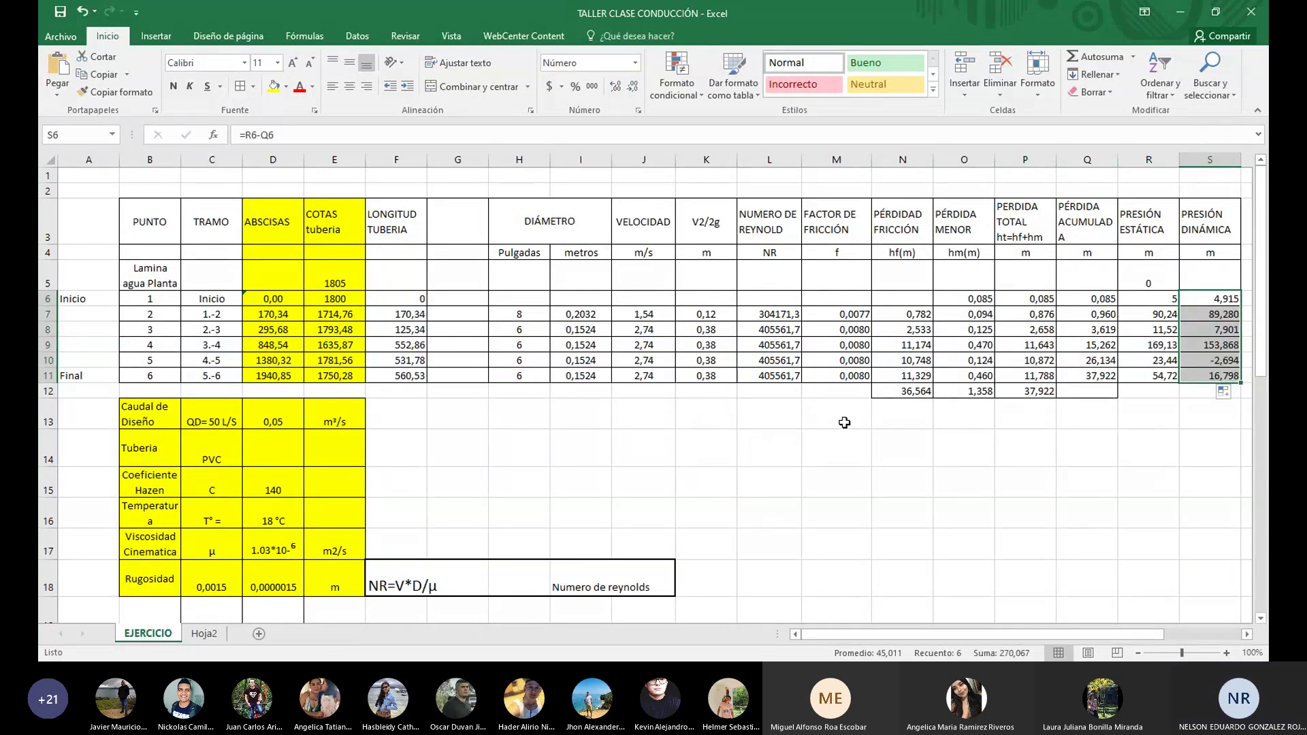
key(Right)
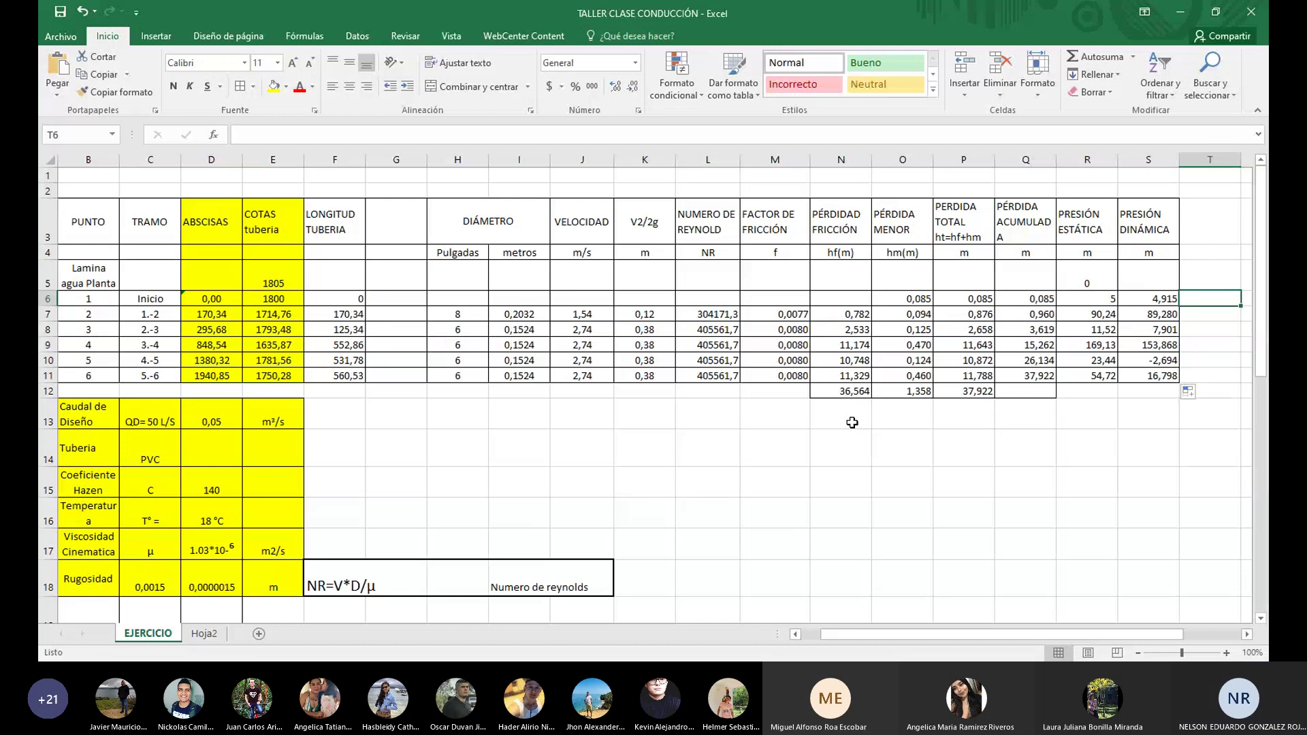
key(Right)
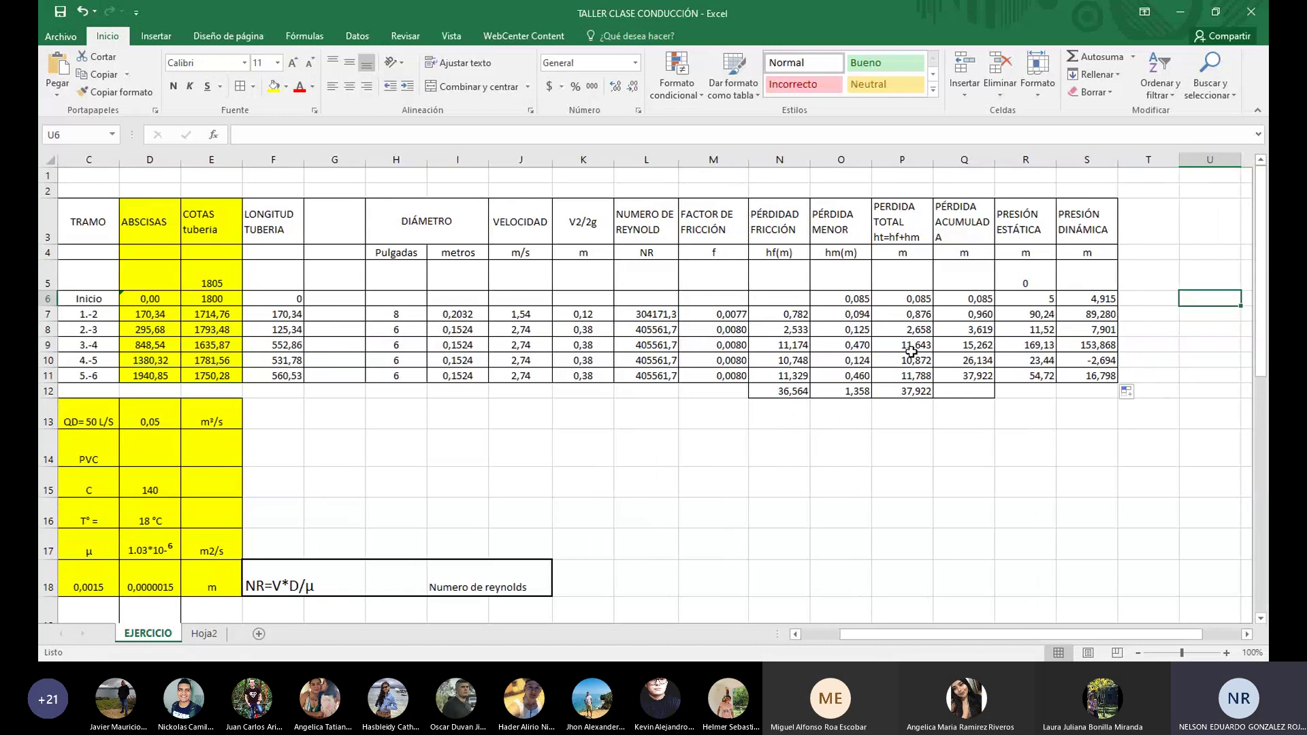
Make the table's column headings in B3:S3 bold
click(1047, 482)
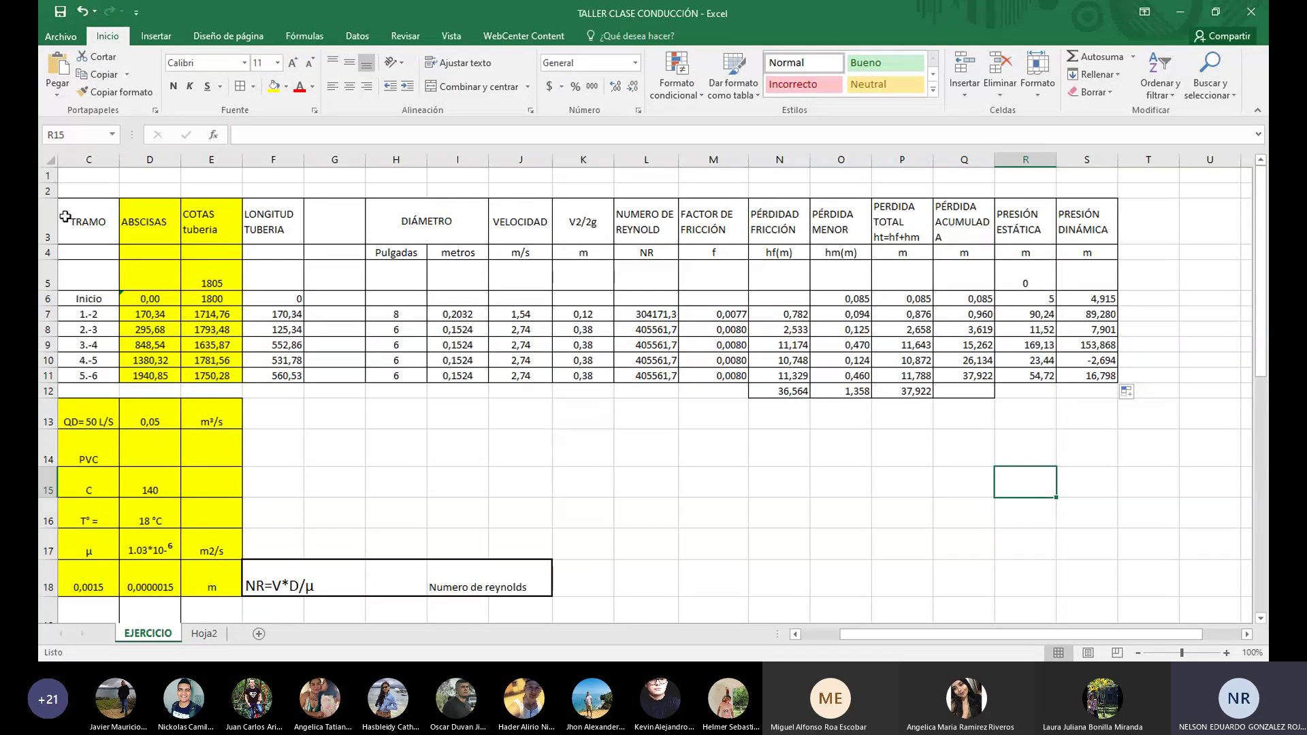
click(42, 216)
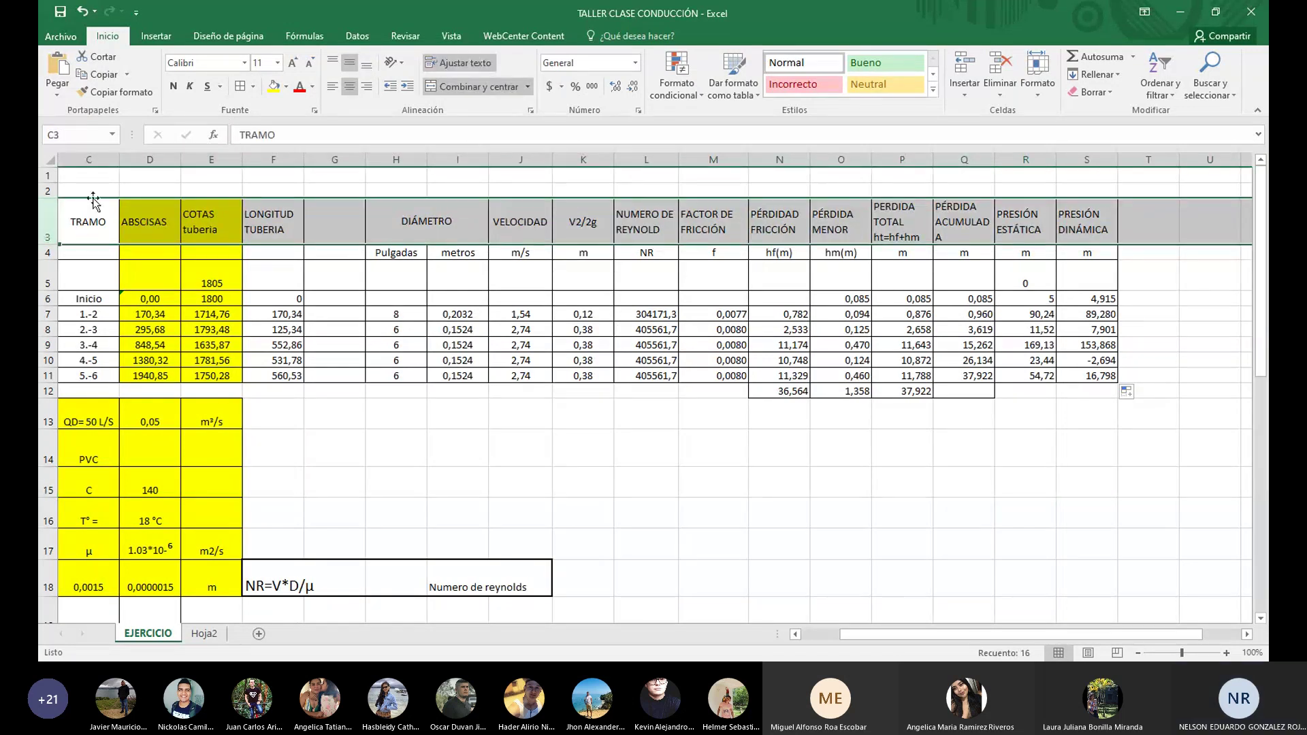
drag(1071, 218, 128, 219)
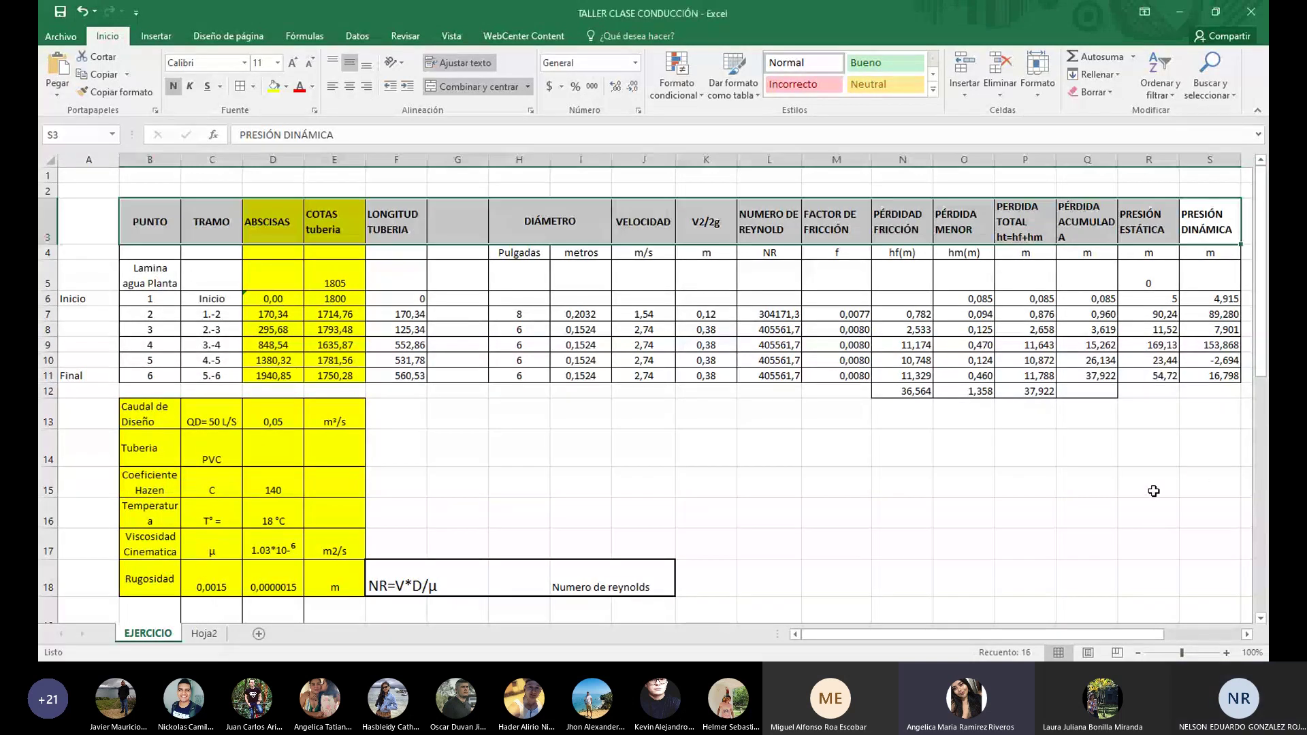
key(Right)
key(Right)
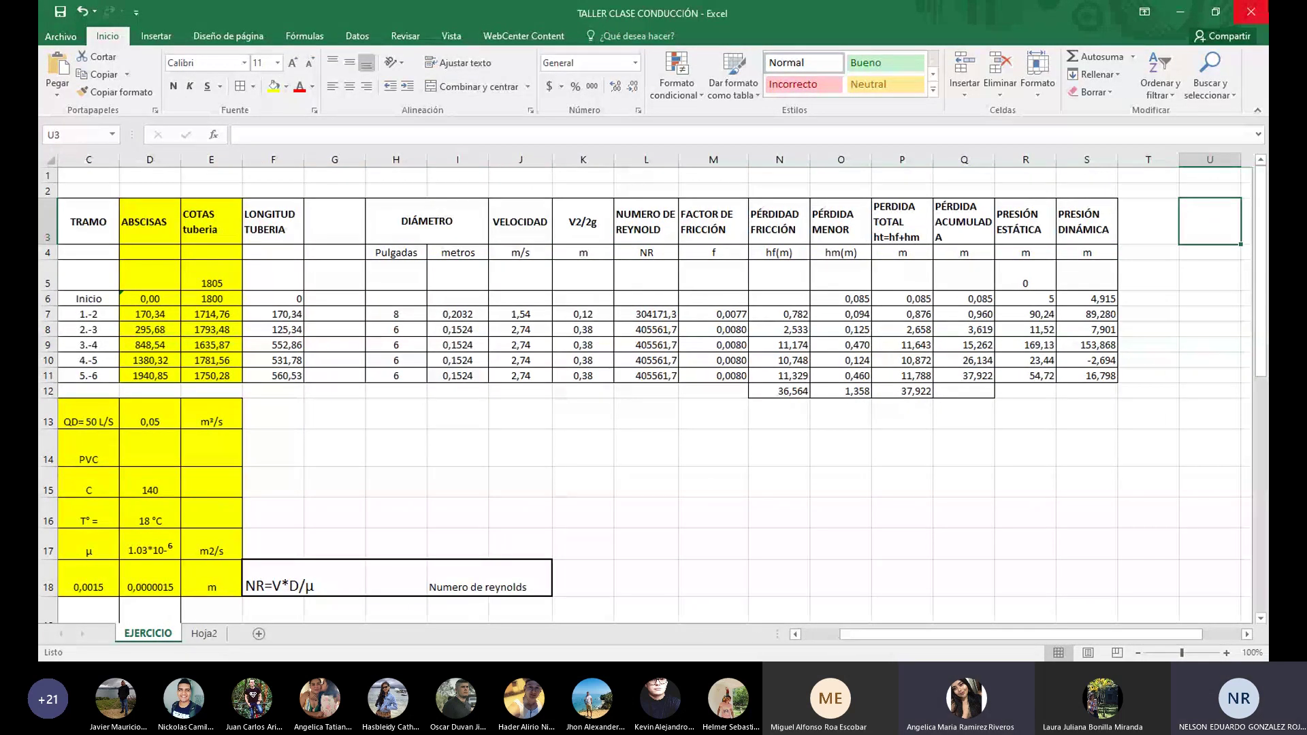
Clear the dynamic pressure formulas from S6:S11
drag(1094, 299, 1092, 372)
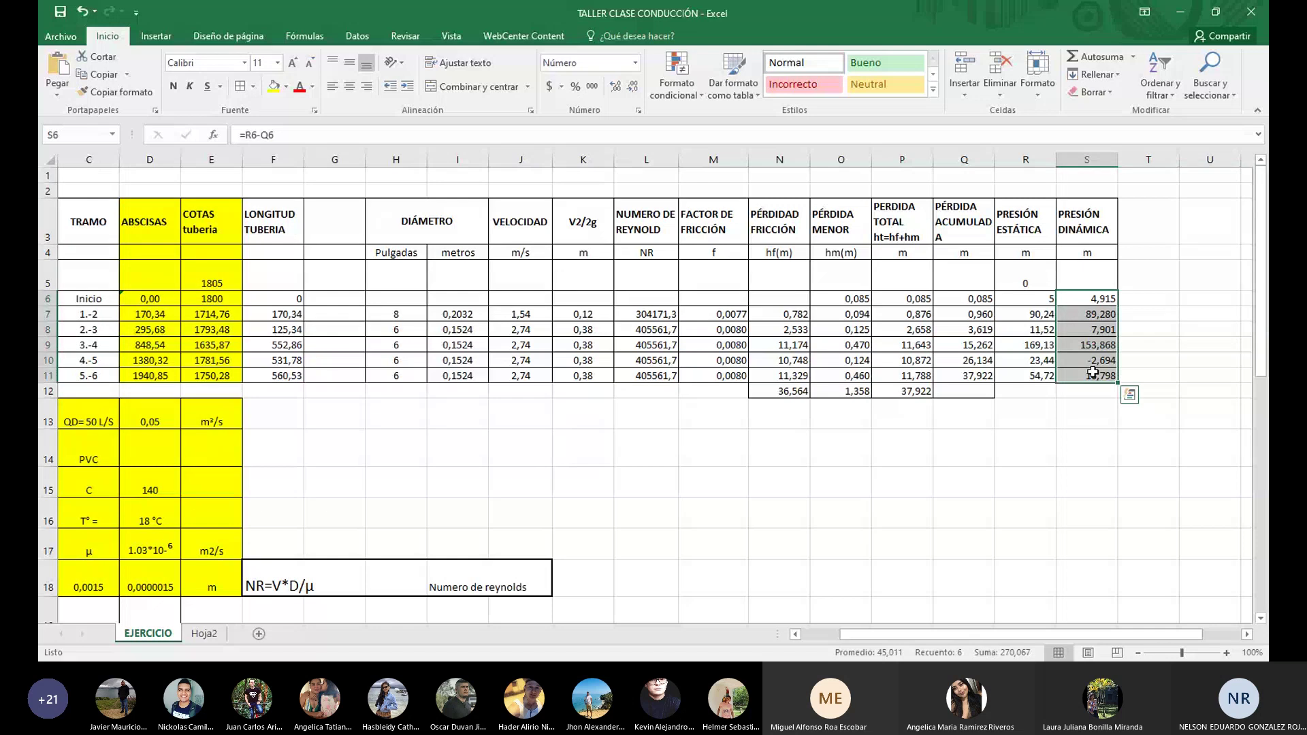
key(Delete)
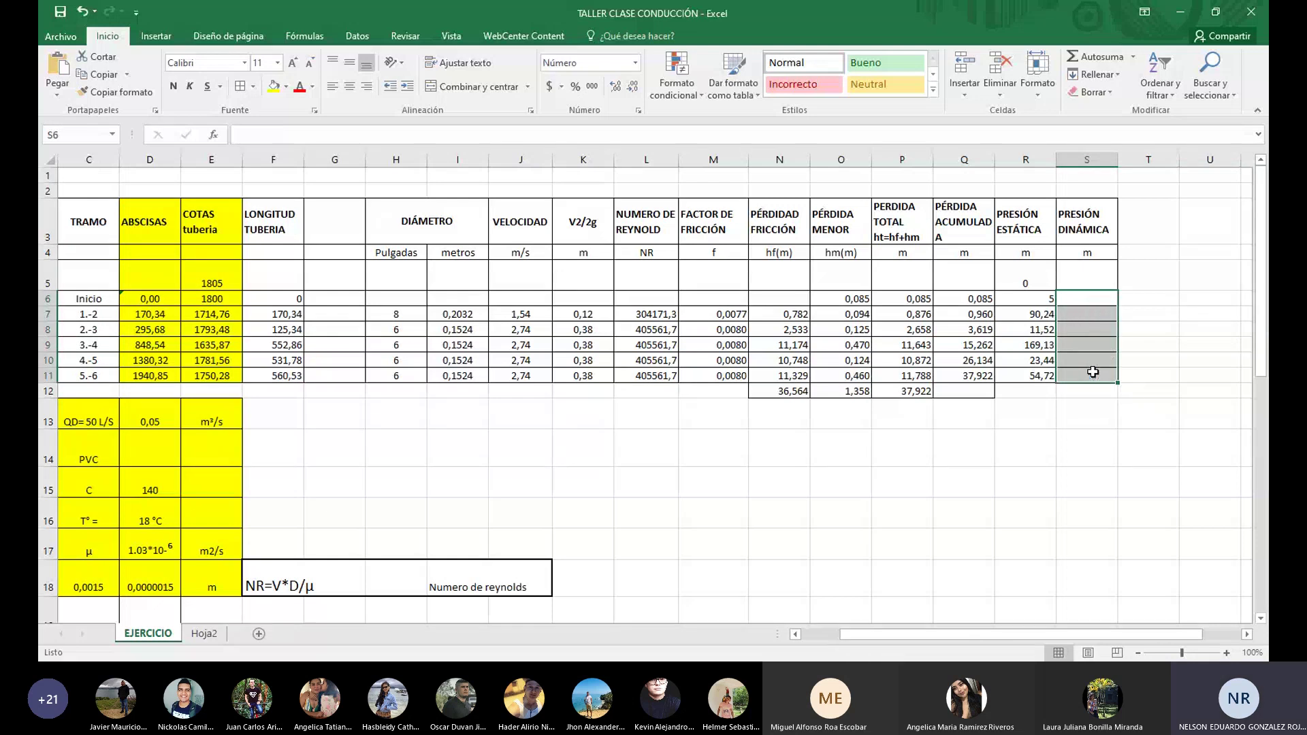
click(1087, 301)
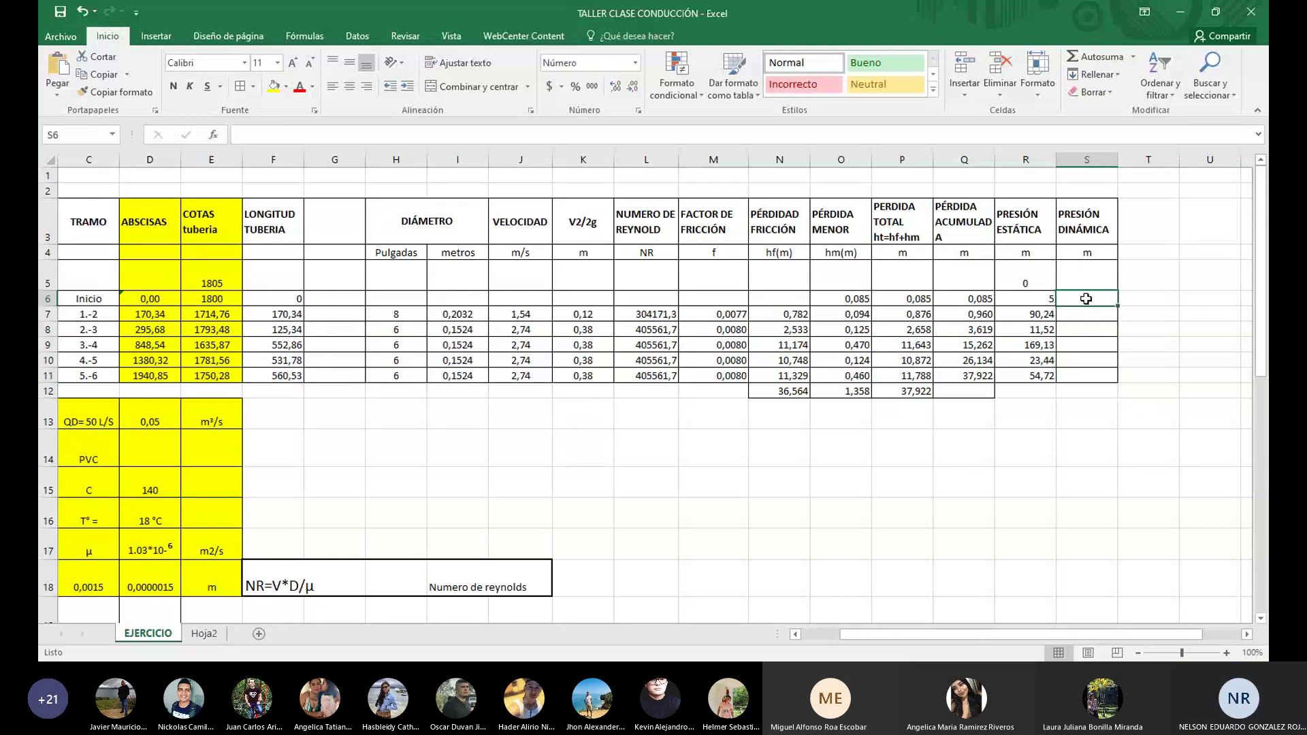
Enter the dynamic pressure in S6 again as static pressure minus accumulated loss, =R6-Q6
click(1039, 297)
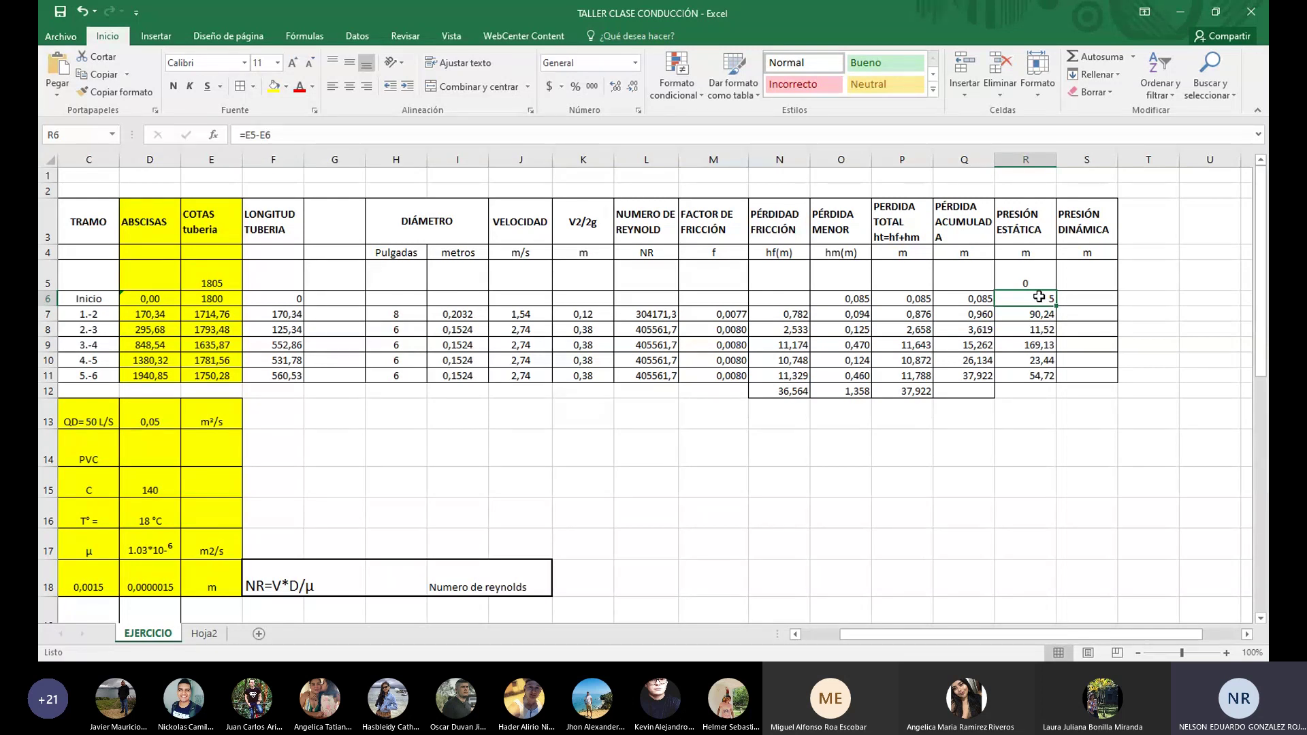
click(1086, 301)
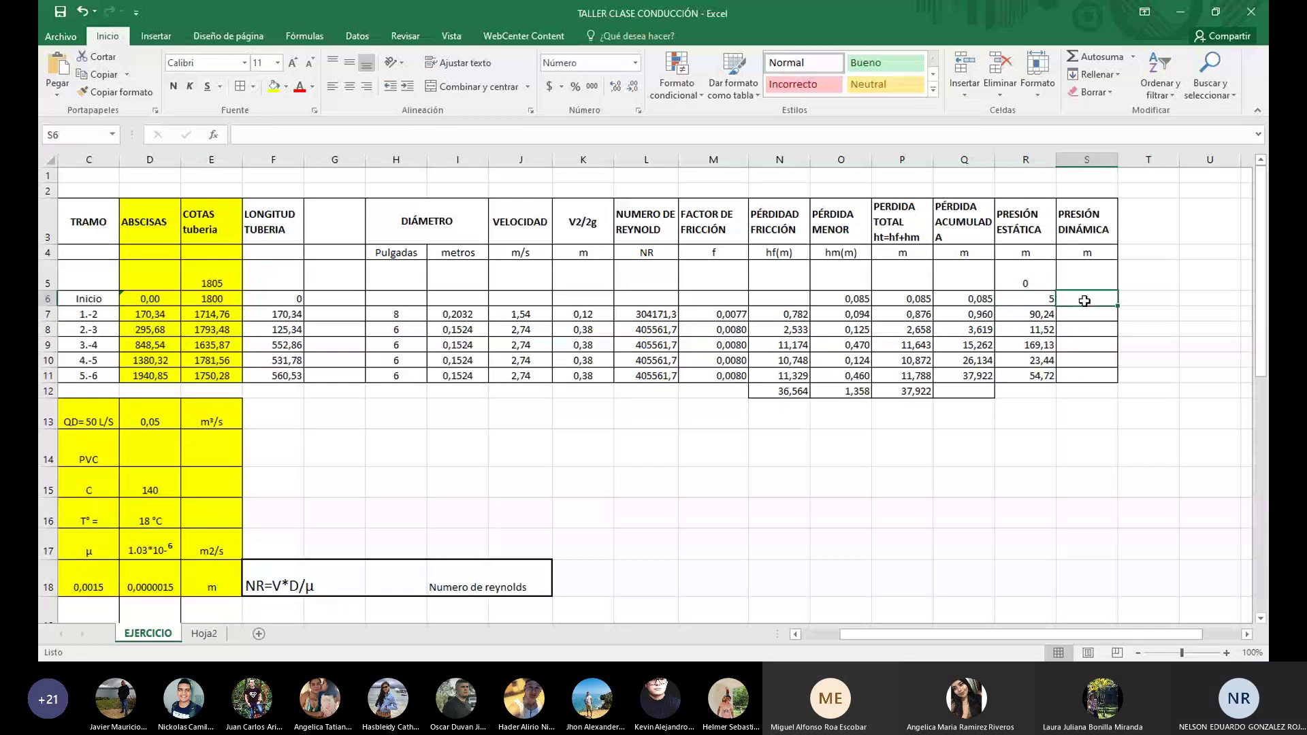
double_click(1087, 301)
text(=)
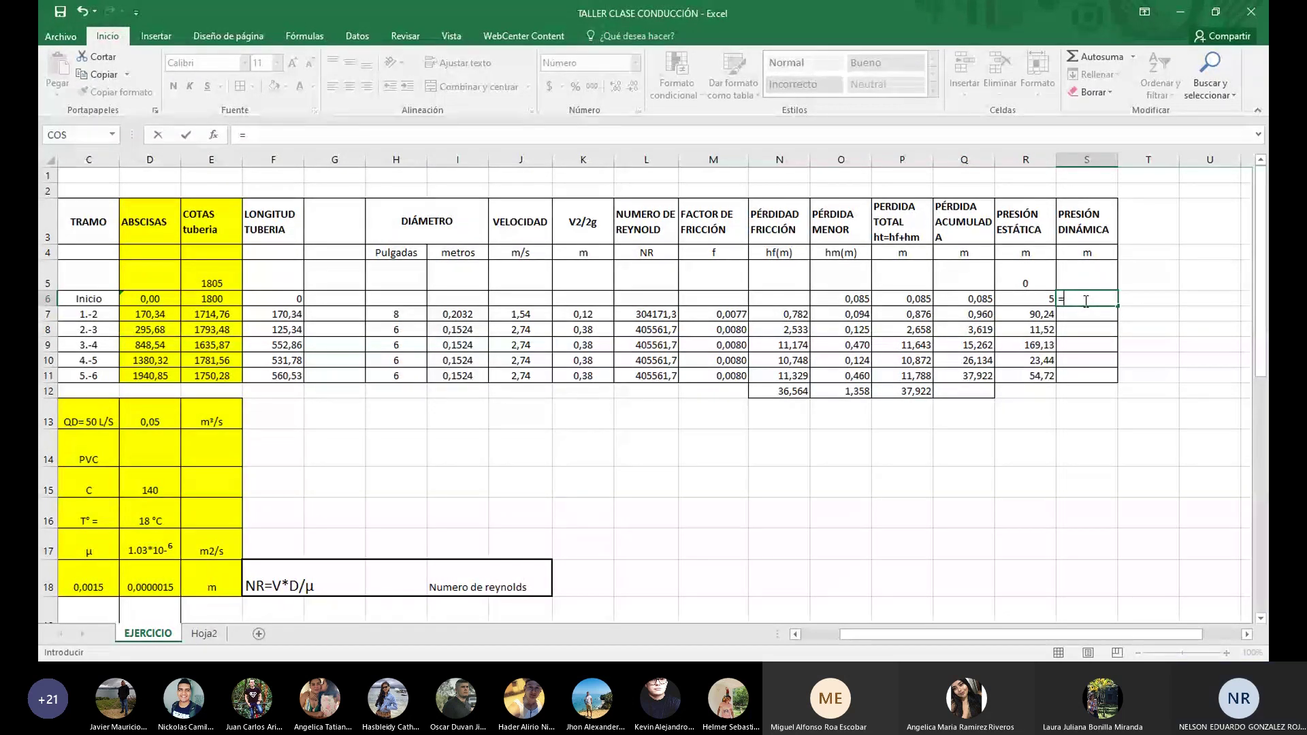
click(1043, 299)
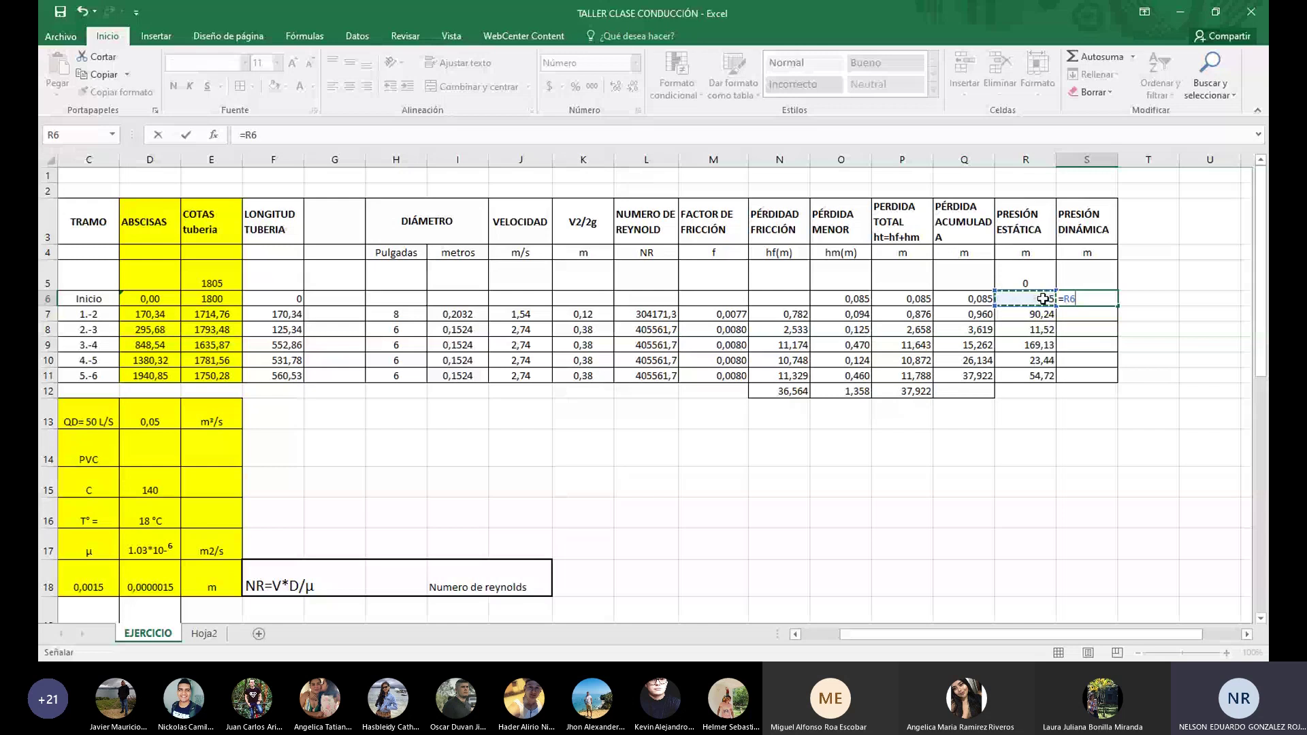
text(-)
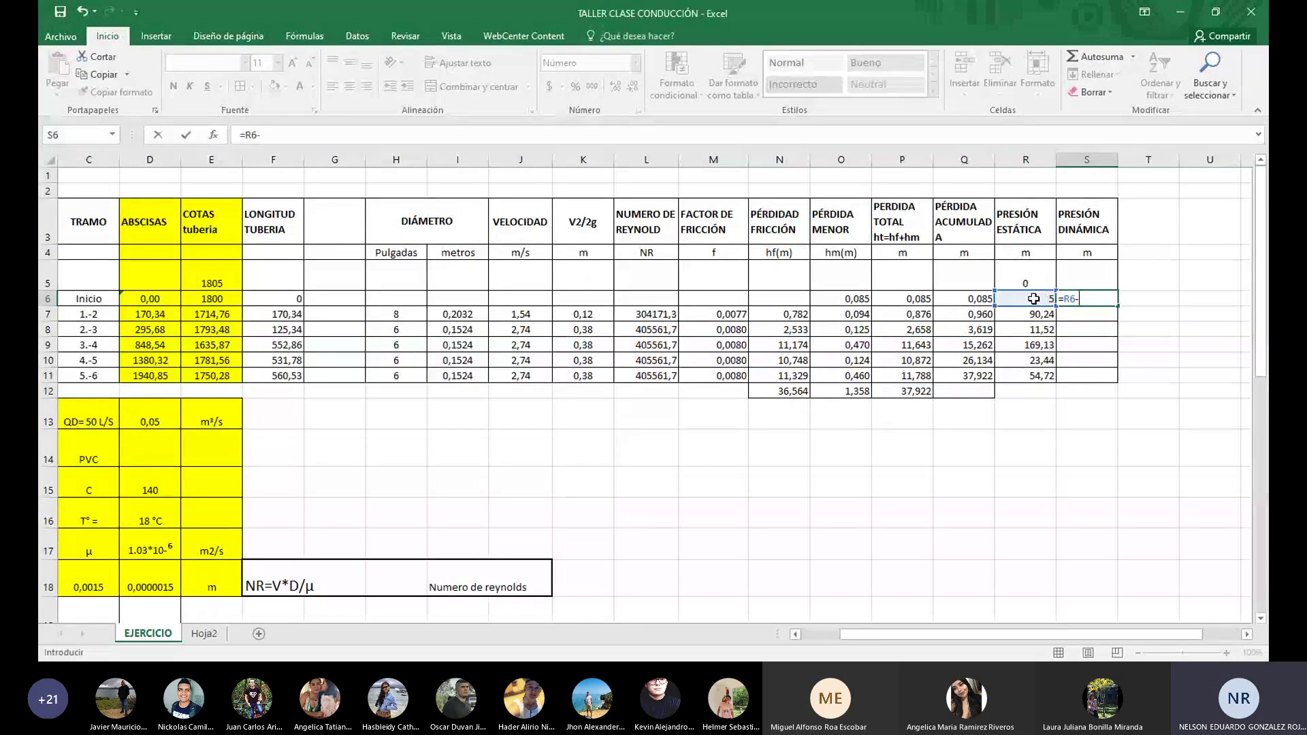
click(975, 298)
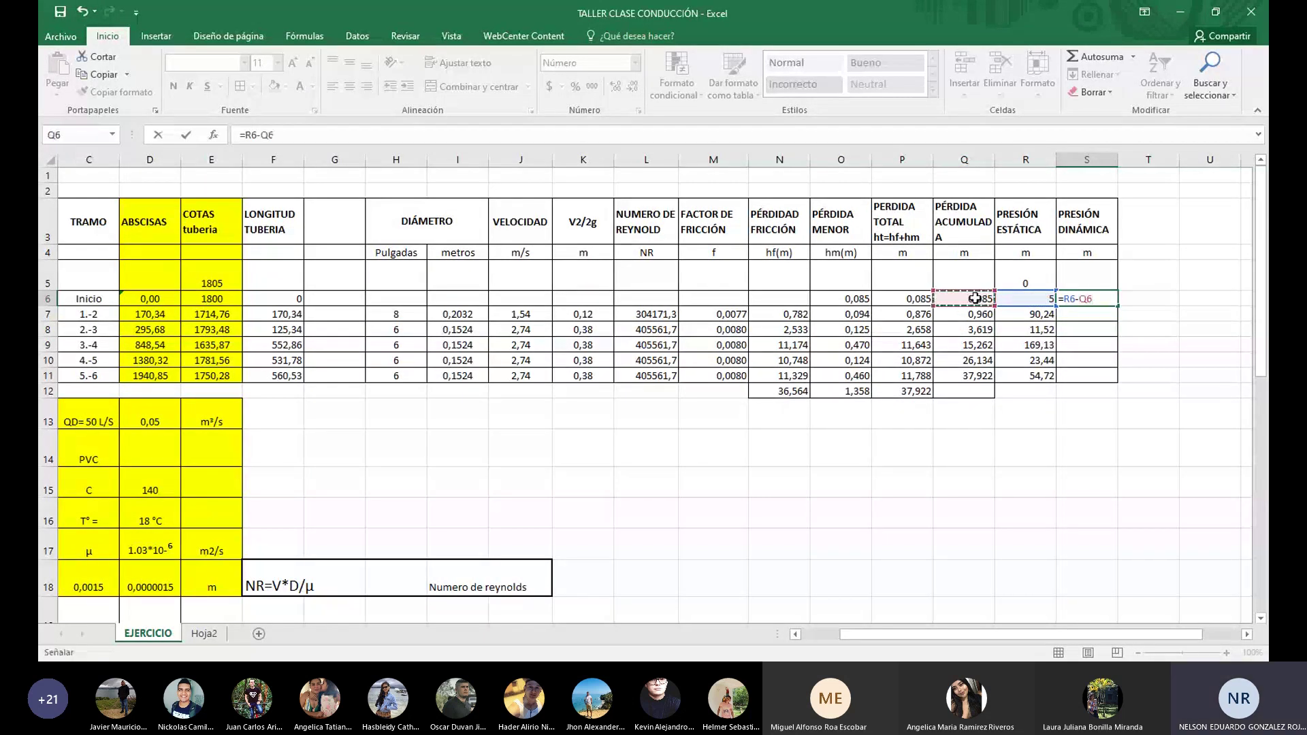
key(Return)
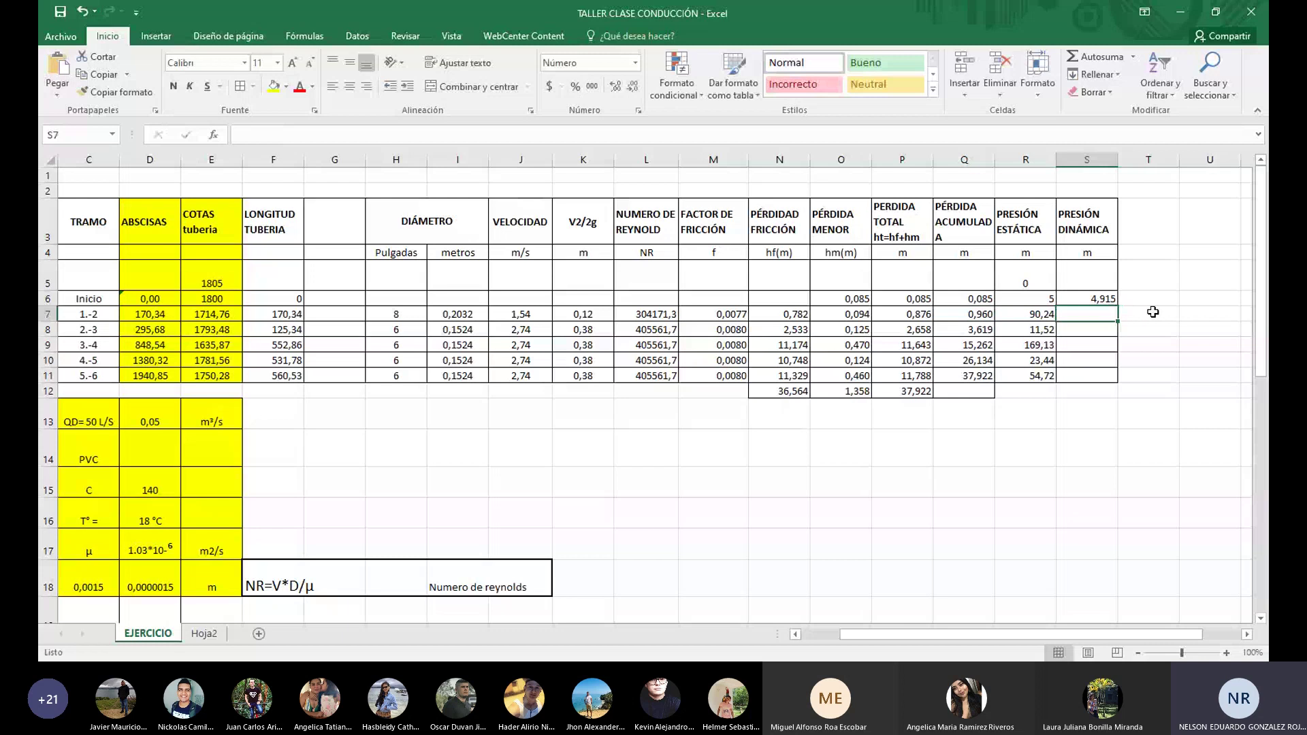
Copy the dynamic pressure formula from S6 down to the final point in S11
click(1092, 299)
double_click(1118, 307)
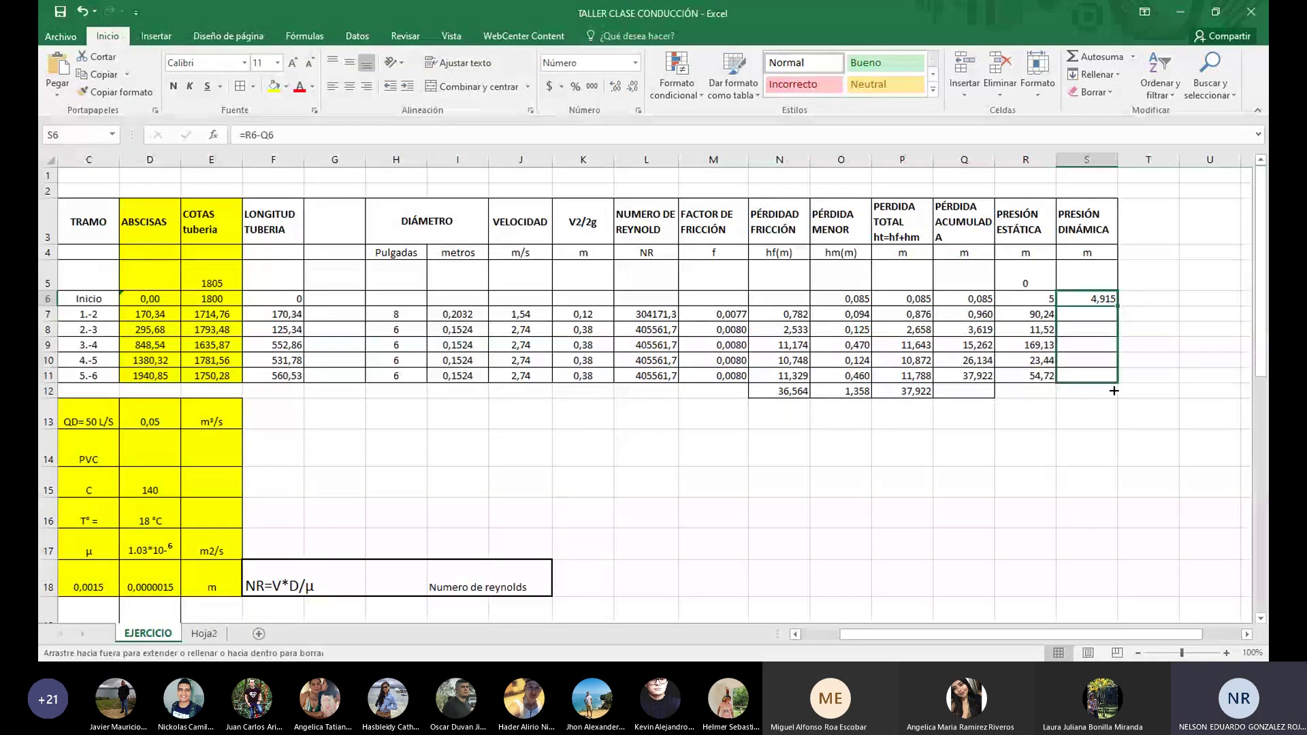
click(1097, 518)
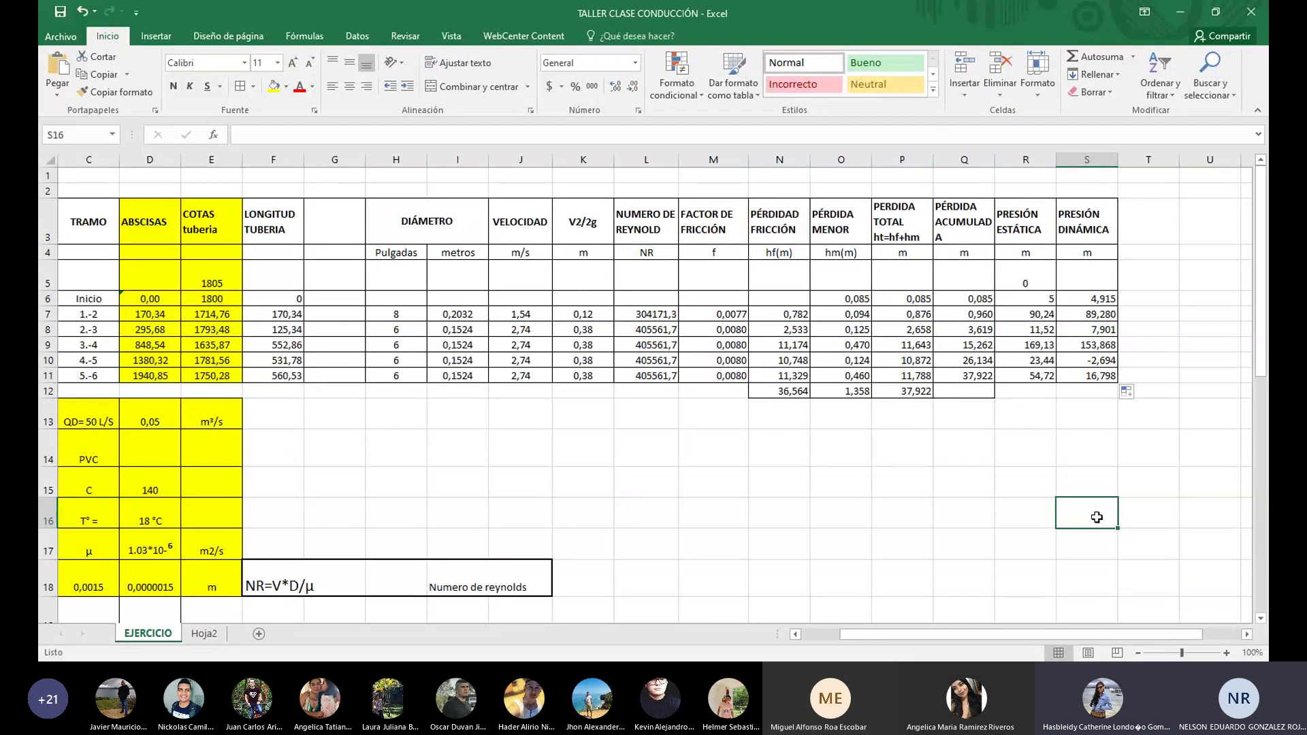
Review the row of section 4-5 and try a pipe diameter of 4 inches in H10
click(1093, 362)
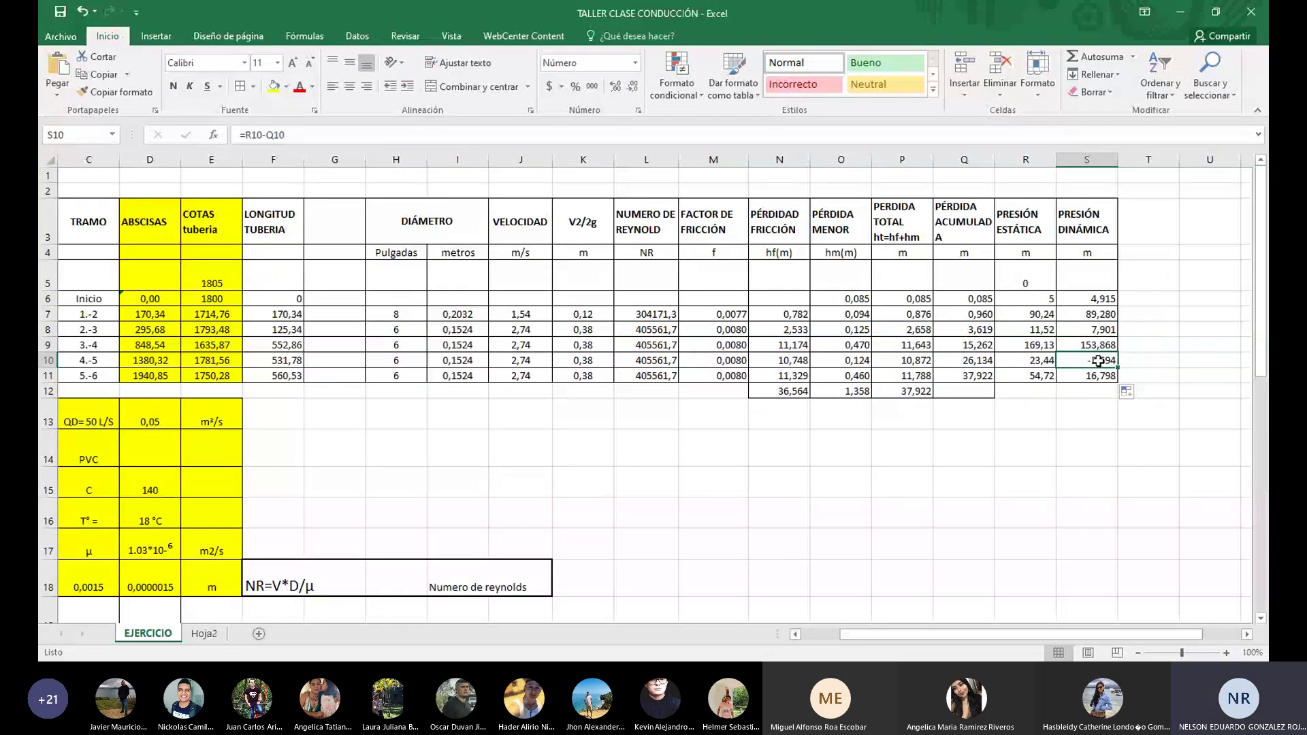
drag(1097, 359, 92, 361)
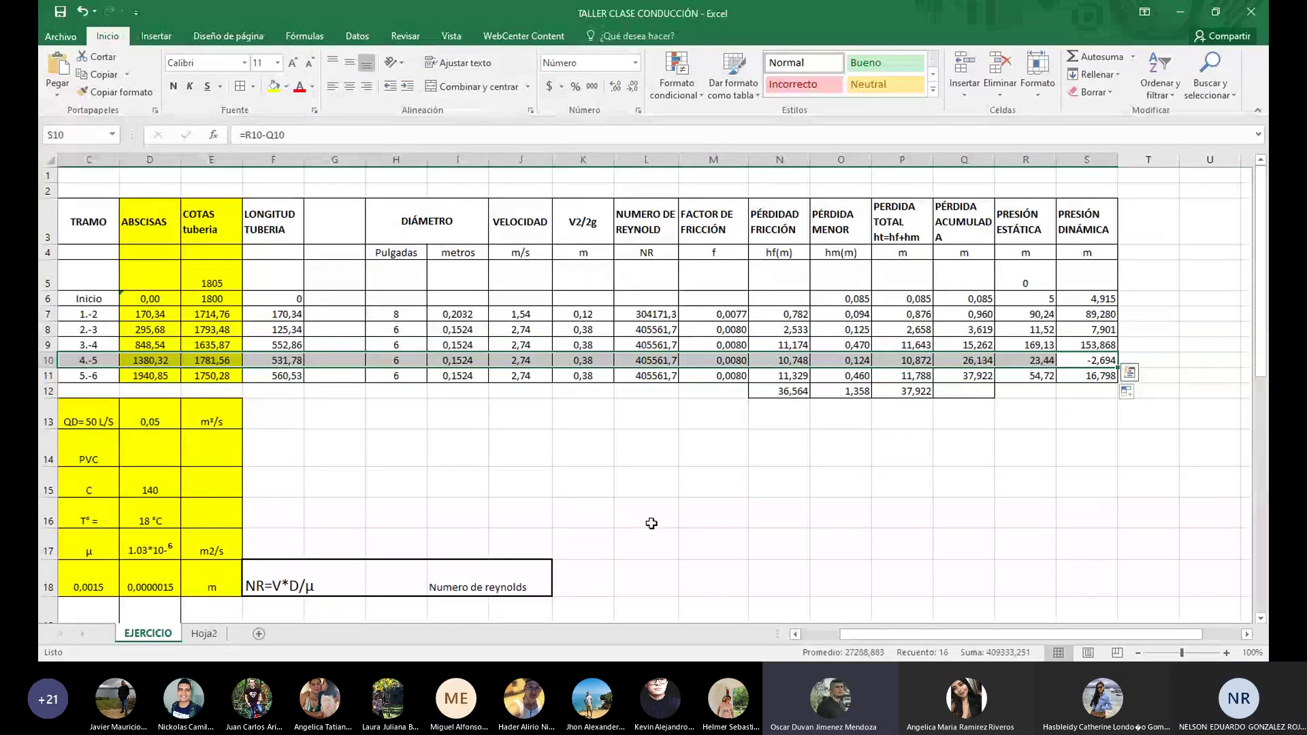
click(408, 360)
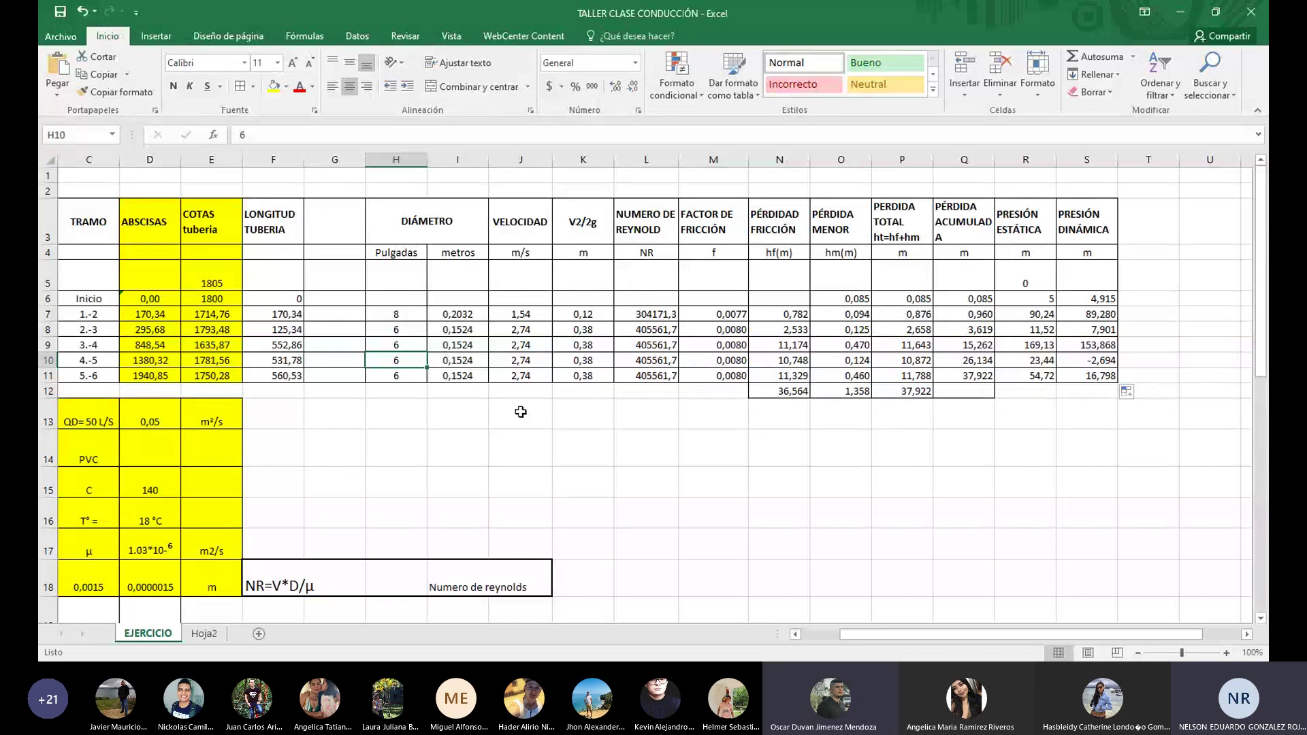
text(4)
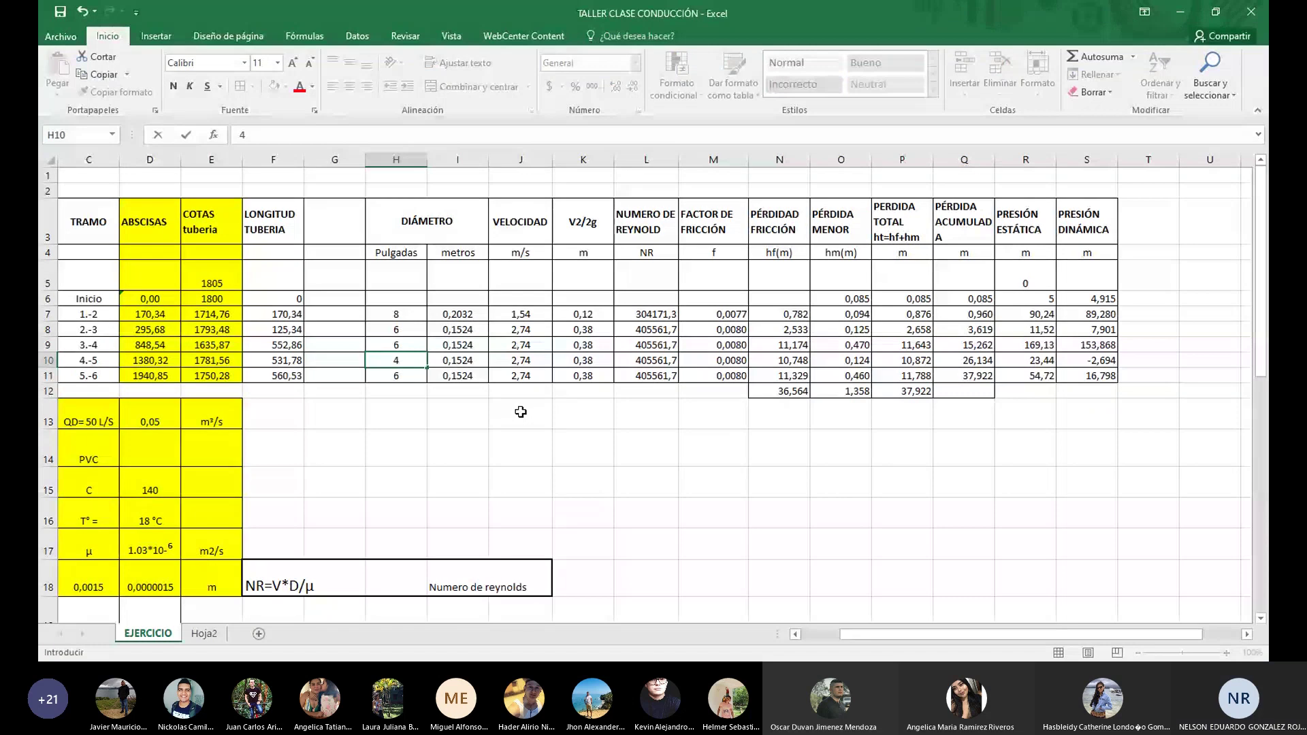
key(Return)
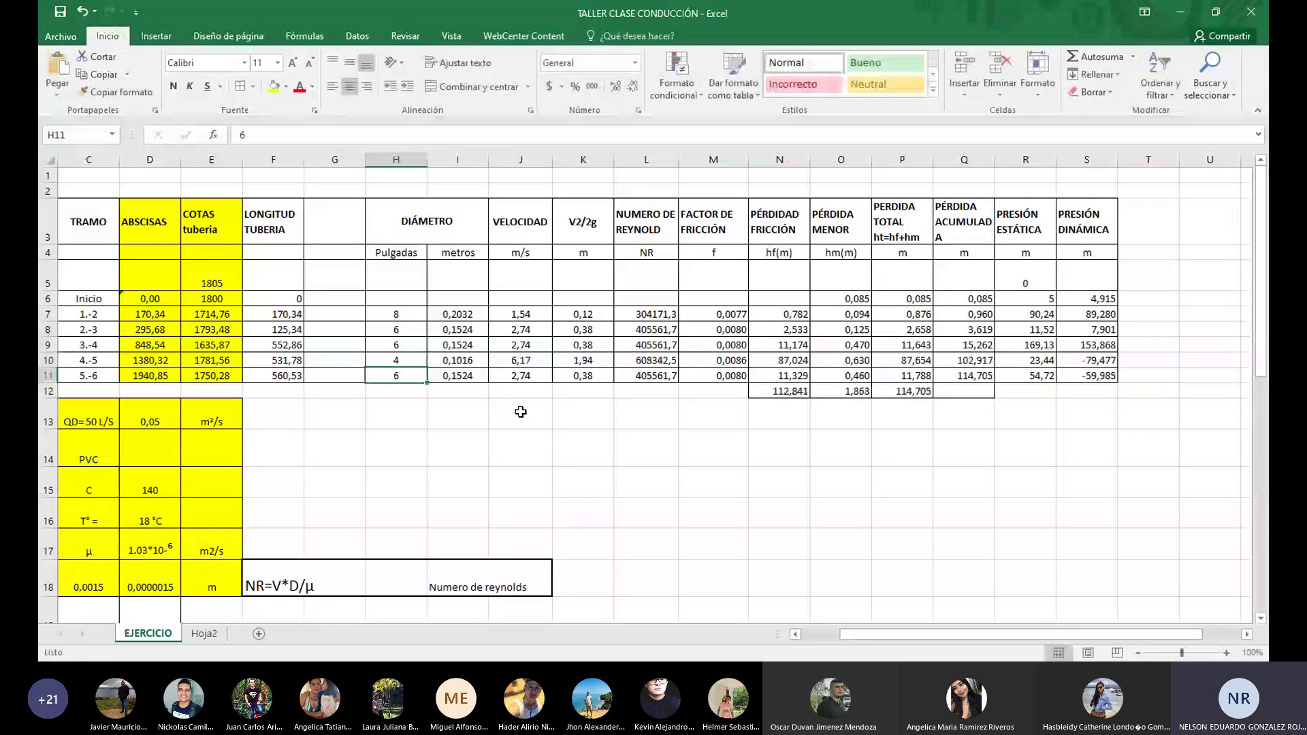
Set the pipe diameter of section 4-5 in H10 back to 6 inches
click(405, 360)
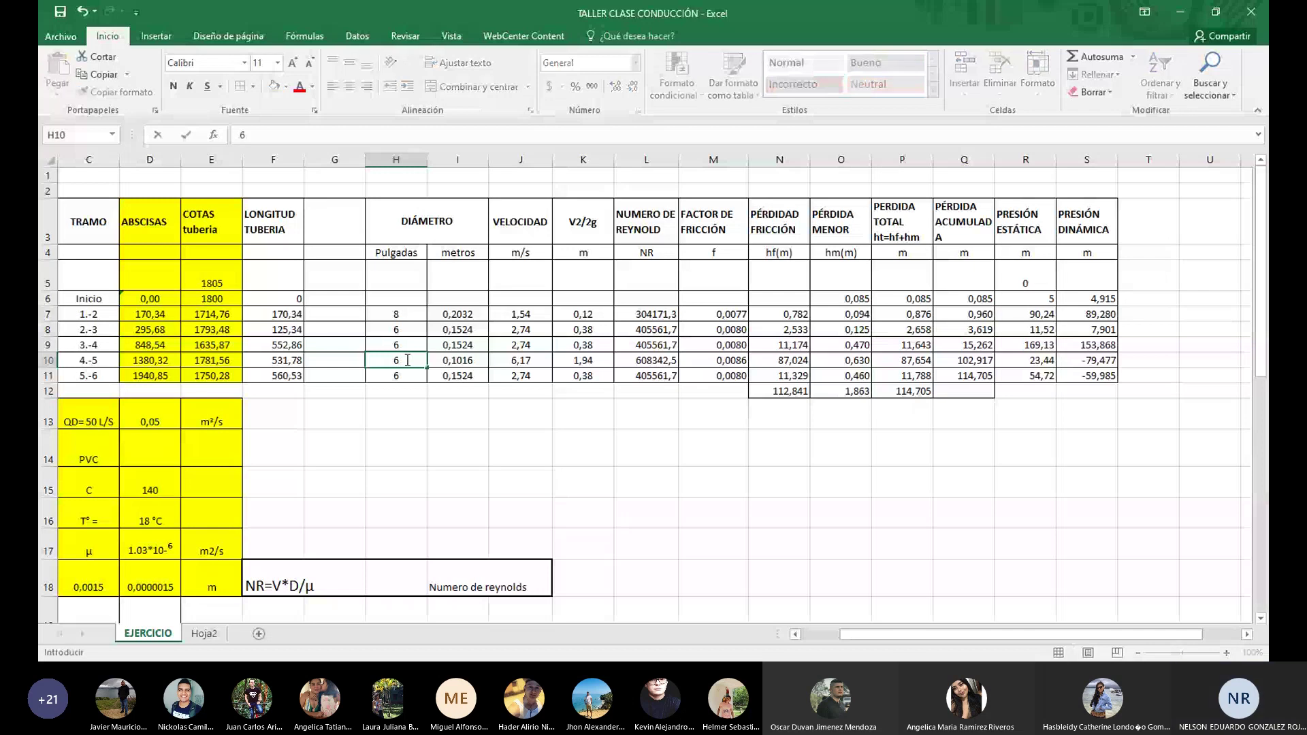
text(6)
key(Return)
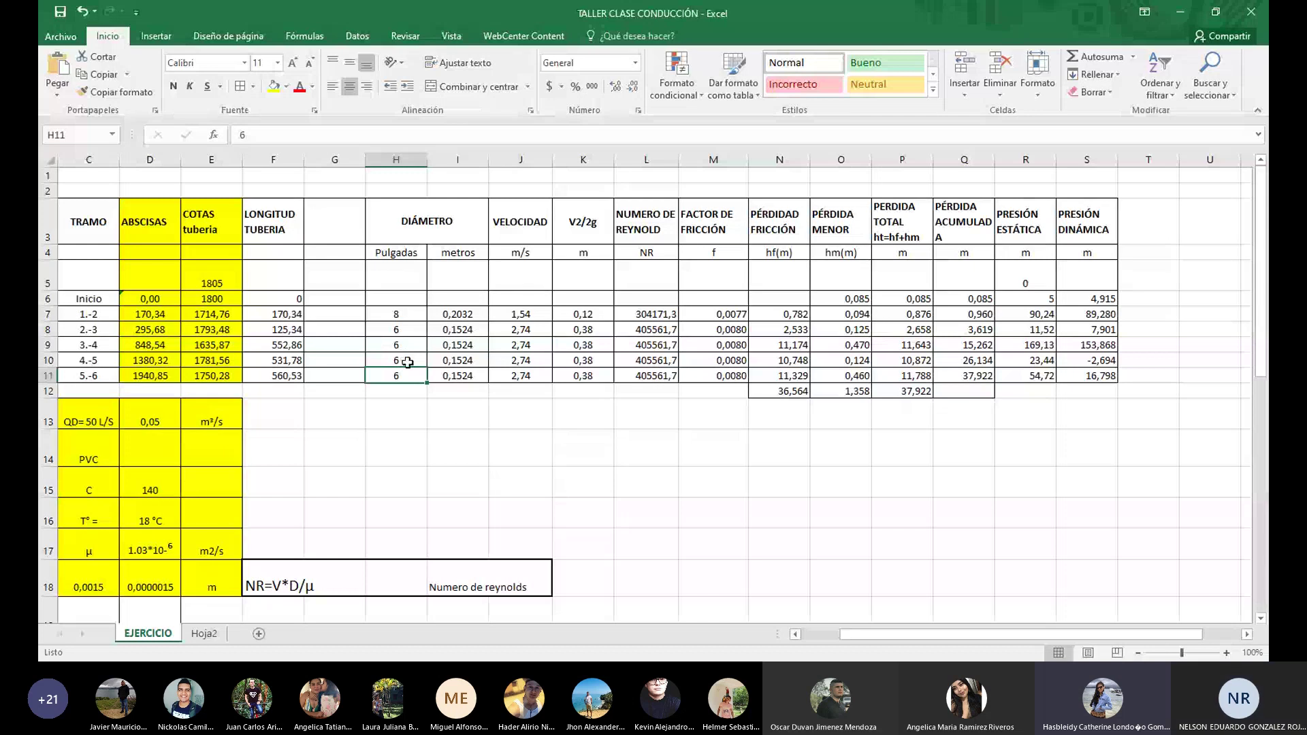
click(406, 360)
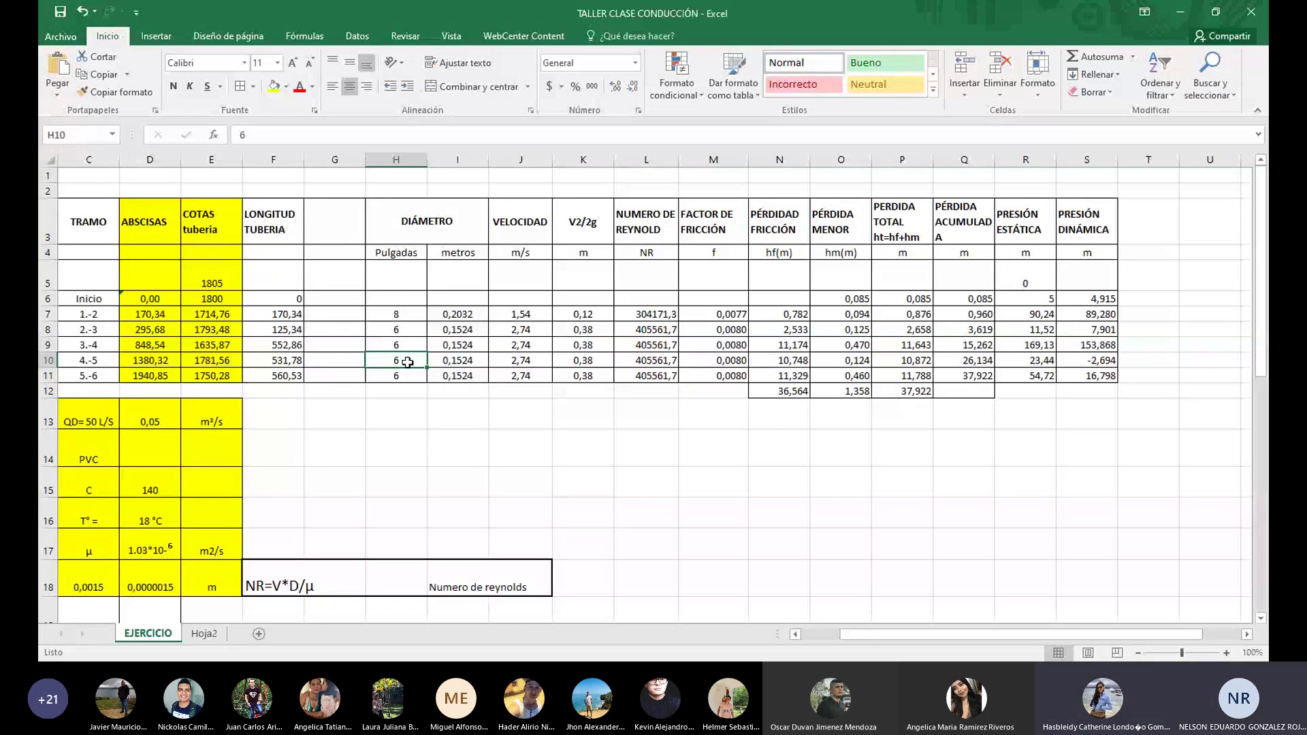
Try a pipe diameter of 8 inches for section 4-5 in H10 and check the dynamic pressures in S6:S11
text(8)
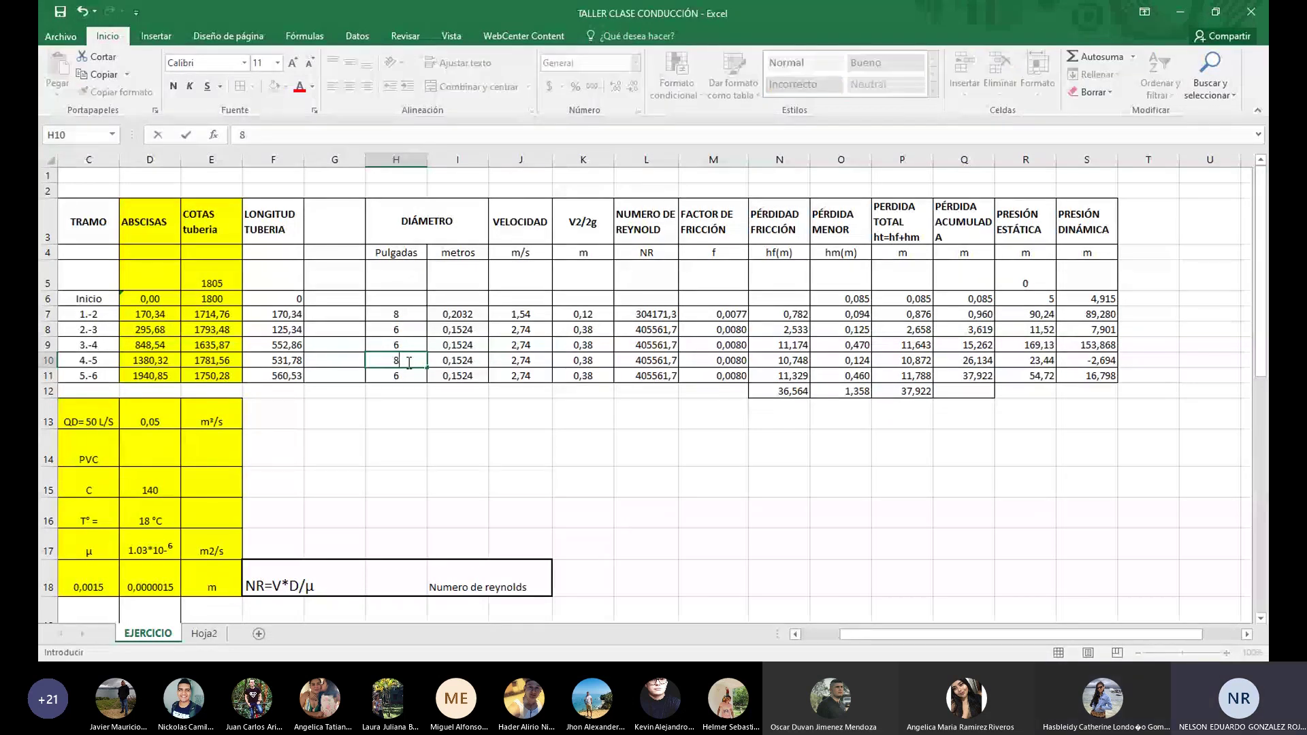
key(Return)
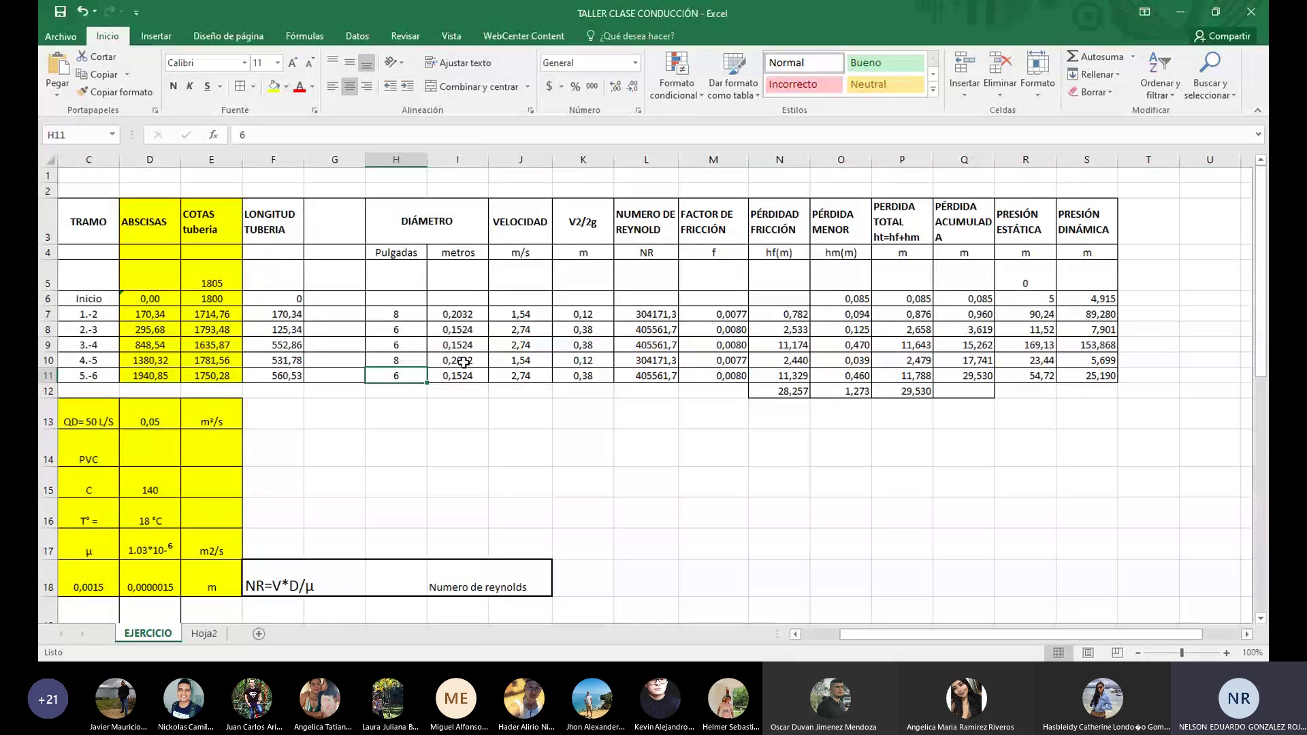
click(1094, 360)
click(1093, 298)
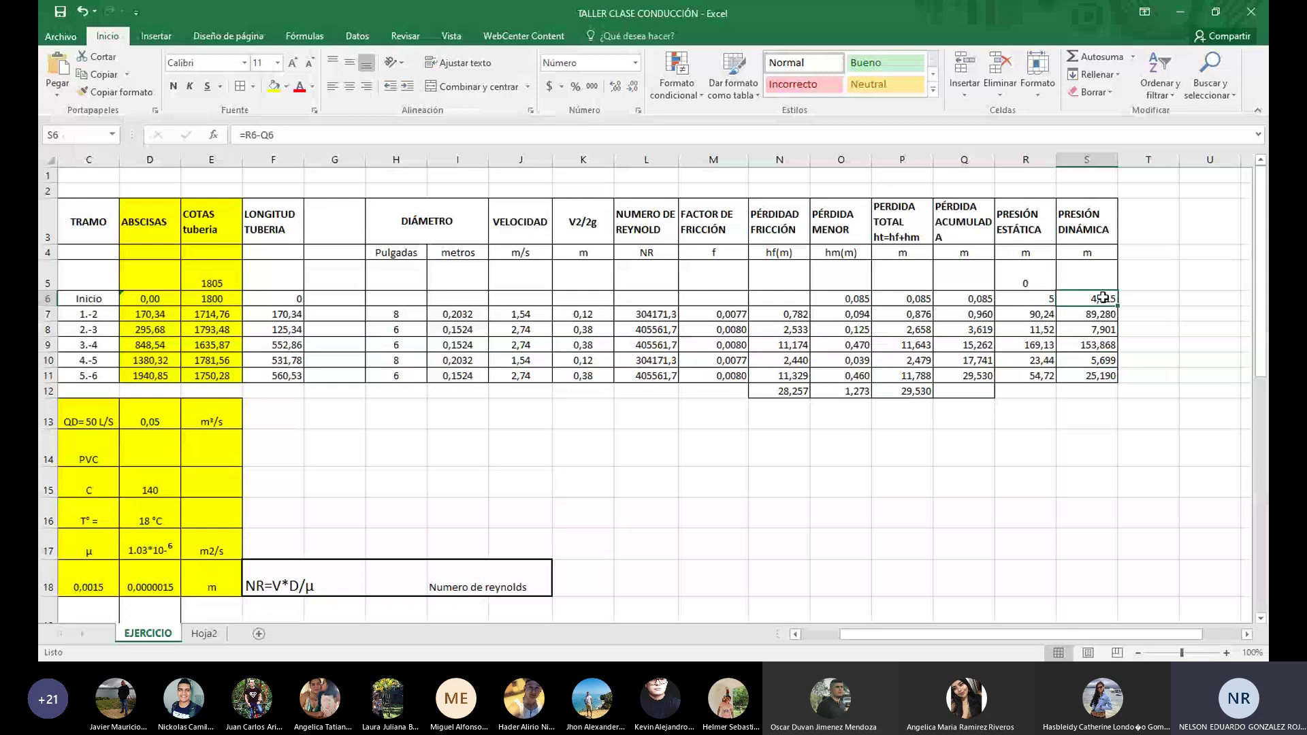
drag(1094, 298, 1094, 361)
click(1130, 361)
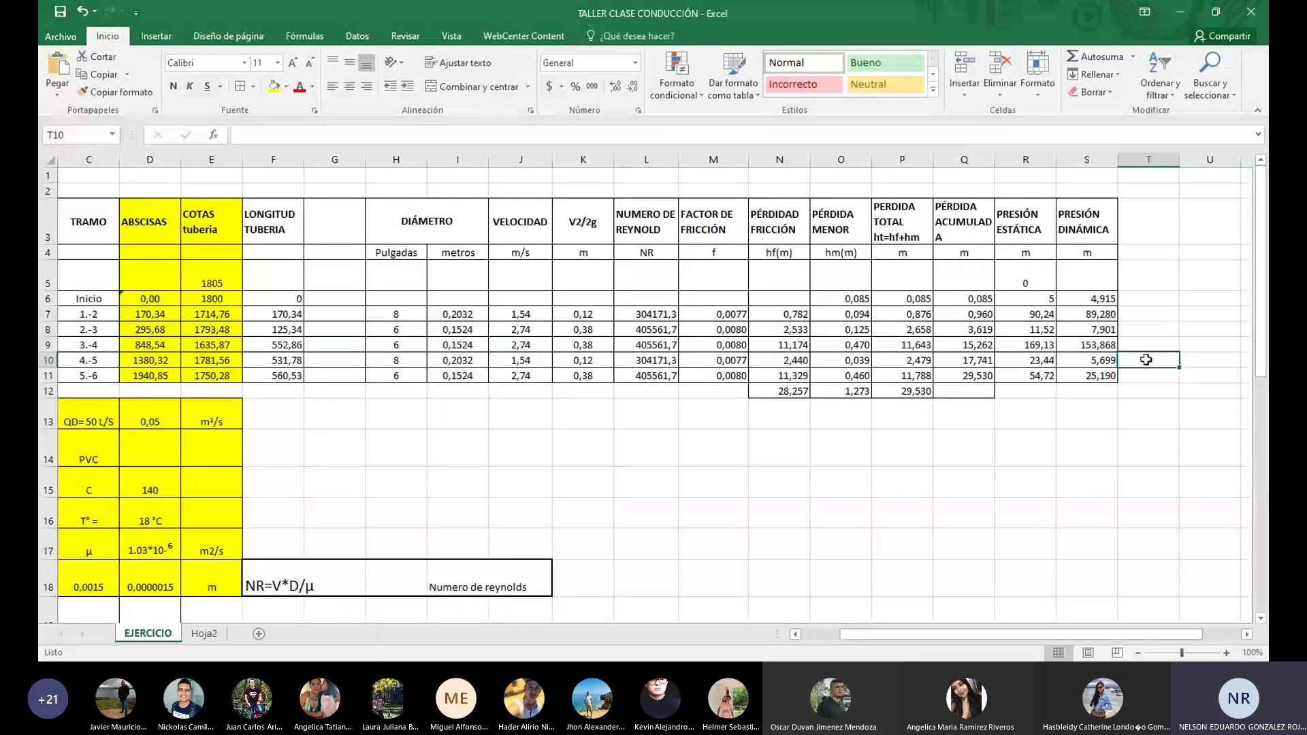
click(1087, 296)
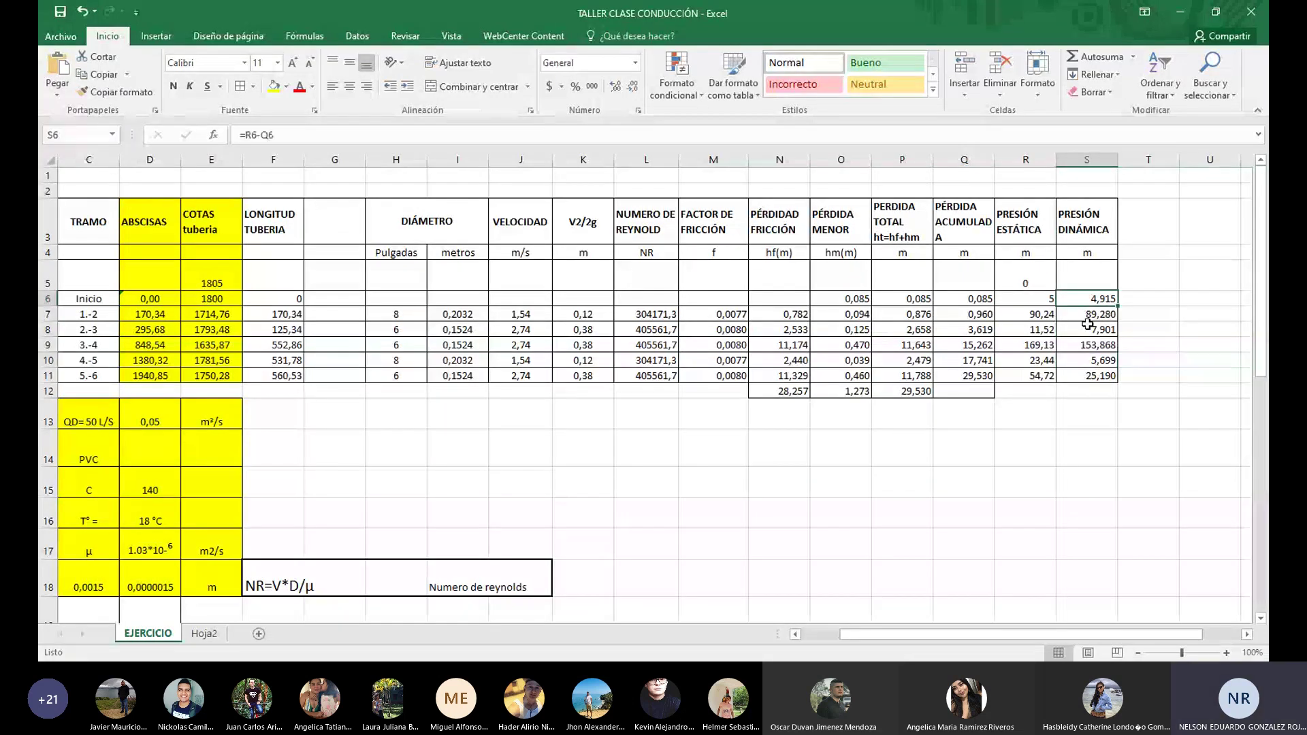
drag(1087, 324, 1090, 376)
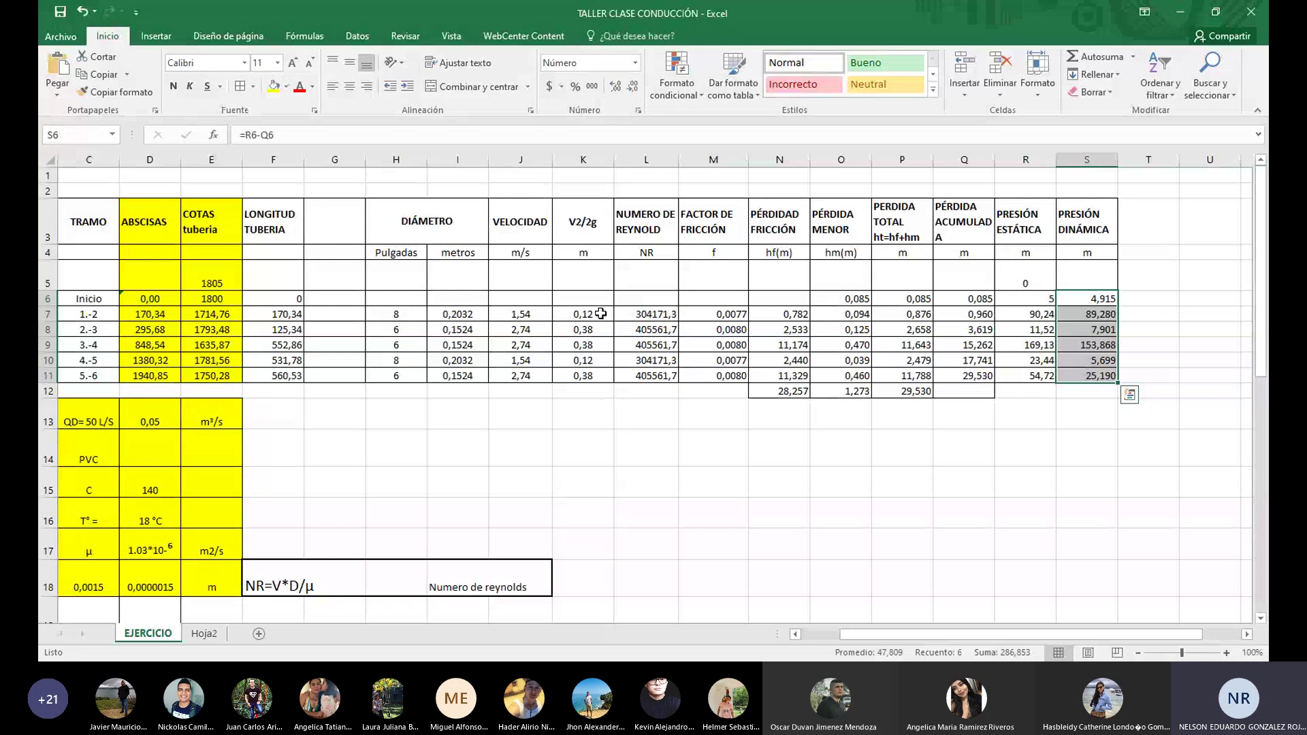
Examine the velocities in J7:J11 and compare the diameters and dynamic pressures of sections 3-4 and 4-5
drag(514, 314, 524, 376)
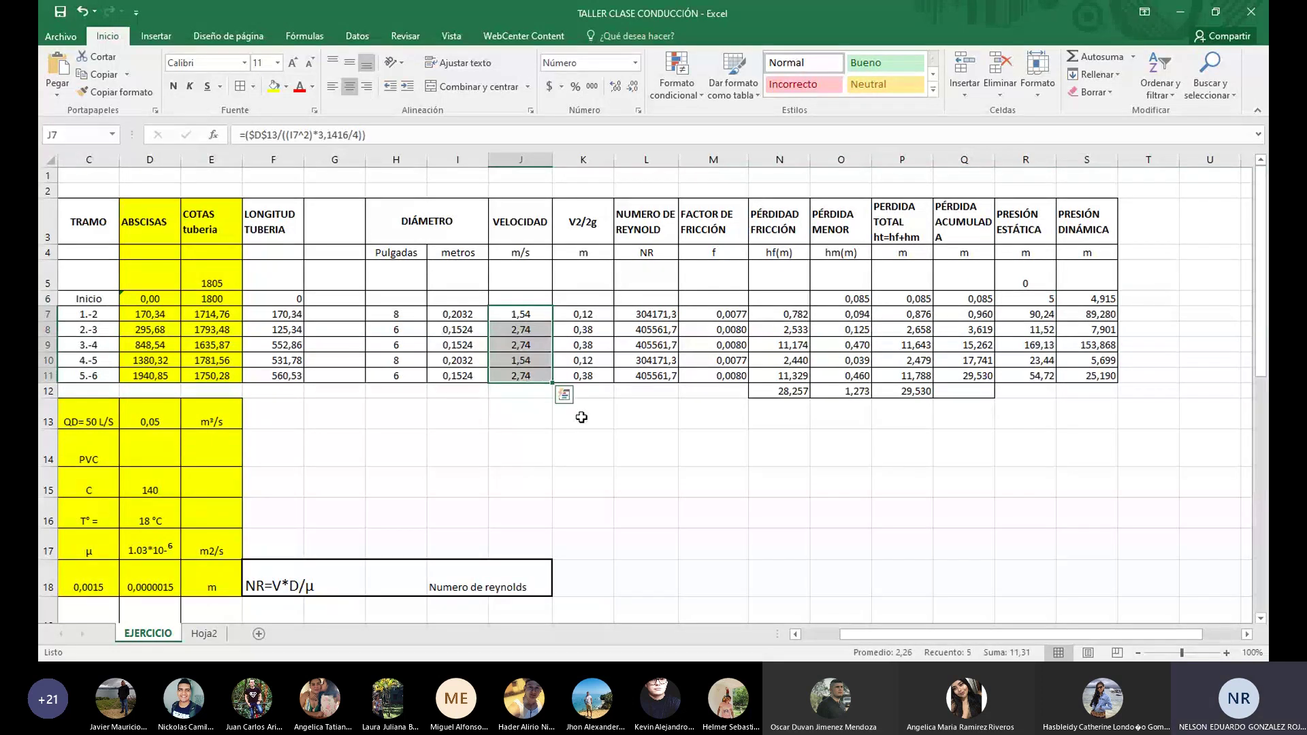
key(ctrl+c)
click(524, 363)
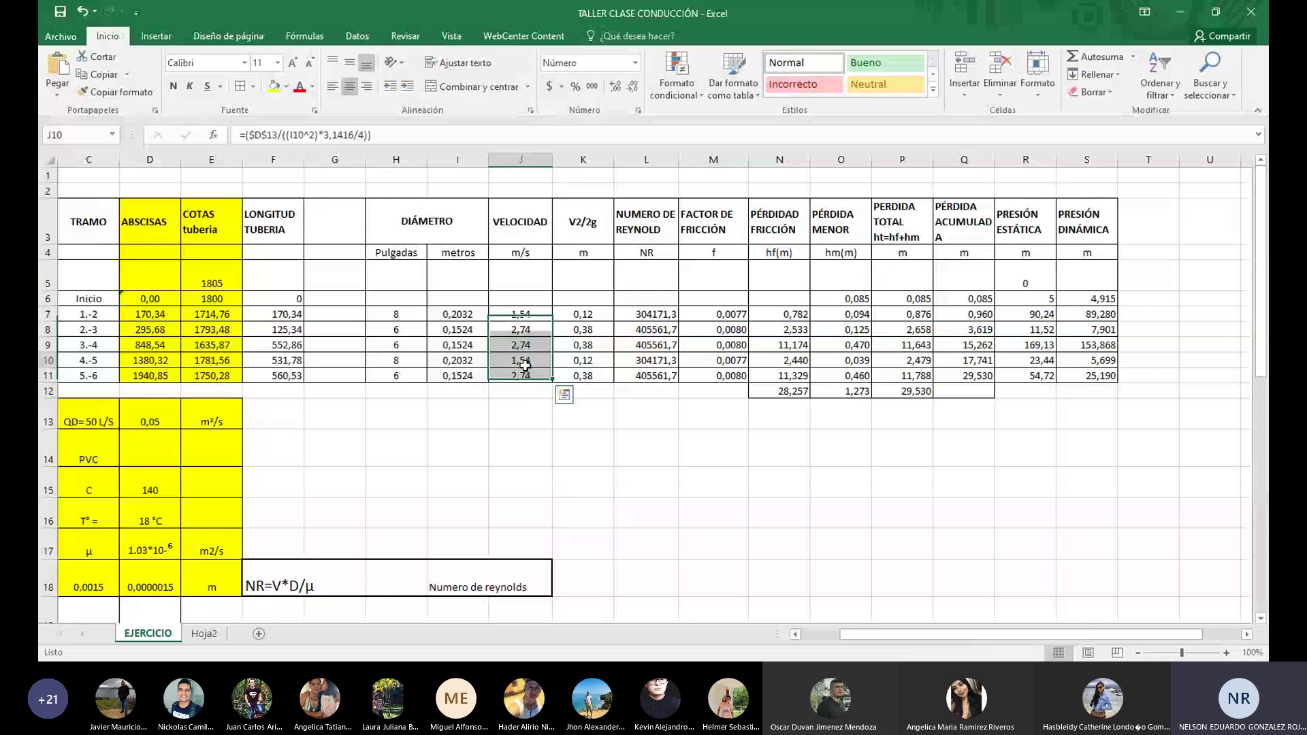
click(525, 366)
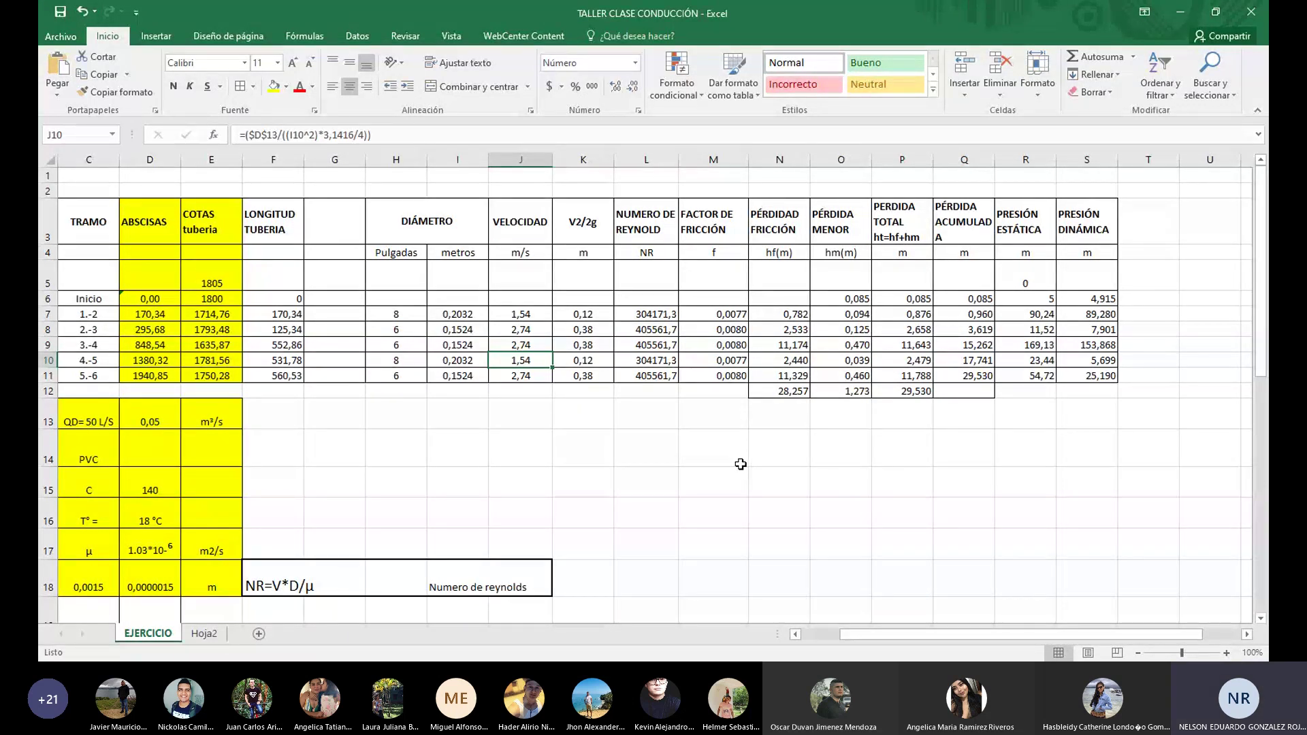
click(1089, 345)
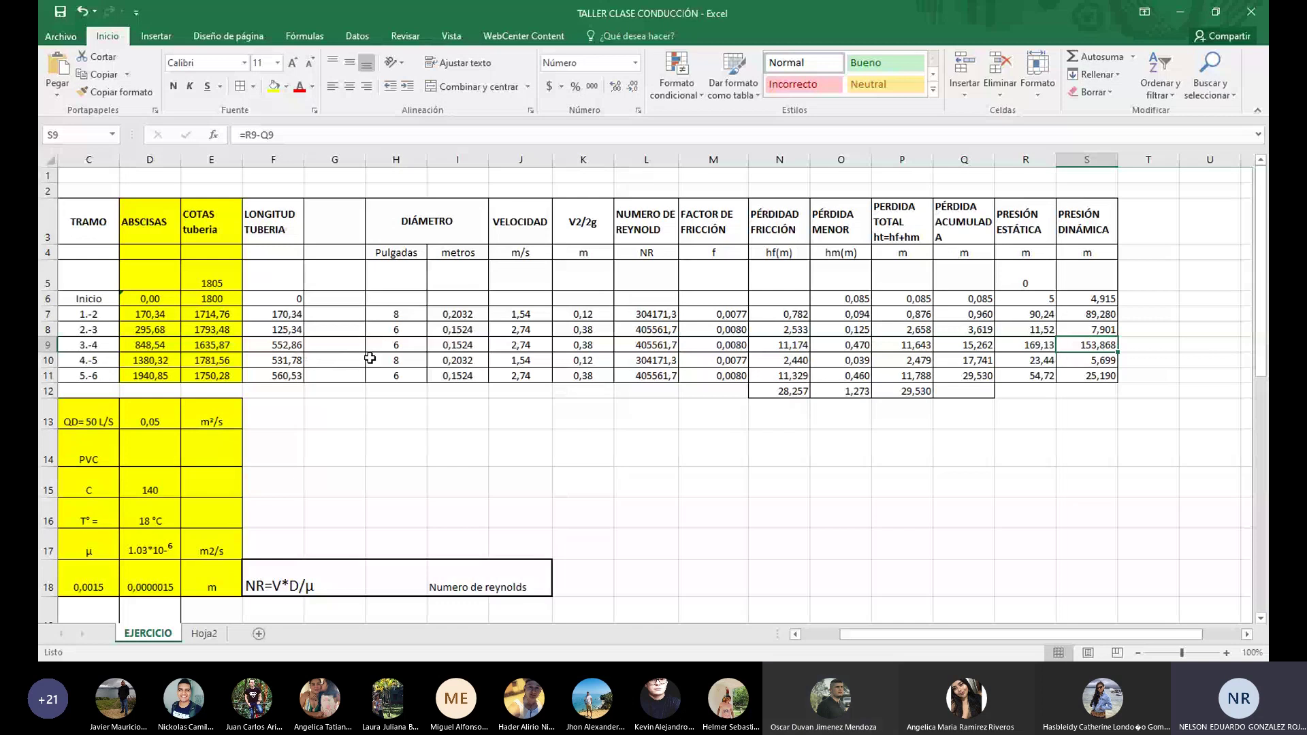
click(406, 344)
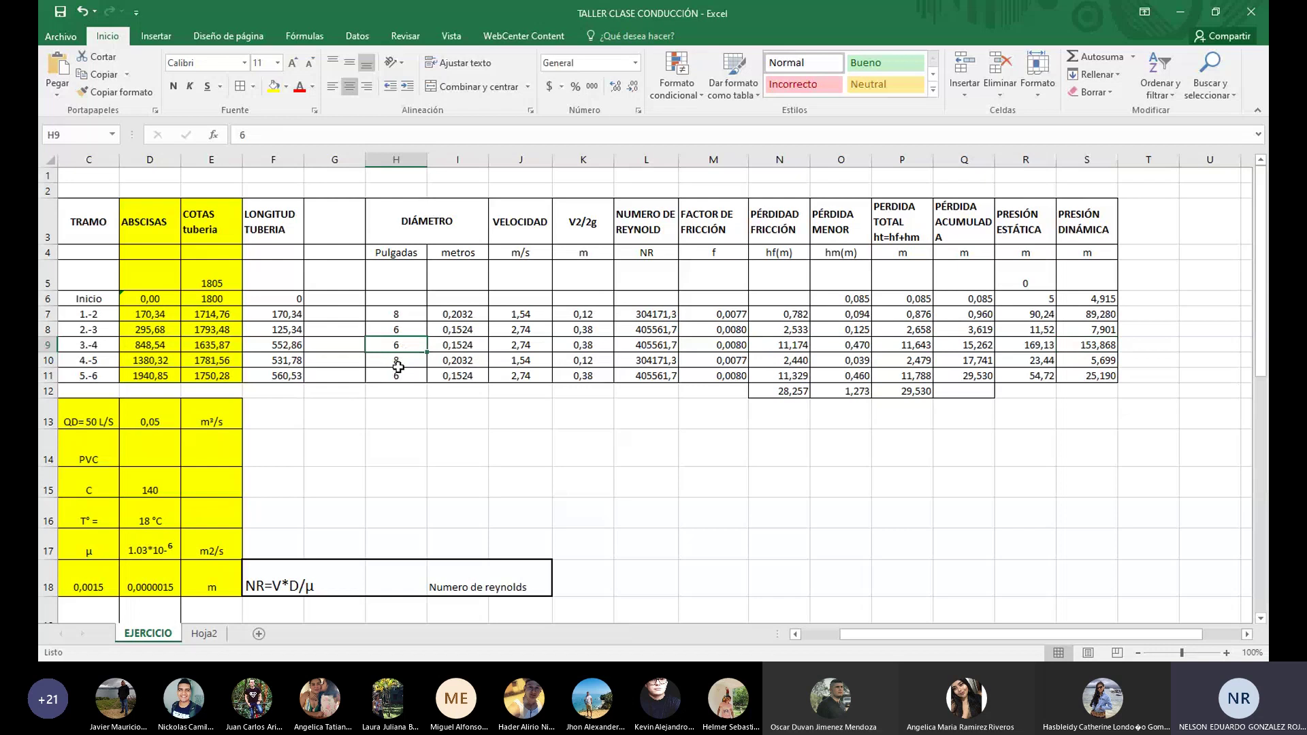
click(1090, 361)
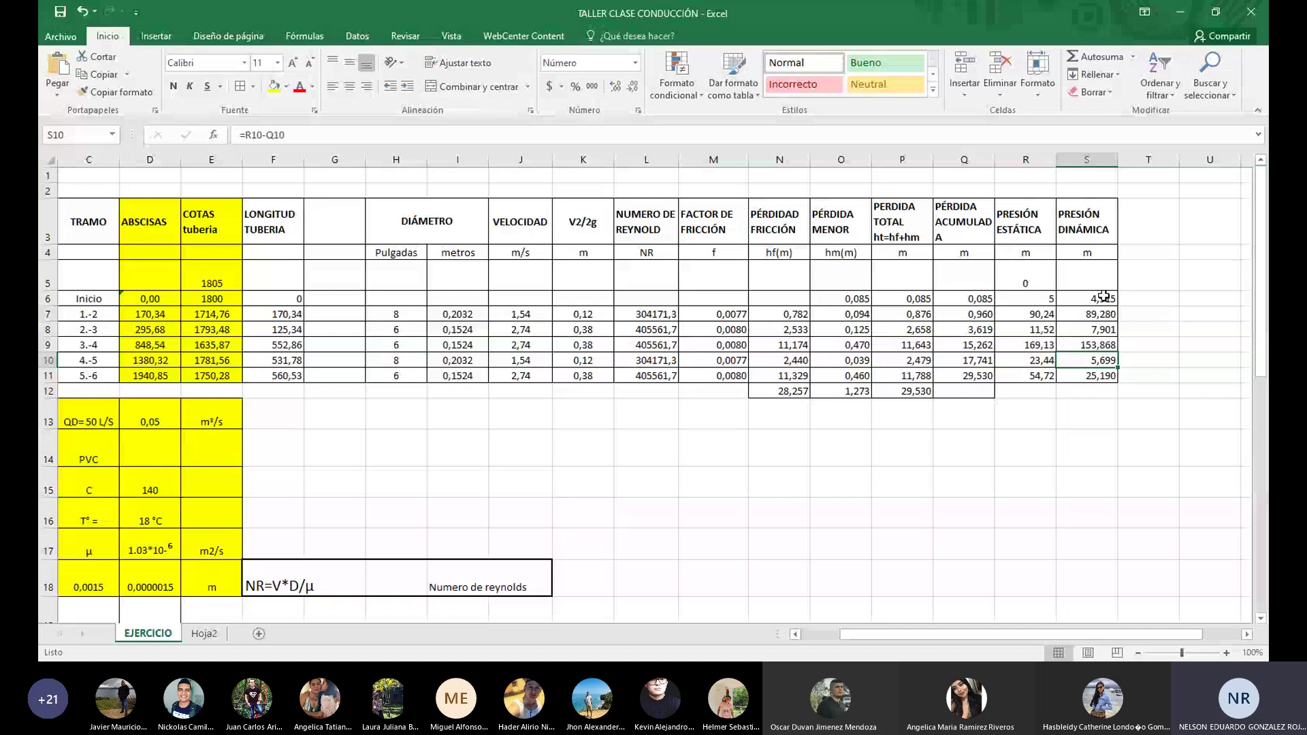
drag(521, 314, 520, 375)
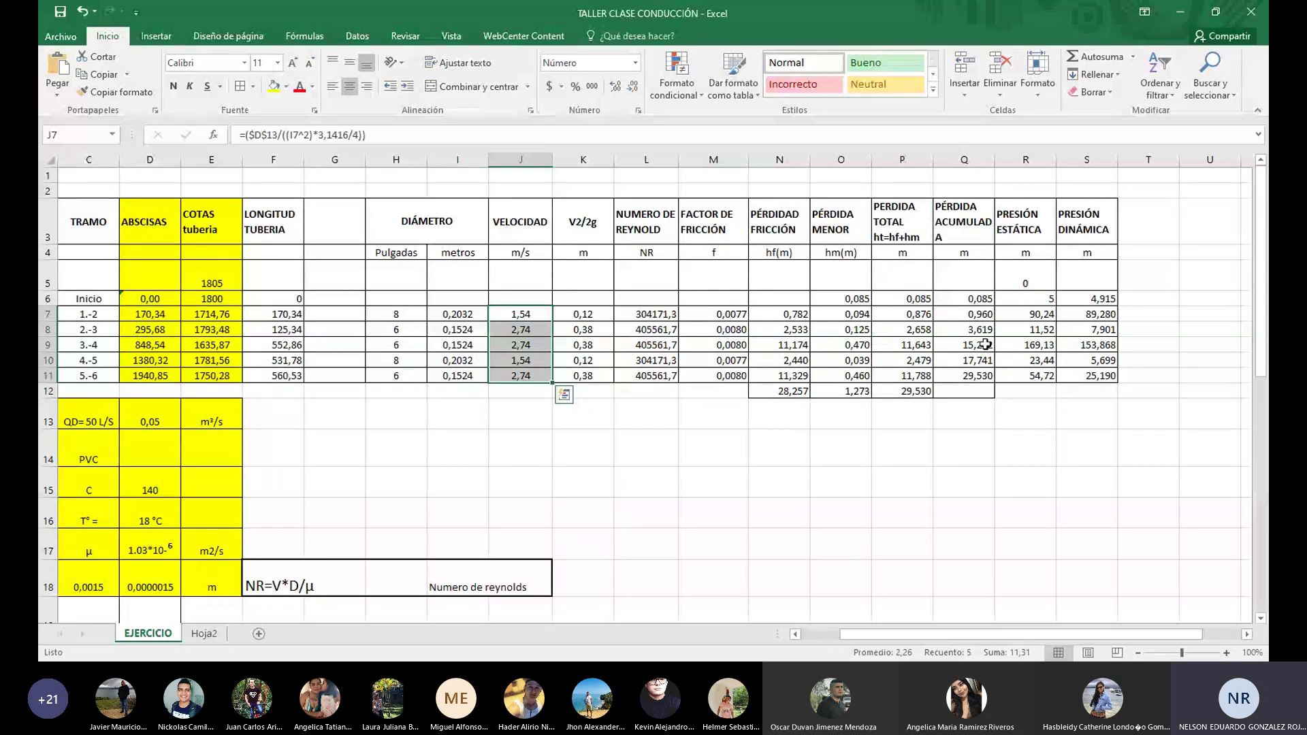
click(713, 447)
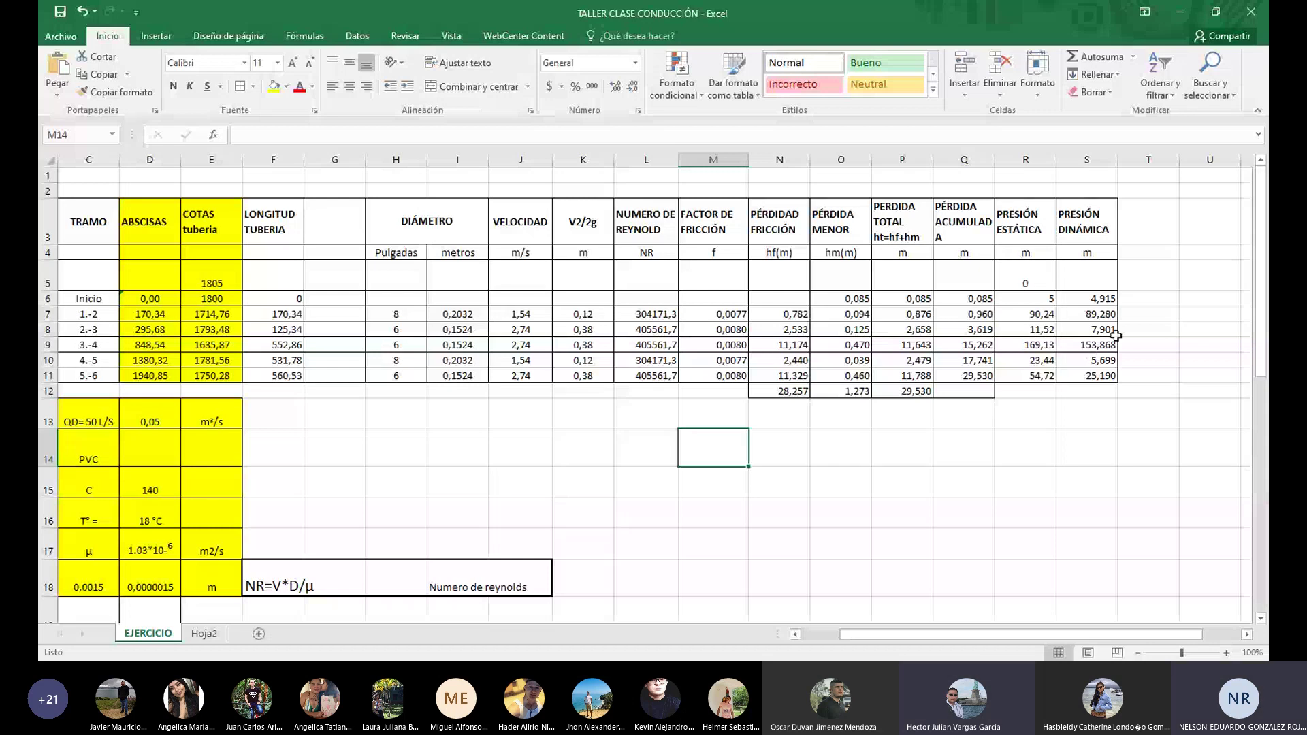
Check the starting dynamic pressure in S6 and try a pipe diameter of 10 inches for section 1-2 in H7
click(1097, 300)
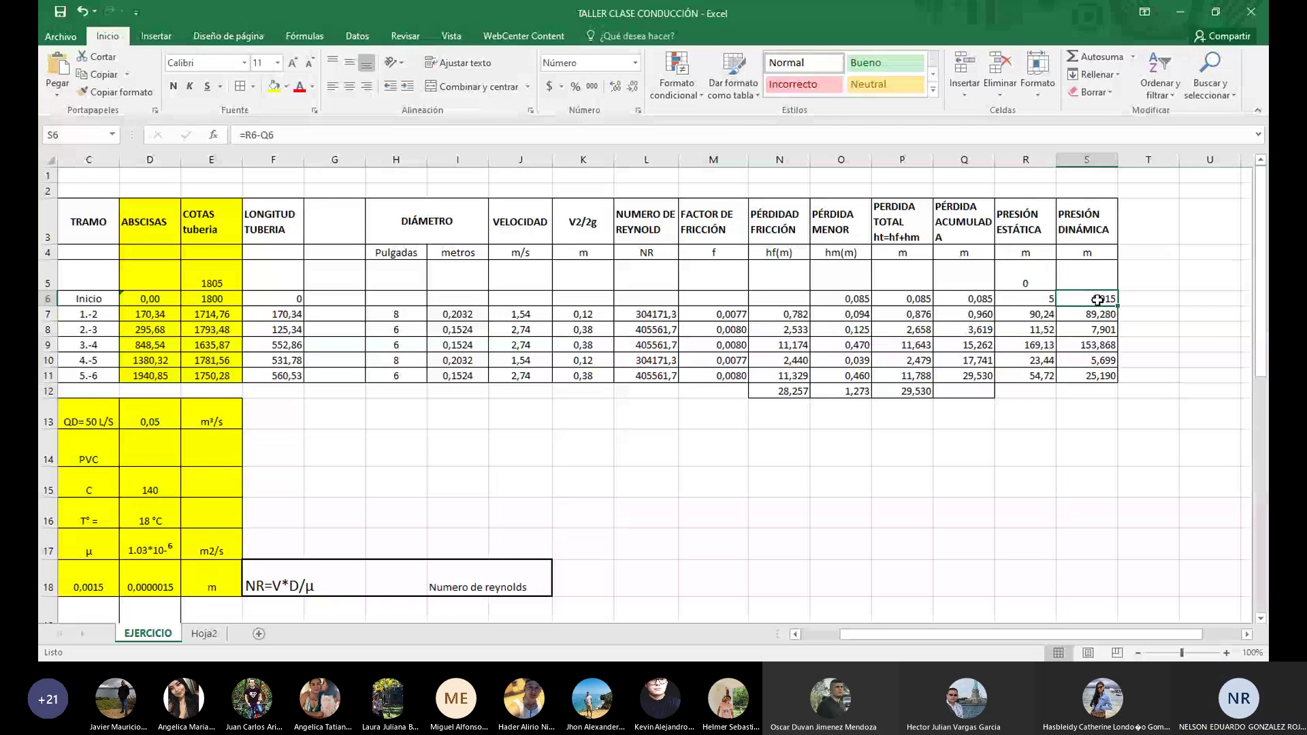
click(397, 314)
text(10)
key(Return)
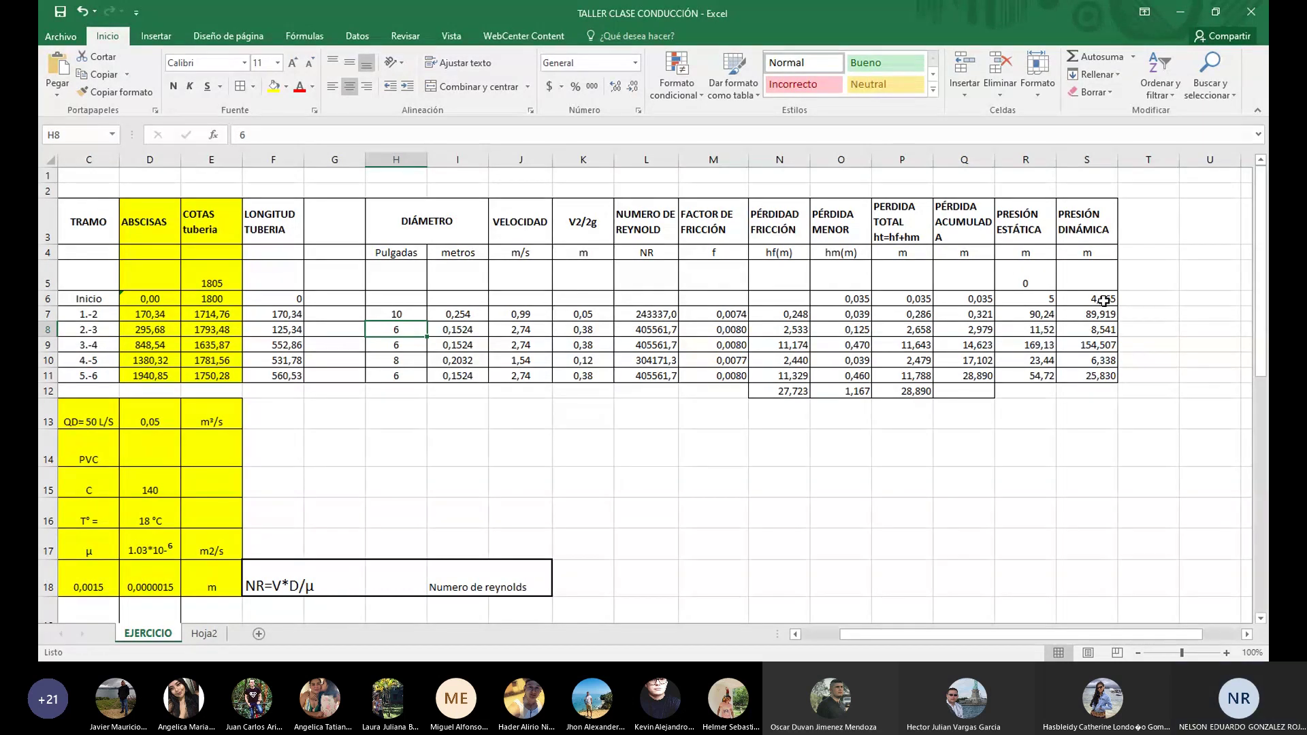
Set the pipe diameter of section 1-2 in H7 back to 8 inches
click(417, 314)
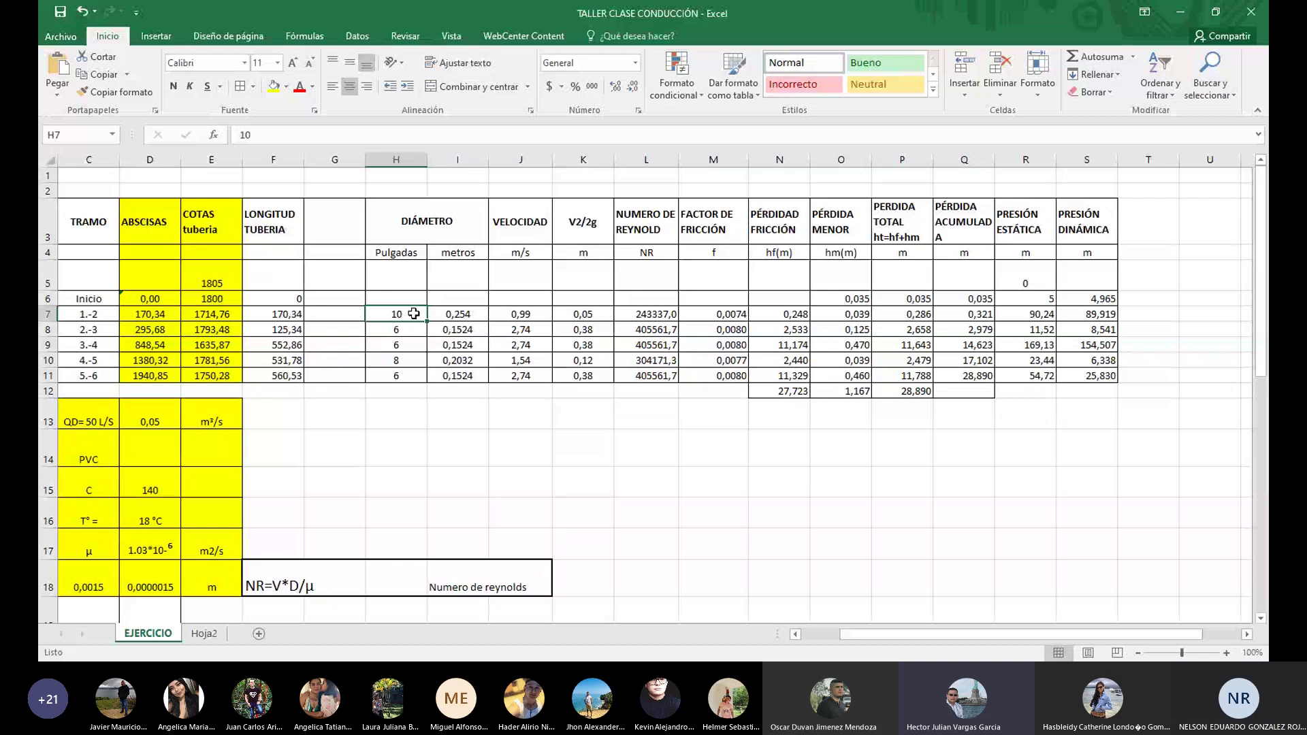
text(8)
key(Return)
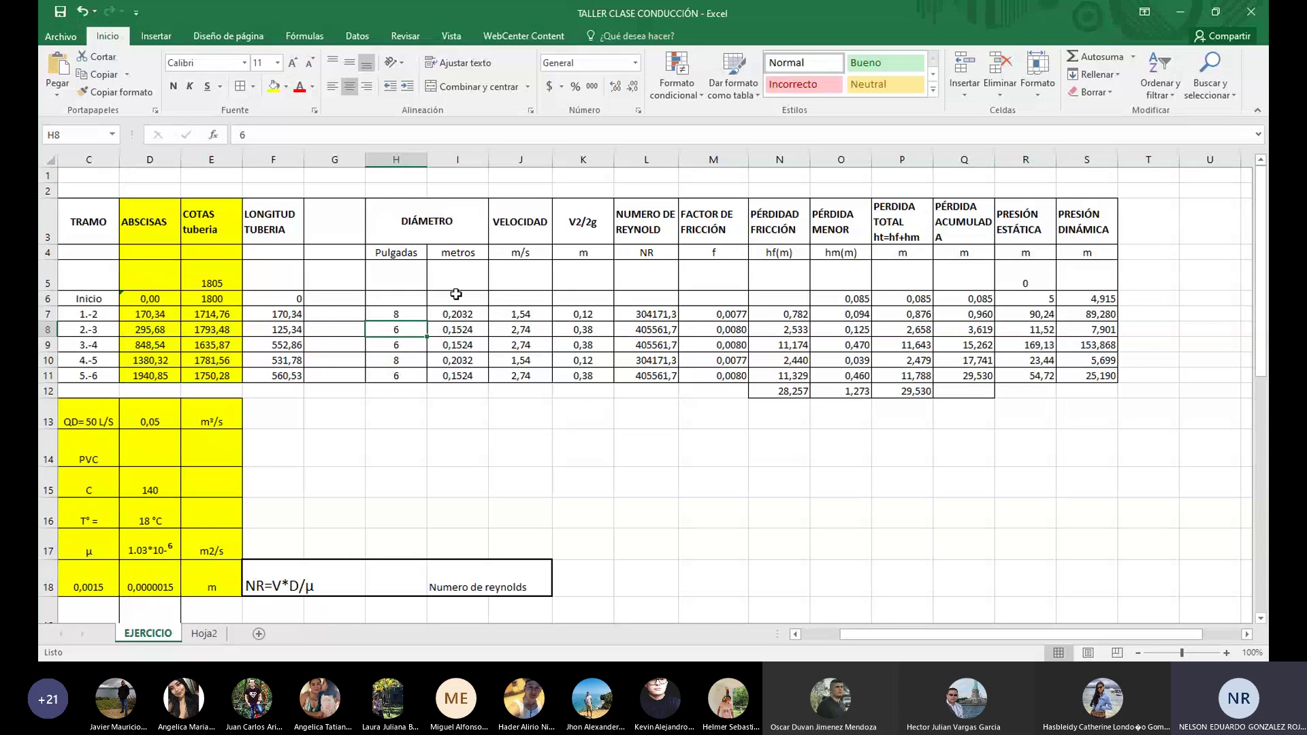
Review the dynamic pressures in S6 and S10 alongside the pipe diameters of sections 3-4 to 5-6 in H9:H11
click(1092, 300)
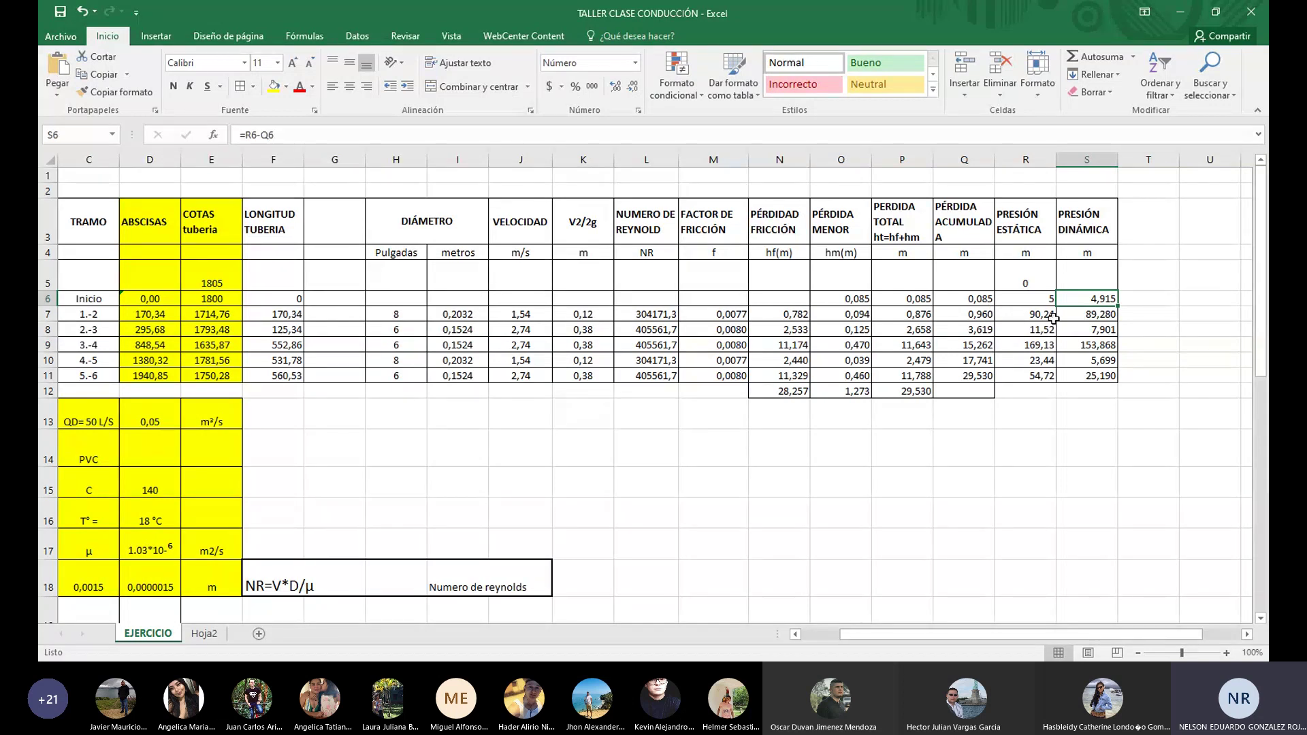
click(1154, 301)
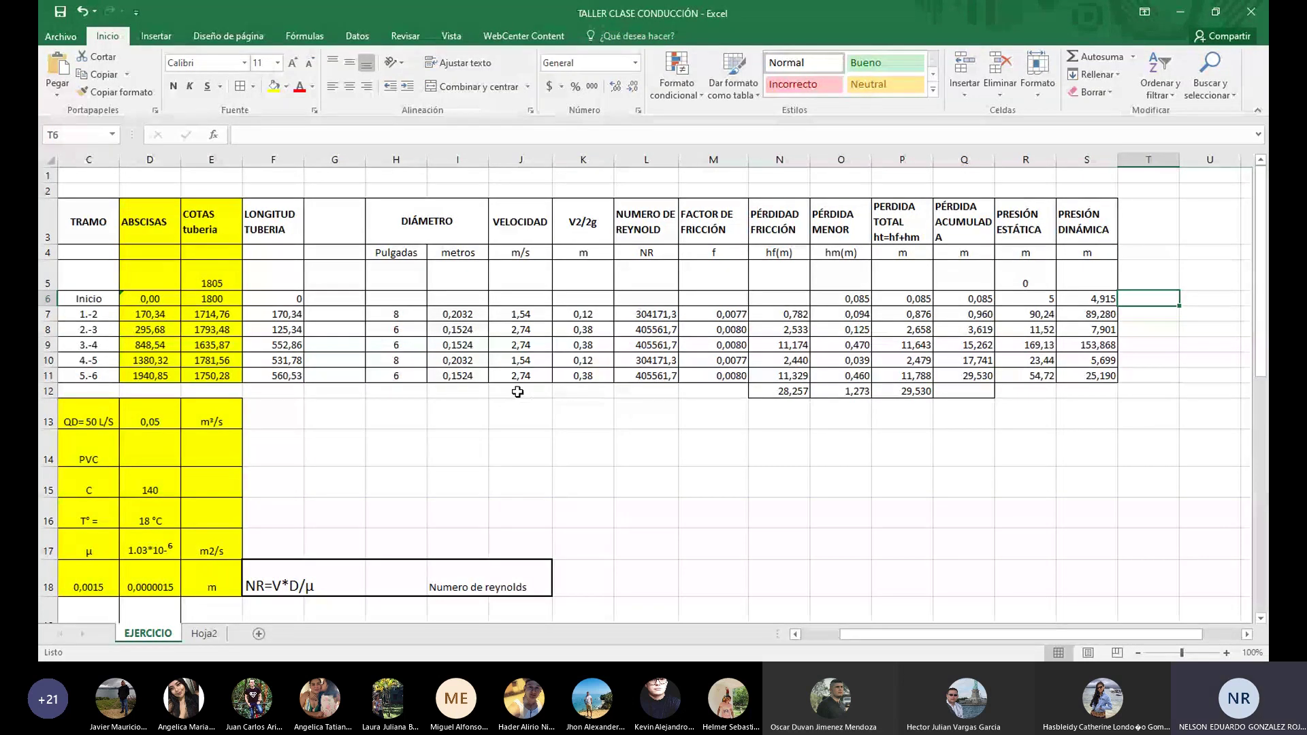
click(1090, 358)
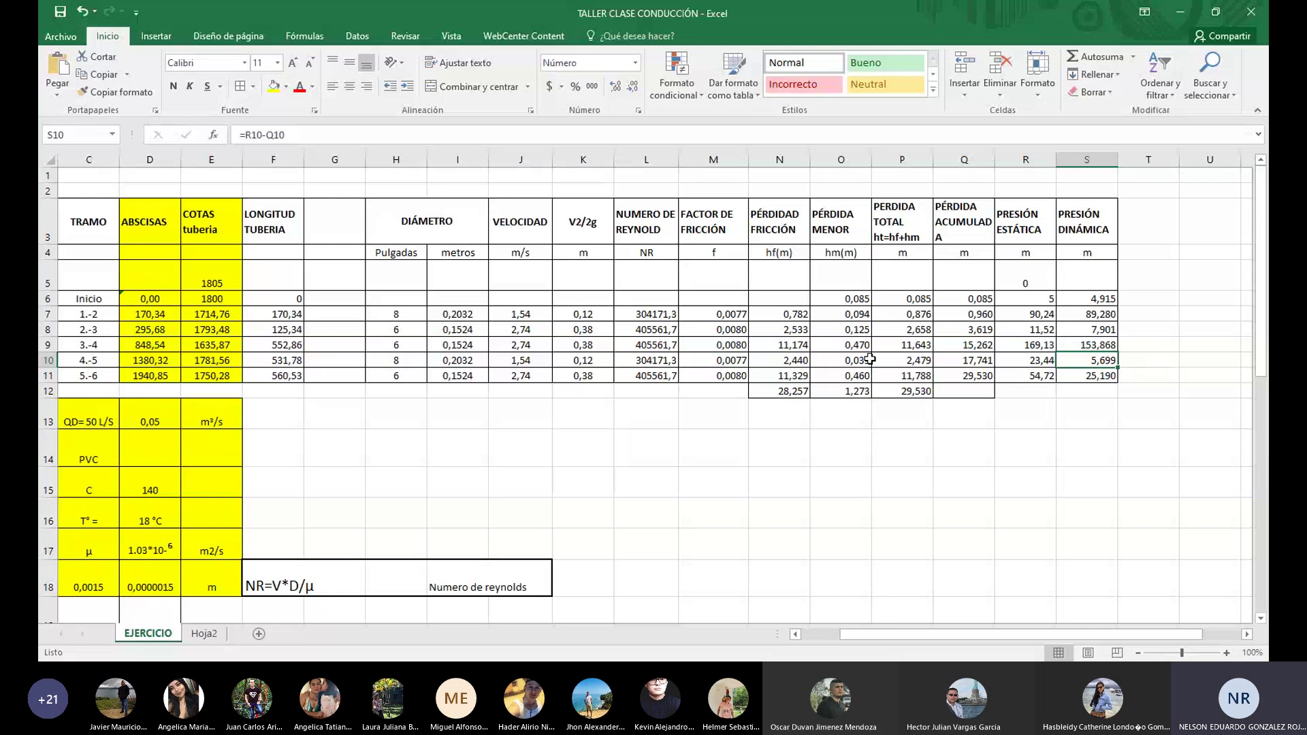
click(413, 346)
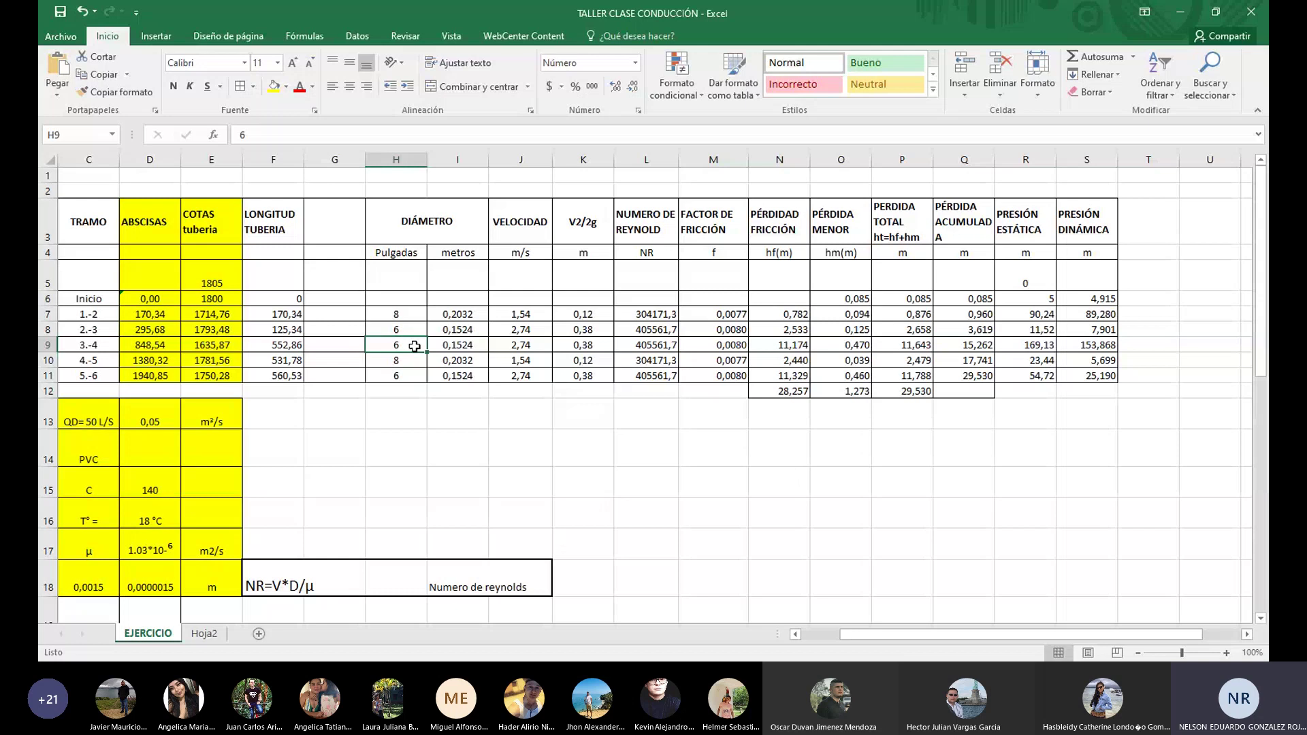
click(411, 360)
key(ctrl+v)
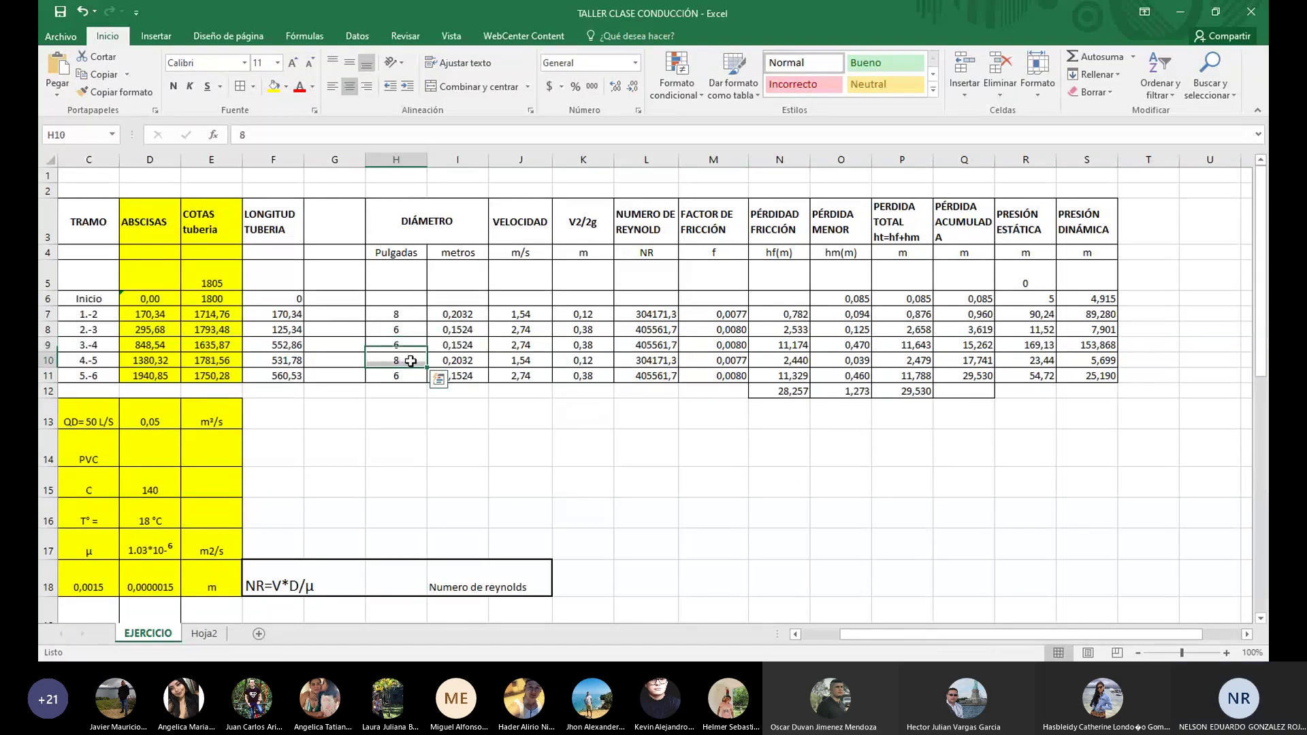
drag(410, 360, 412, 376)
key(ctrl+v)
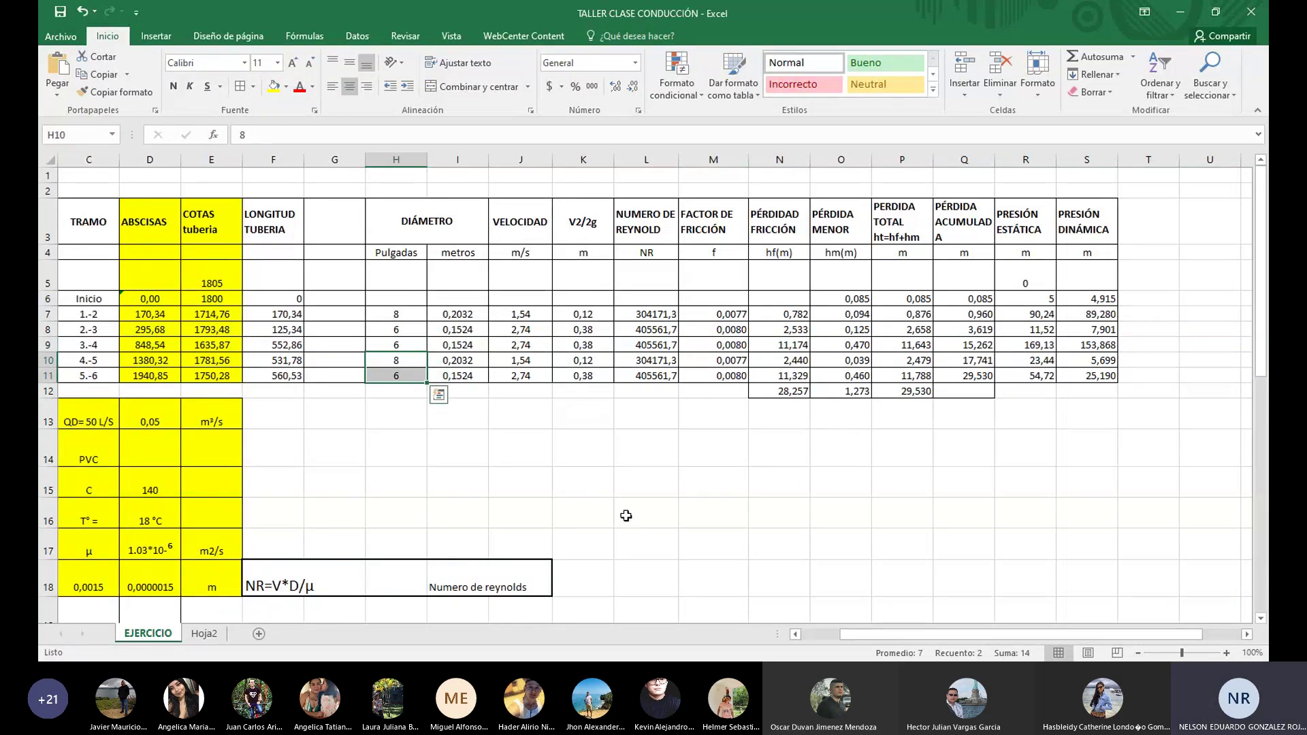
click(410, 347)
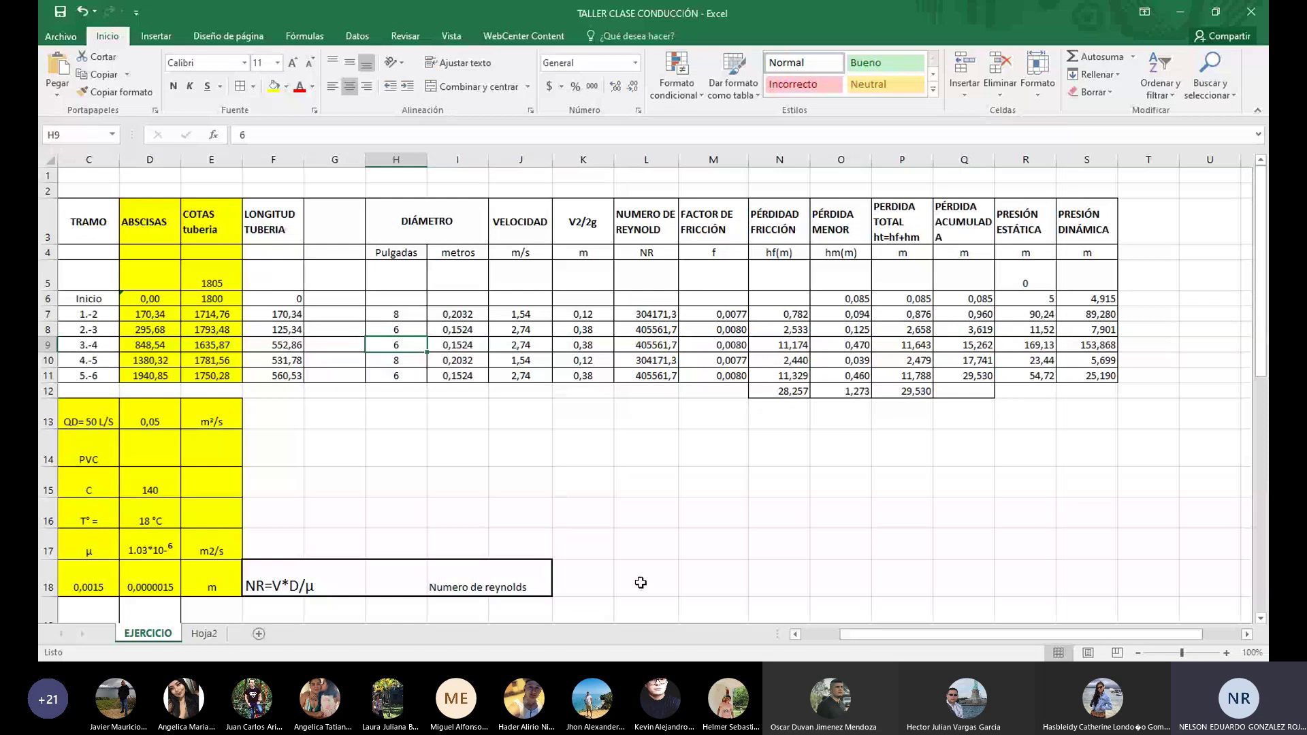
scroll(641, 583, down, 10)
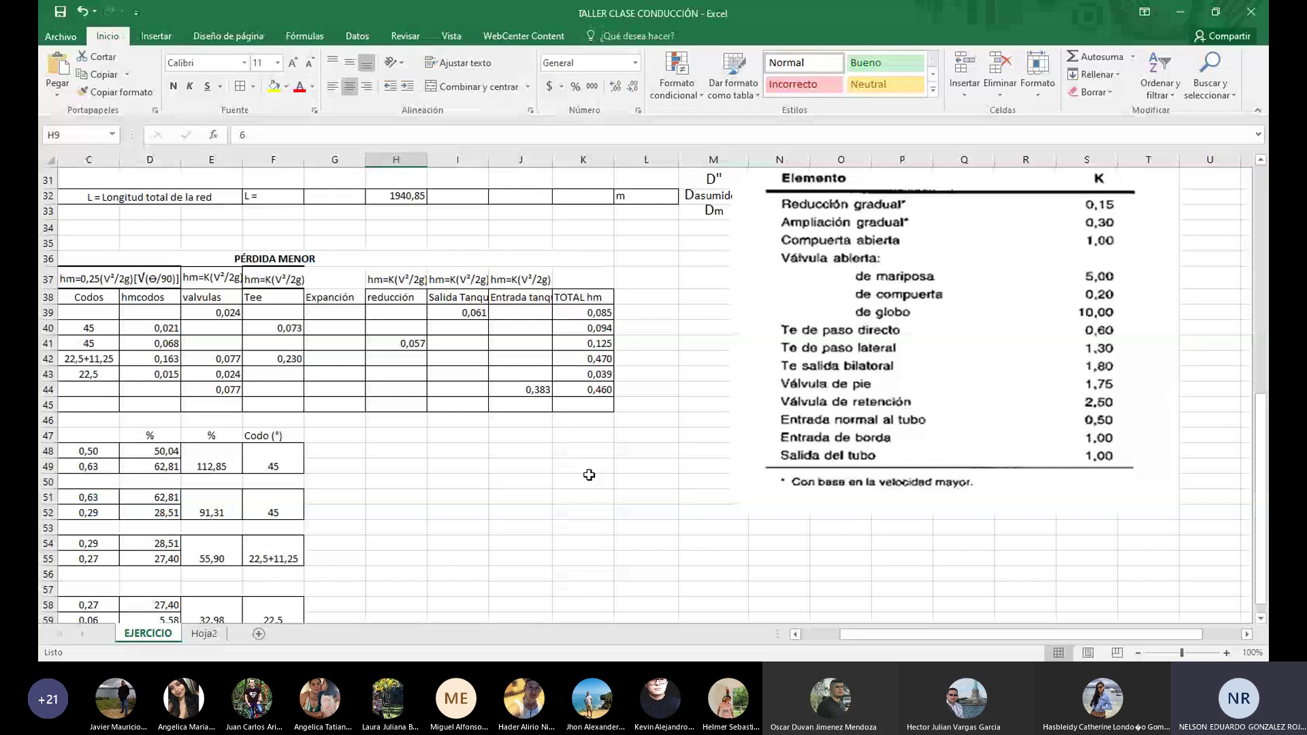
scroll(517, 409, left, 2)
click(455, 358)
text(=)
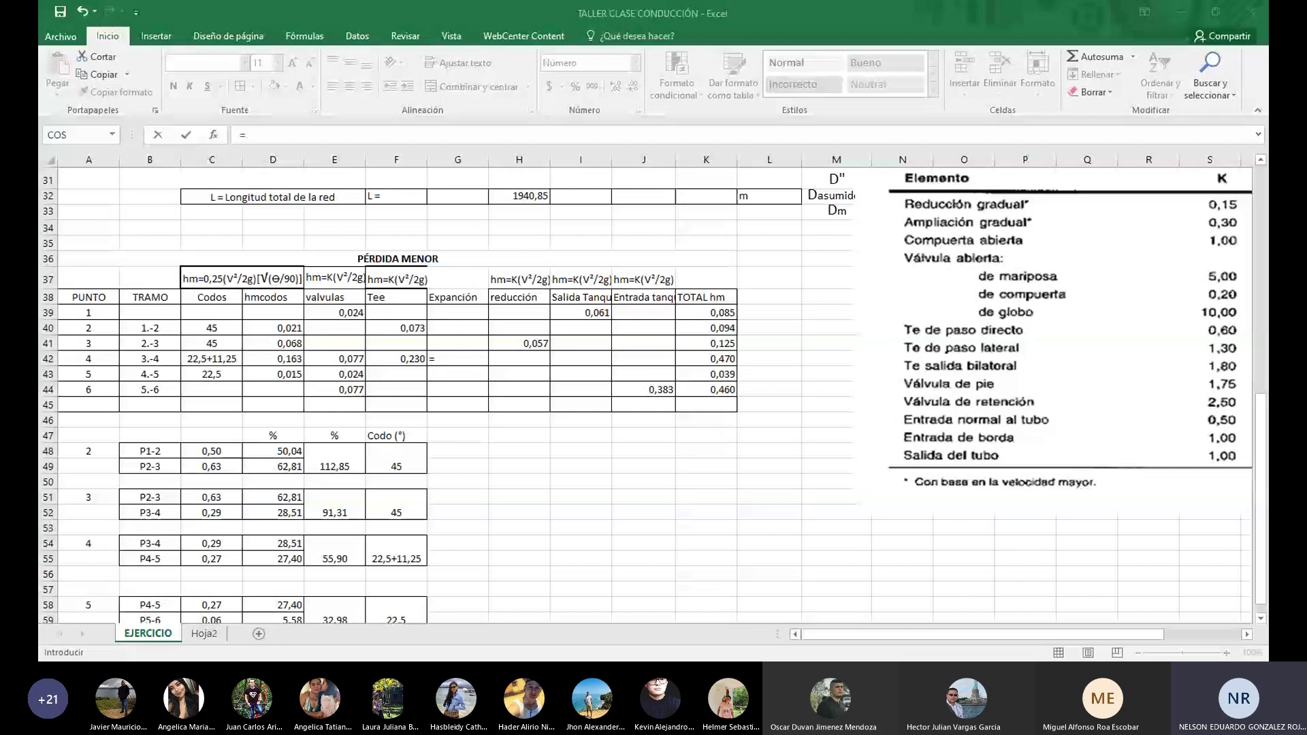
key(alt+Tab)
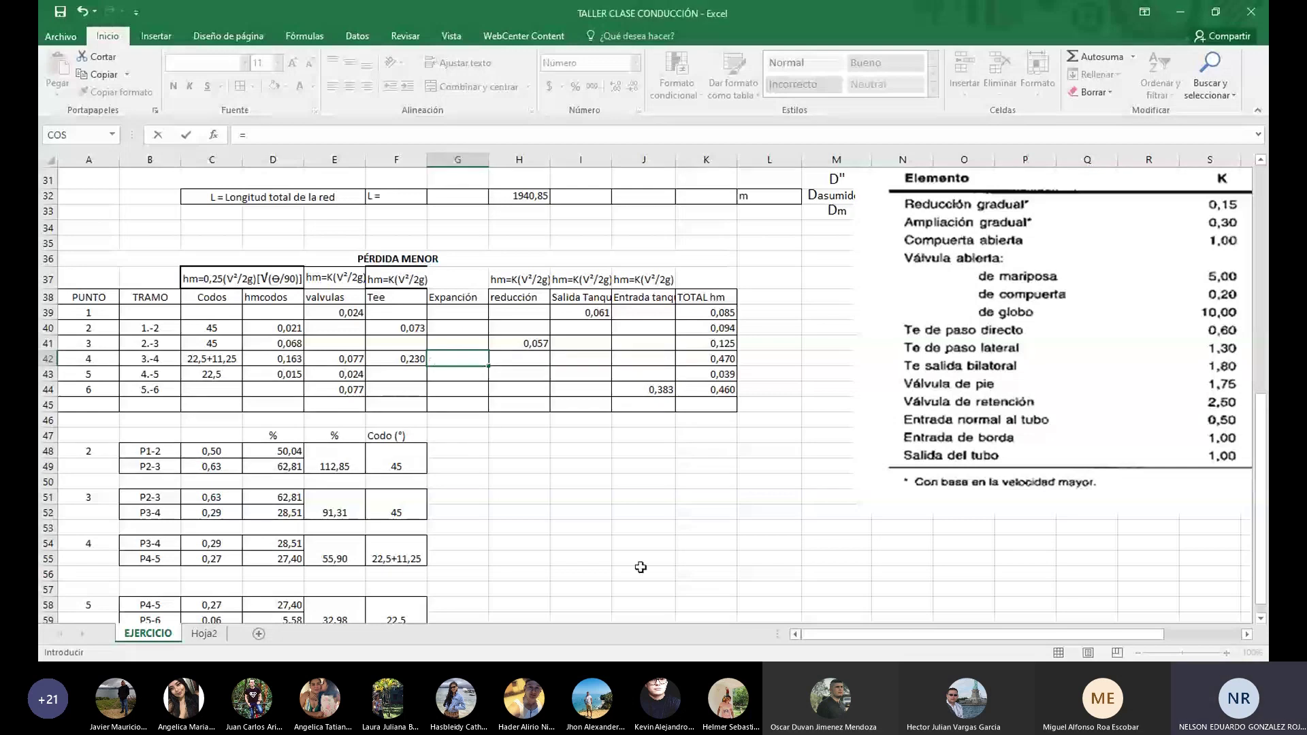
scroll(640, 567, up, 10)
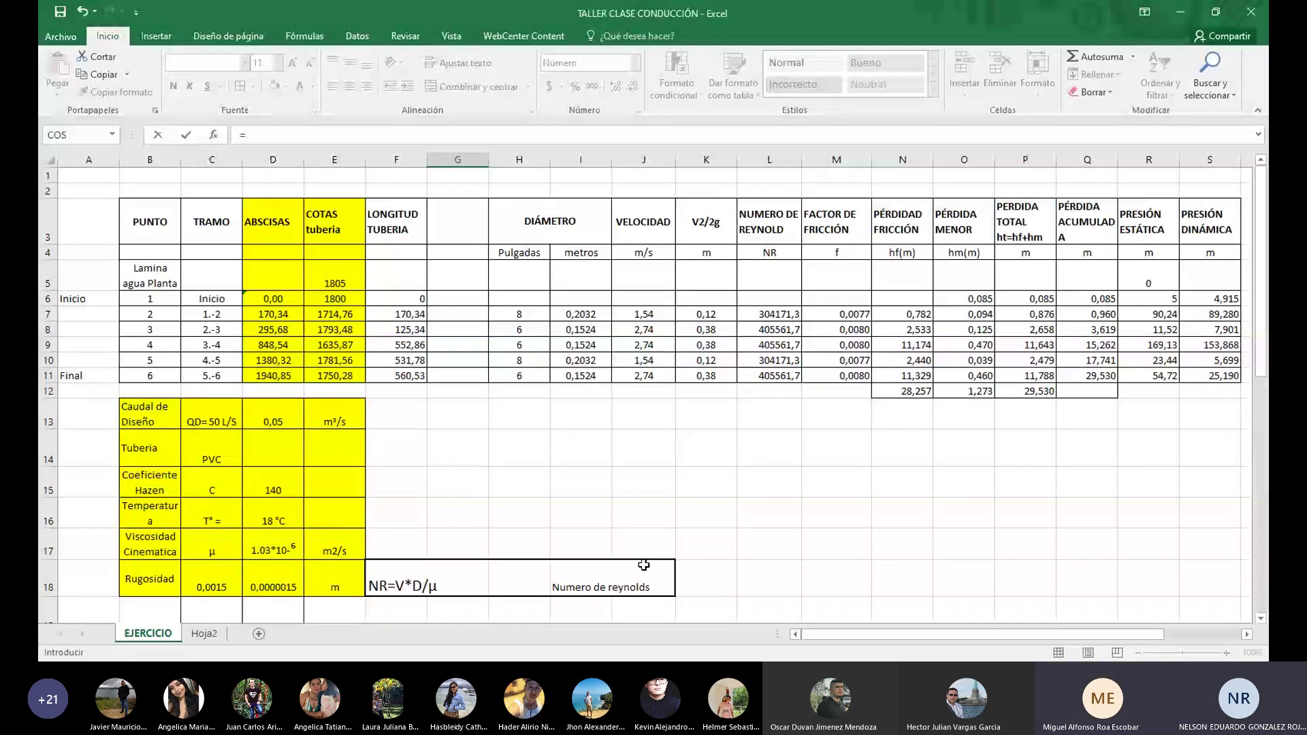
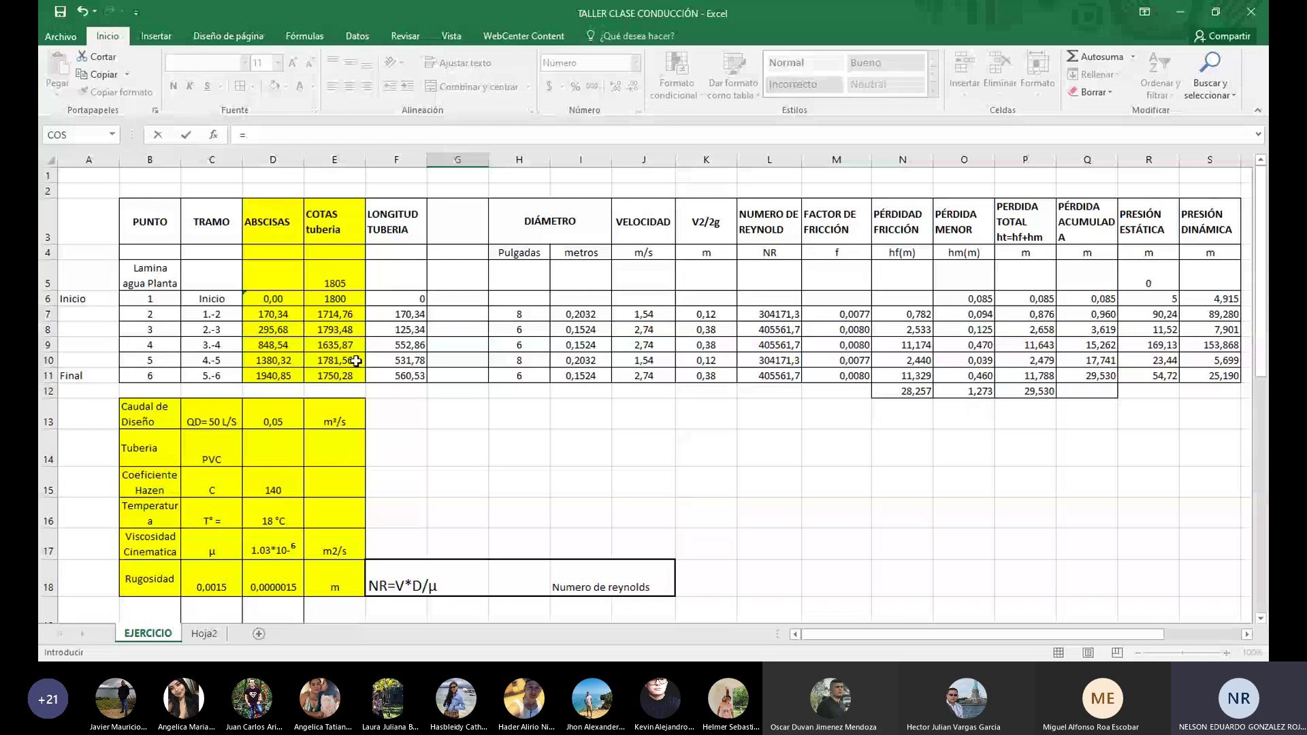
click(523, 361)
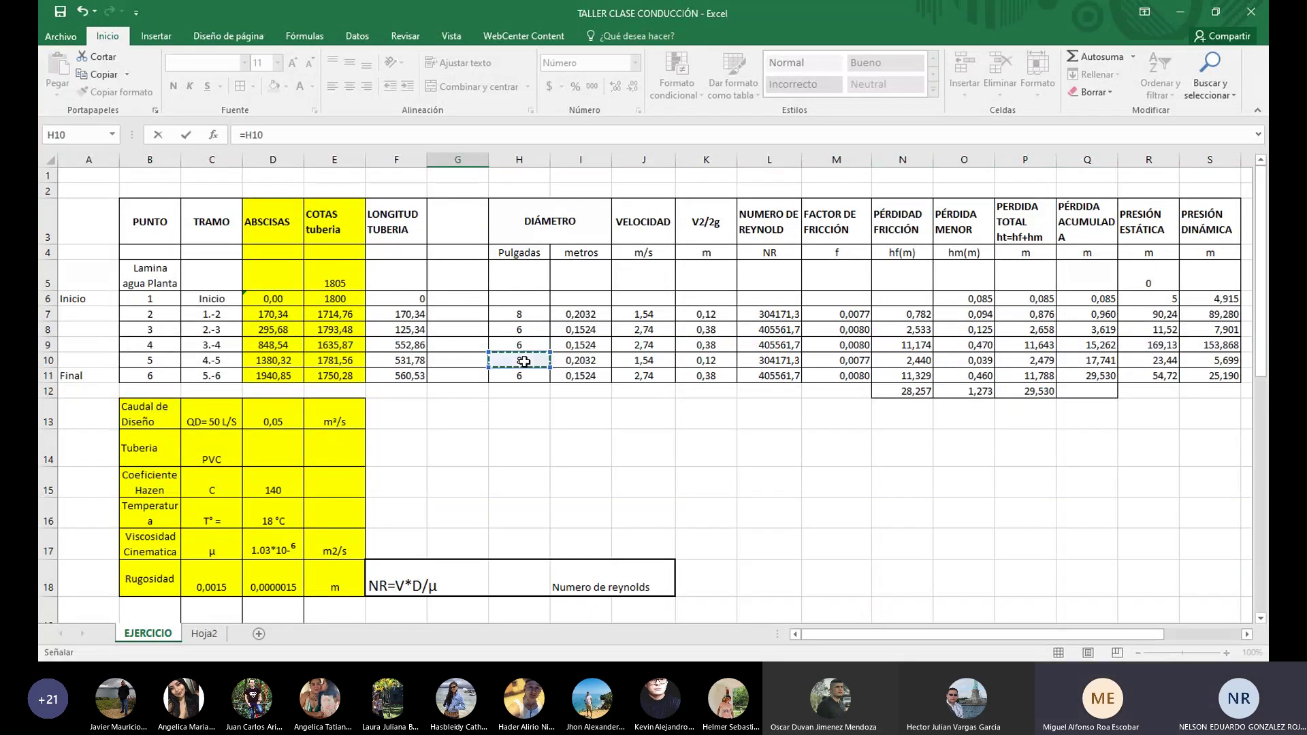
key(Escape)
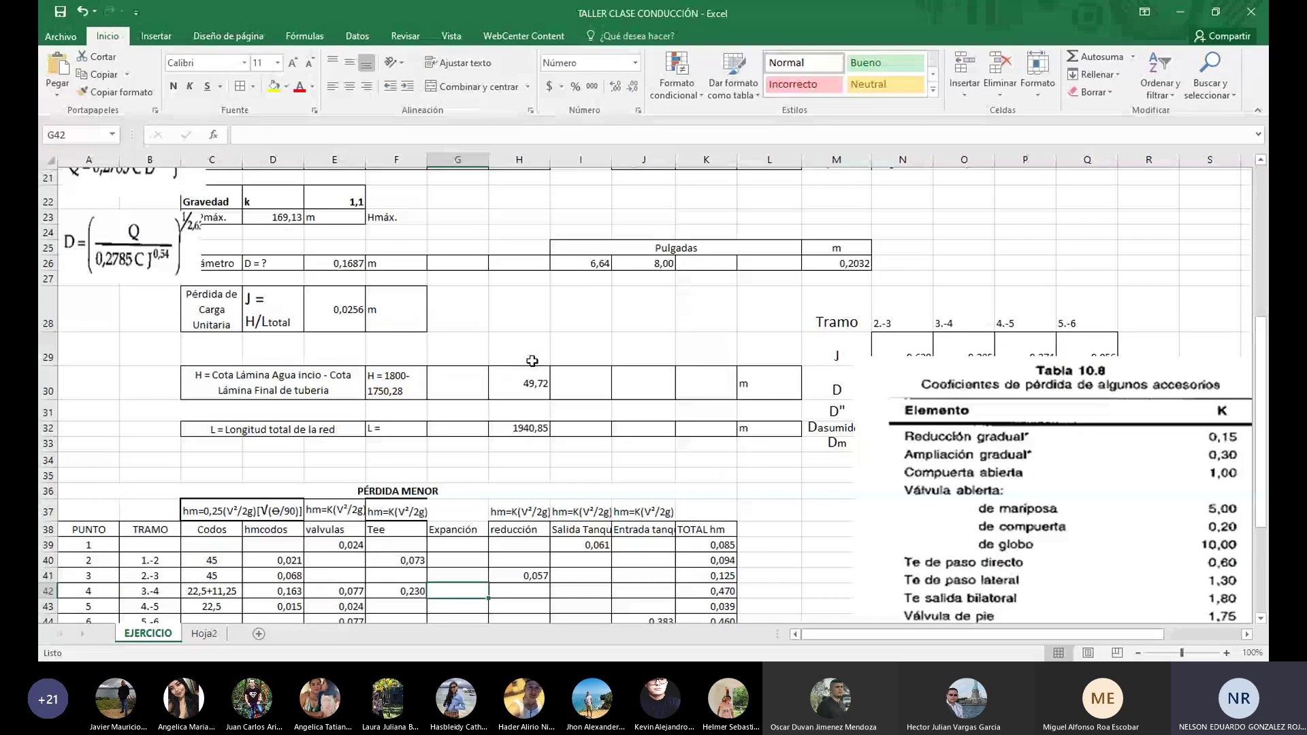
Set the pipe diameter of section 4-5 in H10 to 6 inches and inspect that section's pipe elevation in E10
scroll(533, 361, up, 7)
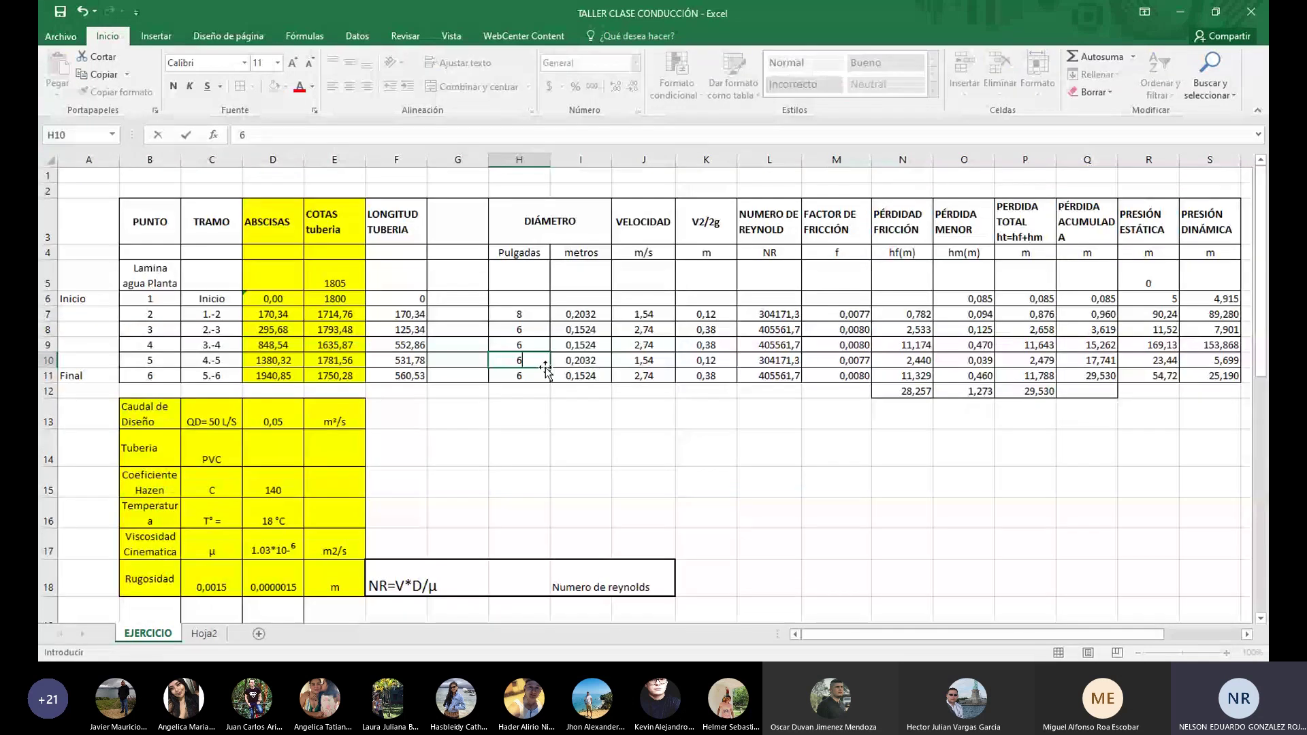
click(544, 375)
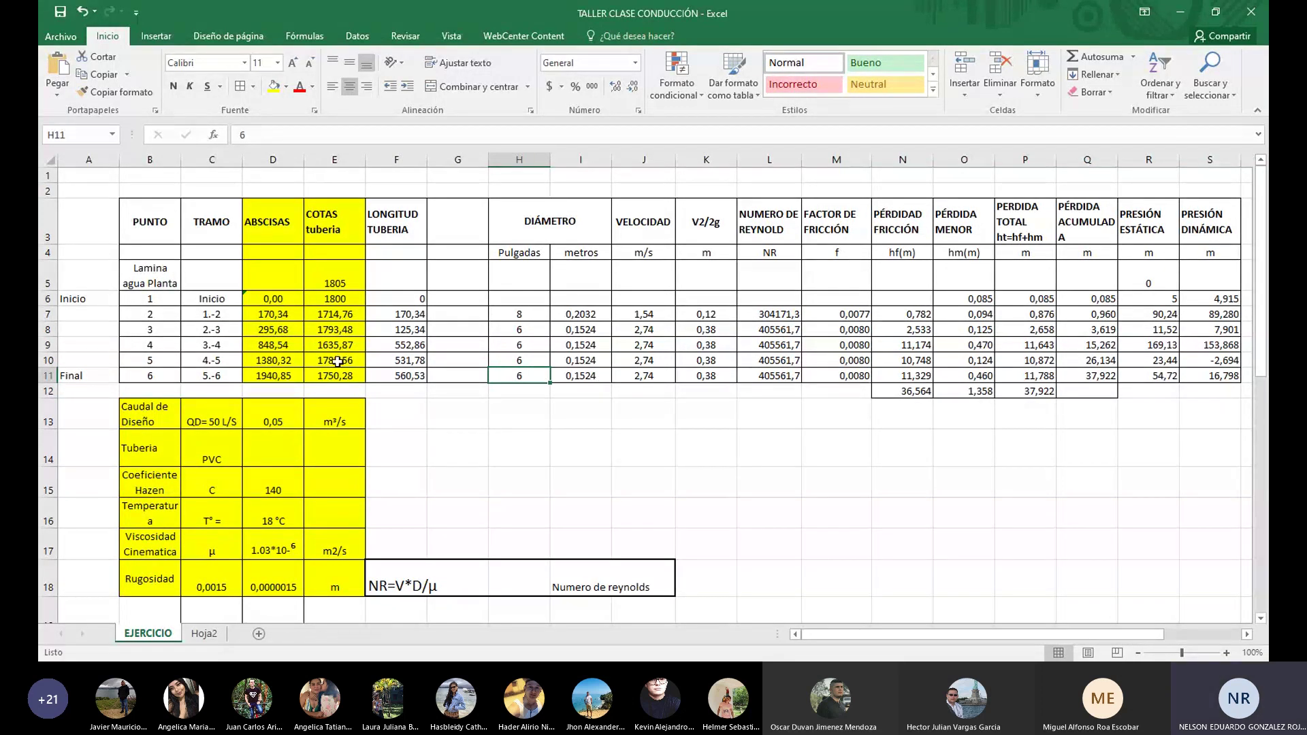
click(338, 362)
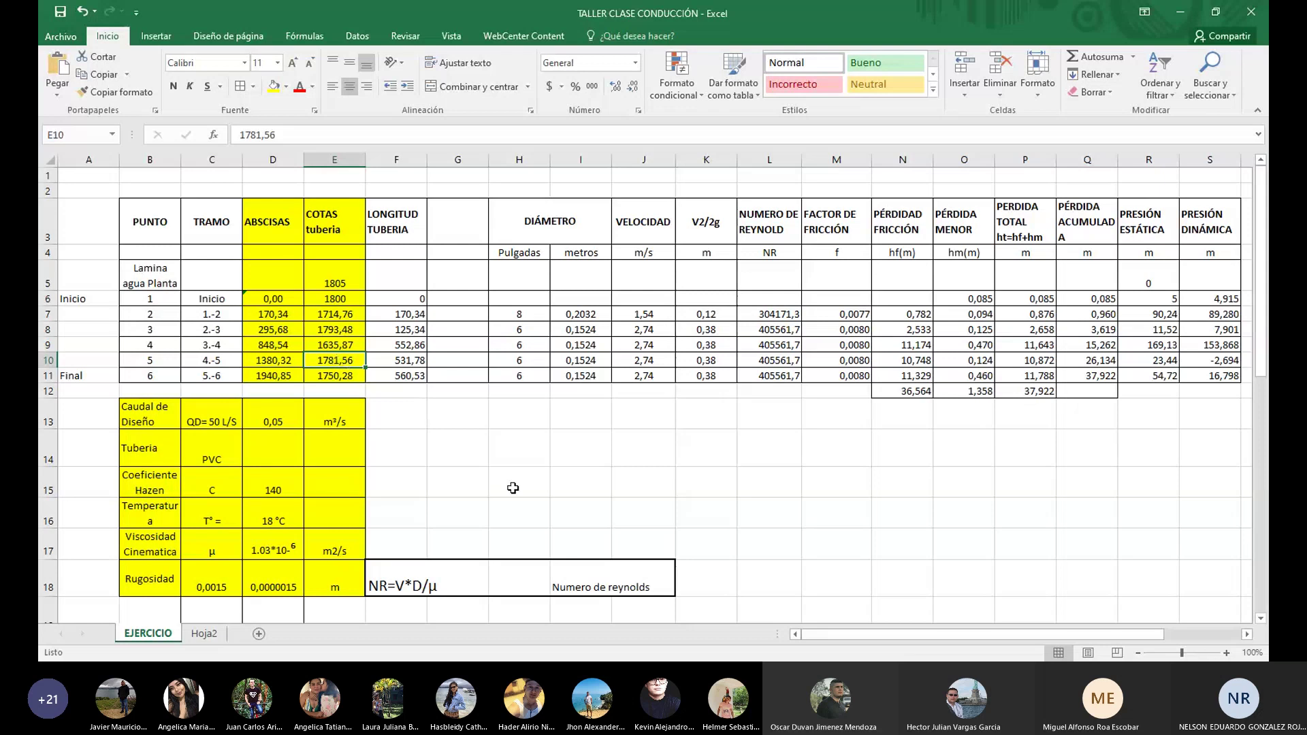
Note the original pipe elevation of section 4-5, 1781,56, in the spare cell G13
double_click(349, 360)
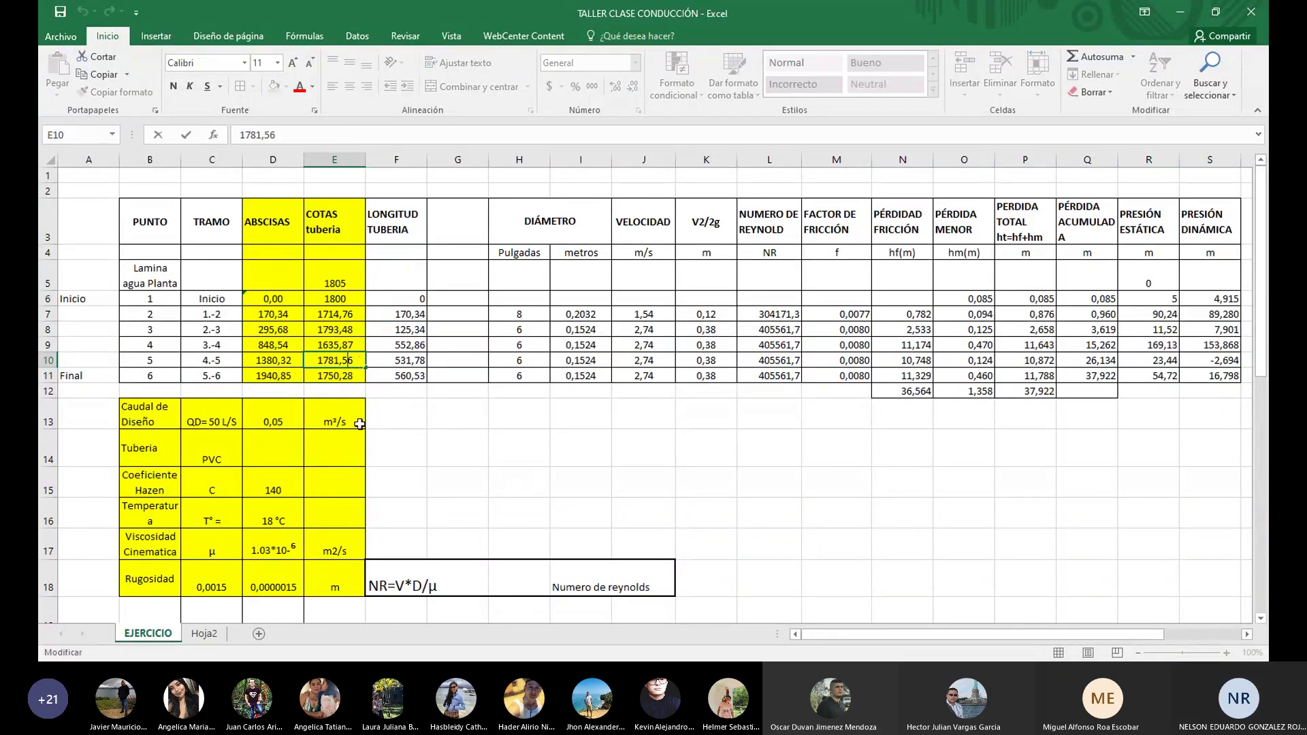
click(468, 420)
text(1)
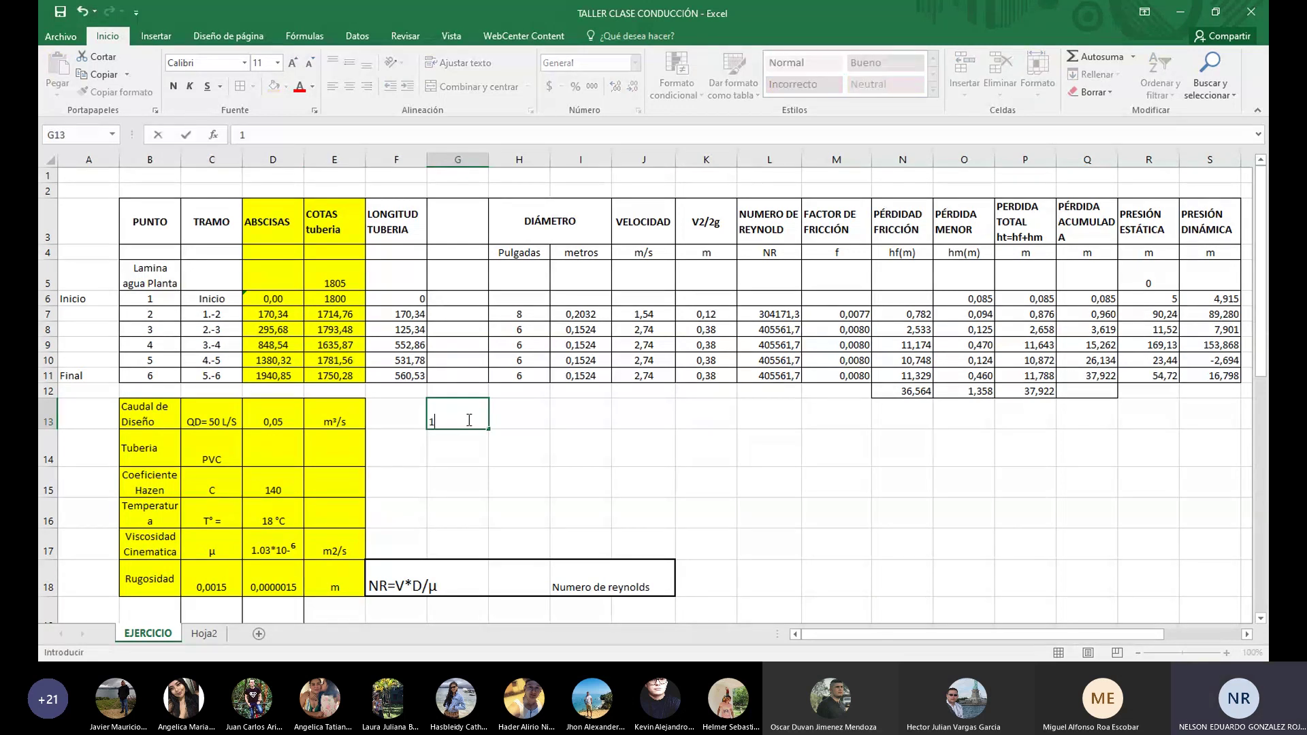
text(781,56)
key(Return)
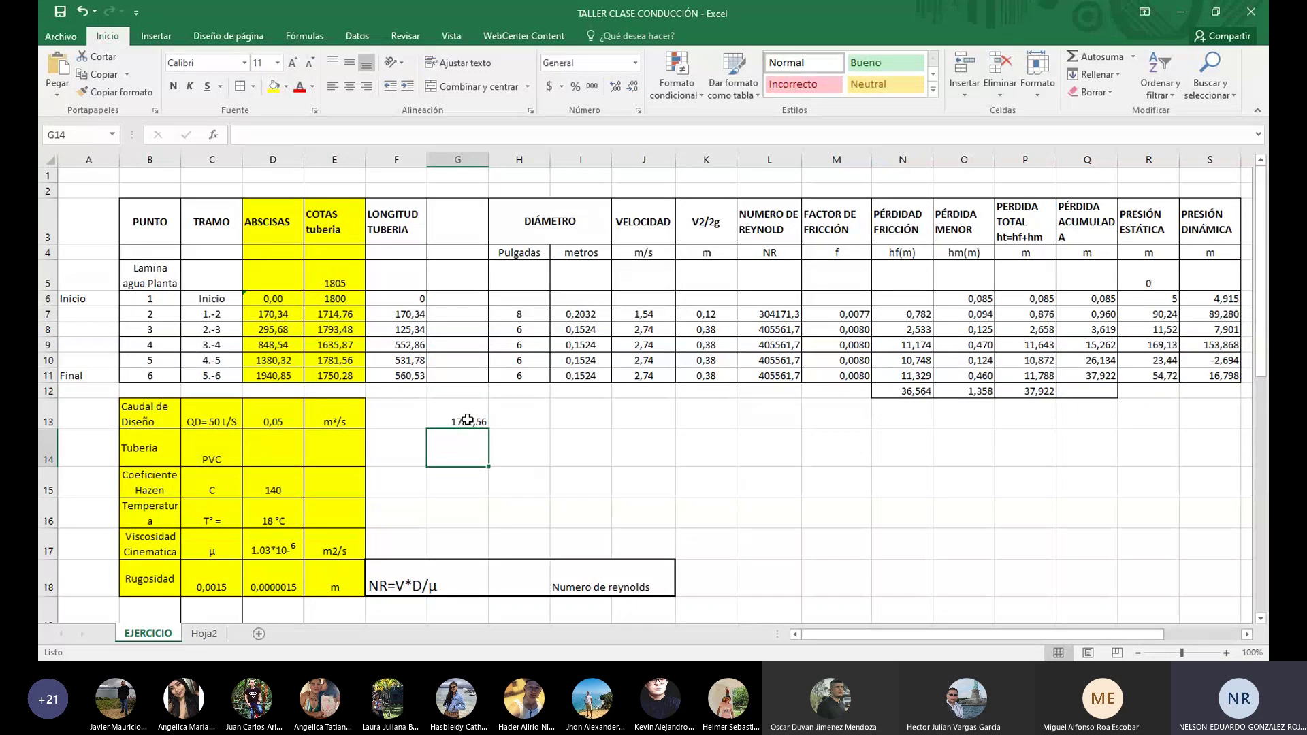
Try lowering the pipe elevation of section 4-5 by 1,5 by making E10 the formula =1781,56-1,5
click(340, 359)
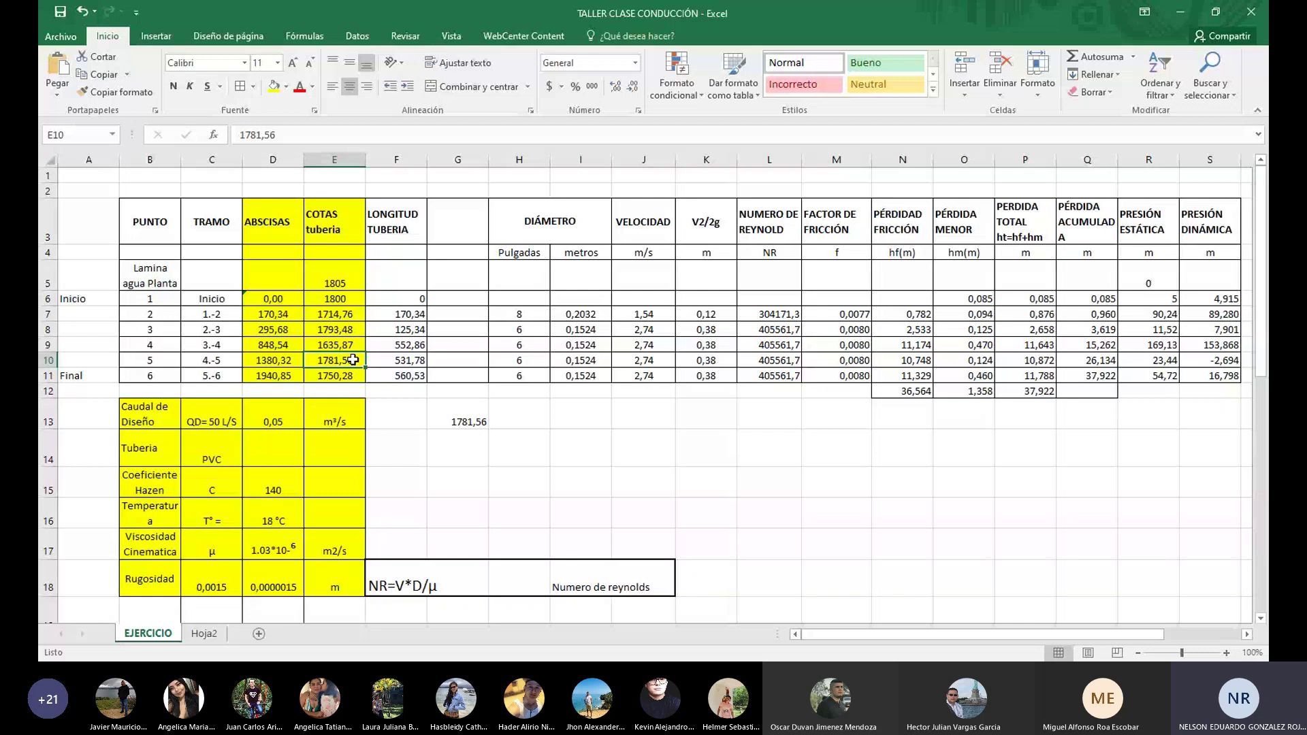
double_click(317, 357)
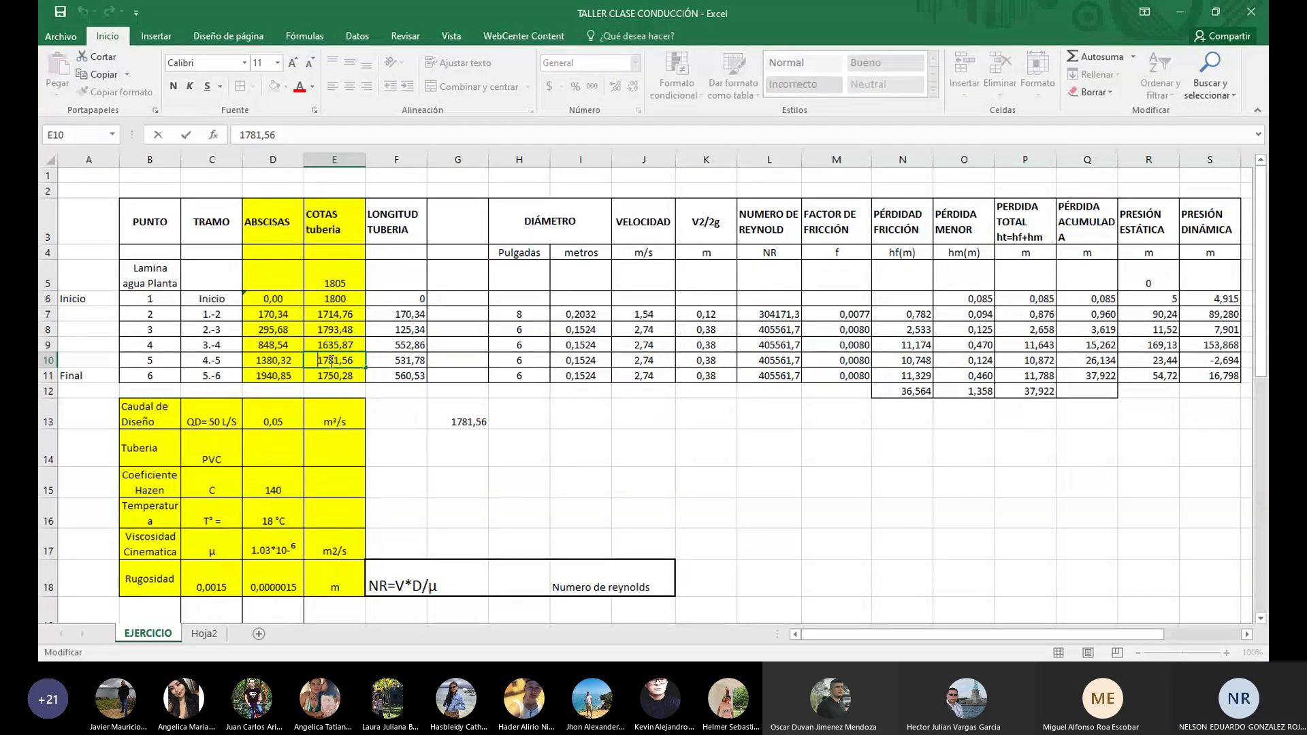
text(=)
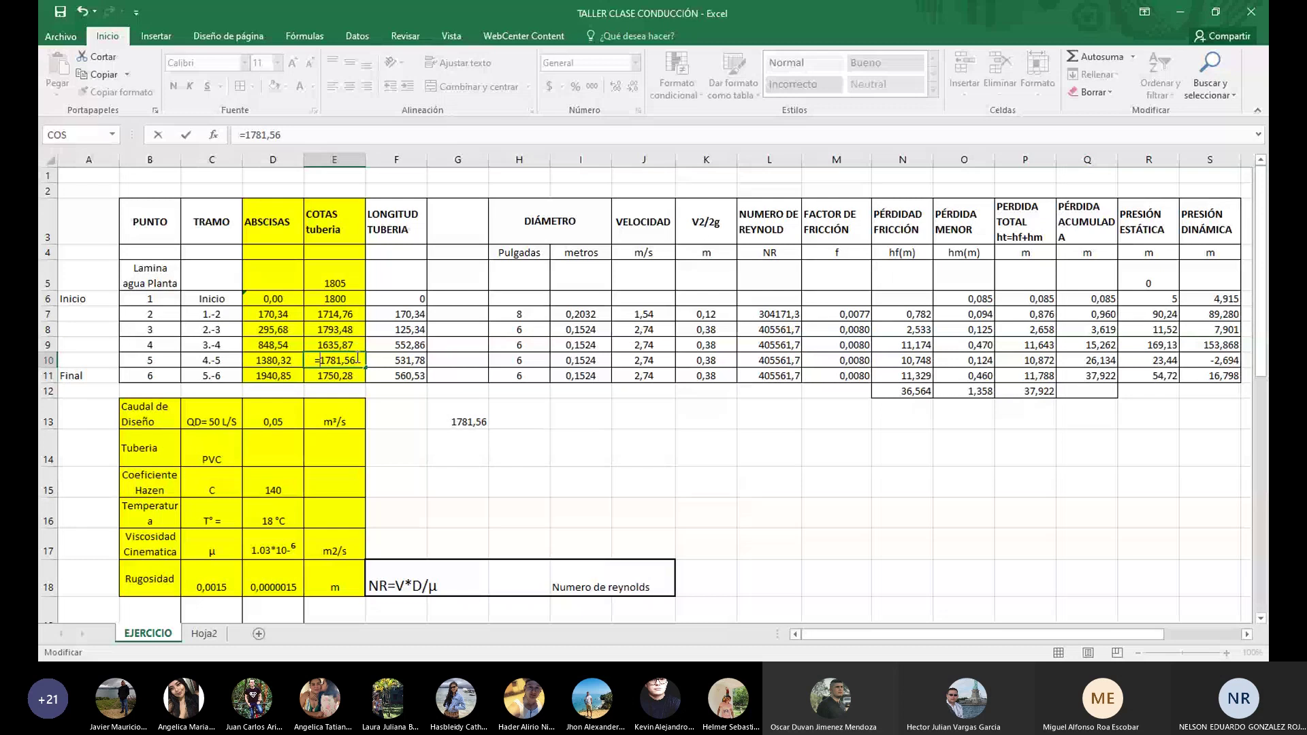
click(360, 359)
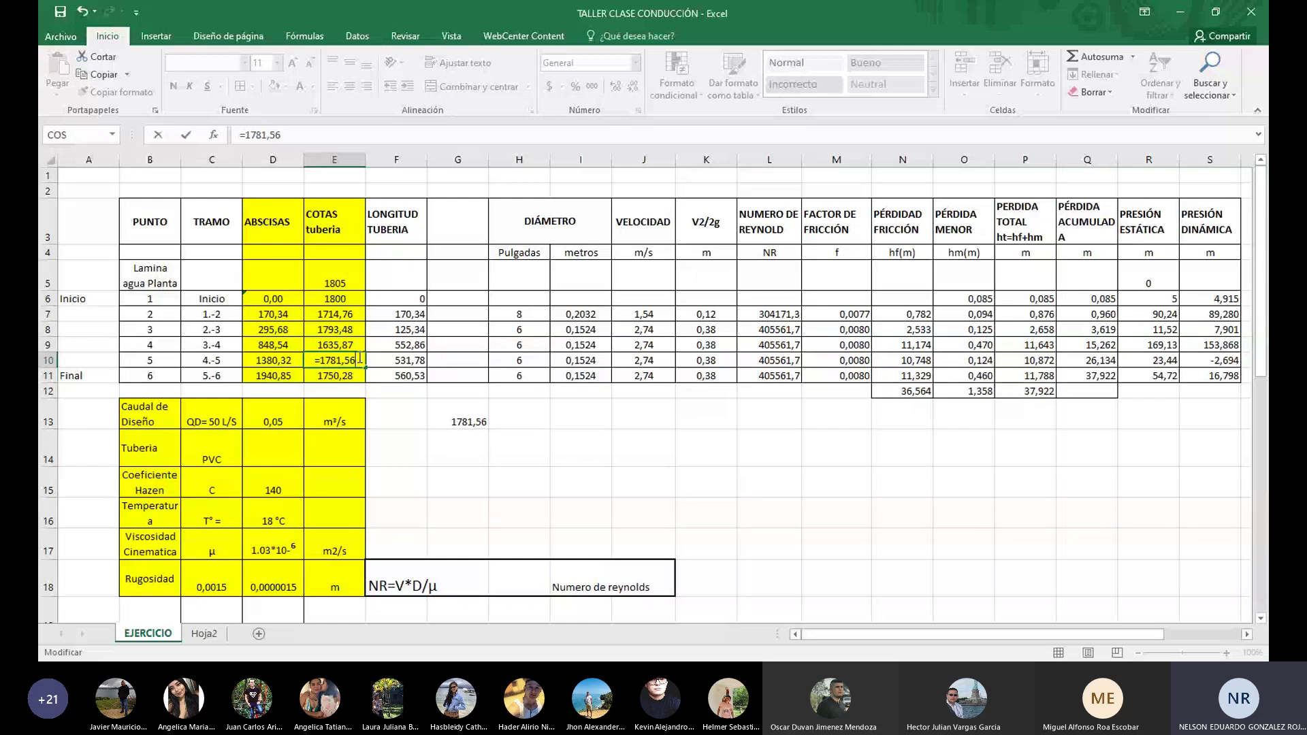
text(-1)
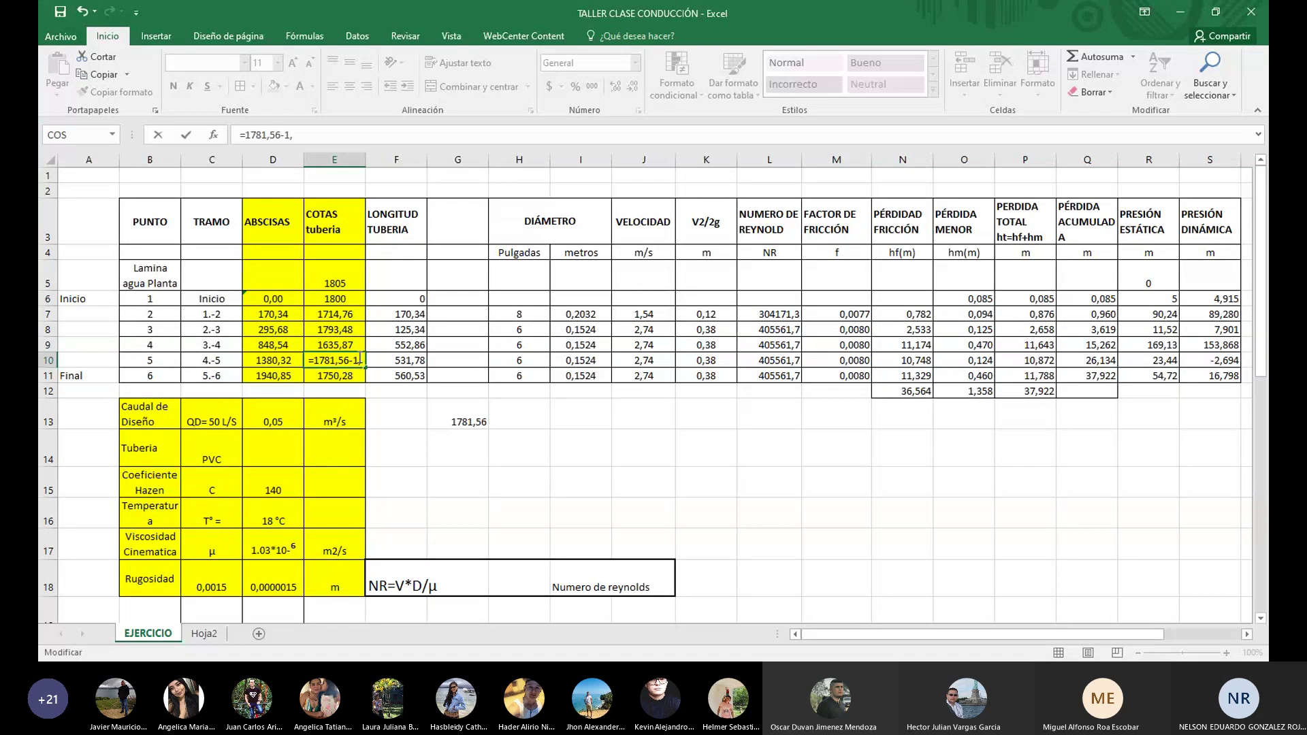
text(,5)
key(Return)
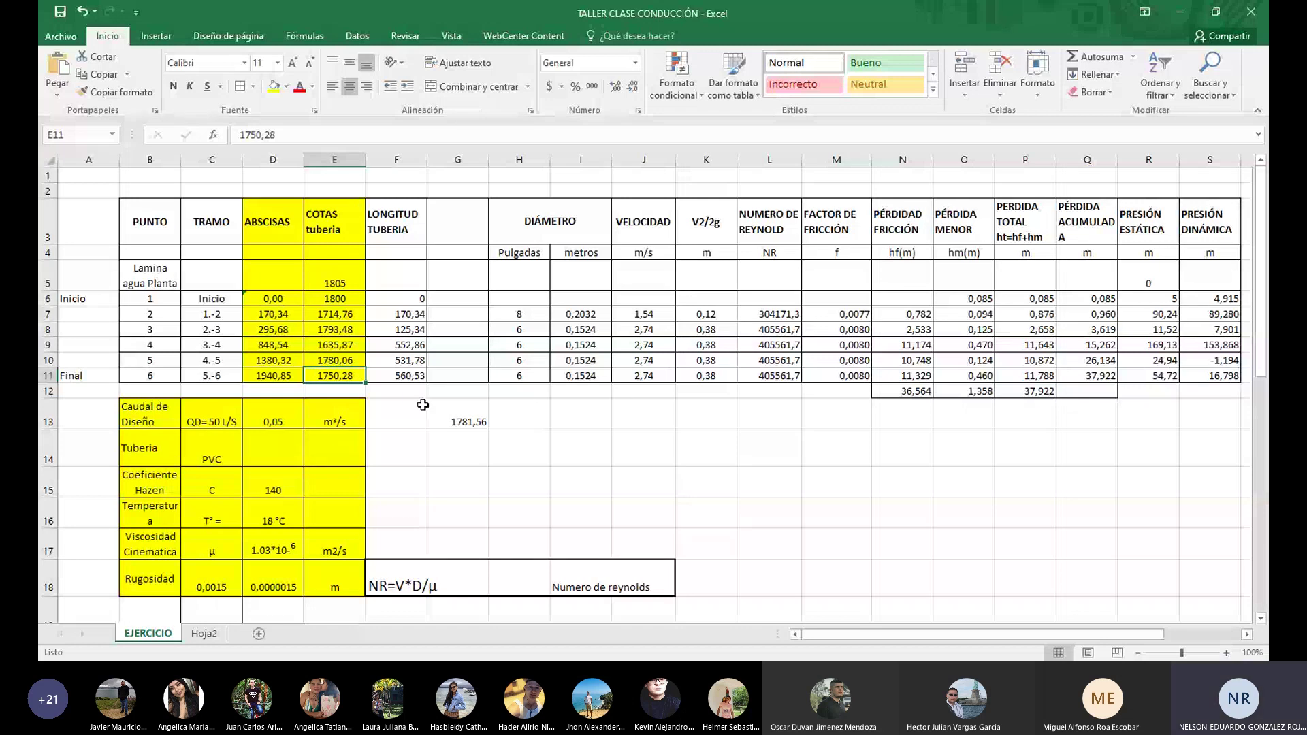
Remove the 1,5 subtraction from the pipe elevation formula in E10
click(329, 360)
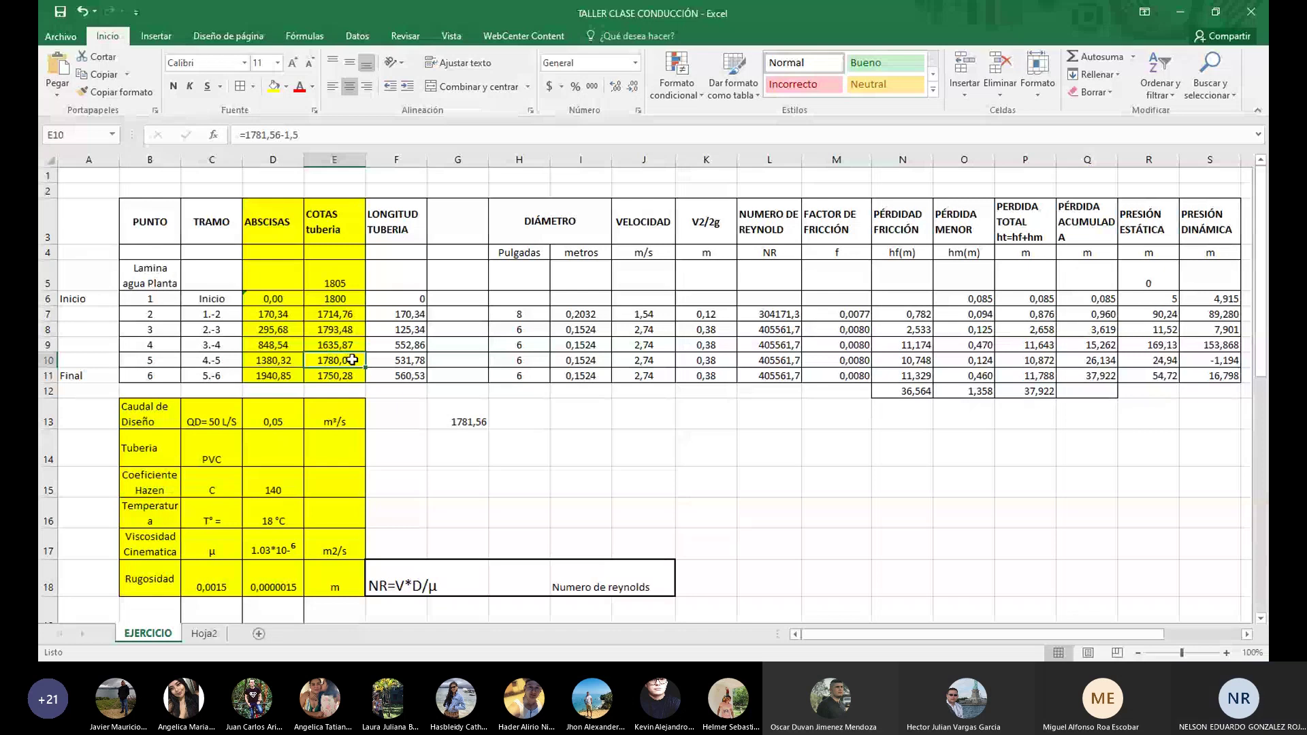
double_click(351, 361)
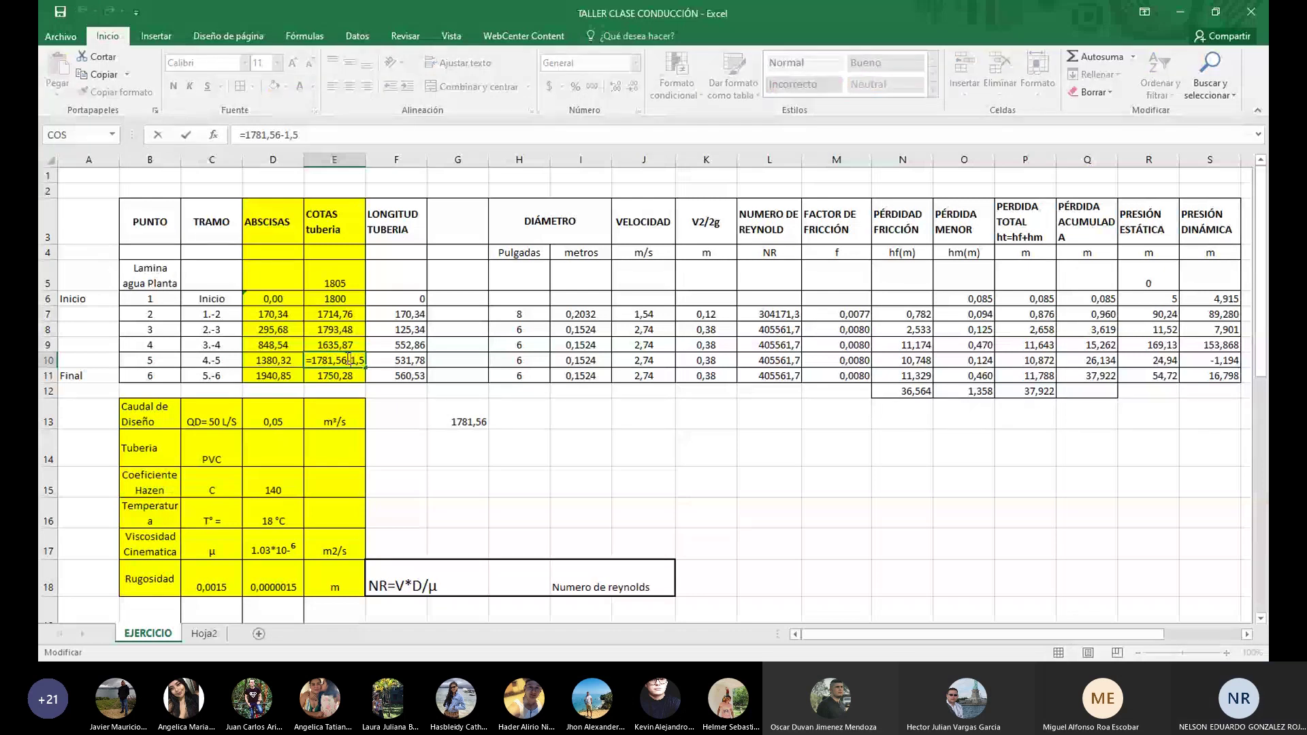
drag(350, 359, 364, 361)
key(BackSpace)
click(441, 441)
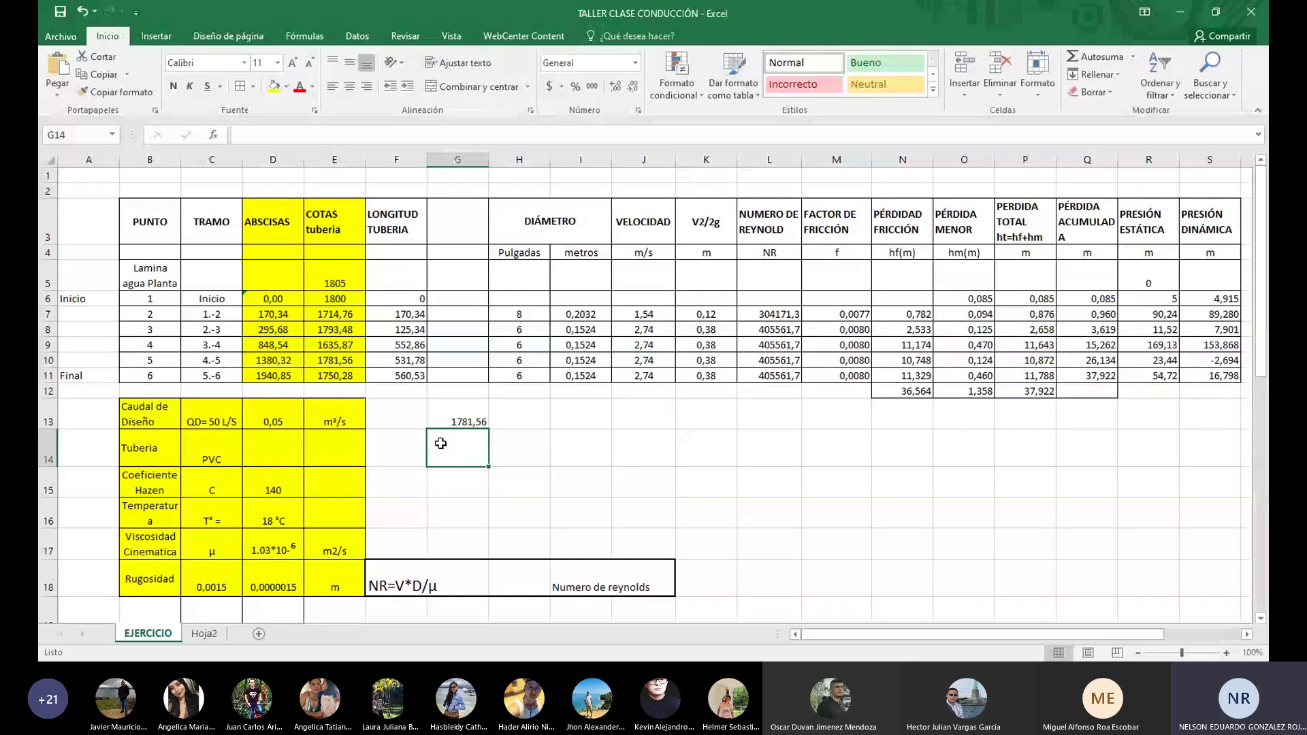
Try a pipe elevation of 1771,56 for section 4-5 in E10 and undo that change
click(346, 361)
double_click(345, 362)
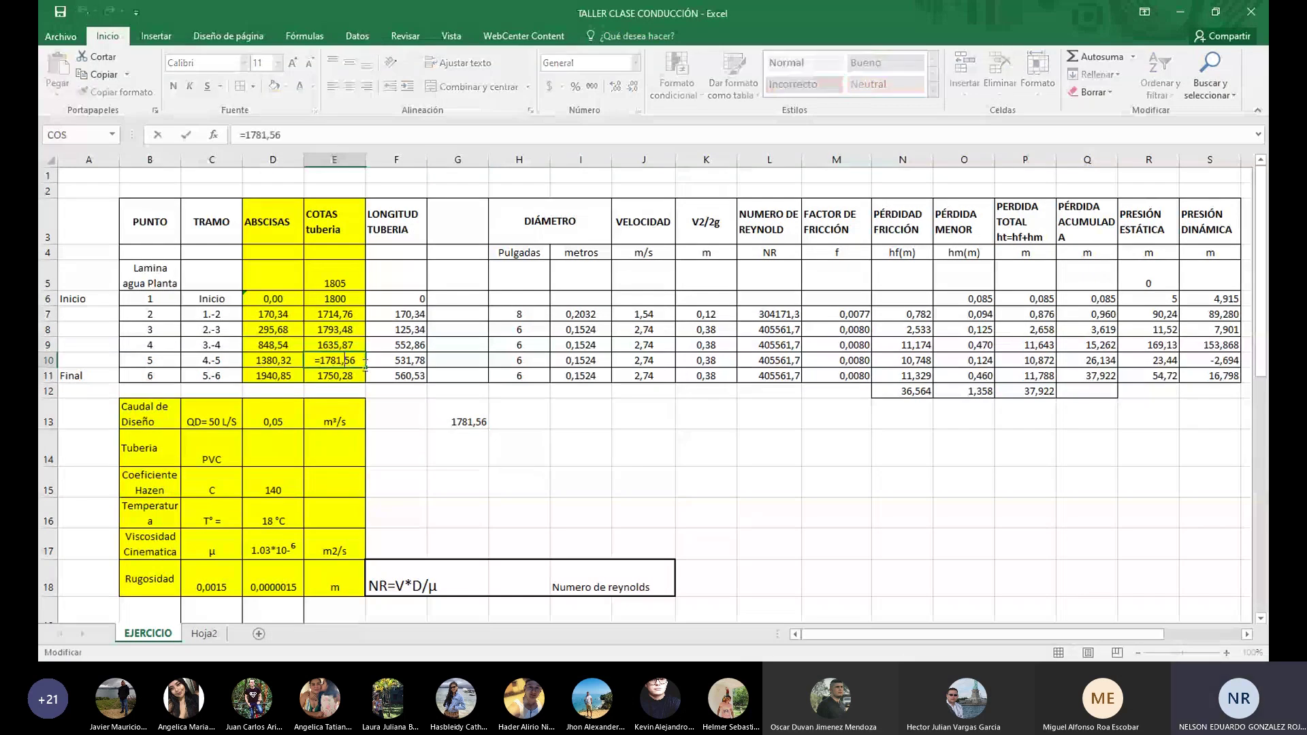
key(Left)
key(Left)
key(Left)
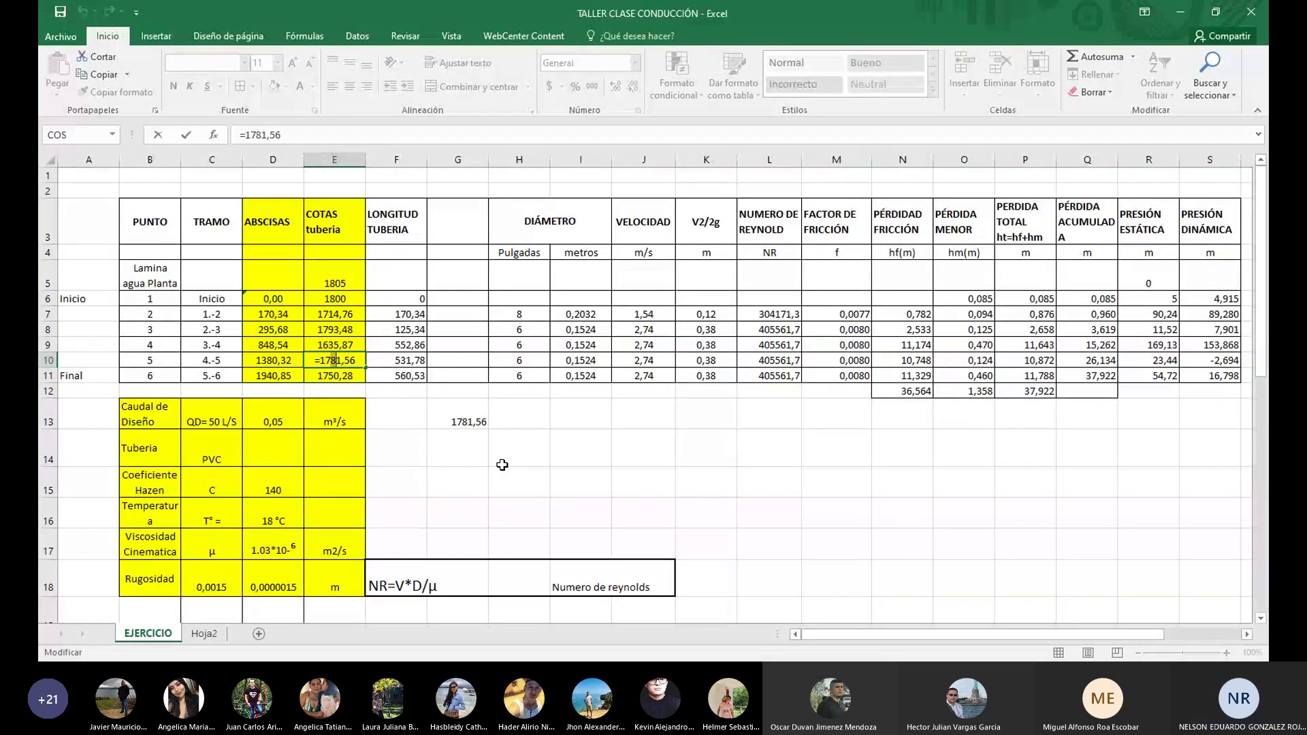
key(Delete)
text(7)
key(Return)
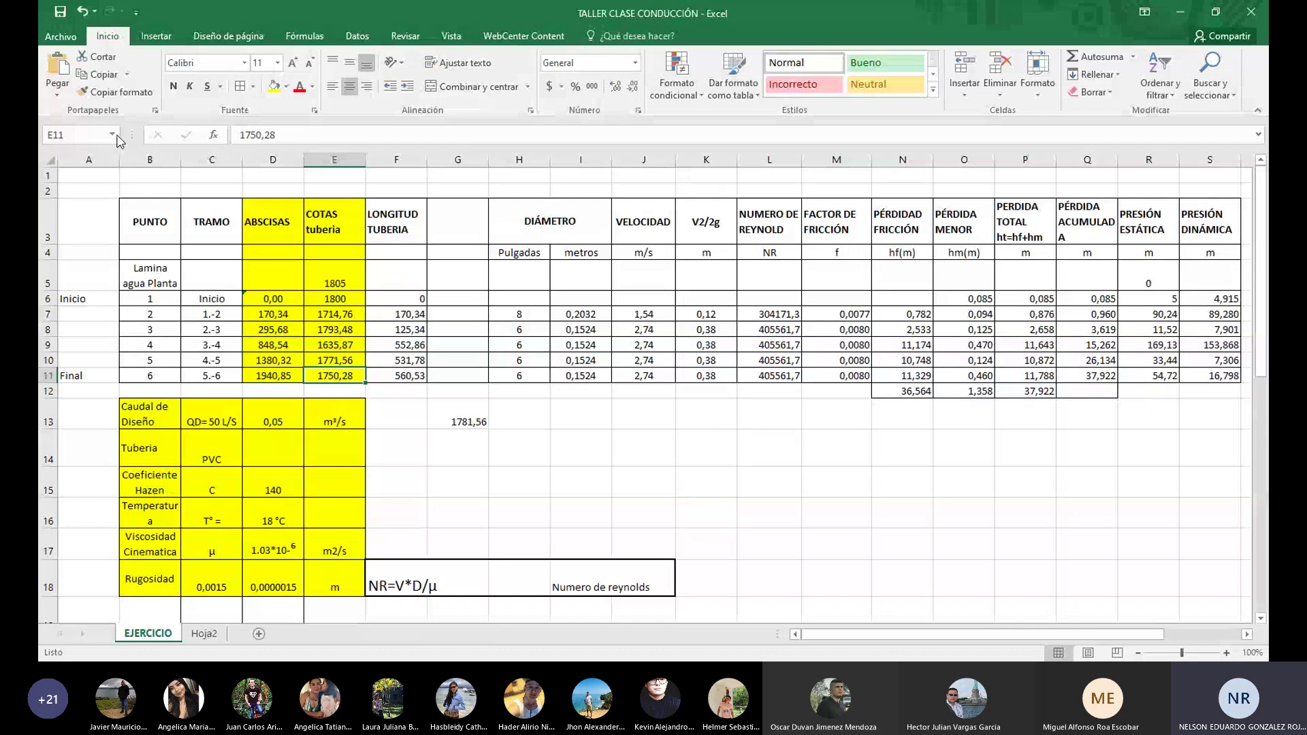
key(ctrl+z)
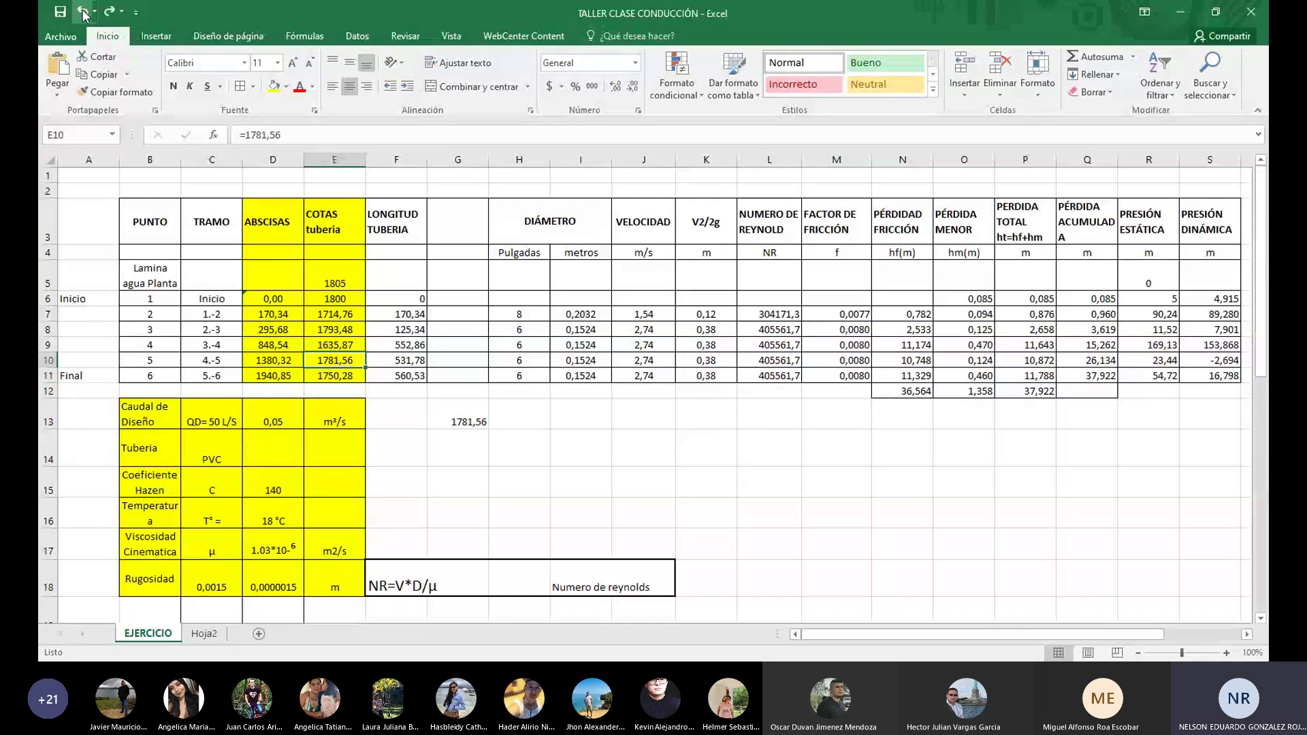
Try lowering the pipe elevation of section 4-5 in E10 by 5 and by 8, as =1781,56-5 and =1781,56-8
double_click(351, 361)
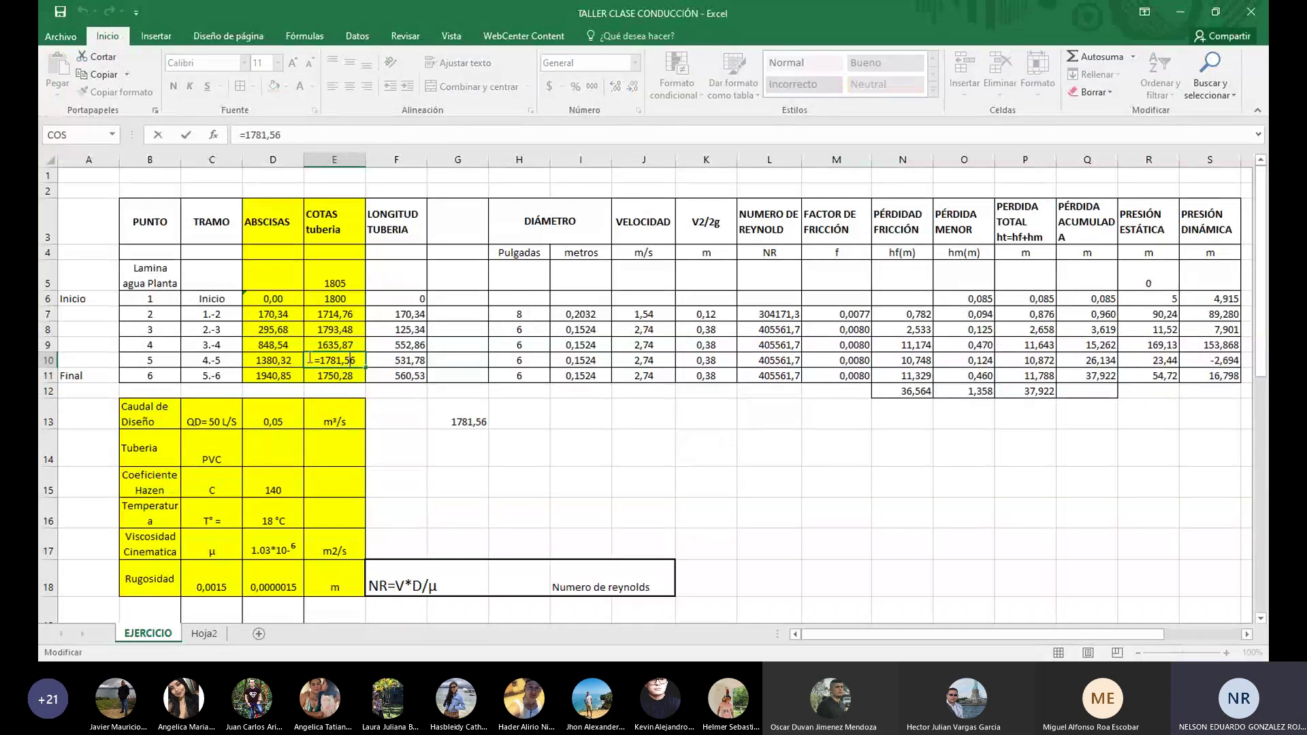
click(357, 361)
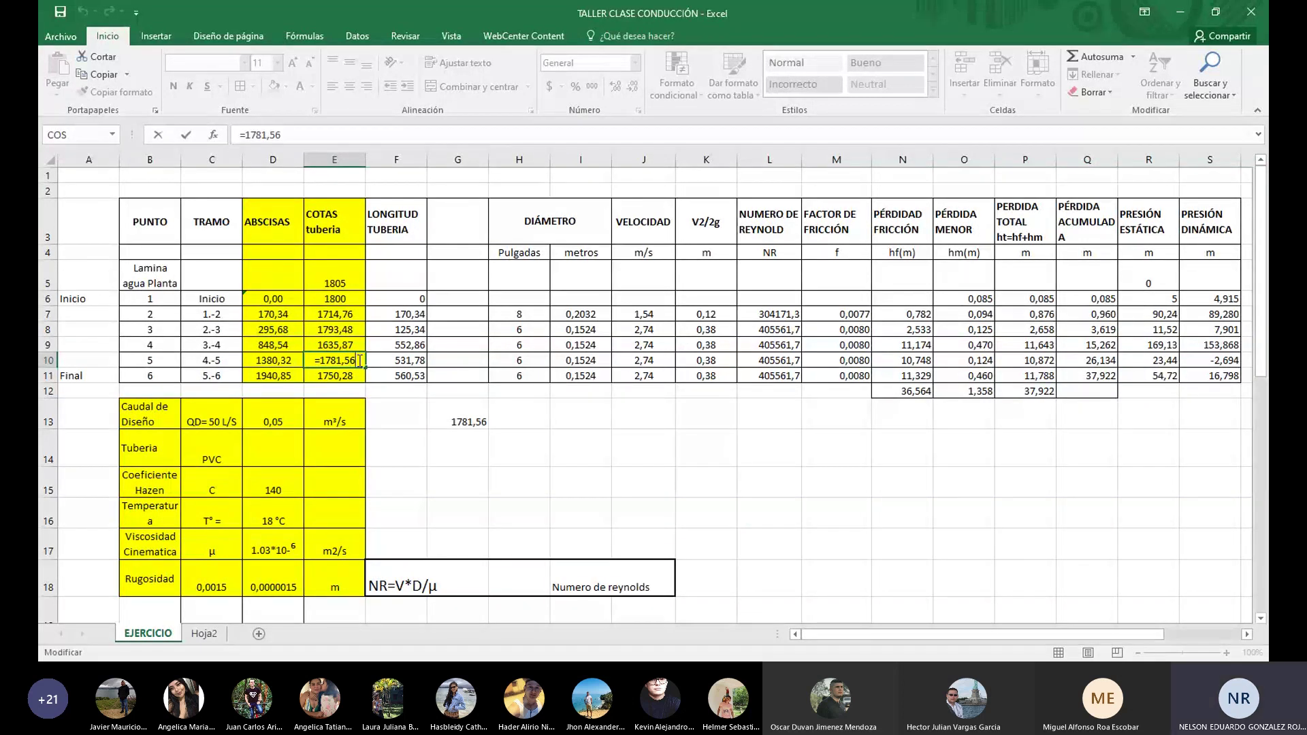
text(-5)
key(Return)
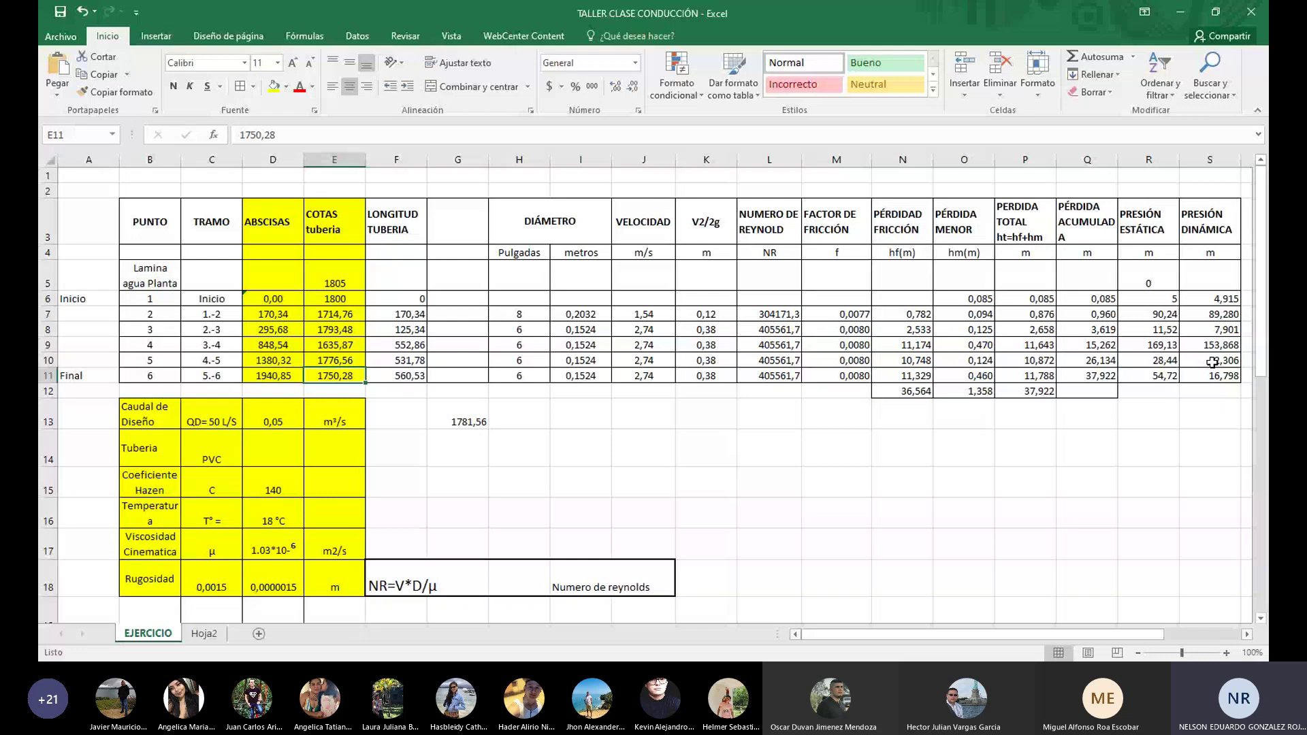
click(352, 357)
double_click(351, 357)
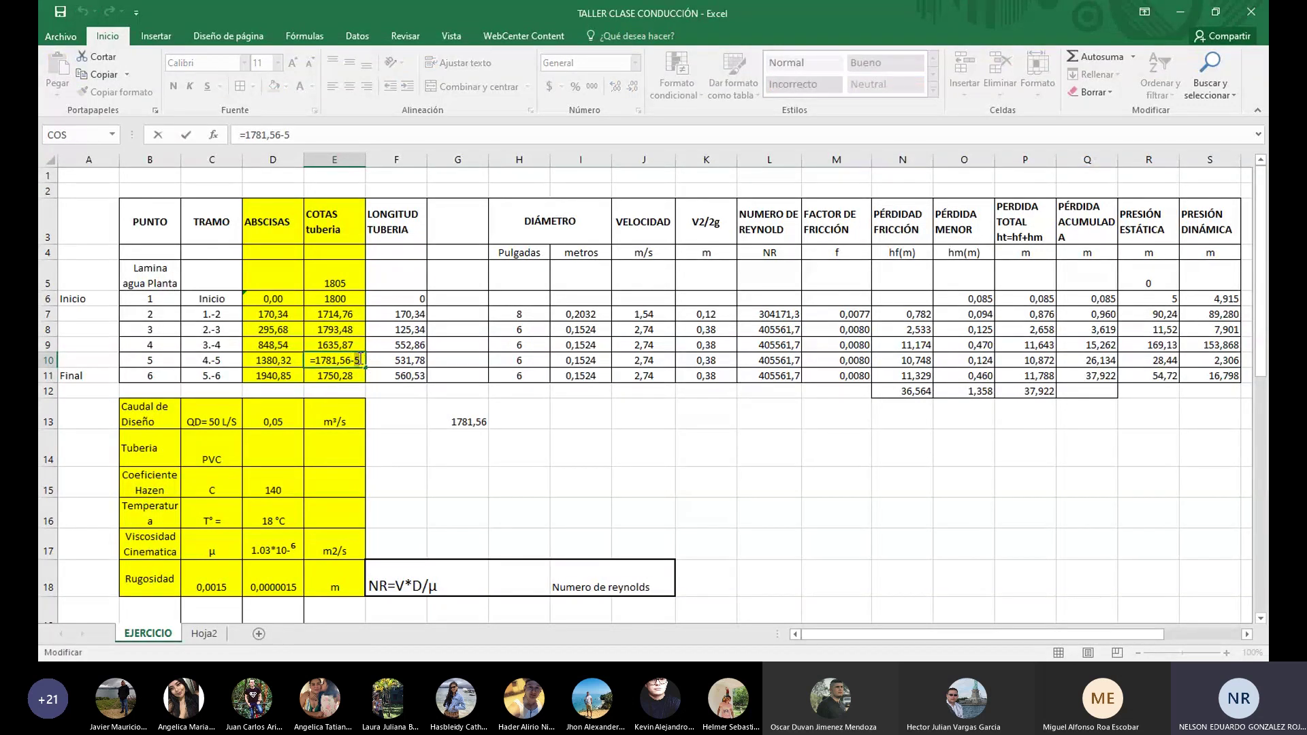
key(Return)
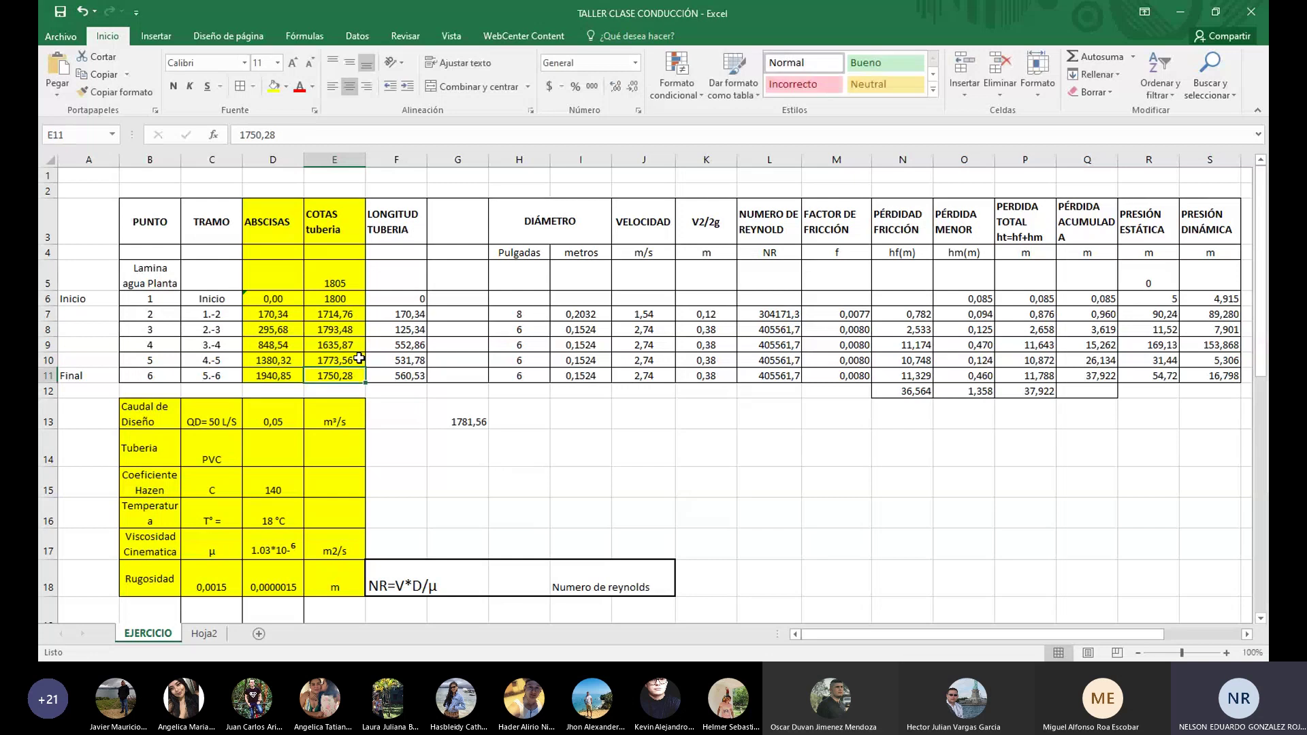
Clear the dynamic pressure formula of section 4-5 in S10
click(1226, 359)
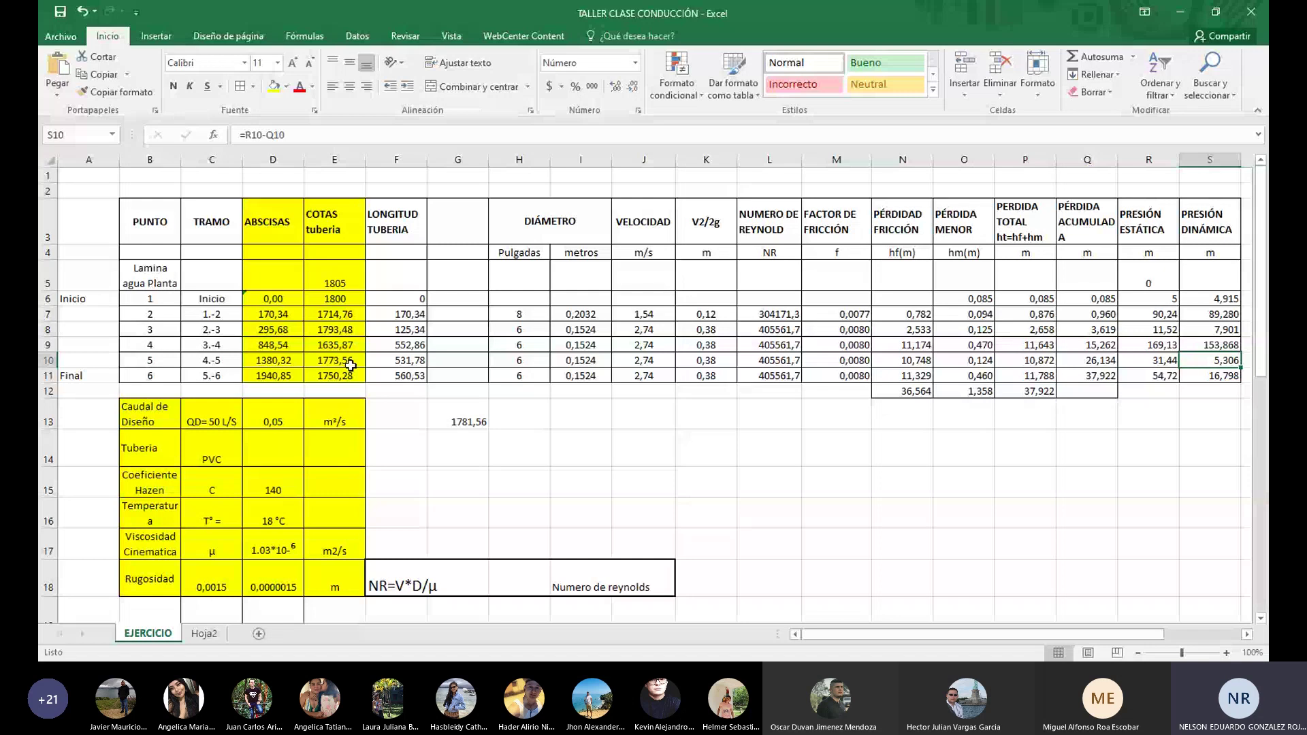
key(BackSpace)
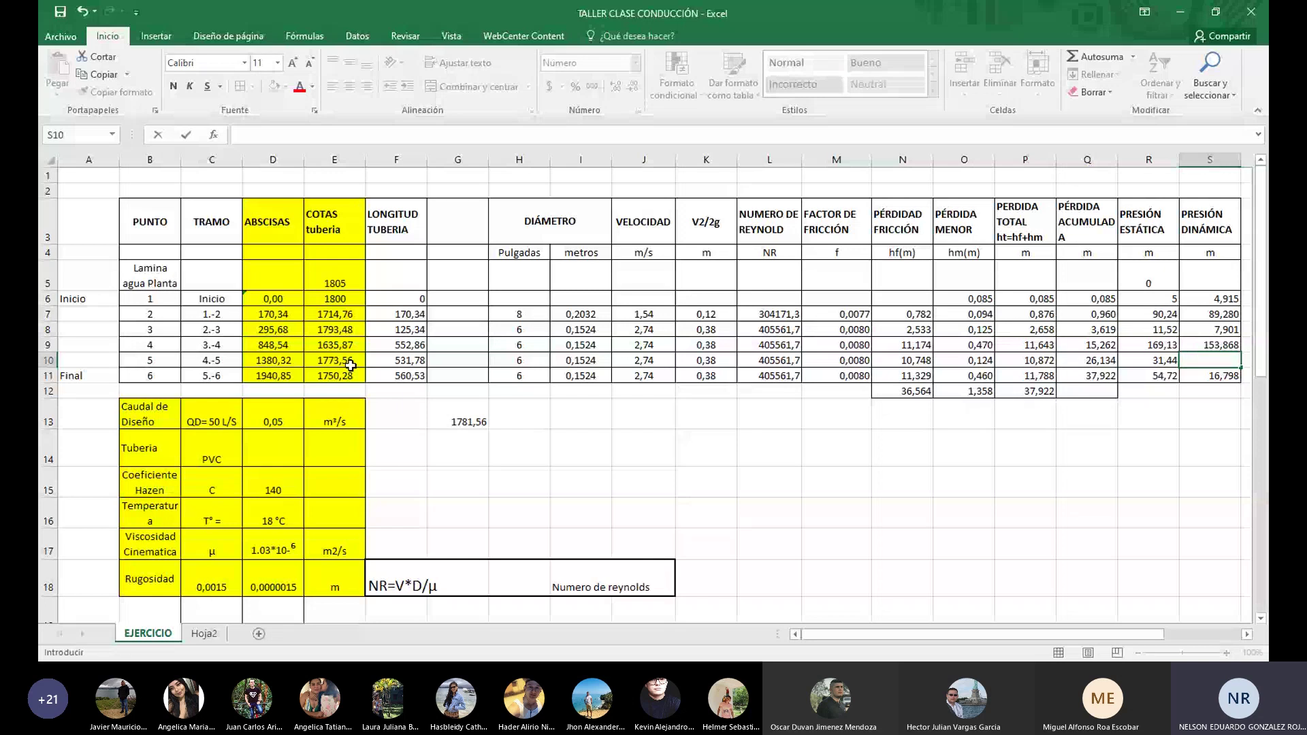
key(Return)
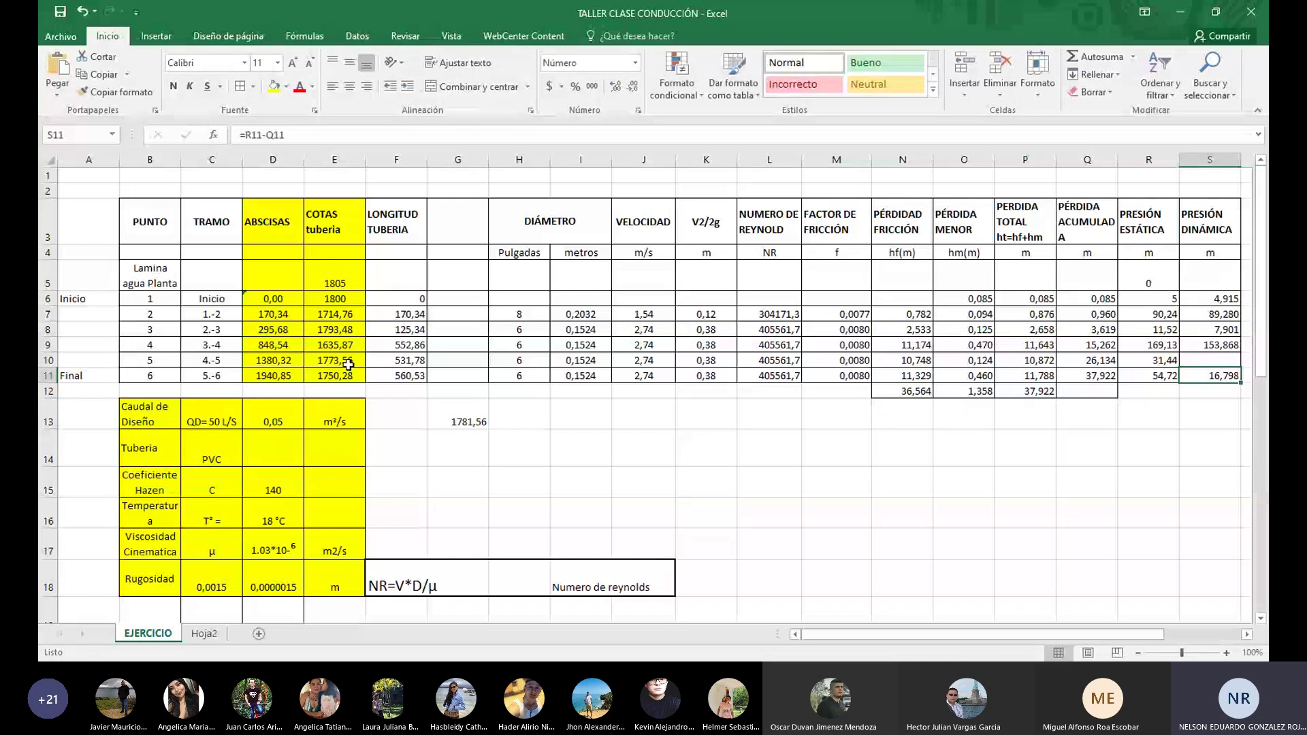
Replace the pipe elevation of section 4-5 in E10 with a reference to the noted original elevation, =G13
click(348, 360)
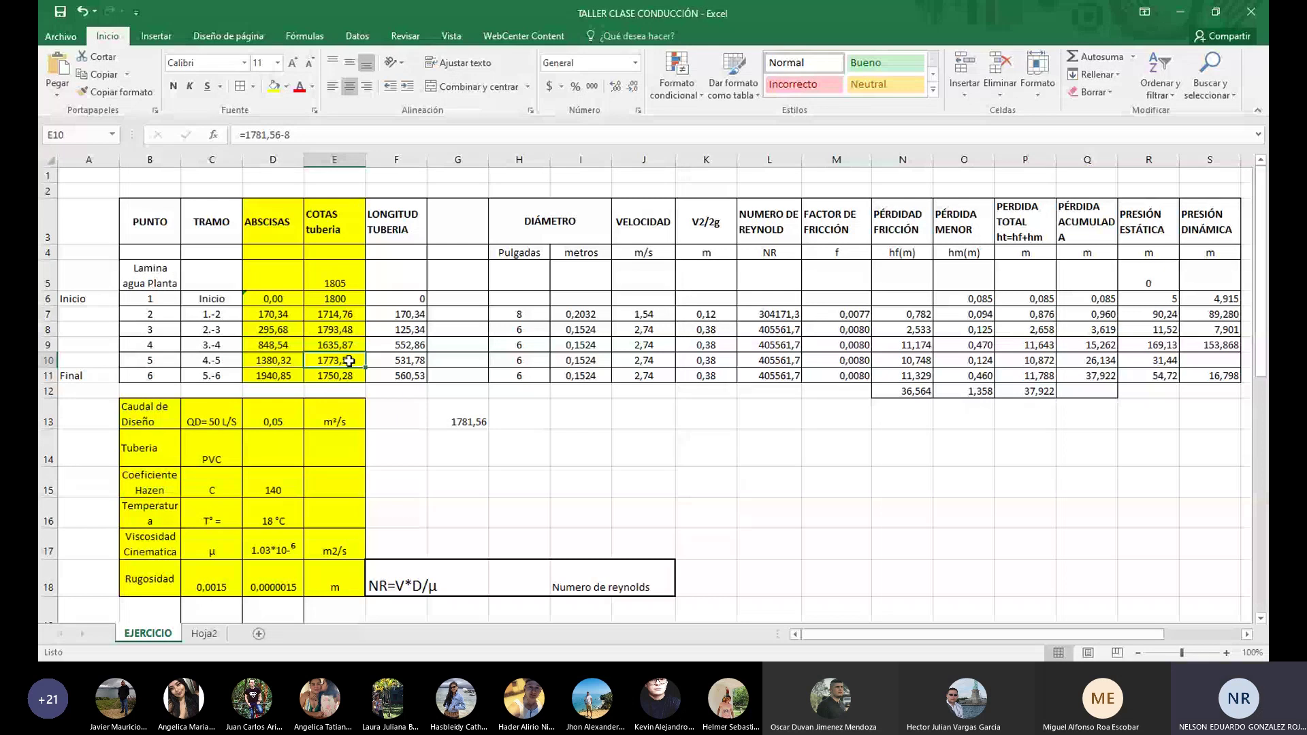
key(Delete)
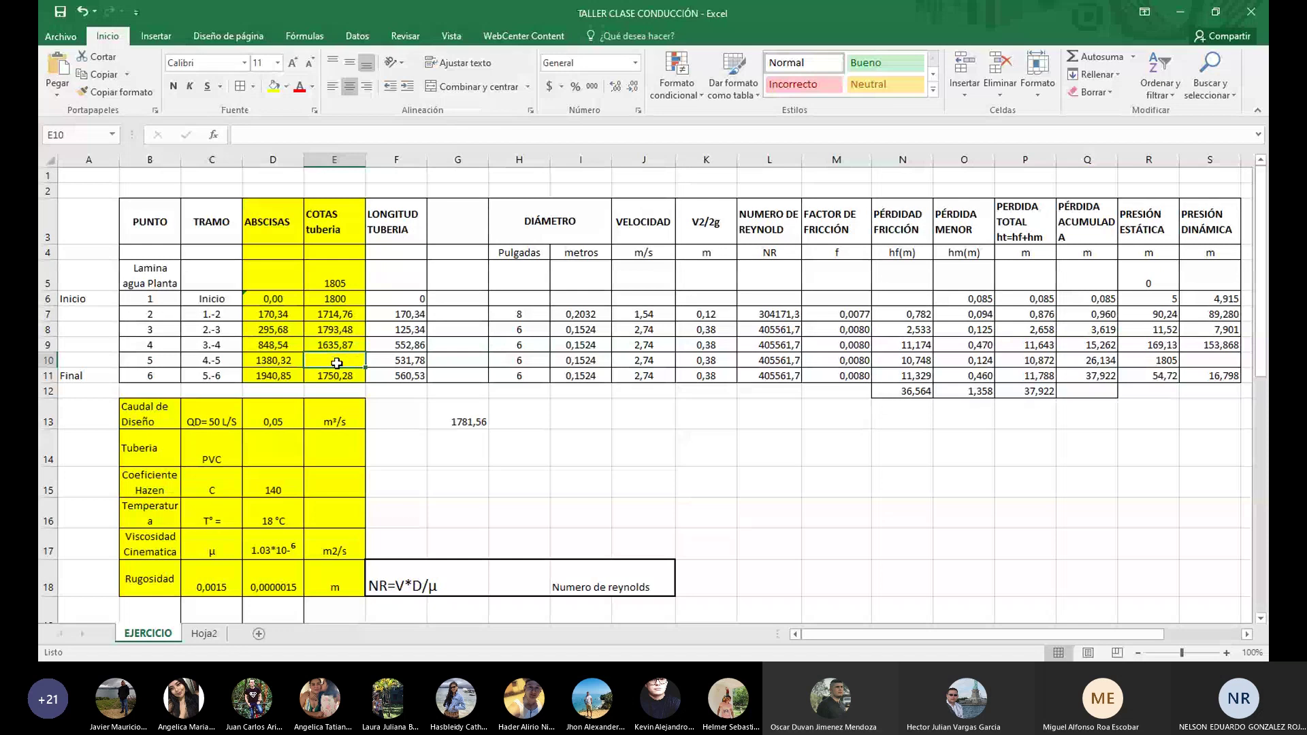
text(=)
click(465, 421)
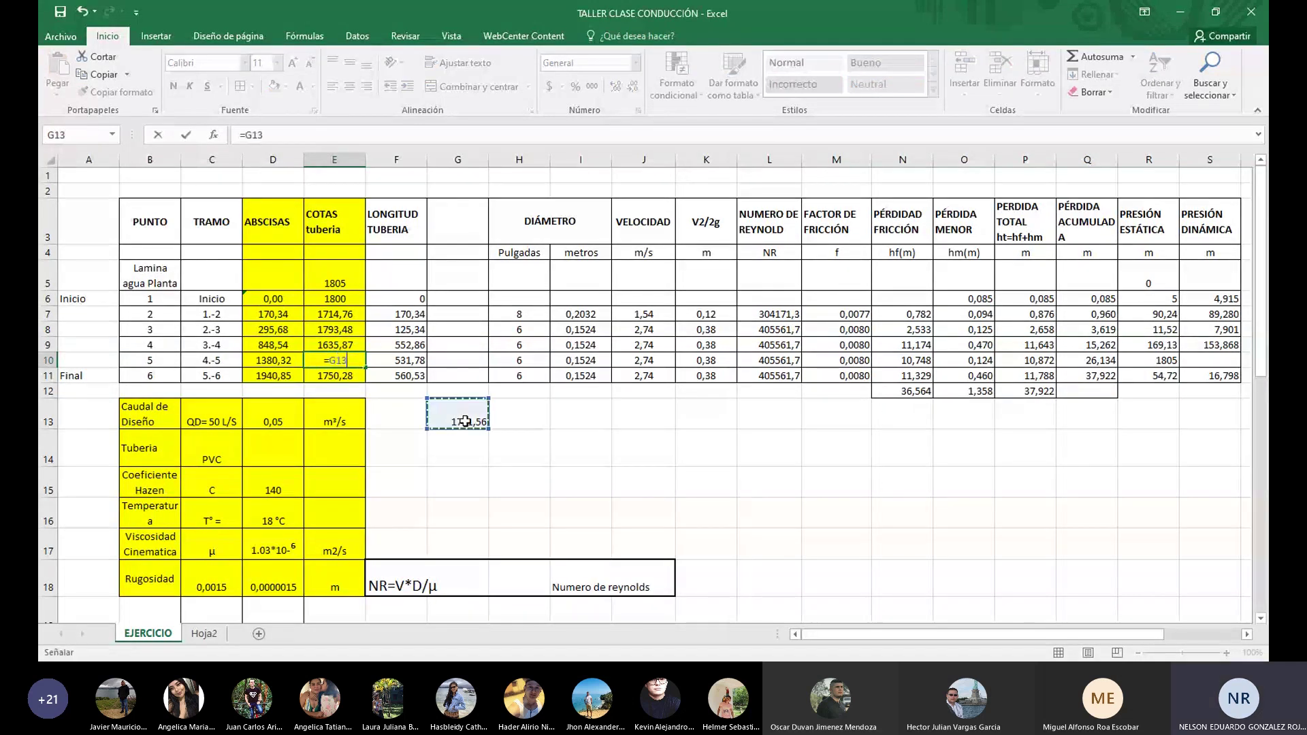
key(Return)
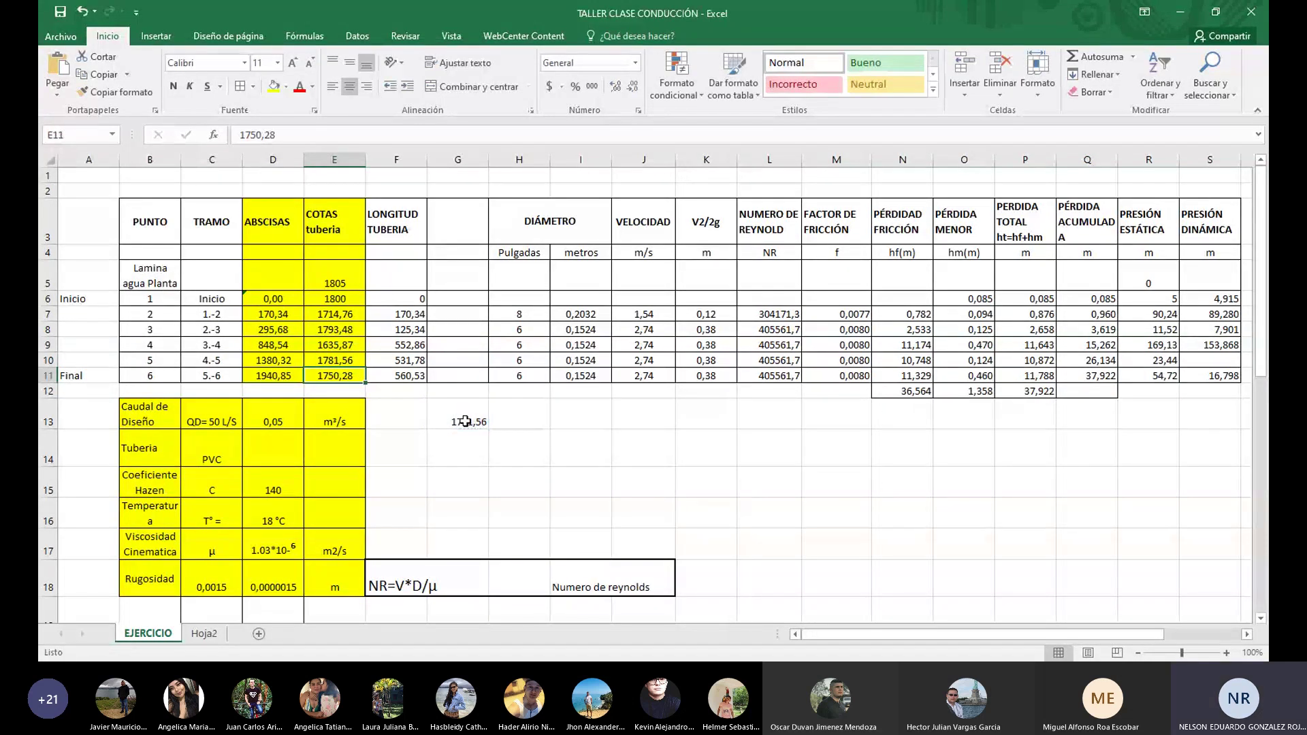
Set the pipe diameter of section 4-5 in H10 to 8 inches
click(540, 360)
text(8)
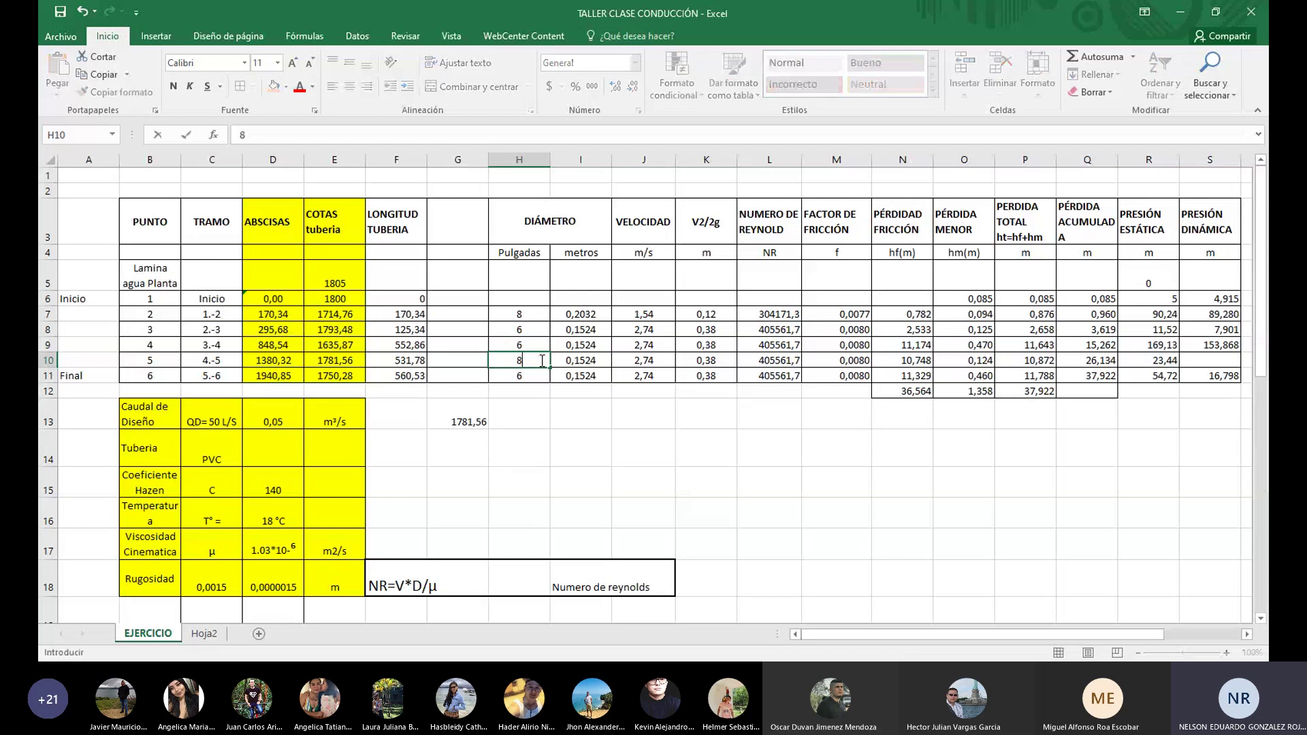
key(Return)
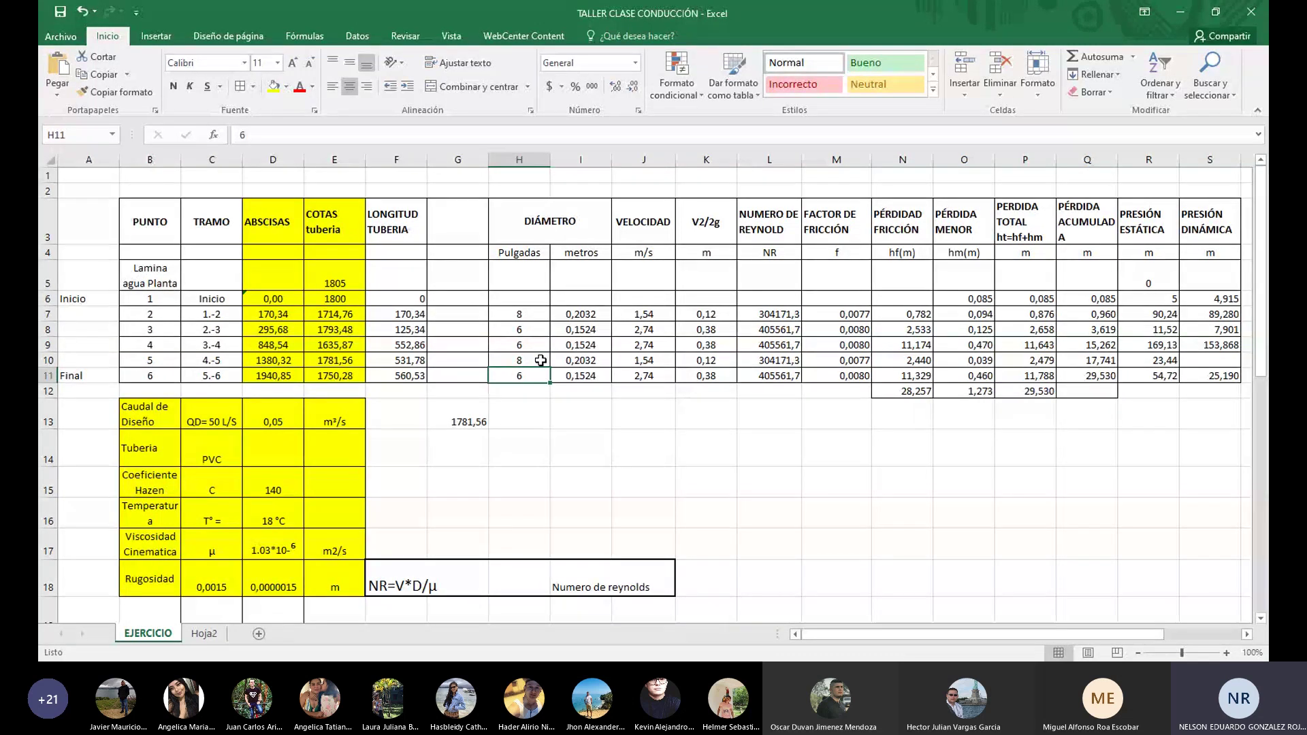
Fill the dynamic pressure formula from S9 down into S10 for section 4-5
click(1221, 359)
click(1228, 345)
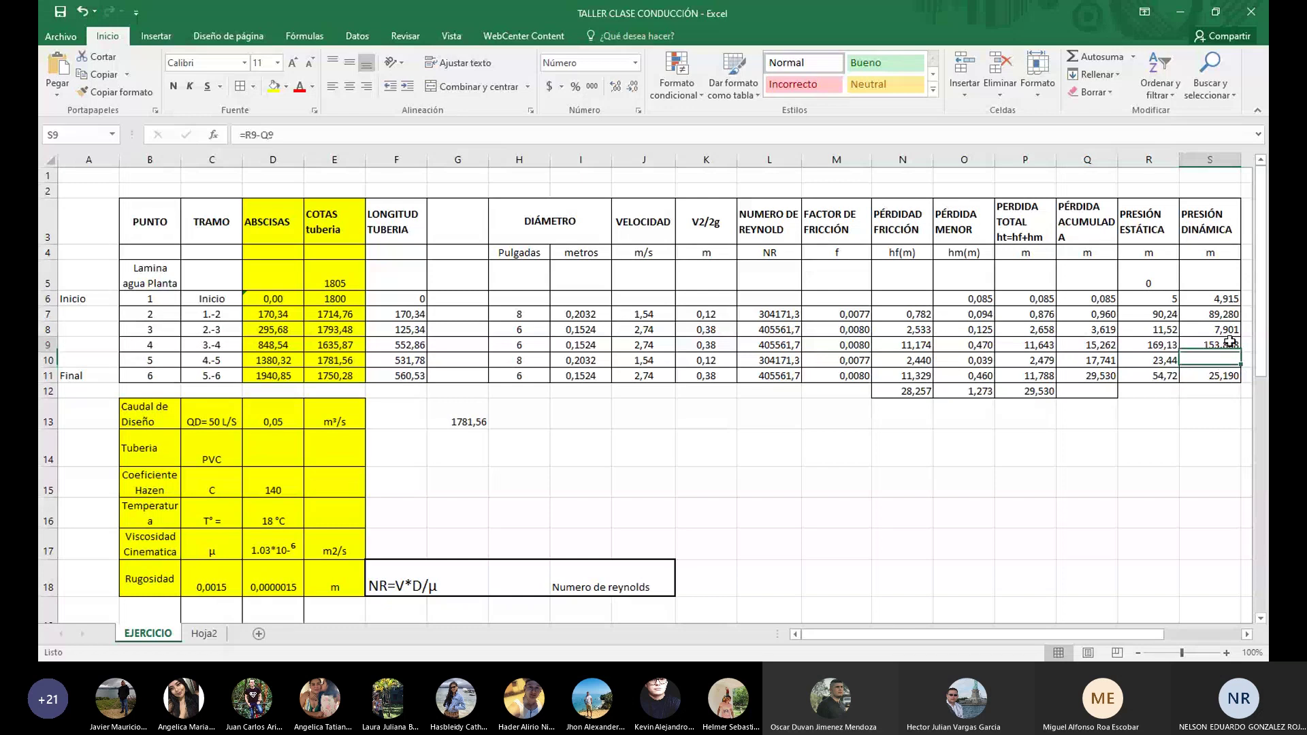
drag(1238, 353, 1238, 368)
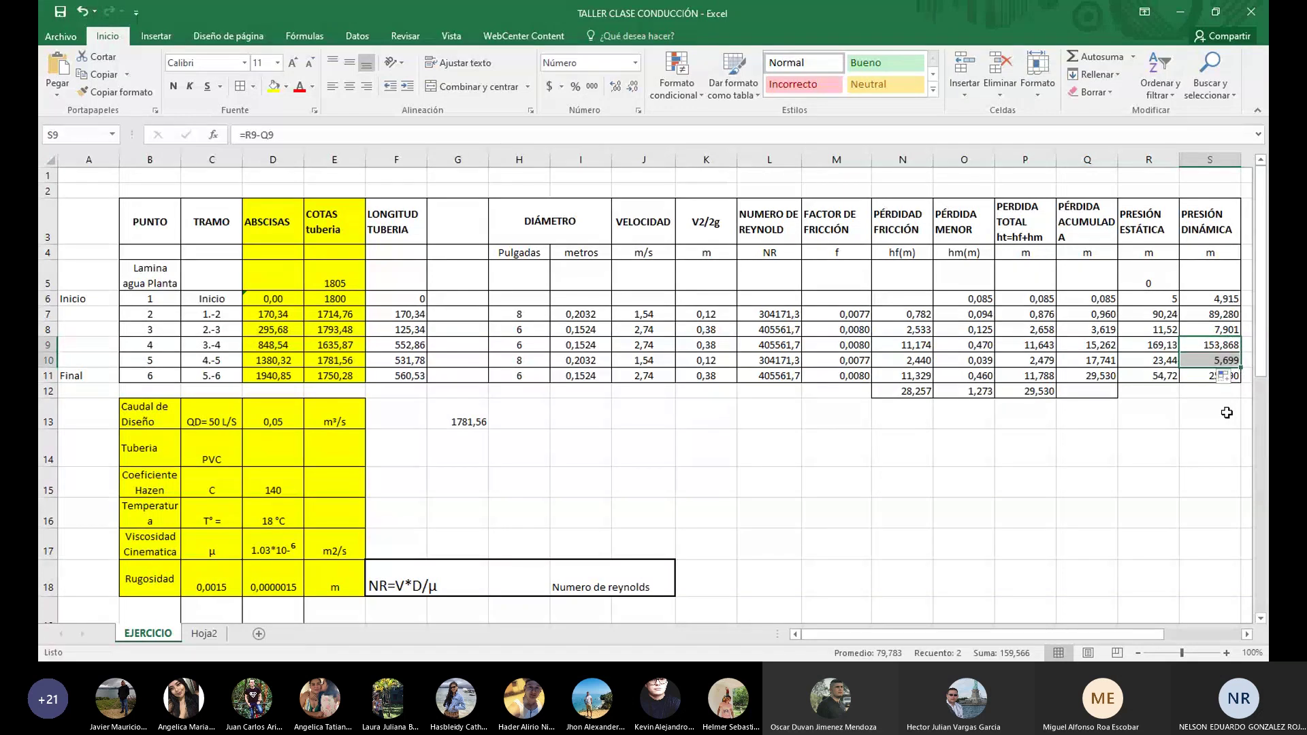
click(1209, 413)
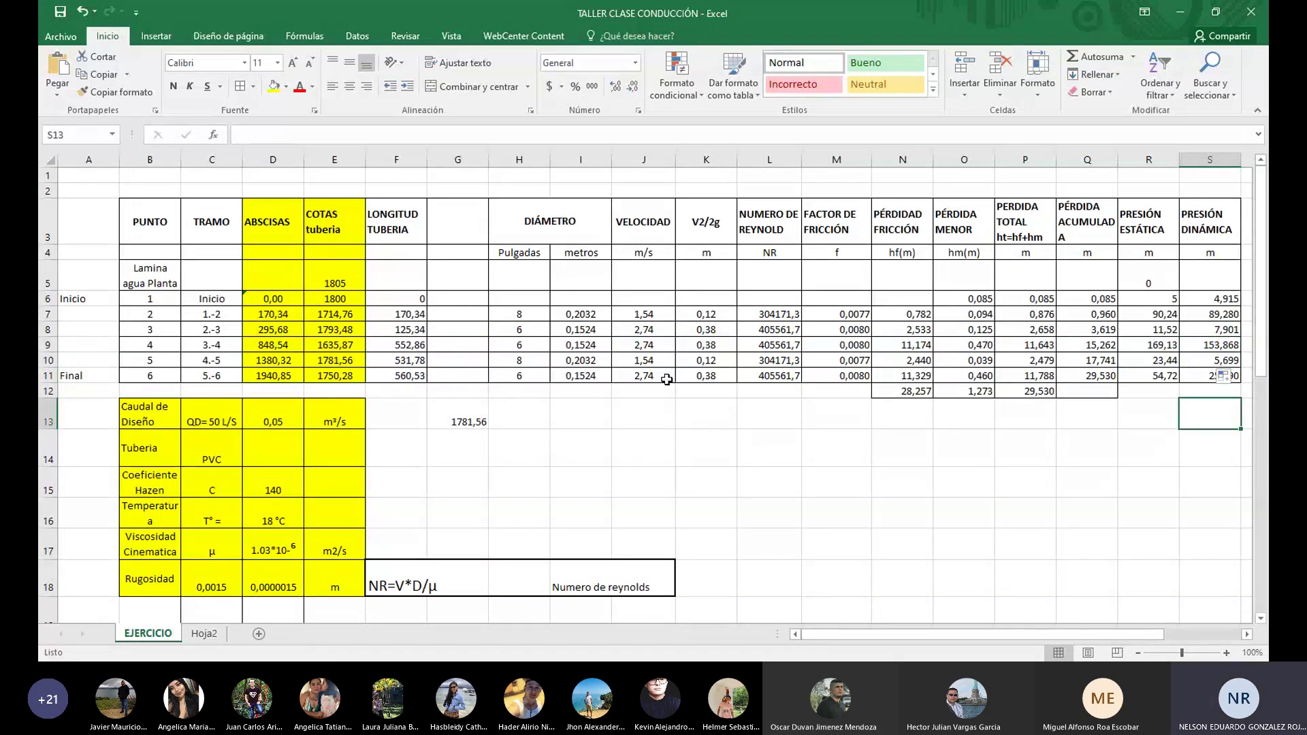
Compare the pipe diameters of sections 3-4 and 4-5 with the fittings entered in the minor loss table
click(531, 343)
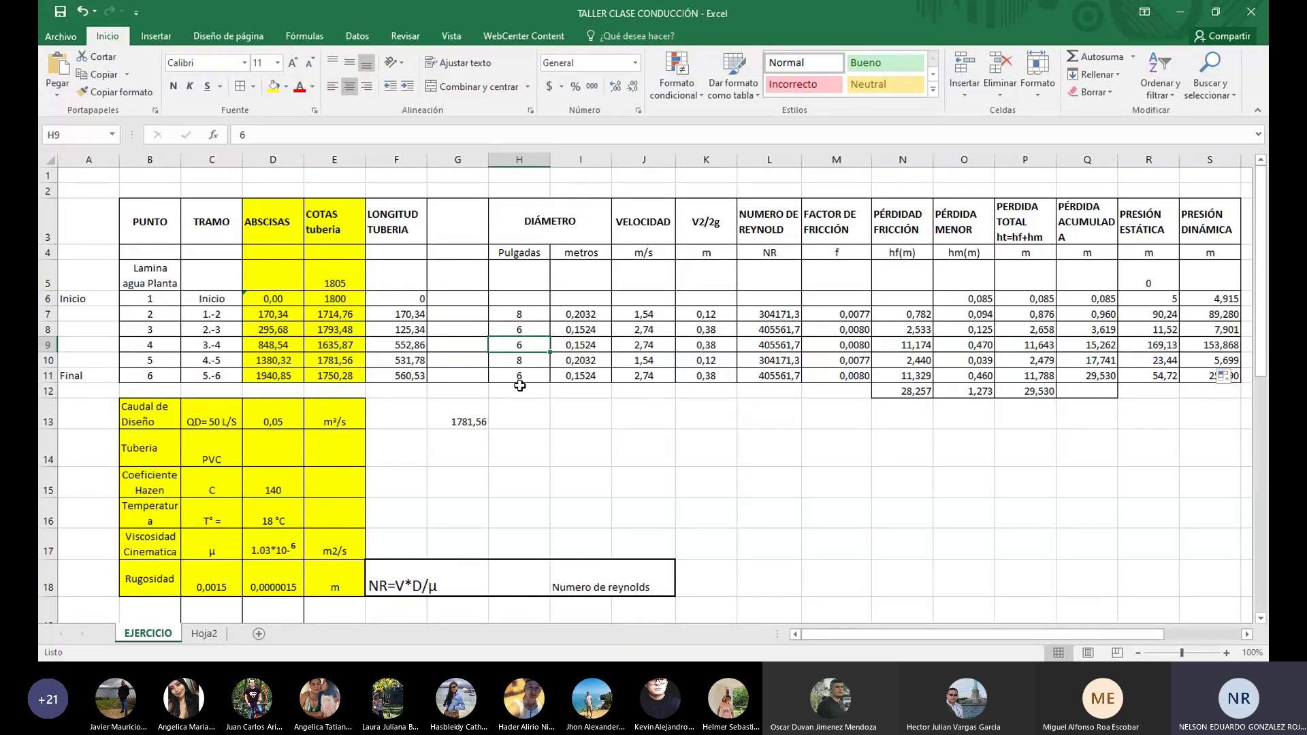
scroll(677, 520, down, 10)
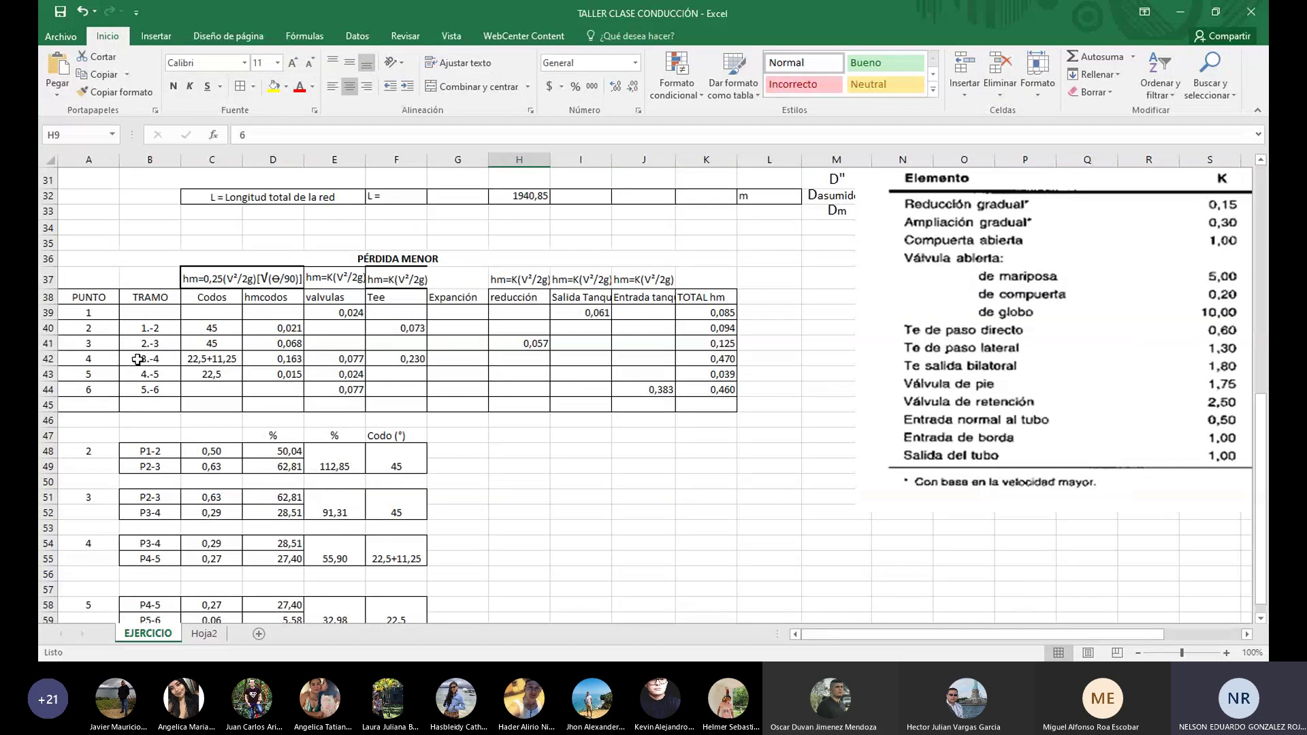
scroll(811, 295, up, 10)
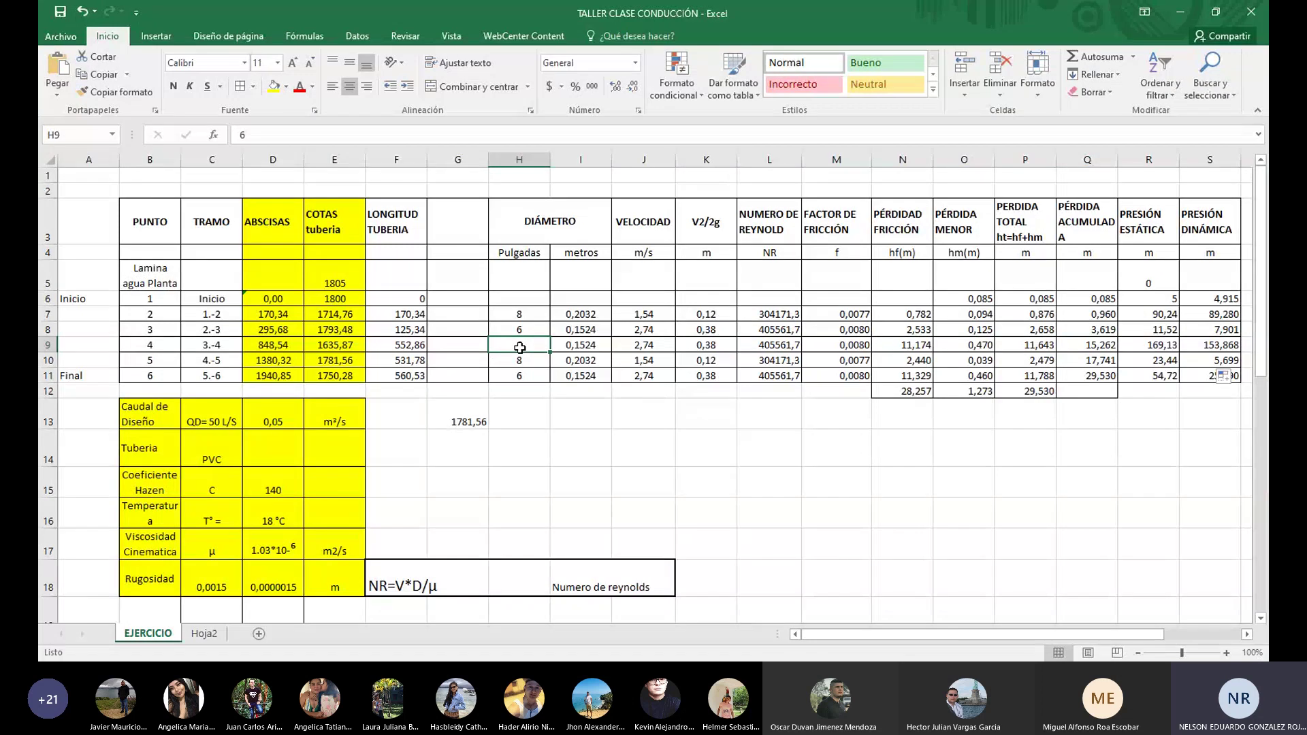
scroll(577, 523, down, 7)
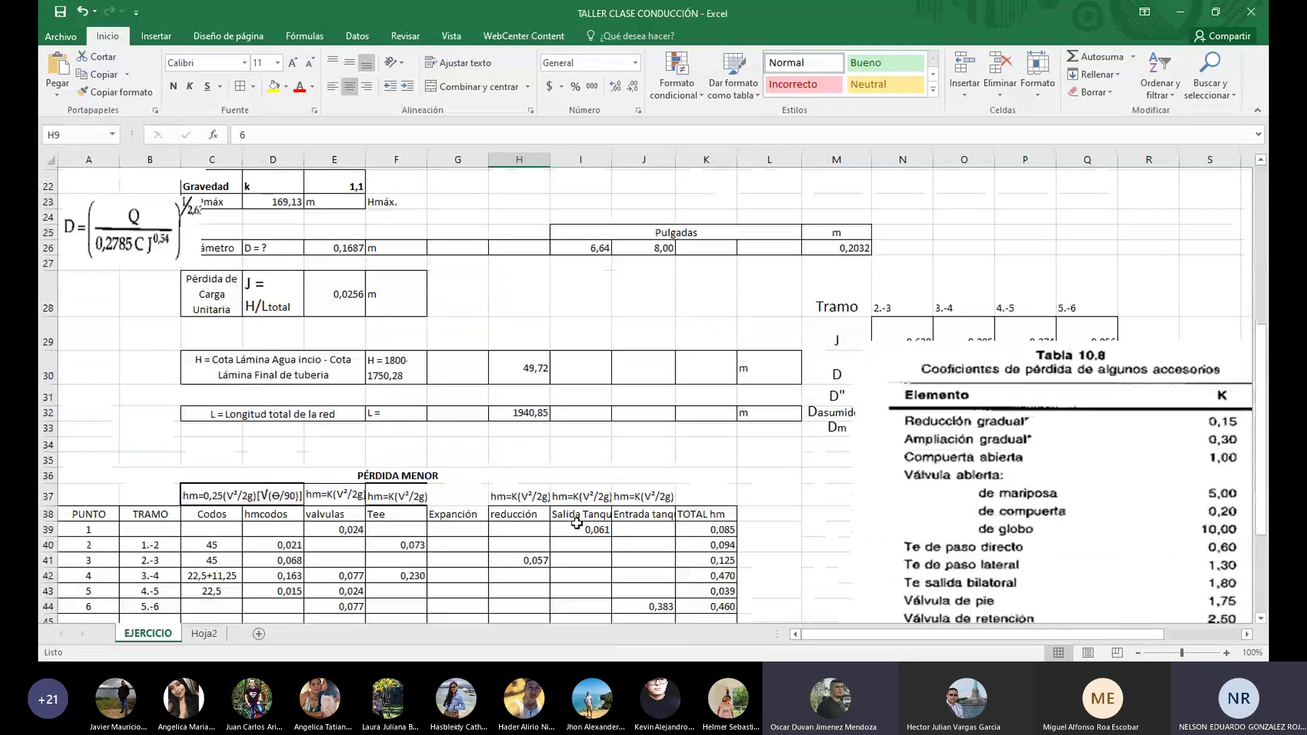
scroll(577, 524, up, 2)
scroll(577, 524, up, 4)
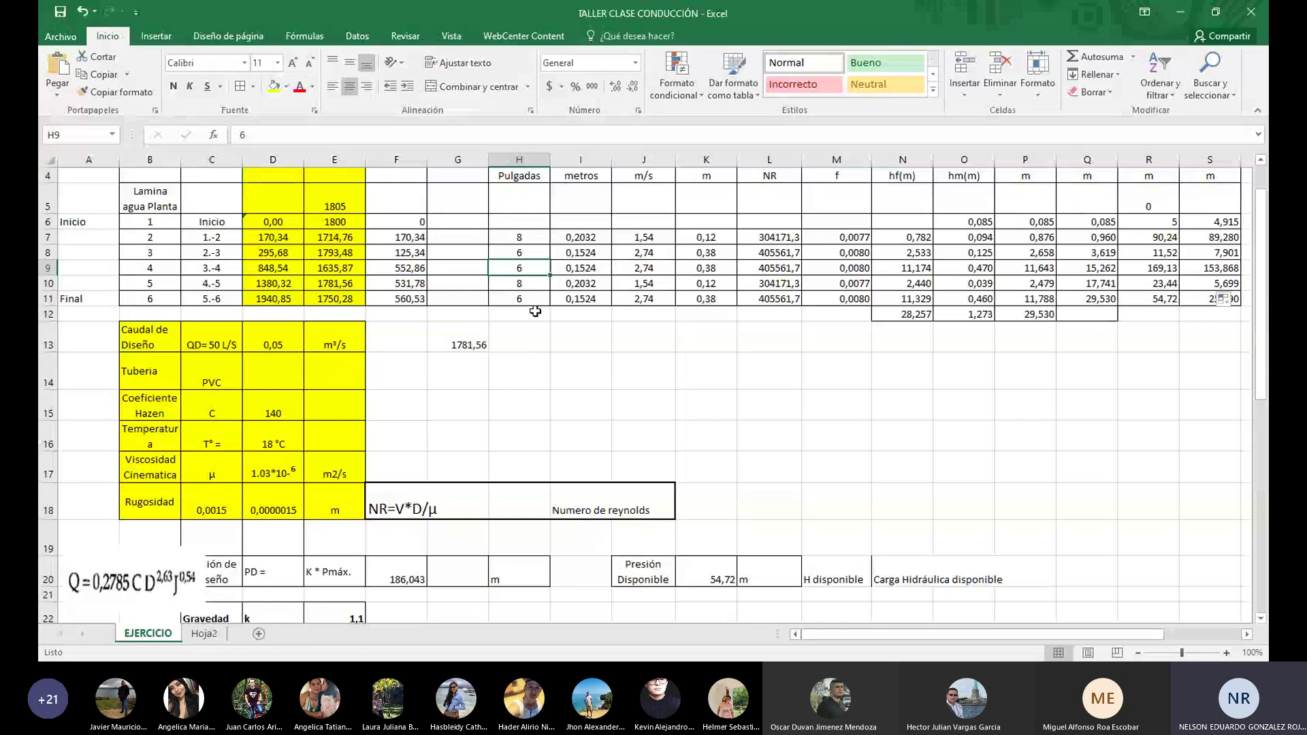
click(535, 283)
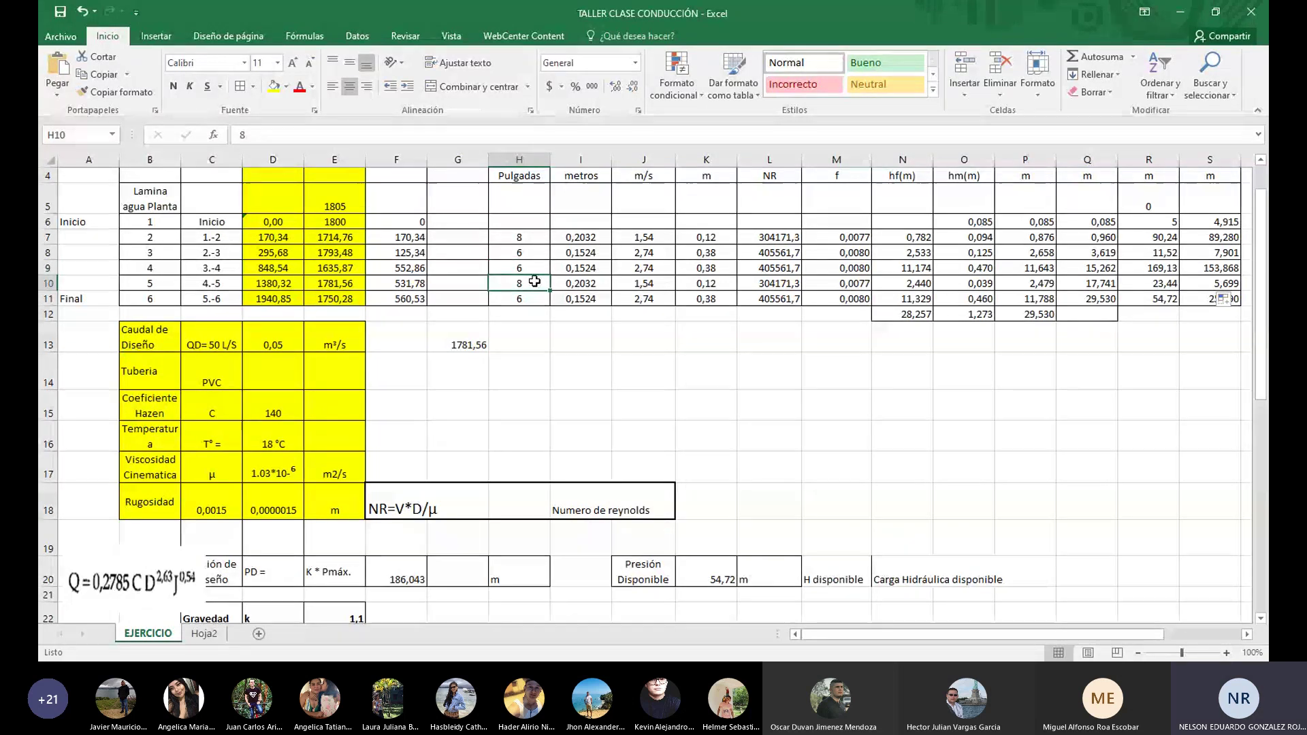
click(537, 272)
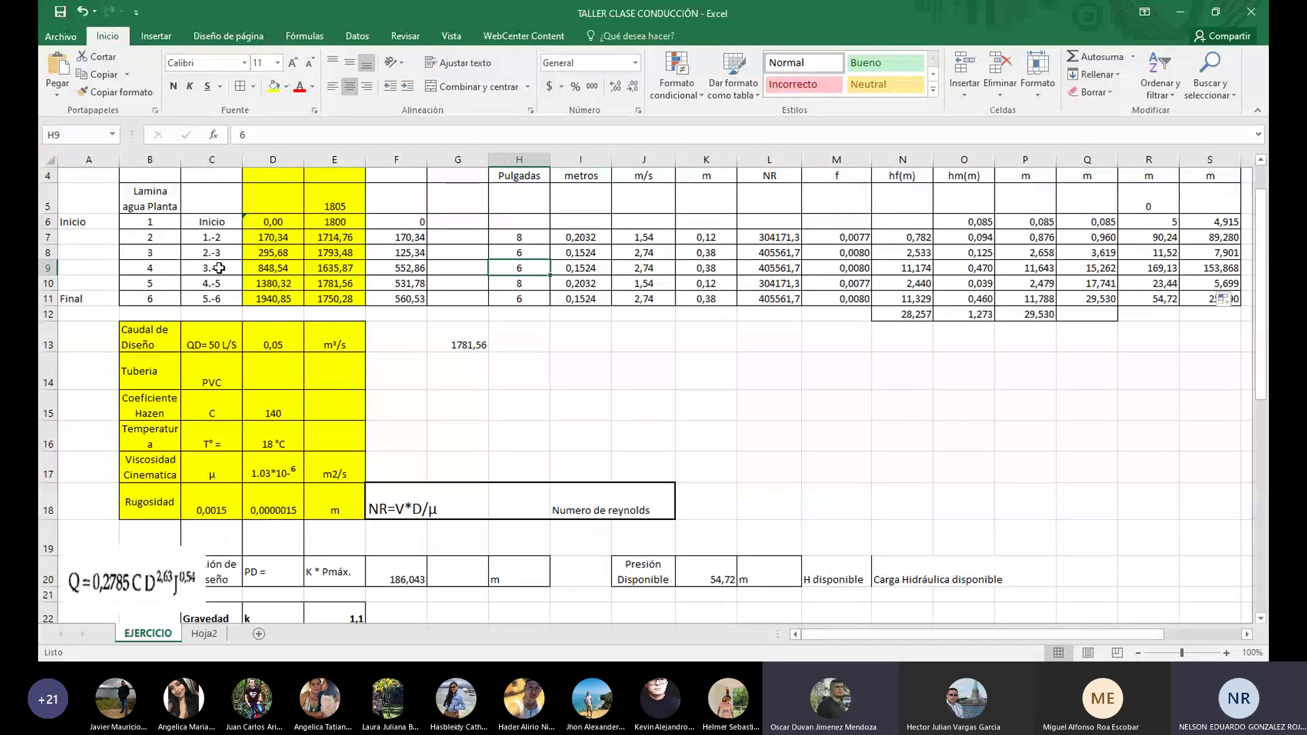
scroll(558, 518, down, 4)
scroll(559, 518, down, 3)
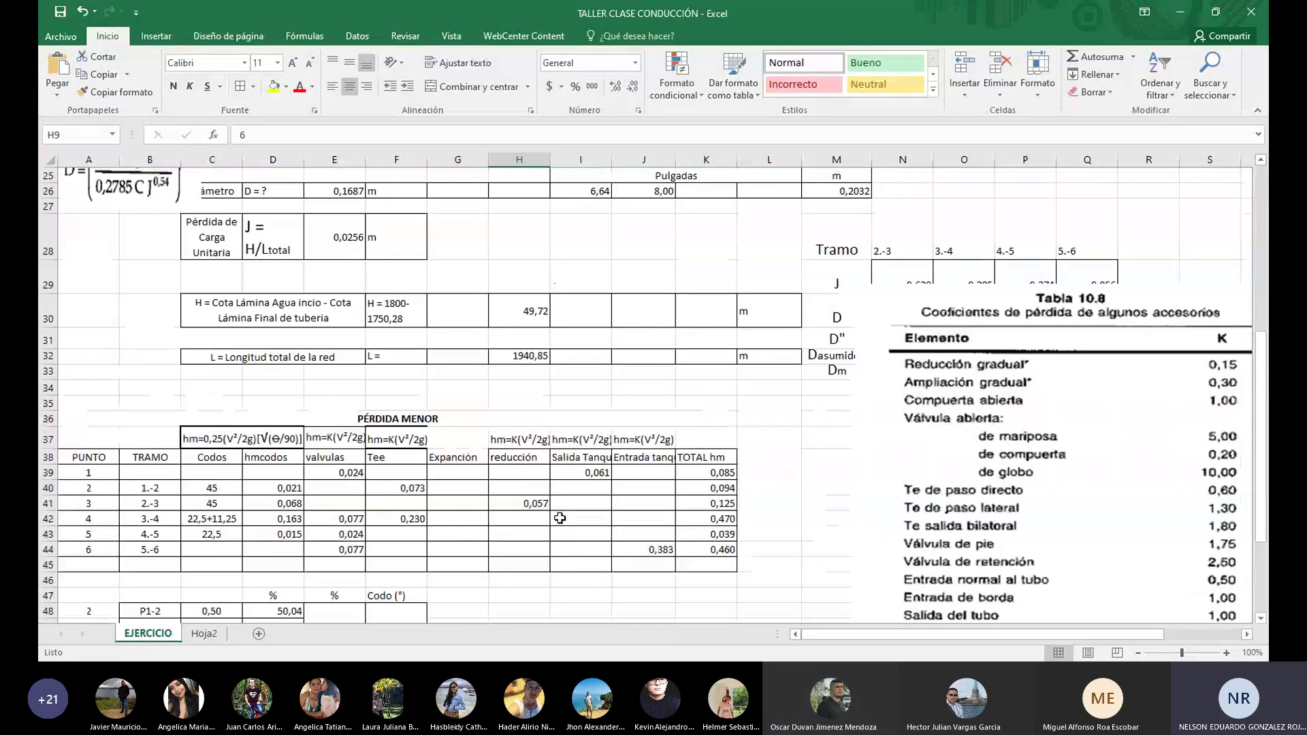
scroll(559, 518, down, 3)
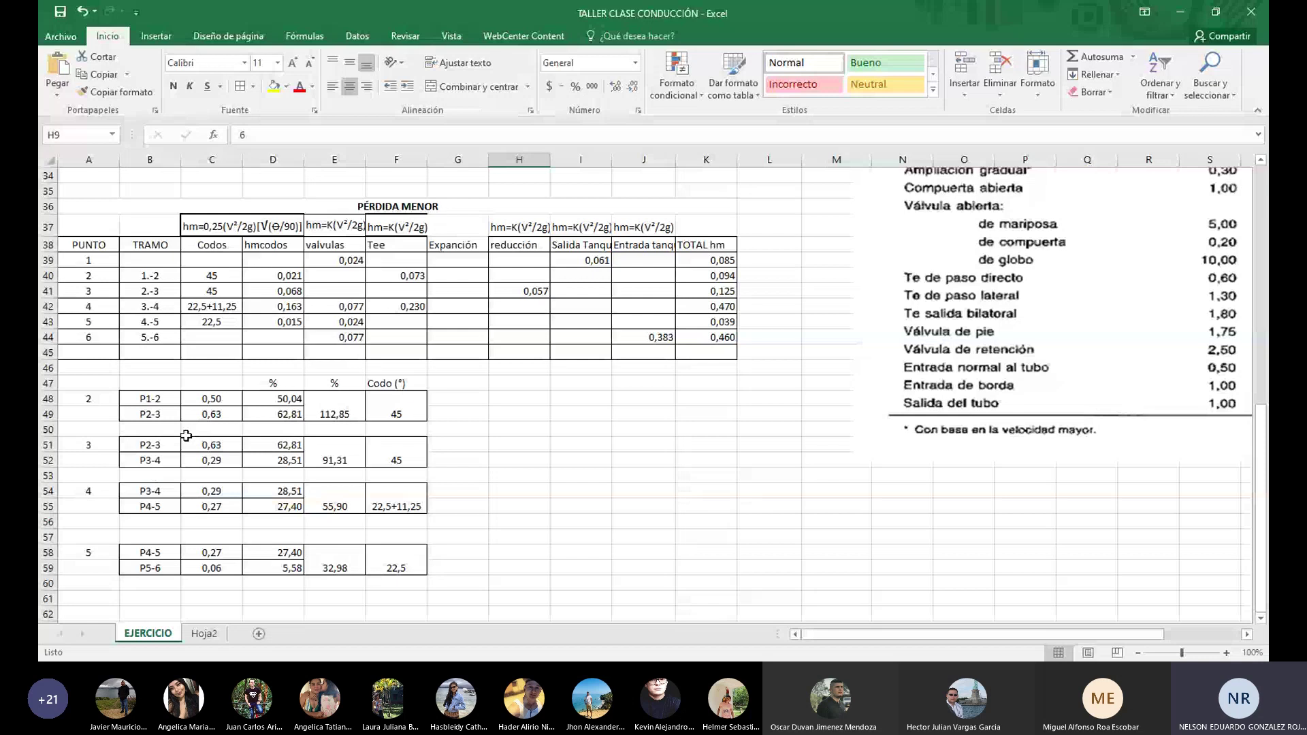
scroll(268, 394, up, 1)
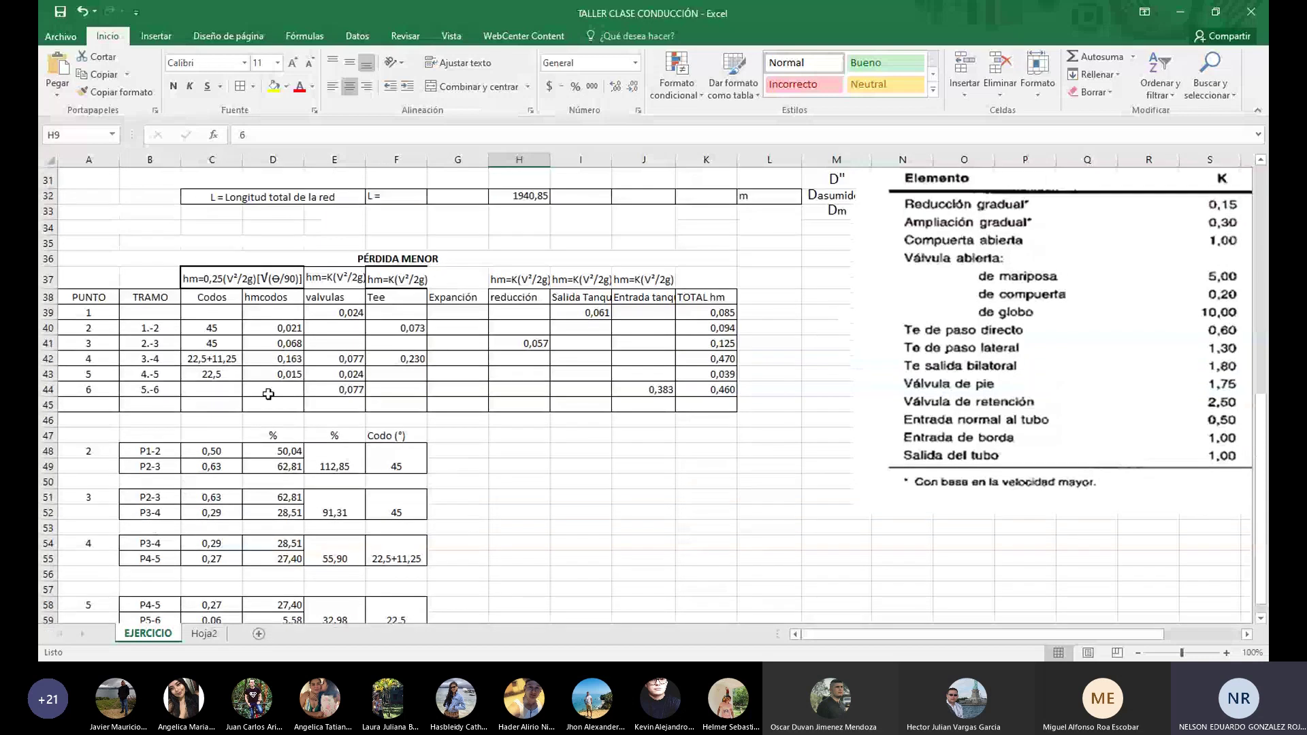
Enter the expansion minor loss of section 3-4 in G42 as =0,3*K9
double_click(462, 357)
text(=)
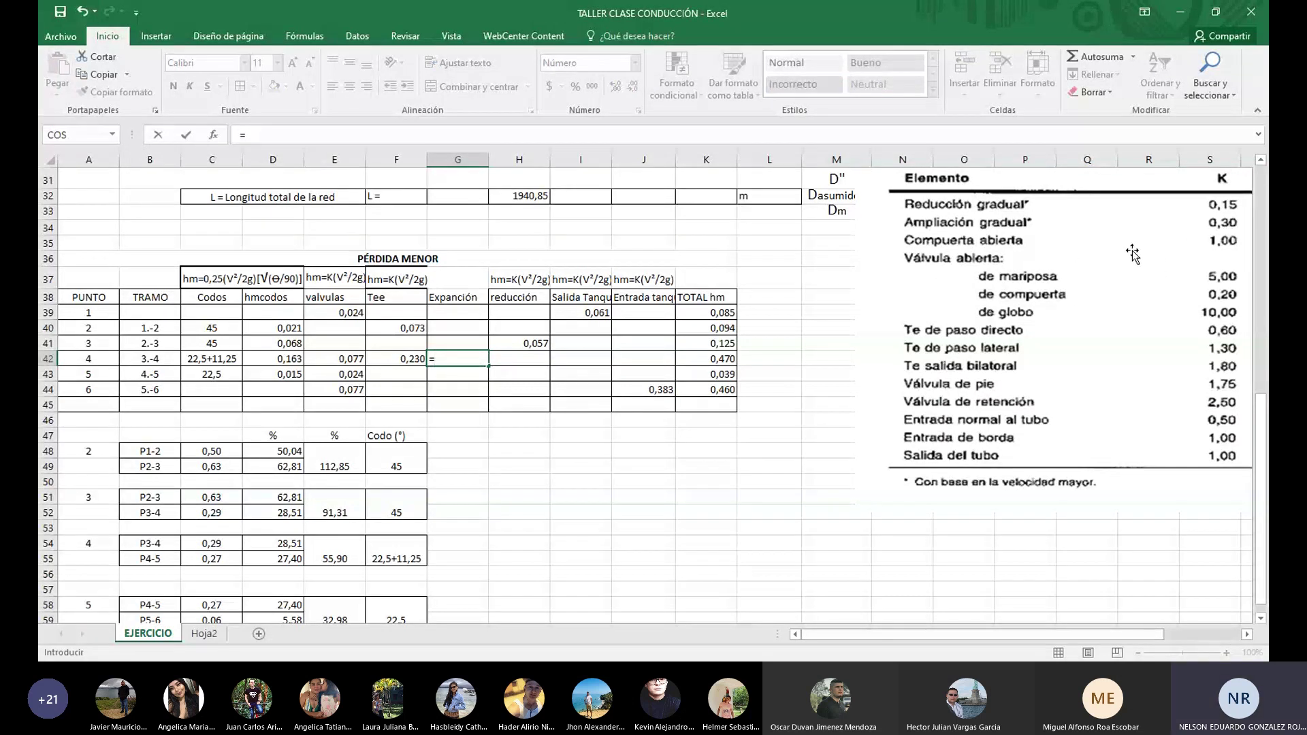
text(0,3)
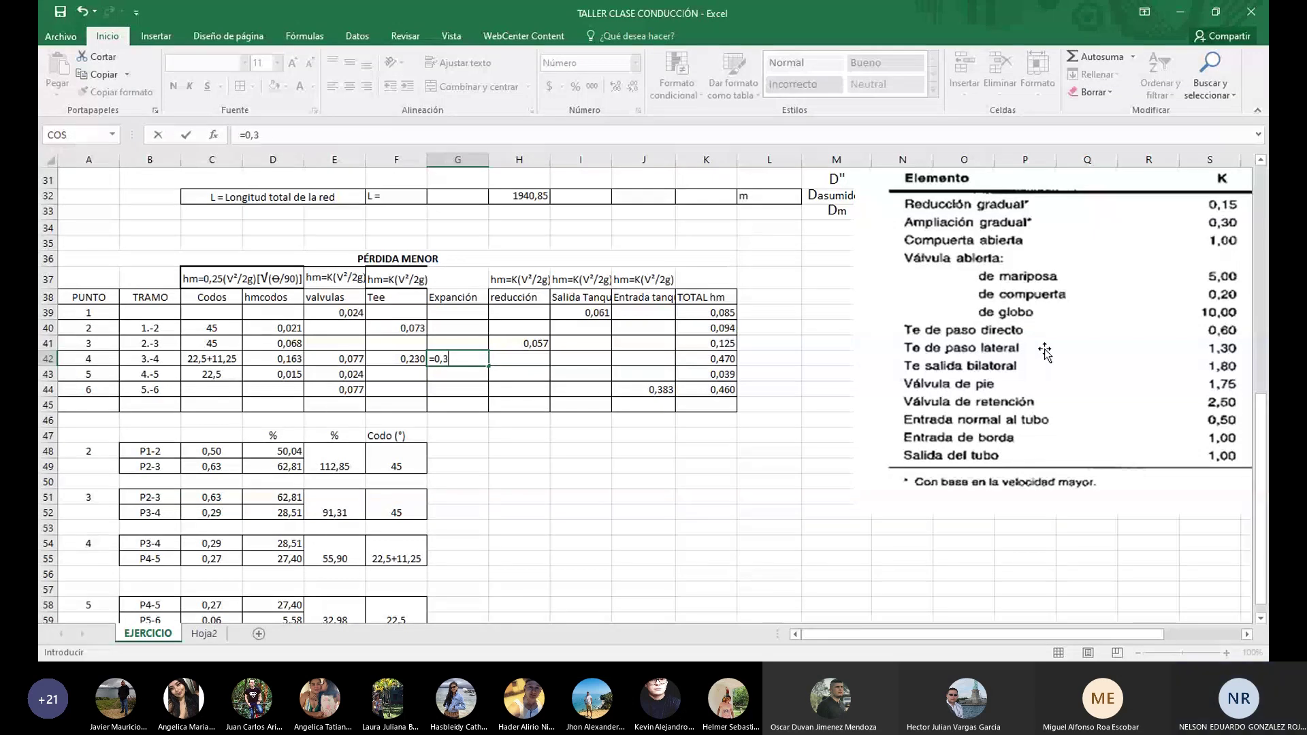
text(*)
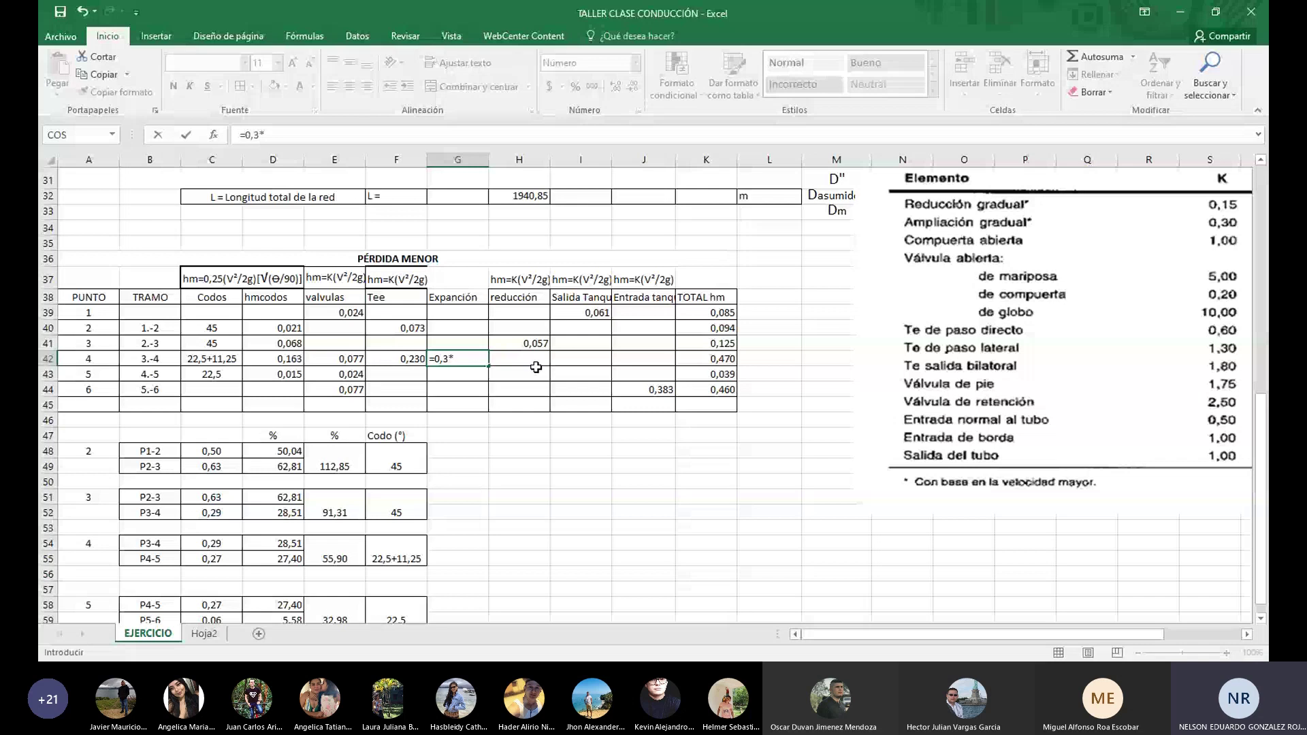
scroll(536, 367, up, 10)
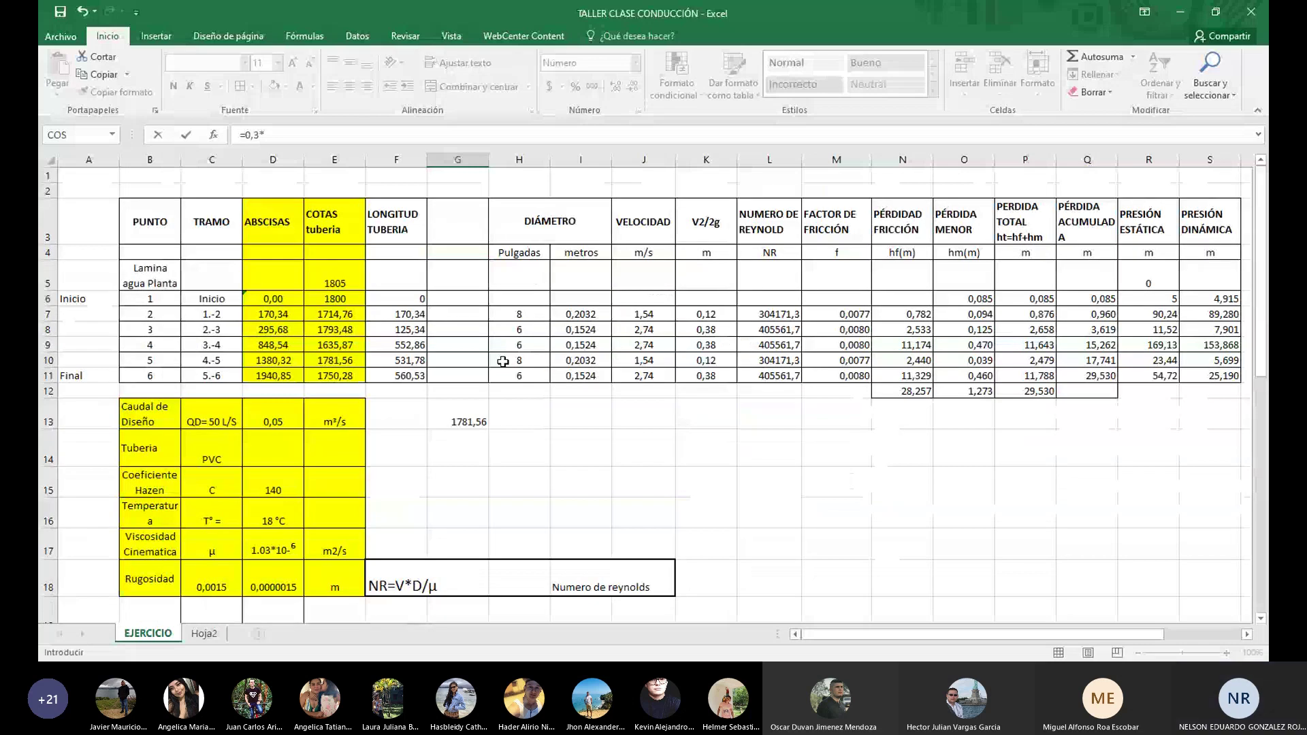
click(719, 348)
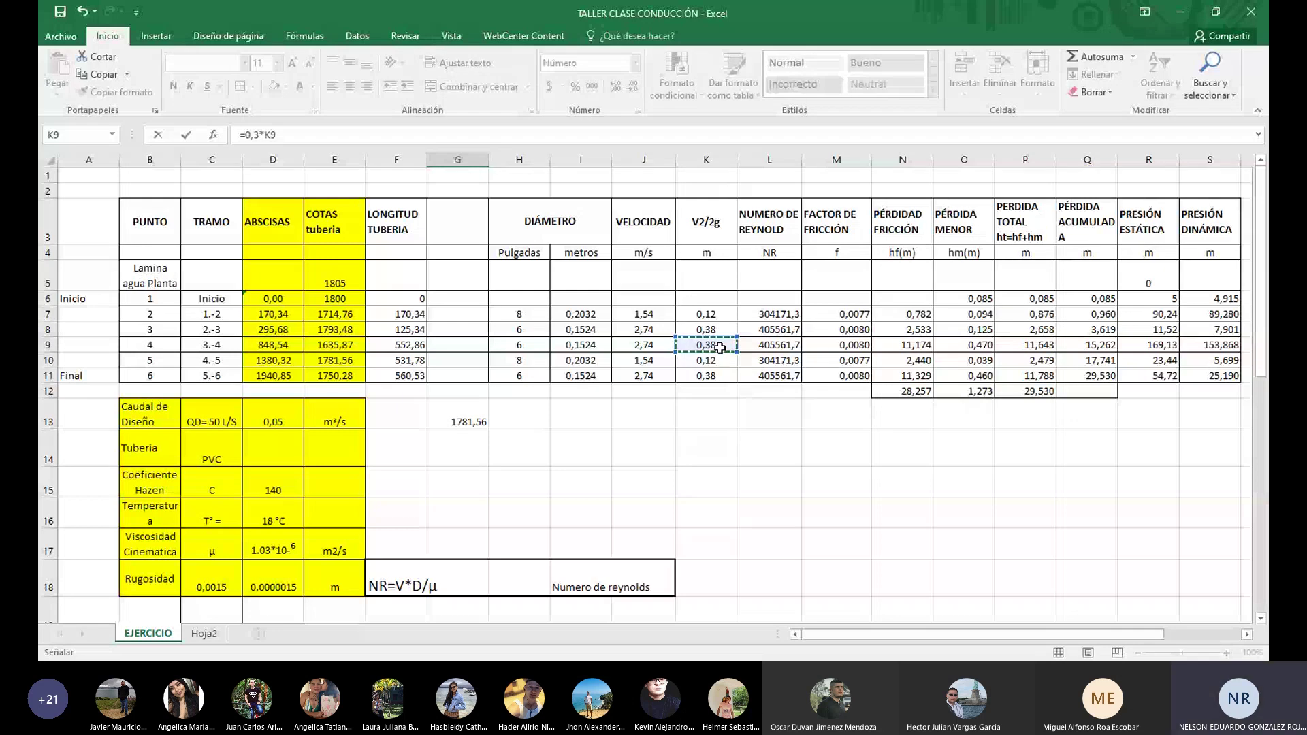
key(ctrl+Return)
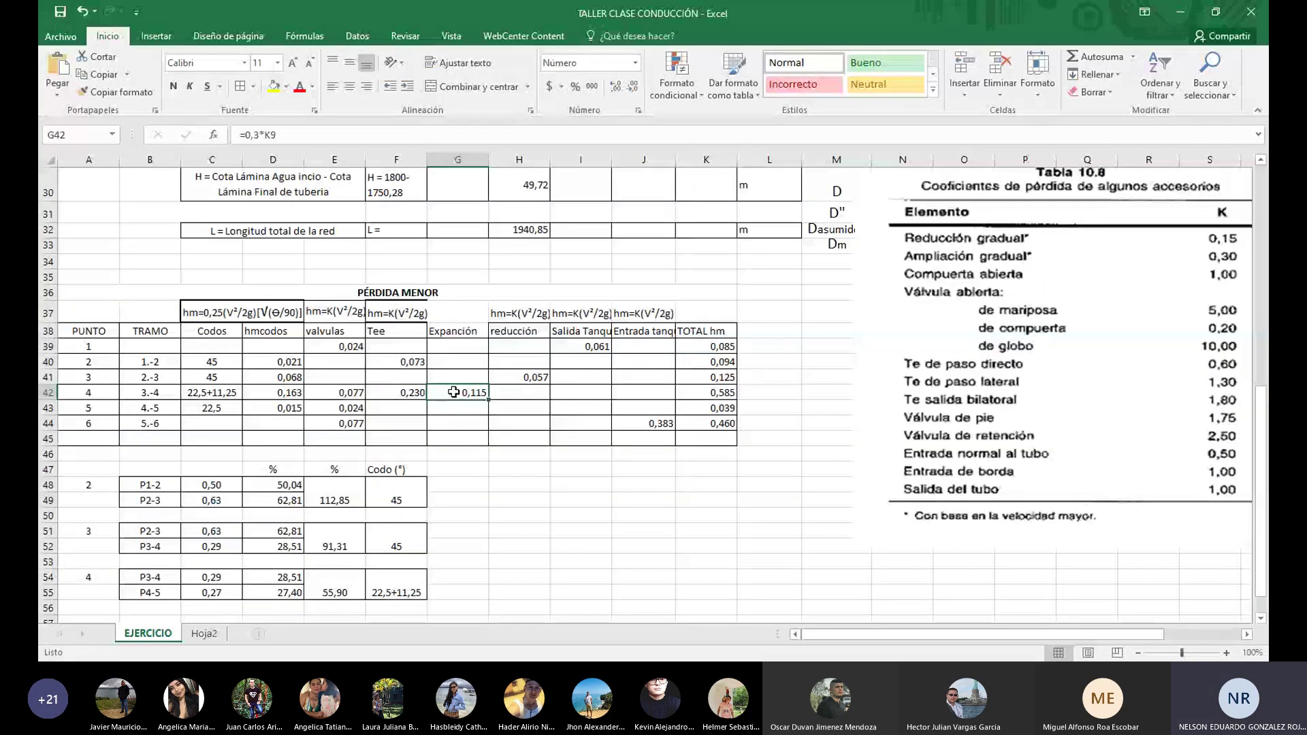
Enter the reduction minor loss of section 4-5 in H43 as =0,15*K10, based on the diameters in H10 and H11
scroll(453, 392, up, 3)
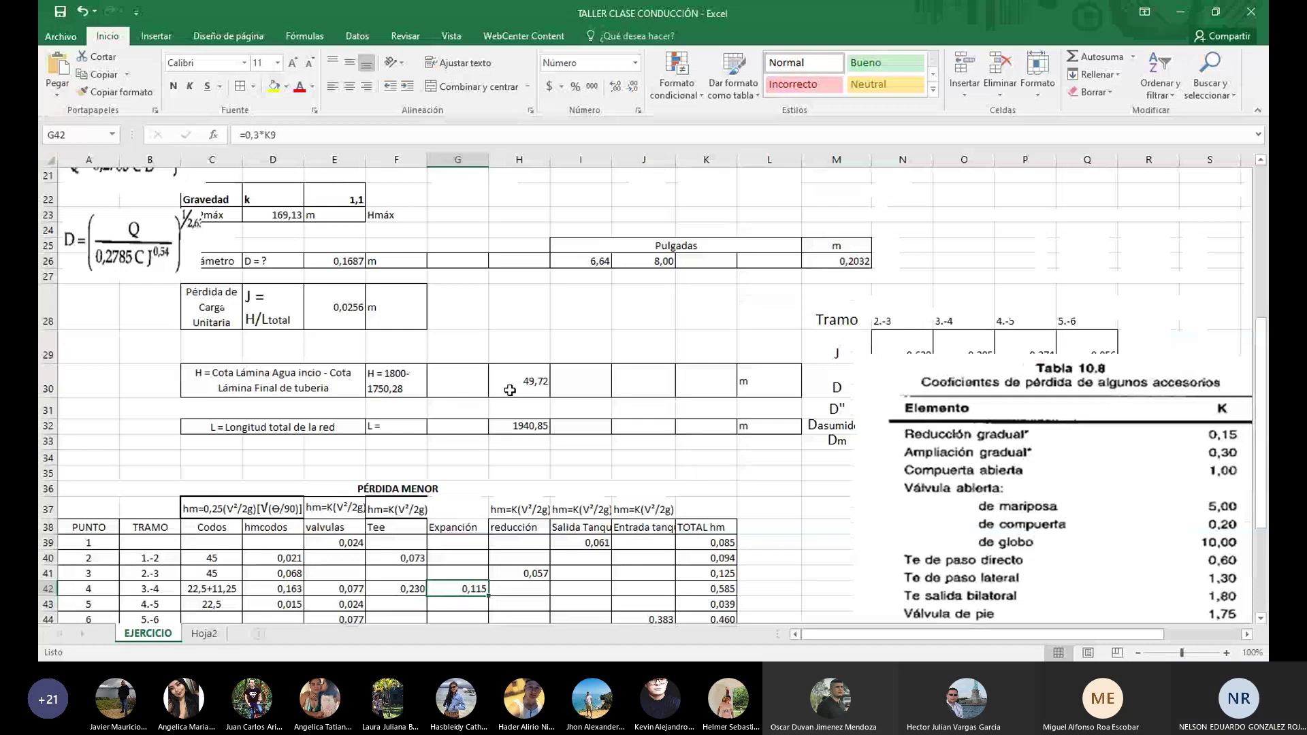
scroll(511, 389, up, 5)
scroll(512, 386, up, 1)
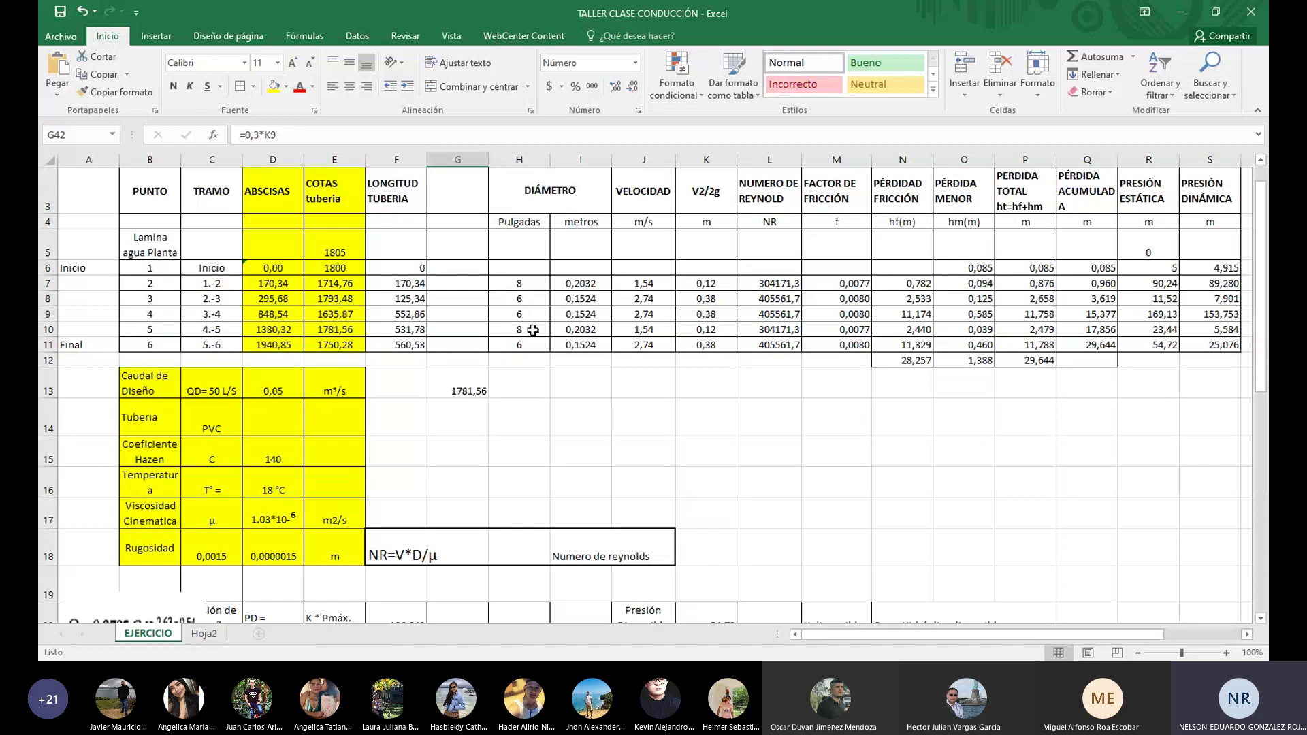
drag(533, 331, 537, 345)
scroll(617, 409, down, 9)
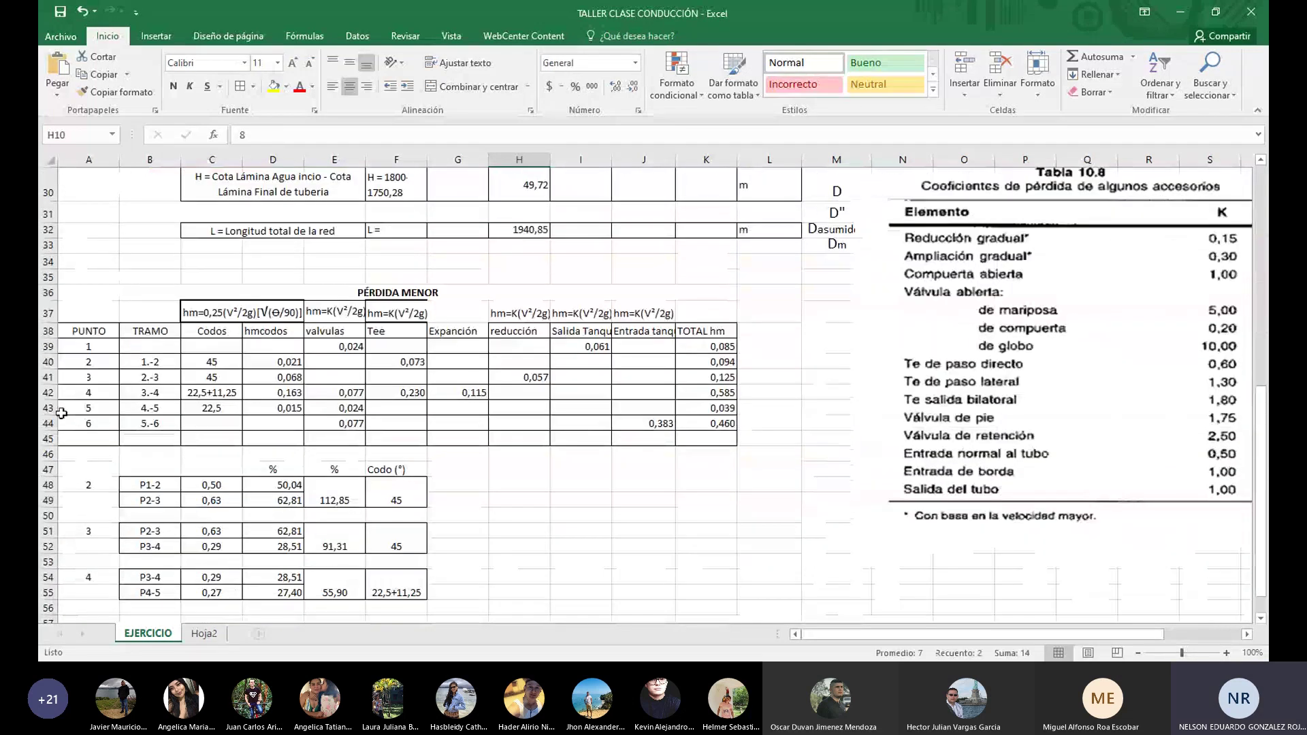
click(530, 409)
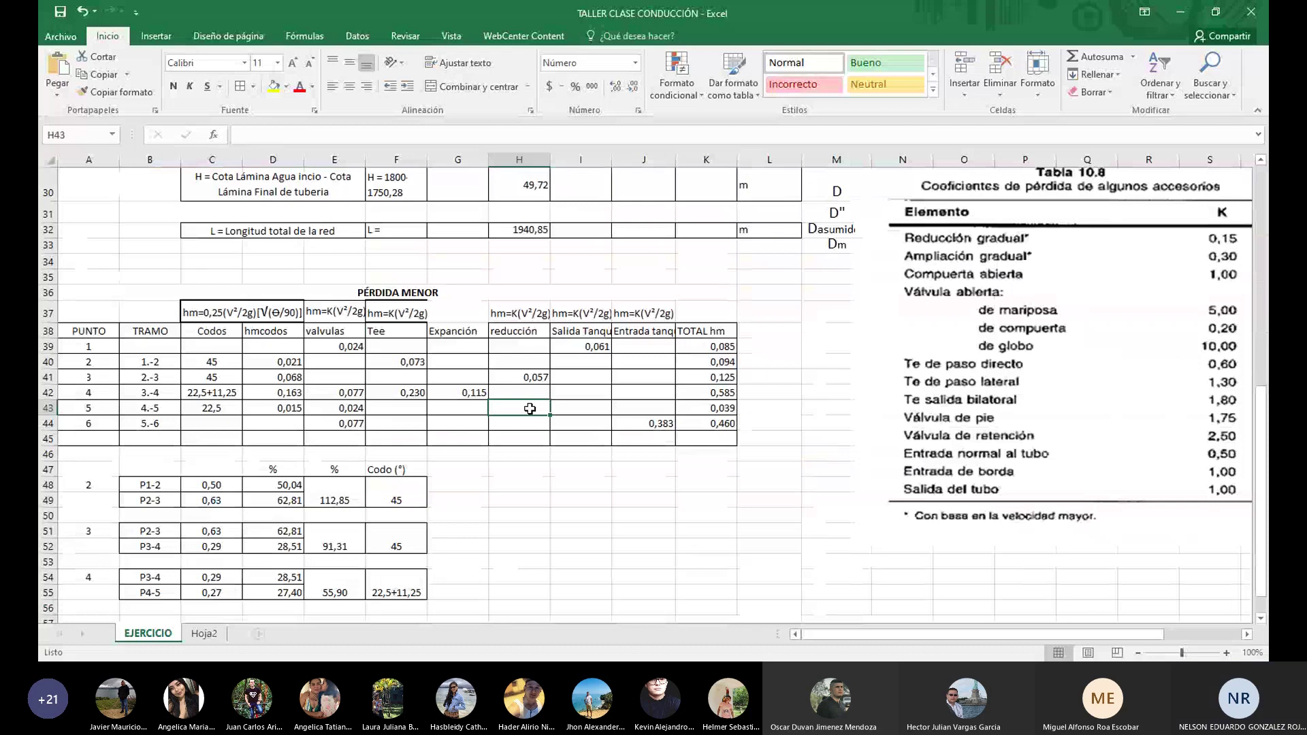
text(=)
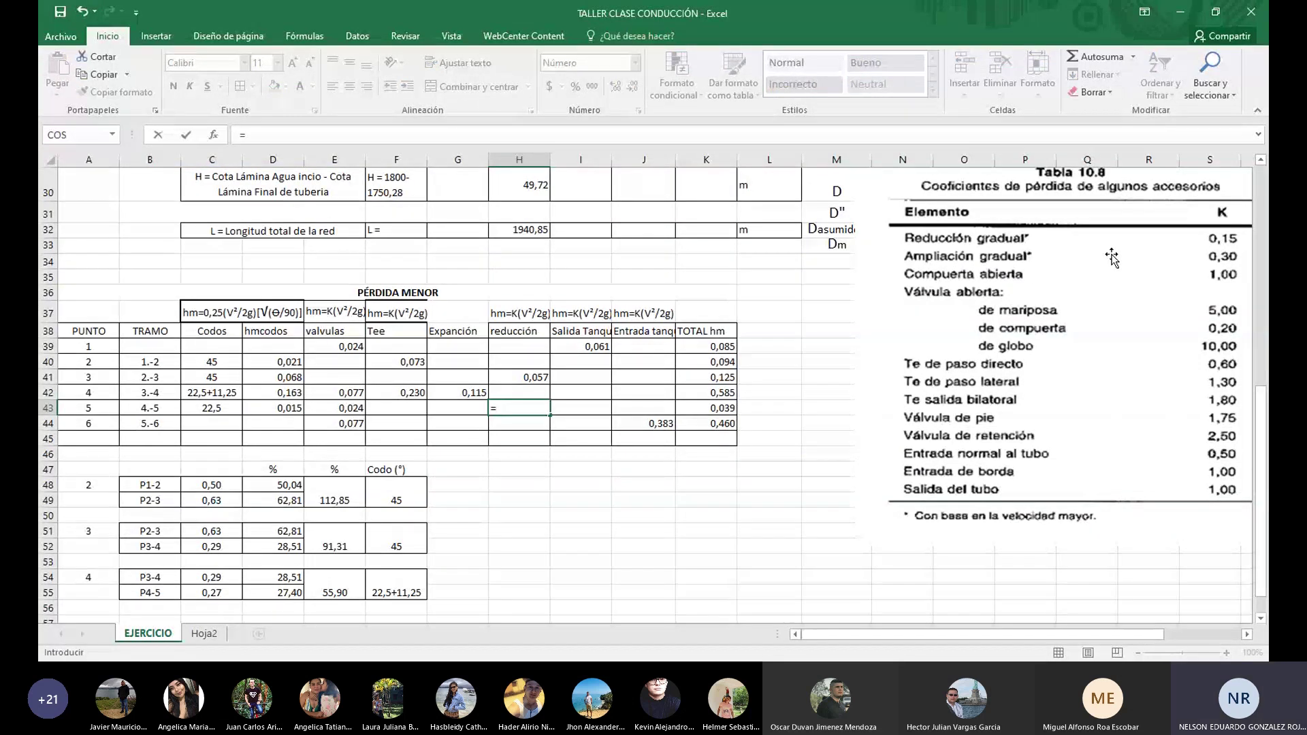
text(0)
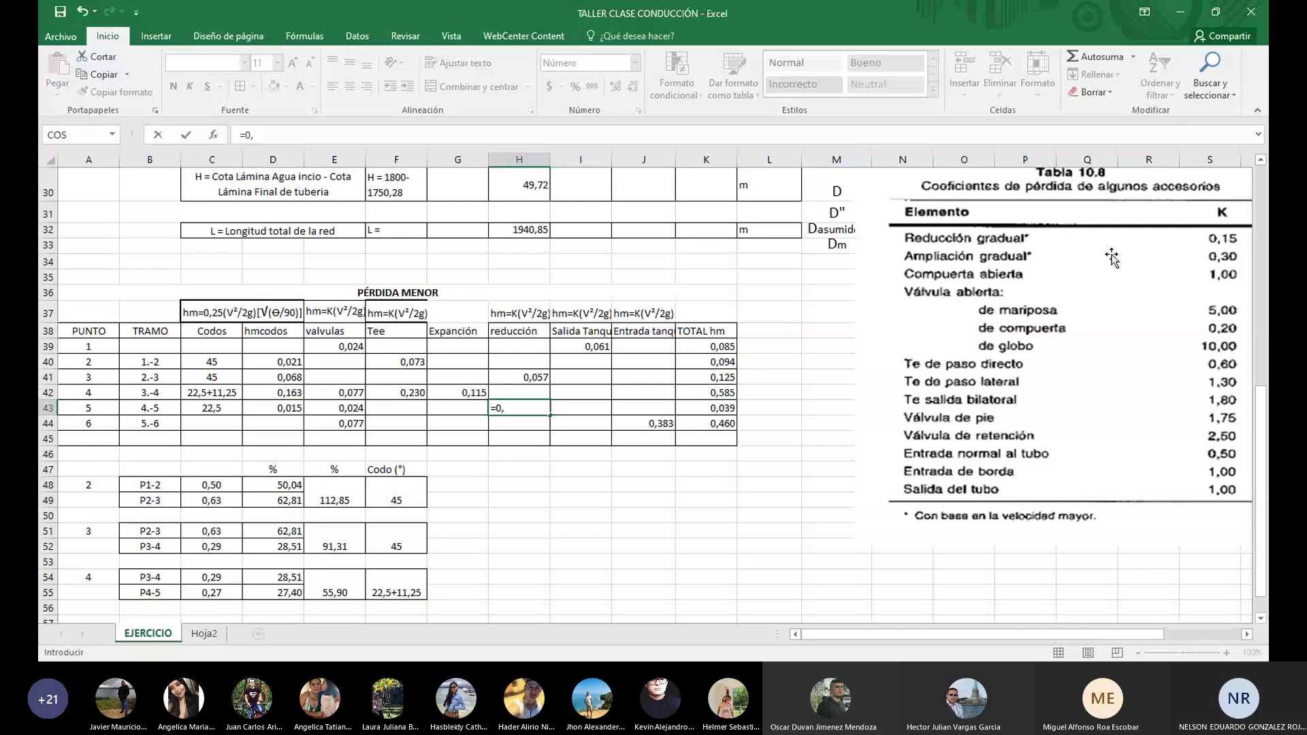
text(,15*)
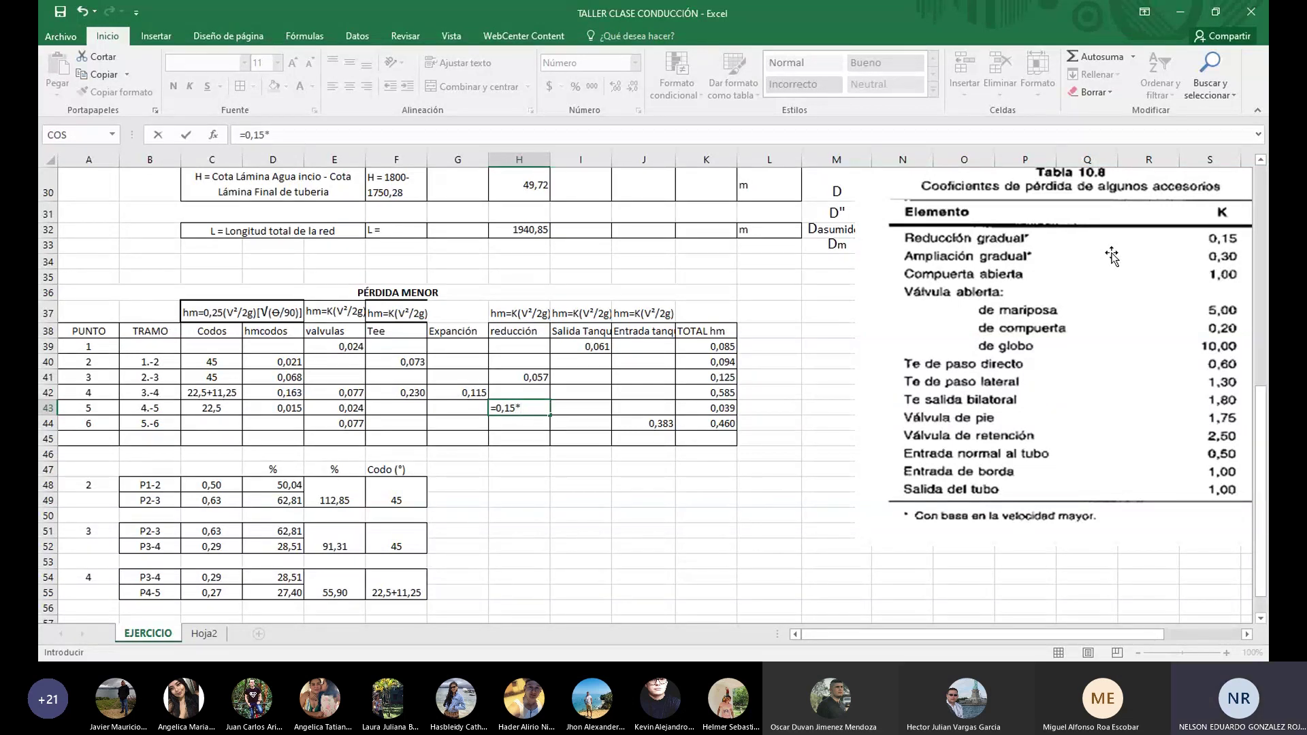
scroll(674, 374, up, 10)
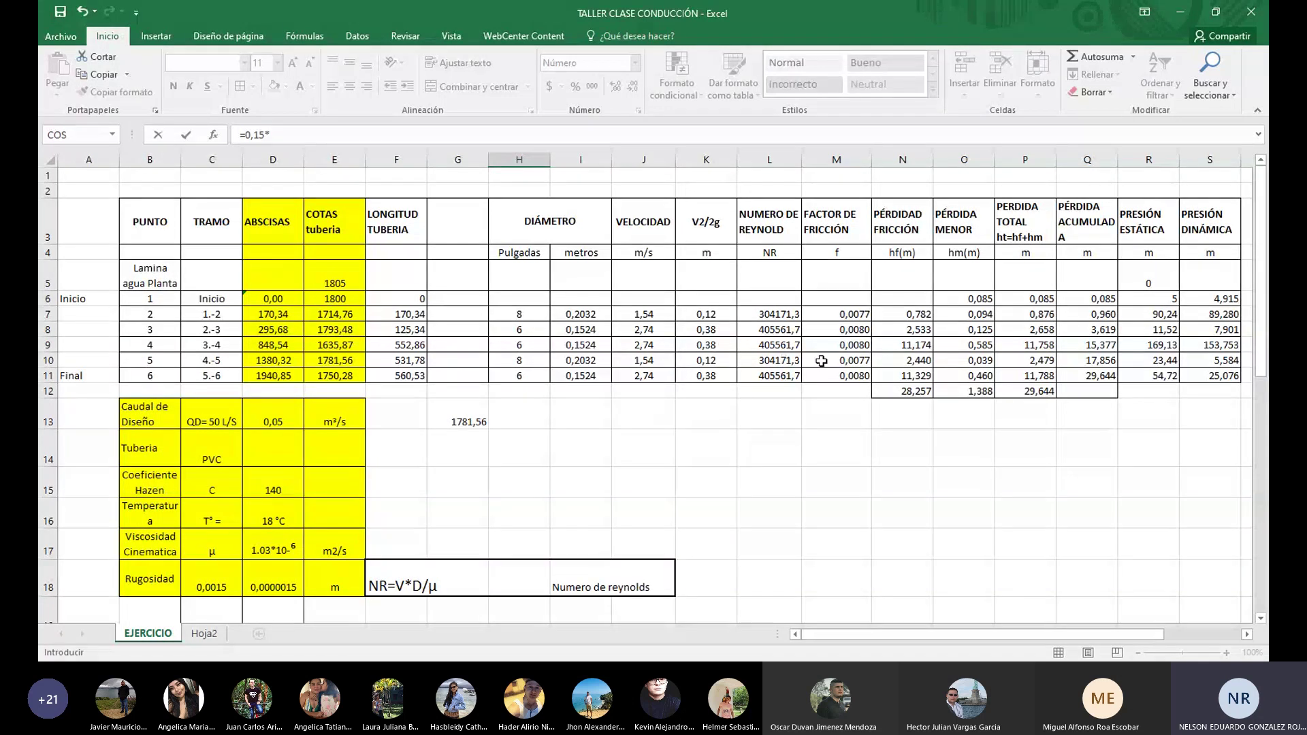
click(713, 362)
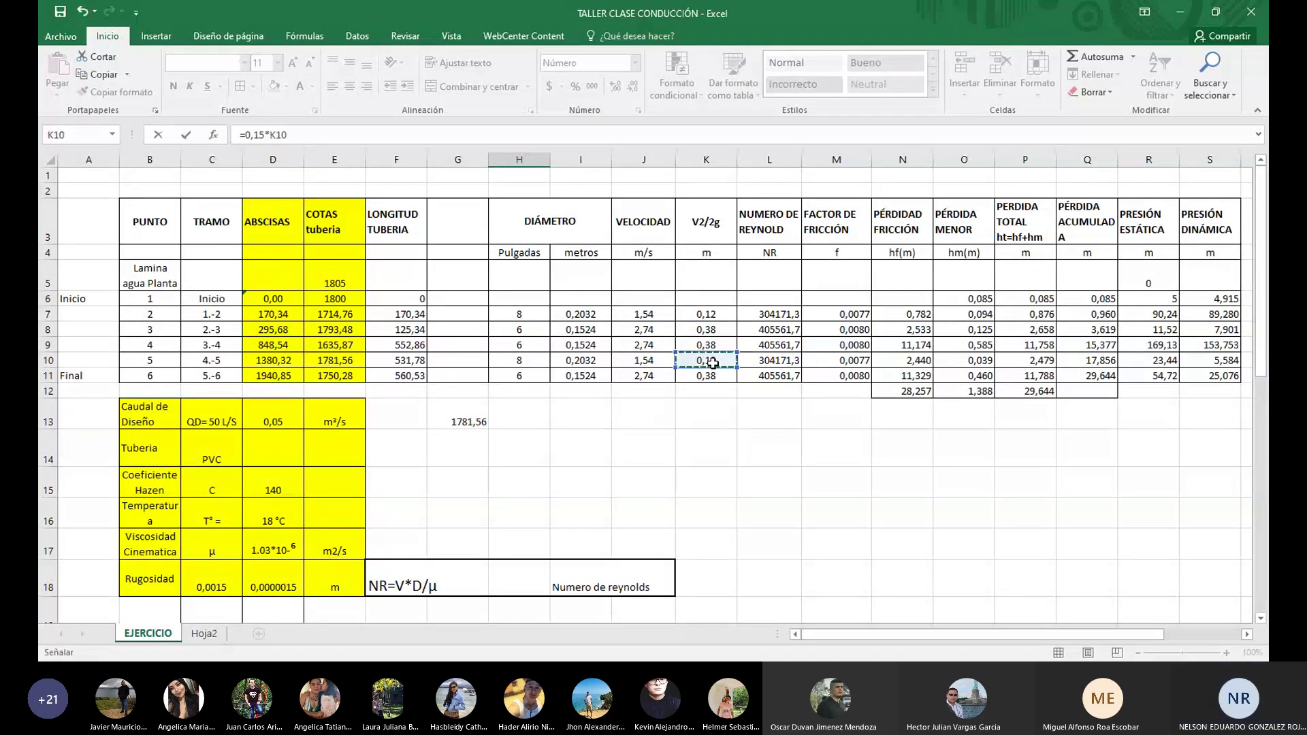
scroll(713, 363, down, 10)
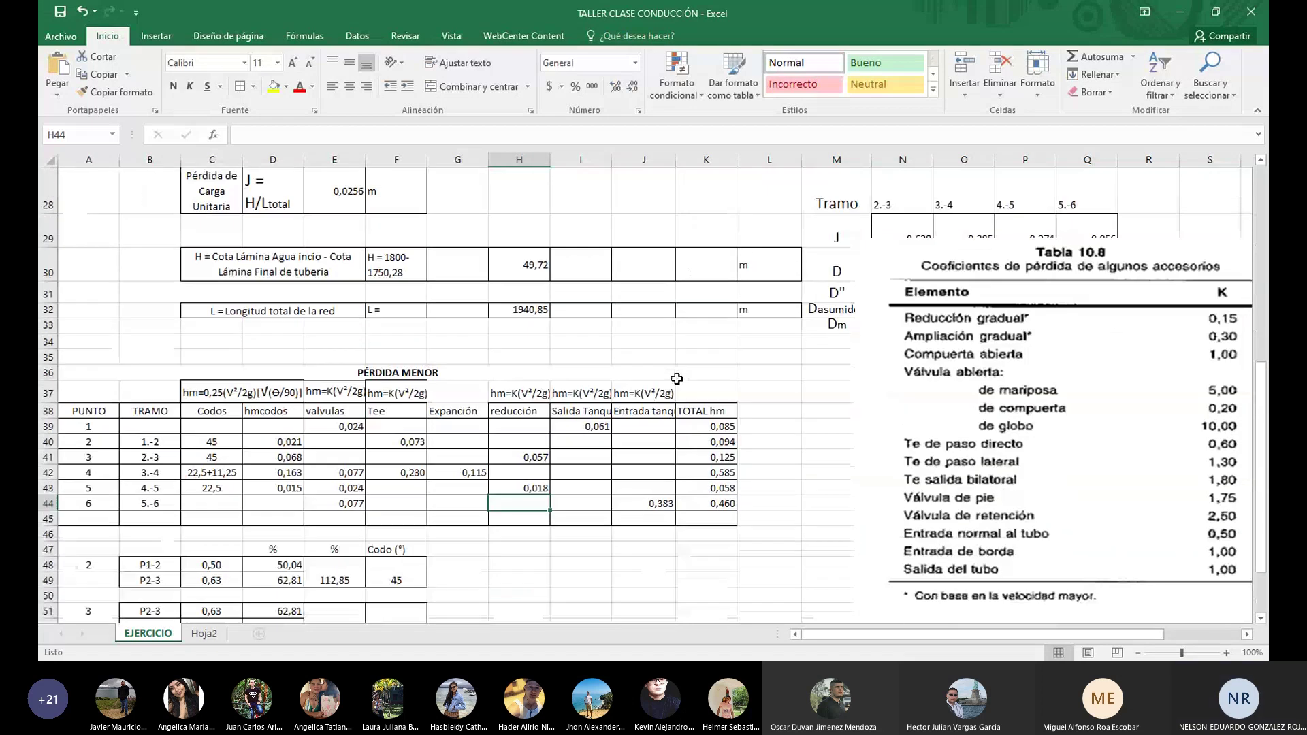
key(Return)
Check the reduction loss formulas in H41 and H43 against the velocity heads they reference
click(543, 373)
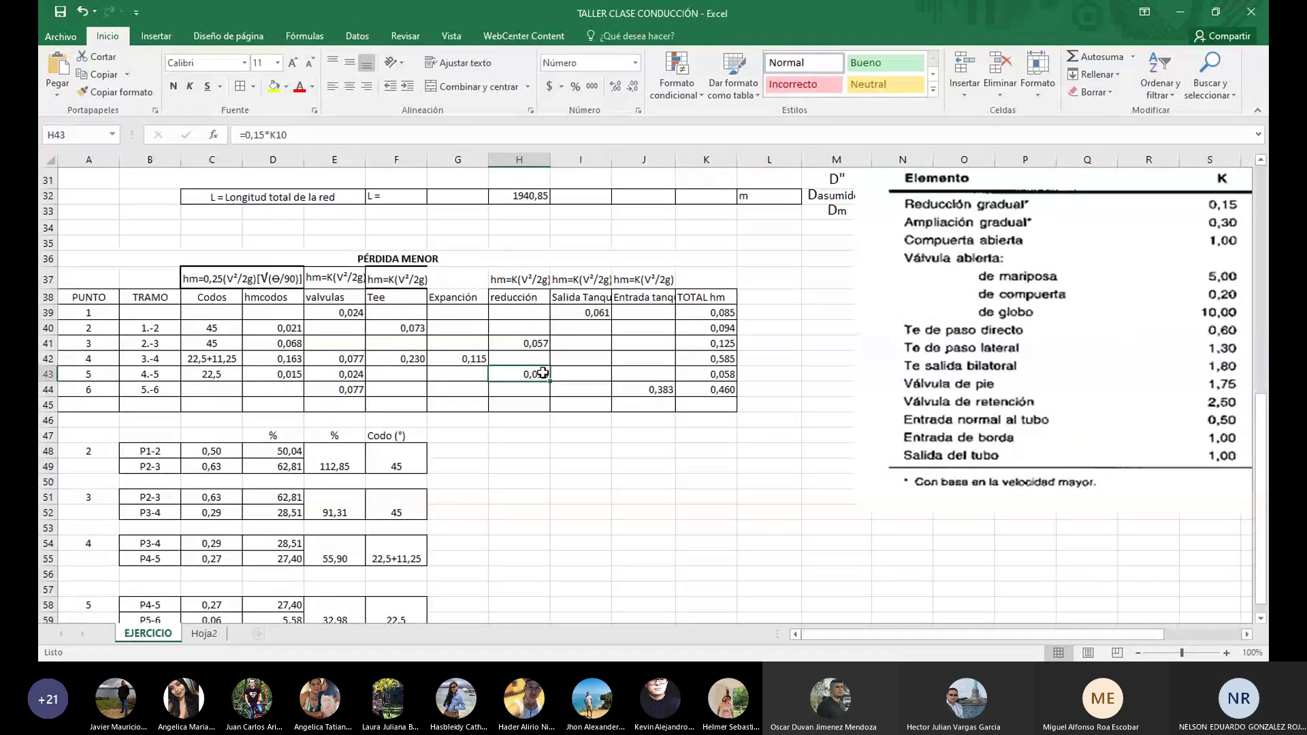
double_click(534, 344)
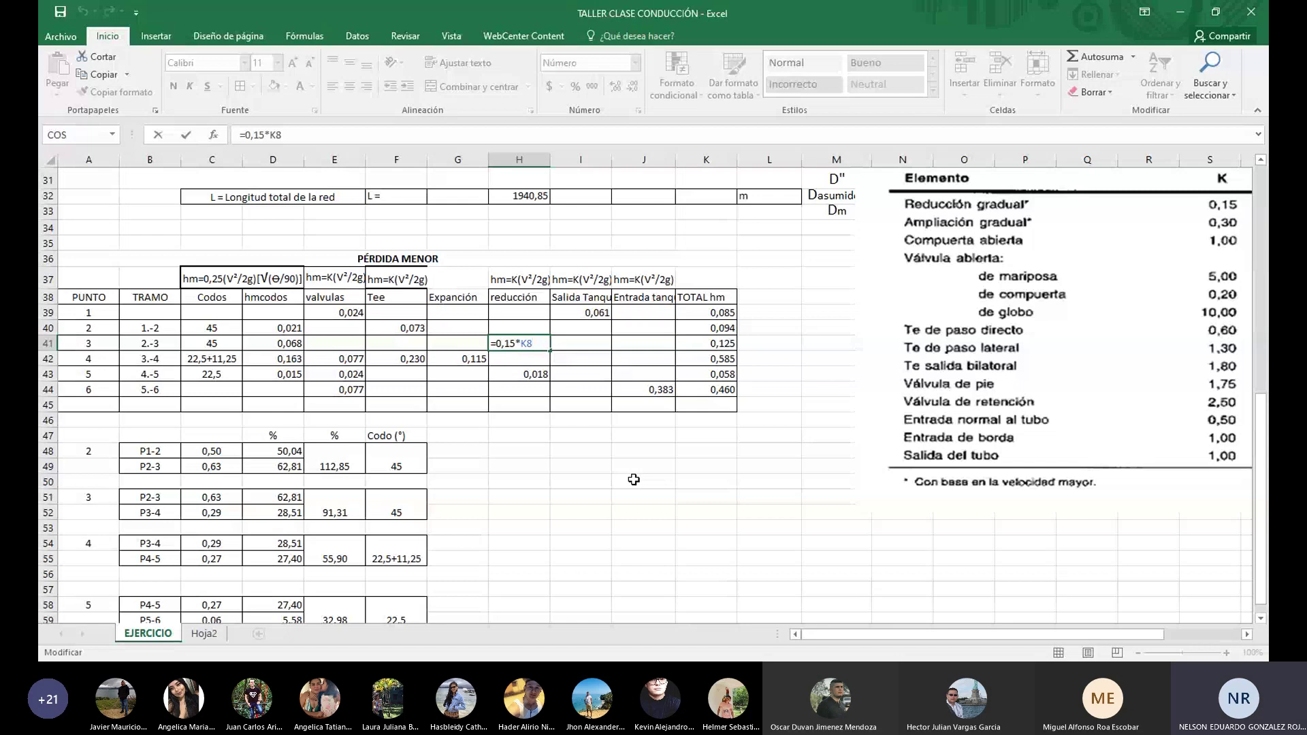
key(Return)
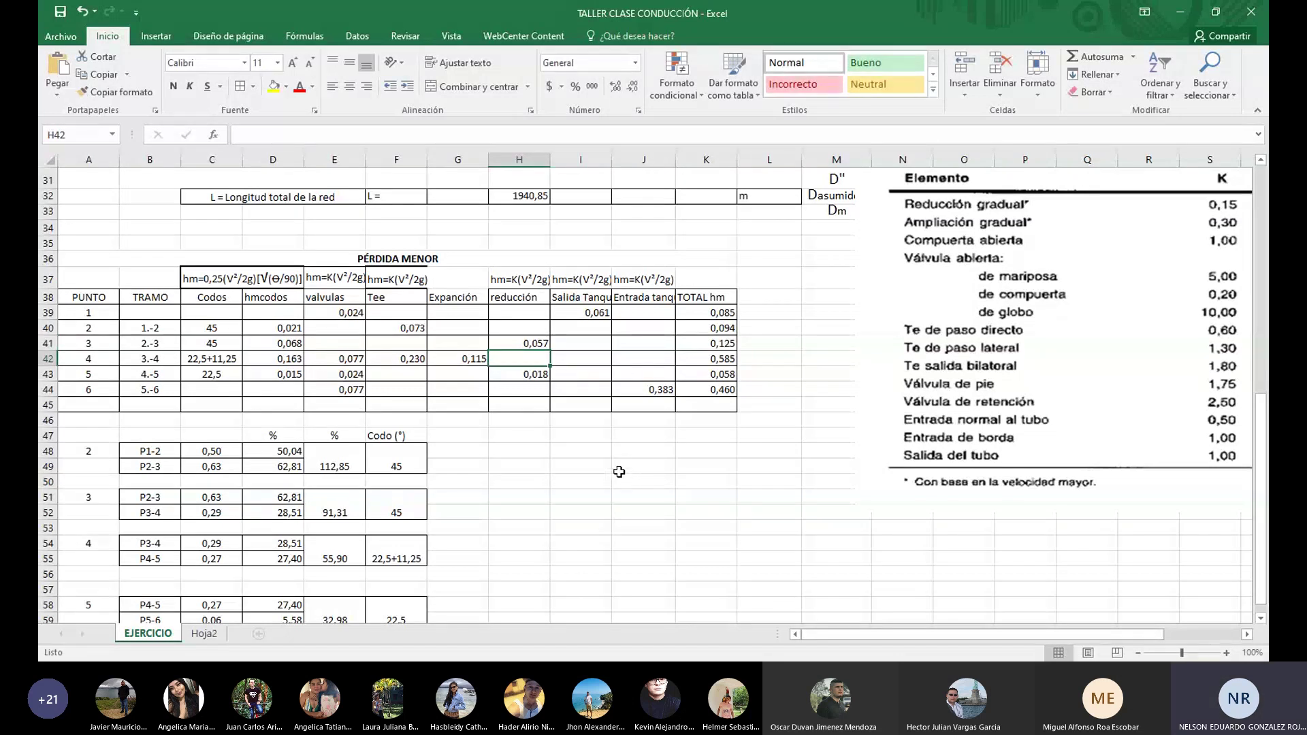
click(542, 376)
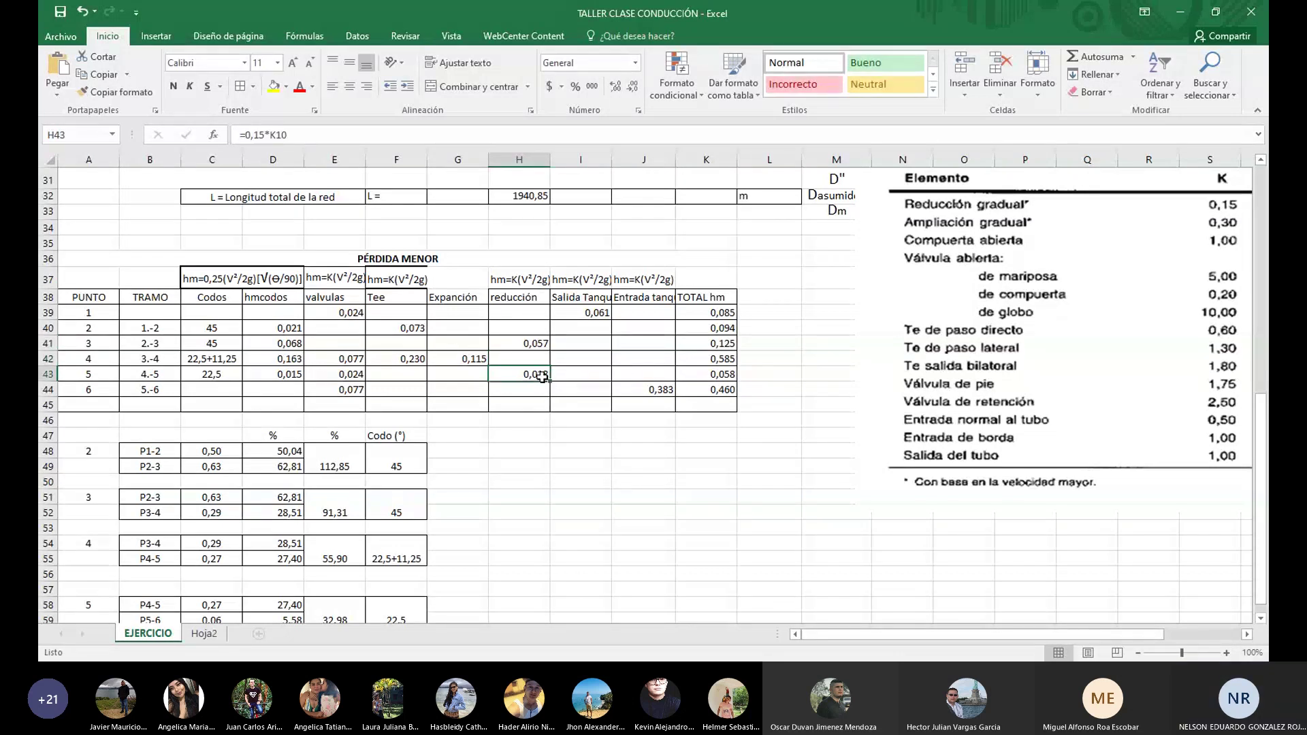
text(=0,15*K10)
scroll(670, 502, up, 10)
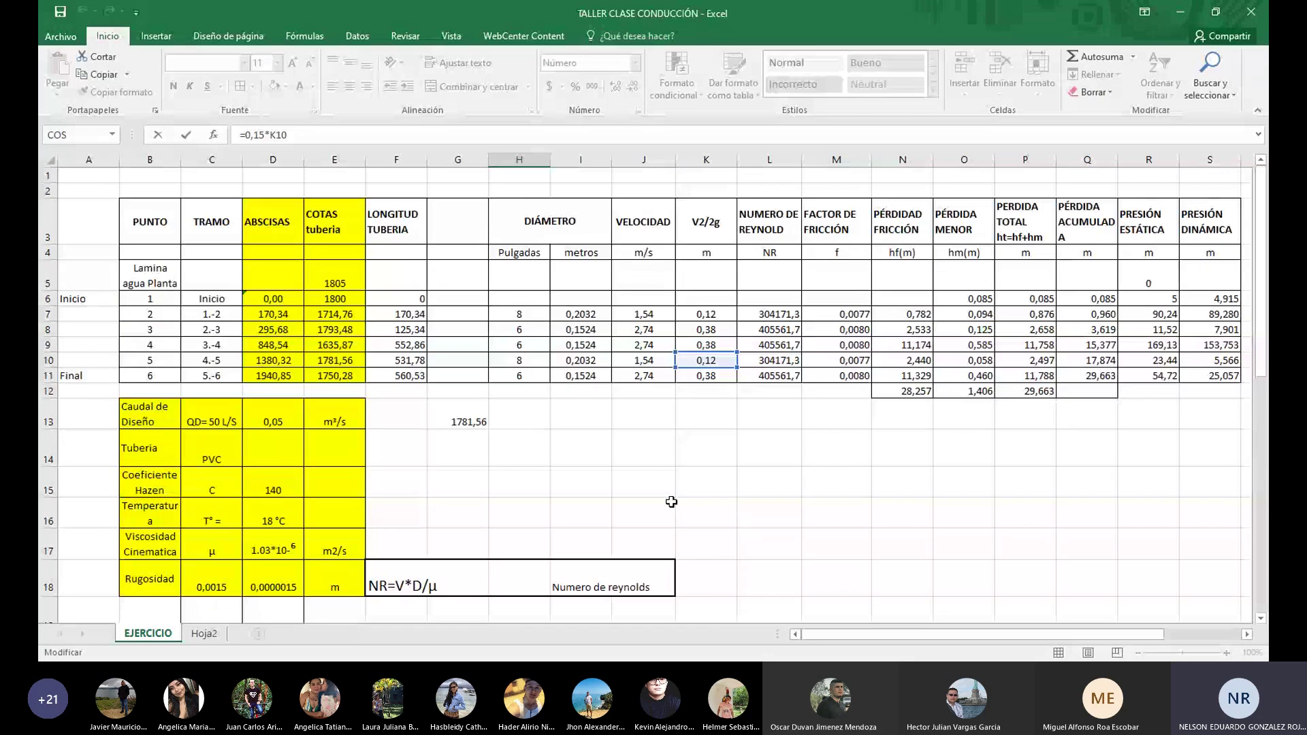
click(767, 440)
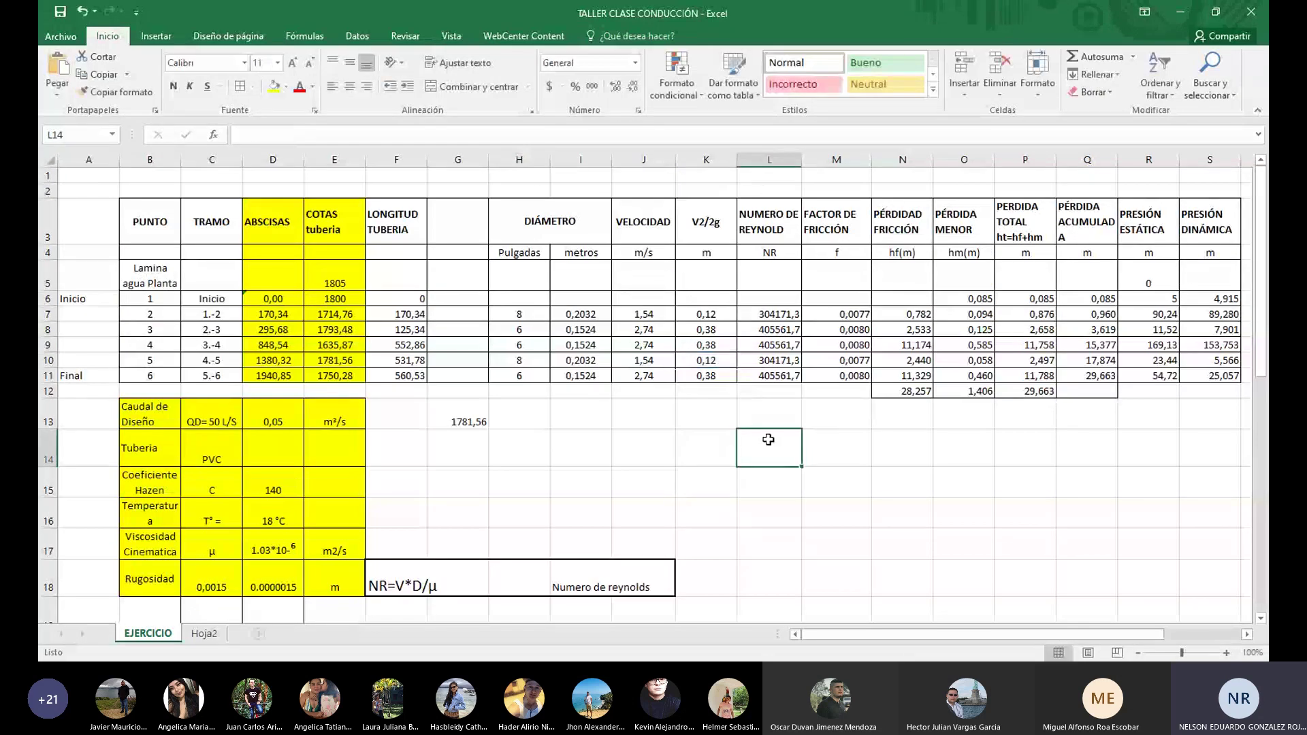
Check that the TOTAL hm formulas in K42 and K43 sum all minor losses of sections 3-4 and 4-5
scroll(755, 470, down, 5)
scroll(745, 490, up, 5)
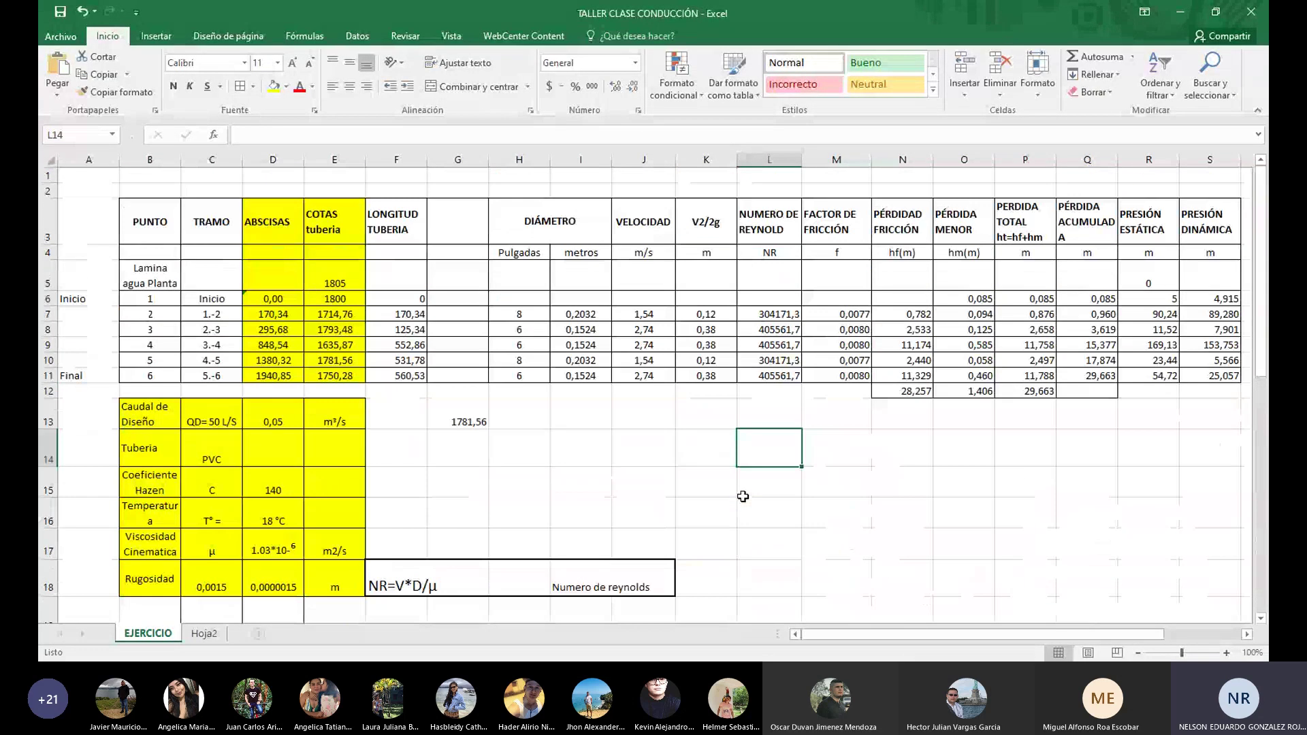
scroll(743, 497, down, 11)
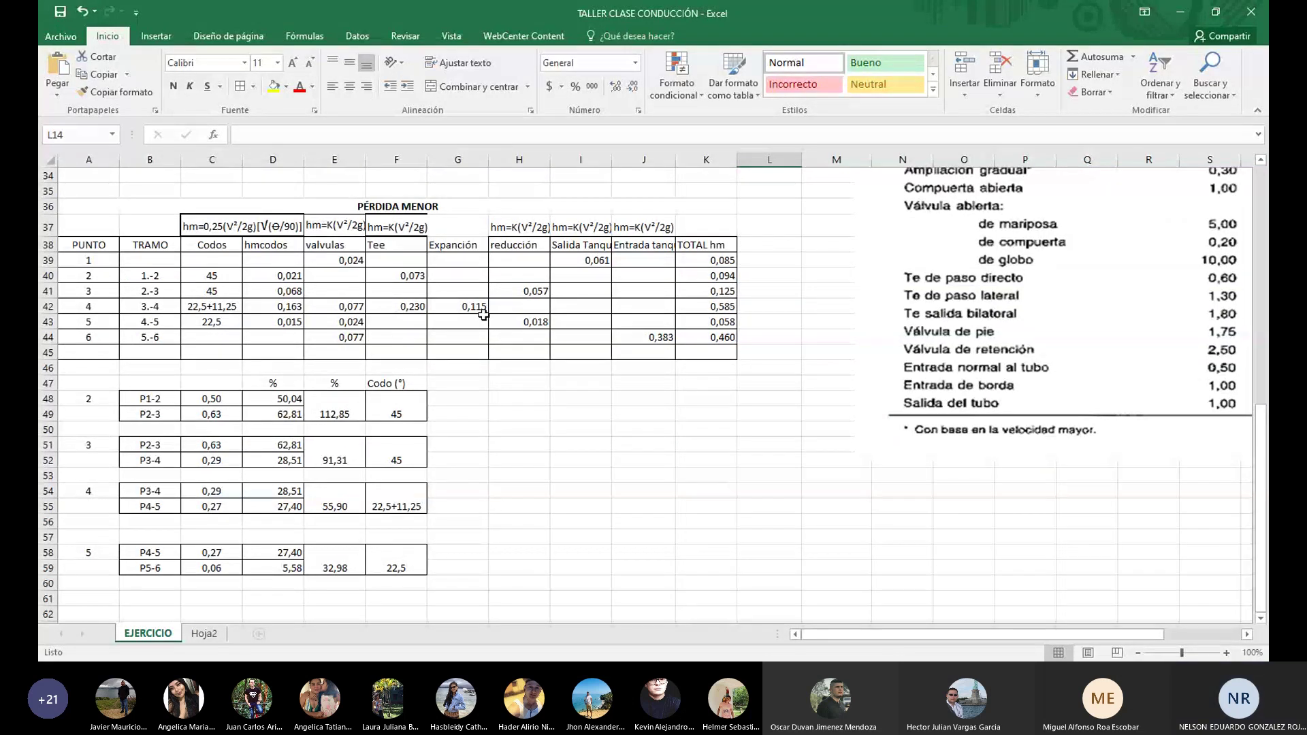
double_click(727, 306)
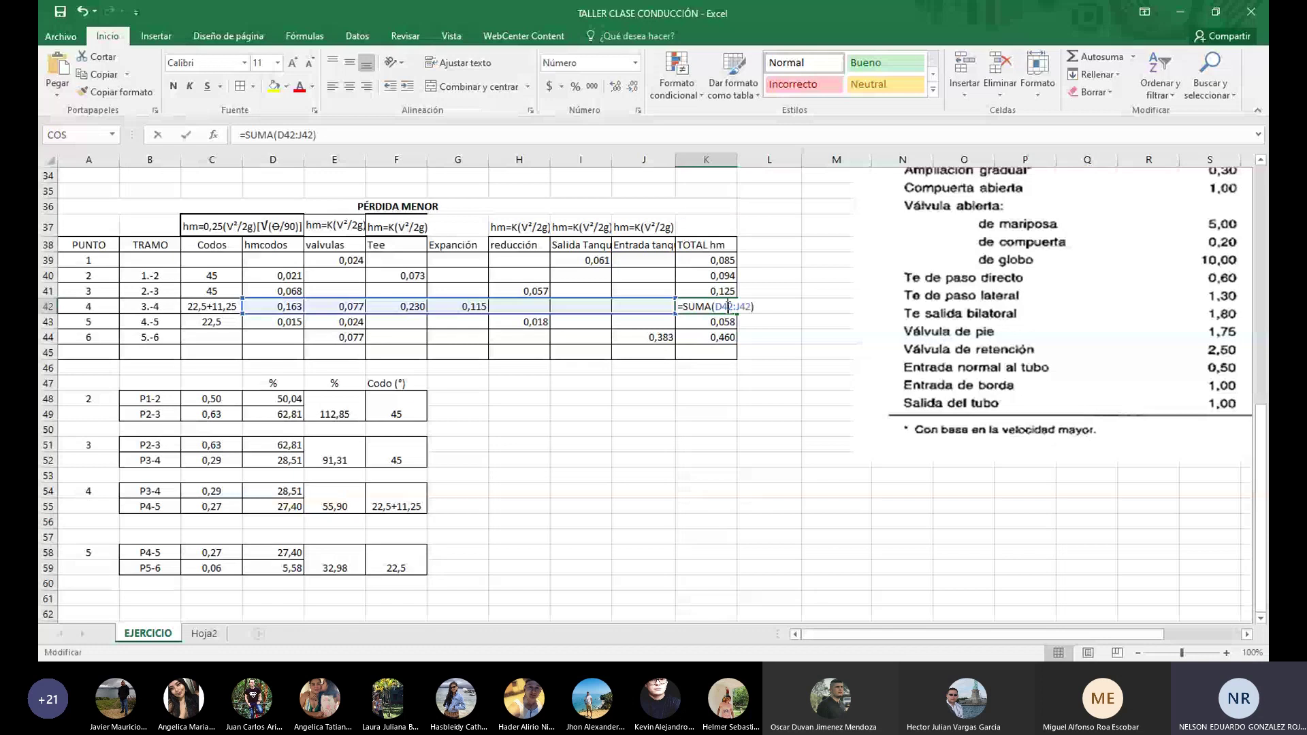
click(689, 463)
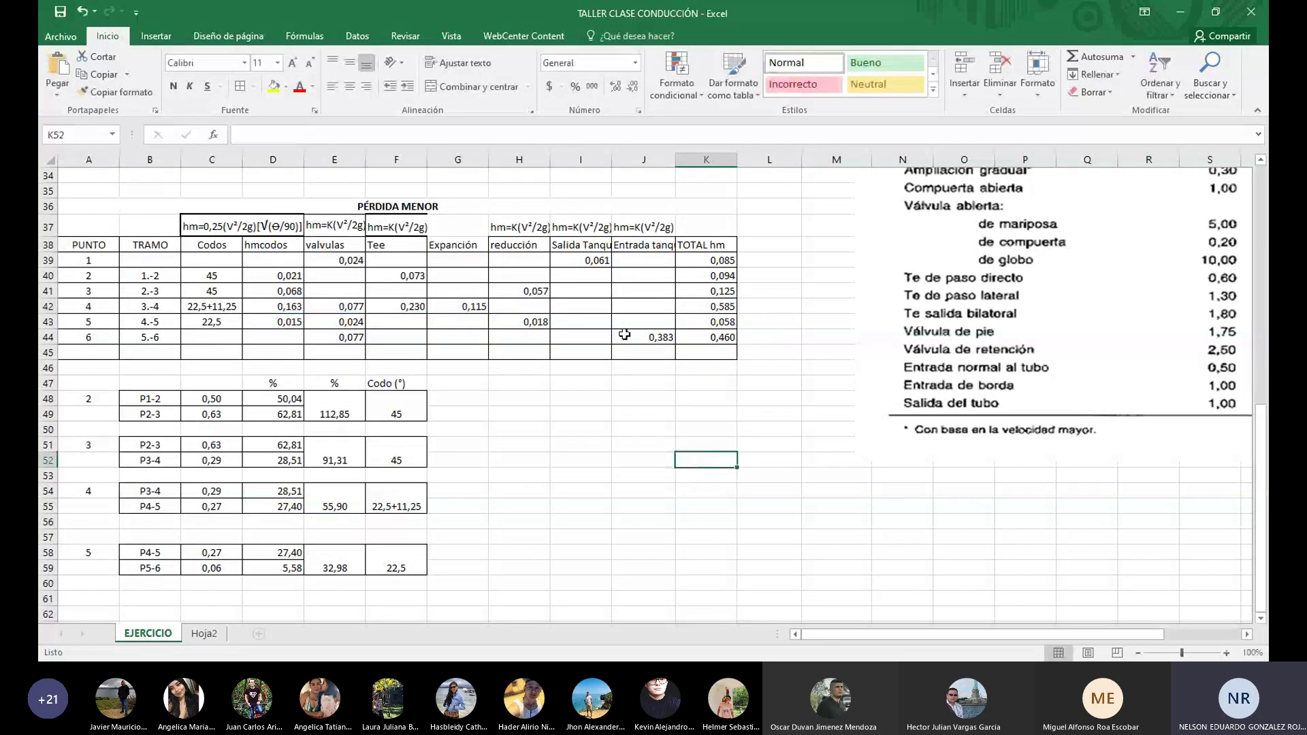
double_click(709, 322)
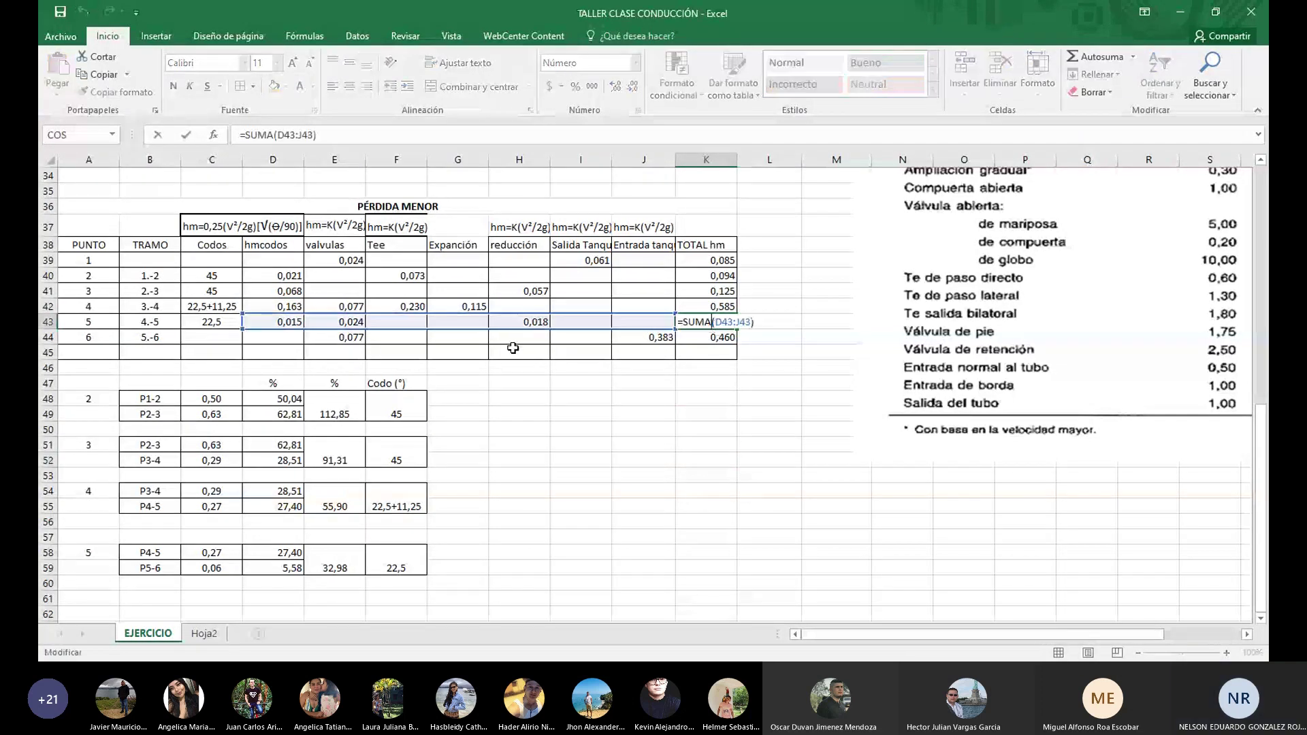
click(686, 463)
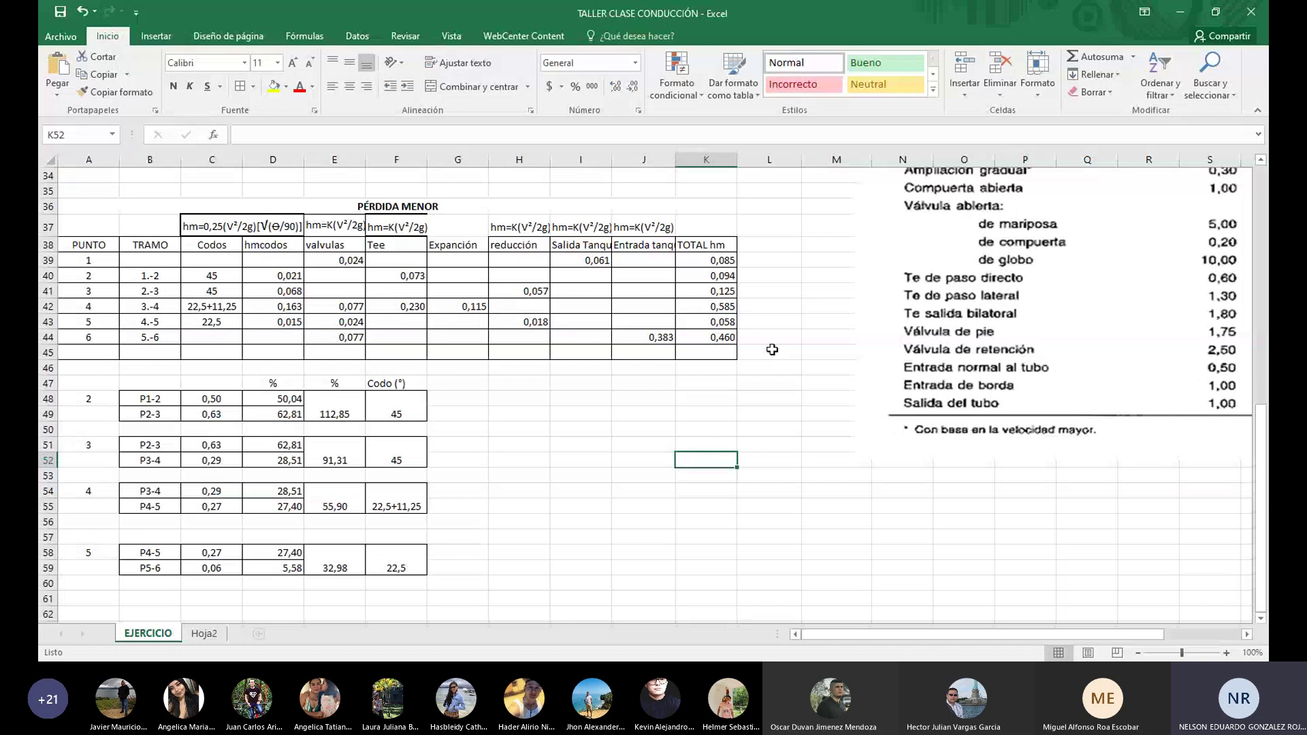
key(Right)
scroll(772, 349, up, 11)
scroll(1100, 334, down, 10)
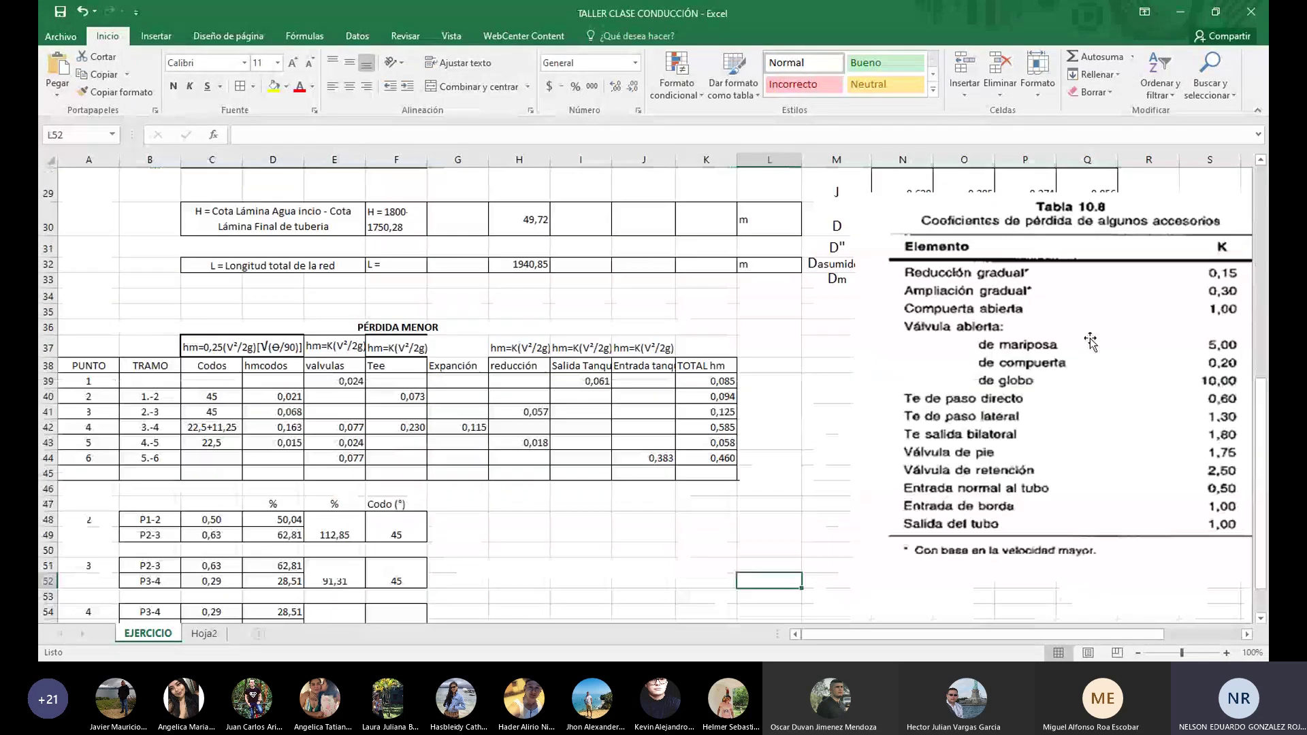
scroll(1028, 306, up, 3)
key(Right)
scroll(1028, 306, up, 3)
scroll(1021, 296, down, 6)
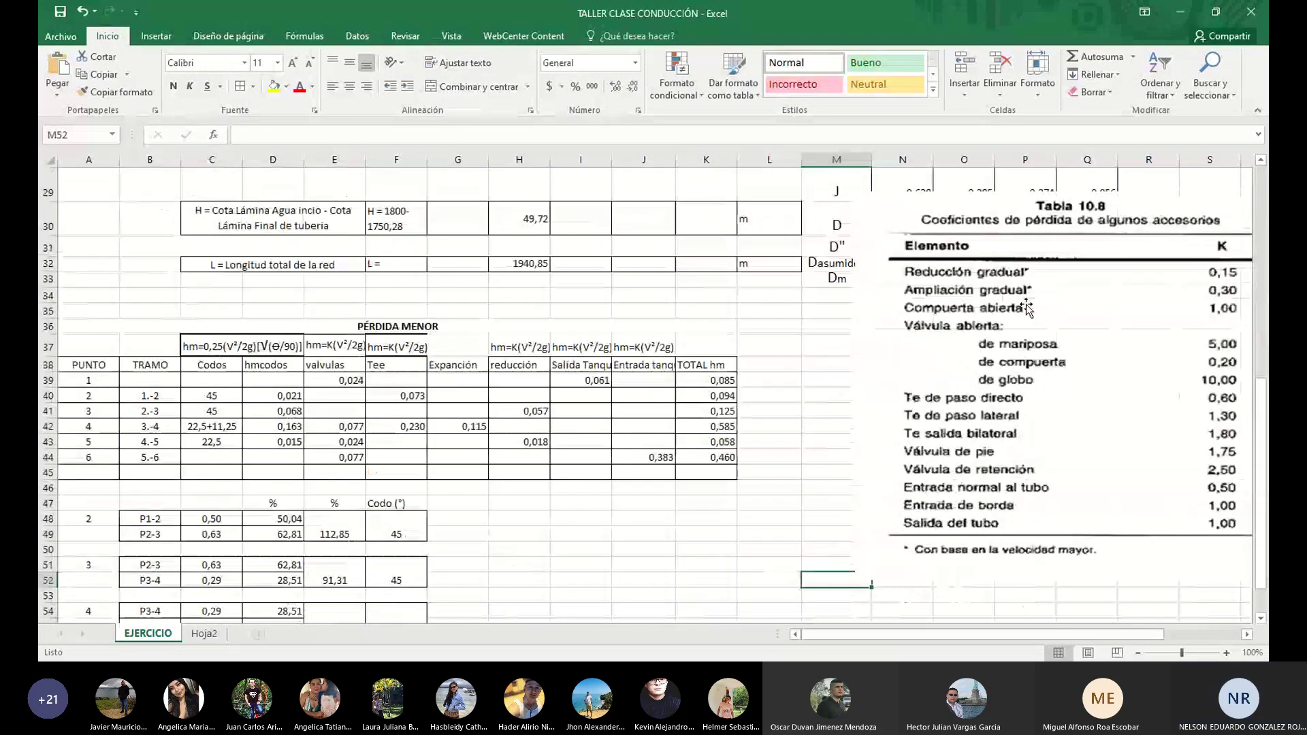
scroll(1011, 286, up, 1)
scroll(1011, 285, up, 9)
click(1019, 326)
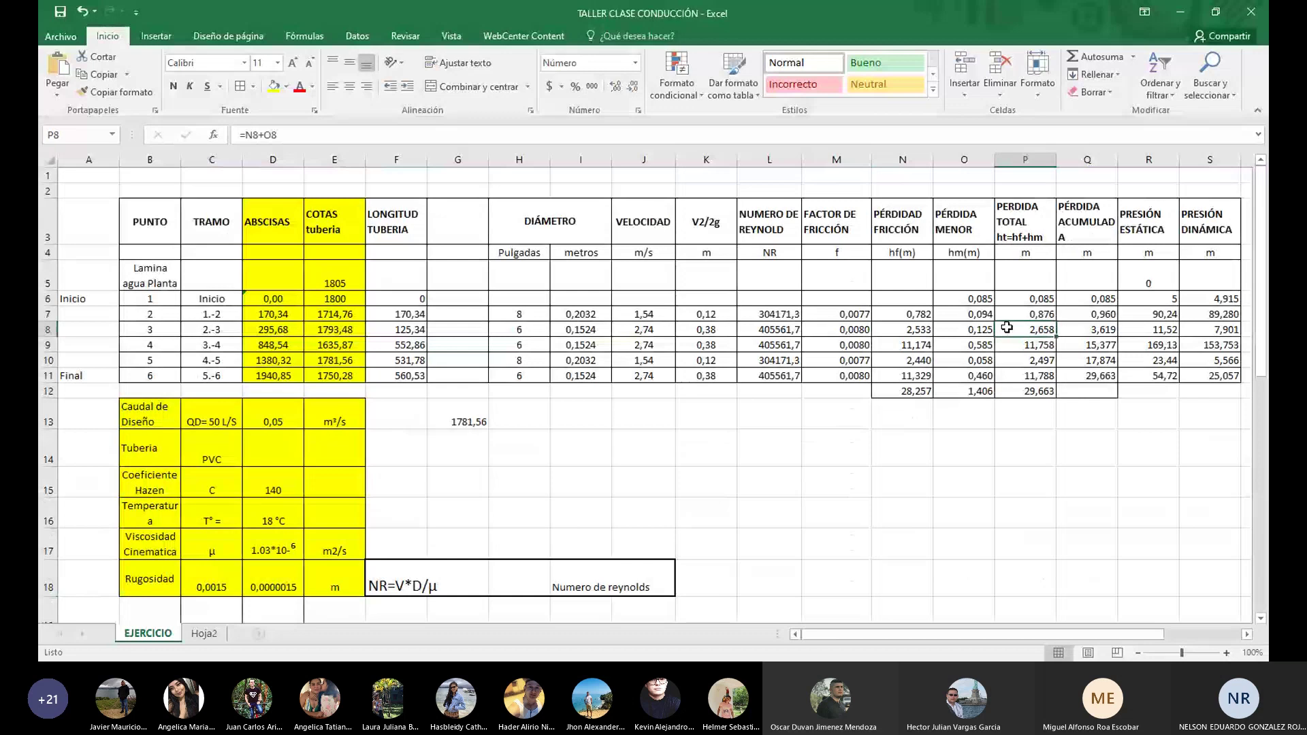
key(Right)
key(Right)
key(Right)
key(Right)
key(Right)
key(Right)
key(Right)
key(Right)
key(Right)
key(Right)
key(Right)
key(Right)
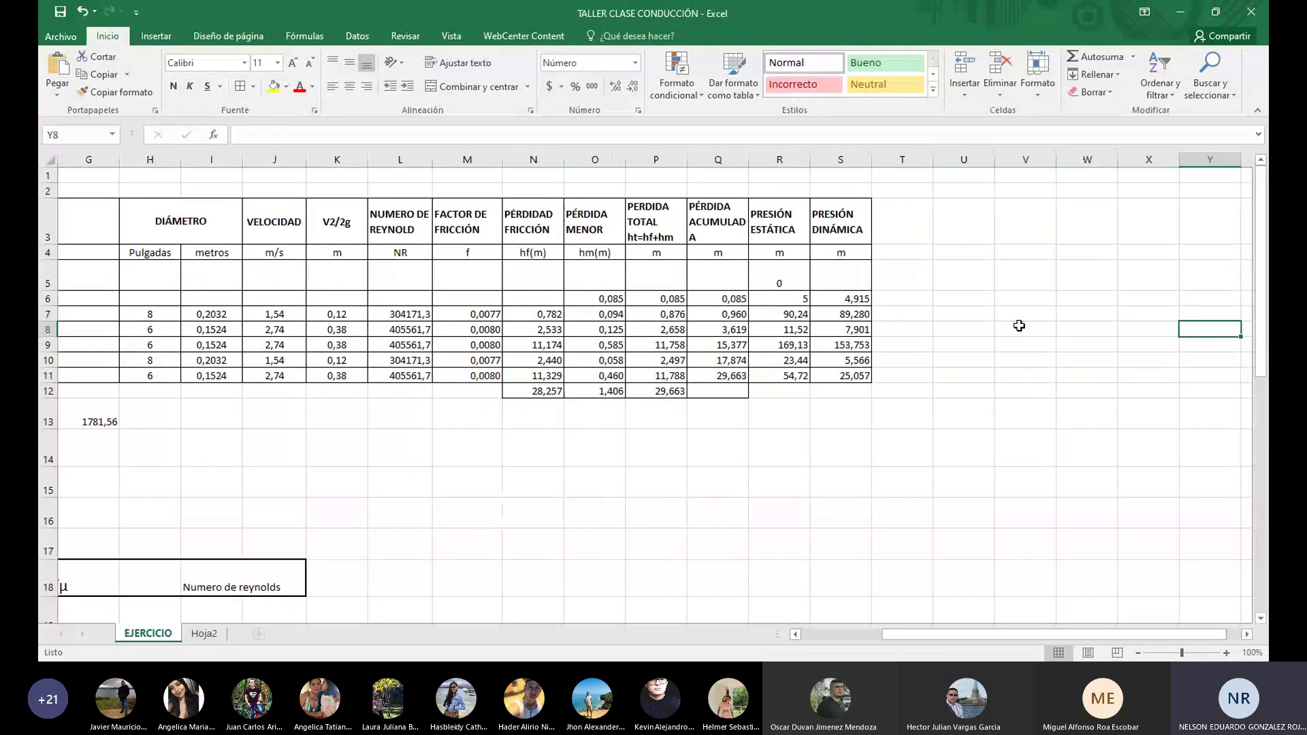
key(Left)
key(Left)
key(Left)
key(Left)
key(Left)
key(Left)
key(Left)
key(Left)
key(Left)
key(Left)
key(Left)
key(Left)
key(Left)
key(Left)
key(Left)
key(Left)
key(Left)
key(Left)
key(Left)
key(Left)
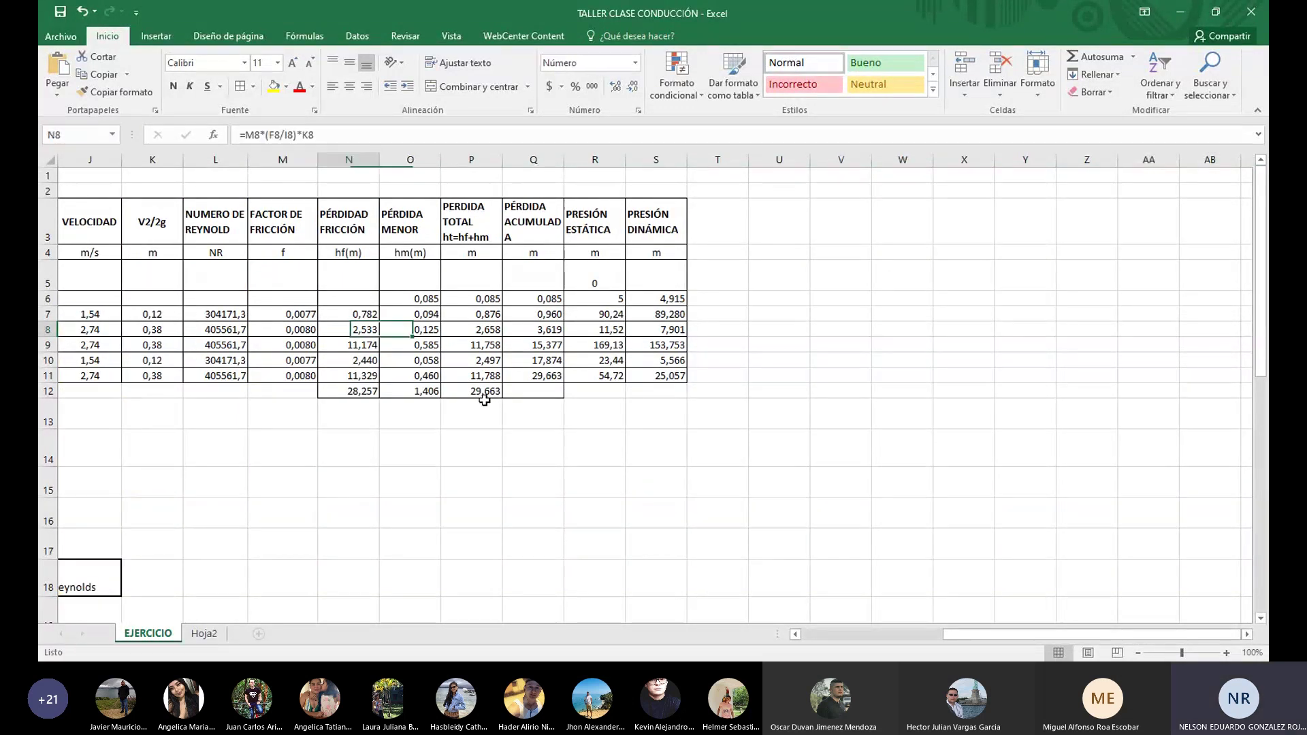
key(Left)
key(Left)
key(Left)
key(Left)
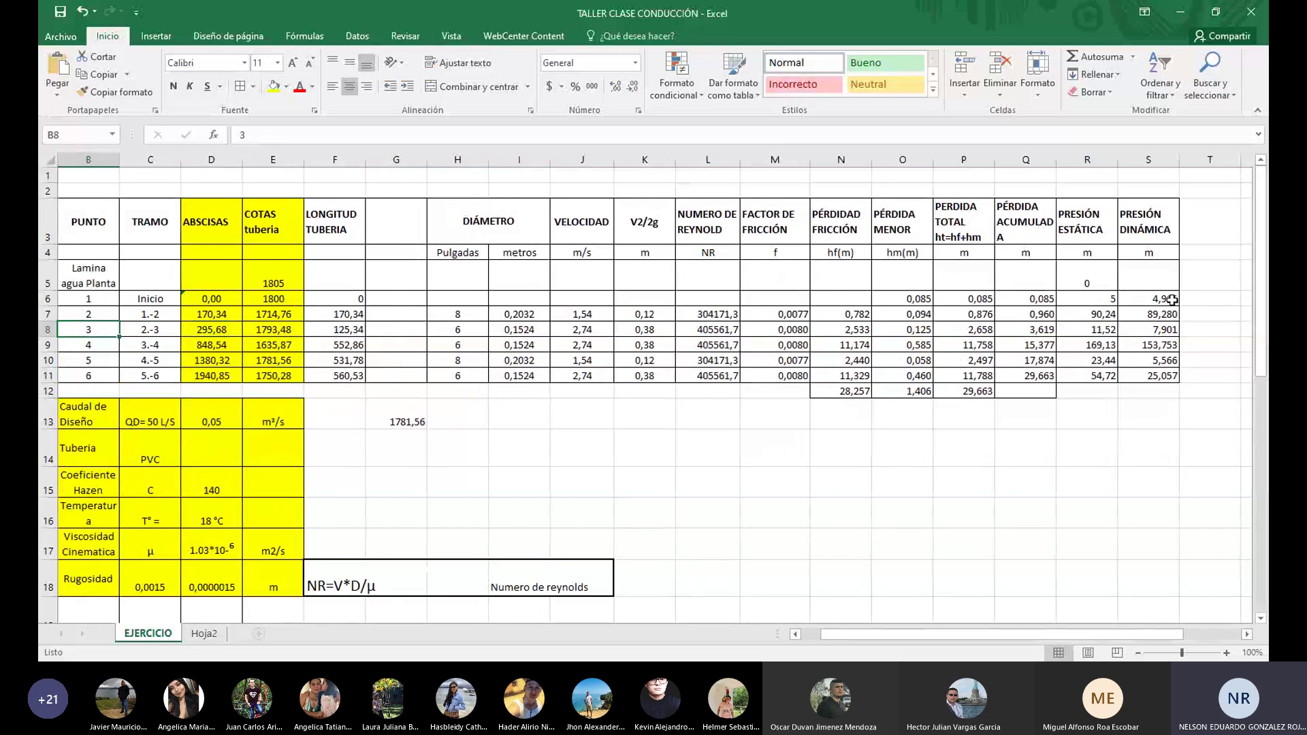
Review the dynamic pressures of all points, the velocities in J7:J11 and the diameter of section 3-4
drag(1190, 299, 1189, 365)
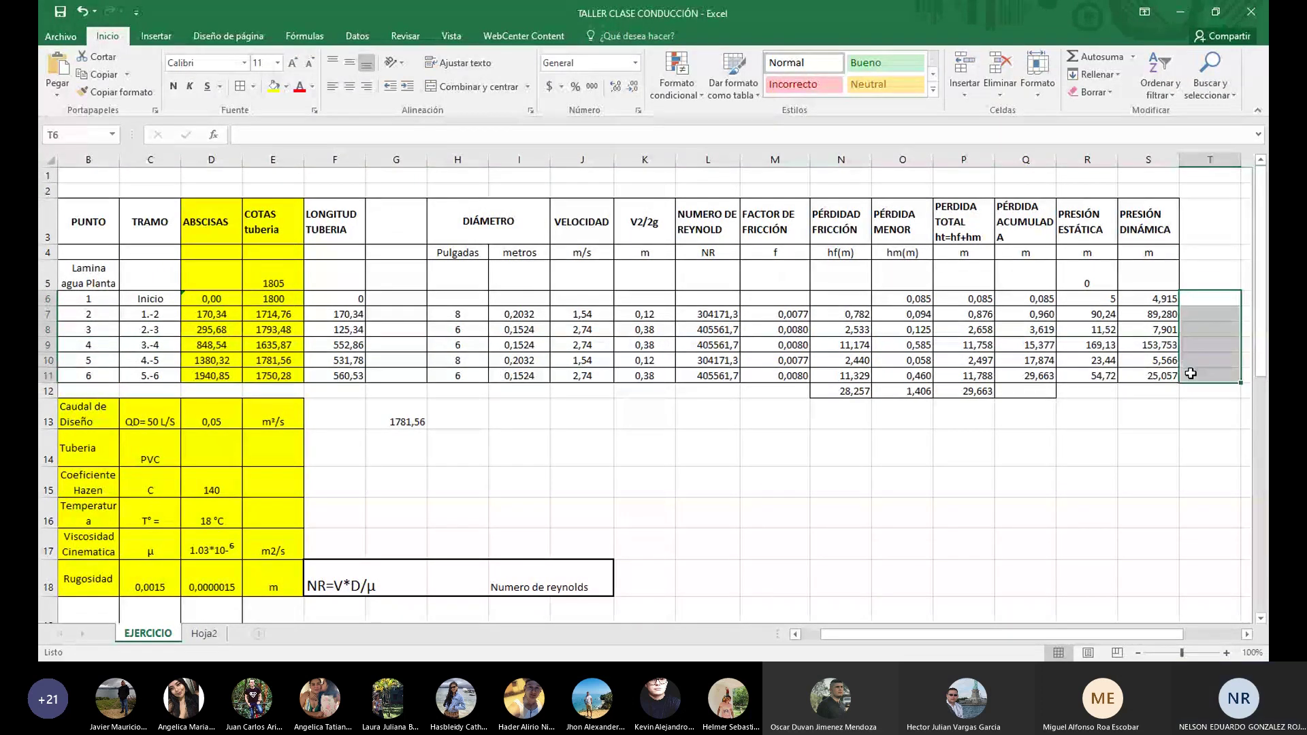
click(1148, 436)
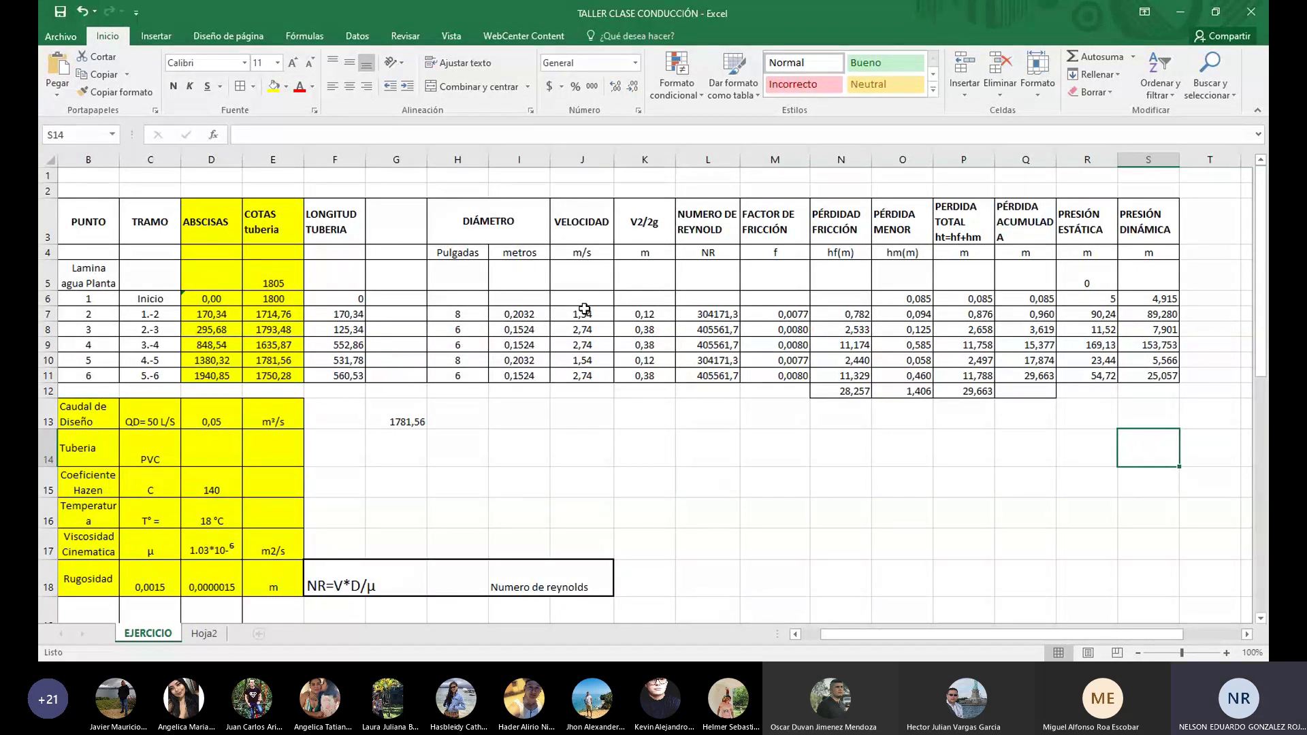
drag(583, 312, 585, 376)
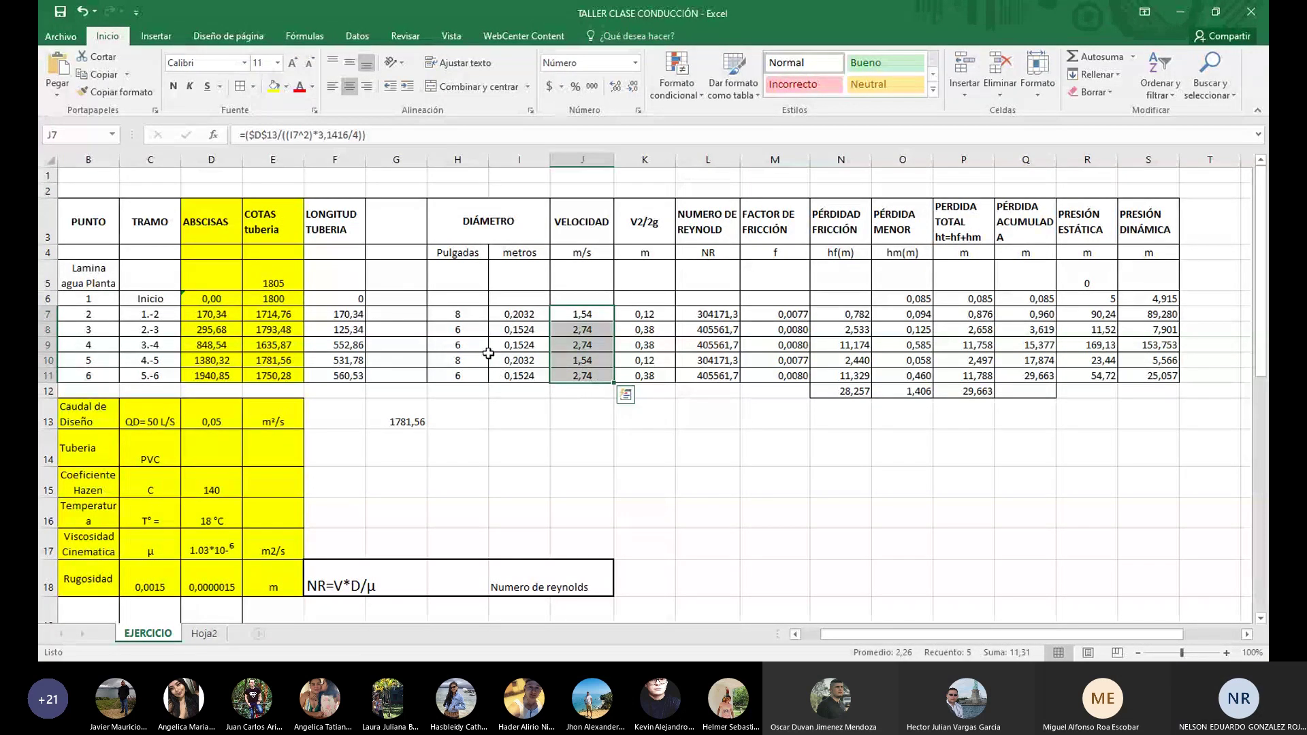
click(463, 346)
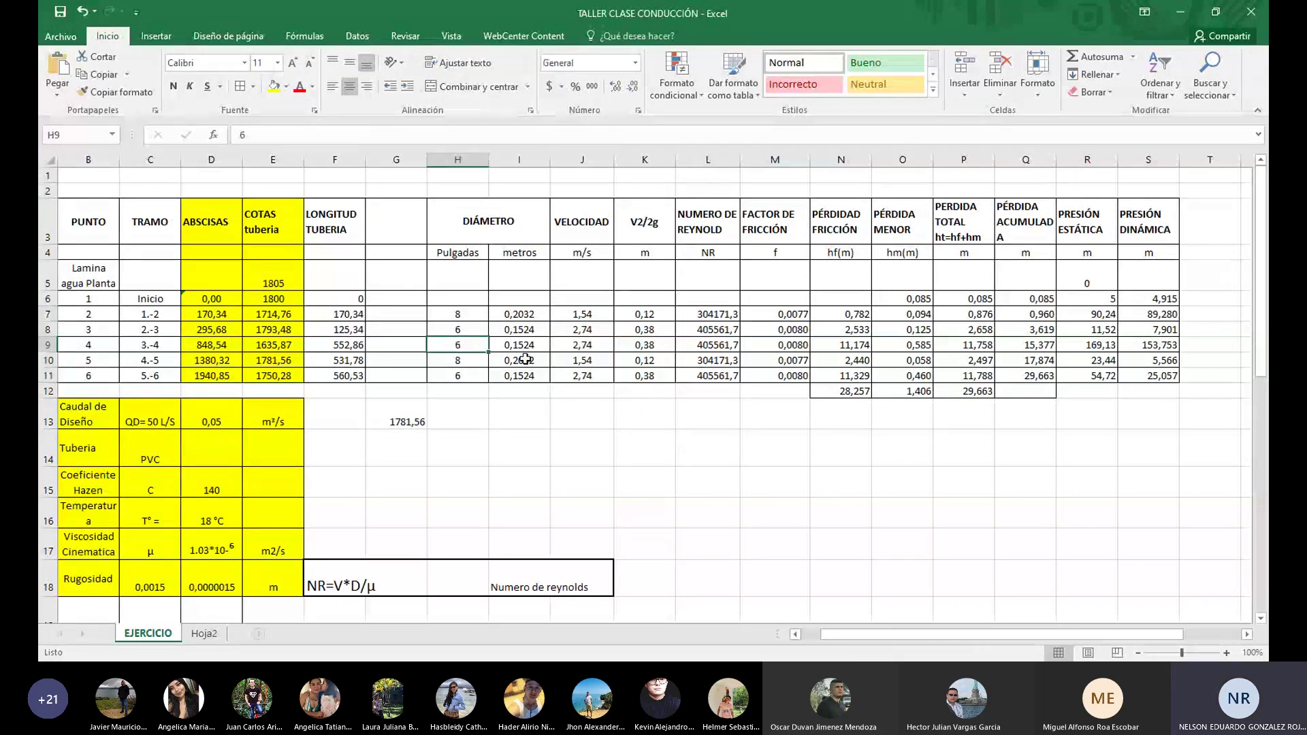
click(800, 425)
Try an 8-inch diameter for section 3-4 in H9, and restore it to 6 inches
click(460, 345)
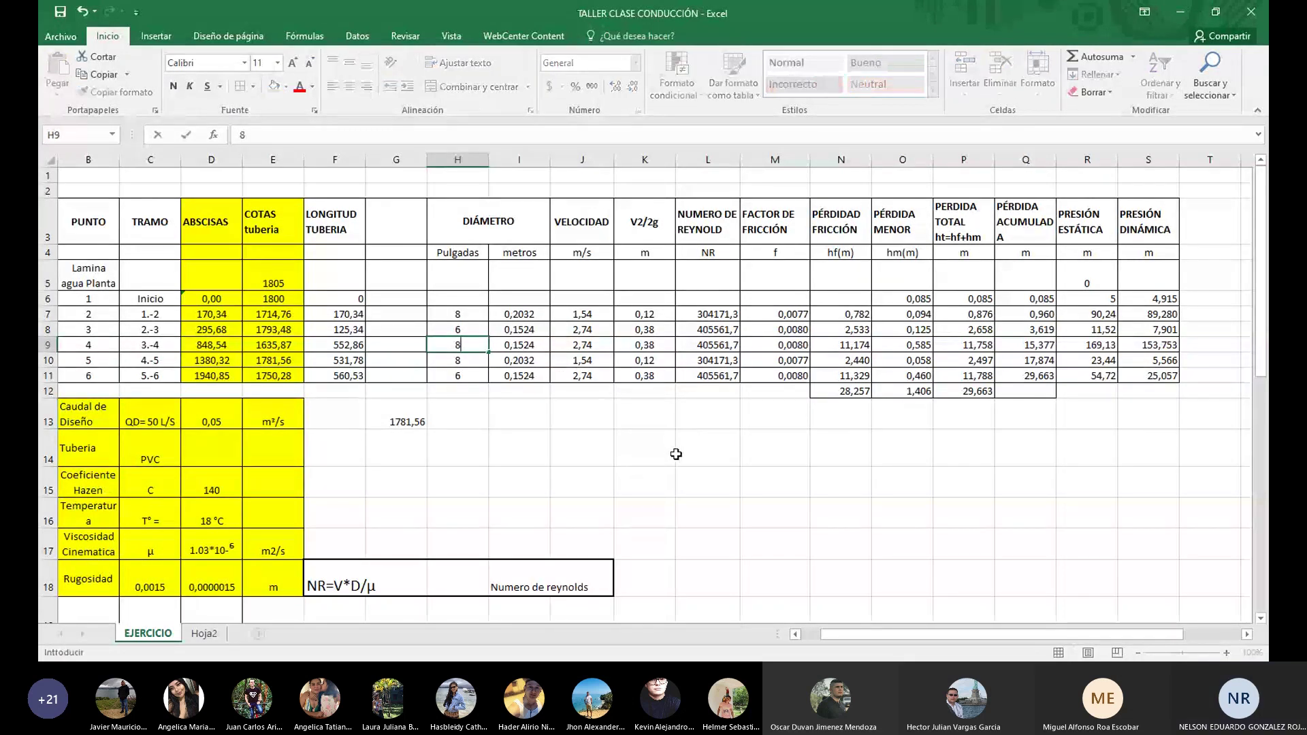
text(8)
key(Return)
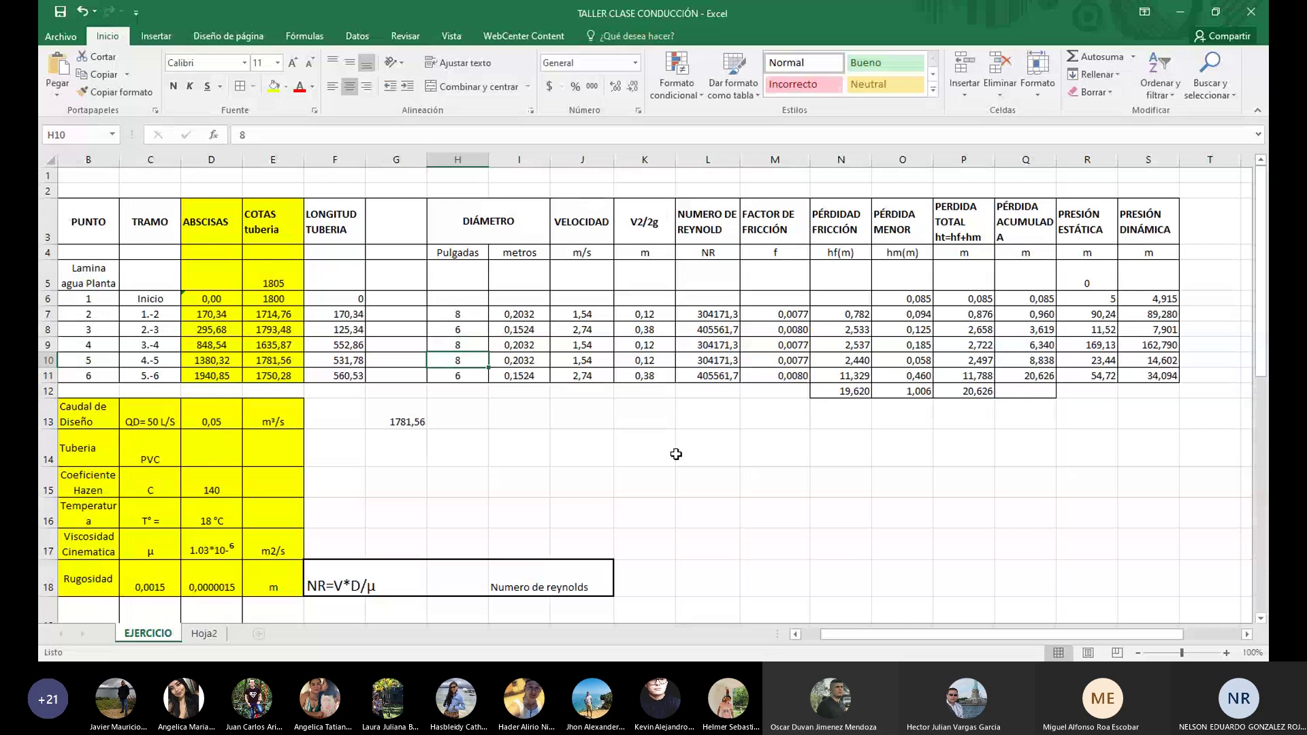
click(478, 343)
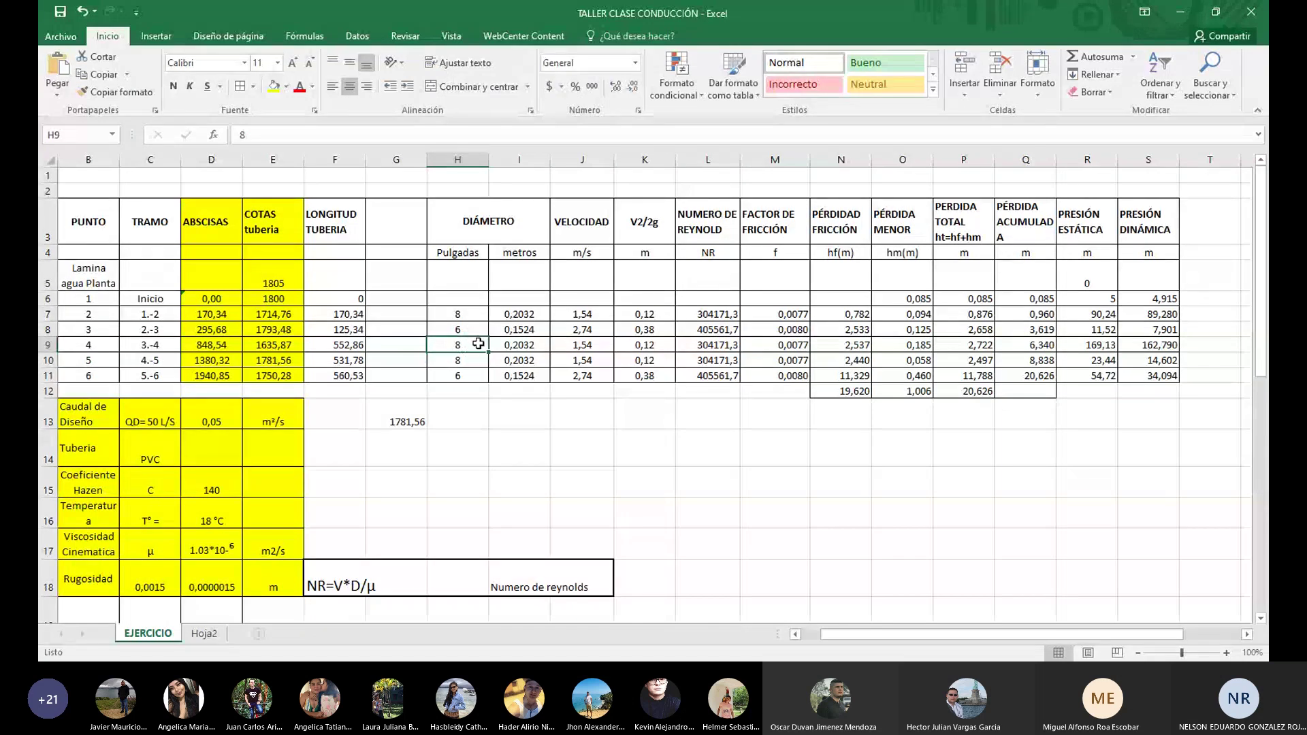
text(6)
key(Return)
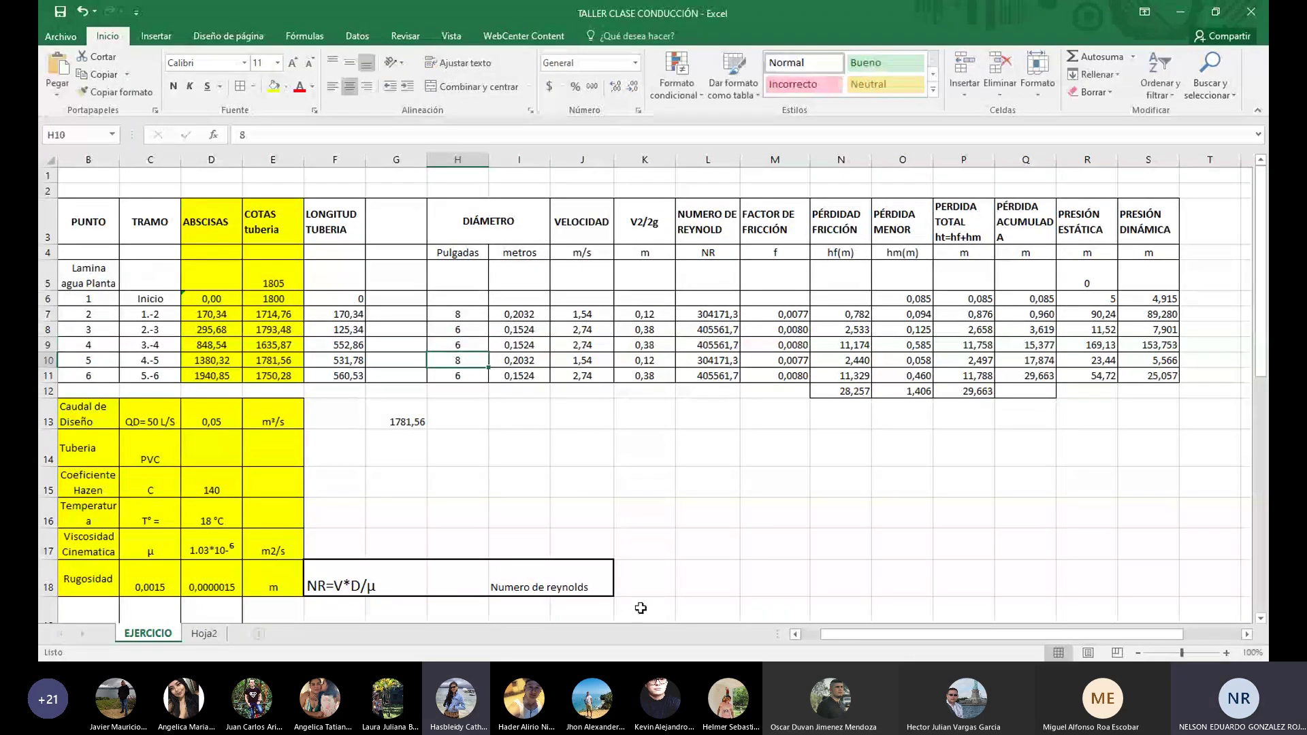
Recheck the reduction loss formula of section 4-5 in H43 against the coefficient table and the main pipe table
click(1086, 467)
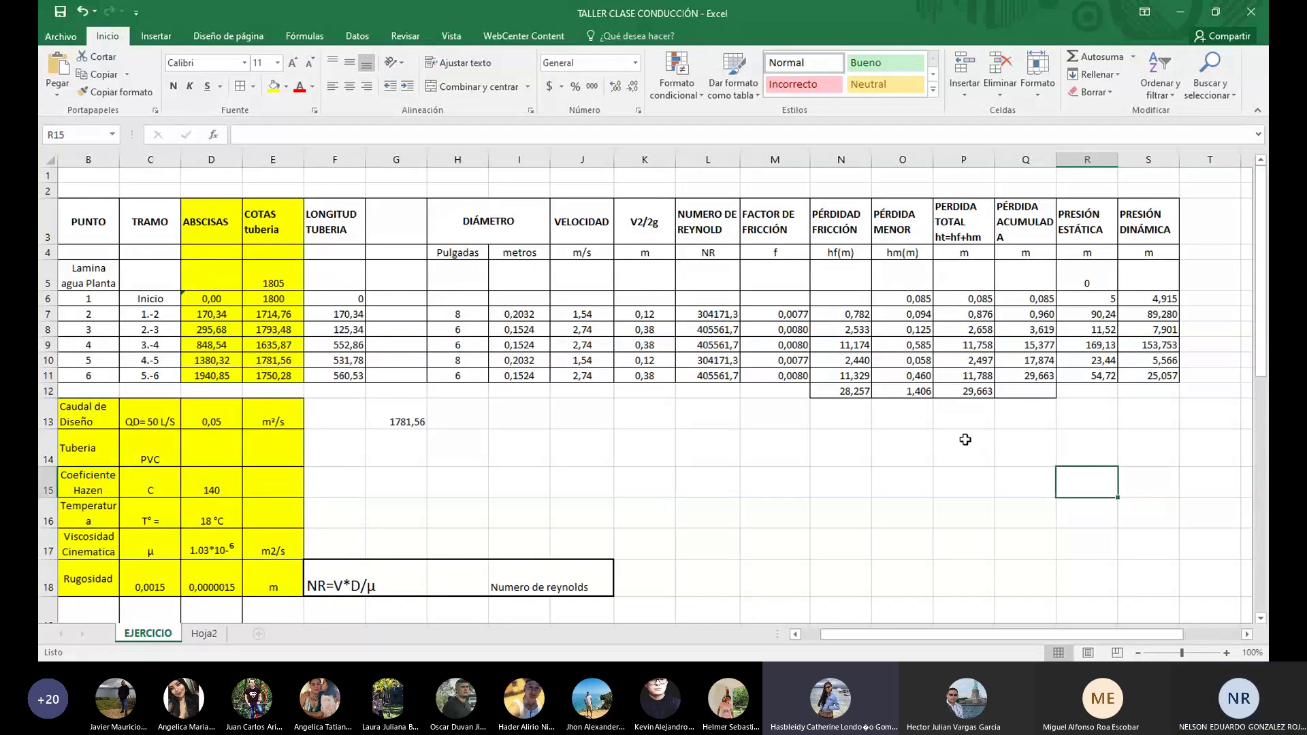
scroll(614, 433, down, 8)
scroll(614, 433, down, 2)
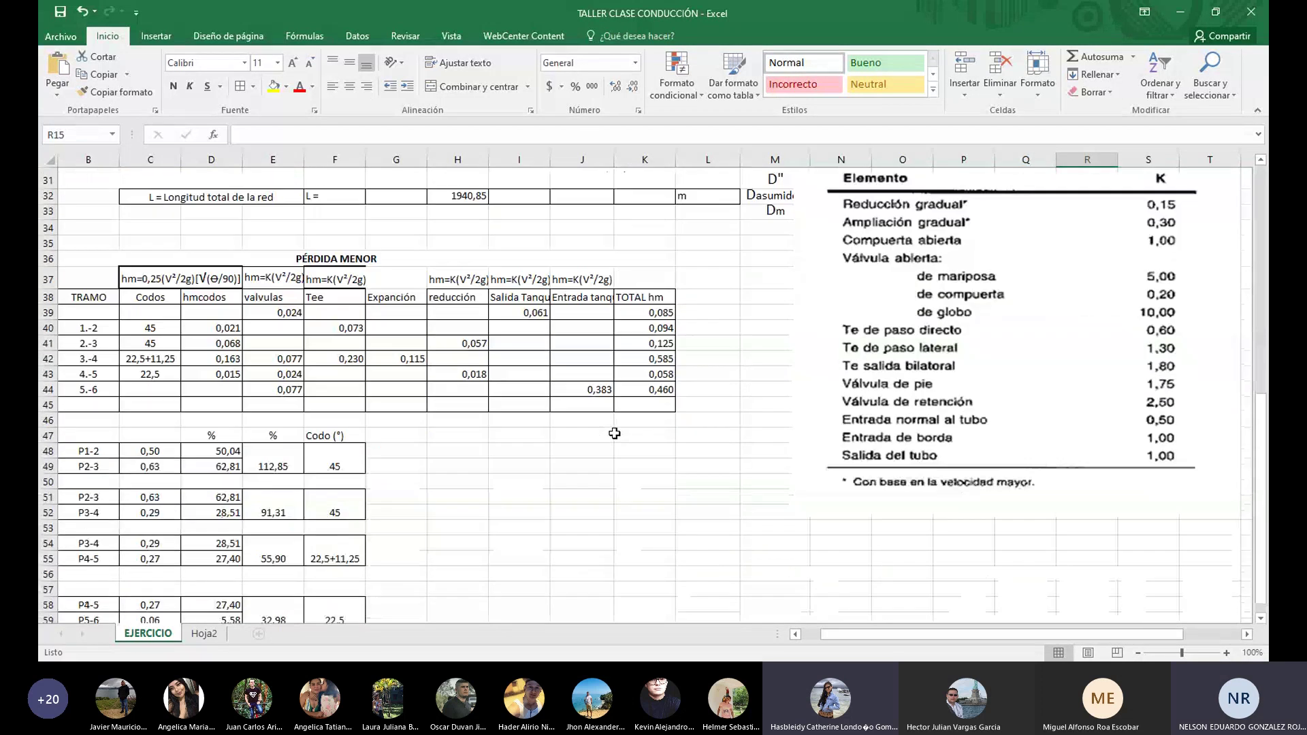
click(473, 373)
double_click(473, 374)
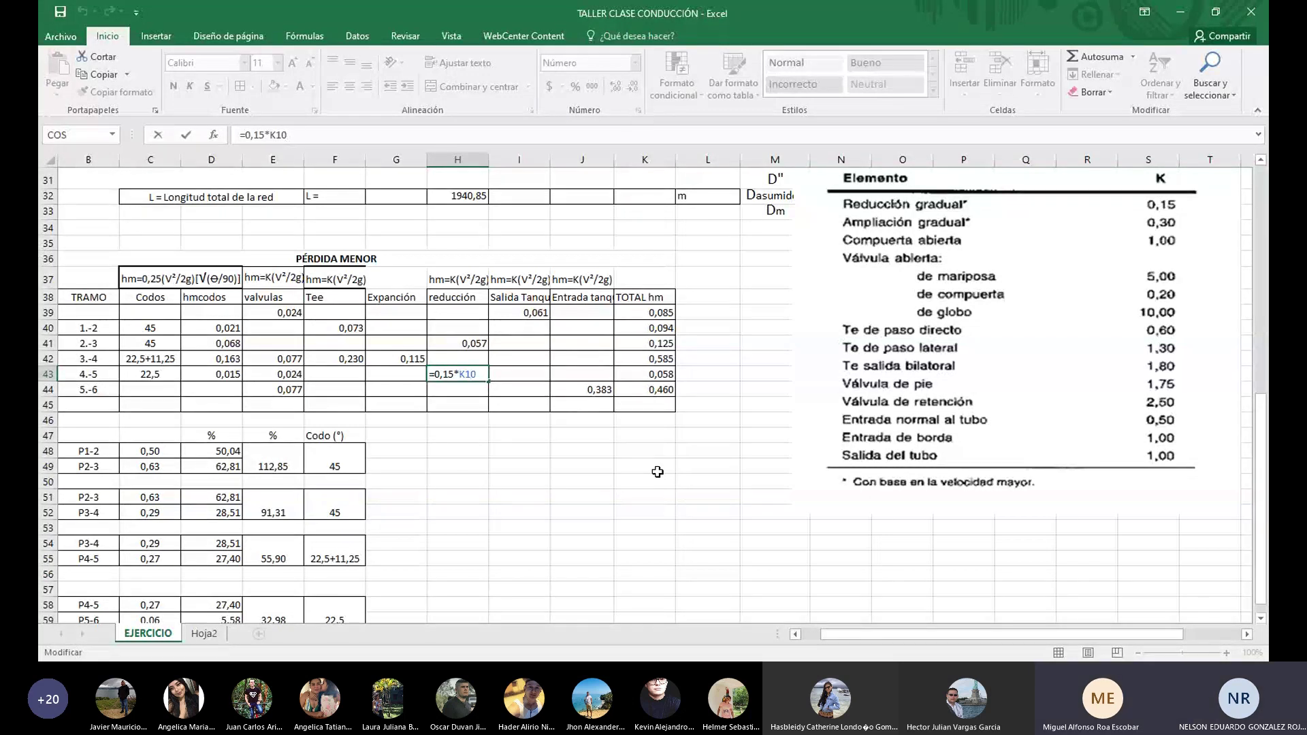
scroll(657, 472, up, 10)
click(901, 472)
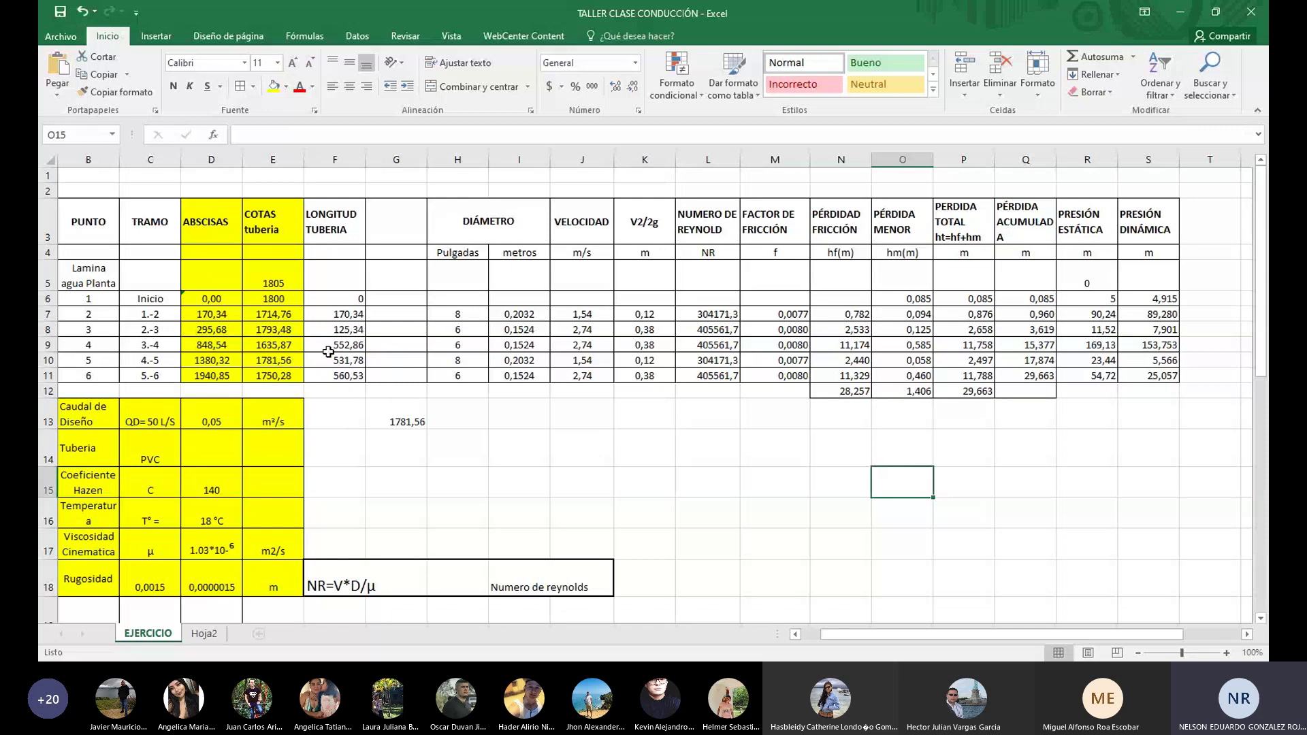
Save the workbook and inspect the dynamic pressure formula of section 3-4 in S9
click(61, 12)
click(1157, 345)
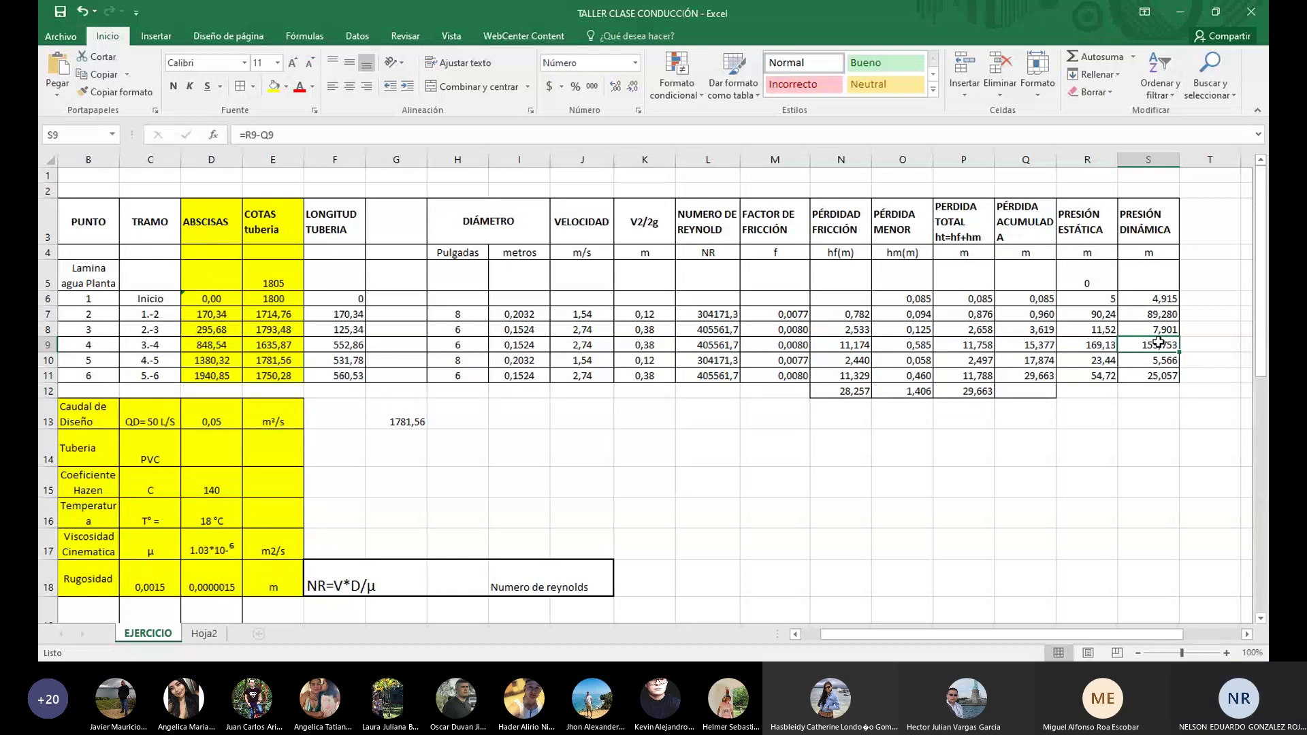
click(1215, 345)
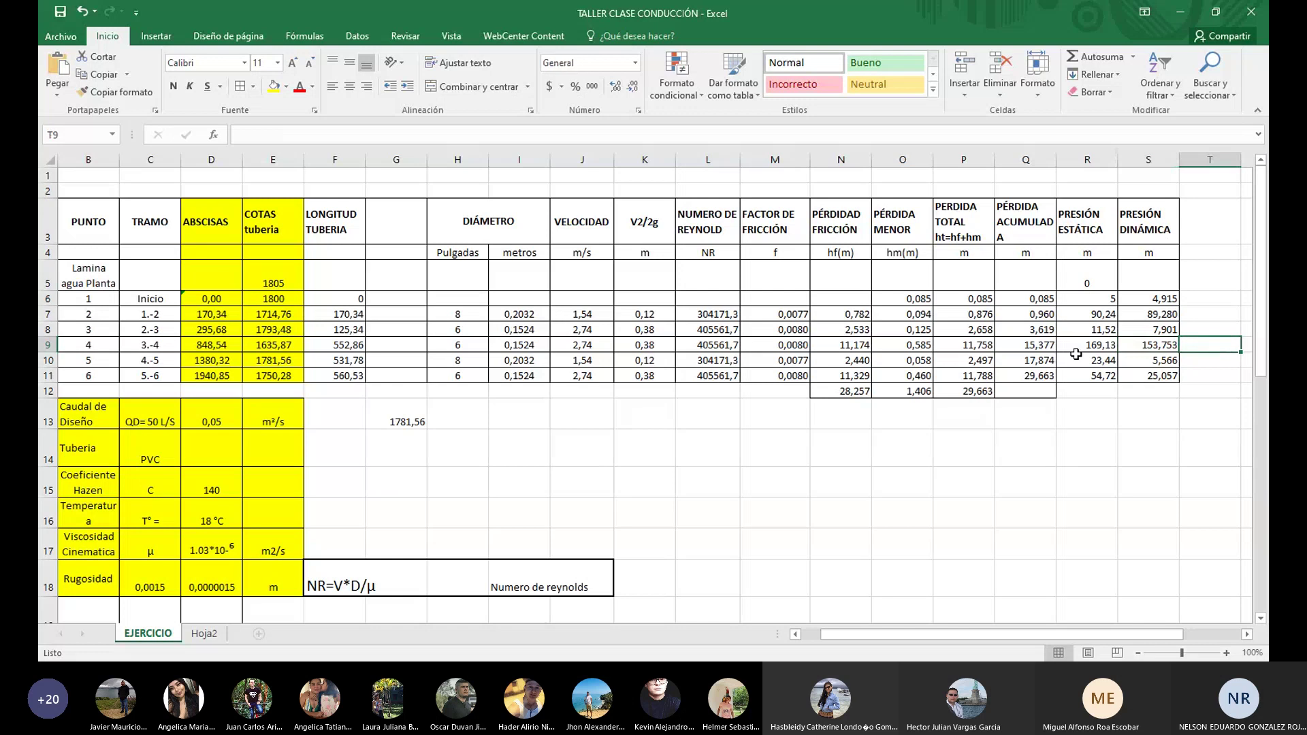
click(1148, 344)
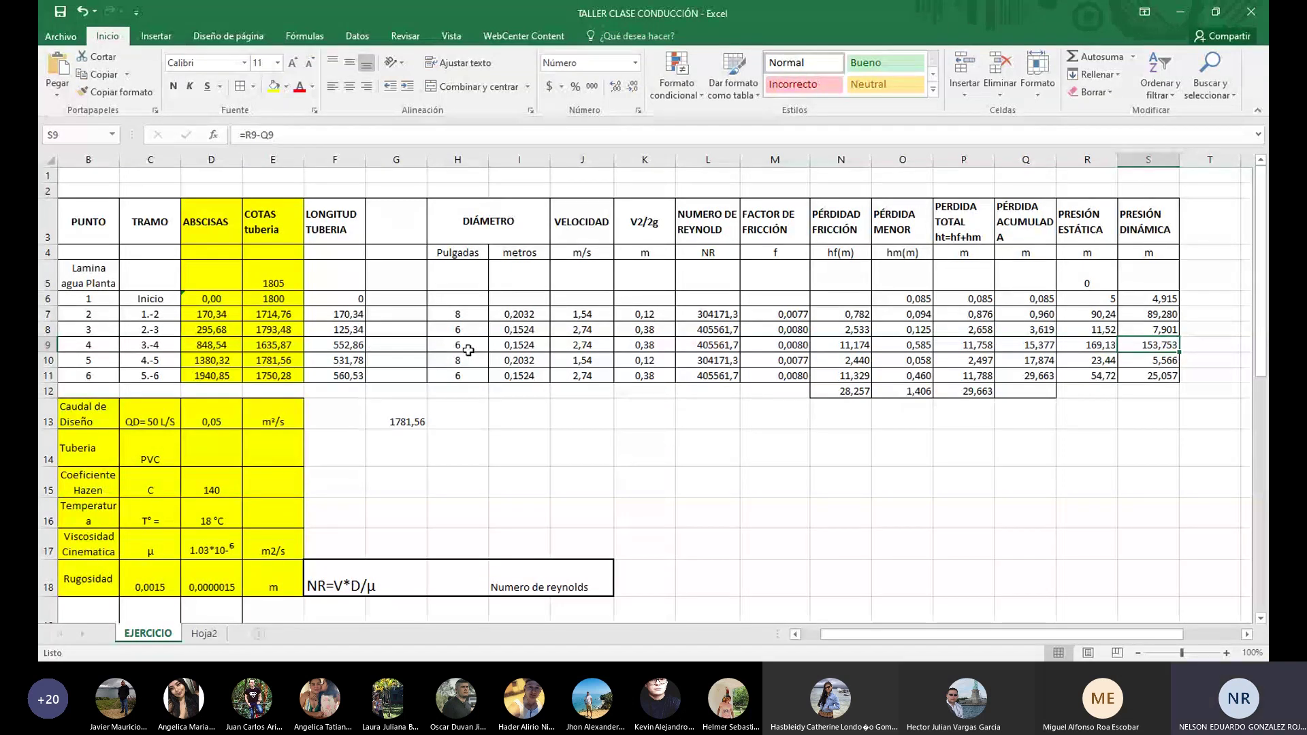
Test diameters of 8 and 10 inches for section 3-4 in H9, restore 6 inches, and recheck its dynamic pressure
click(463, 347)
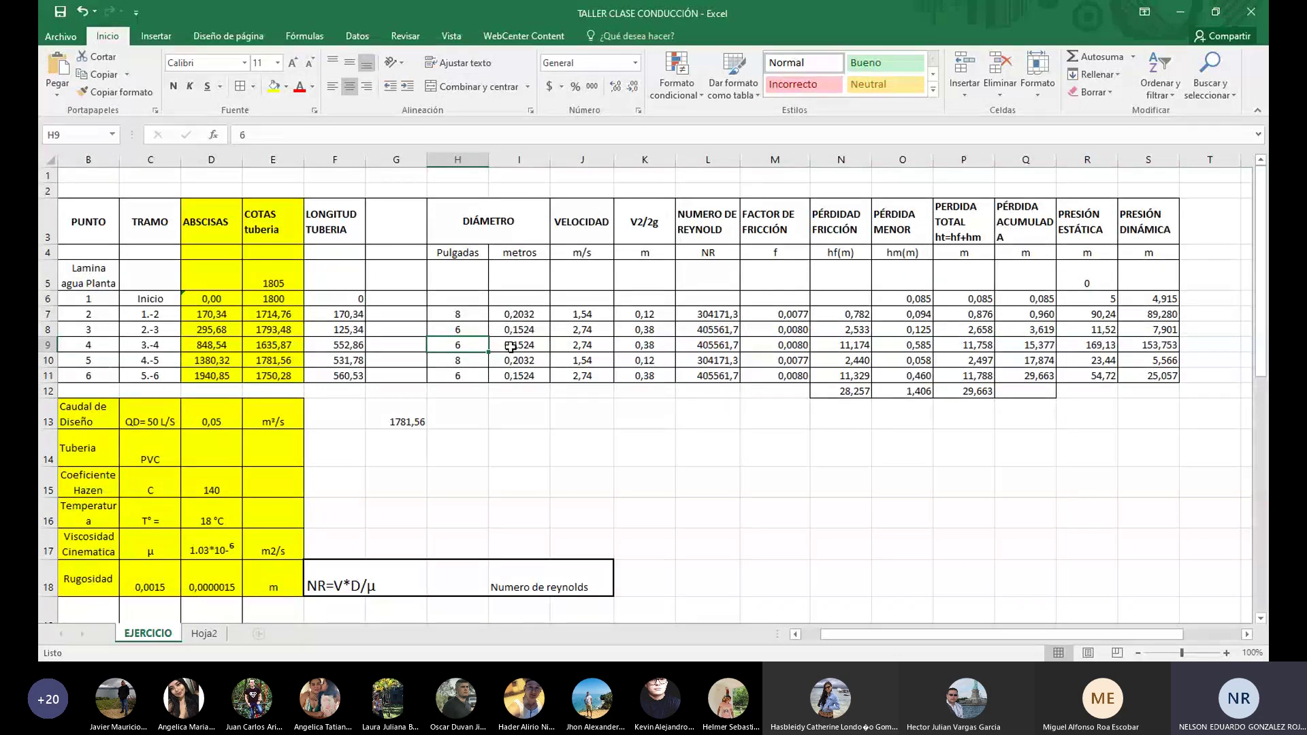
text(8)
key(Return)
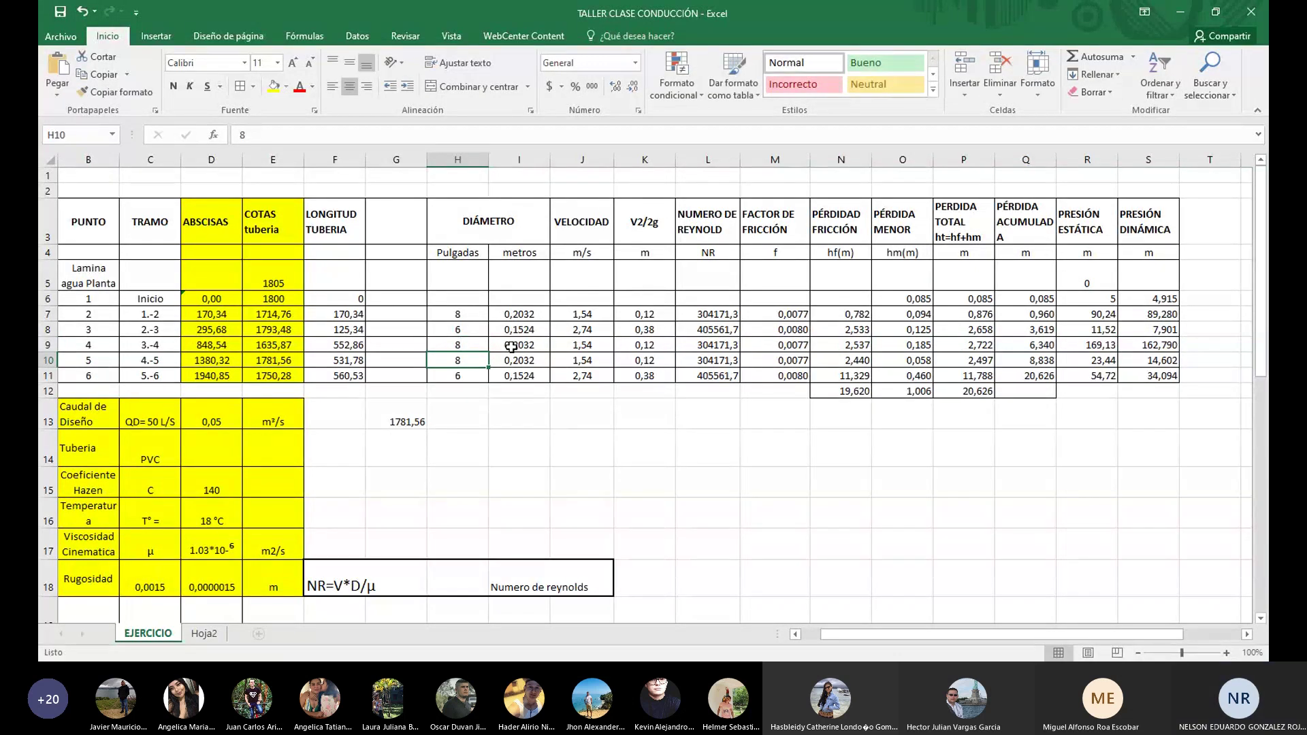
click(475, 347)
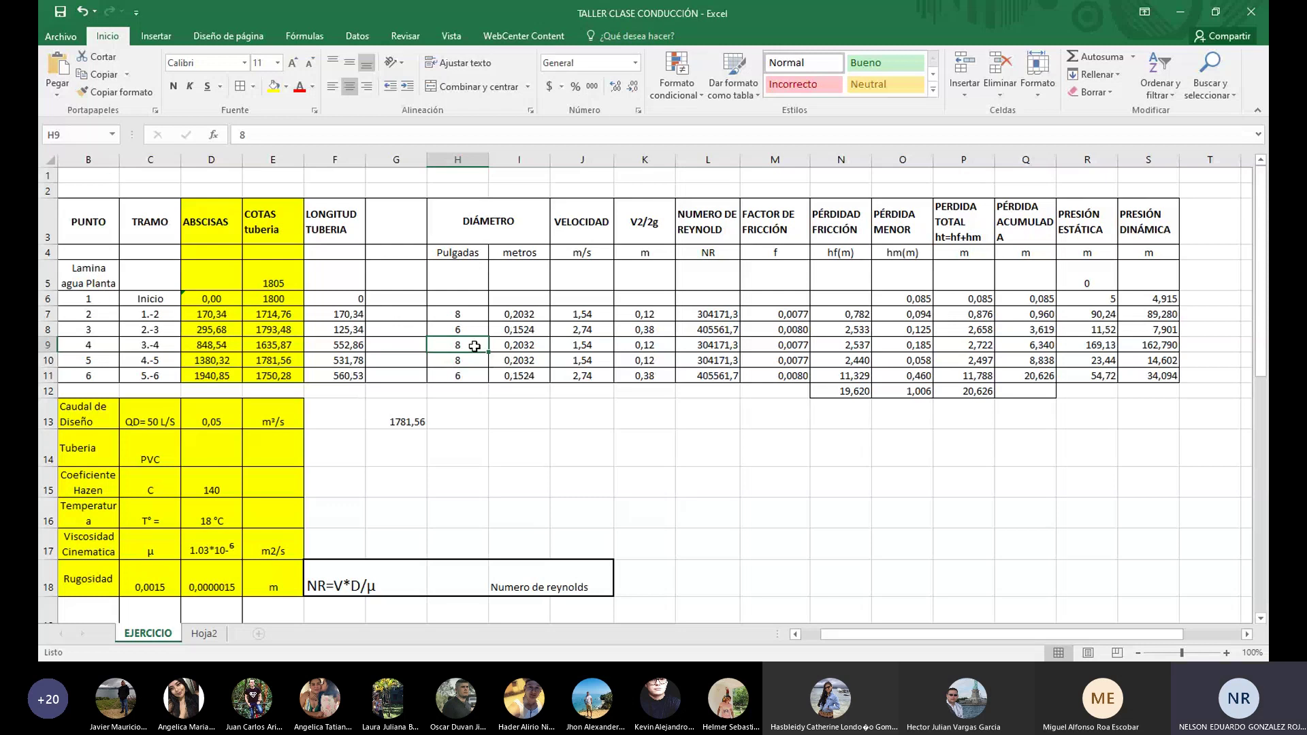
text(10)
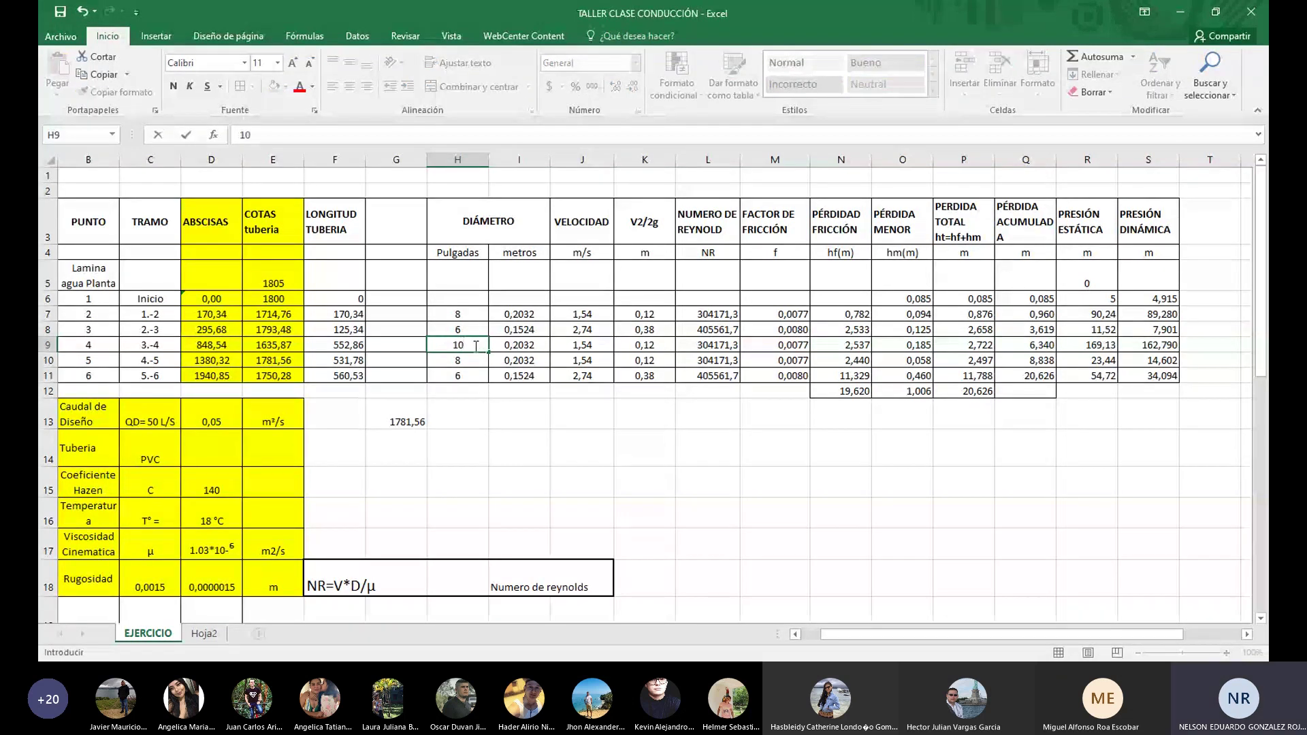
key(Return)
click(480, 347)
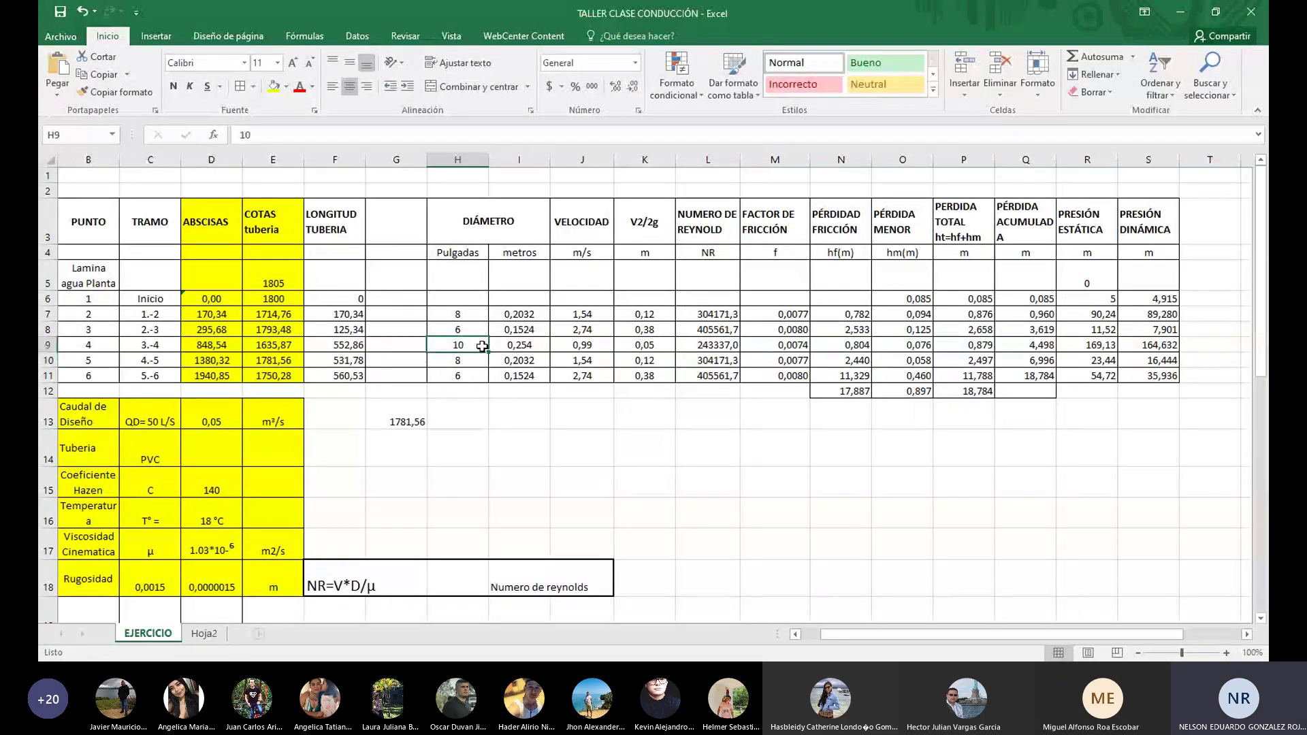
text(6)
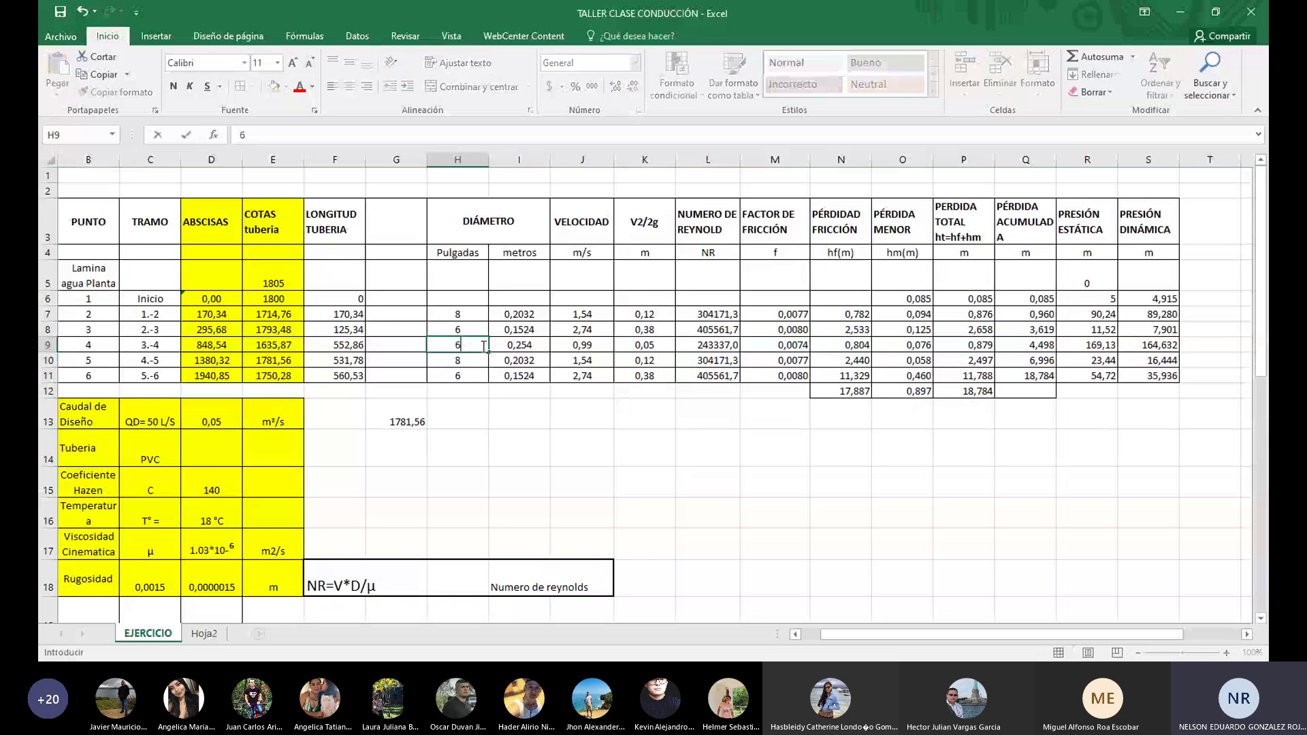
key(Return)
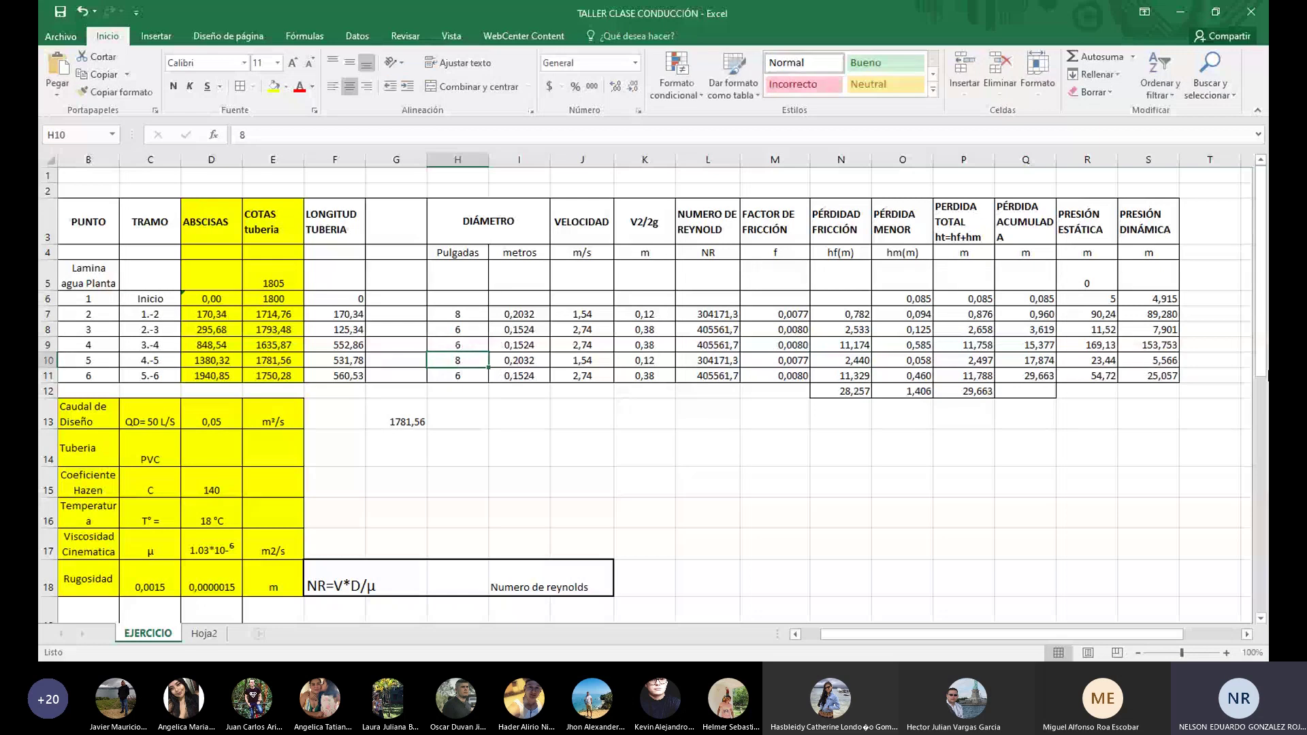
click(1154, 349)
click(1199, 345)
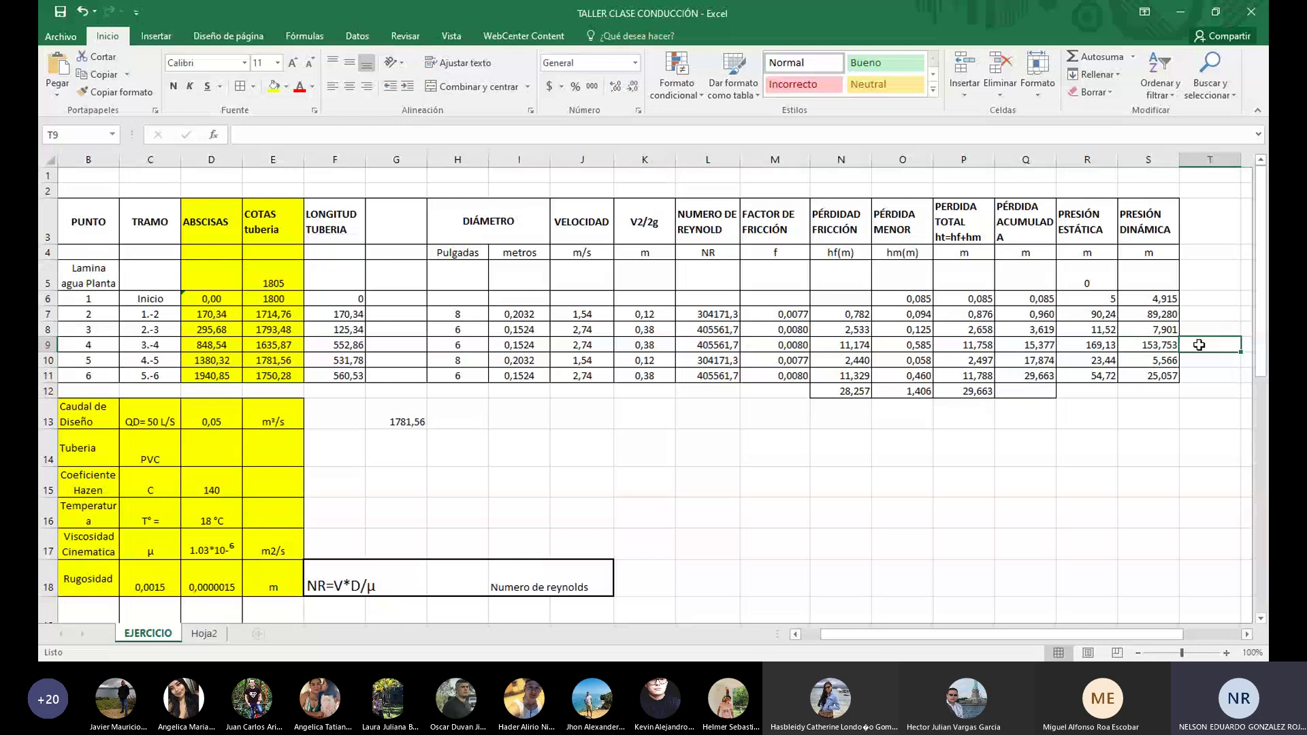
Enter the note CLASE in T9 beside section 3-4's dynamic pressure
text(CLASE)
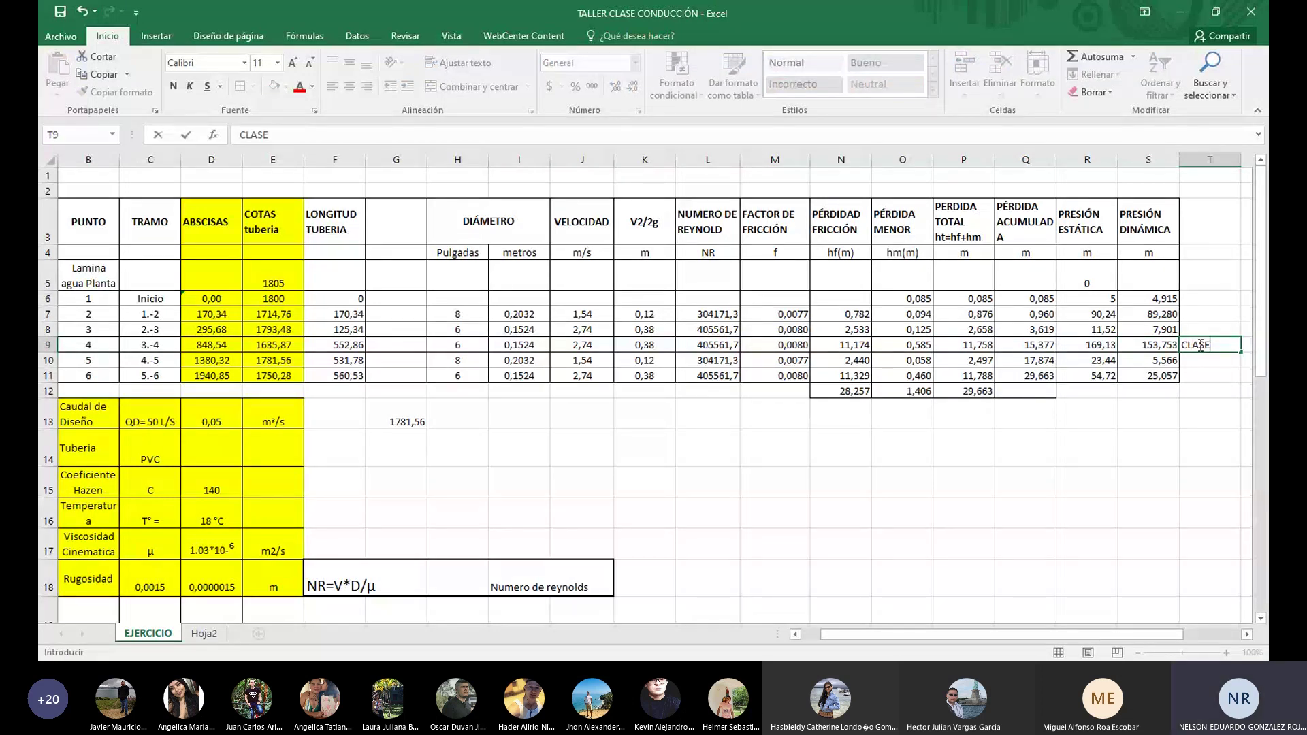
key(Return)
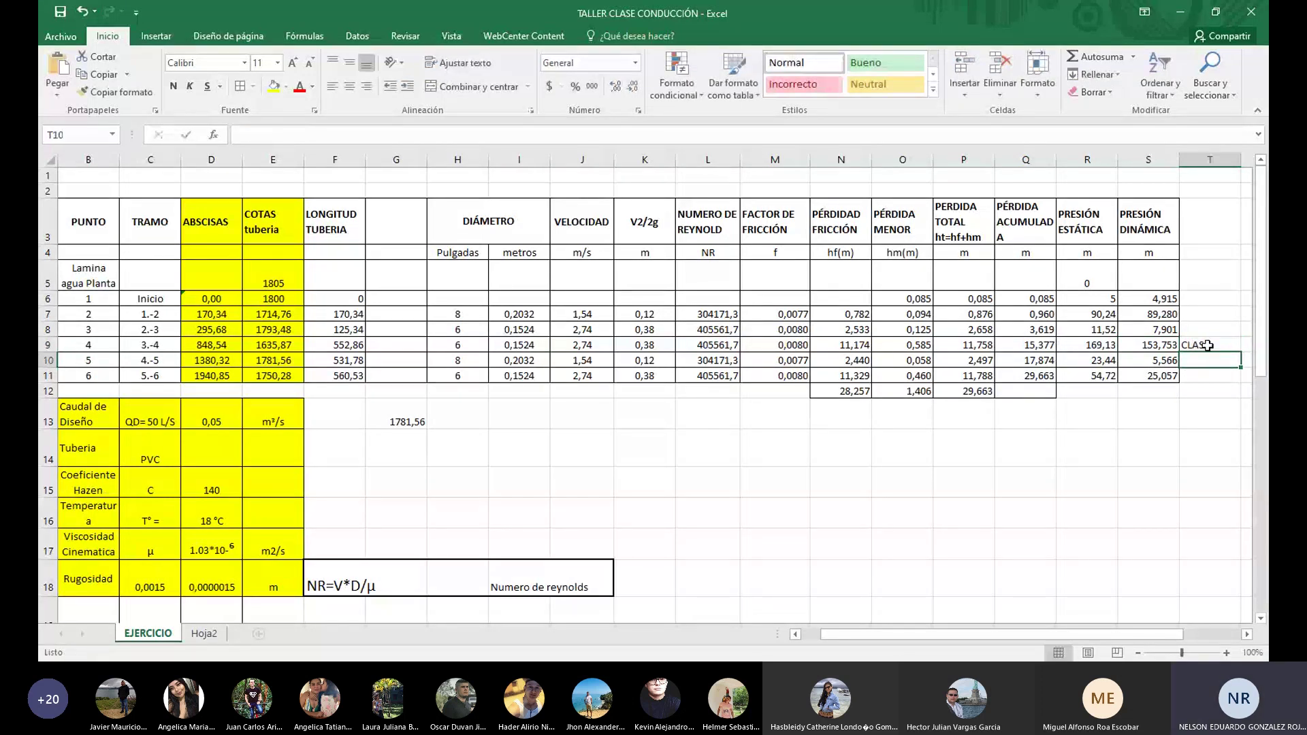
drag(1157, 345, 1208, 346)
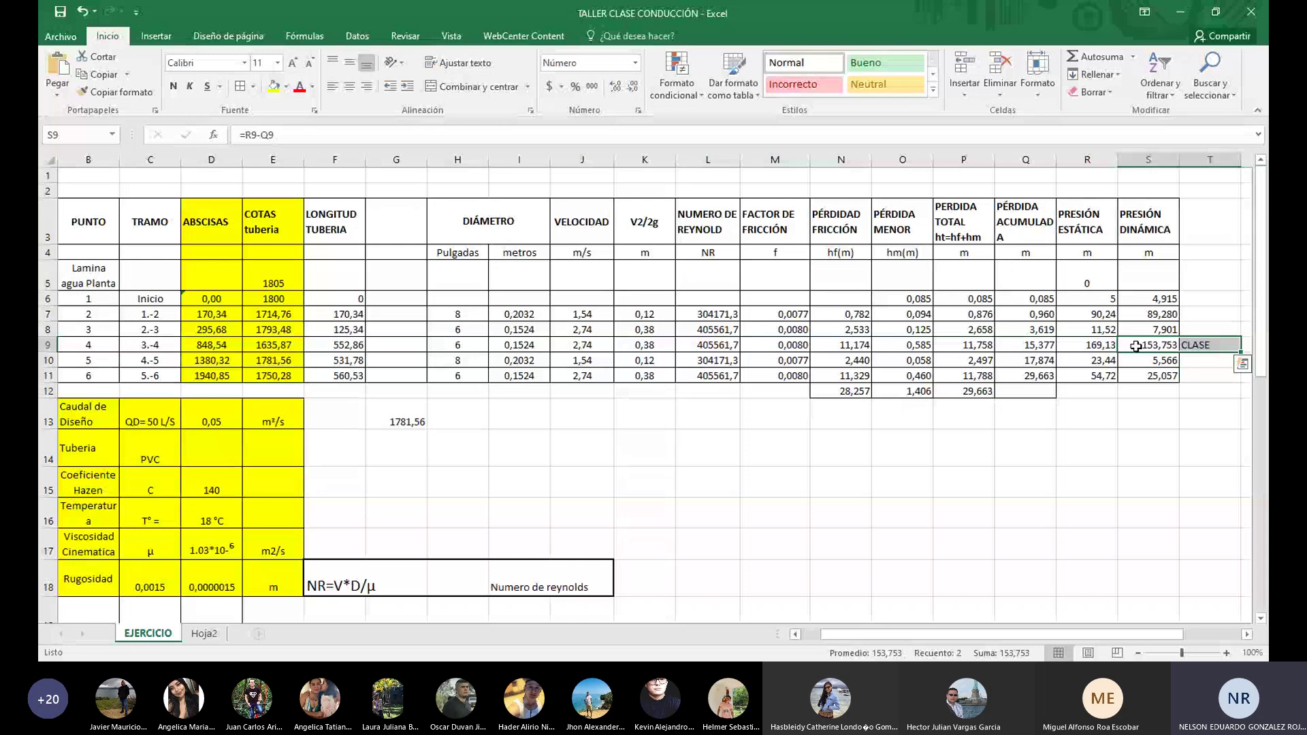
click(1217, 325)
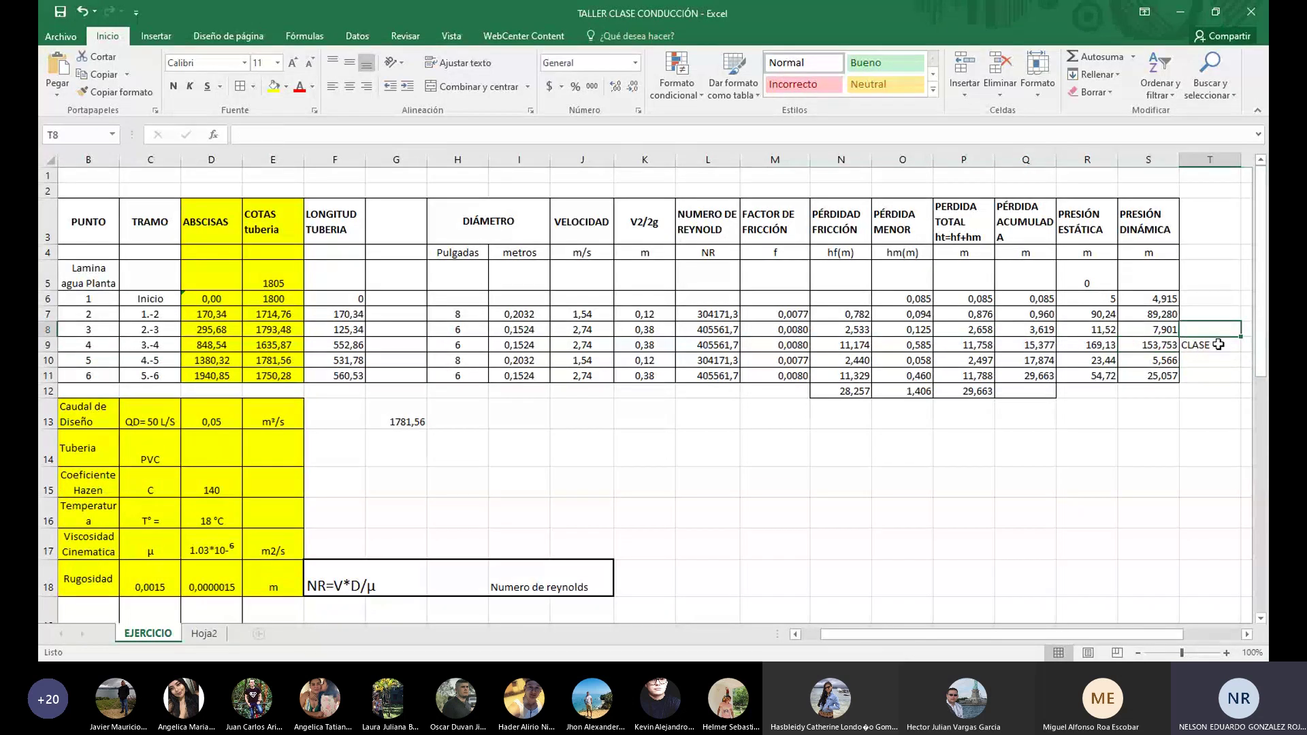
click(1215, 342)
key(Left)
click(1215, 343)
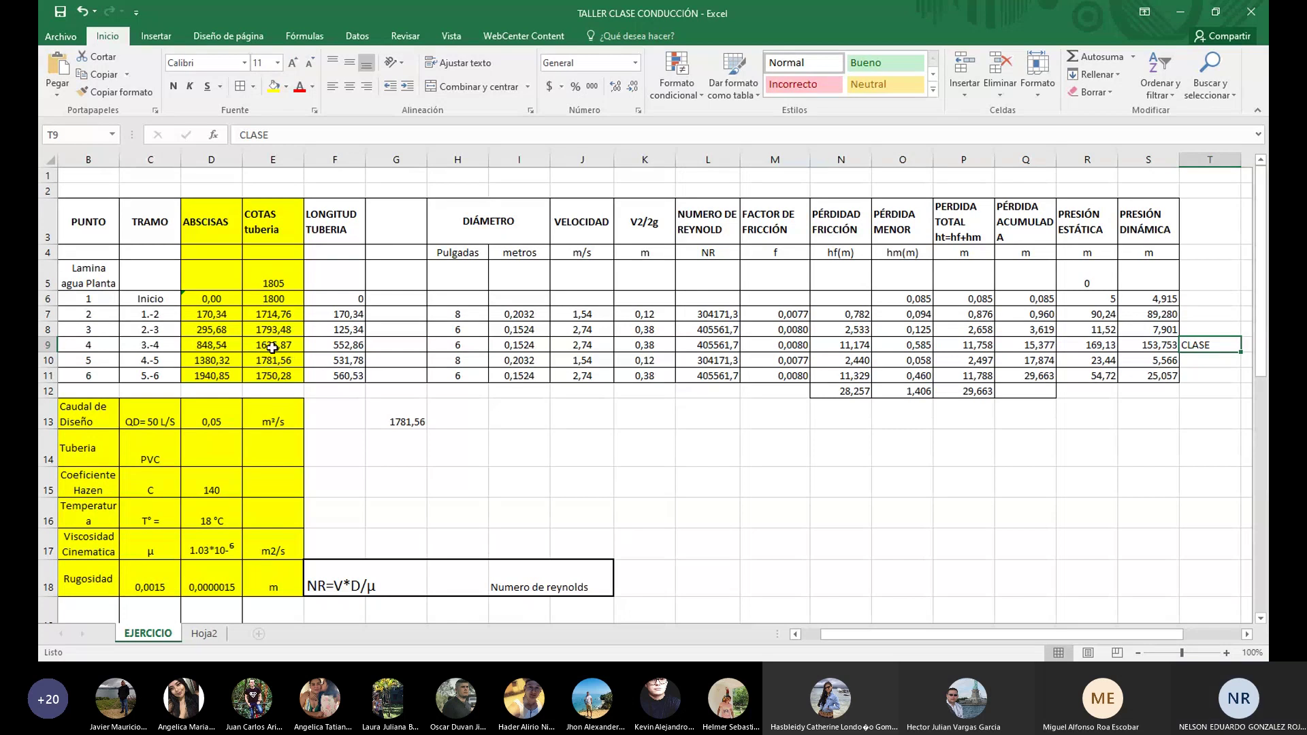
Review section 3-4's row up to the CLASE note, its dynamic pressure formula in S9, and the calculations below the main table
drag(446, 345, 1218, 347)
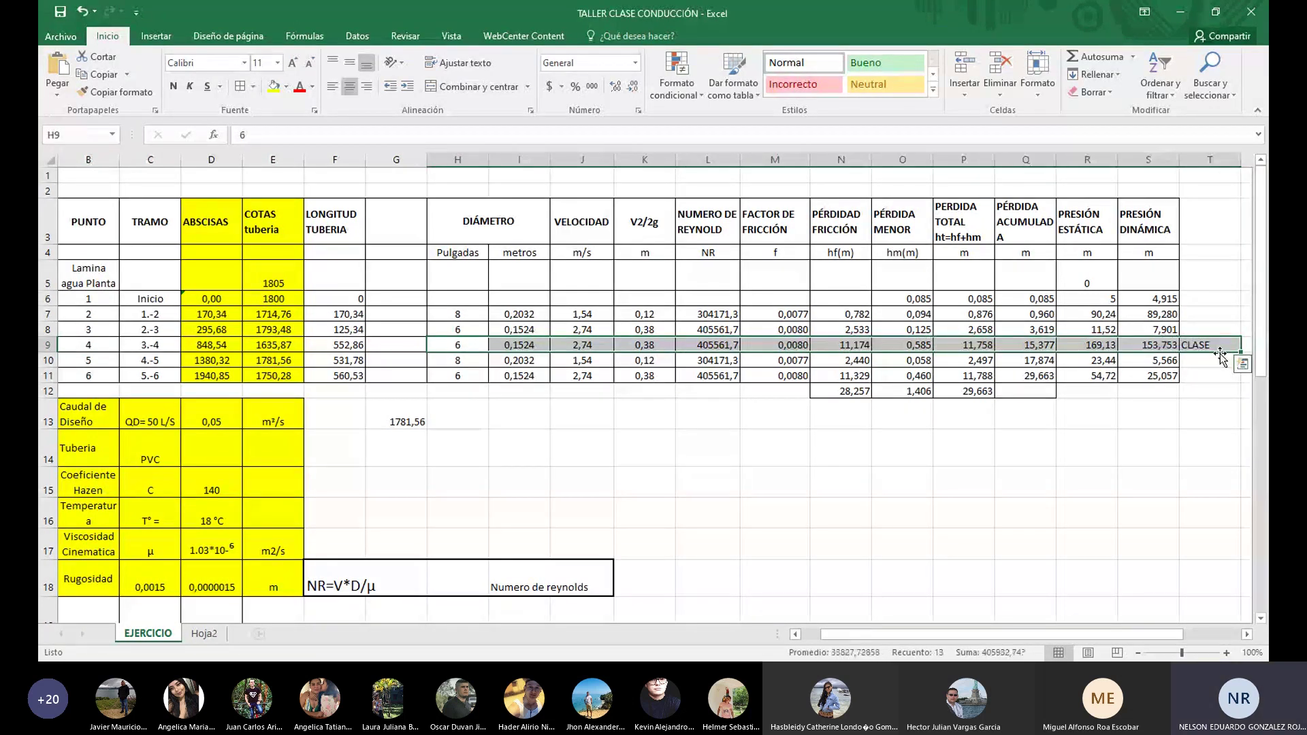
double_click(1220, 345)
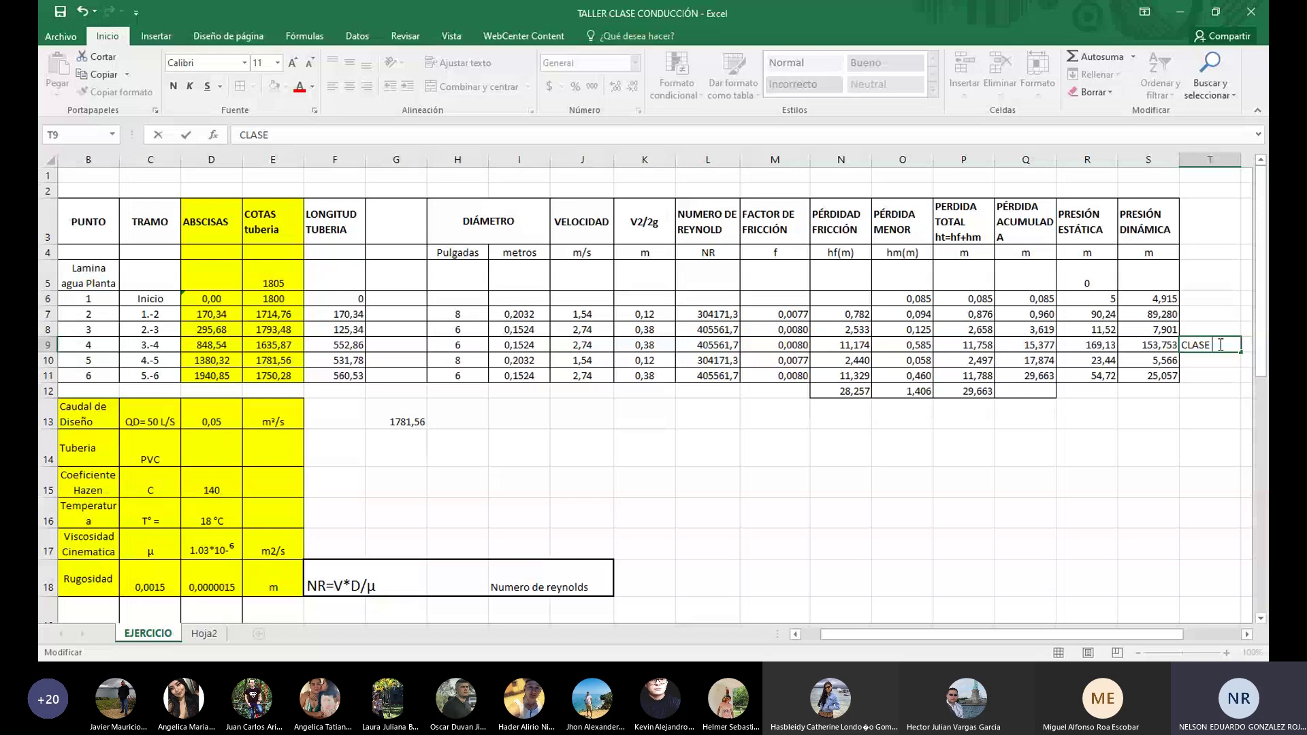
drag(87, 345, 1188, 343)
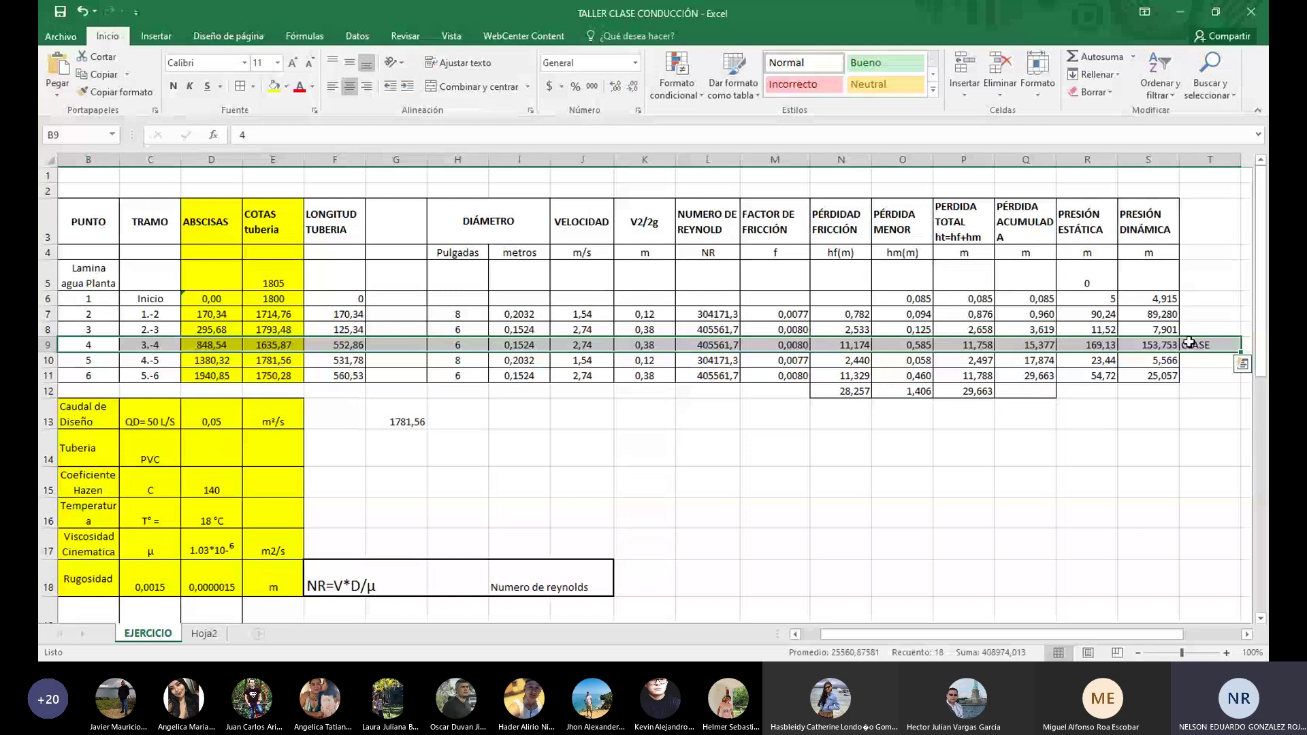
click(1140, 422)
click(1166, 344)
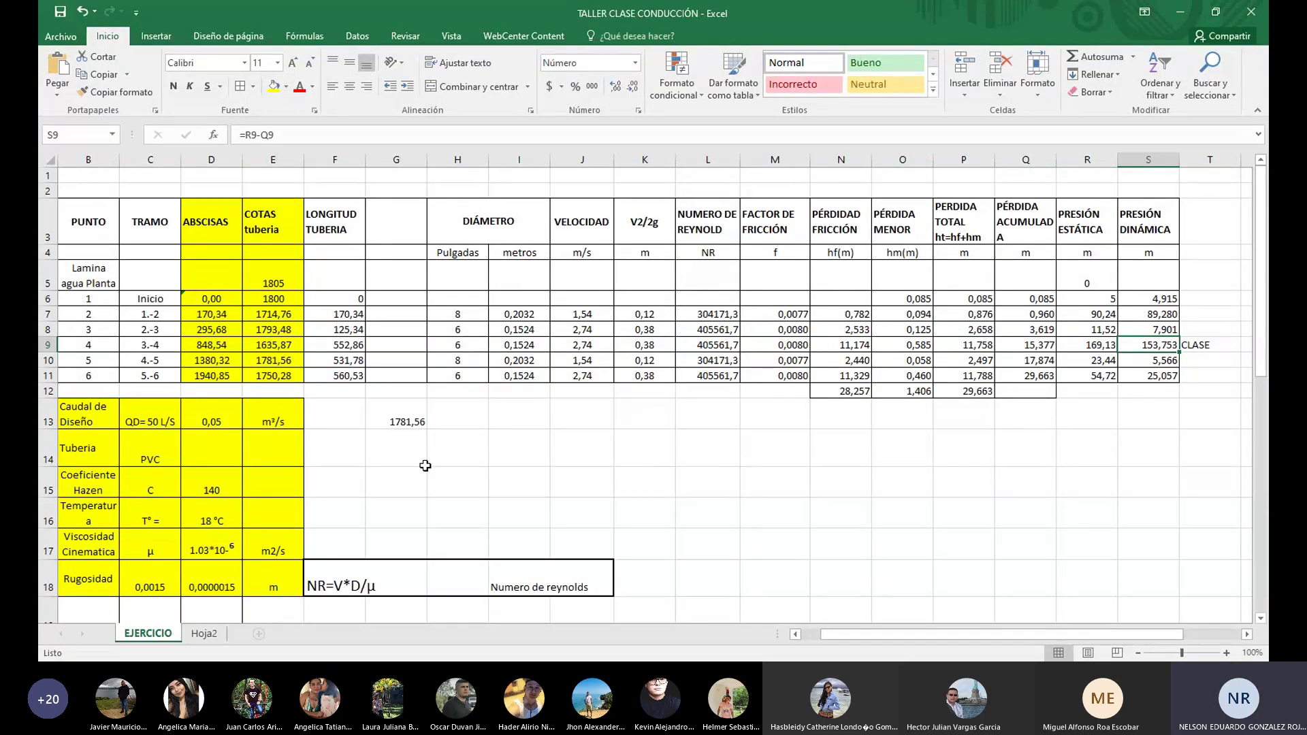
scroll(677, 473, down, 6)
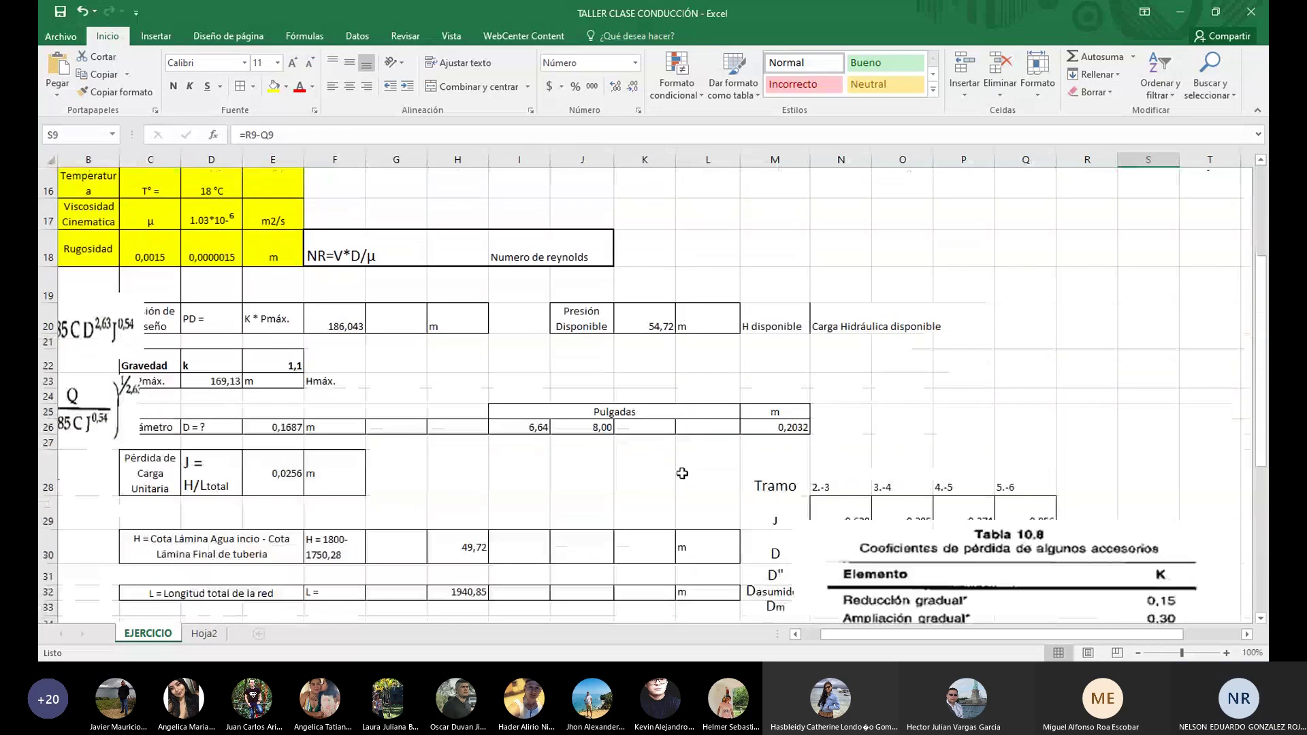
scroll(682, 474, up, 6)
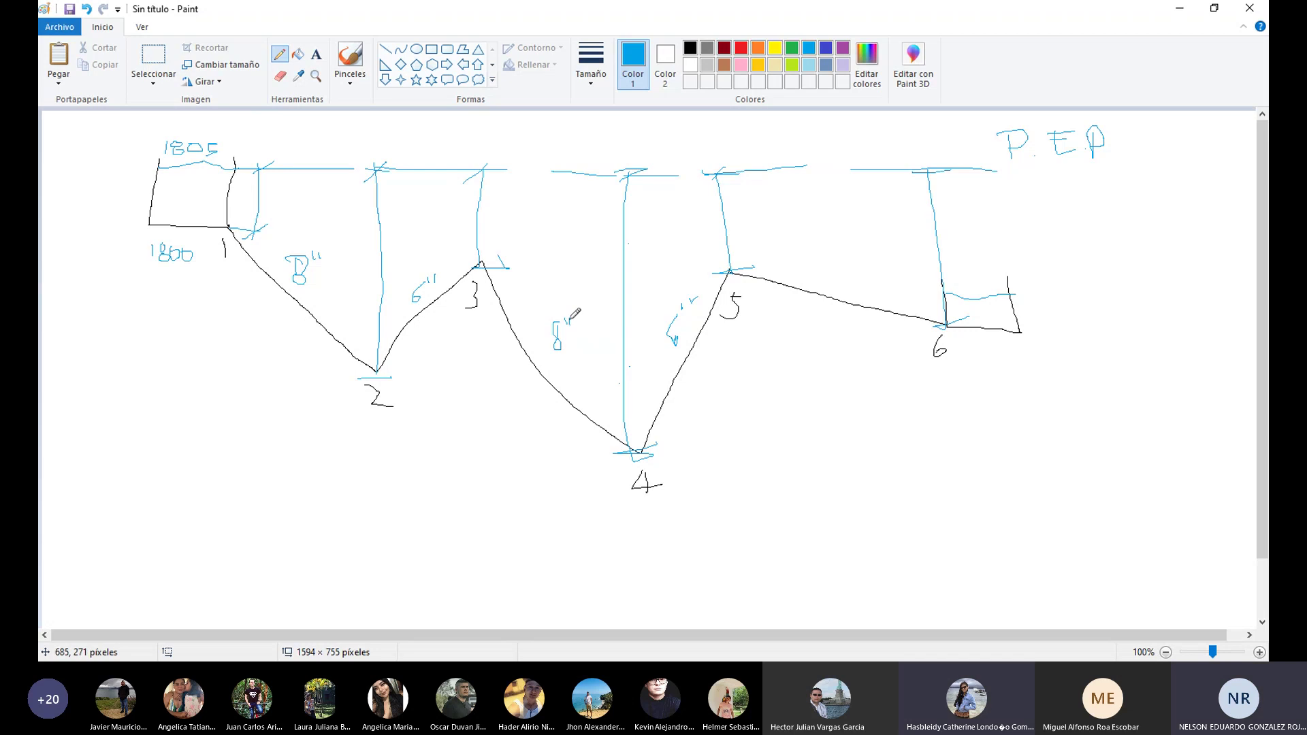
In the Paint profile sketch, replace the diameters of sections 3-4 and 4-5 with 6" and 8", and label section 5-6 as 6"
click(279, 76)
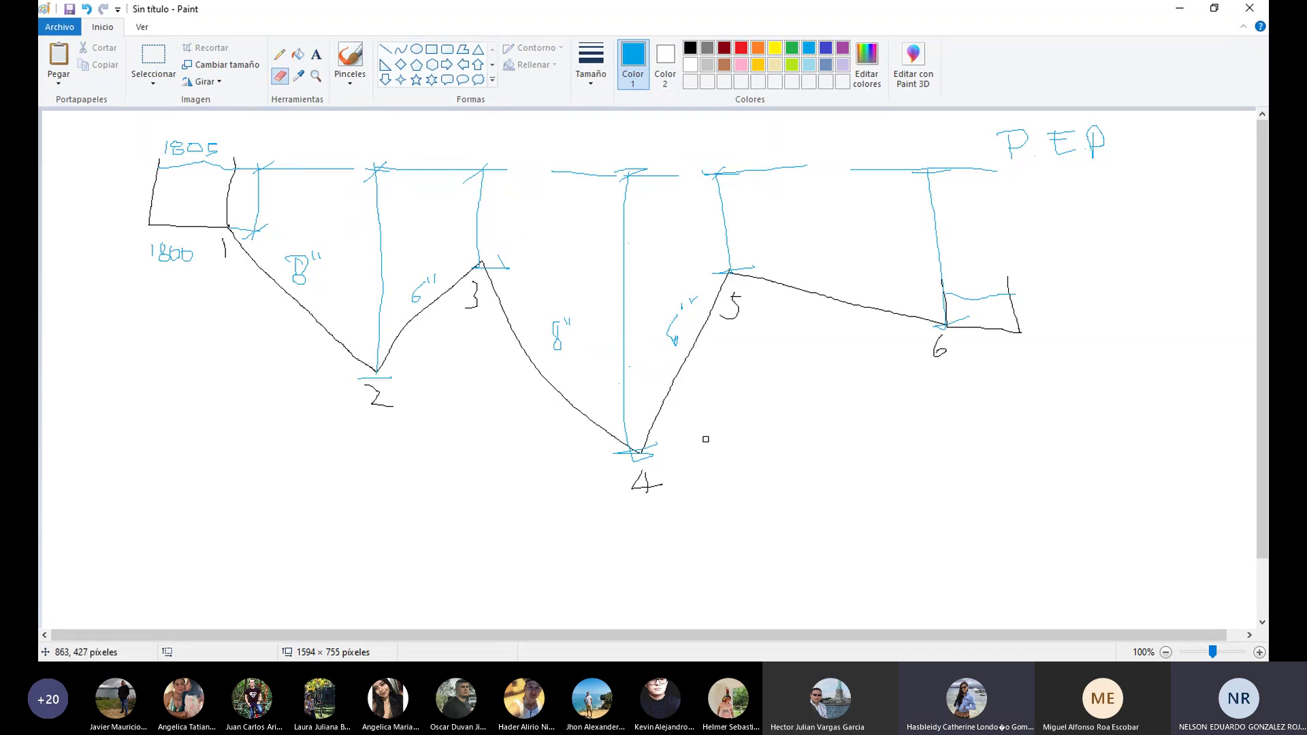
drag(559, 327, 551, 355)
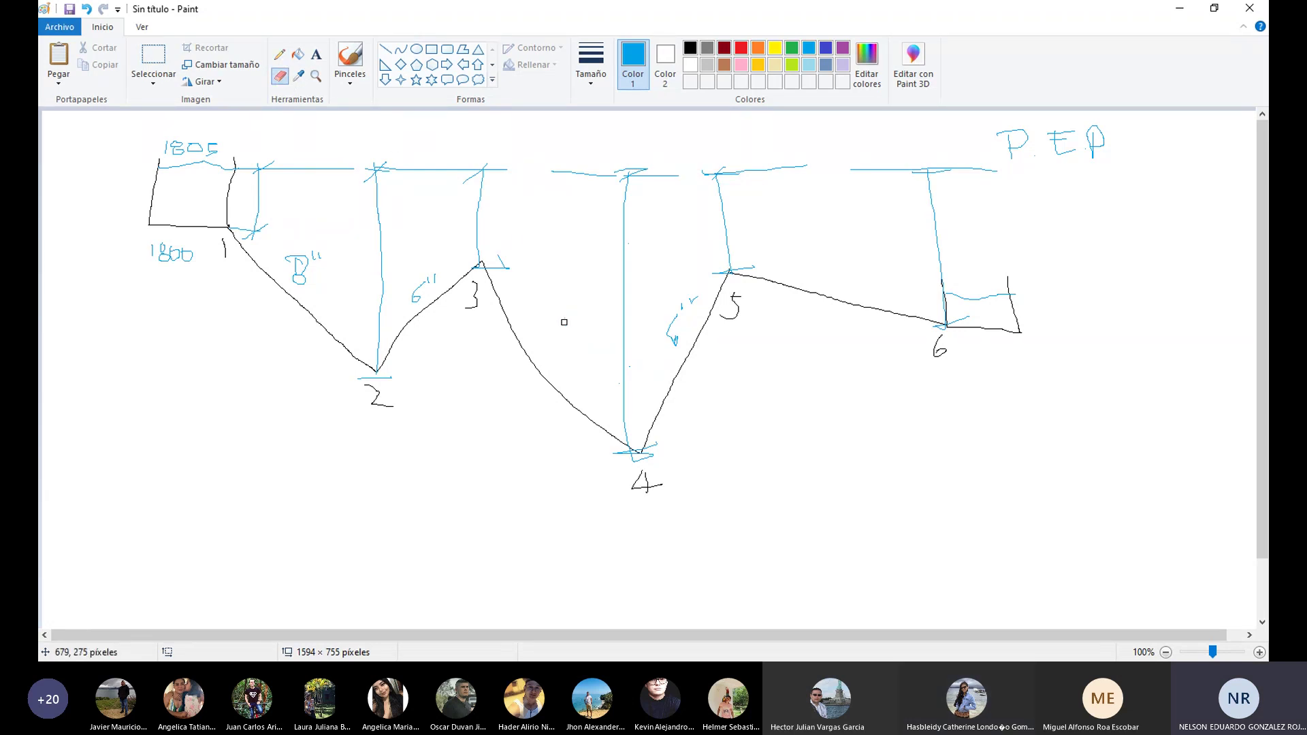
drag(670, 314, 677, 314)
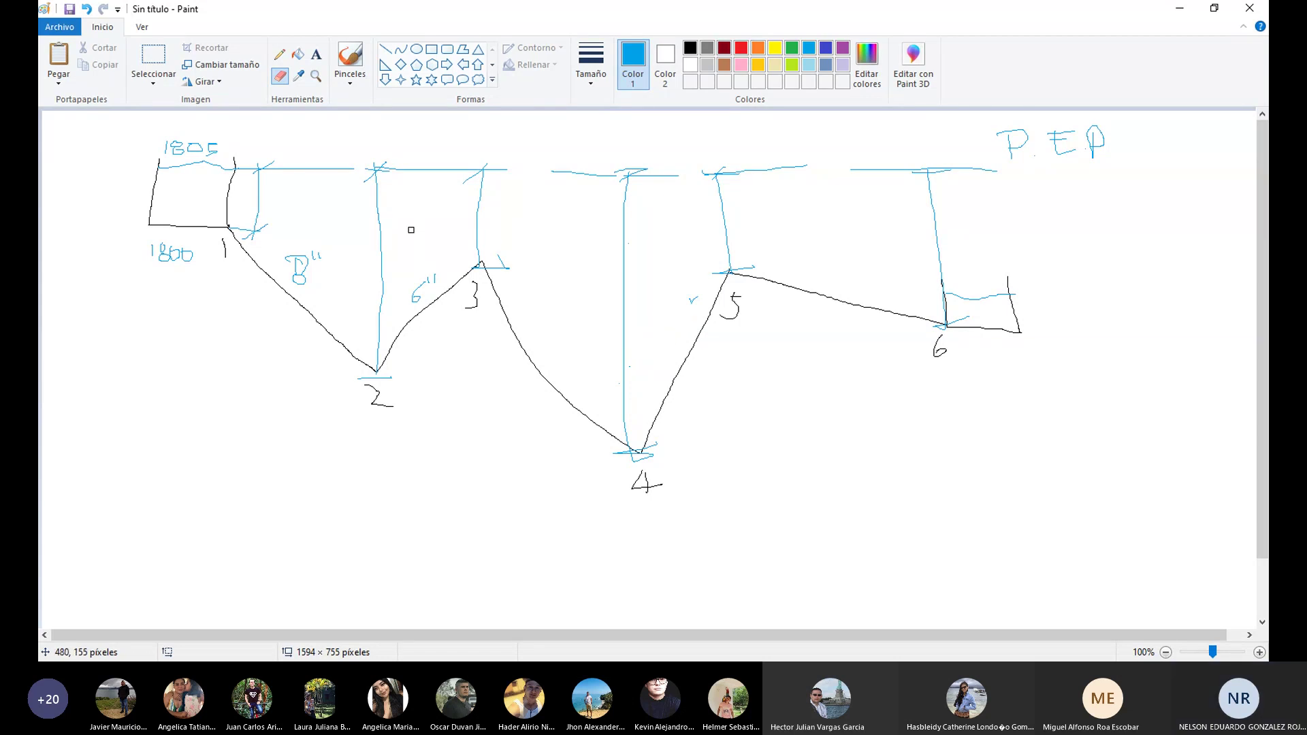
click(281, 57)
mouse_move(548, 335)
mouse_down()
mouse_move(553, 322)
mouse_move(548, 352)
mouse_move(566, 320)
mouse_up()
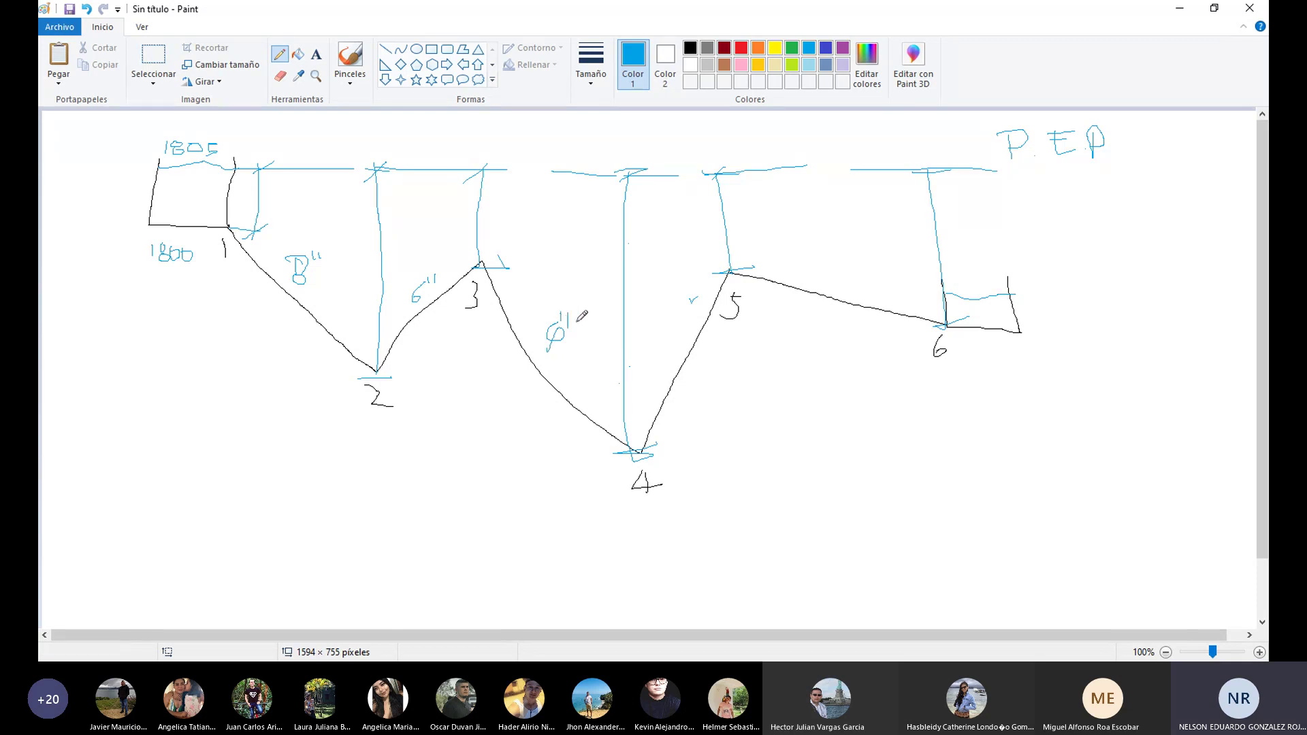
mouse_move(654, 330)
mouse_down()
mouse_move(659, 358)
mouse_move(670, 337)
mouse_up()
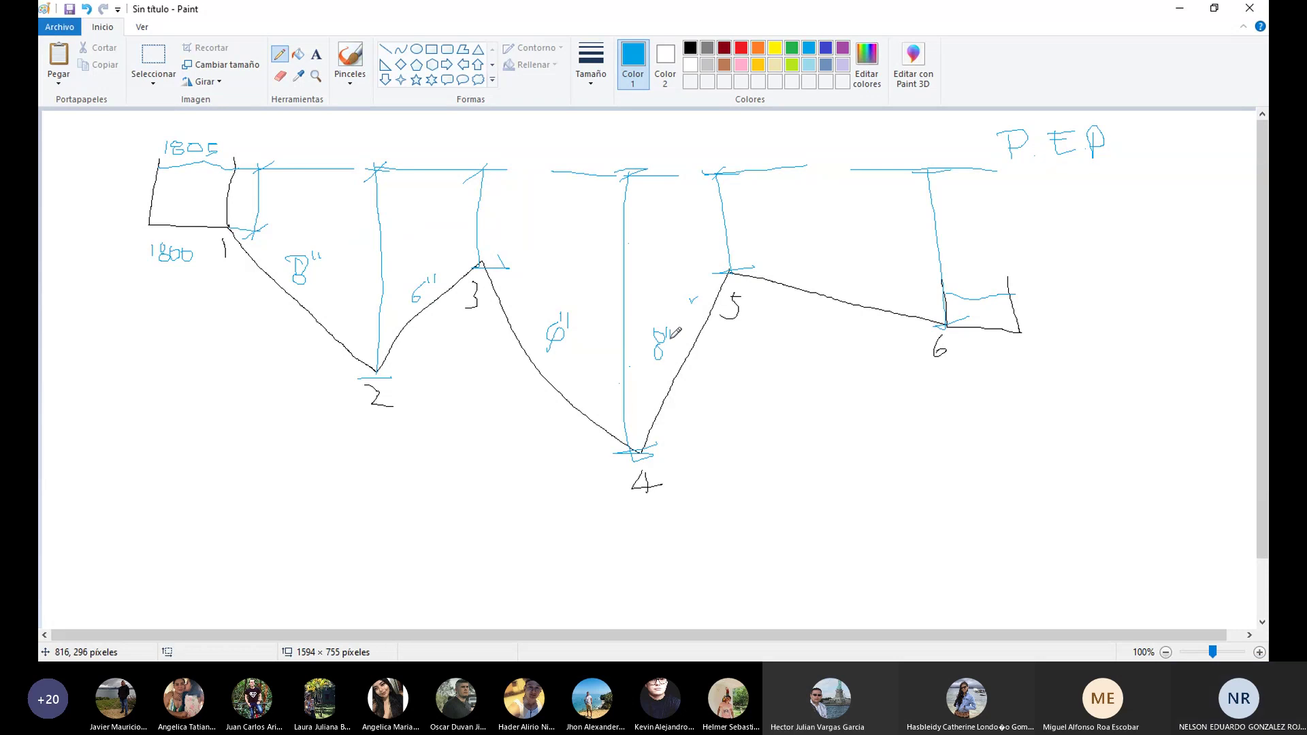
mouse_move(867, 273)
mouse_down()
mouse_move(859, 297)
mouse_move(877, 280)
mouse_up()
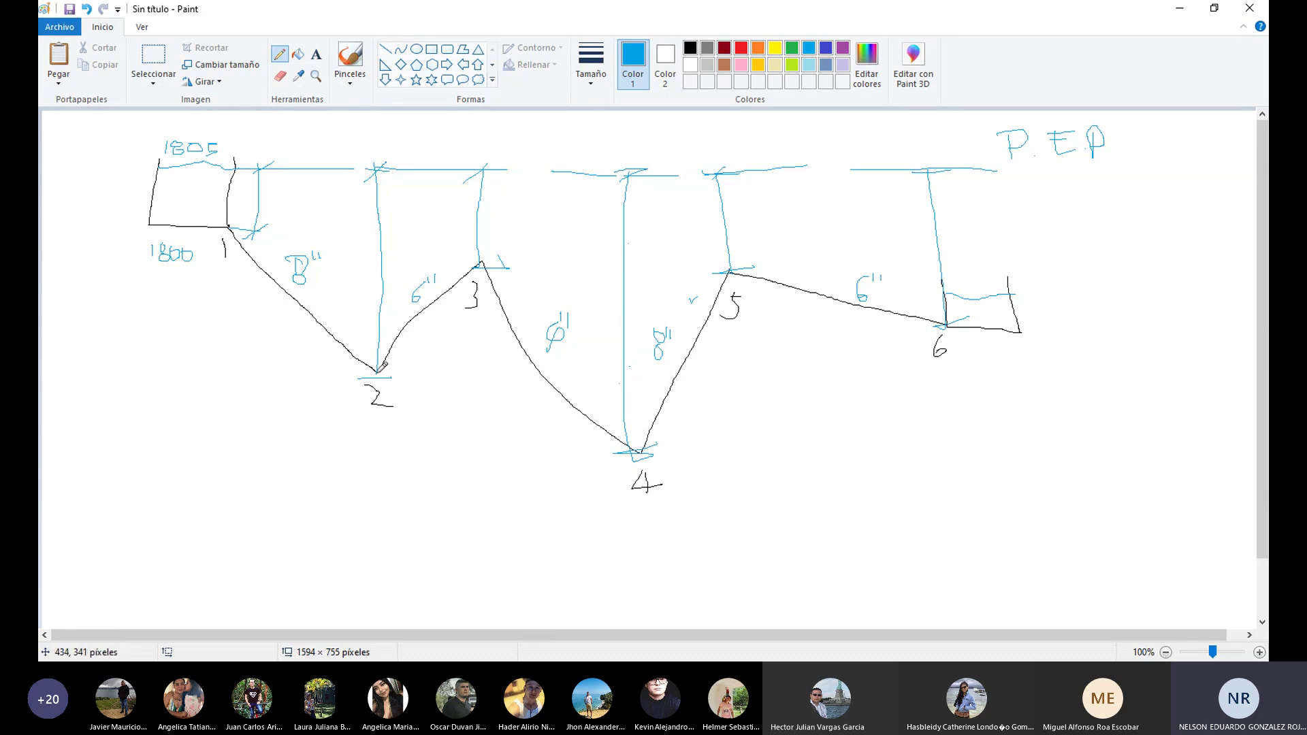
Draw the bend angles in red: 45 at points 2 and 3, 22.5 + 11.25 at point 4, and 22.5 at point 5
click(740, 47)
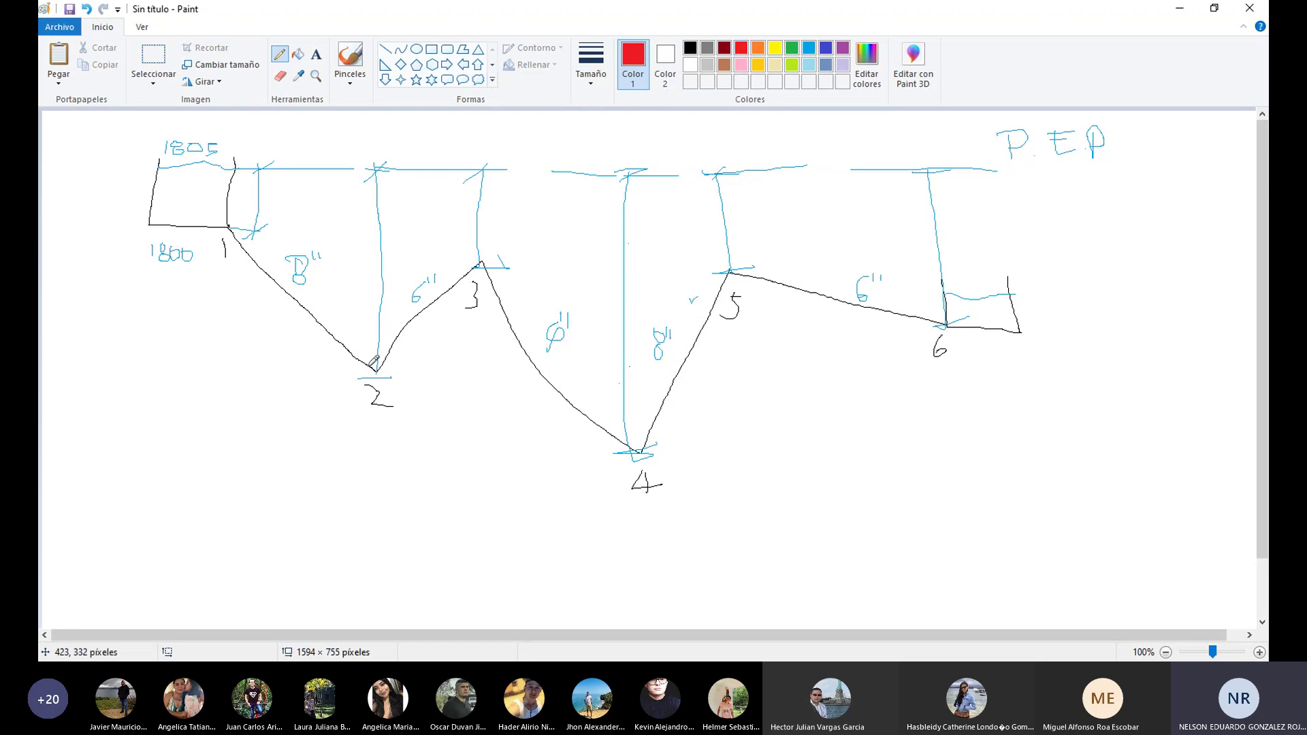
drag(372, 368, 418, 410)
drag(387, 359, 390, 389)
mouse_move(406, 385)
mouse_down()
mouse_move(406, 368)
mouse_move(421, 368)
mouse_move(414, 392)
mouse_up()
drag(480, 264, 520, 242)
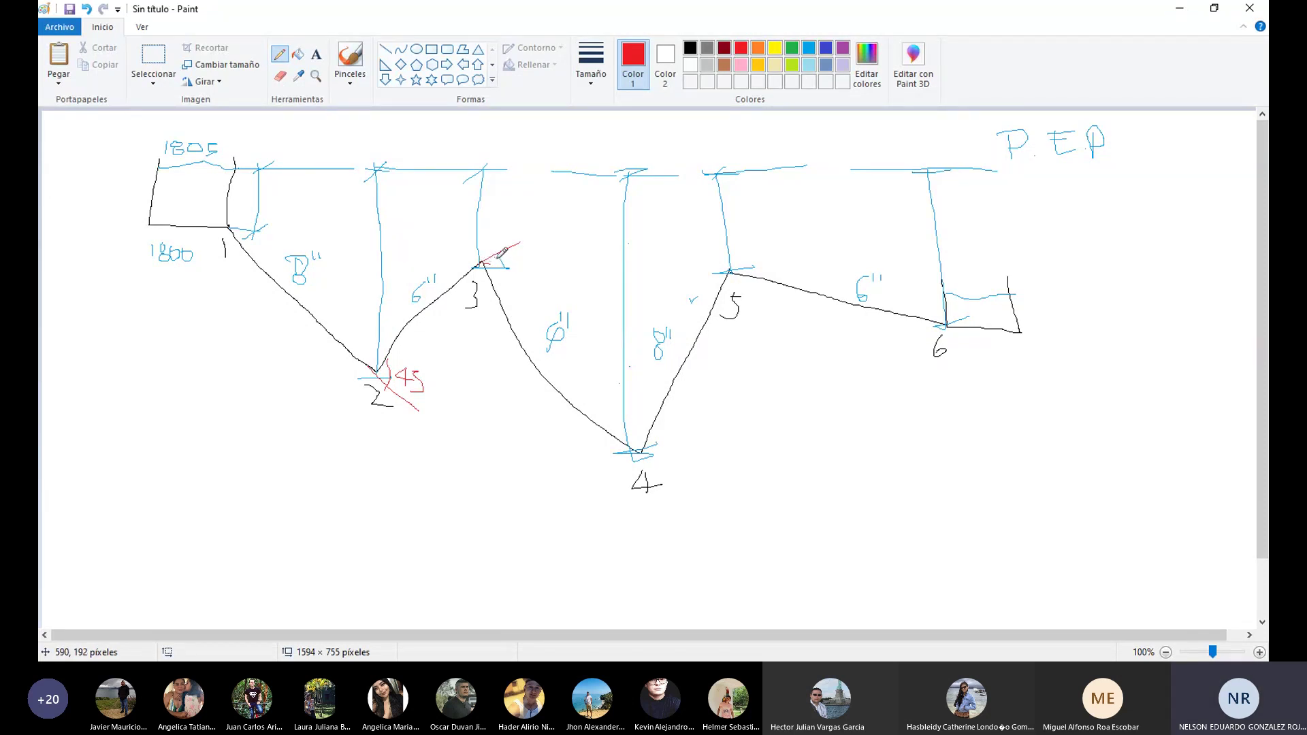
mouse_move(502, 253)
mouse_down()
mouse_move(492, 279)
mouse_move(530, 278)
mouse_move(544, 261)
mouse_up()
mouse_move(634, 451)
mouse_down()
mouse_move(706, 471)
mouse_move(654, 462)
mouse_move(680, 446)
mouse_move(708, 466)
mouse_move(778, 470)
mouse_up()
drag(781, 454, 790, 454)
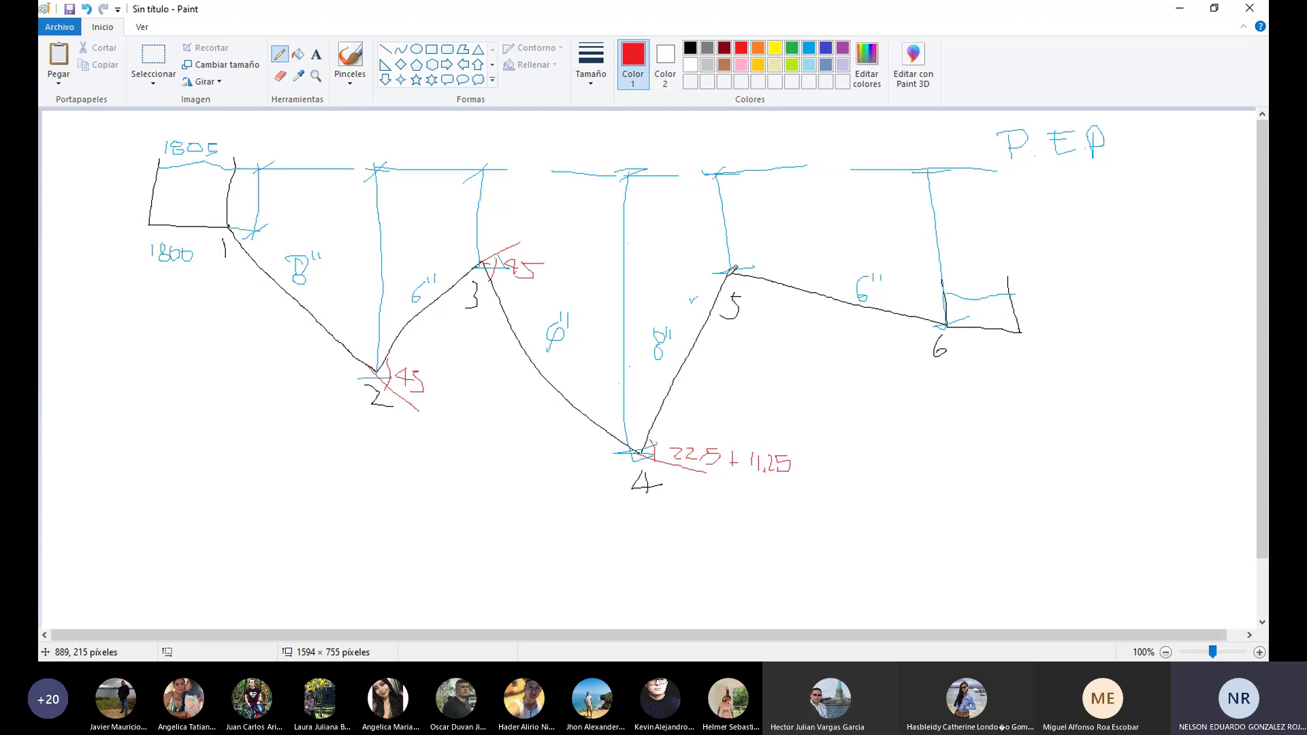
mouse_move(730, 272)
mouse_down()
mouse_move(742, 247)
mouse_move(735, 273)
mouse_move(791, 265)
mouse_up()
Sketch red hourglass-shaped fitting symbols beside points 2, 4, 1, 3, 5 and 6 of the pipe profile
drag(400, 406, 458, 425)
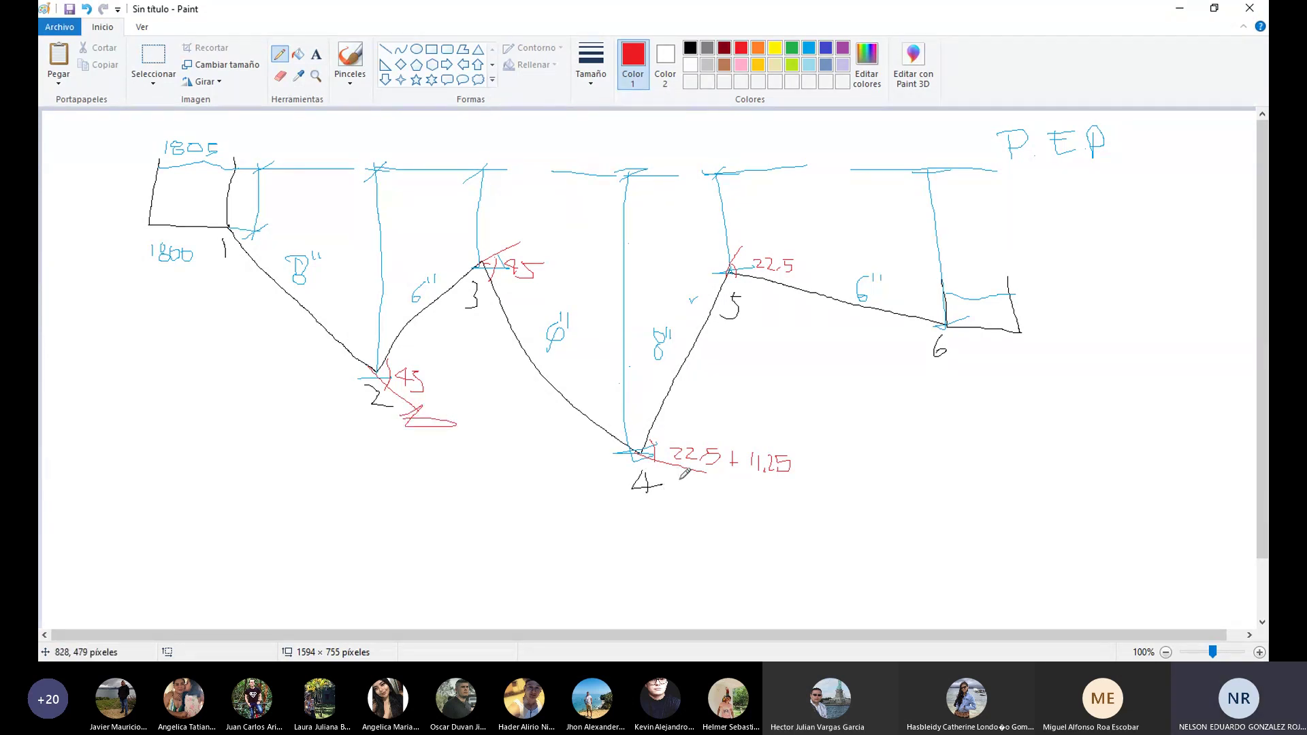
drag(680, 482, 716, 499)
mouse_move(229, 211)
mouse_down()
mouse_move(240, 226)
mouse_move(227, 227)
mouse_up()
mouse_move(454, 283)
mouse_down()
mouse_move(468, 295)
mouse_move(453, 295)
mouse_up()
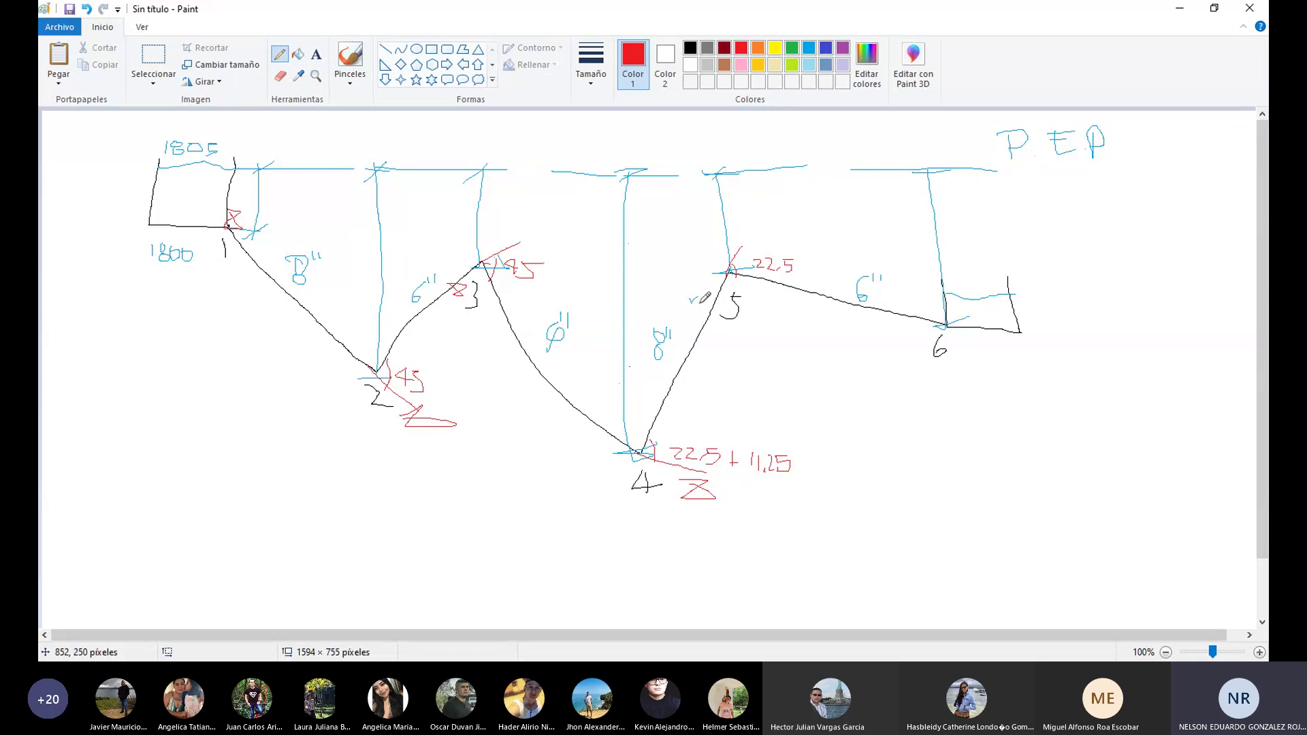
mouse_move(701, 290)
mouse_down()
mouse_move(721, 310)
mouse_move(701, 314)
mouse_up()
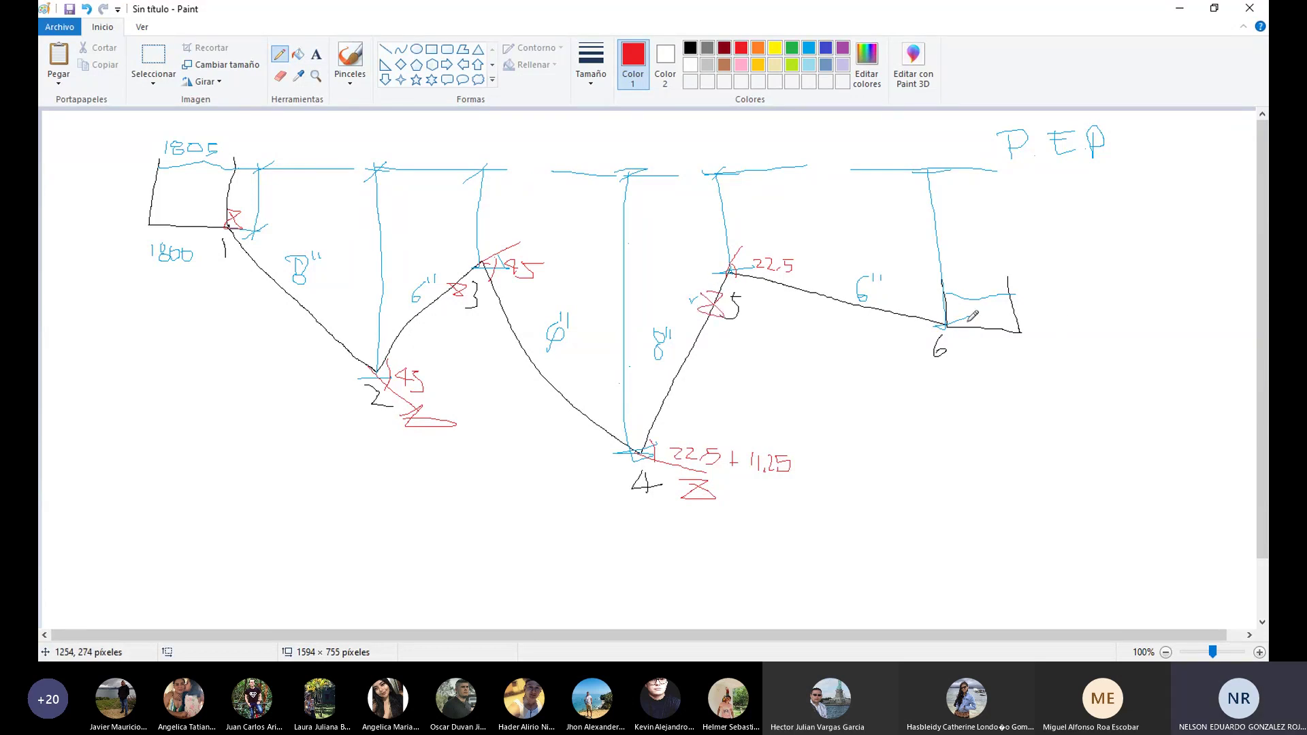
mouse_move(945, 311)
mouse_down()
mouse_move(926, 334)
mouse_move(950, 332)
mouse_up()
Add red leader lines at points 2, 4 and 5 to mark the diameter changes, labelling point 2 with R
mouse_move(377, 369)
mouse_down()
mouse_move(349, 460)
mouse_move(381, 457)
mouse_move(358, 477)
mouse_move(391, 491)
mouse_up()
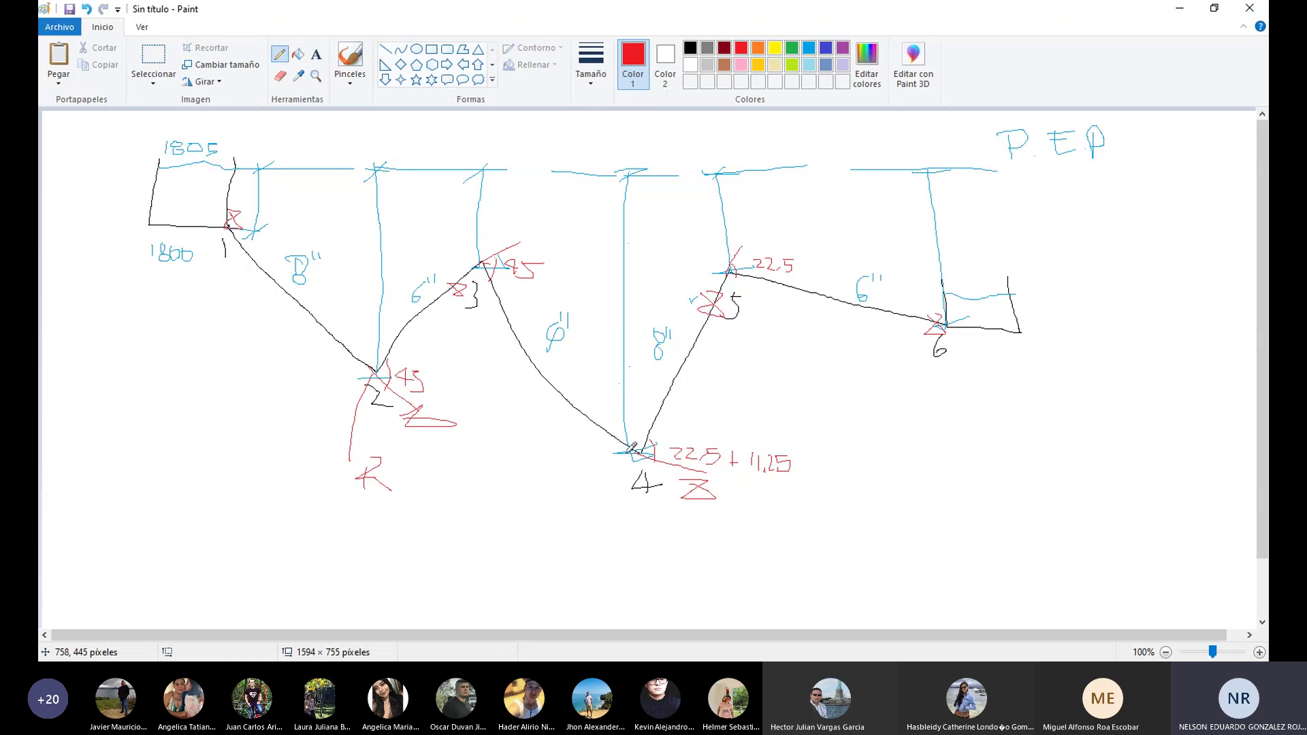
mouse_move(633, 451)
mouse_down()
mouse_move(612, 542)
mouse_move(611, 528)
mouse_up()
mouse_move(731, 272)
mouse_down()
mouse_move(796, 336)
mouse_move(808, 390)
mouse_move(807, 367)
mouse_move(830, 386)
mouse_up()
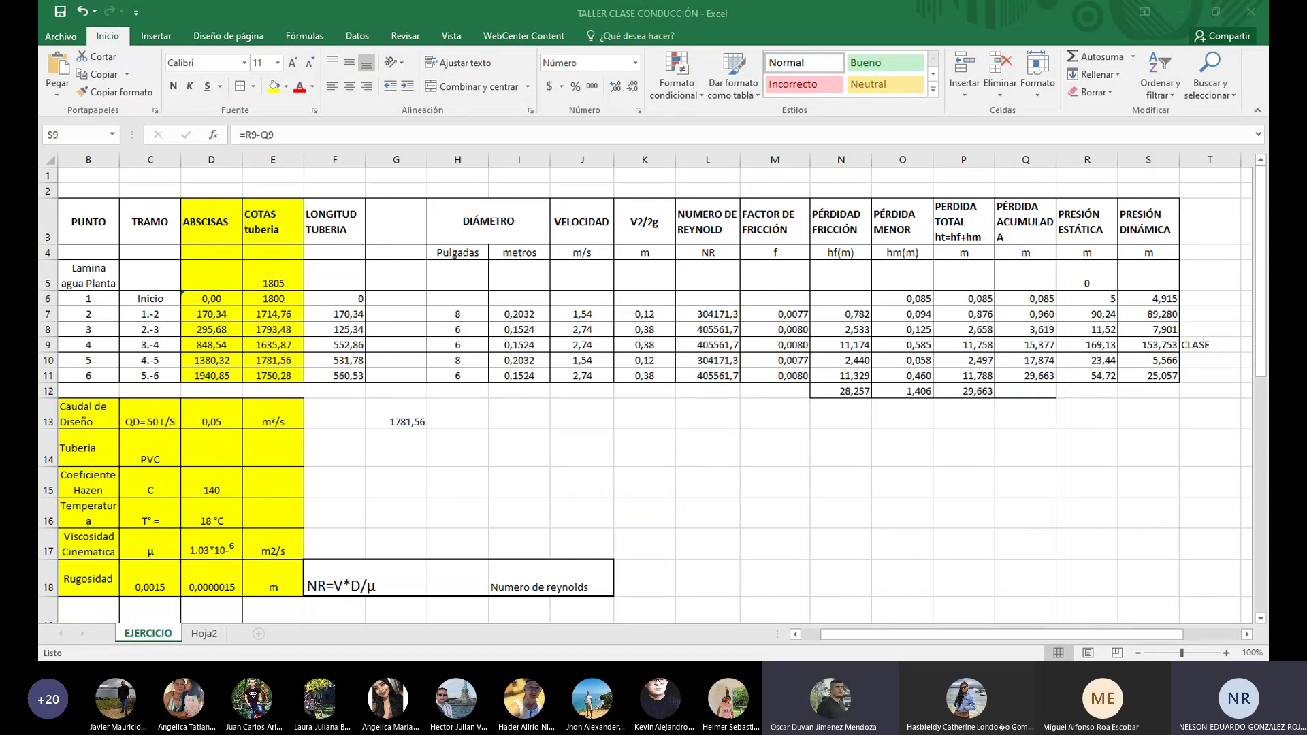
key(alt+Tab)
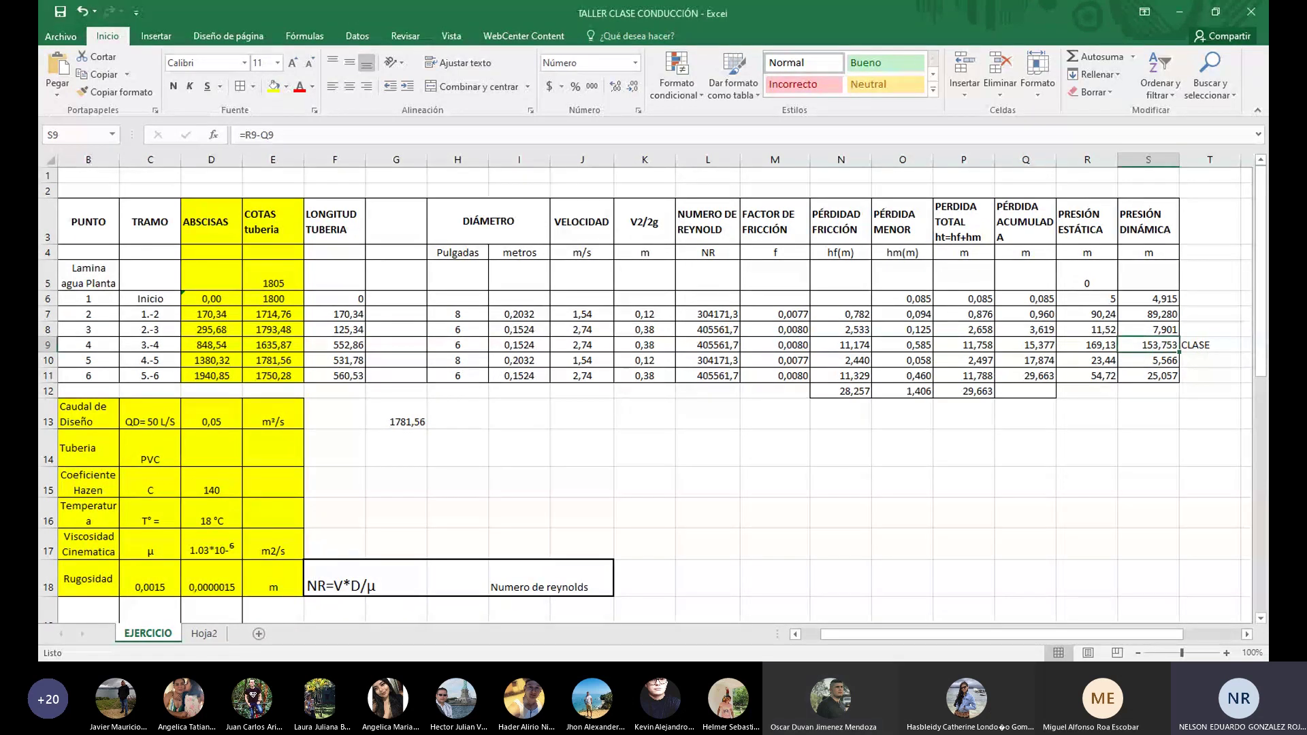
key(alt+Tab)
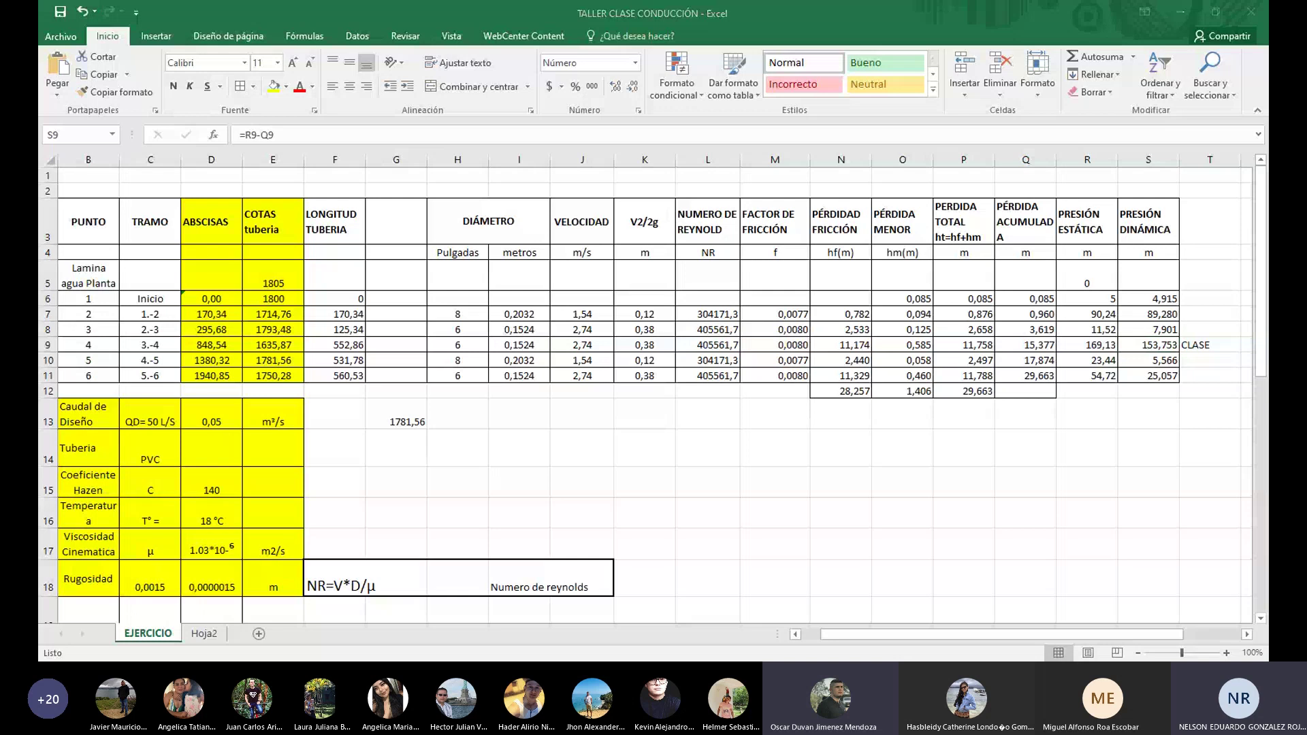